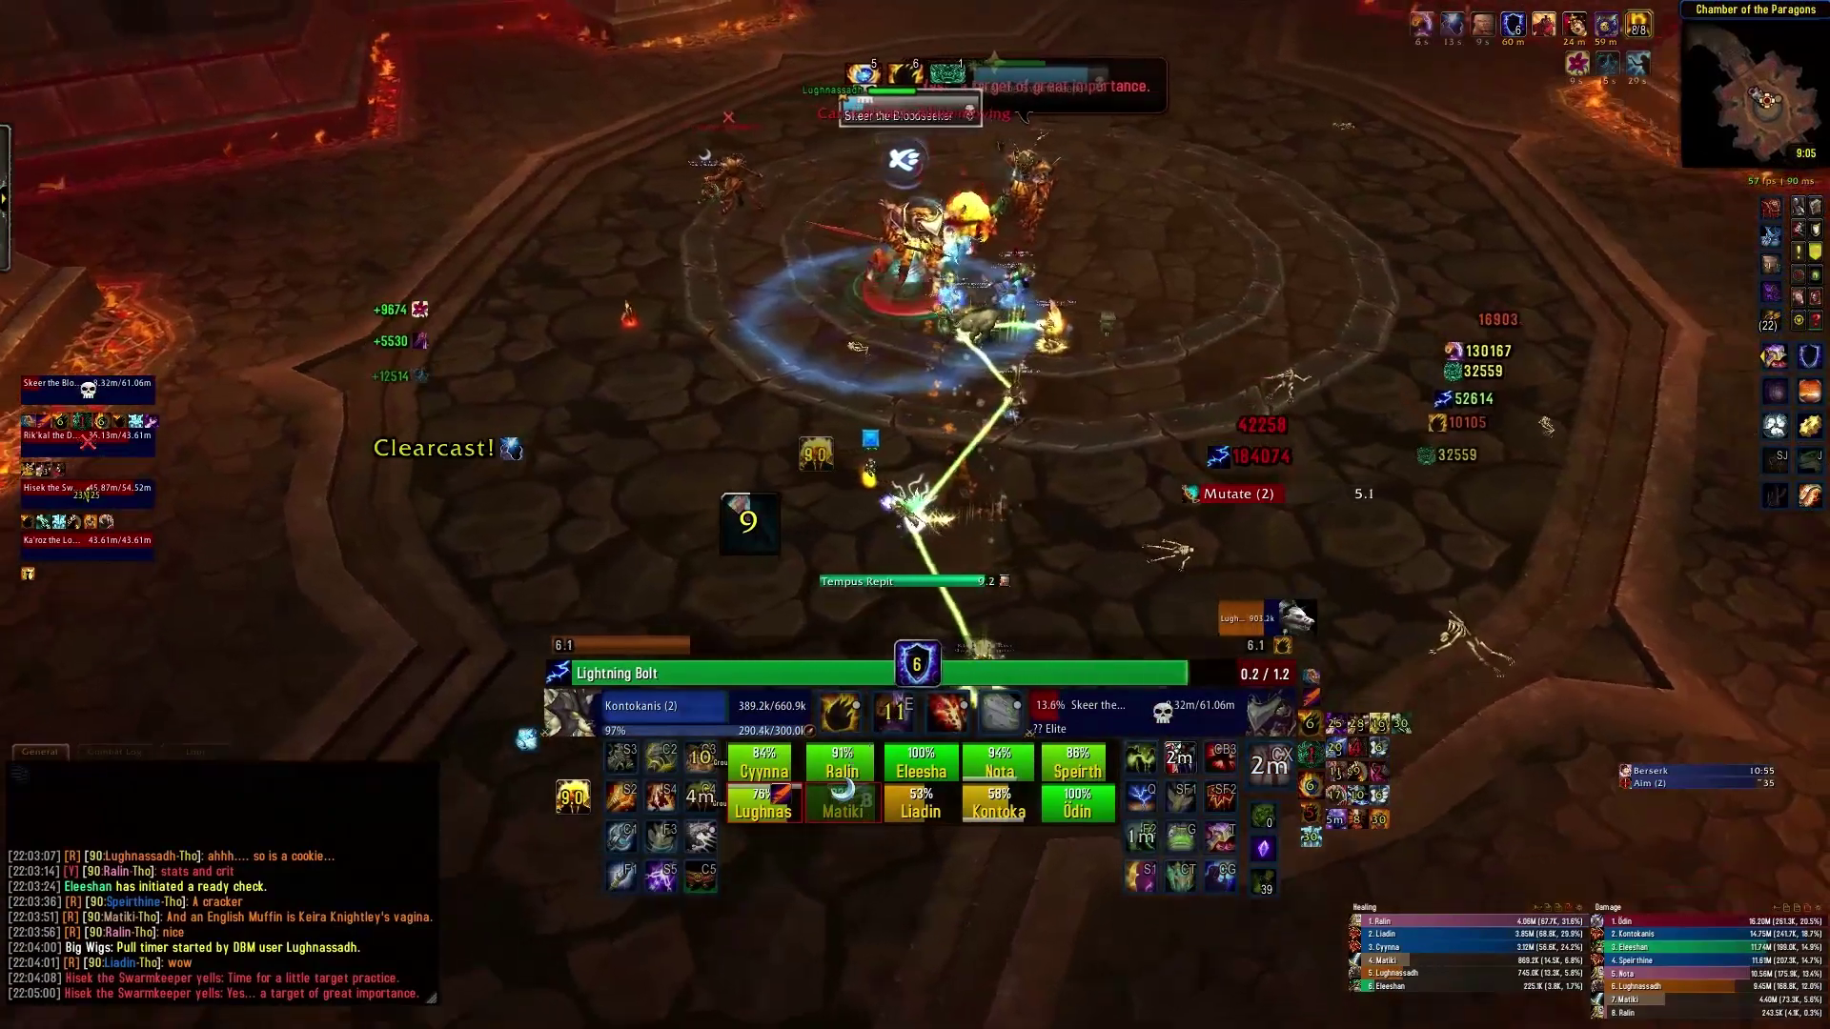
Finish off Skeer the Bloodseeker with Lava Burst and Lightning Bolt casts
key("3")
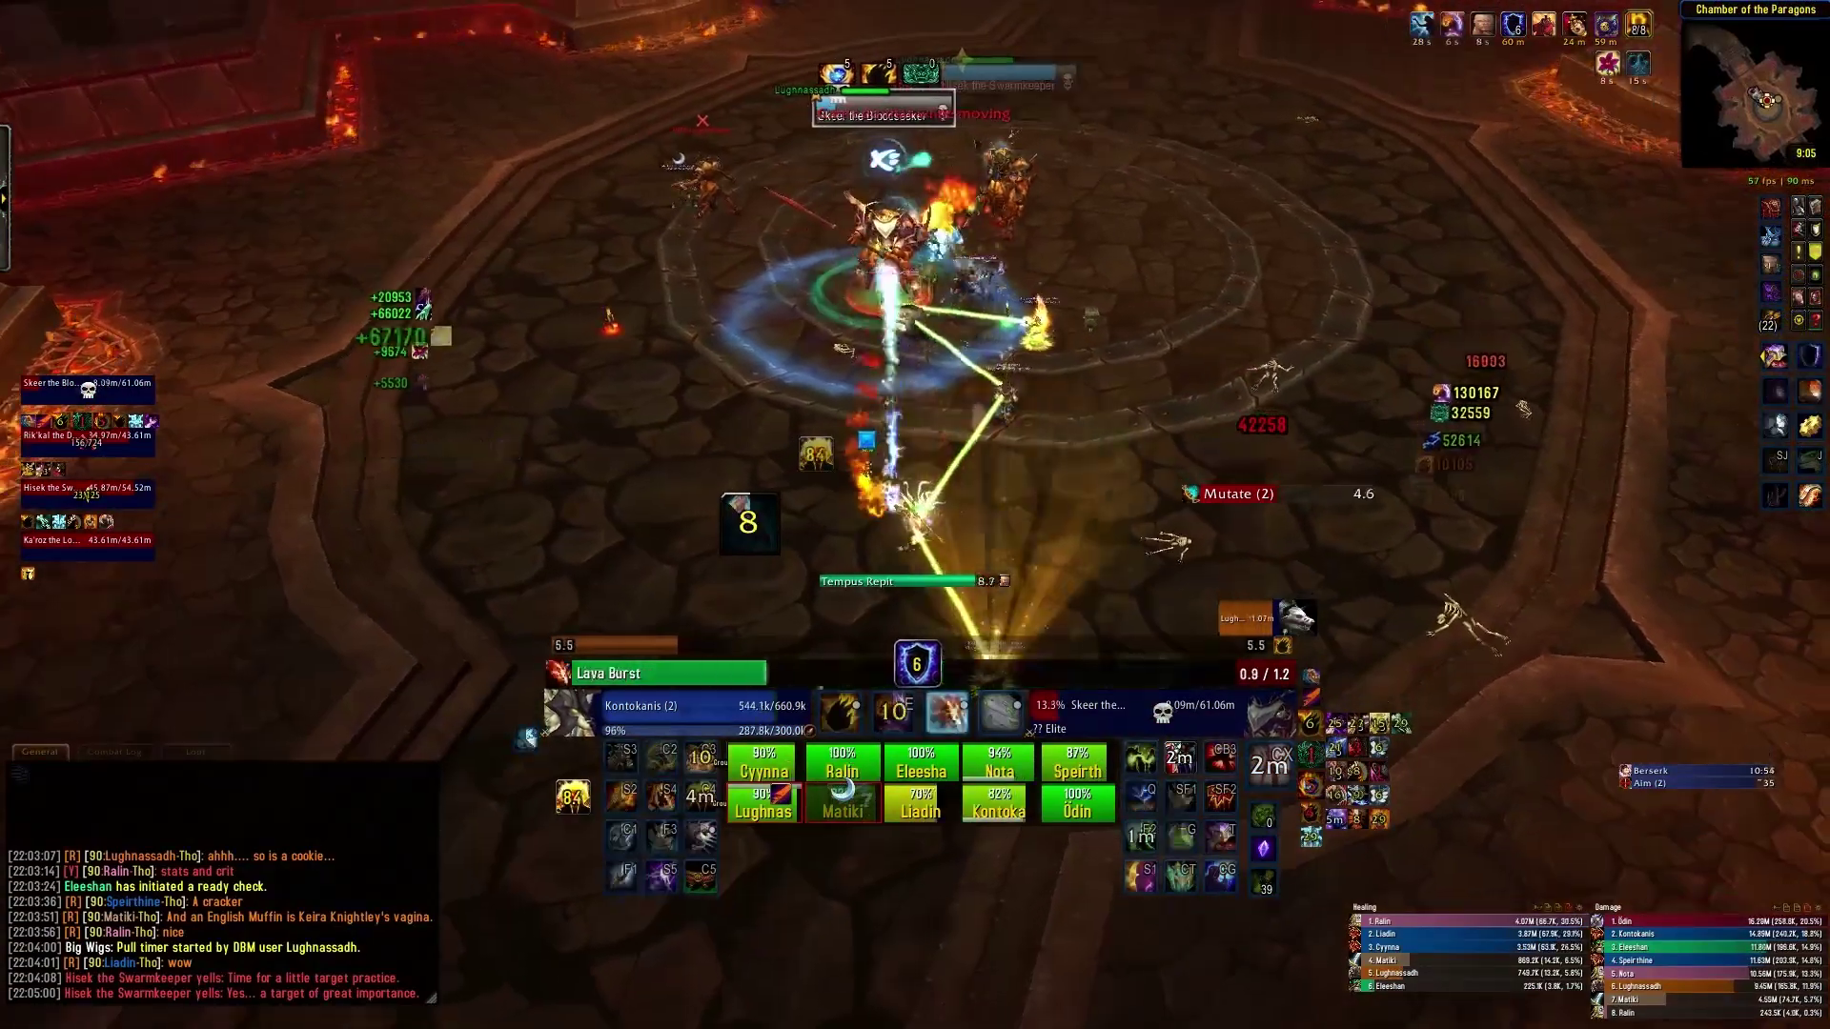
key("a")
key("1")
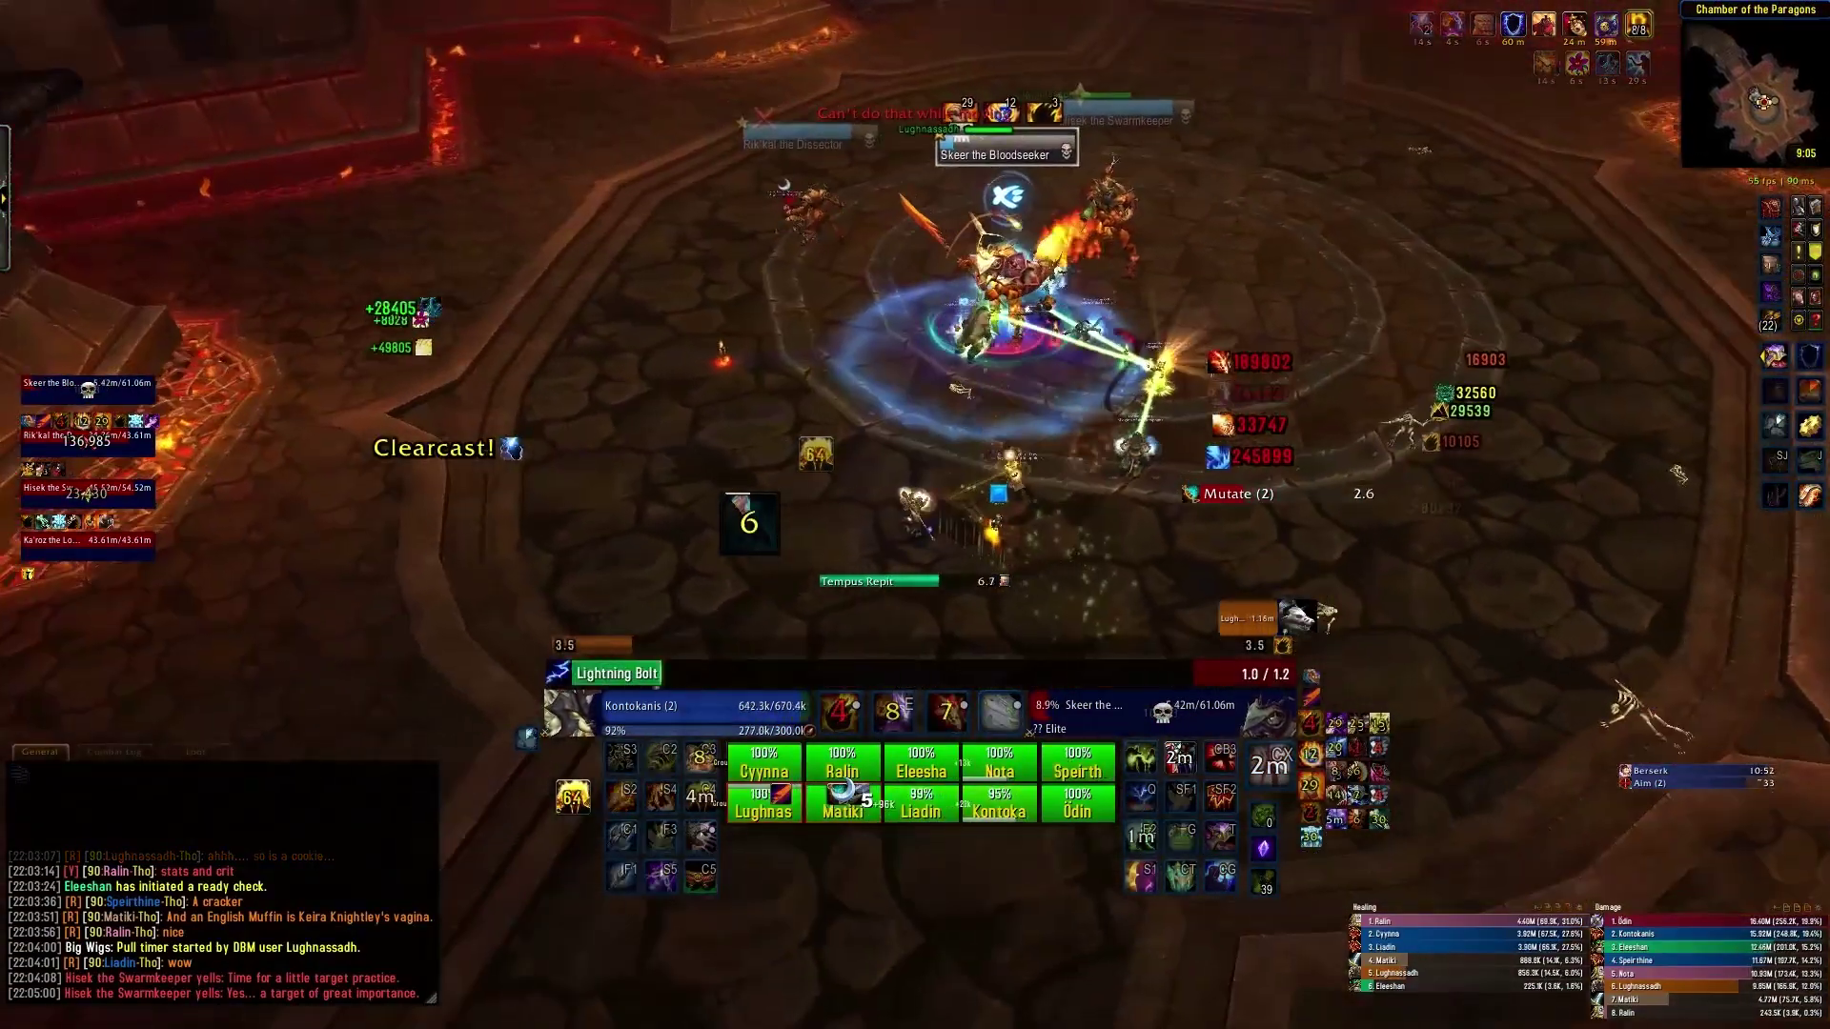
key("1")
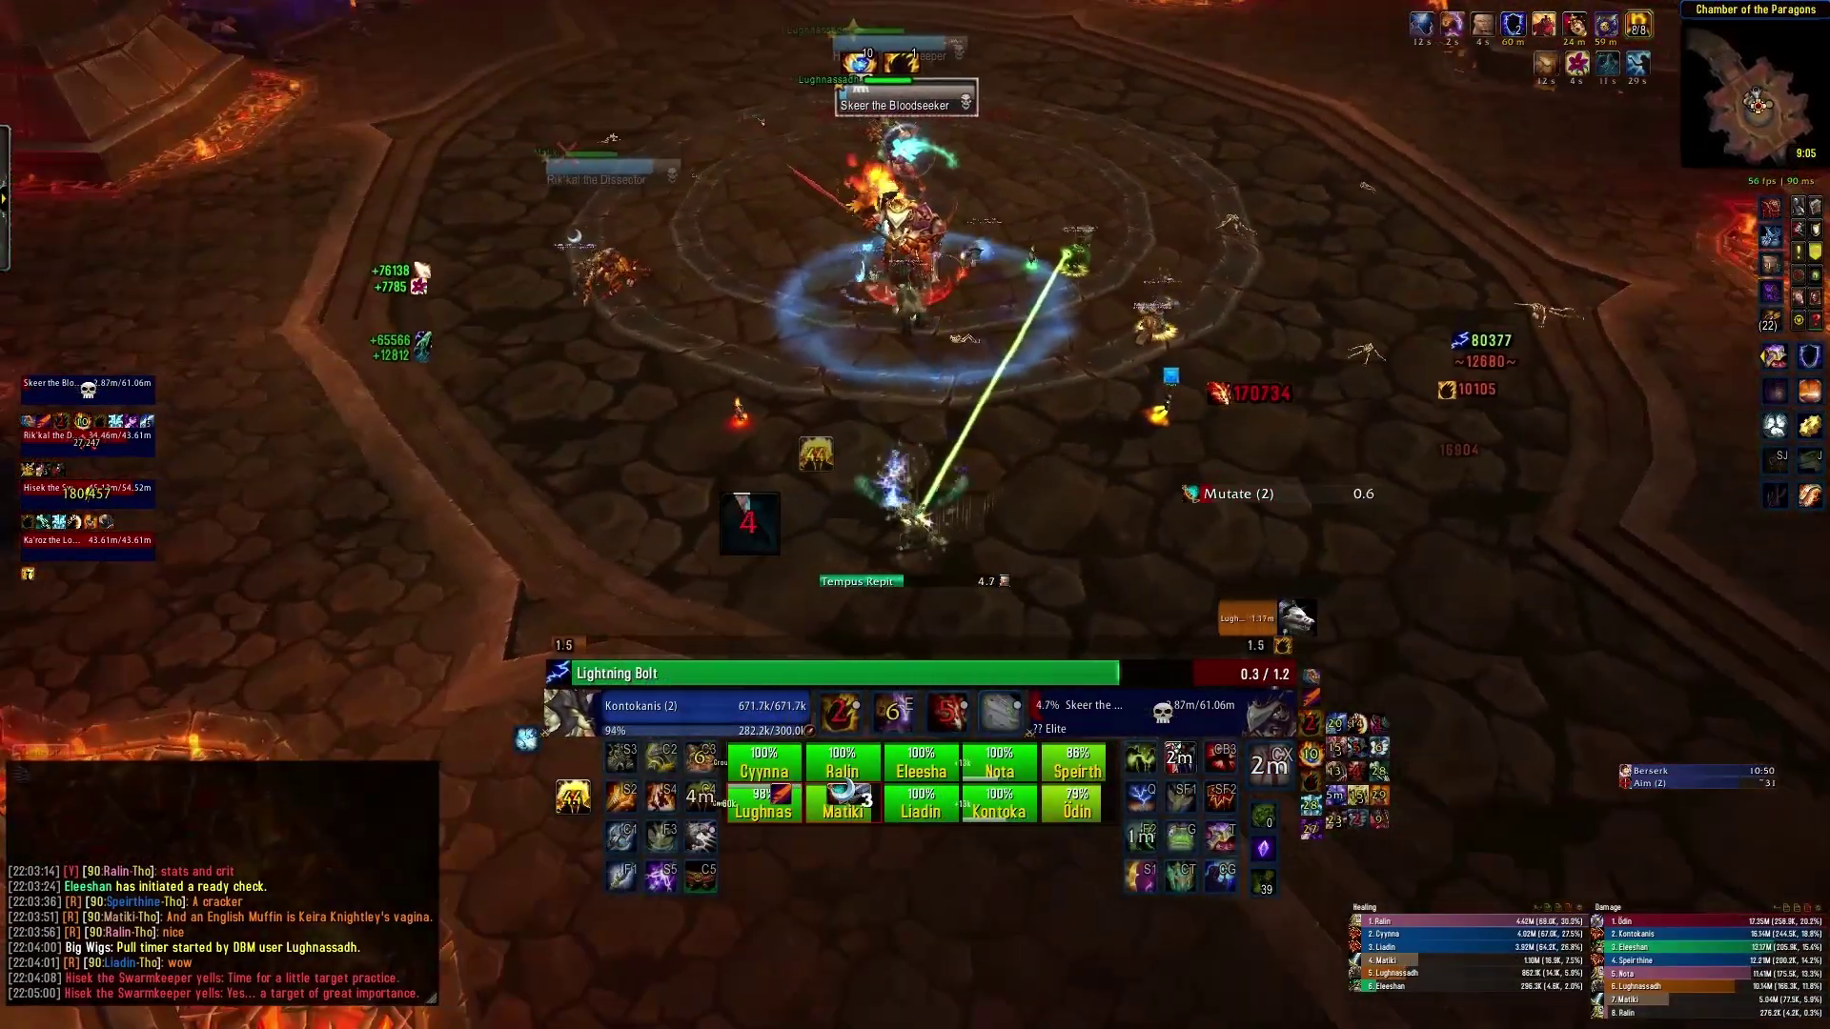
key("1")
key("1")
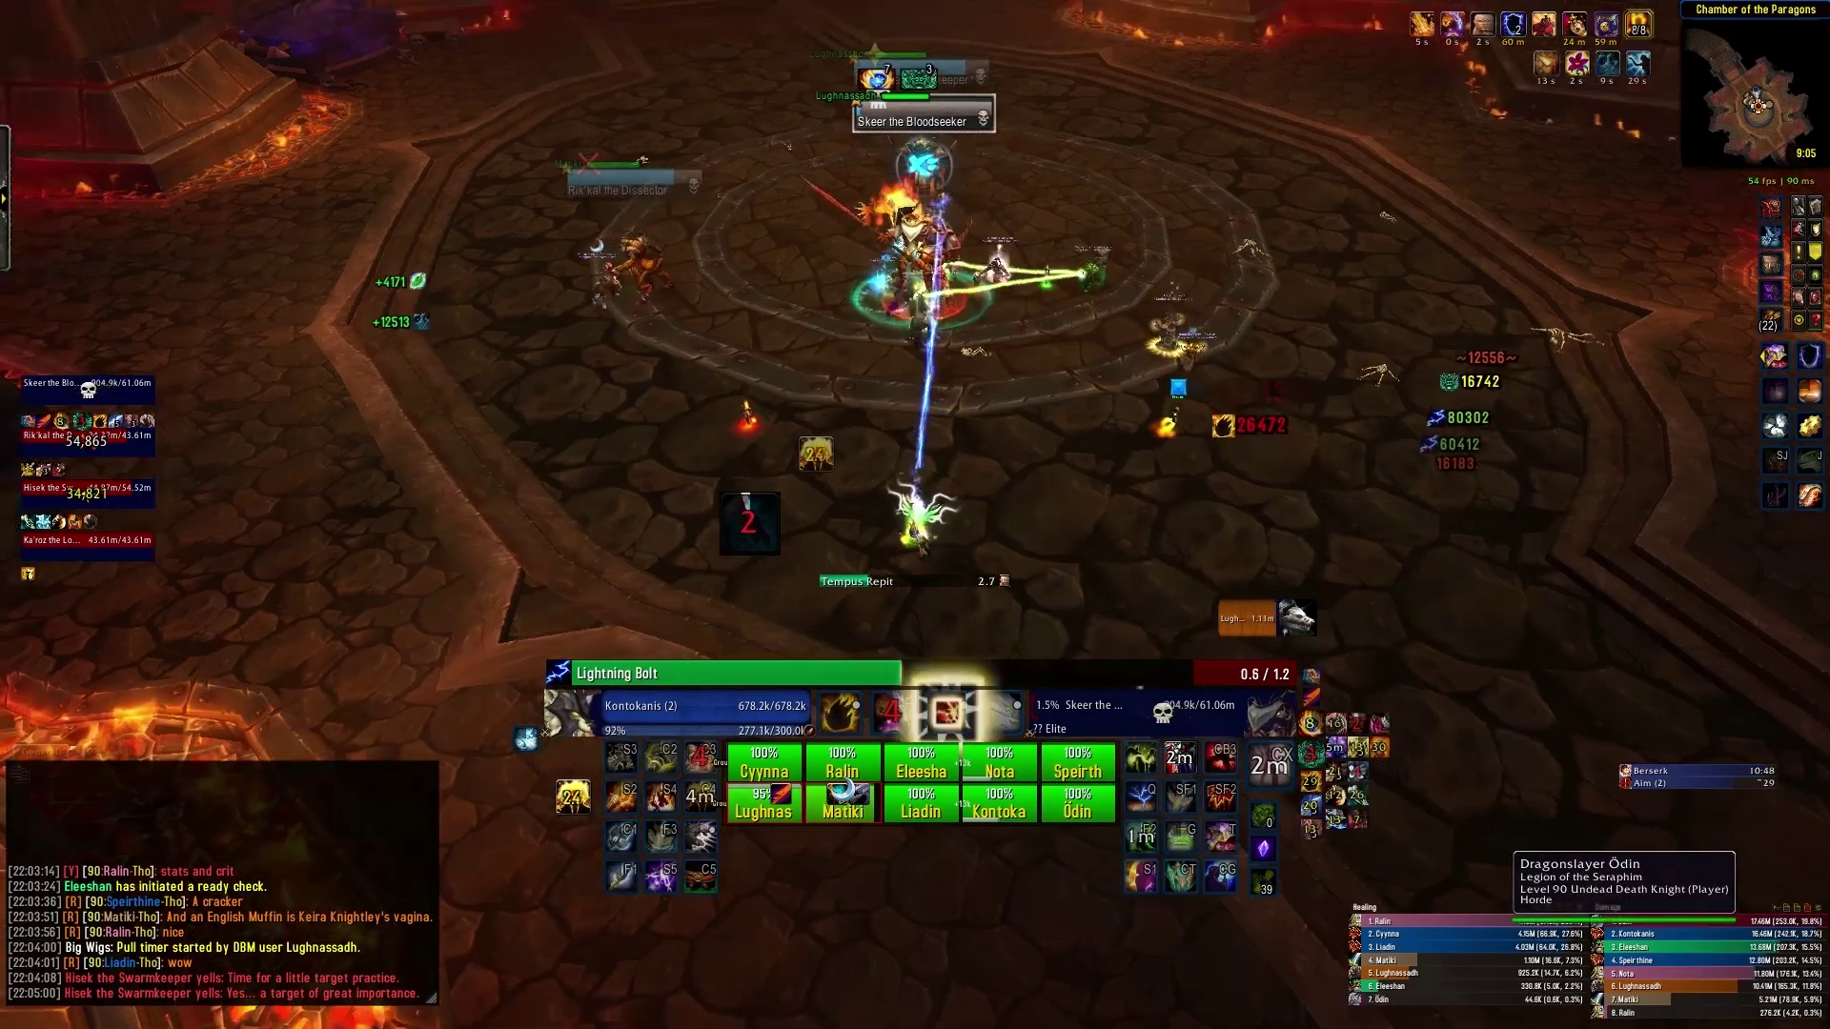
key("3")
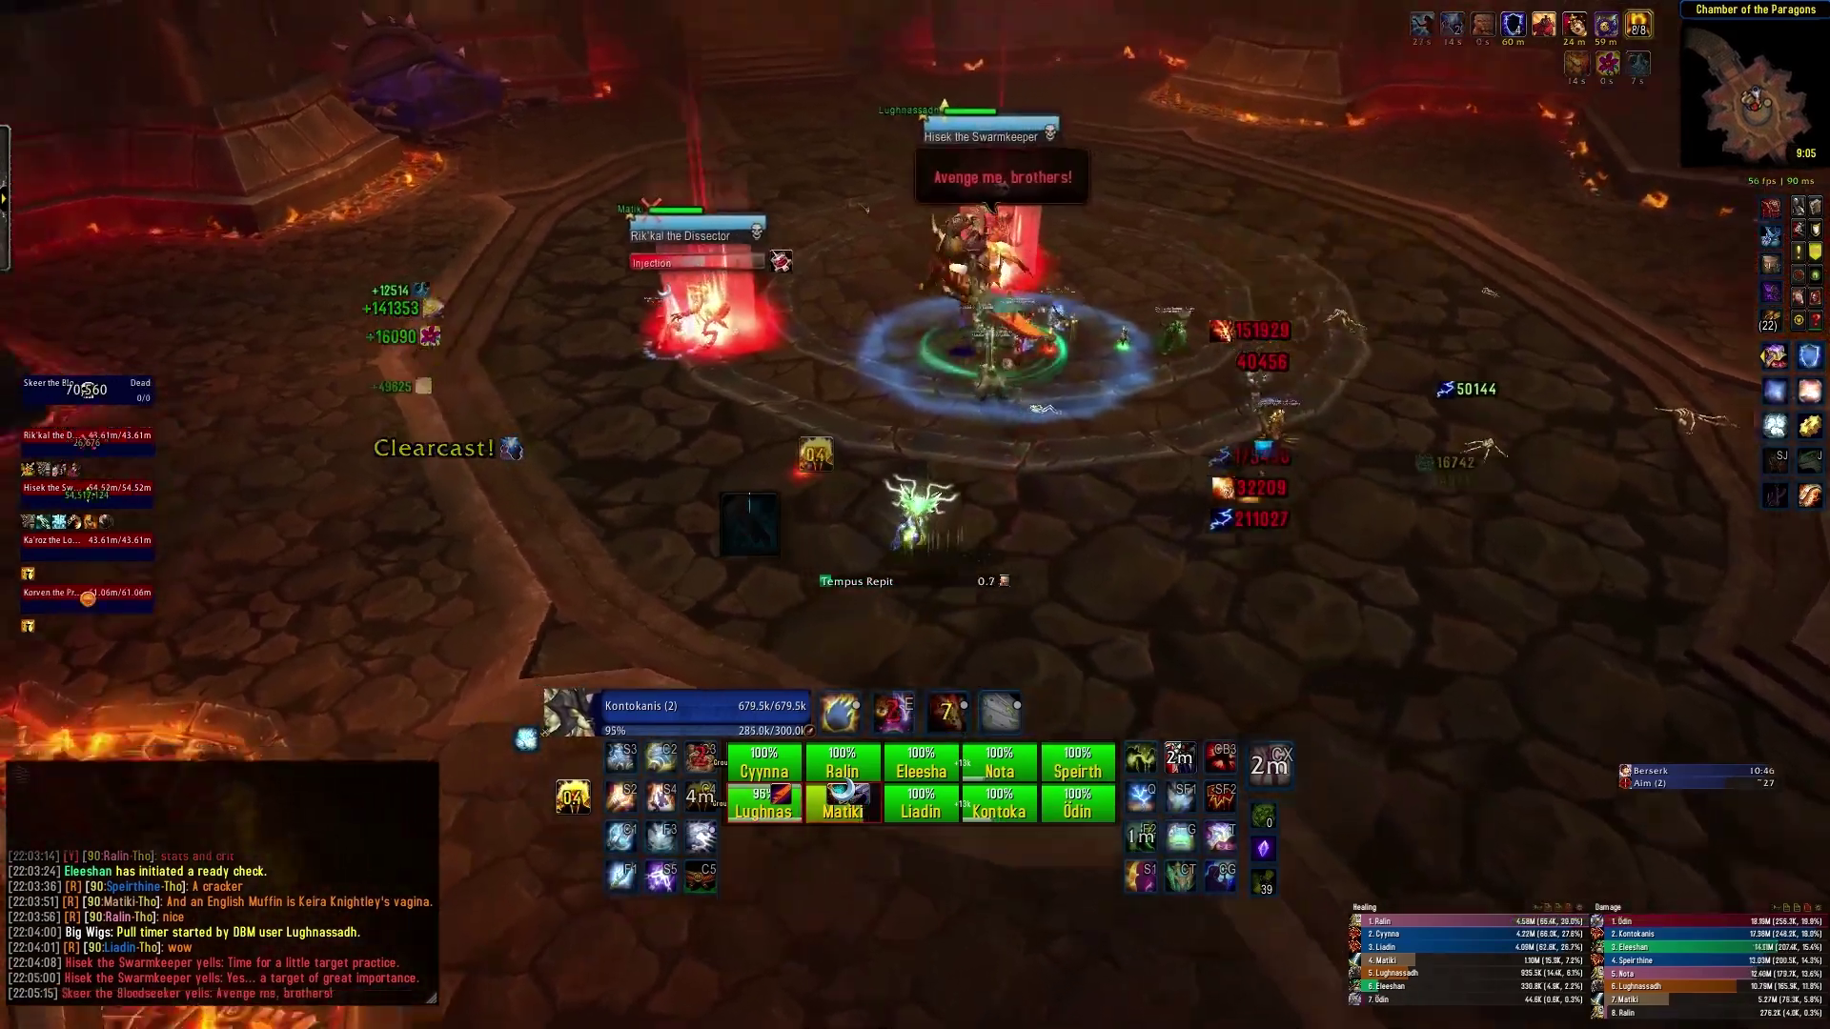
Retarget Rik'kal the Dissector, apply Flame Shock, drop a Searing Totem and chain Lightning Bolts
key("Tab")
key("2")
key("1")
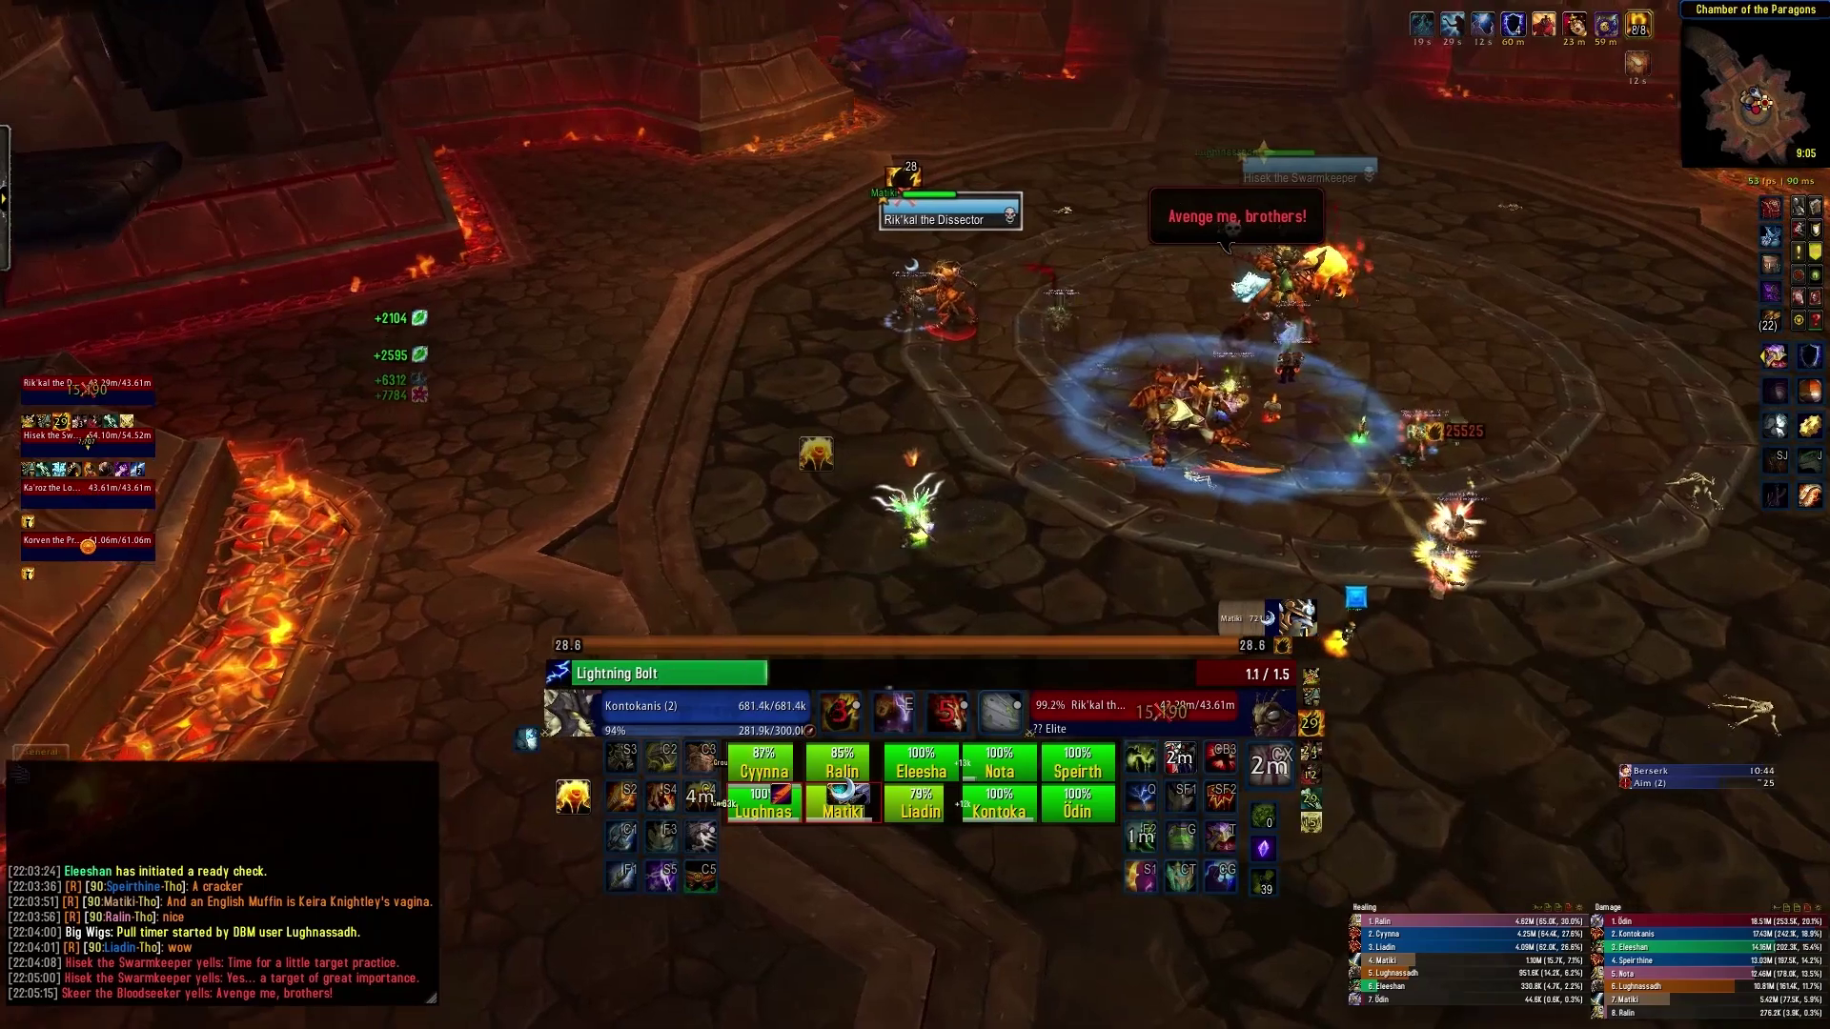
key("shift+2")
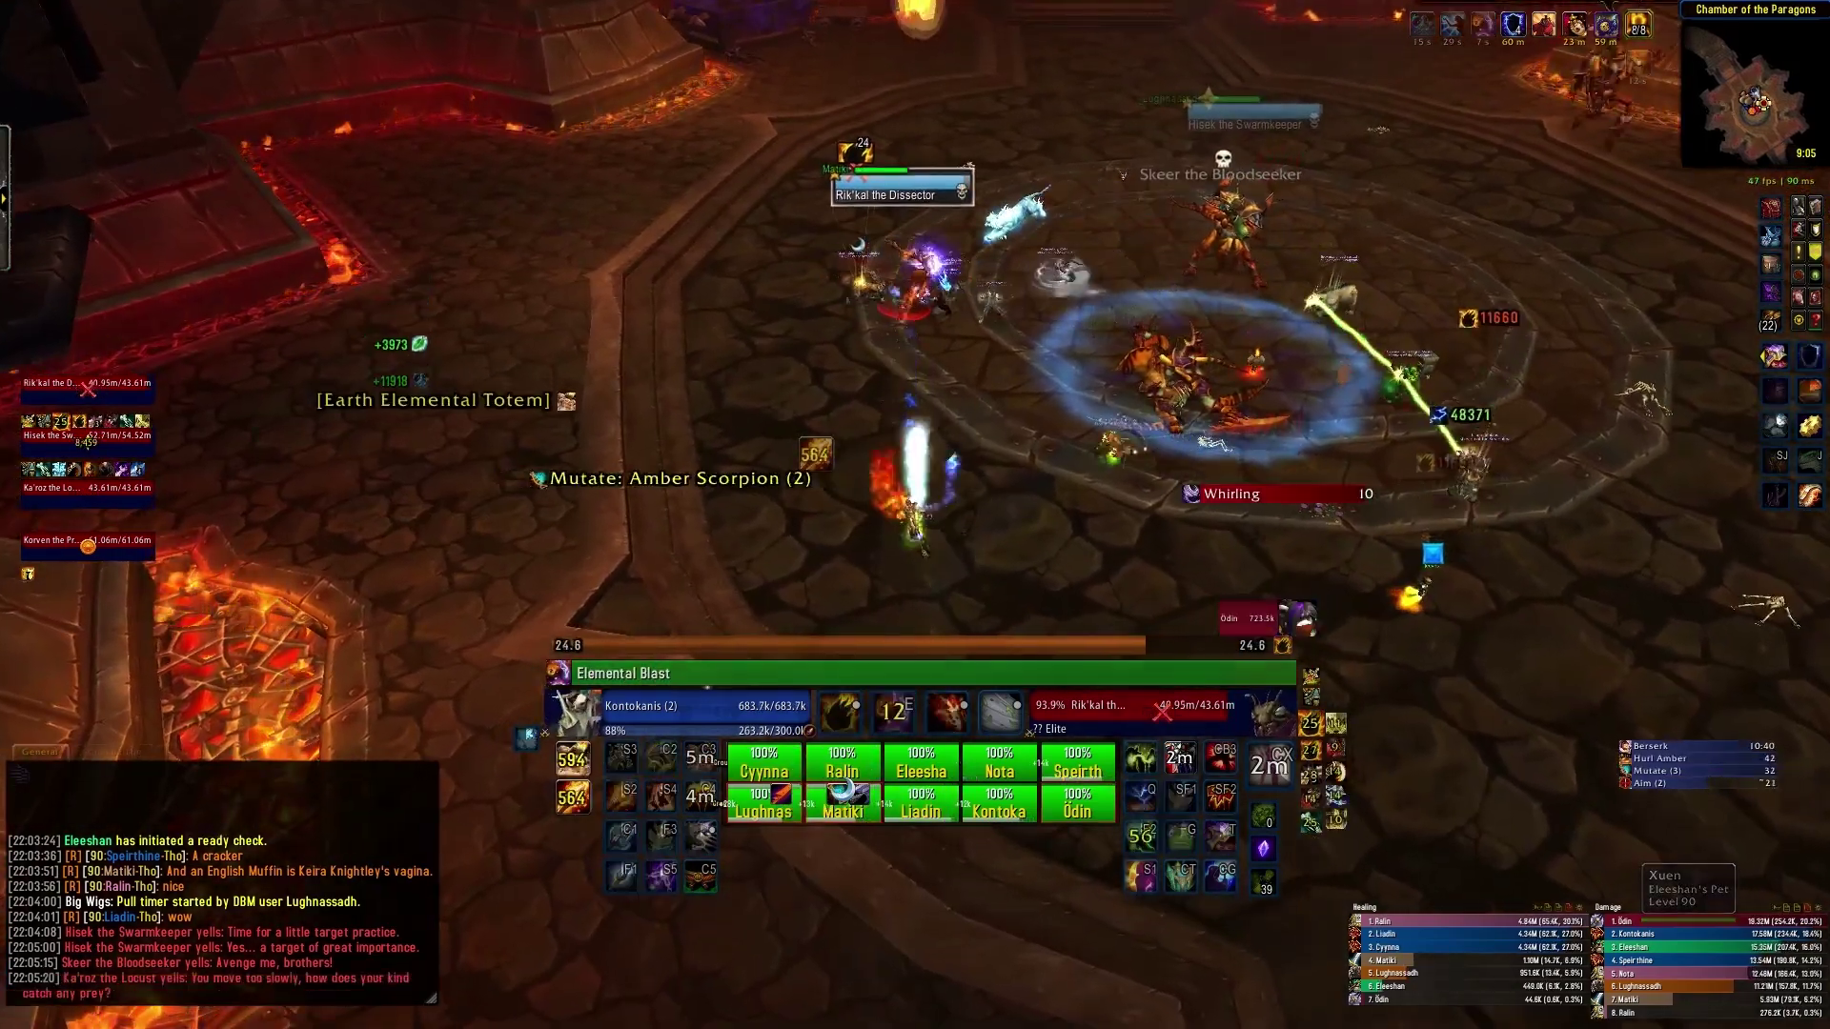
key("2")
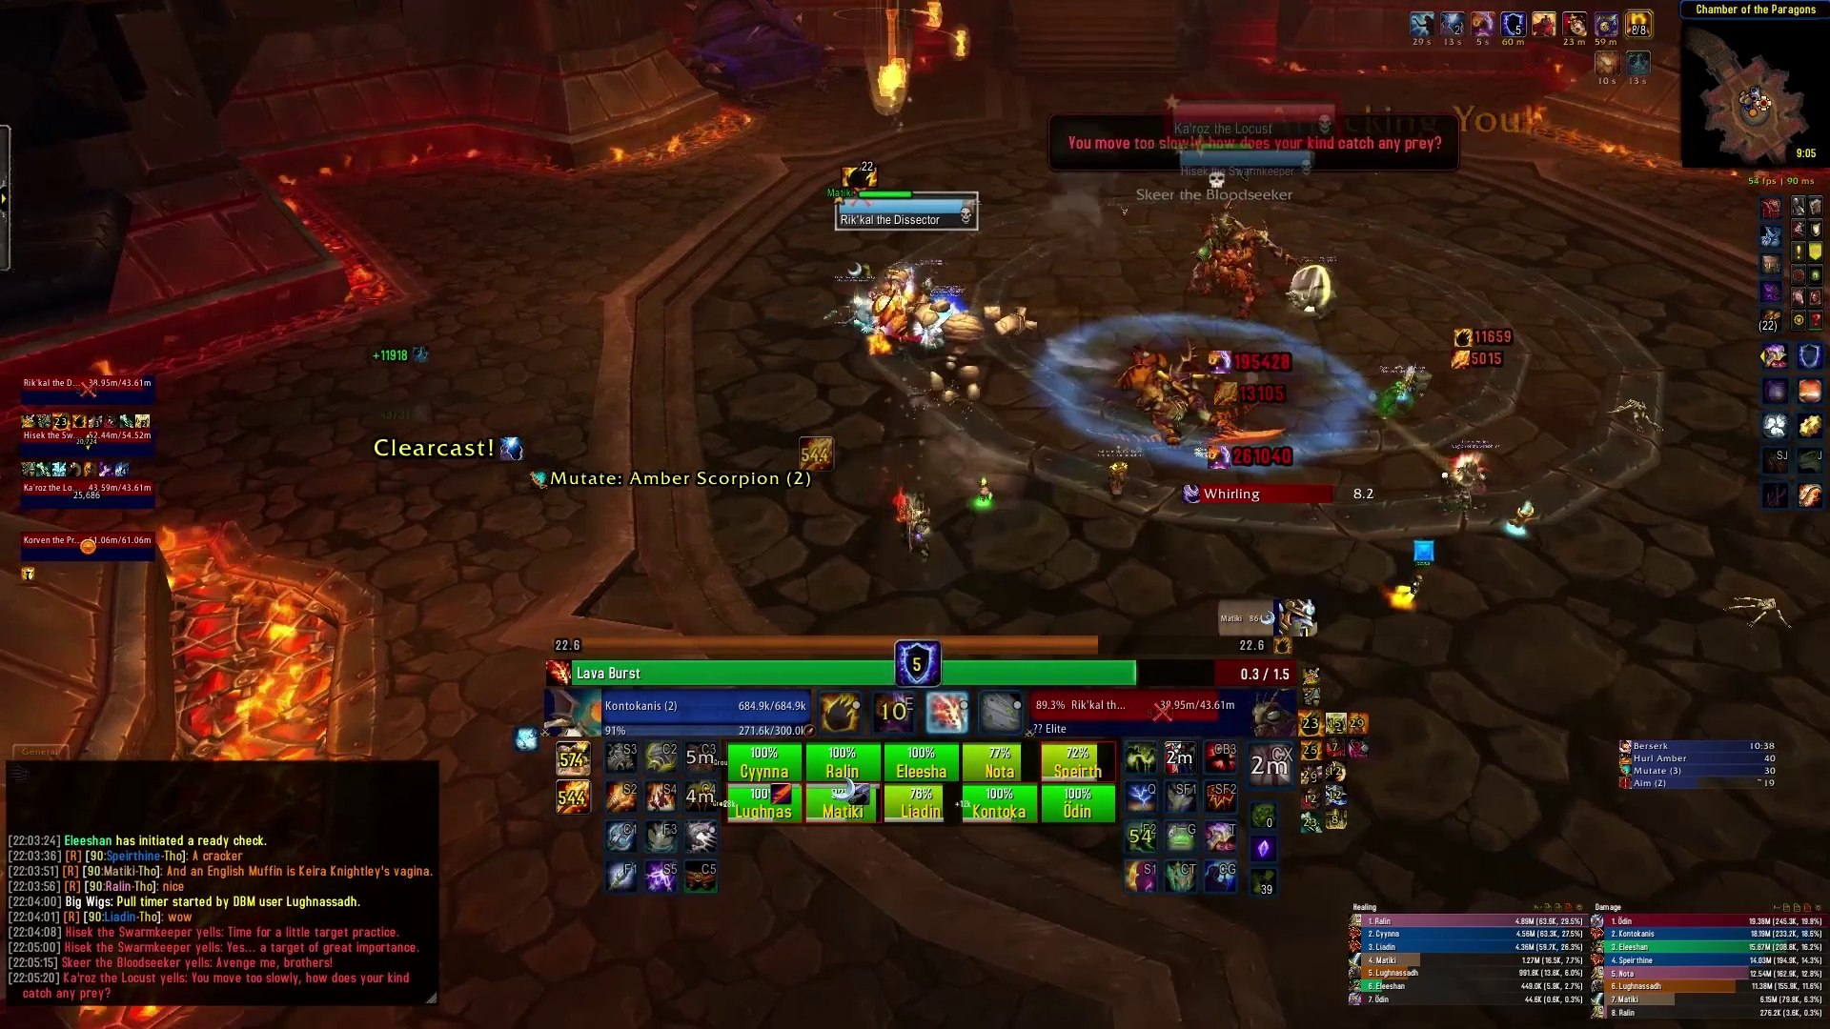
key("1")
key("1")
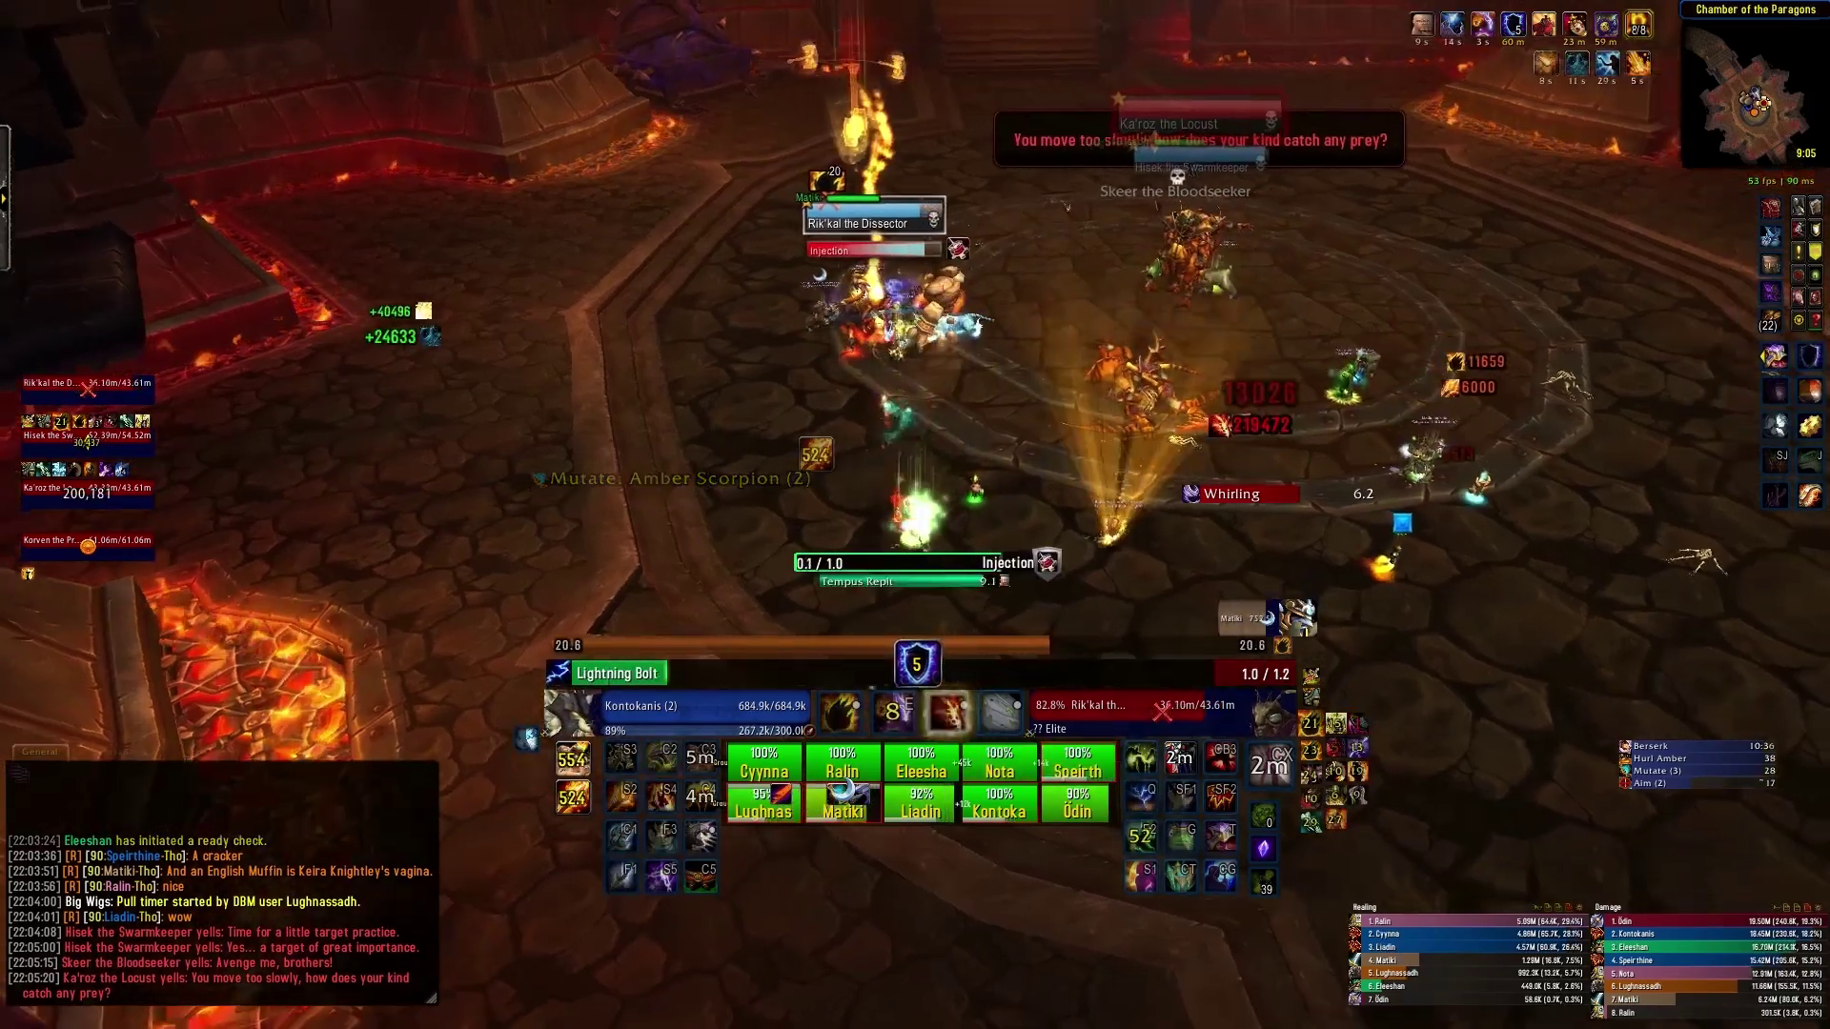
key("1")
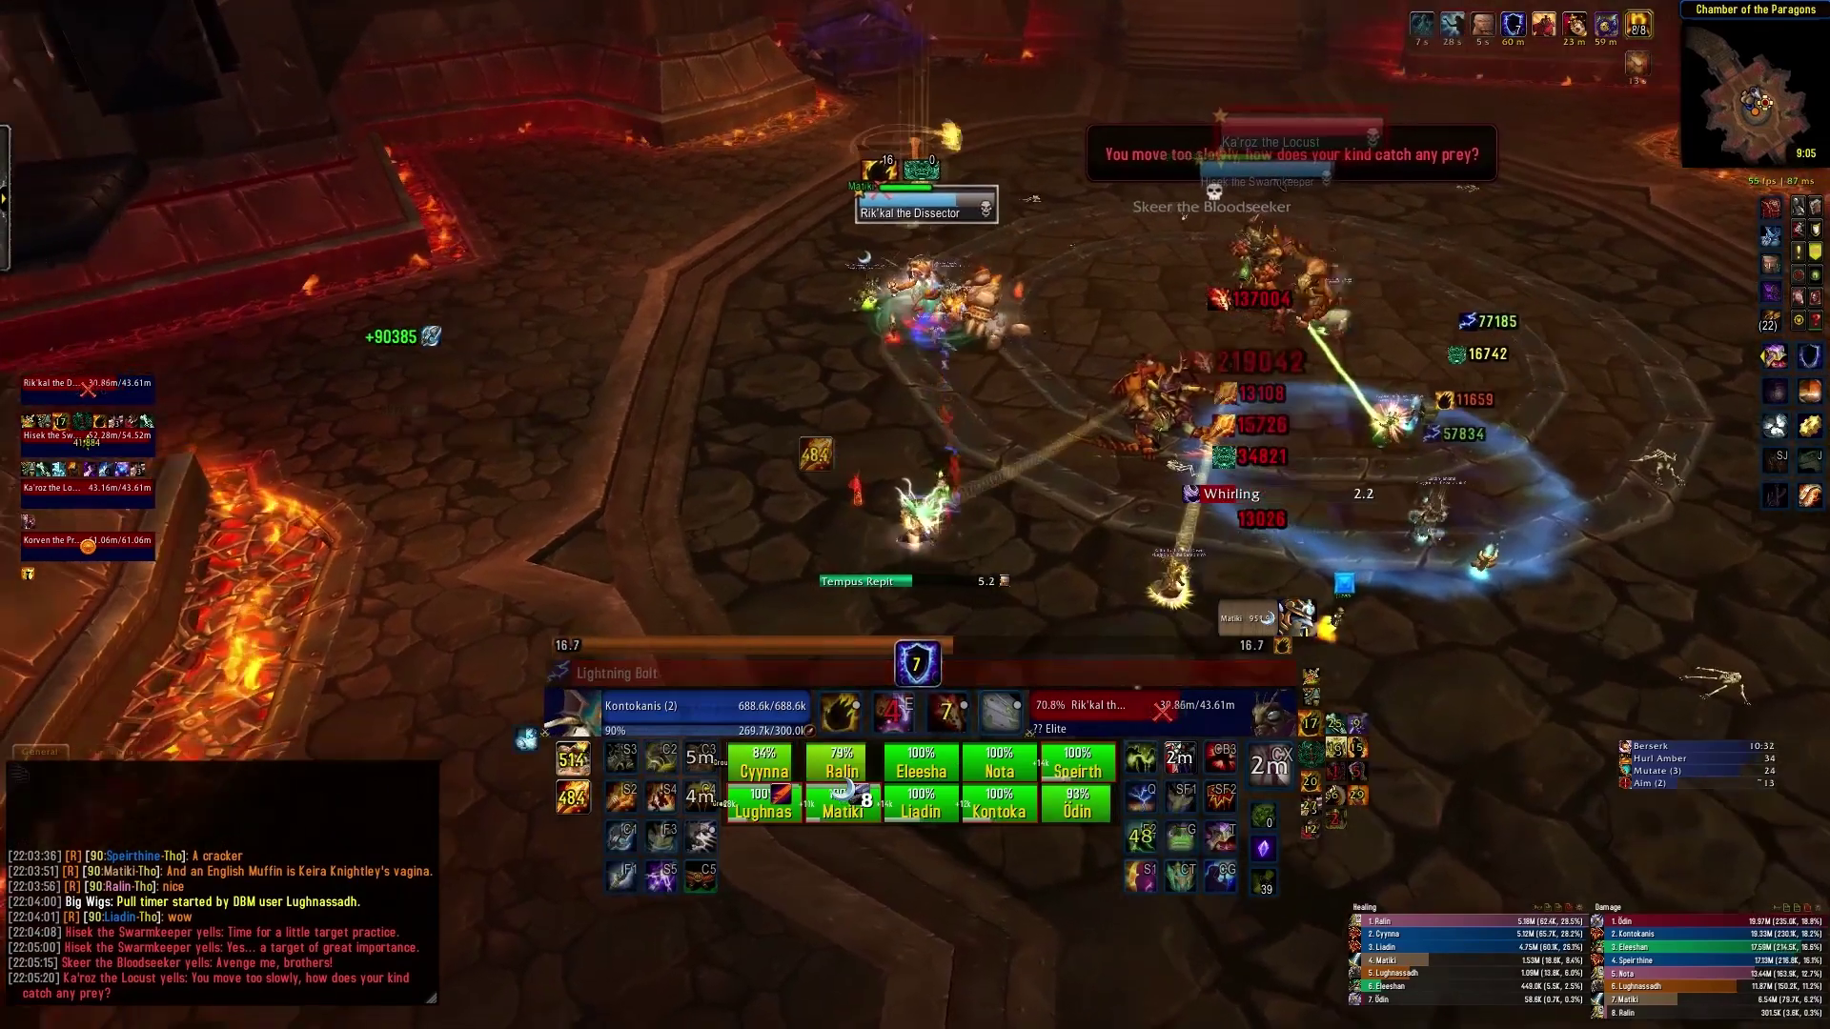
key("1")
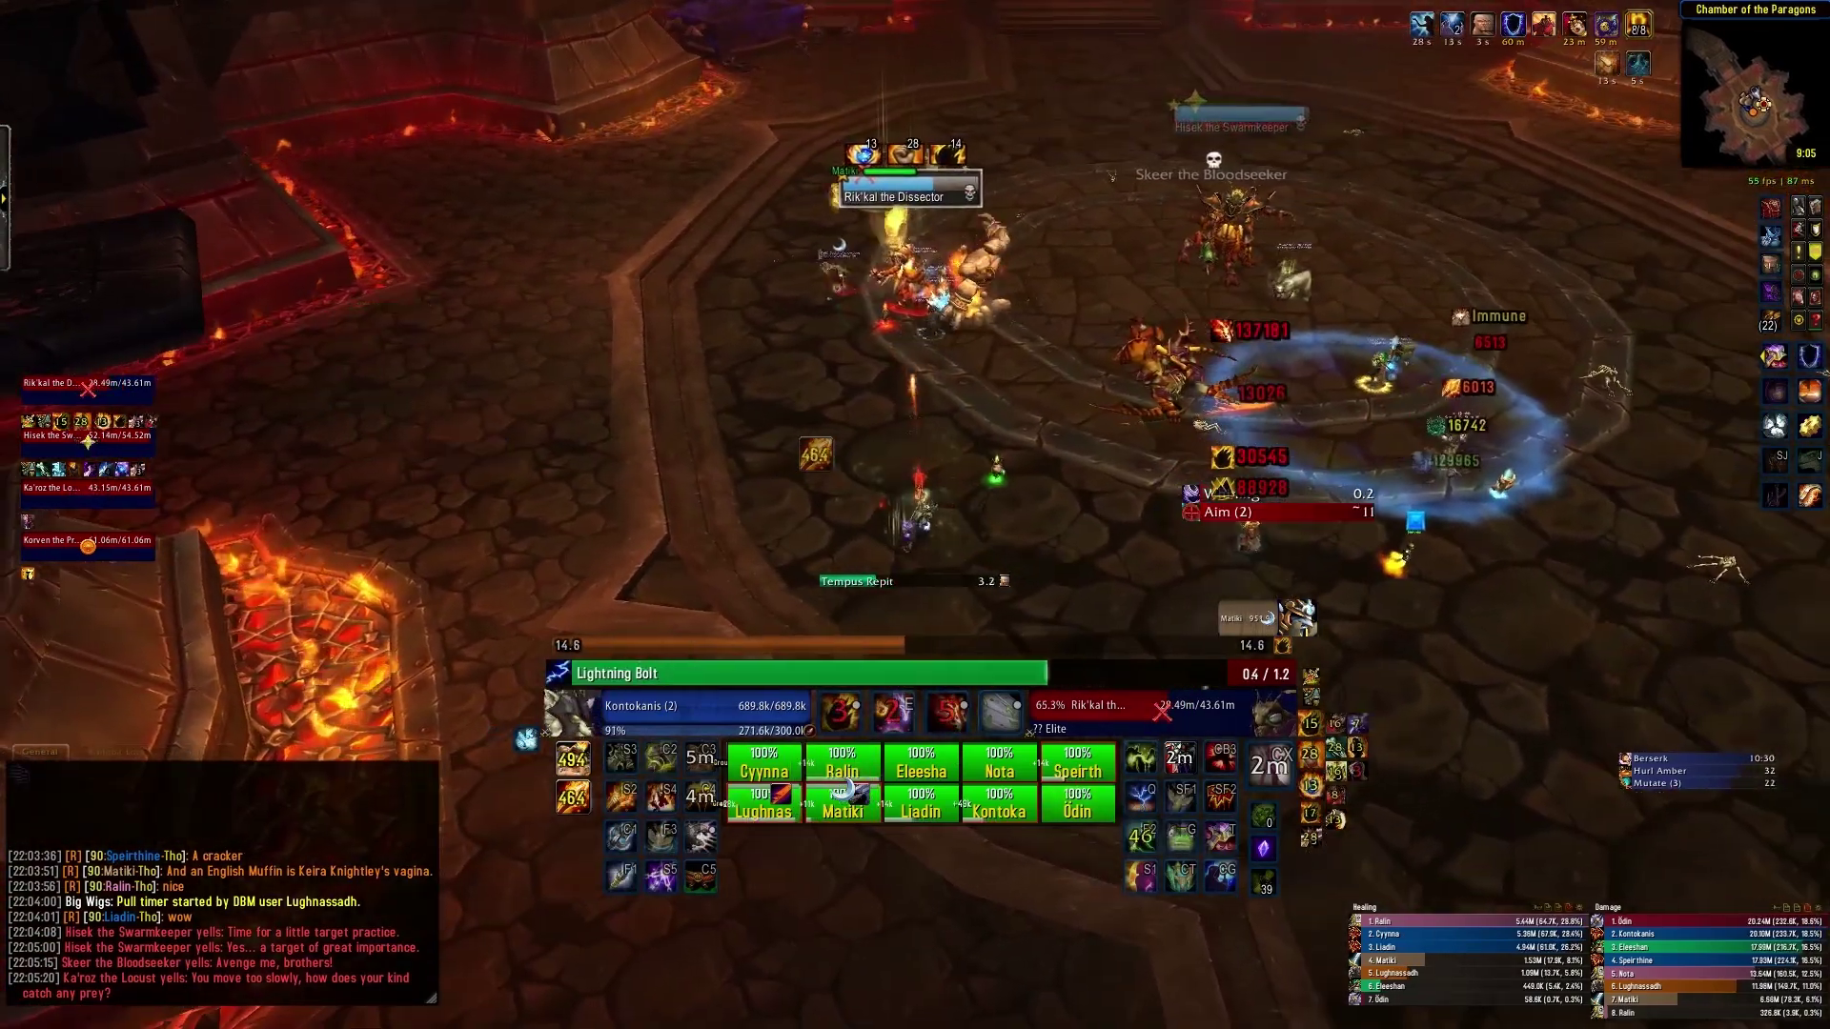
key("1")
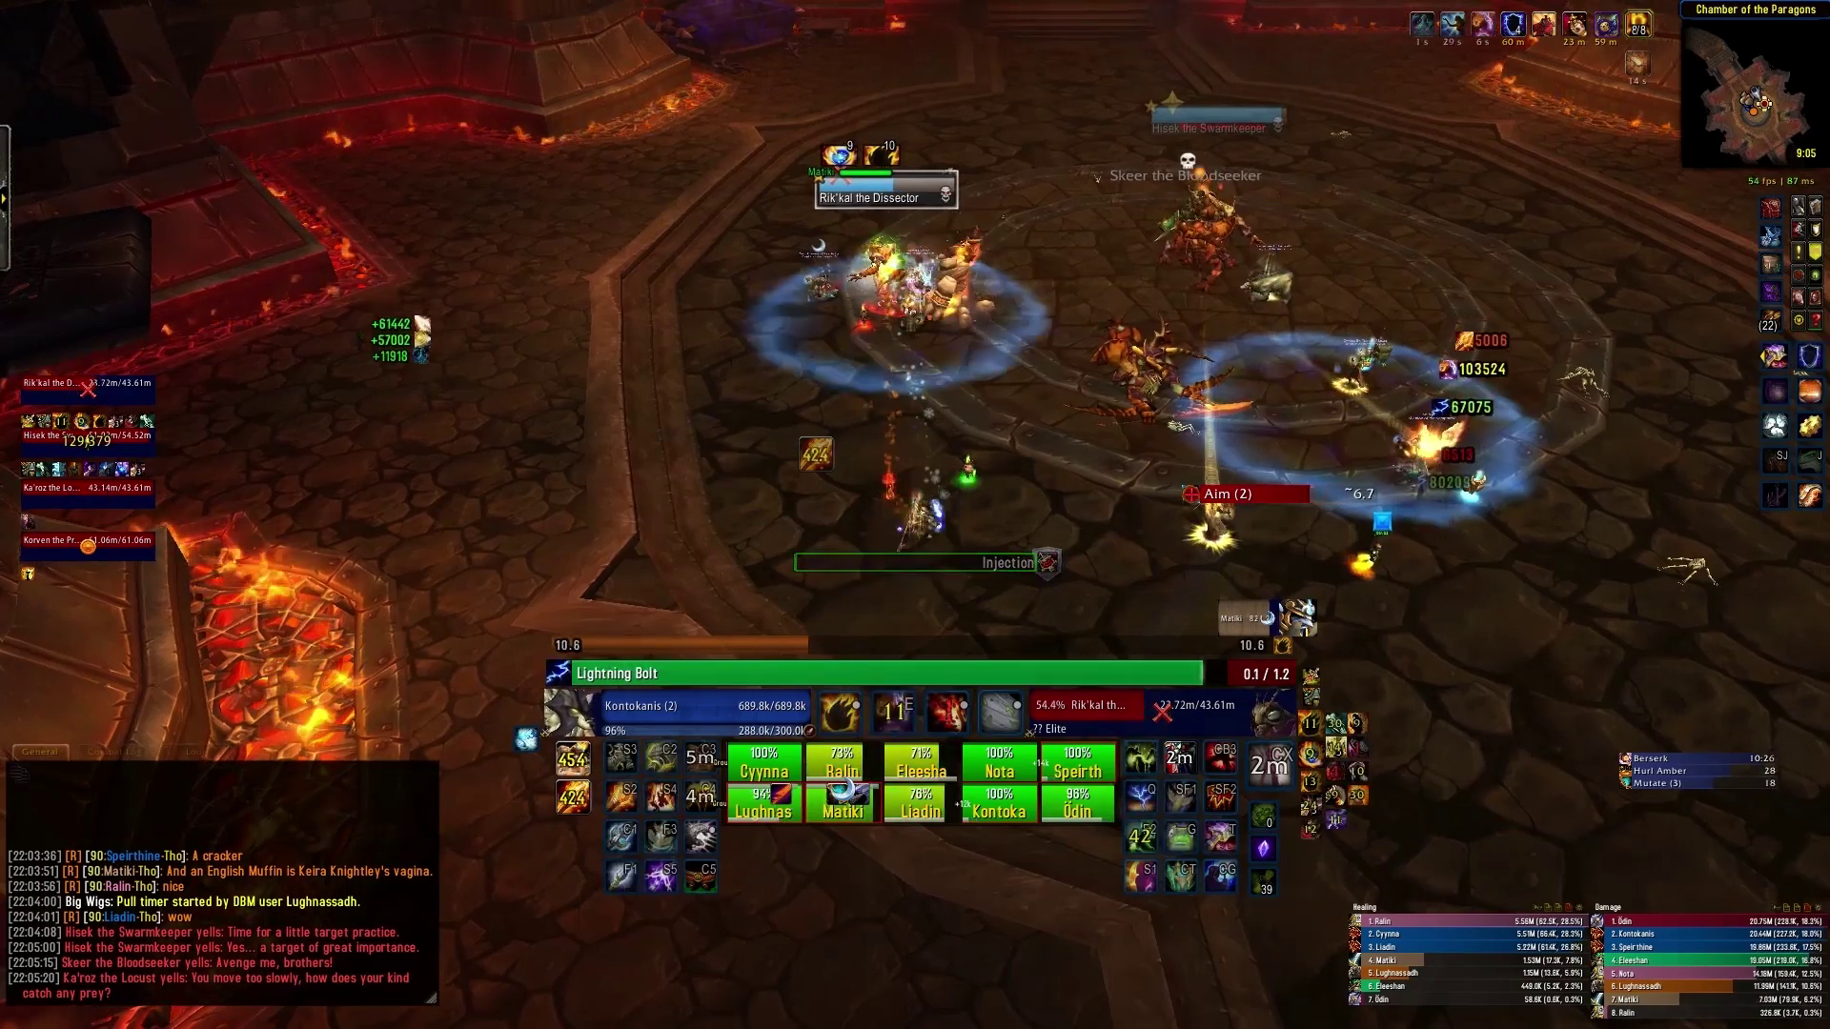
key("1")
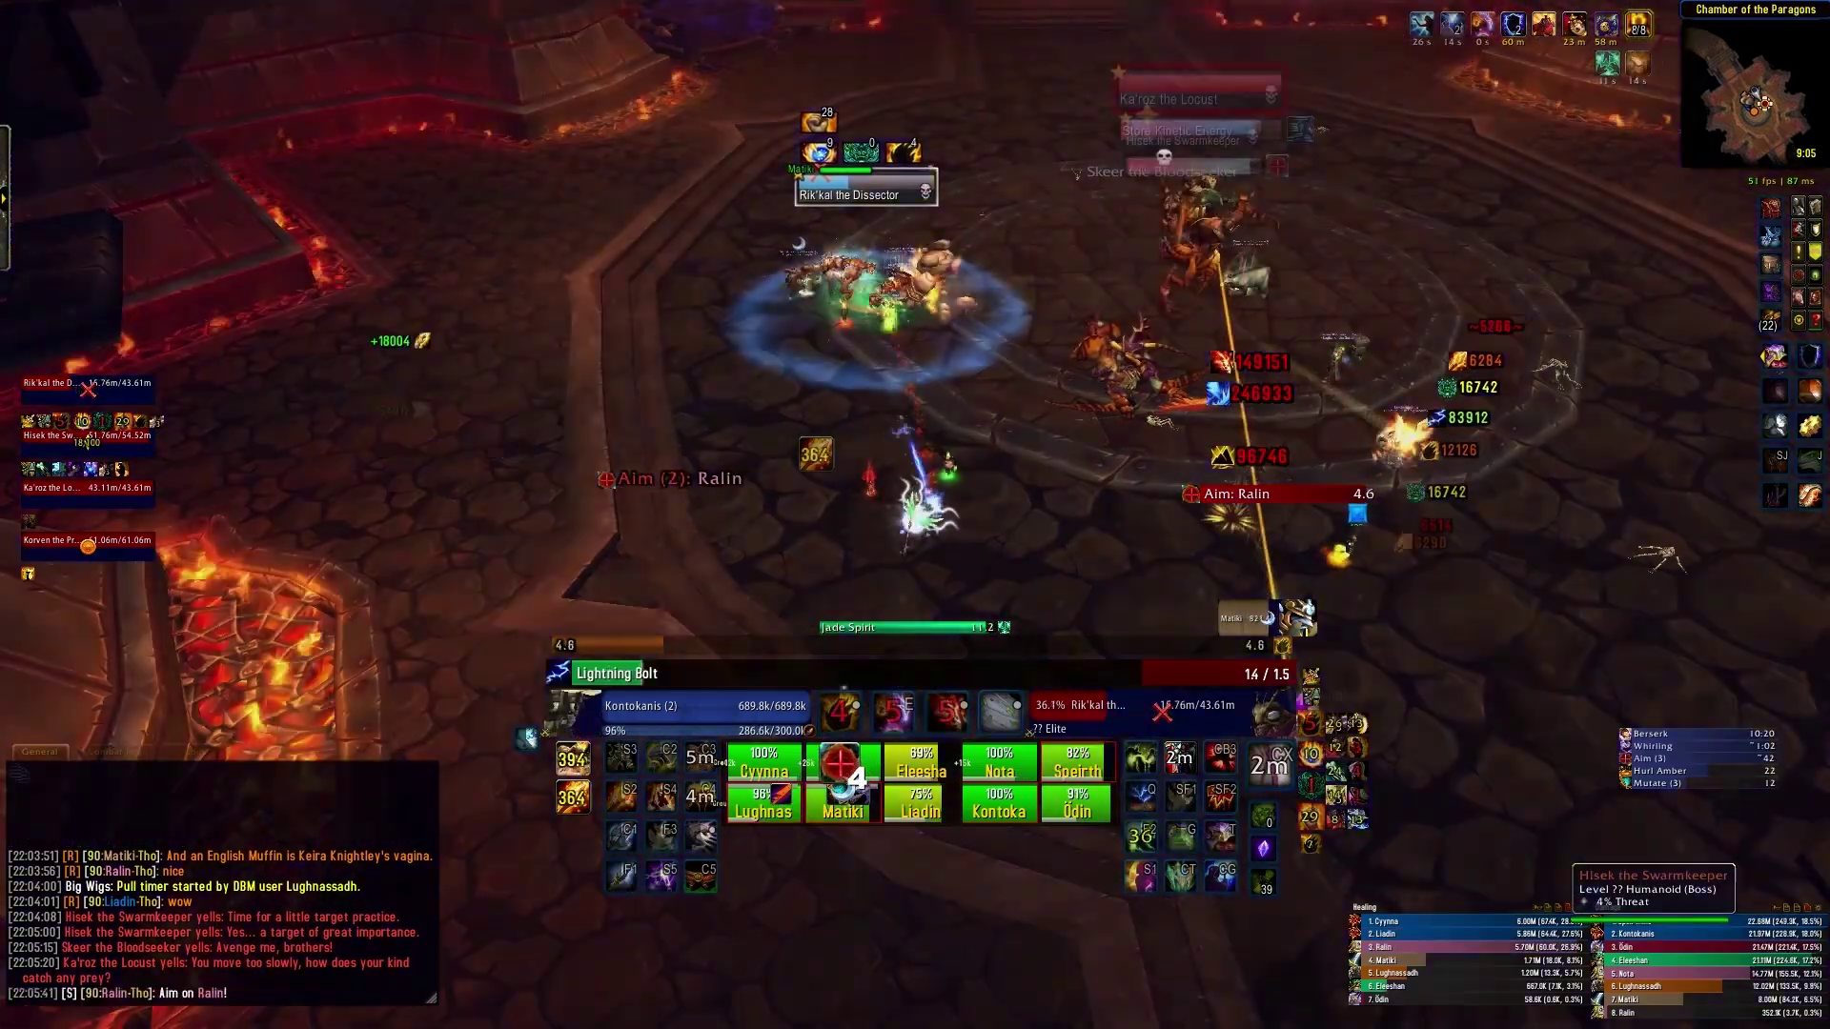
Sidestep and burst Rik'kal with cooldowns, Flame Shock, Elemental Blast and Lightning Bolts
key("d")
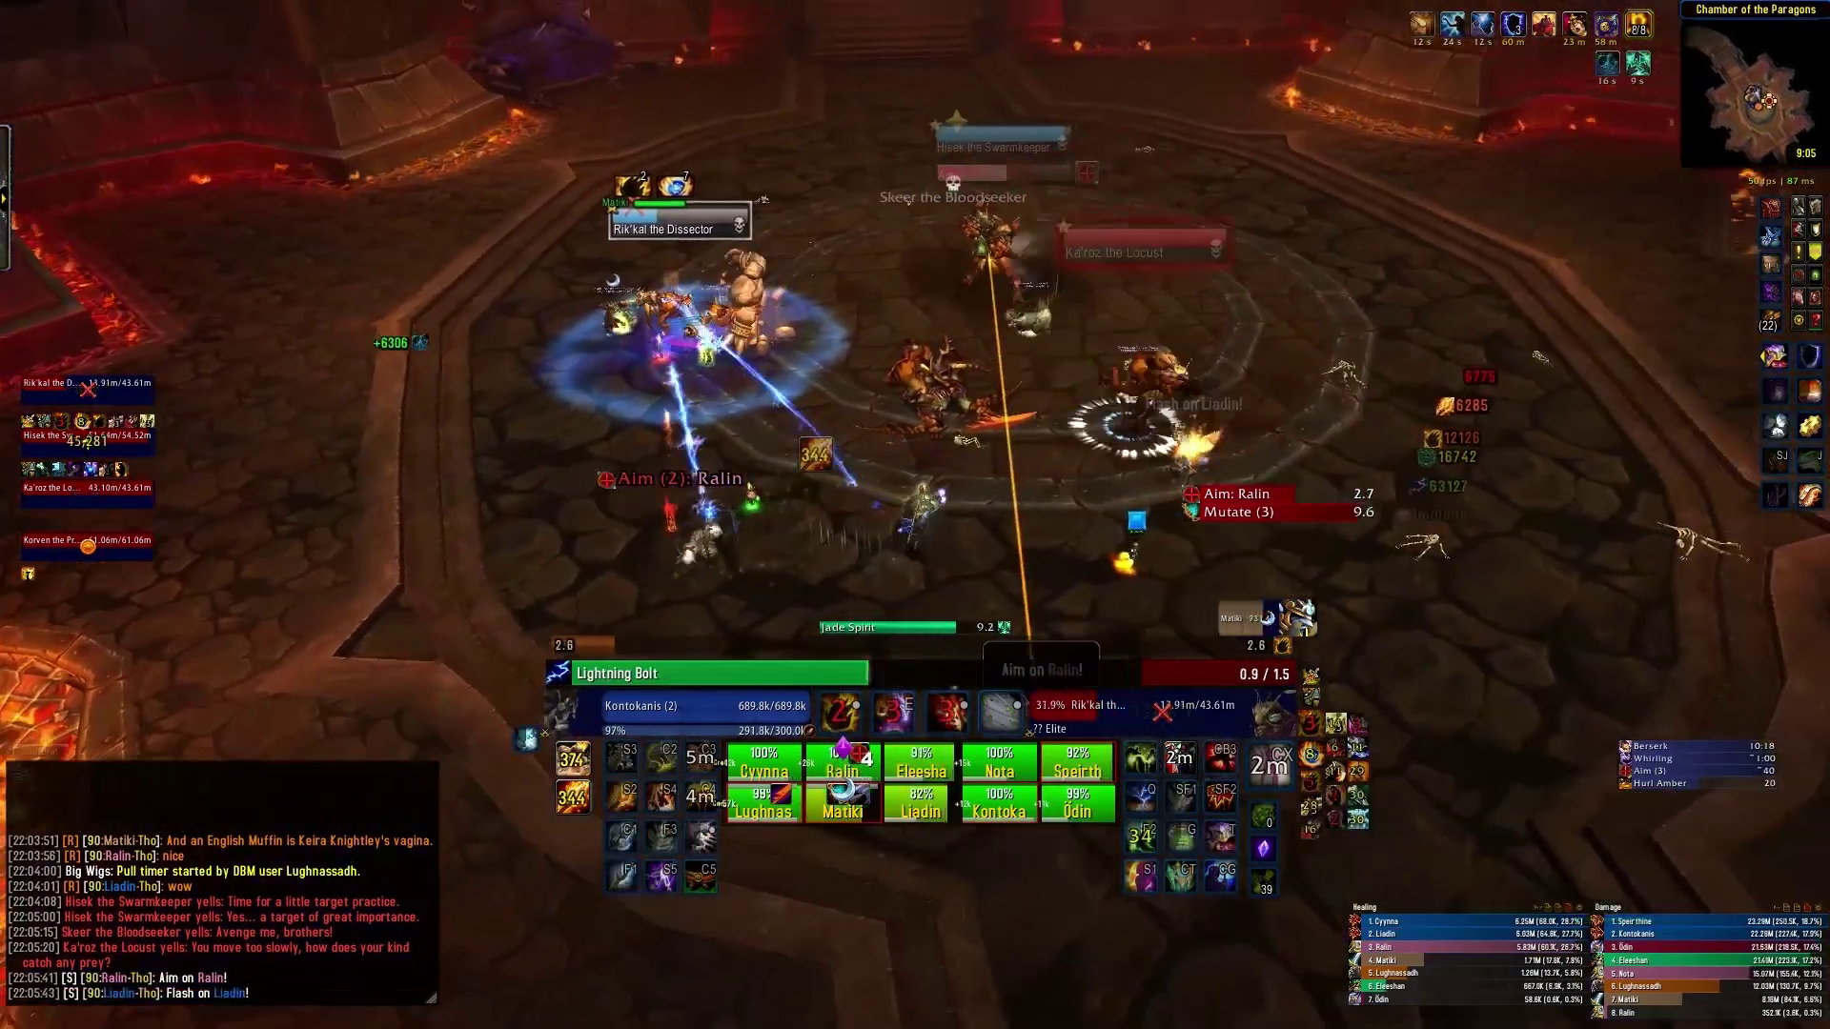
key("a")
key("1")
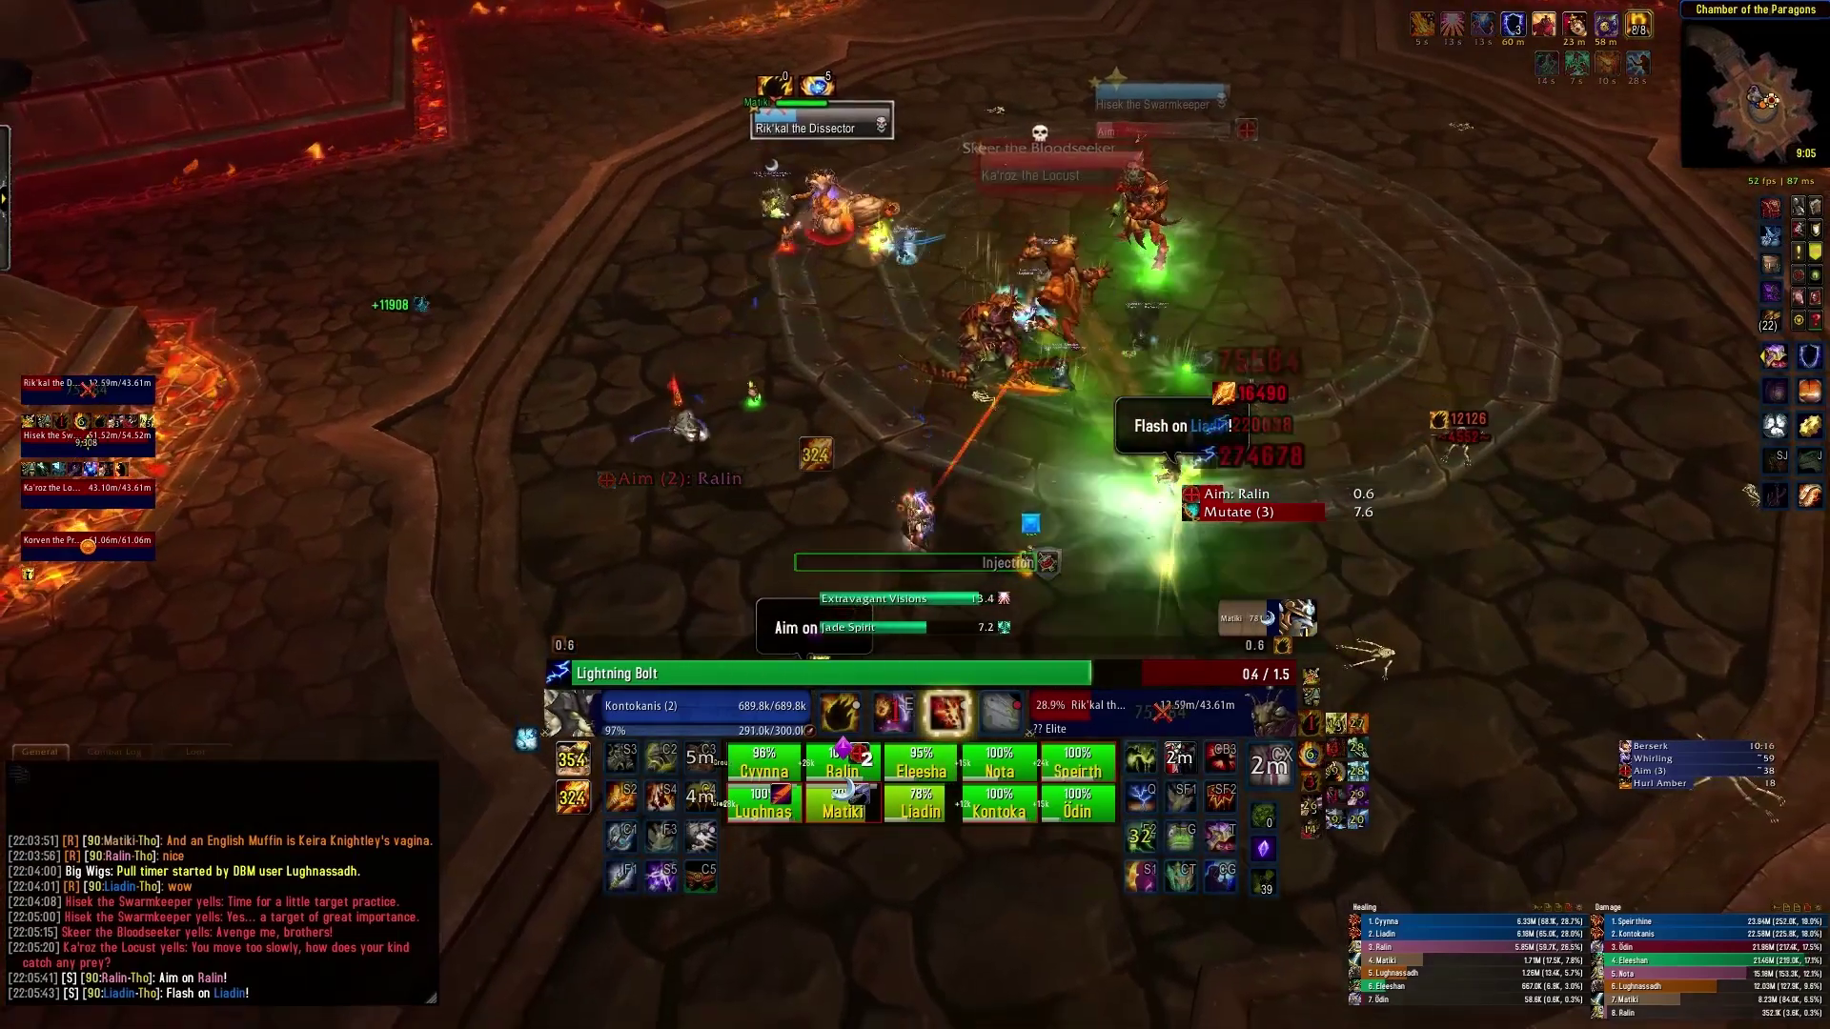
key("shift+1")
key("2")
key("3")
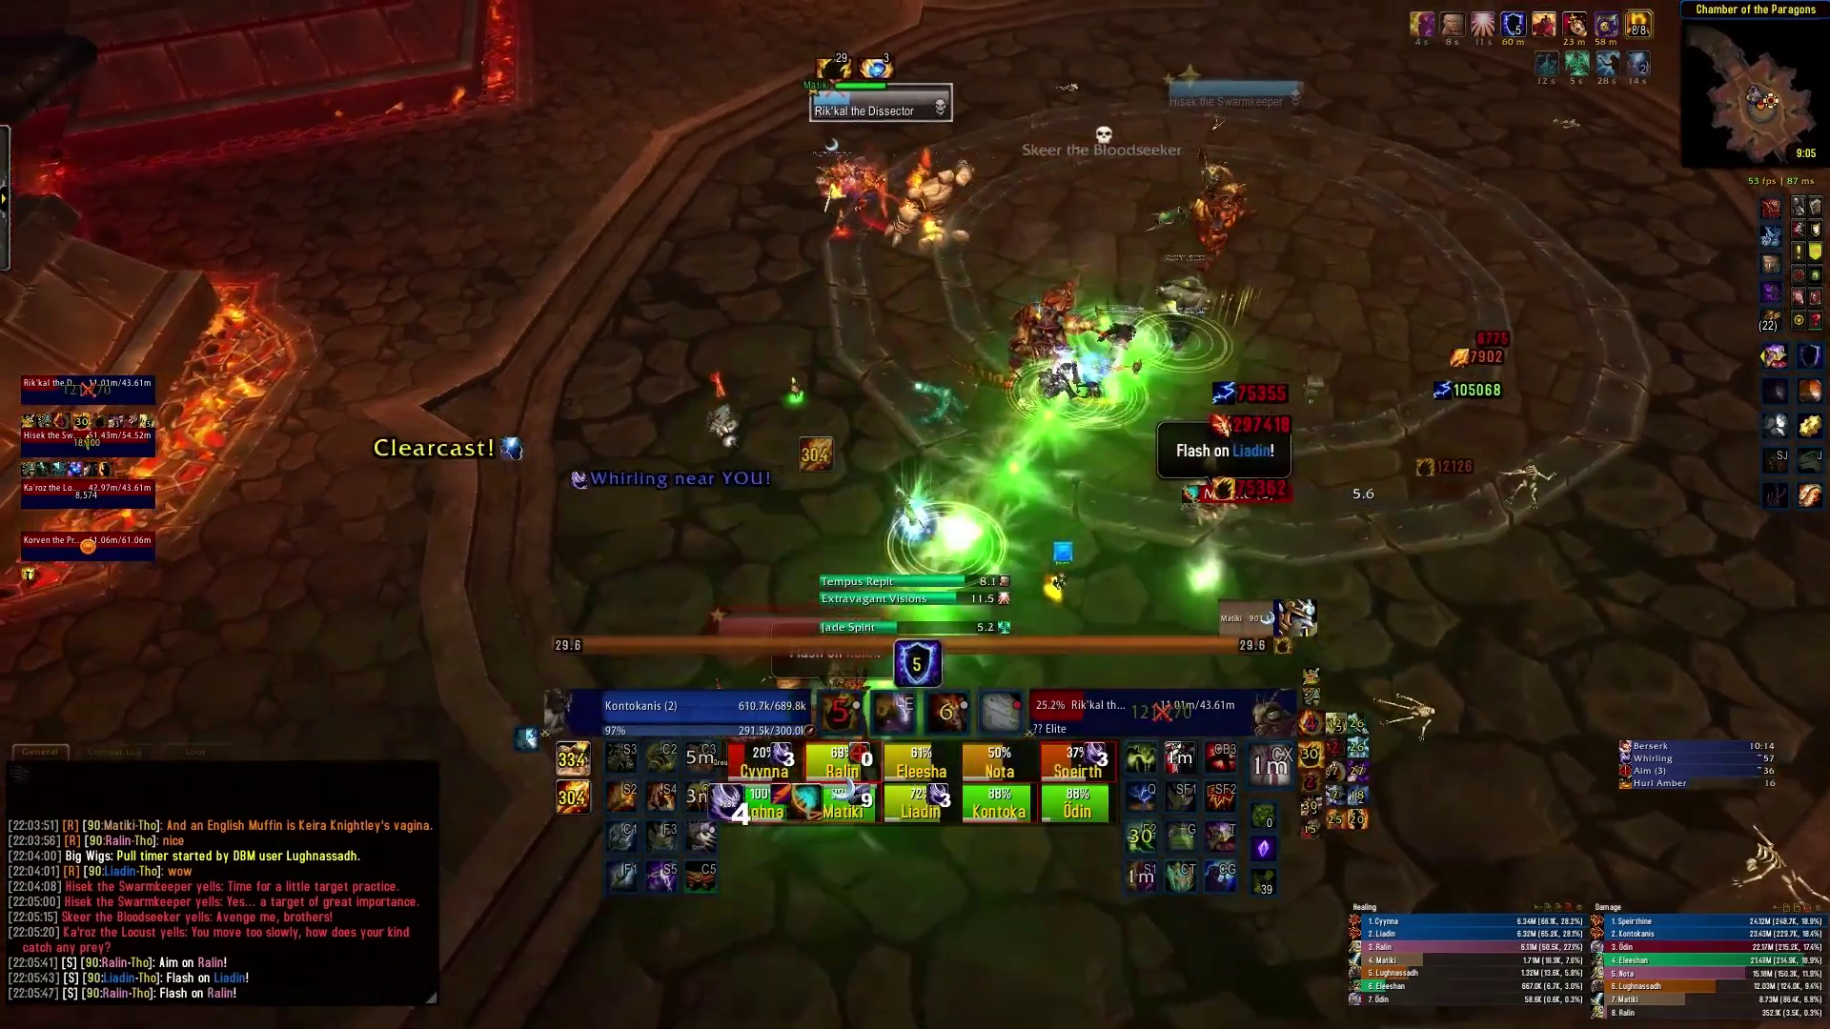
key("e")
key("ctrl+g")
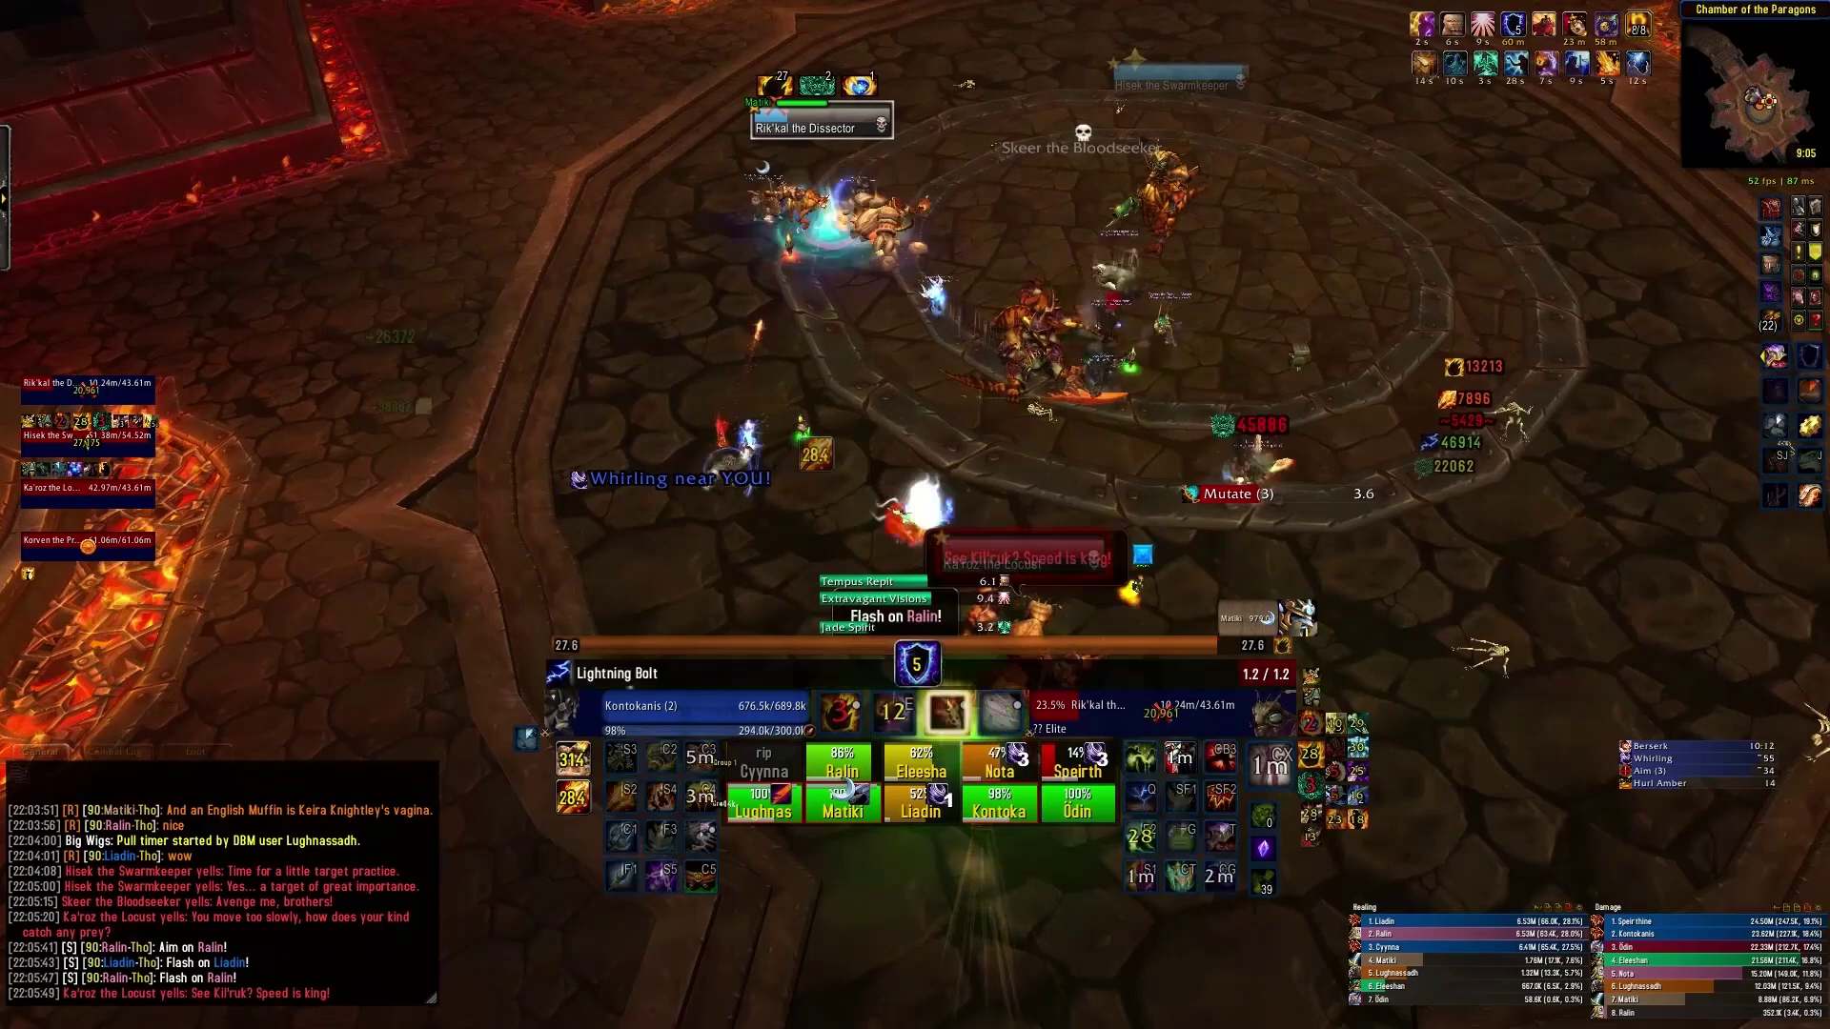
key("1")
key("2")
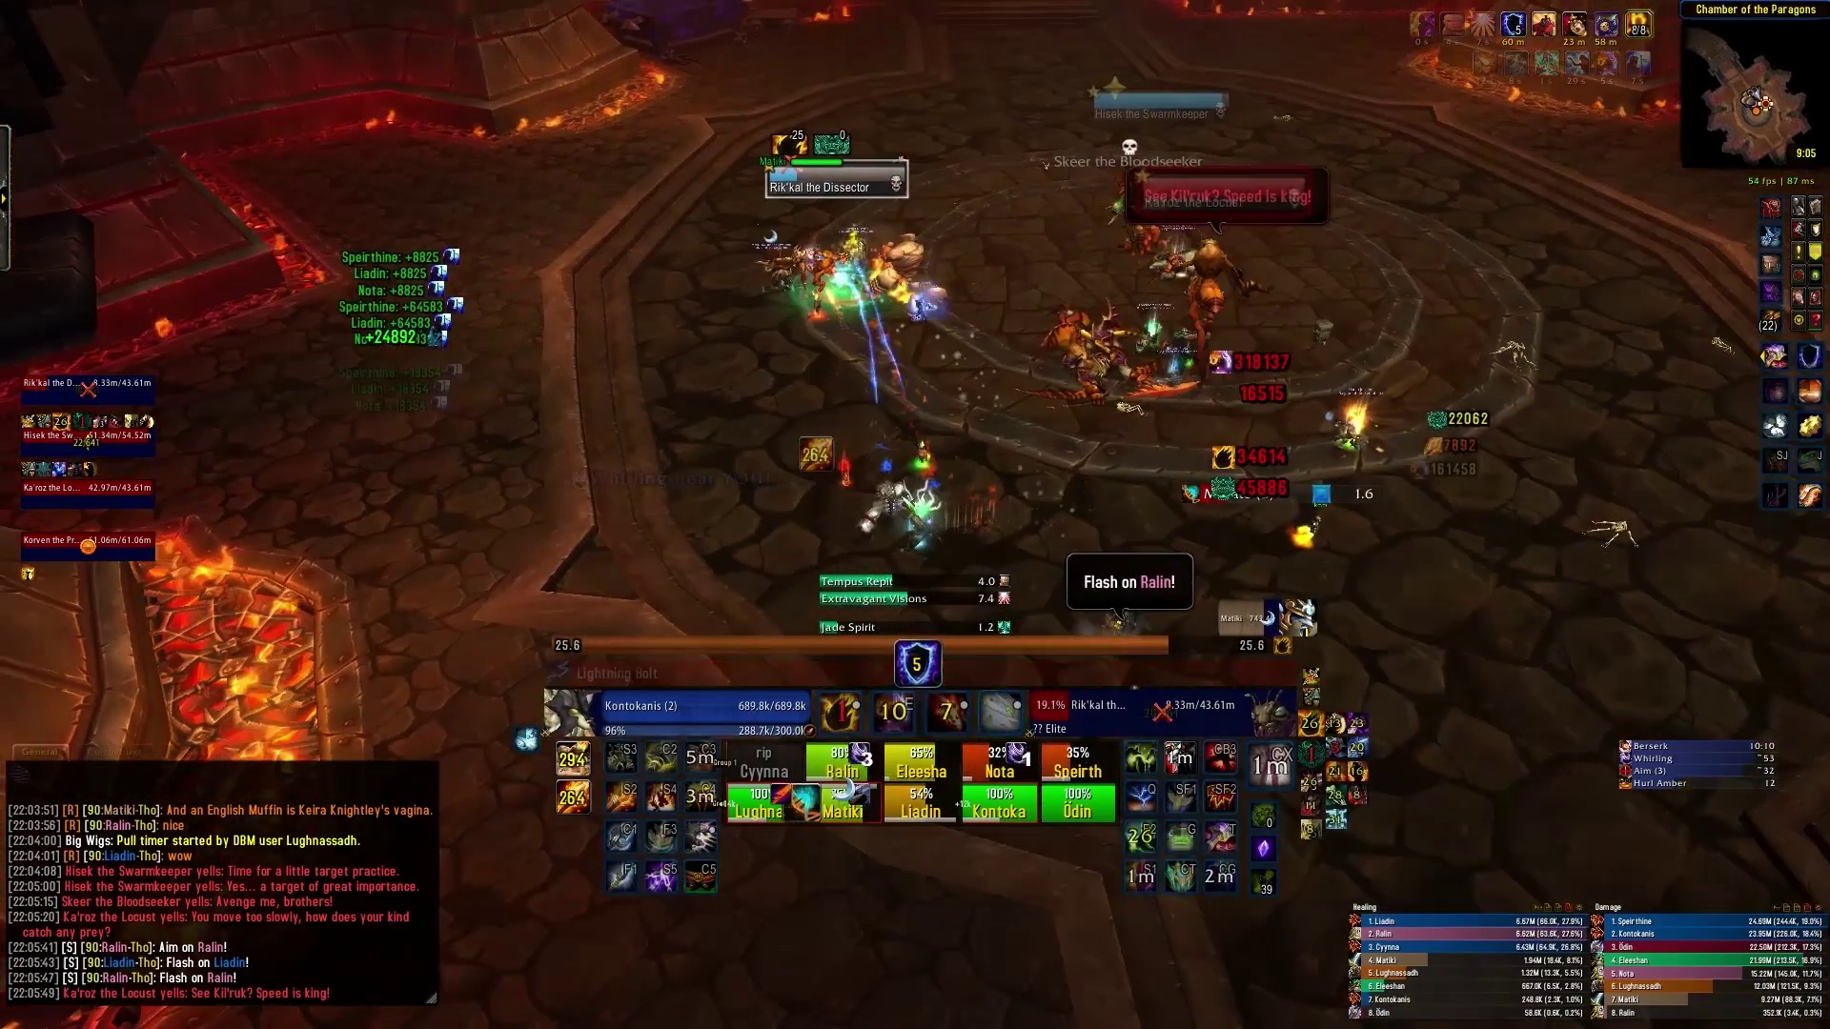
key("1")
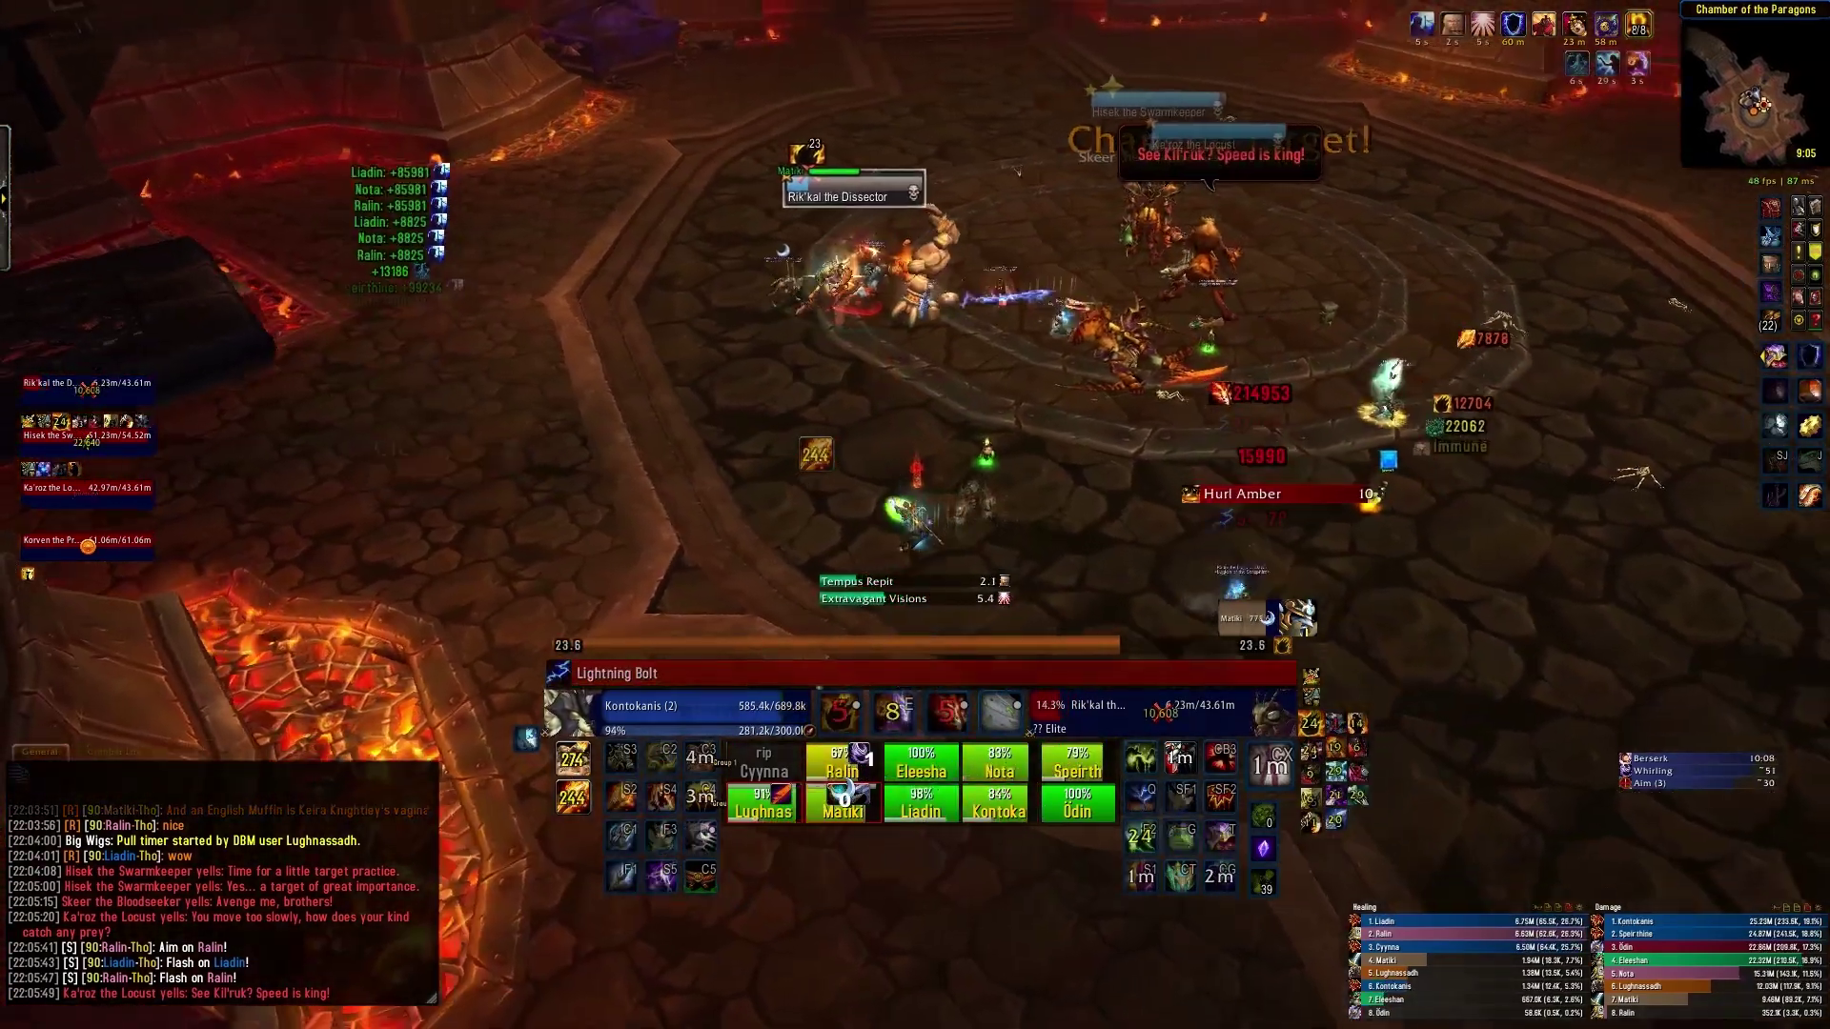
key("1")
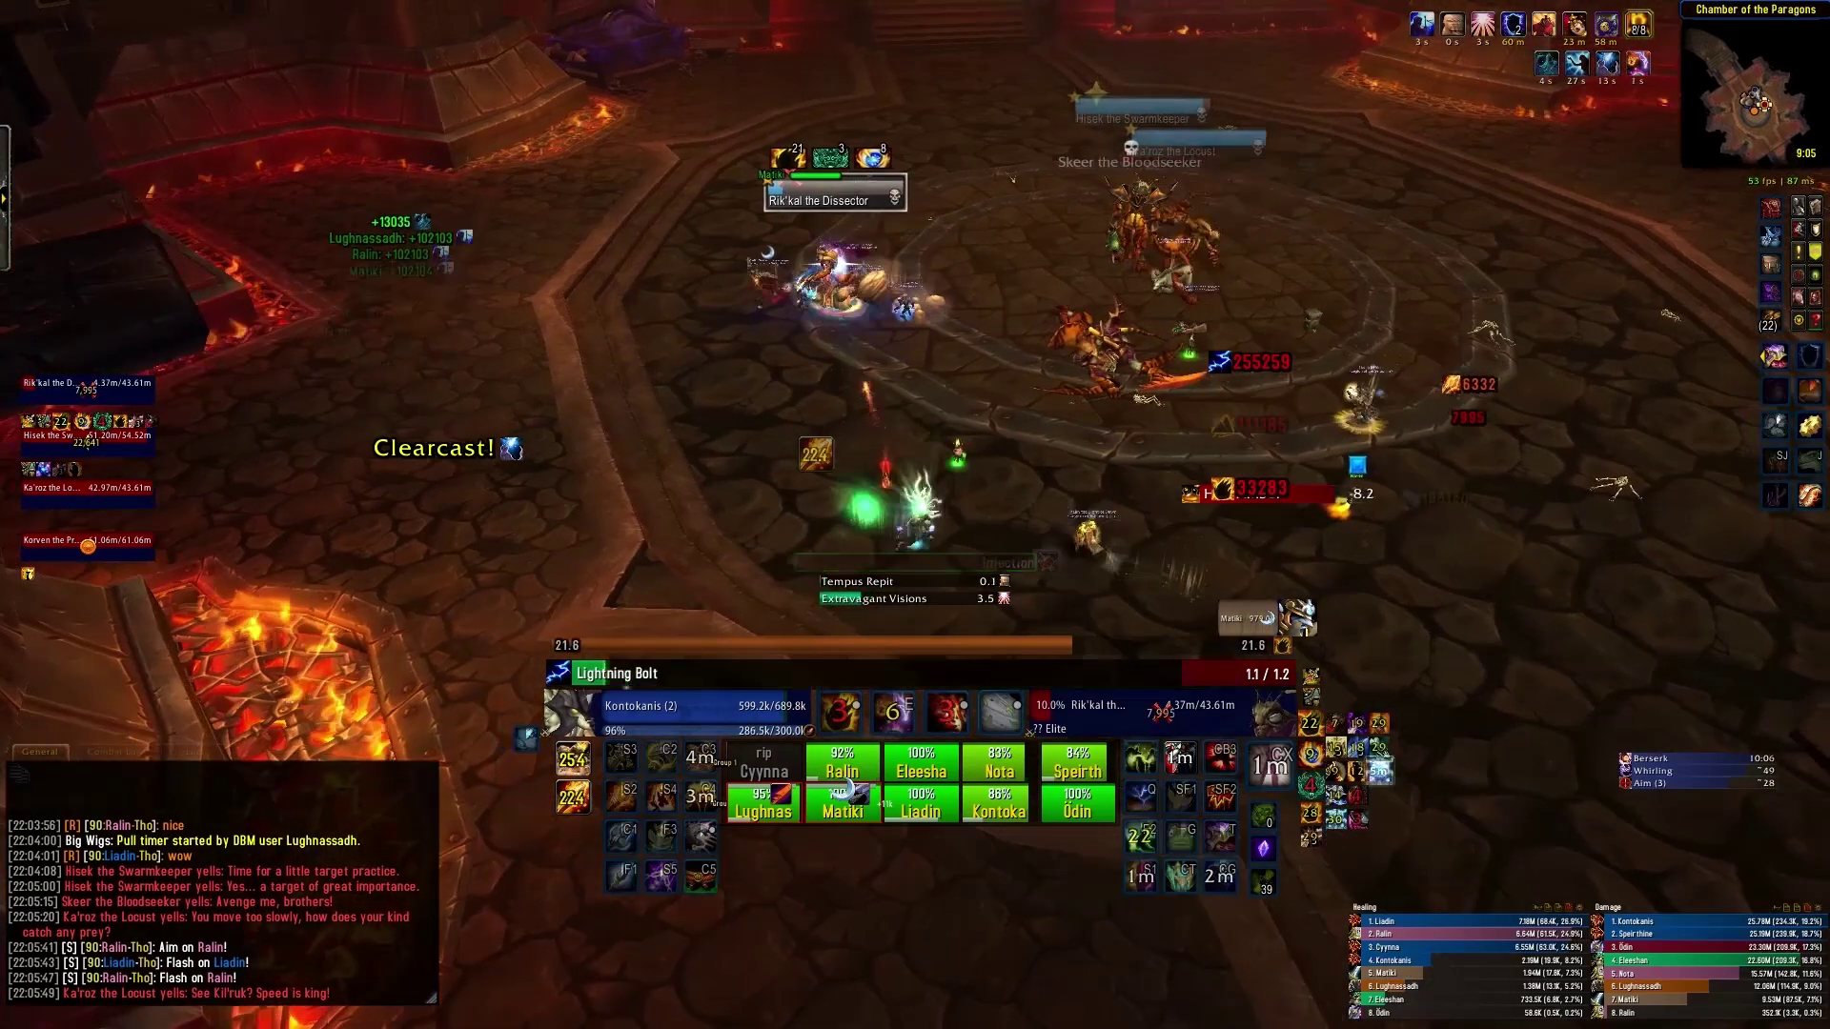
key("1")
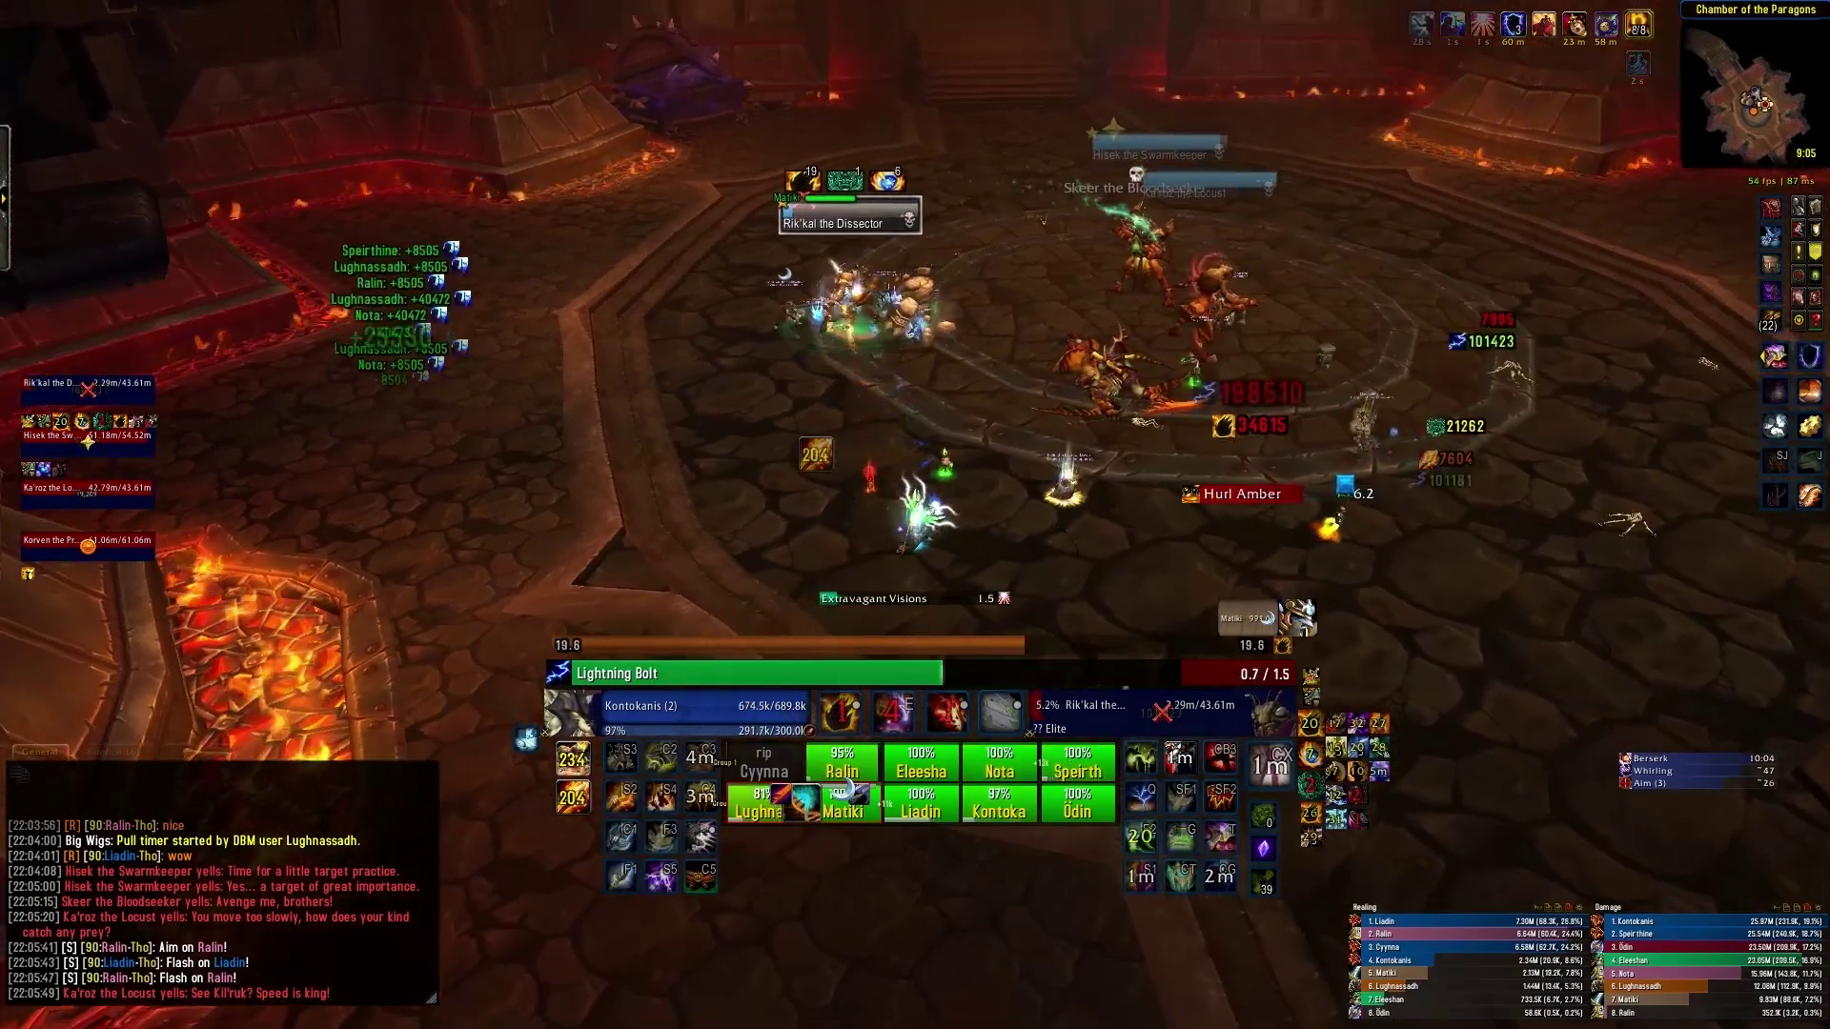
Finish a cast on Rik'kal and open the WeakAuras options with /wa
key("1")
type("weakauras")
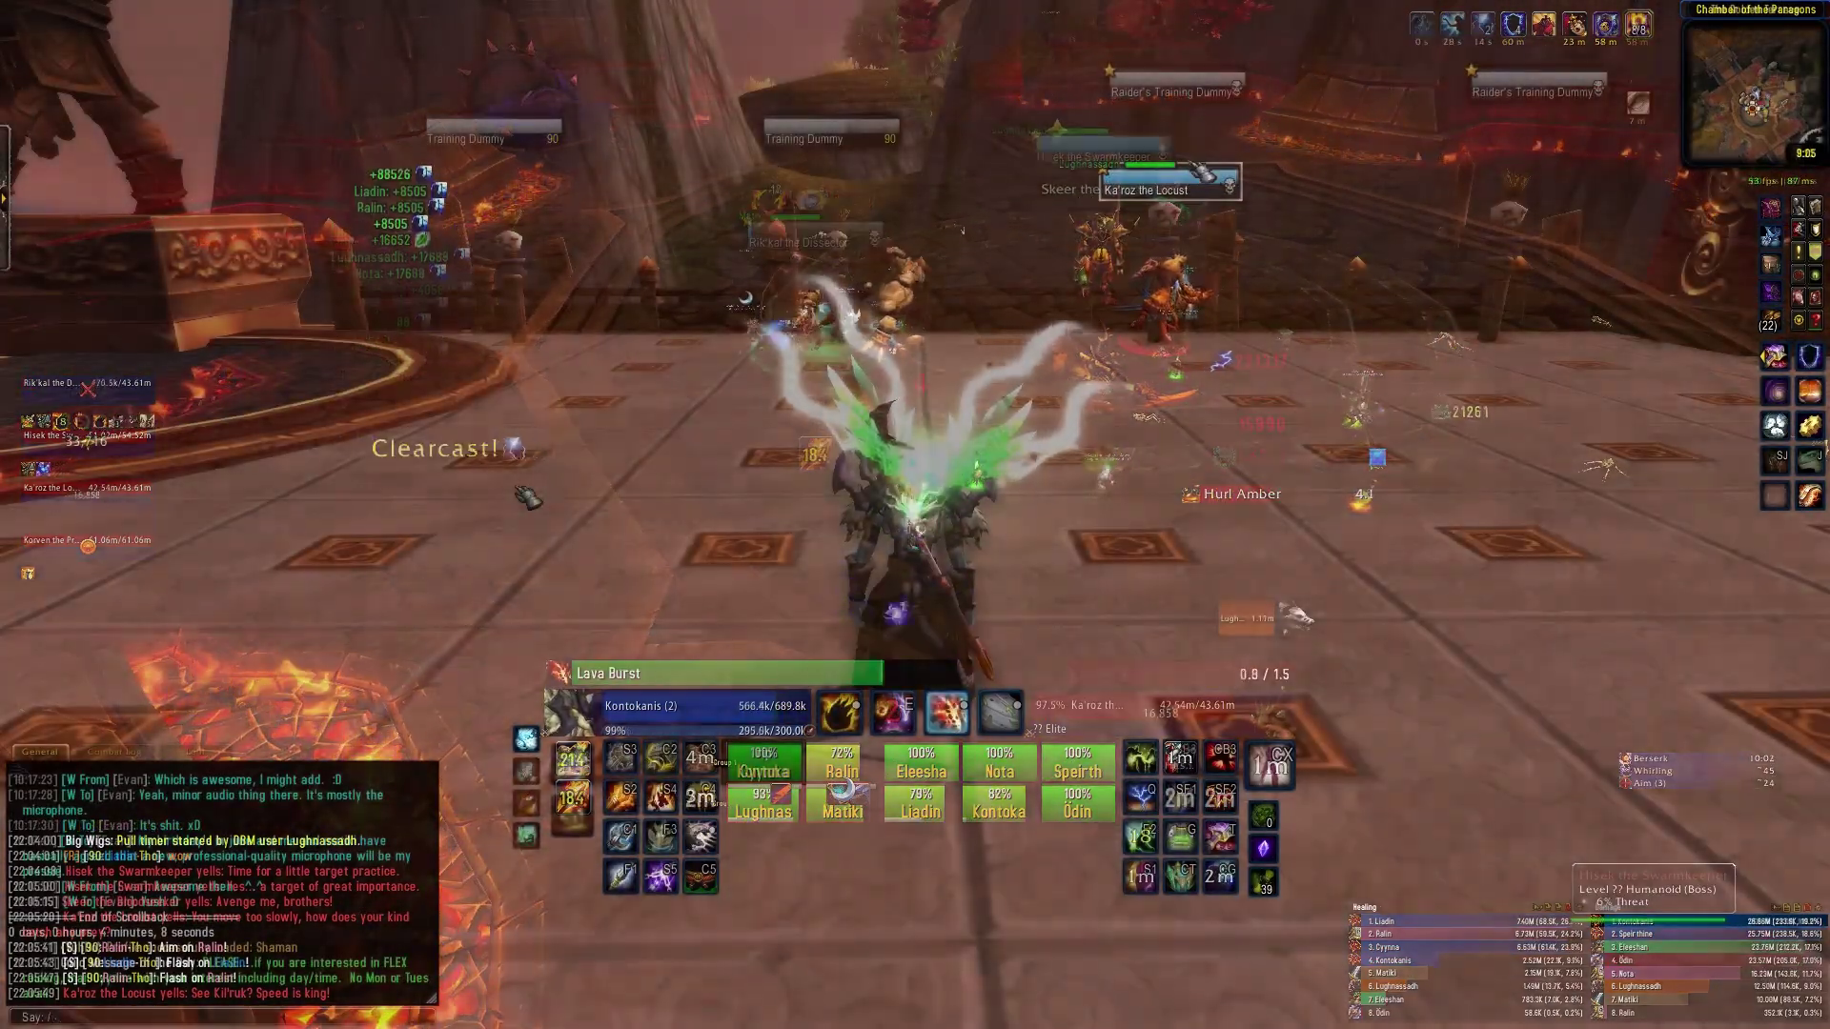
key("BackSpace")
key("BackSpace")
key("BackSpace")
key("BackSpace")
key("BackSpace")
key("BackSpace")
key("BackSpace")
key("BackSpace")
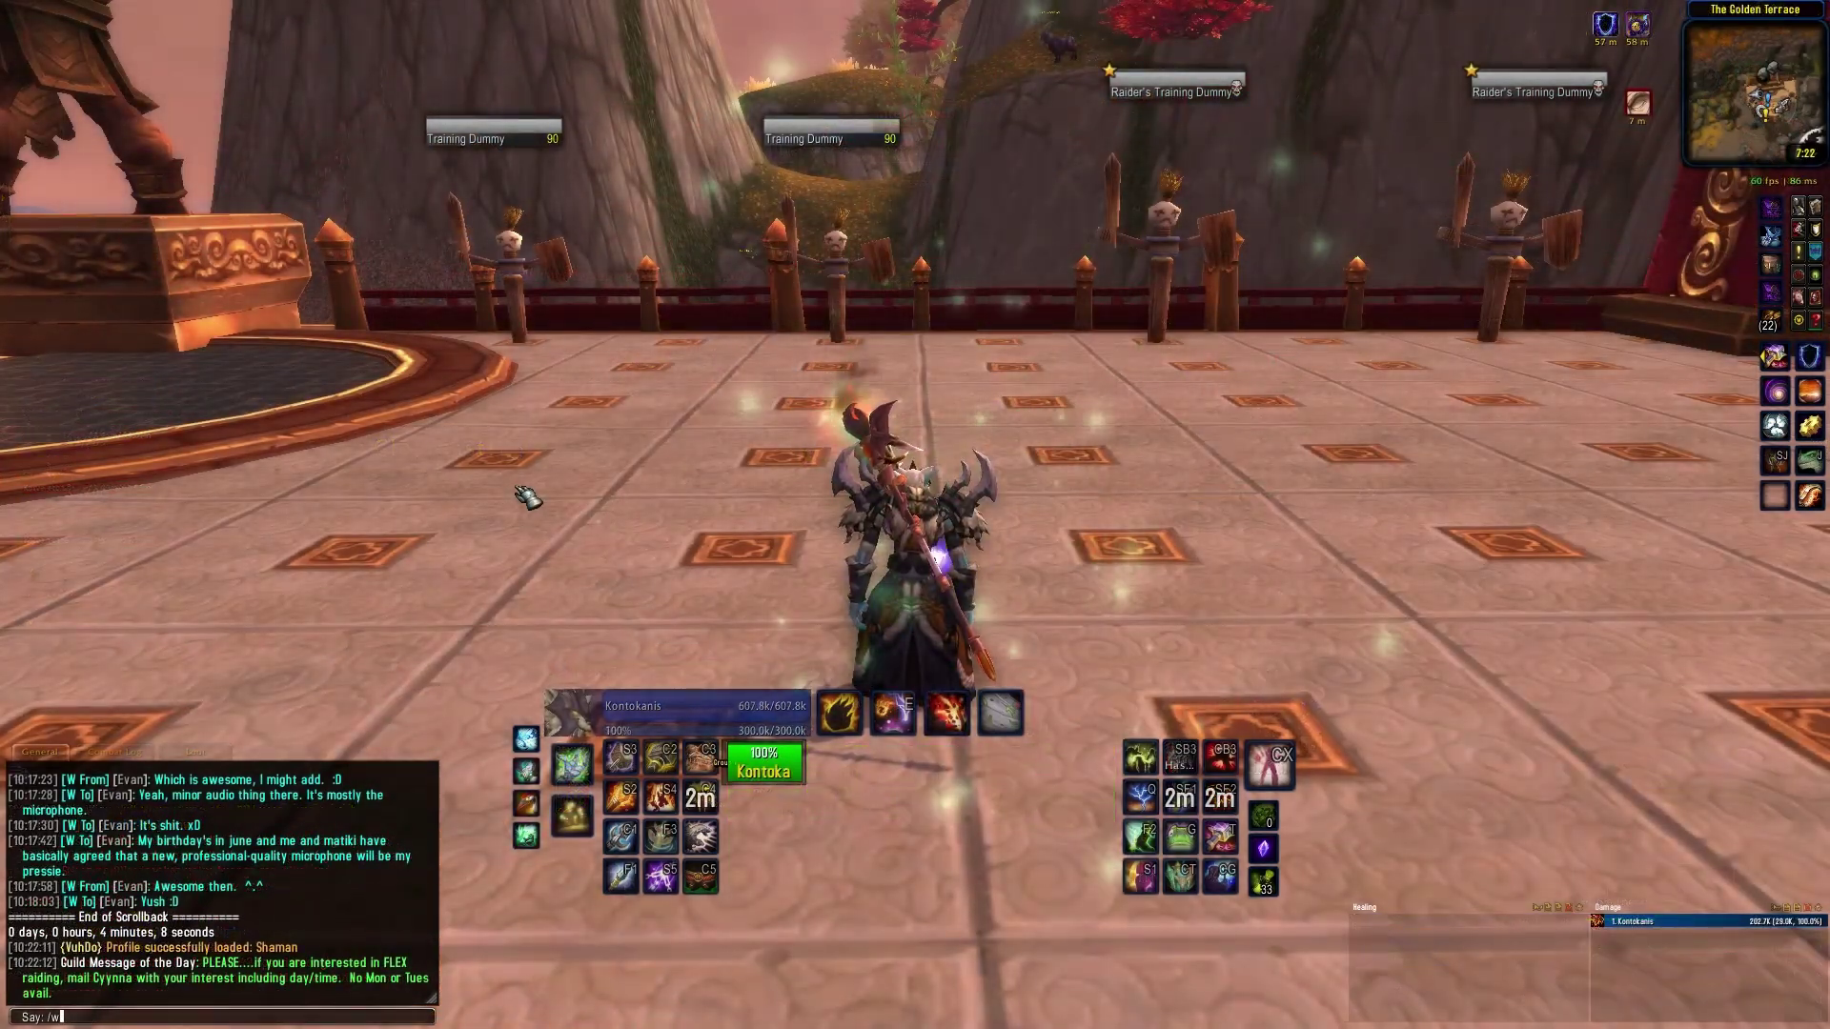
type("a")
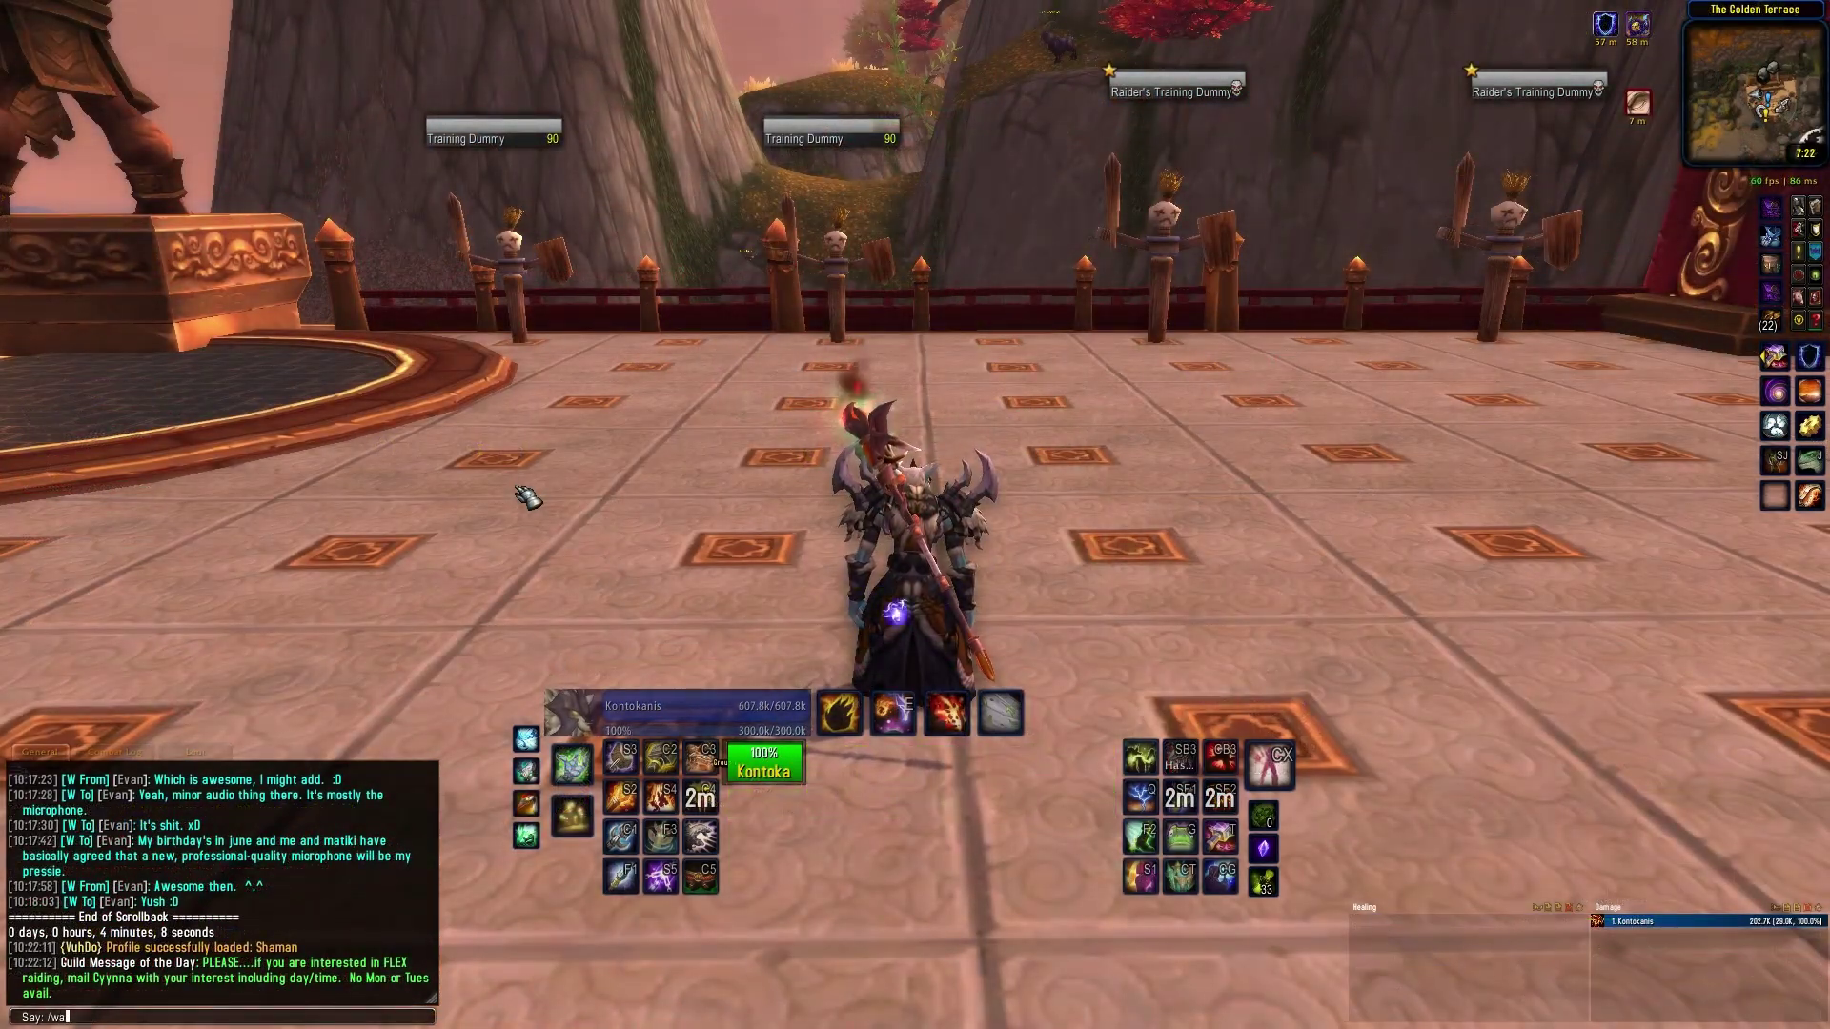
key("Return")
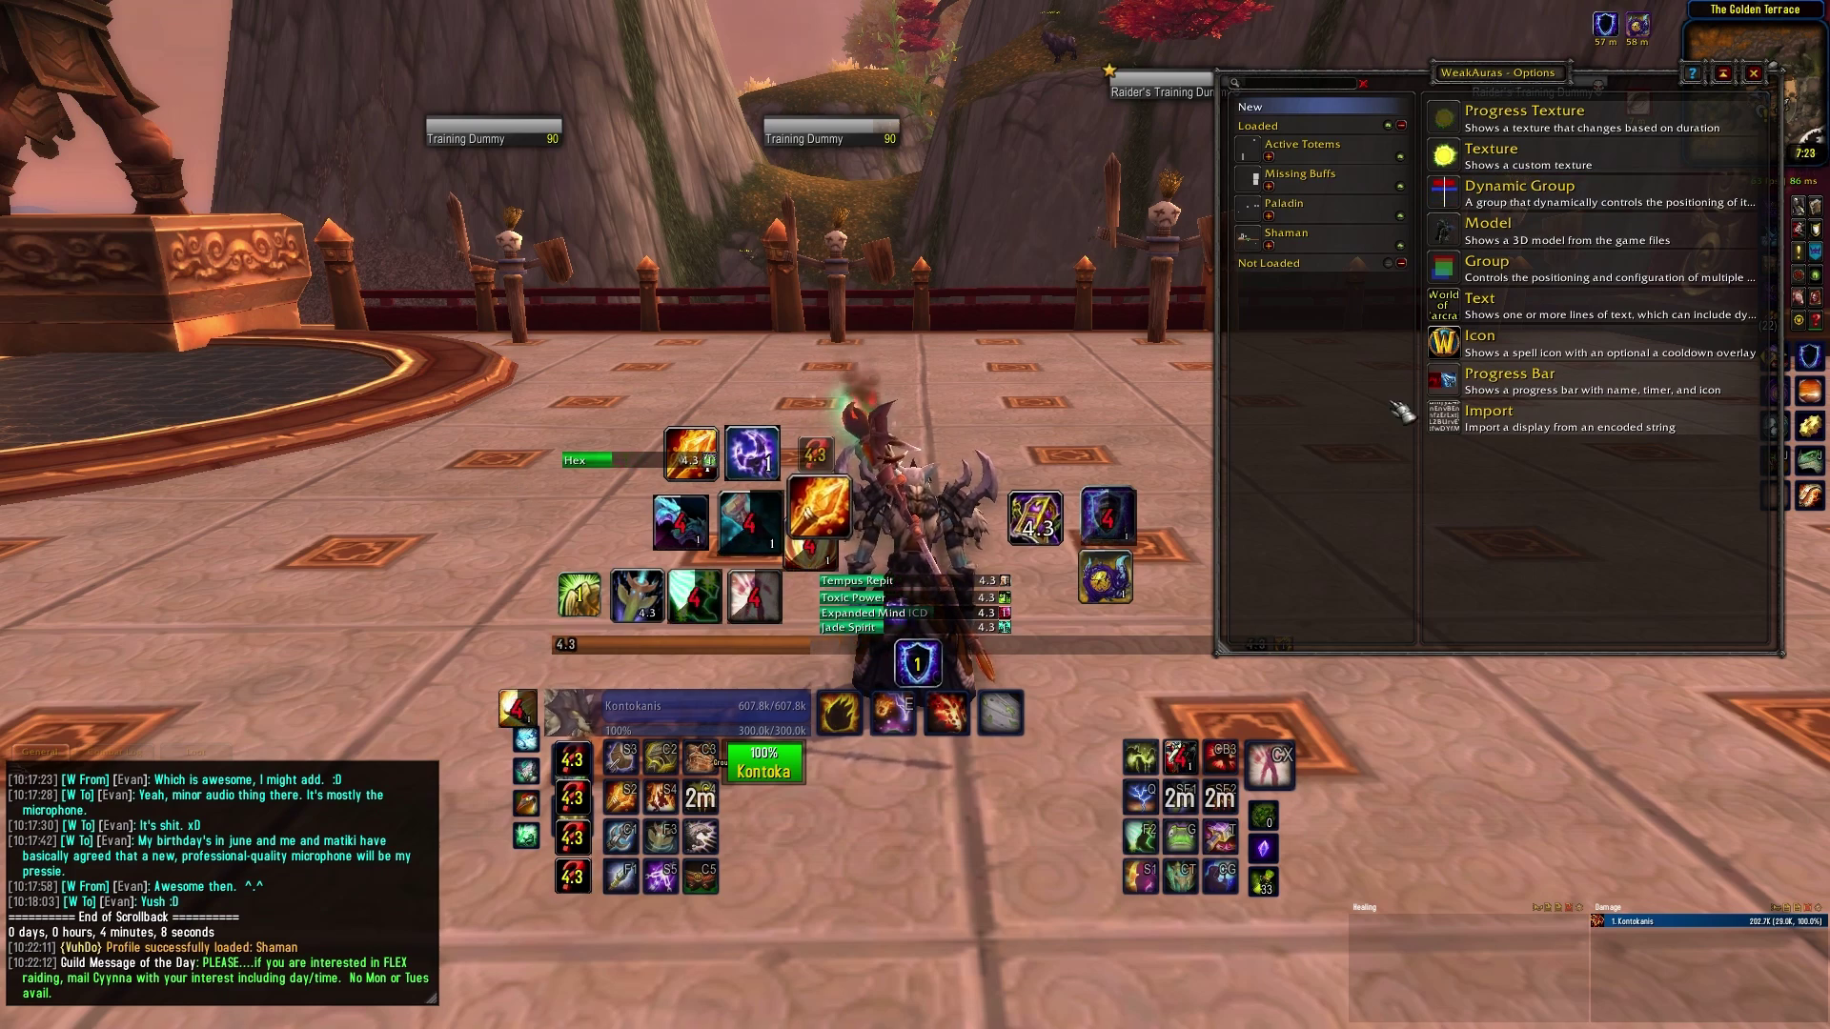
Hide all loaded aura previews, then cast spells on the terrace while adjusting the view
left_click(1387, 126)
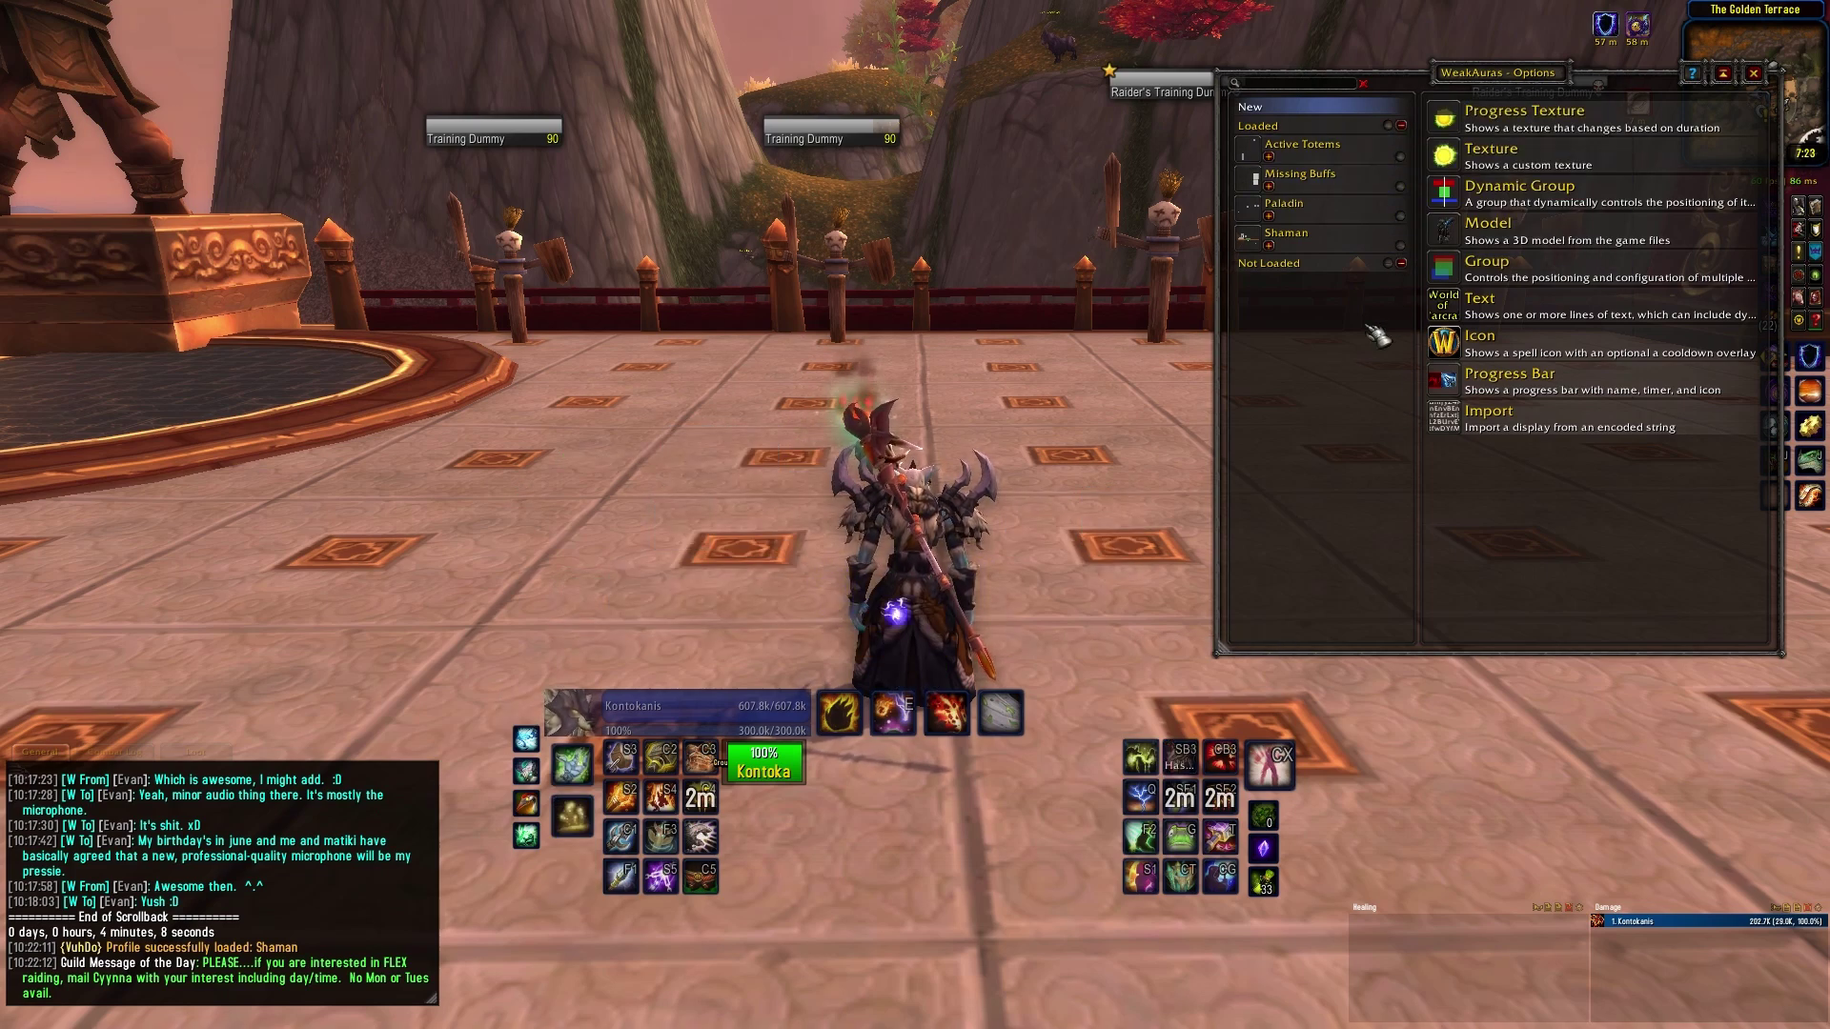
key("e")
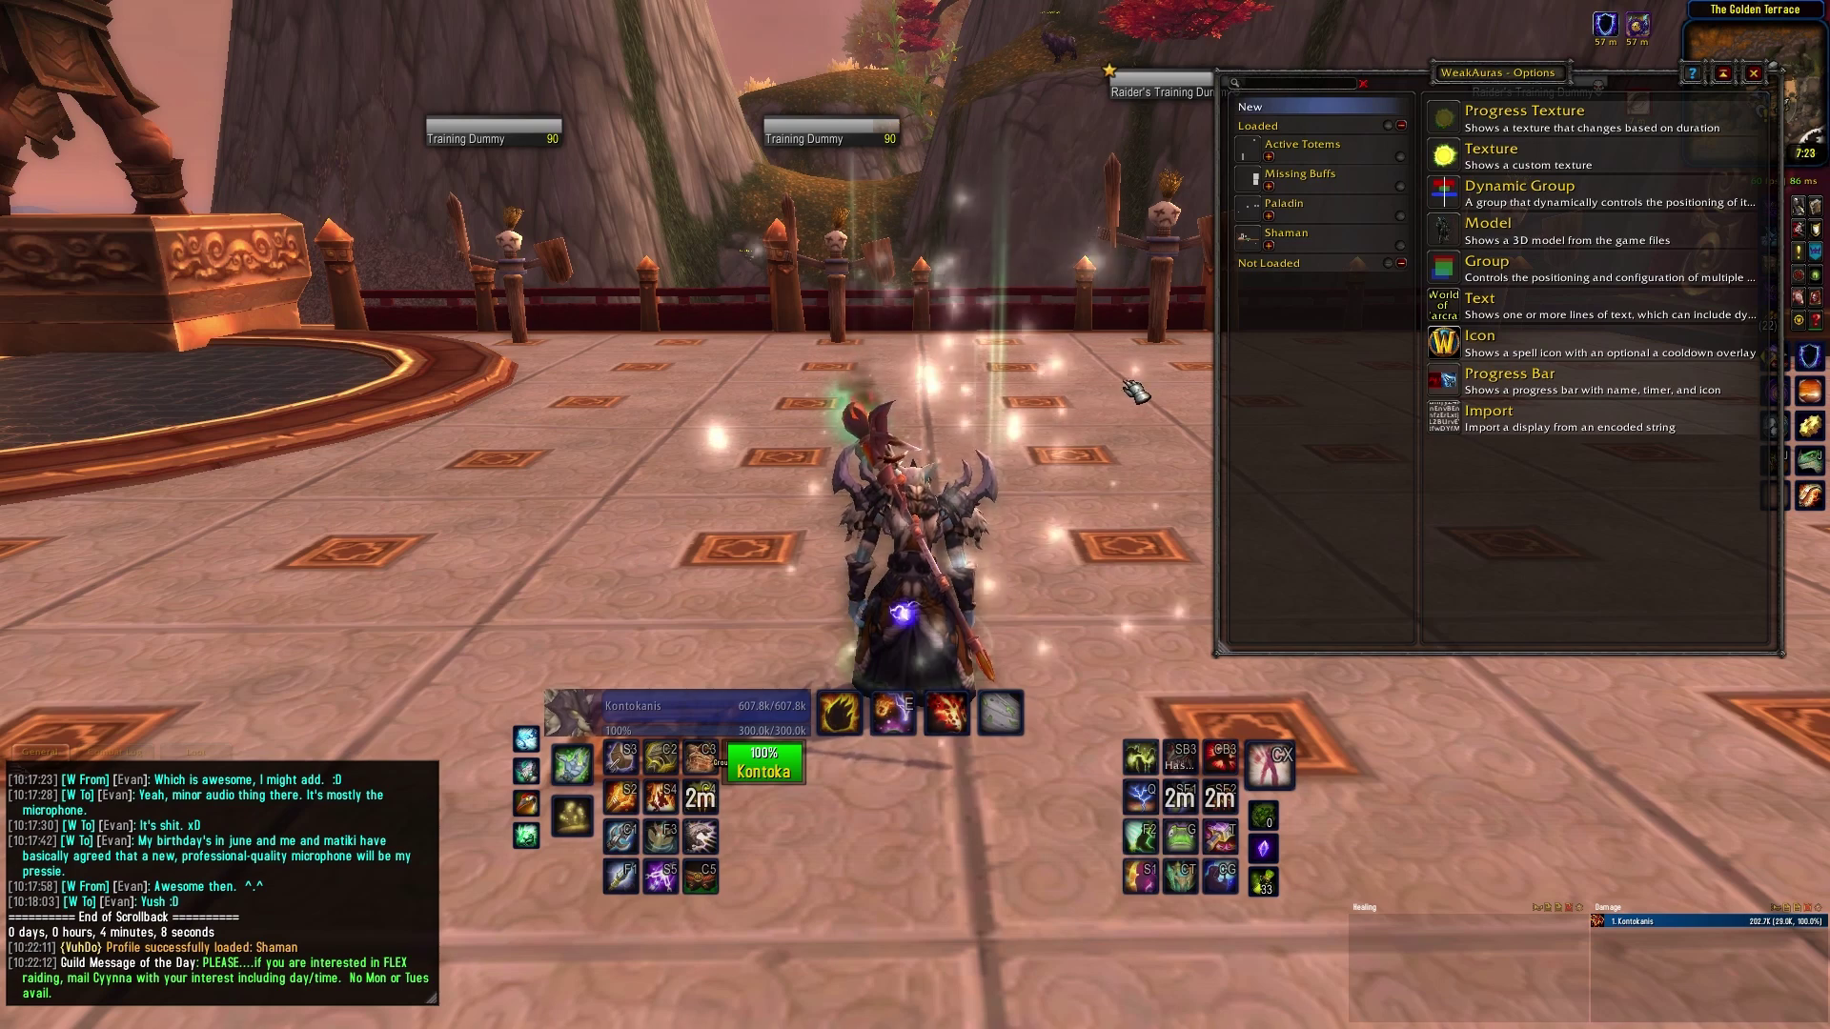
left_click_drag(474, 491, 474, 586)
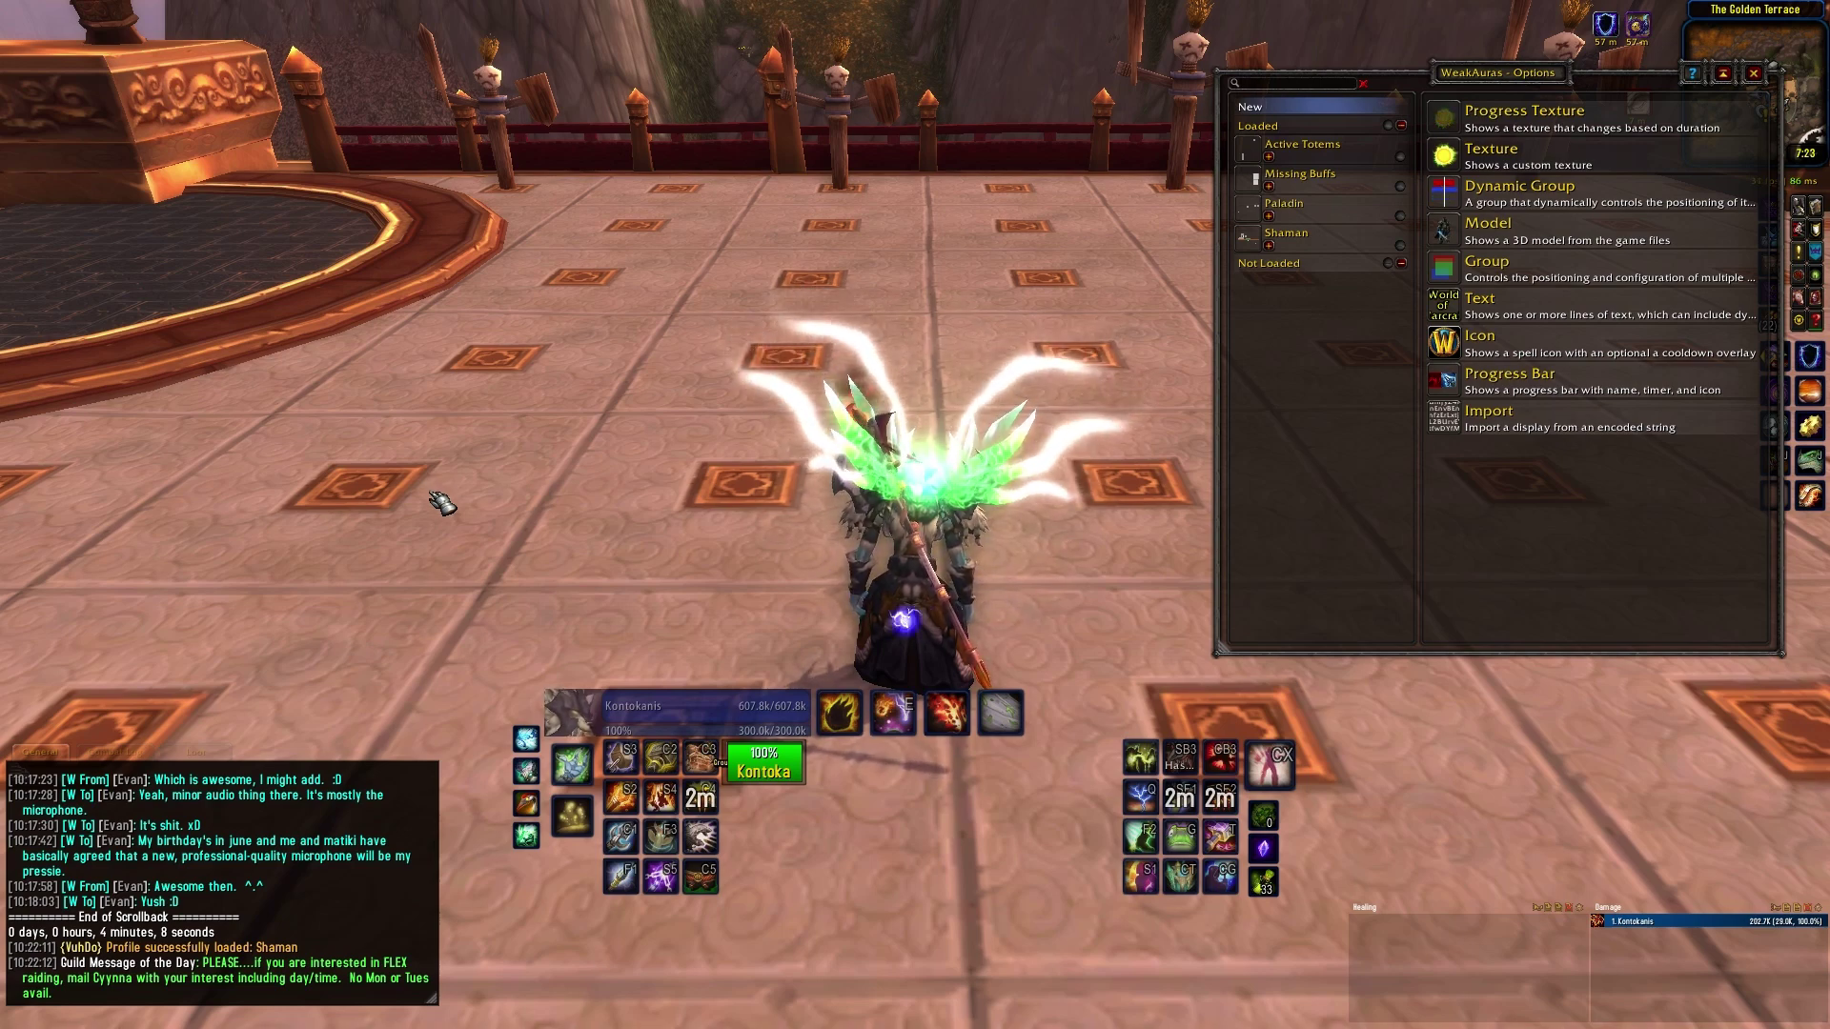
left_click(912, 730)
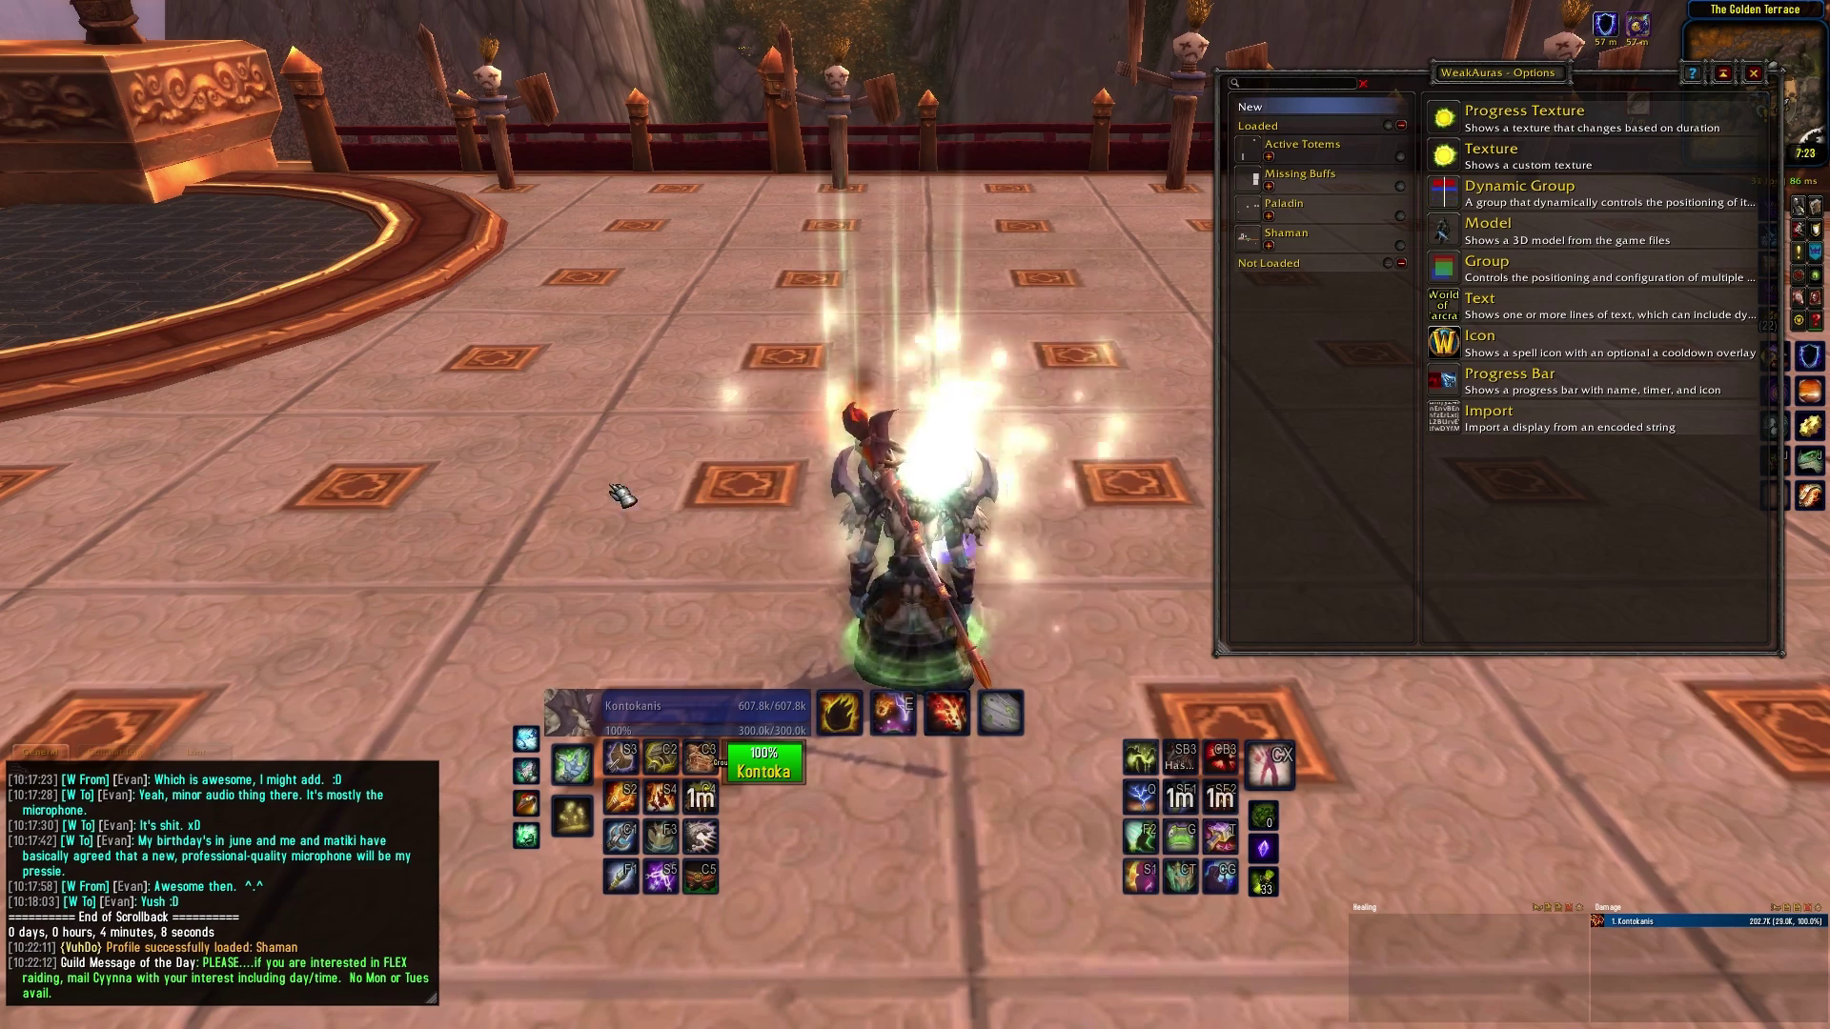
left_click_drag(621, 495, 637, 495)
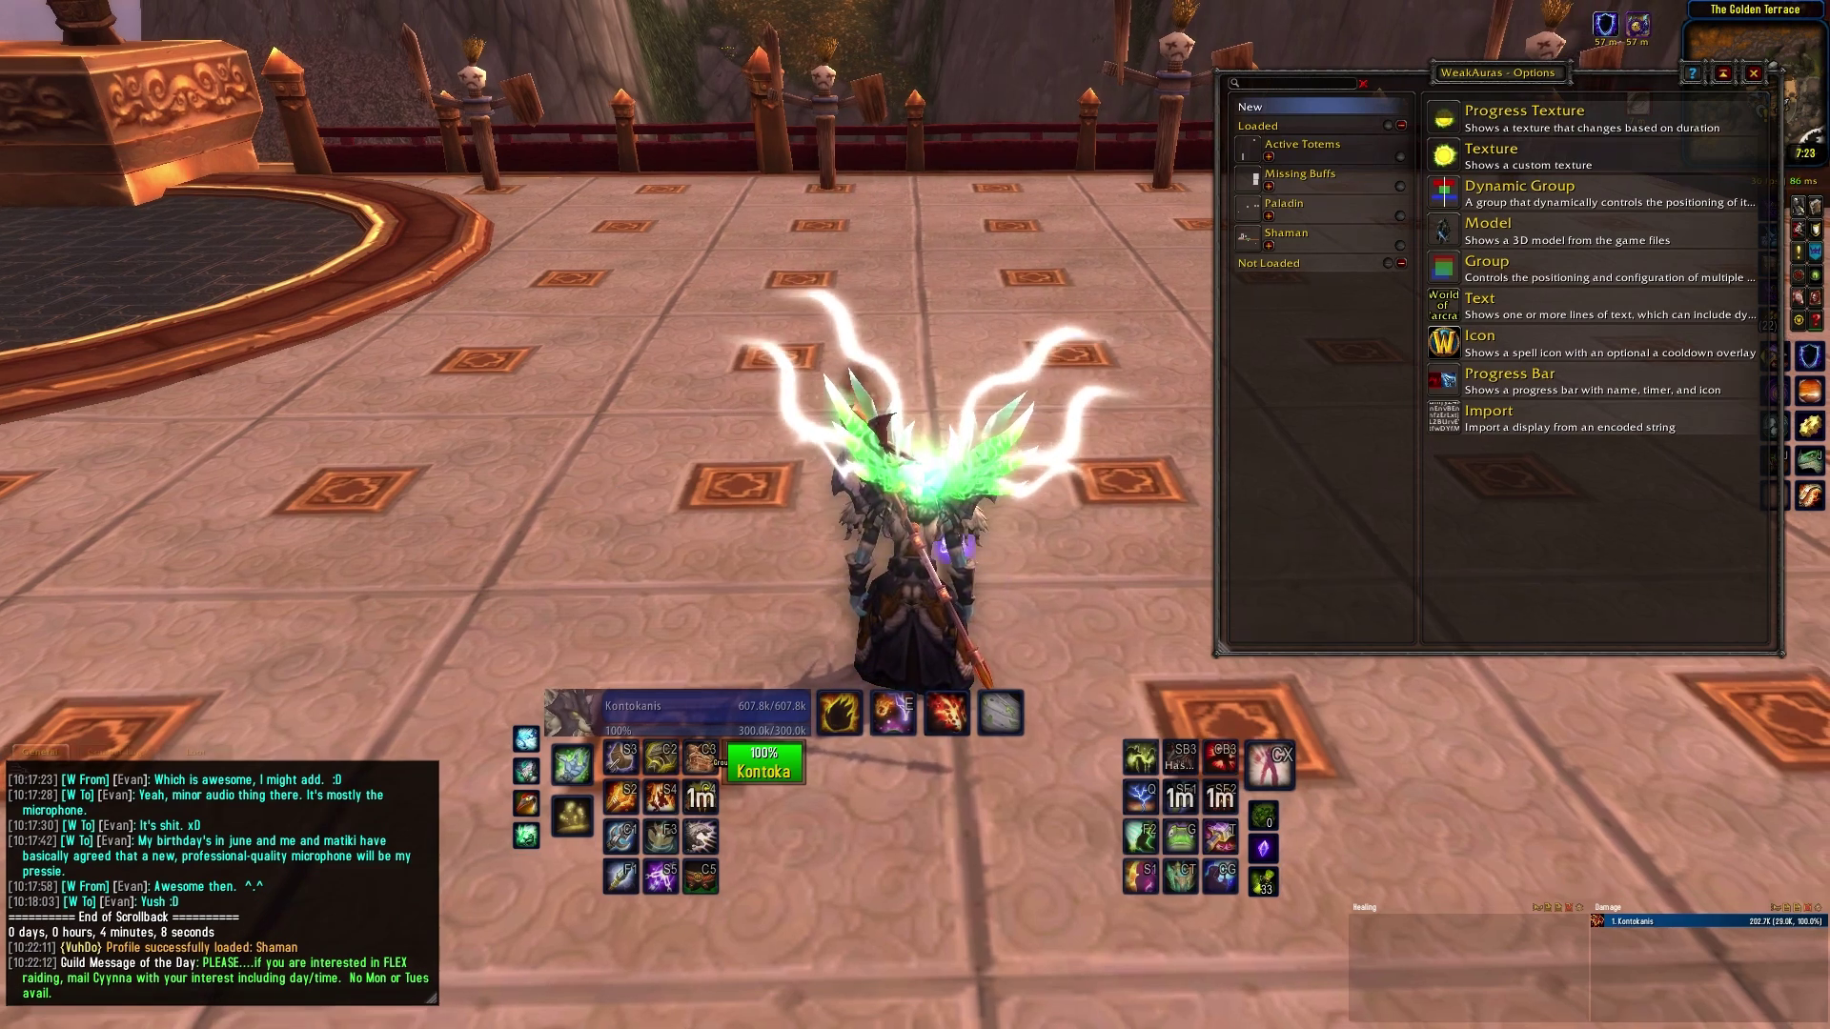
Create a new progress bar aura and rename it Mana Bar
left_click(1514, 381)
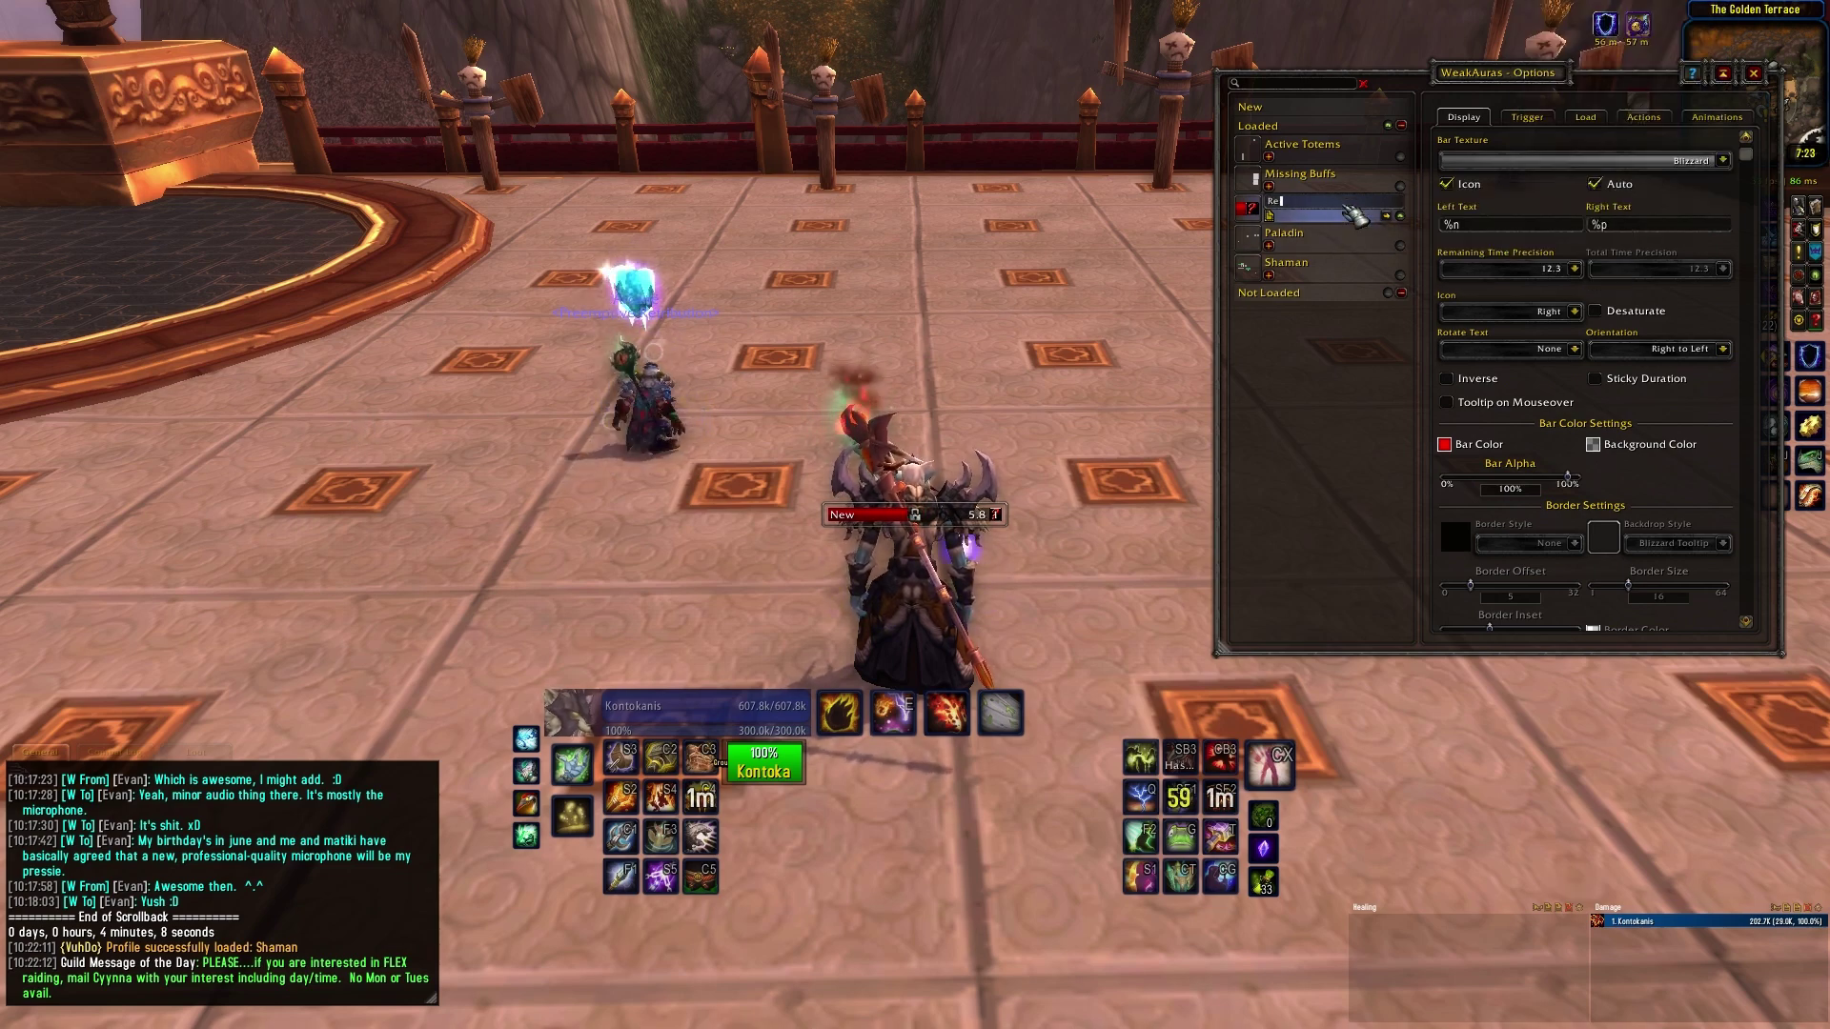
type("ar")
key("Return")
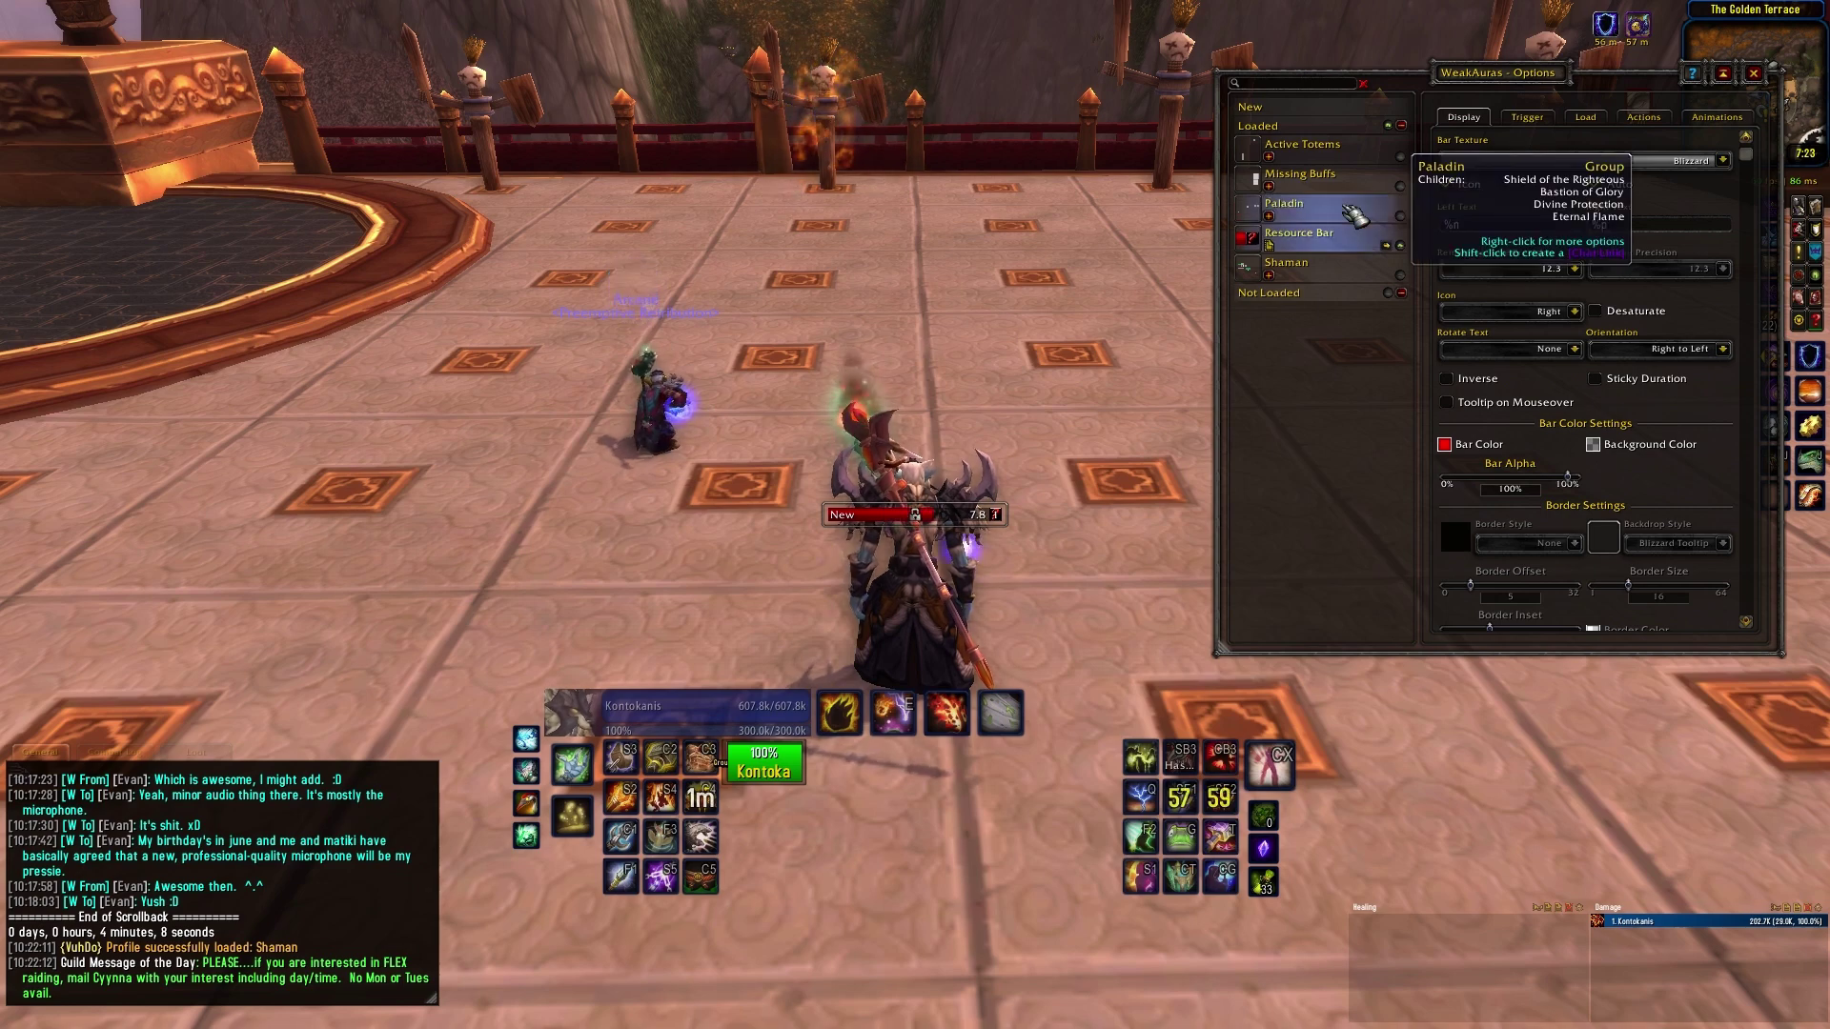
right_click(1337, 244)
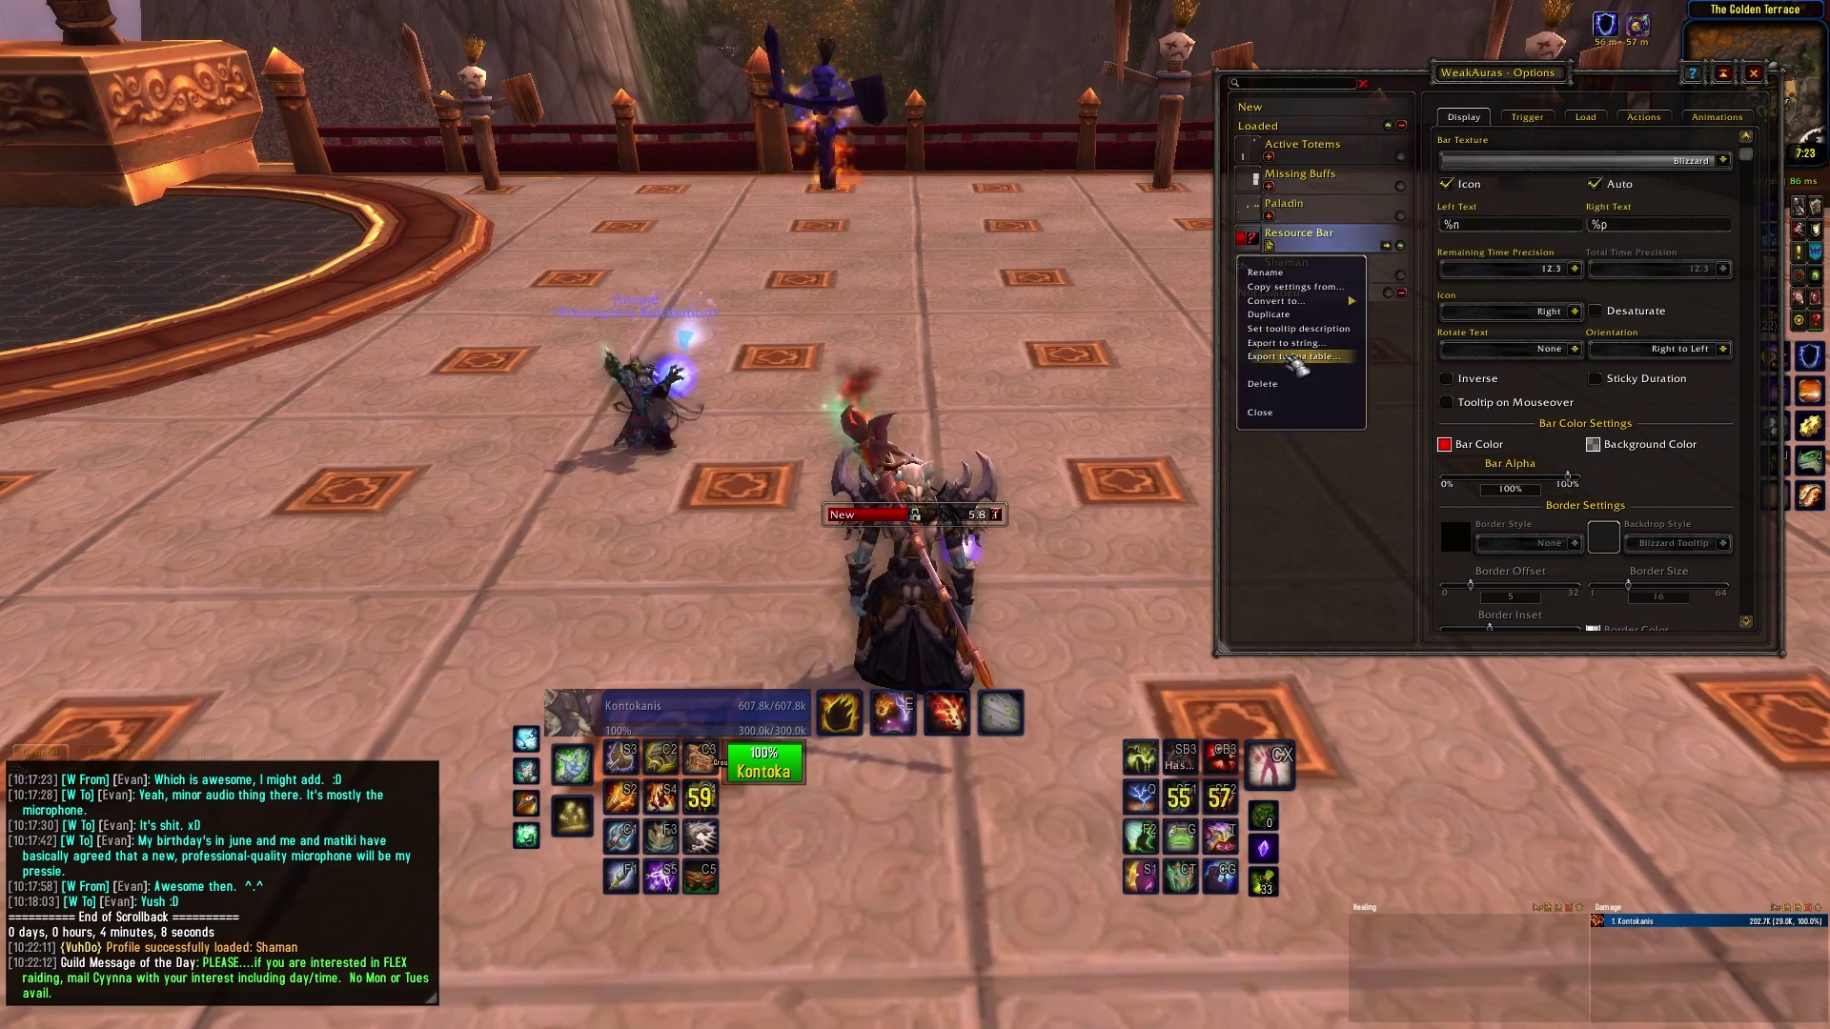
left_click(1268, 273)
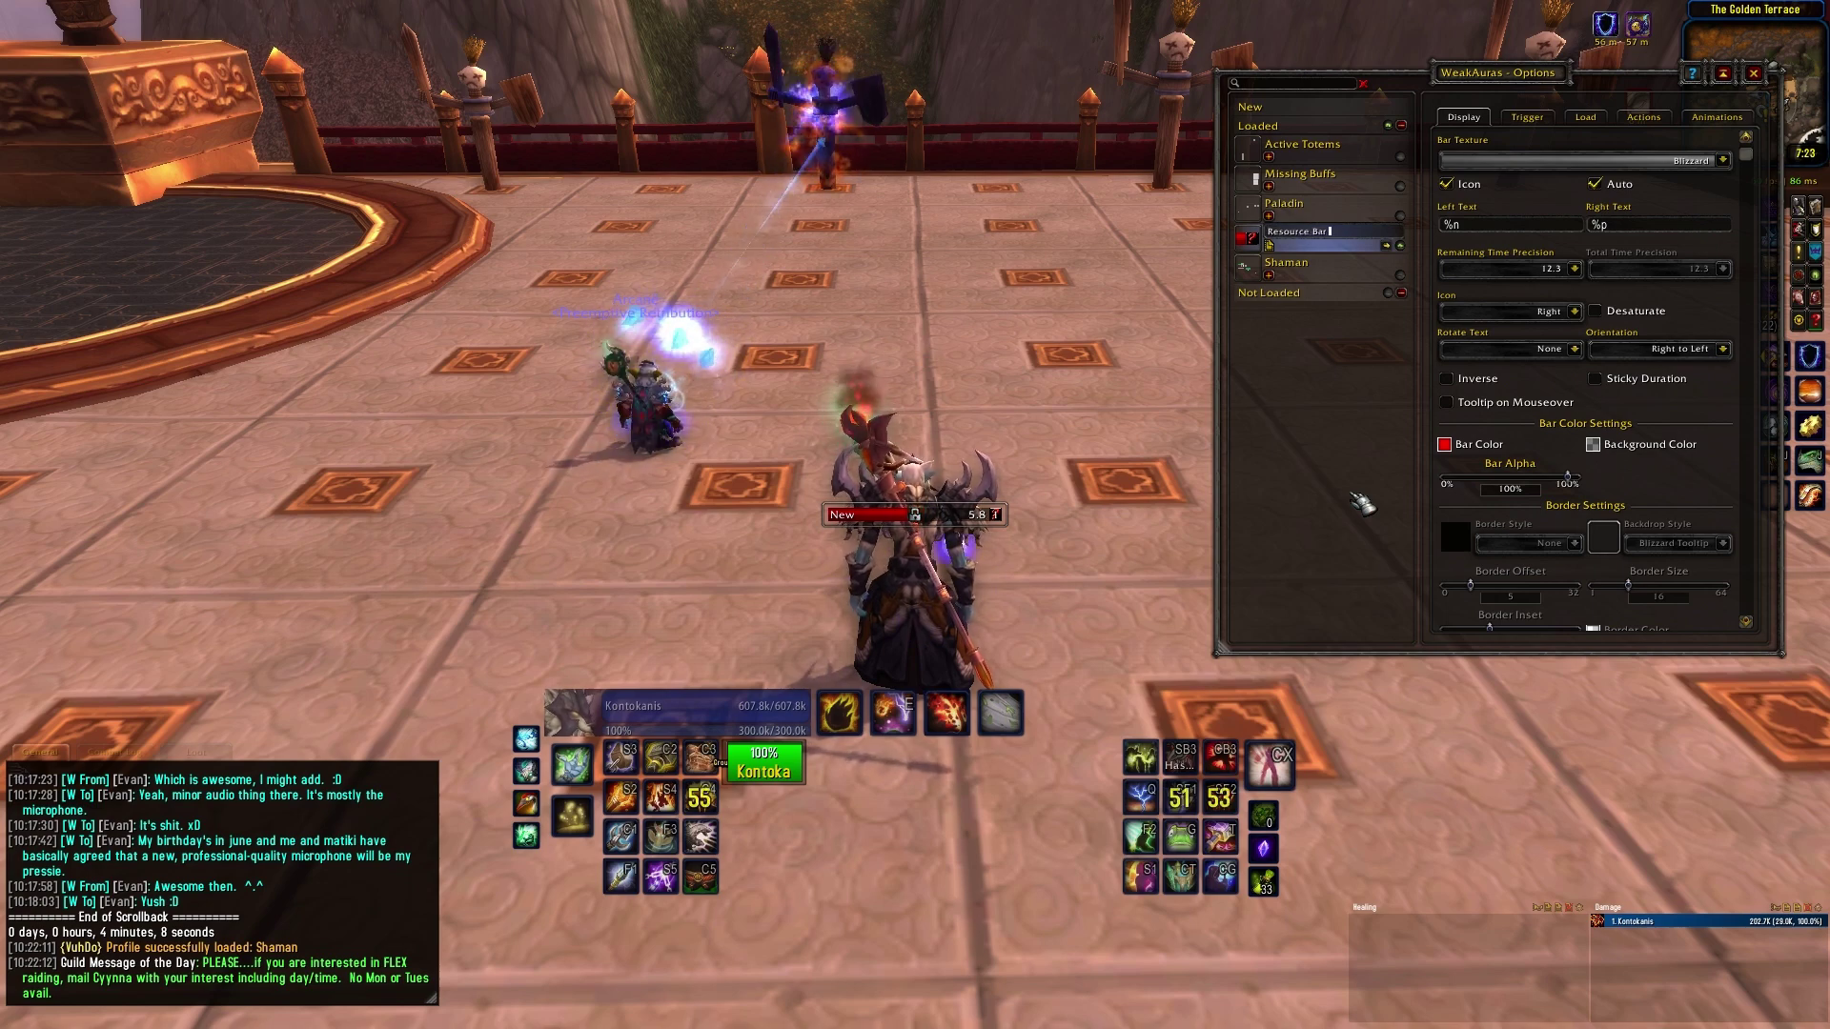
type("Mana Bar")
key("Return")
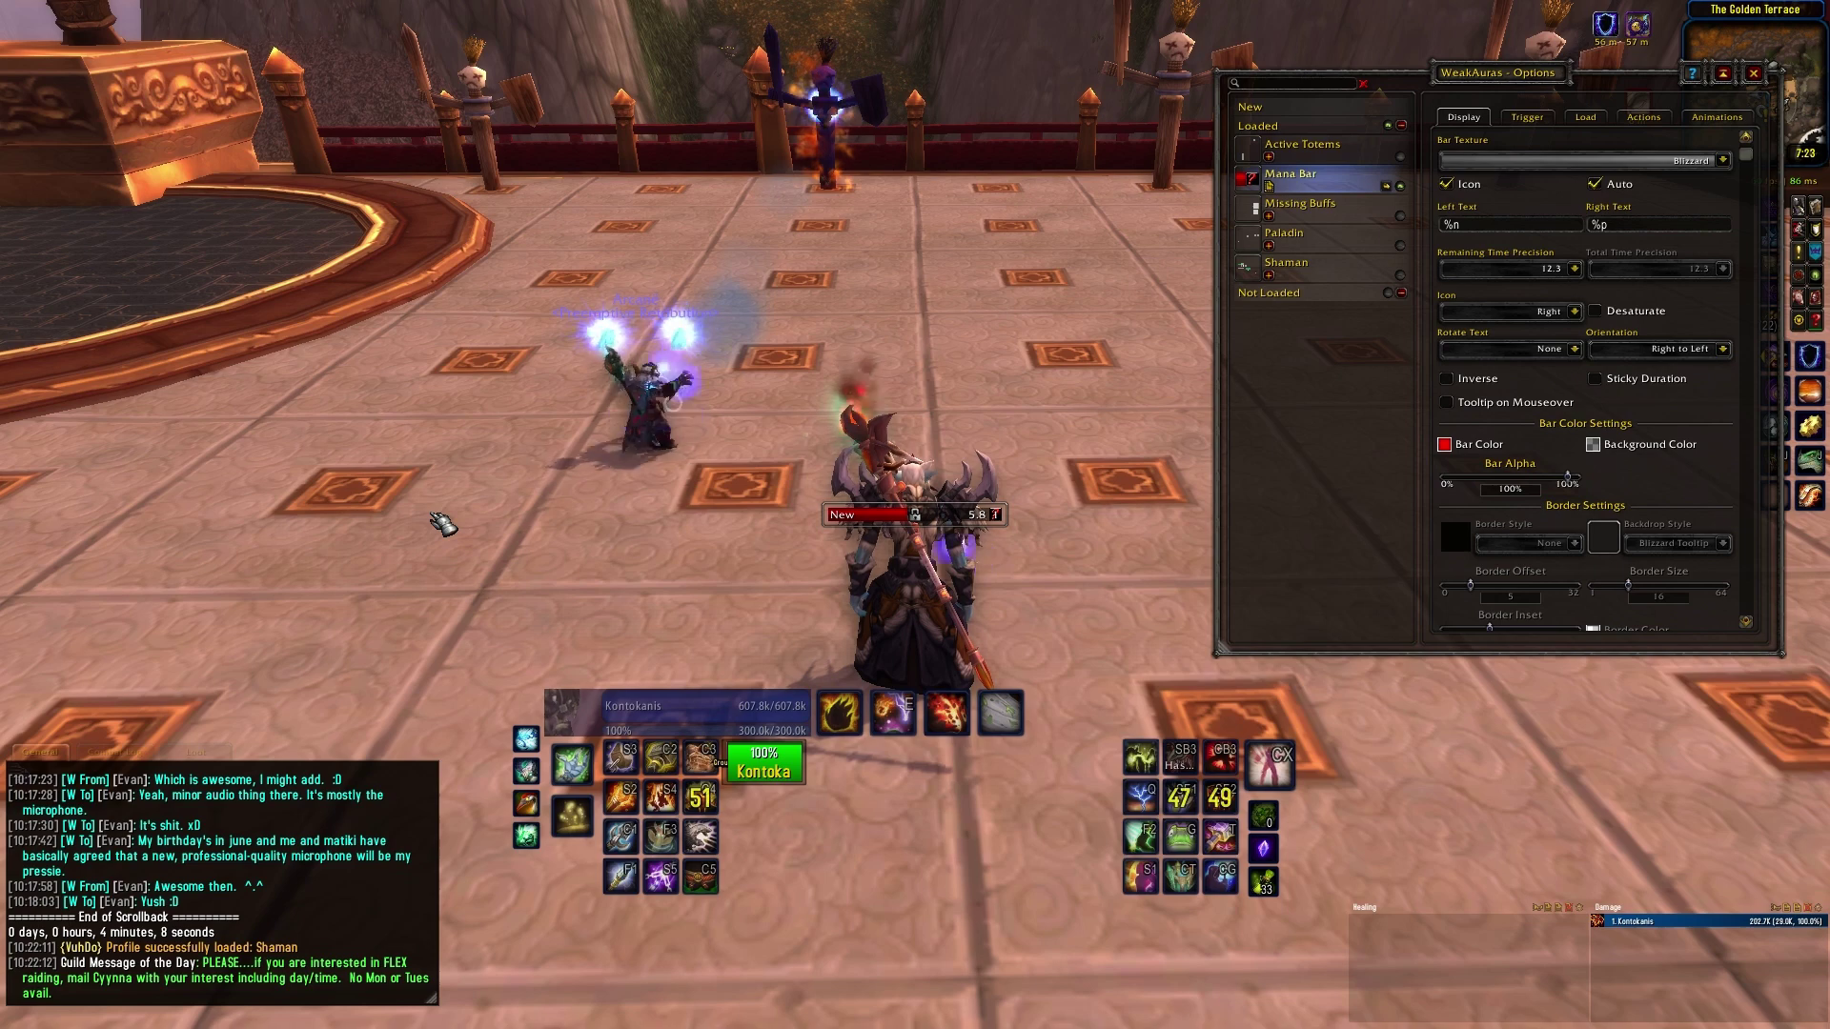
Make the Mana Bar wider and taller and move it about 55 px lower
left_click_drag(821, 517, 967, 598)
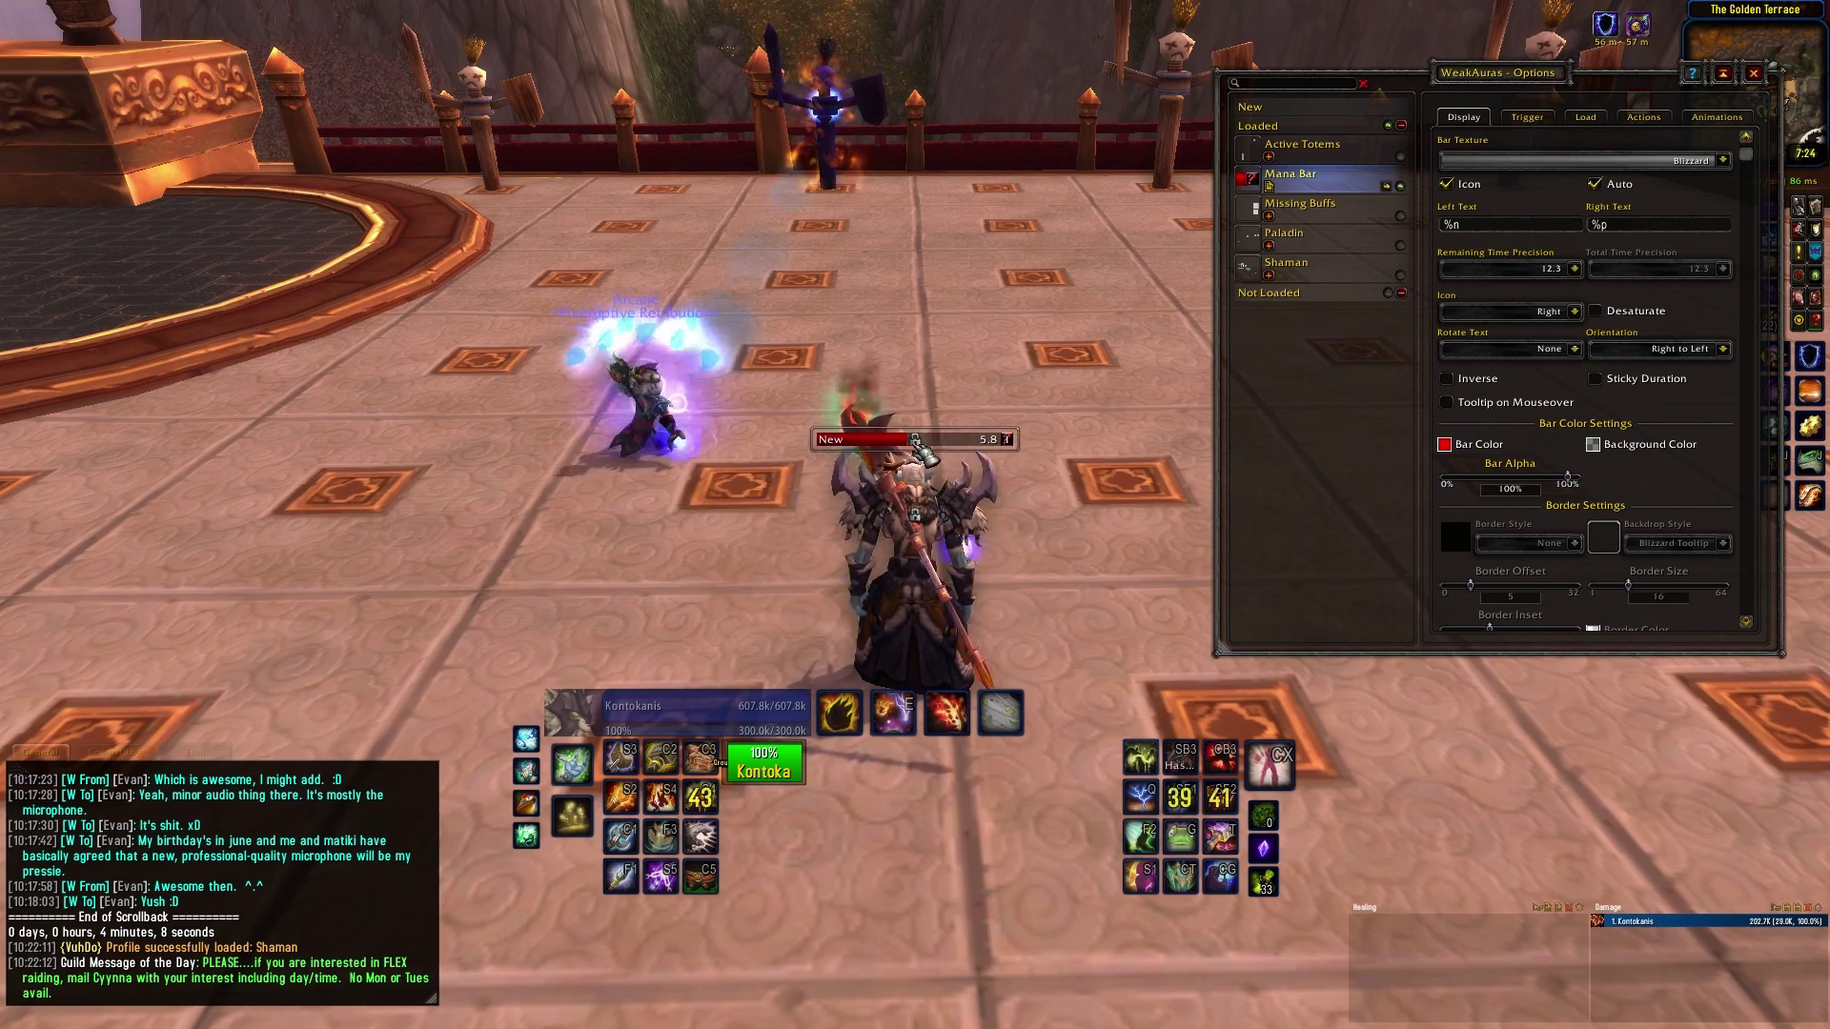
left_click_drag(813, 427, 742, 433)
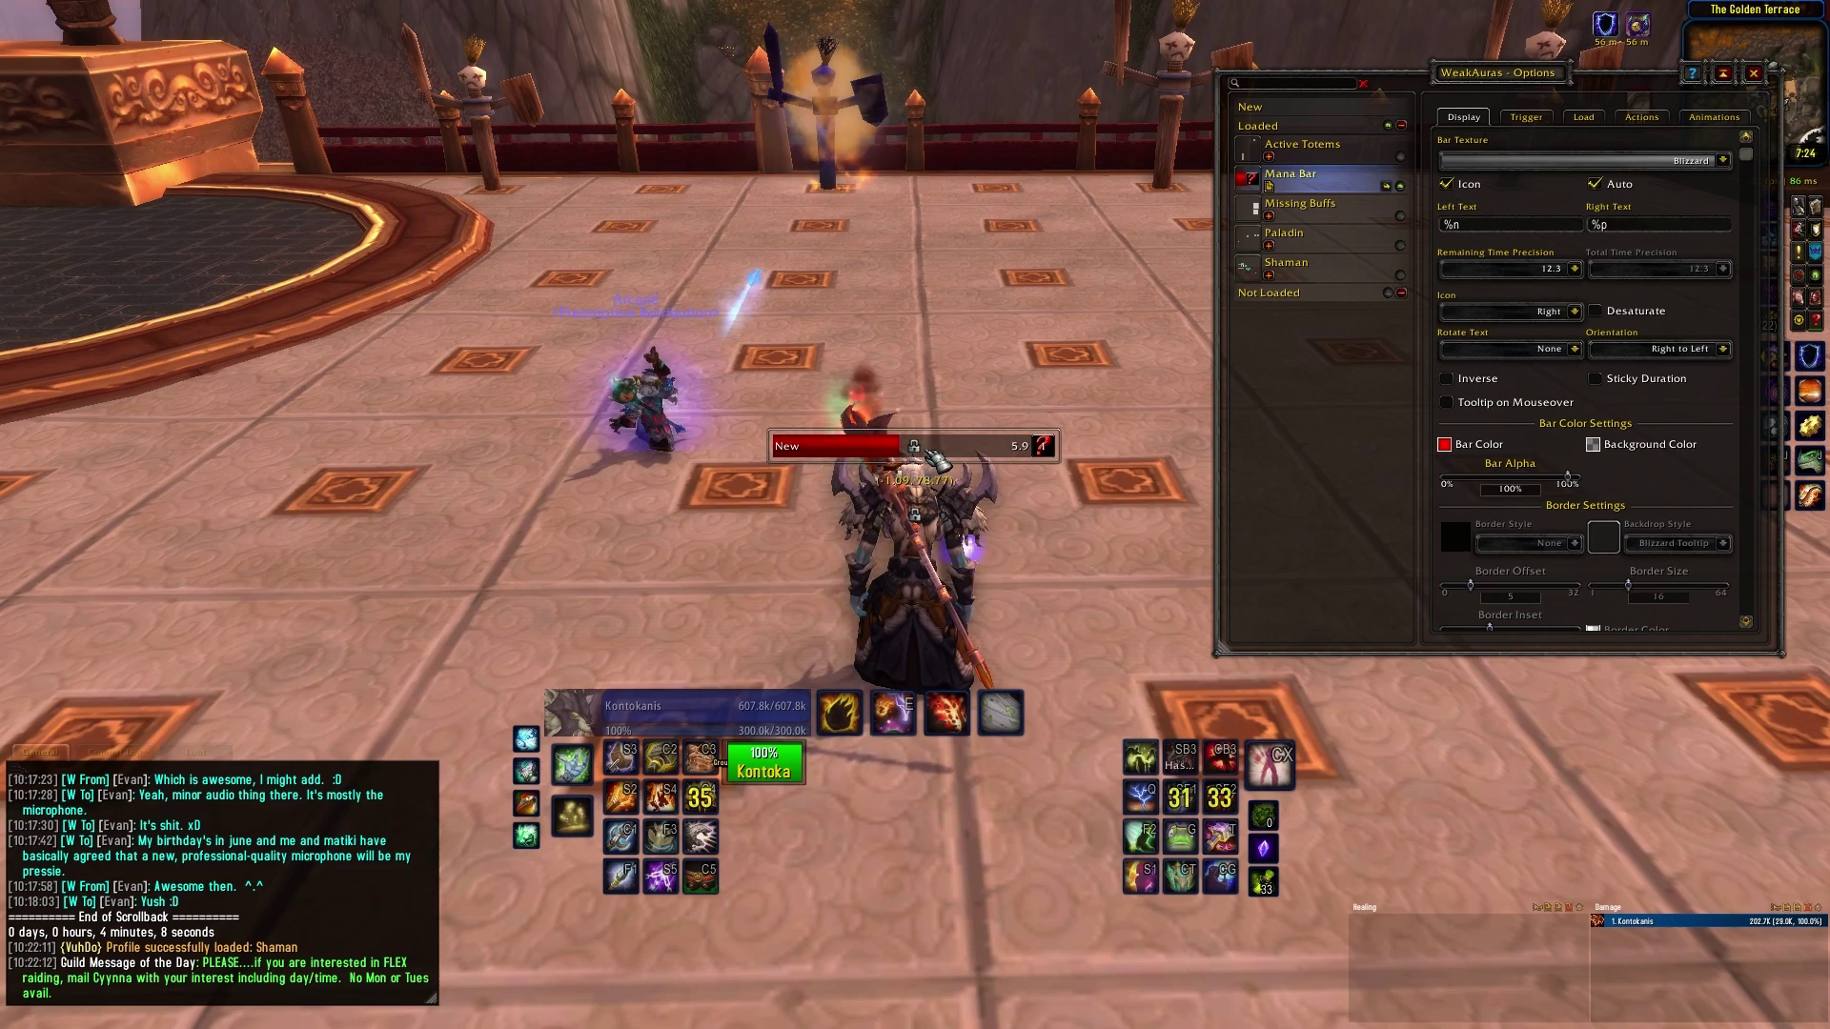
left_click_drag(915, 517, 939, 565)
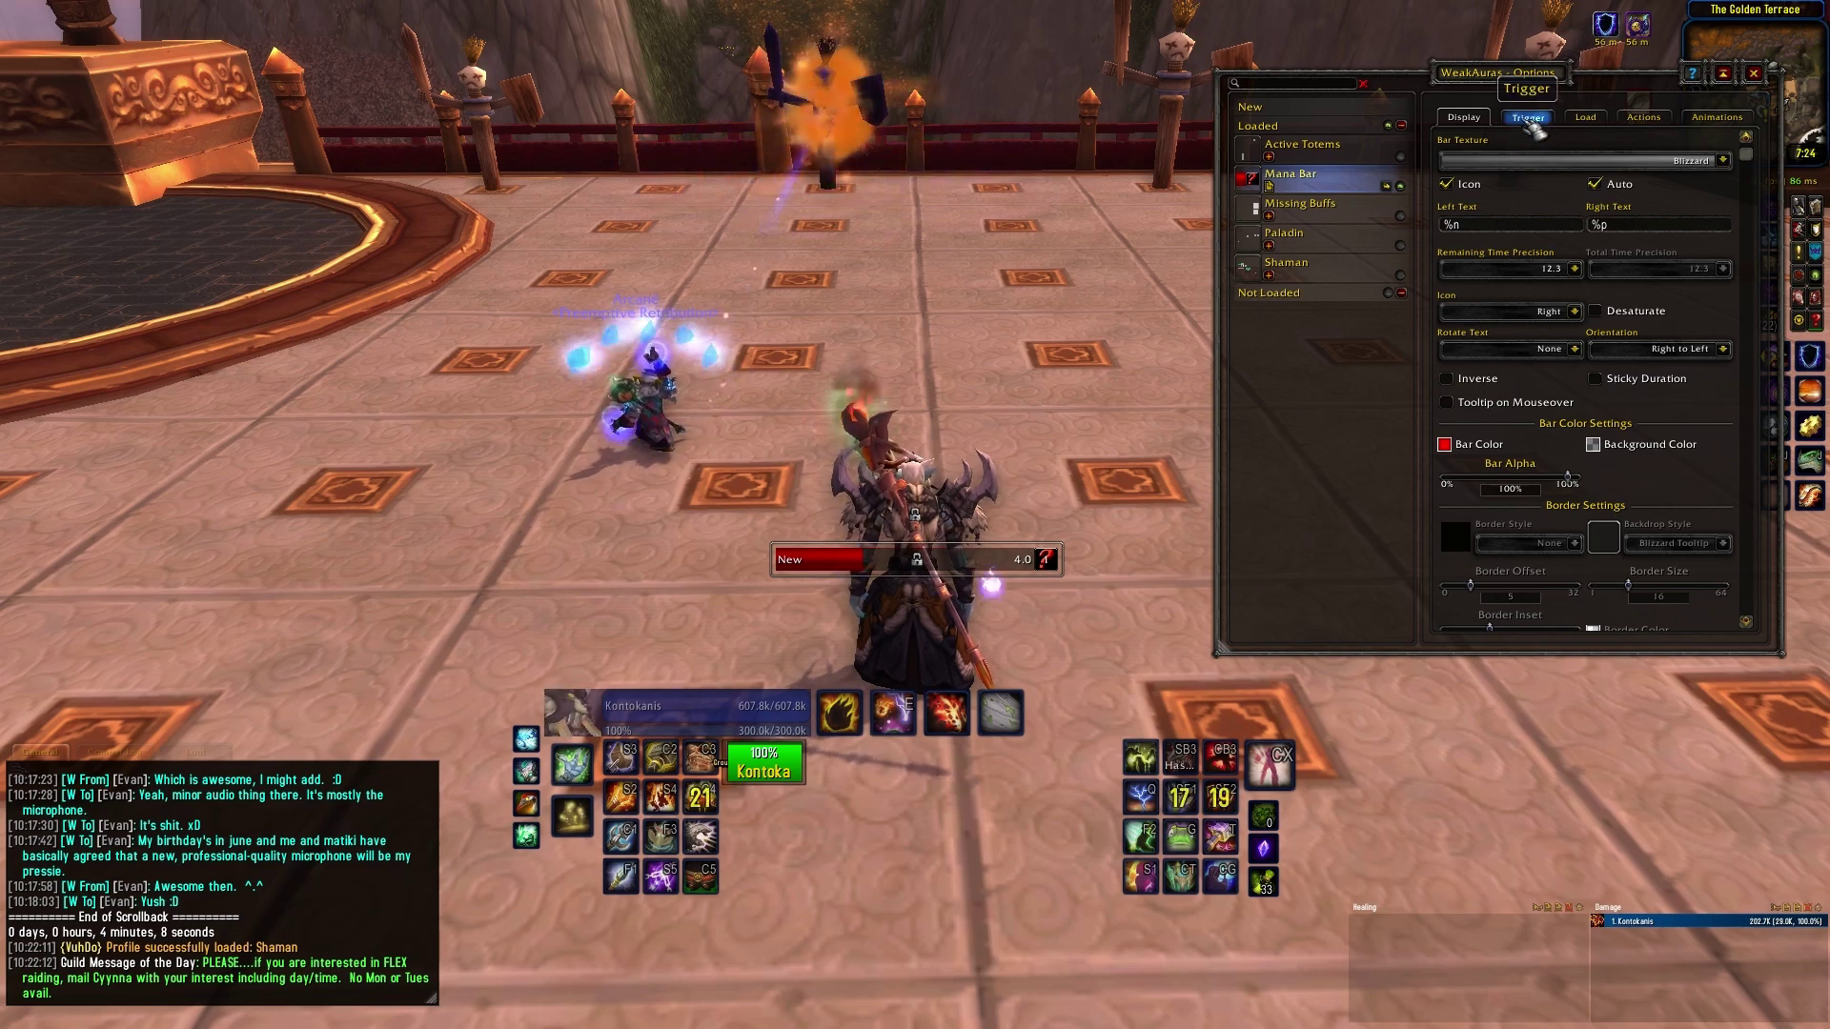
left_click(1527, 117)
Shift the options window left and set the trigger to a Status trigger watching Power
left_click_drag(1516, 84, 1334, 96)
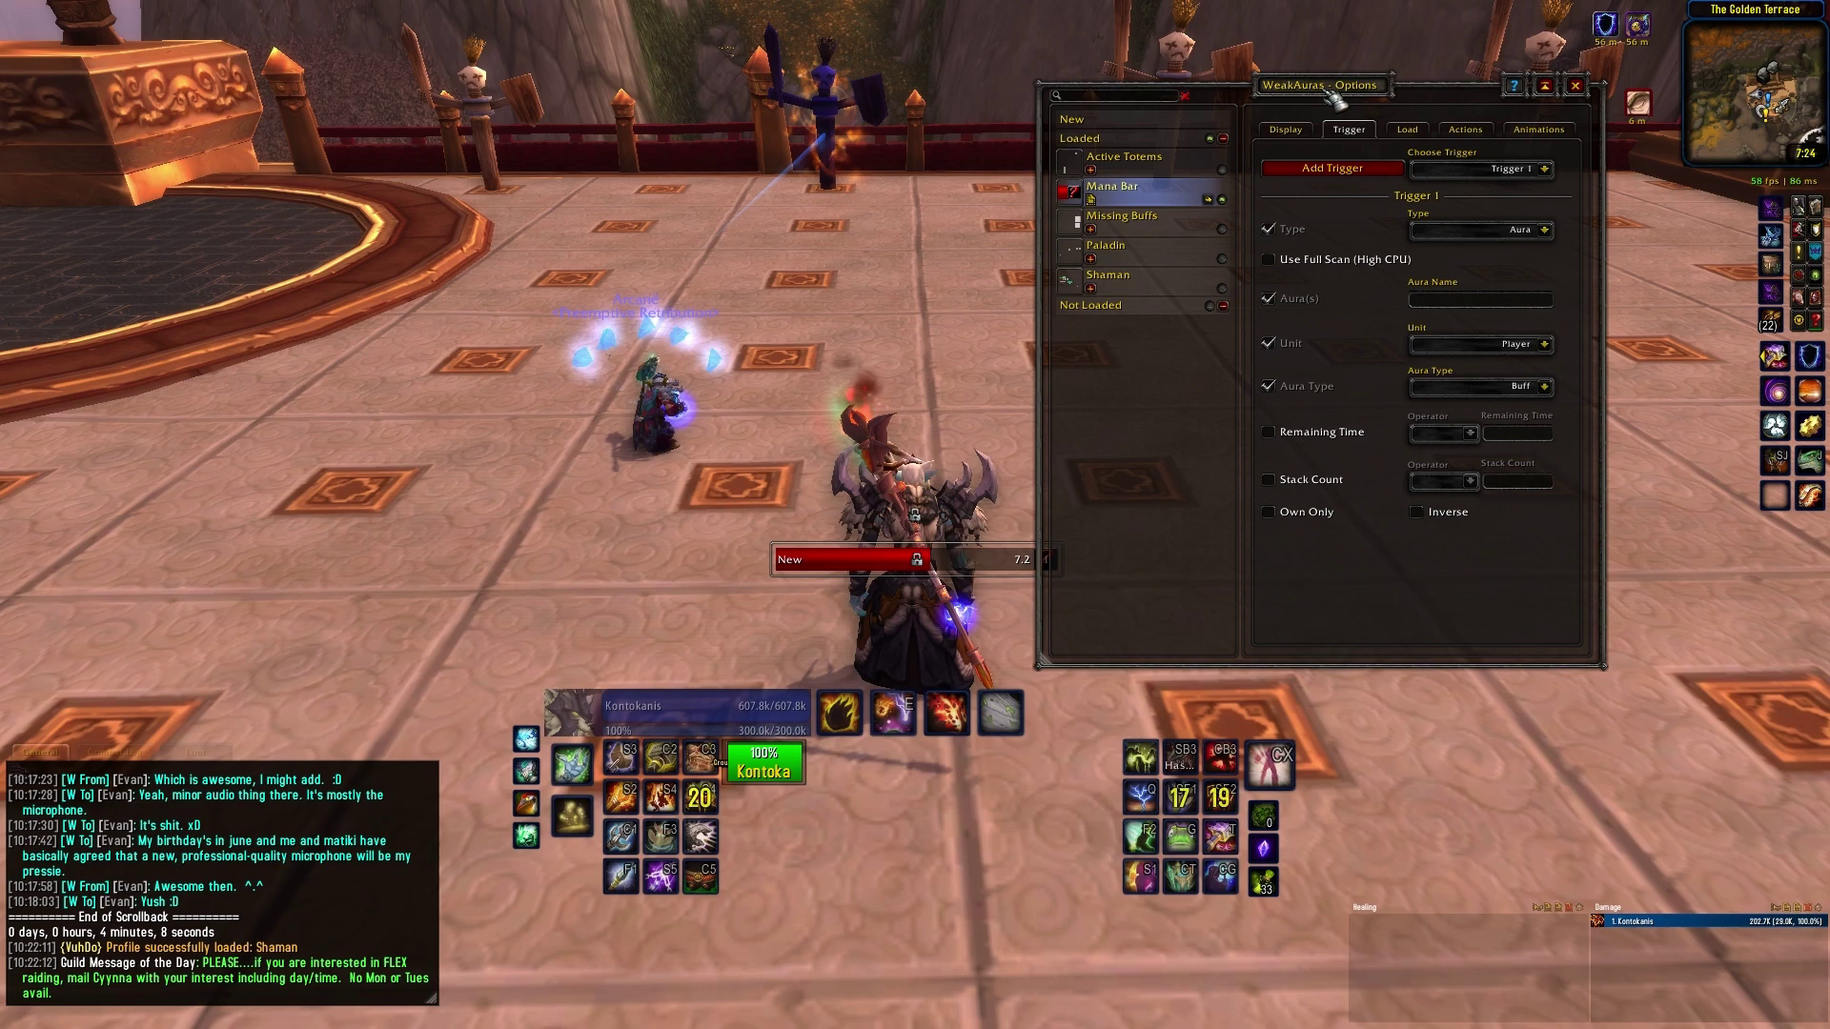
left_click_drag(1339, 98, 1336, 98)
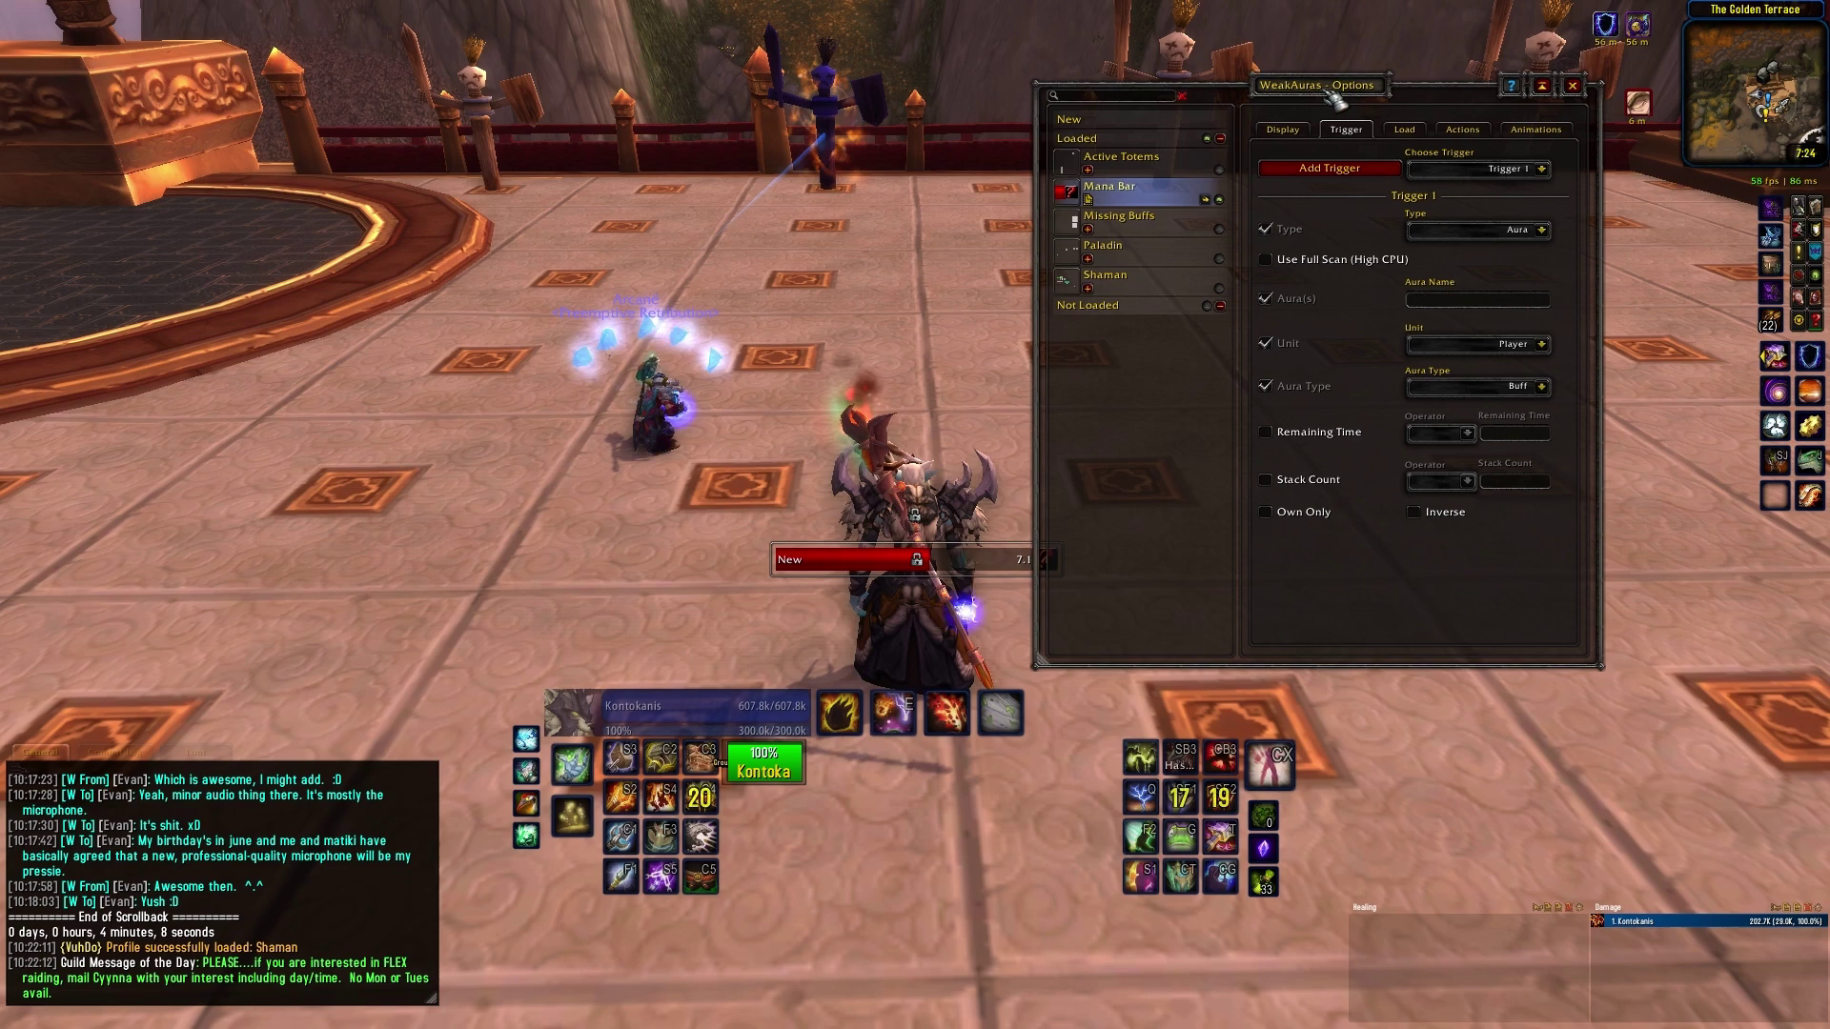
left_click_drag(1336, 98, 1335, 99)
left_click(1541, 229)
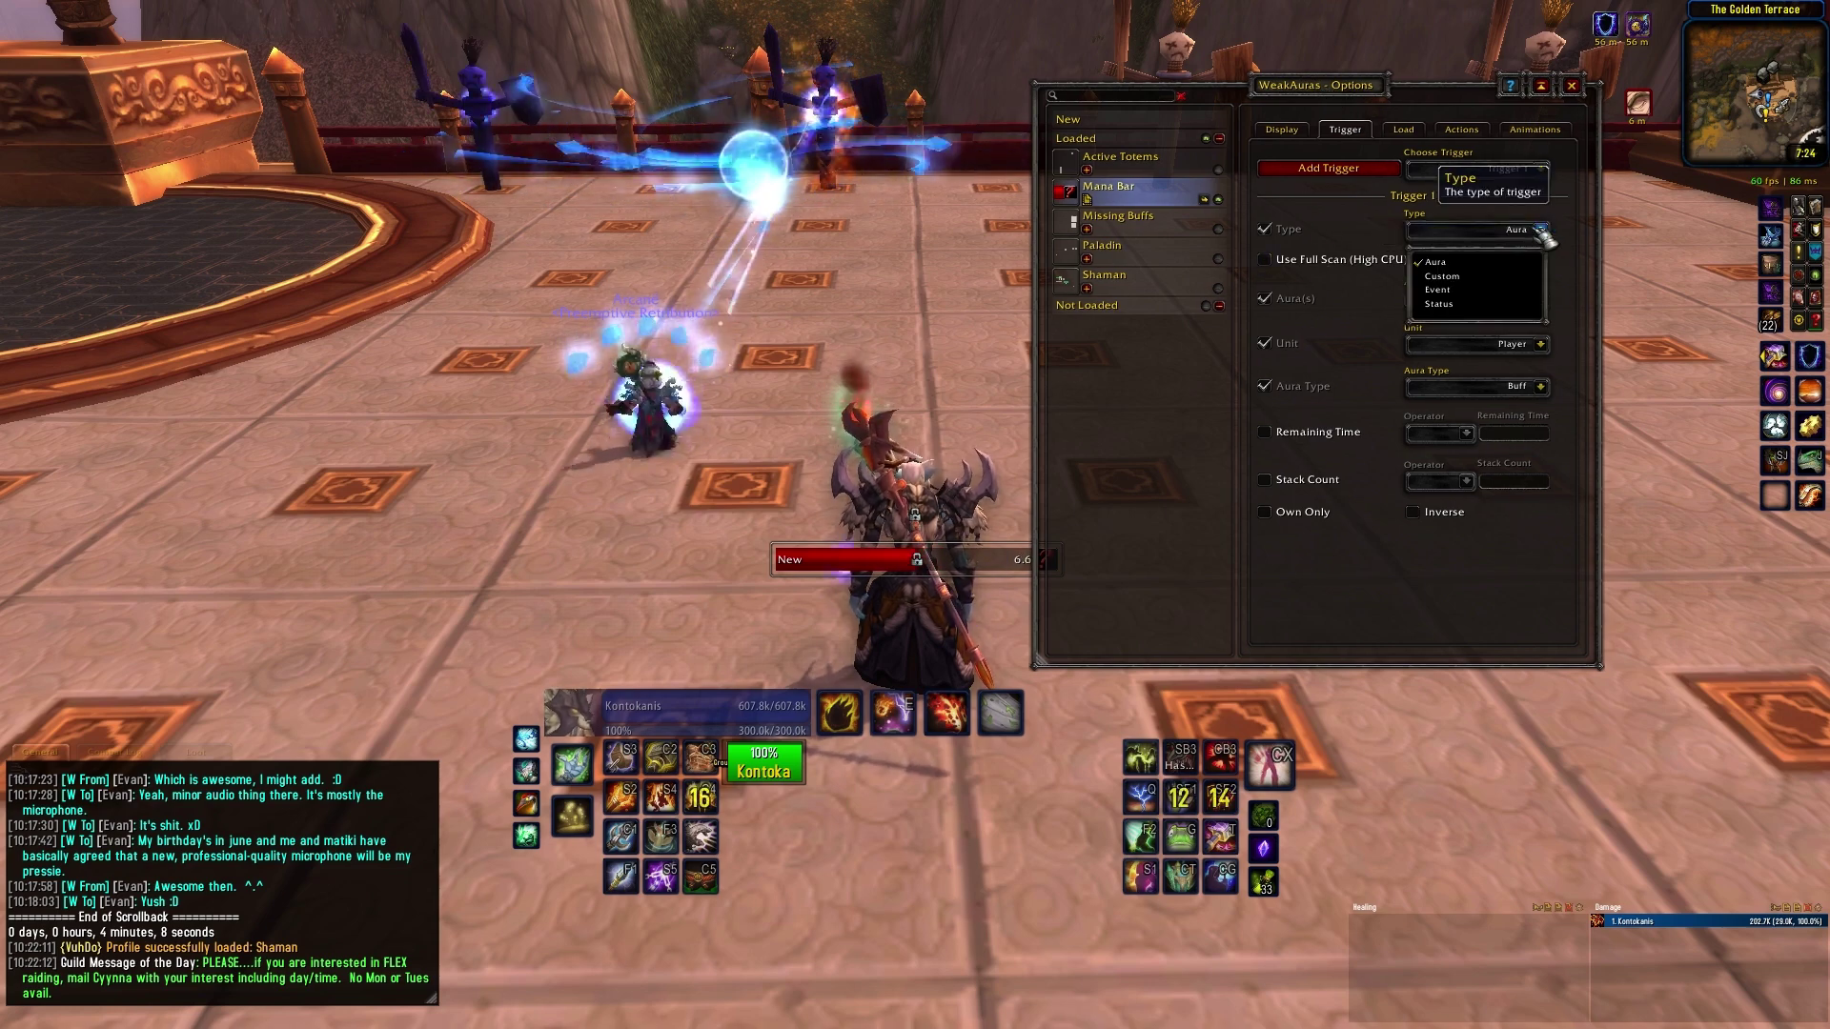
left_click(1439, 304)
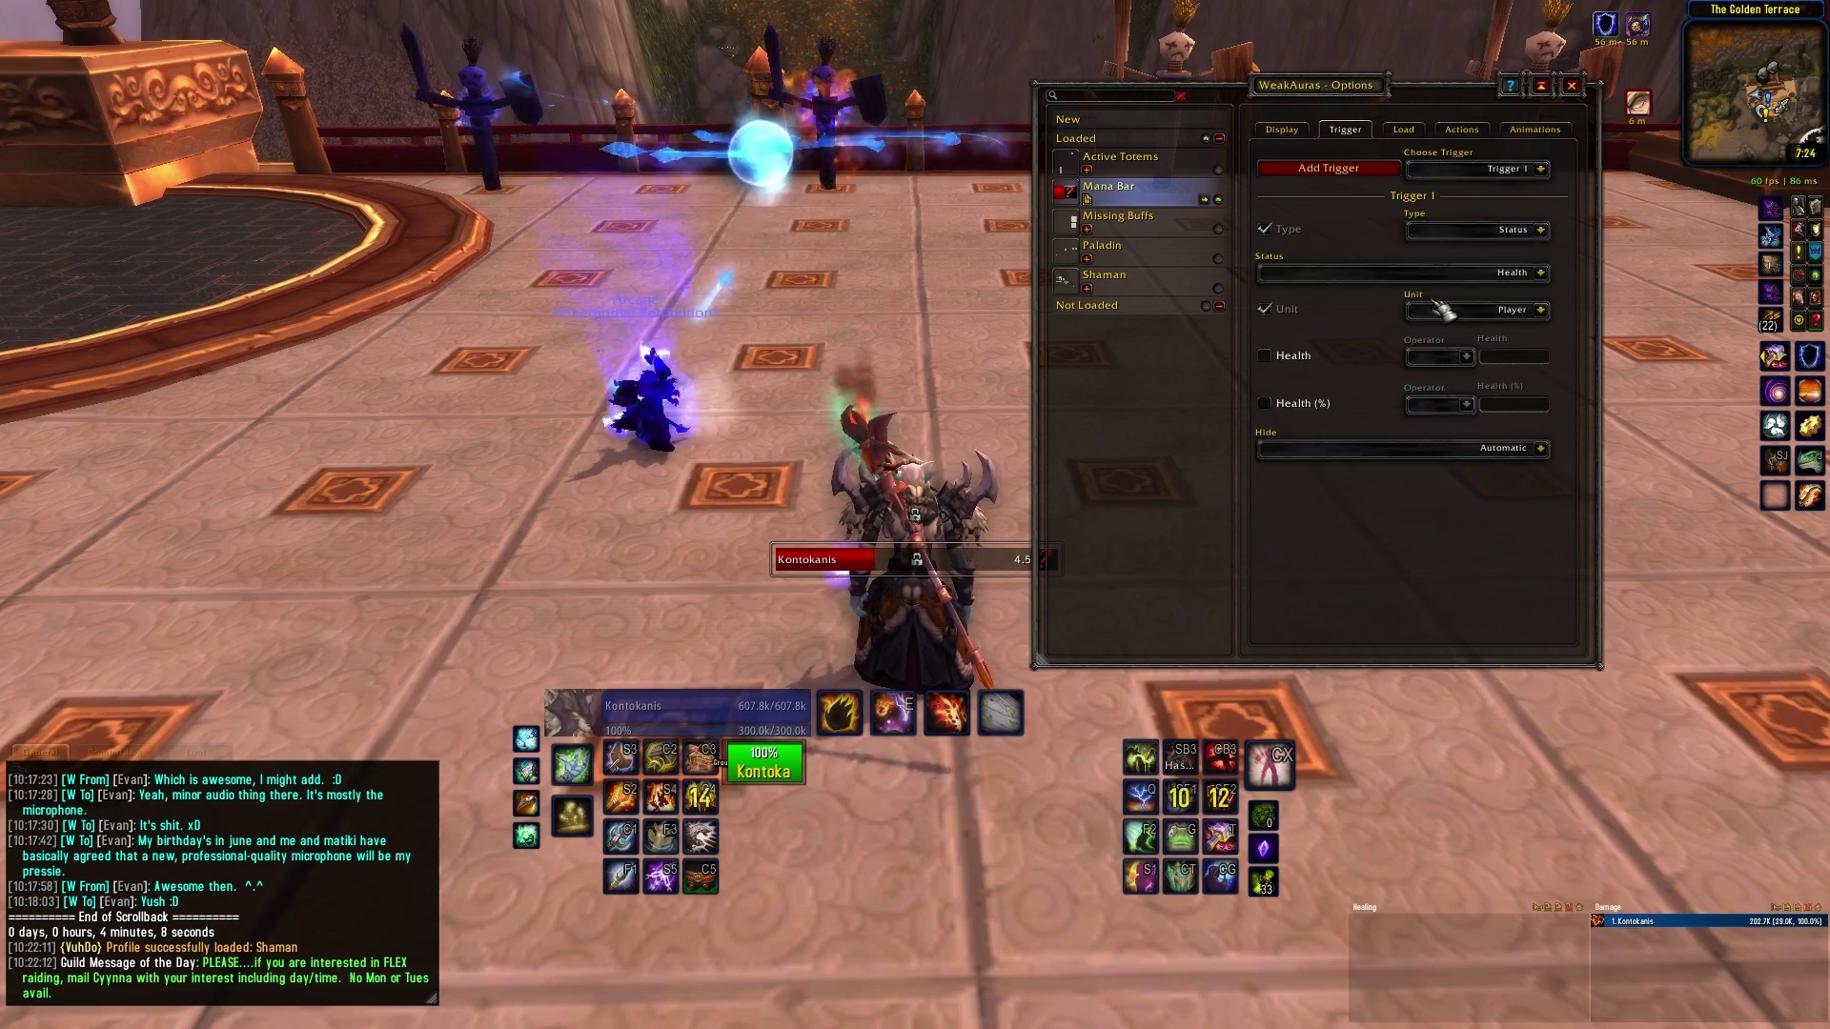
left_click(1541, 273)
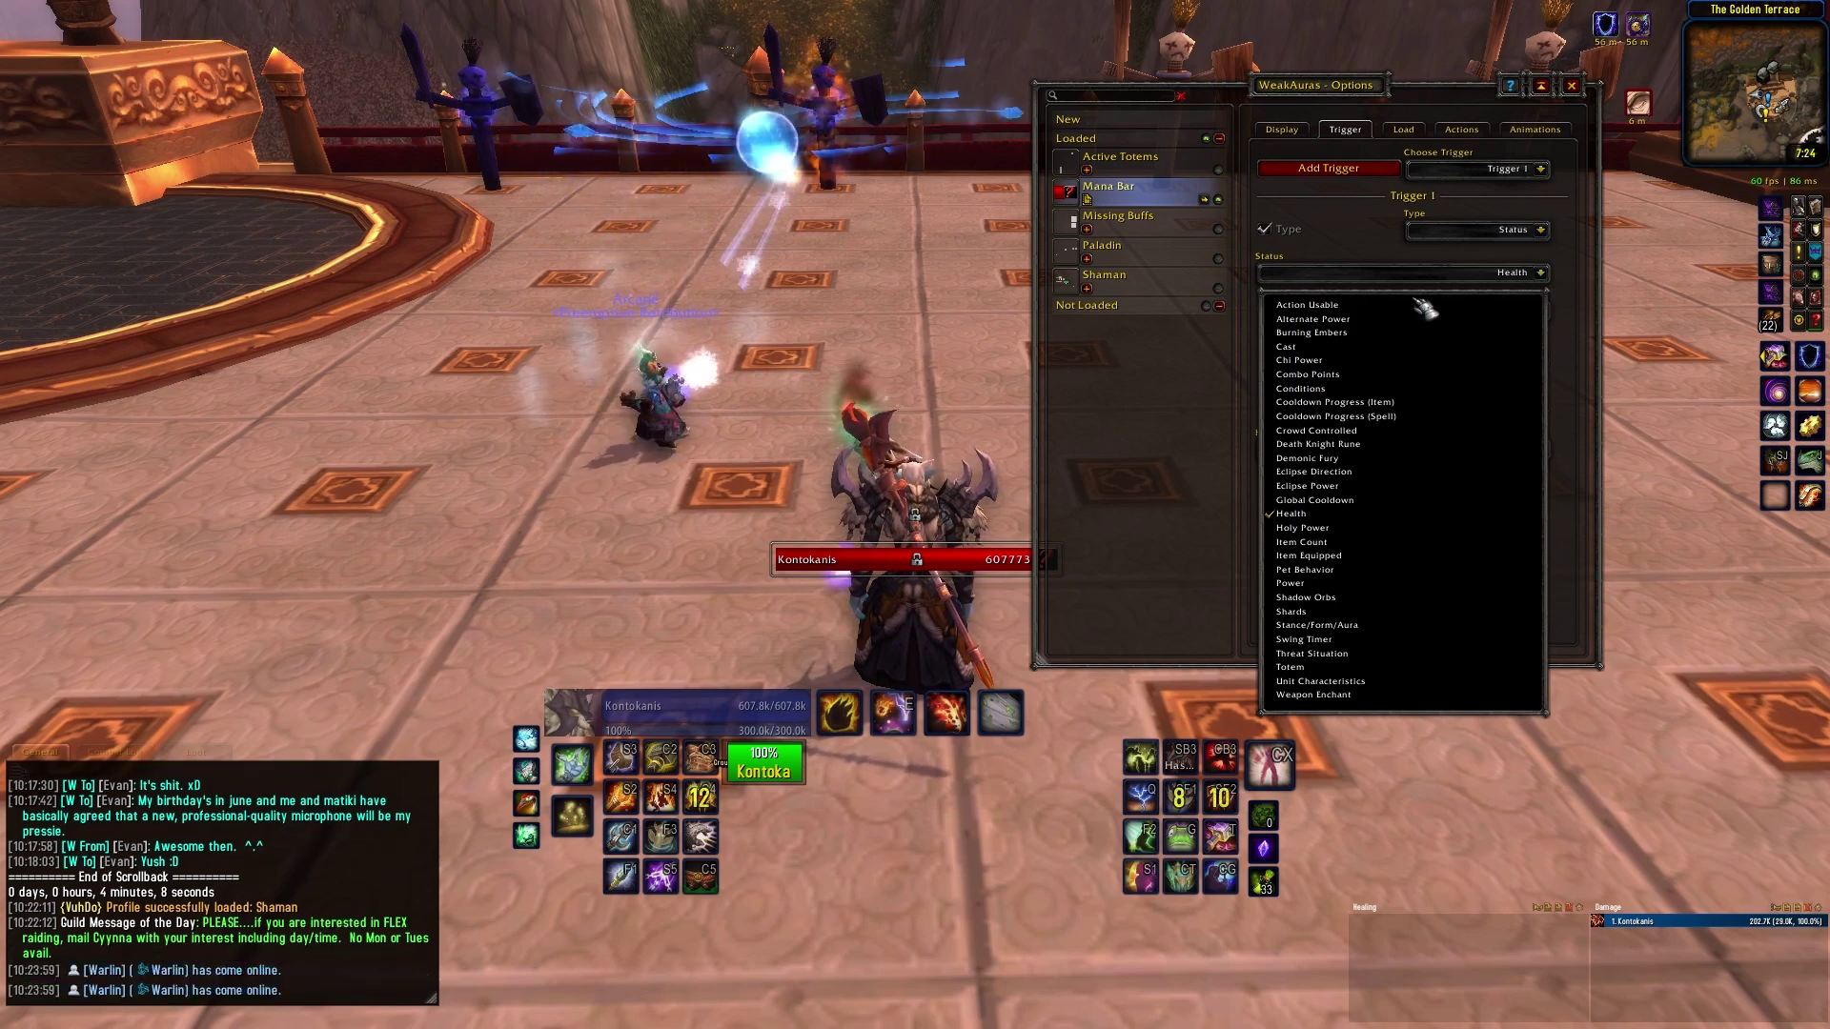
left_click(1305, 585)
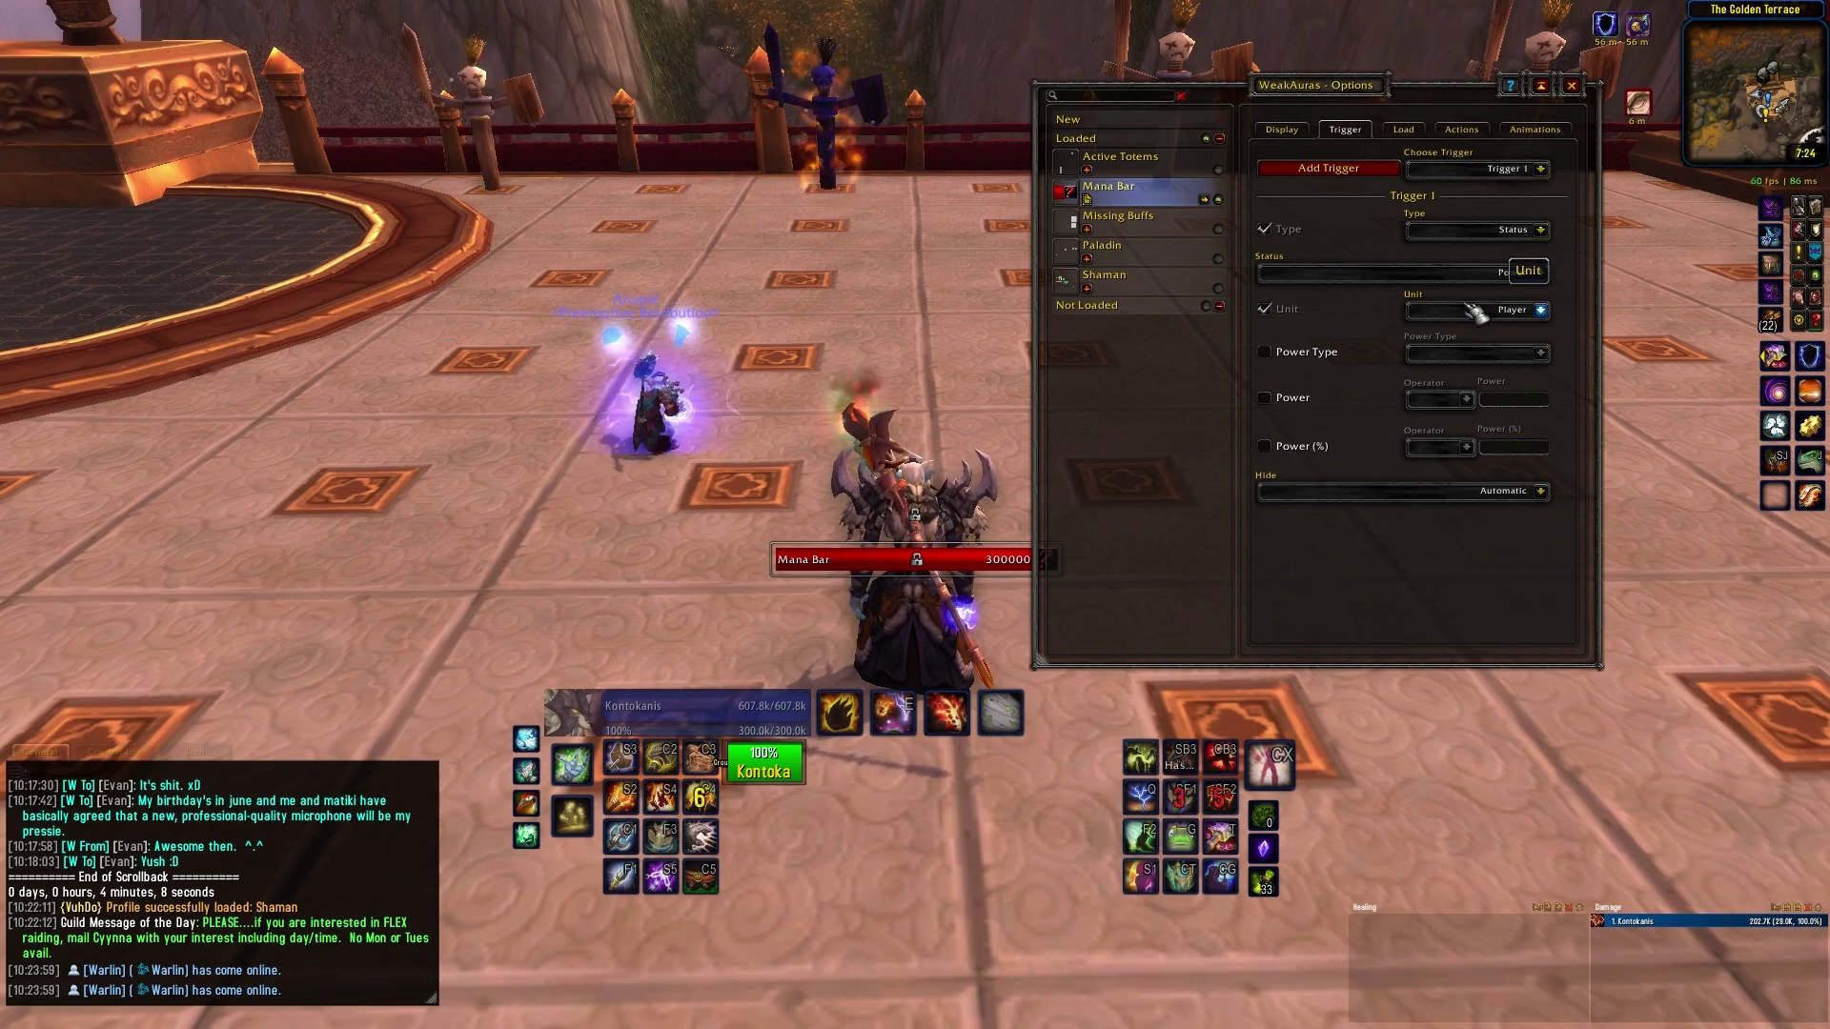
Leave Power Type unset and require Power (%) <= 50
left_click(1265, 352)
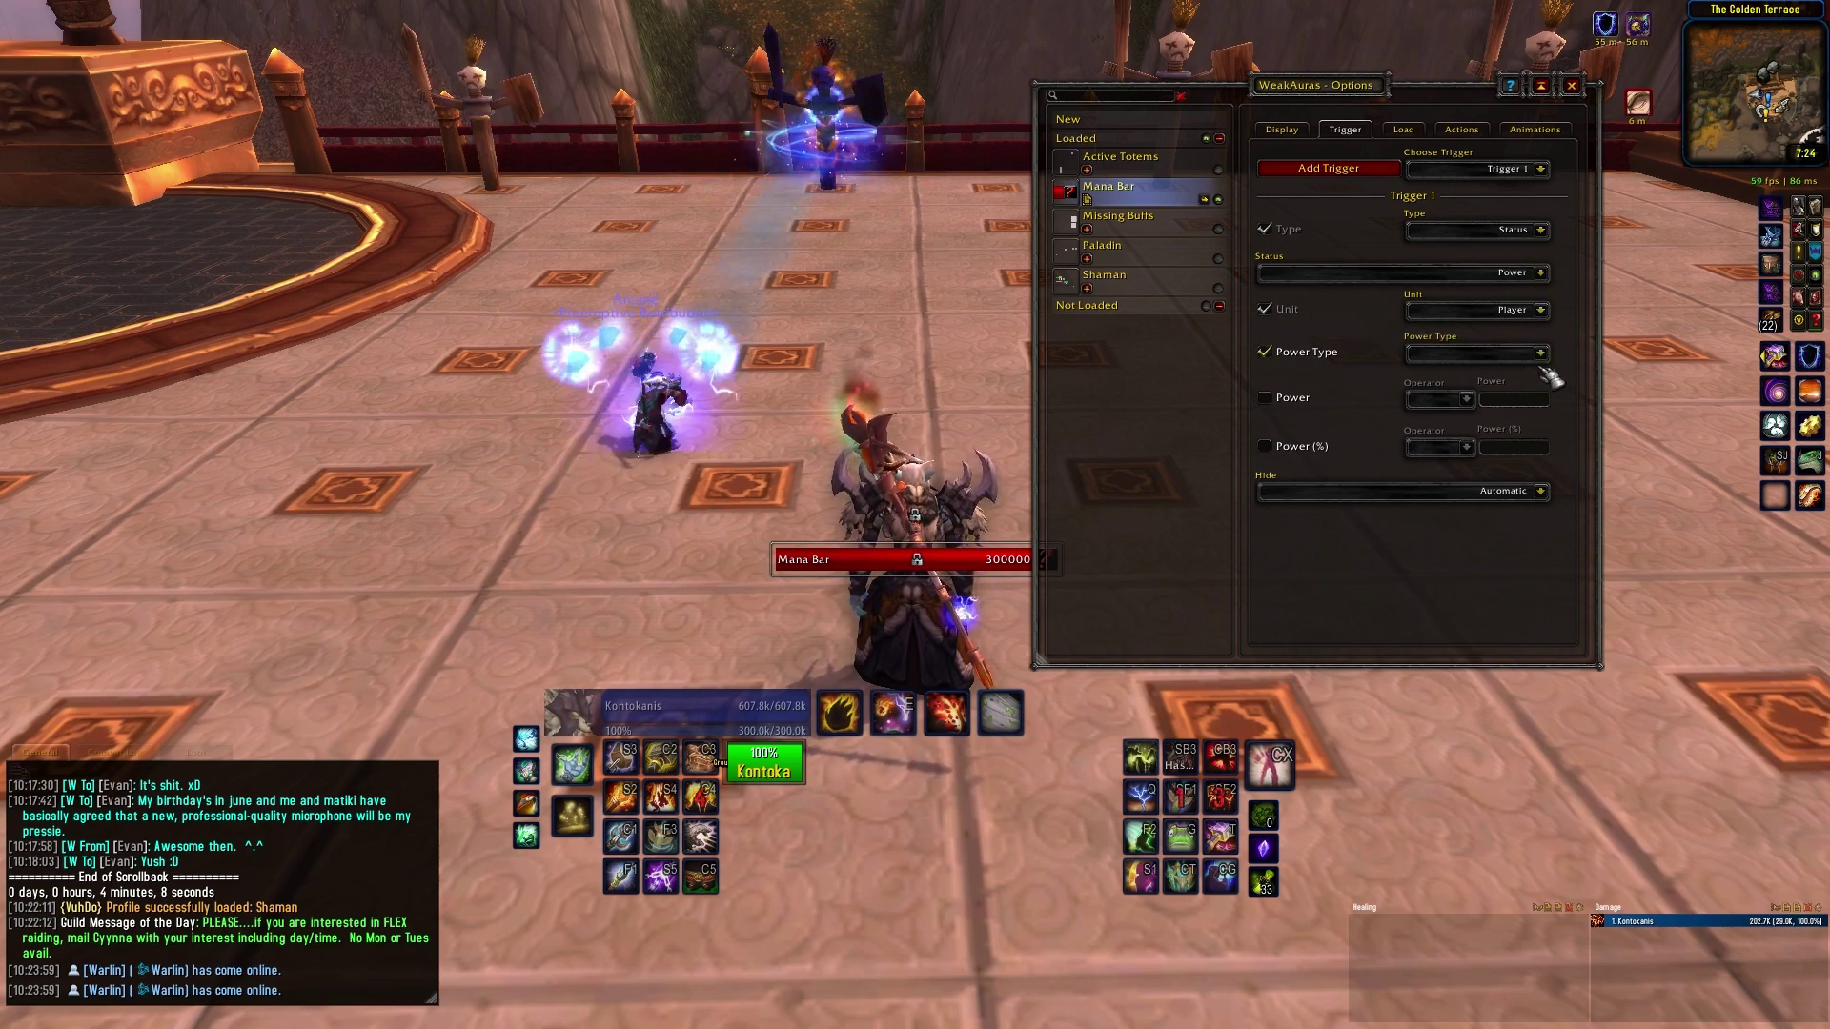
left_click(1539, 355)
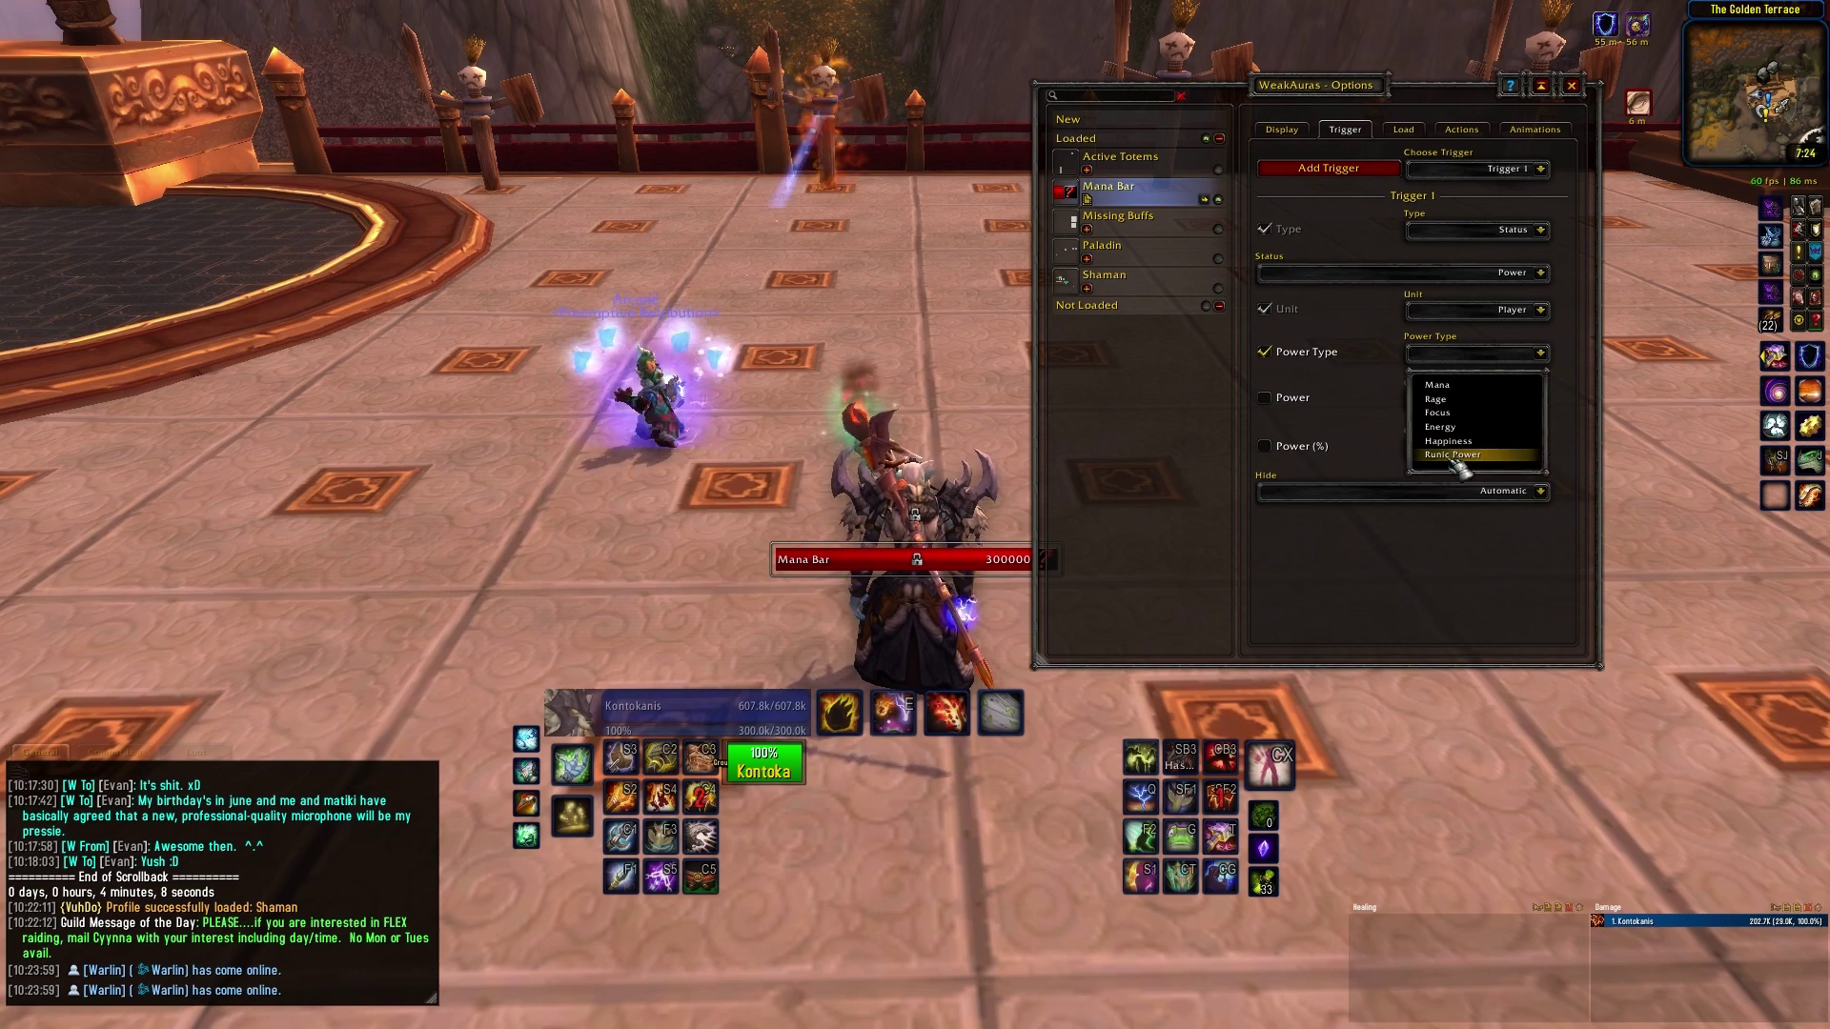
left_click(1540, 353)
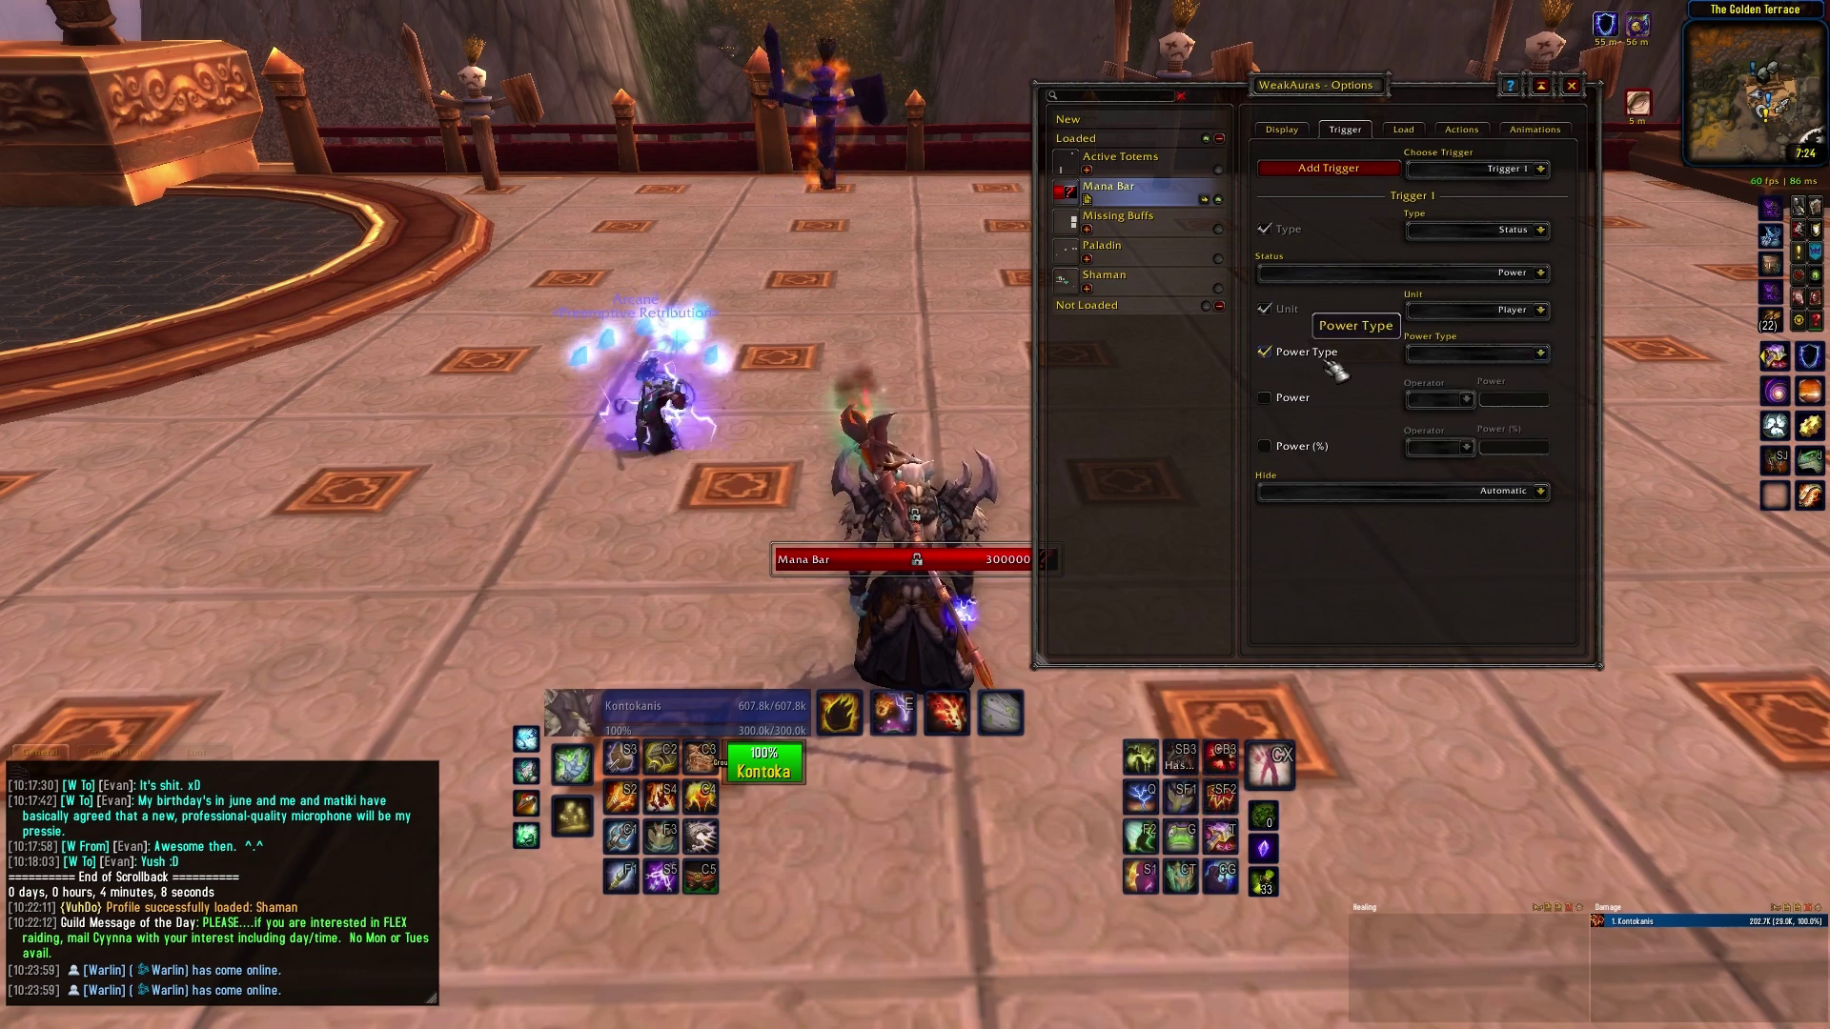
left_click(1325, 357)
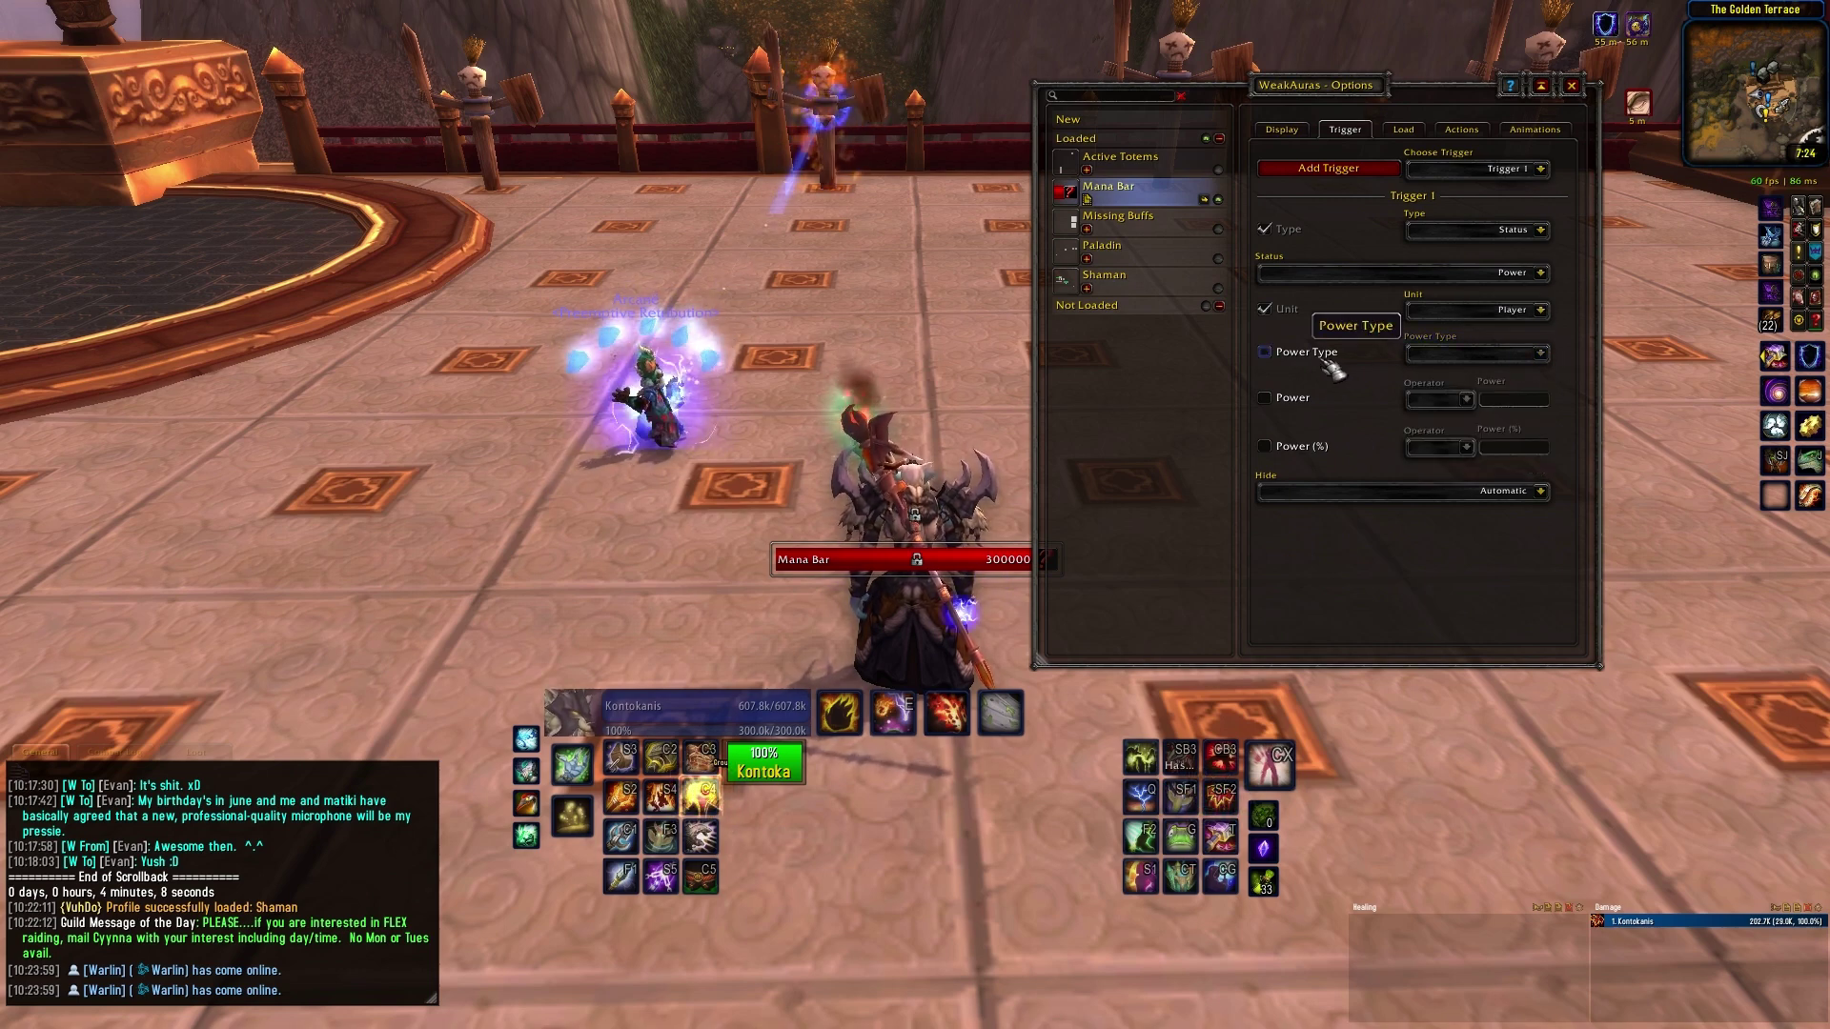
left_click(1271, 450)
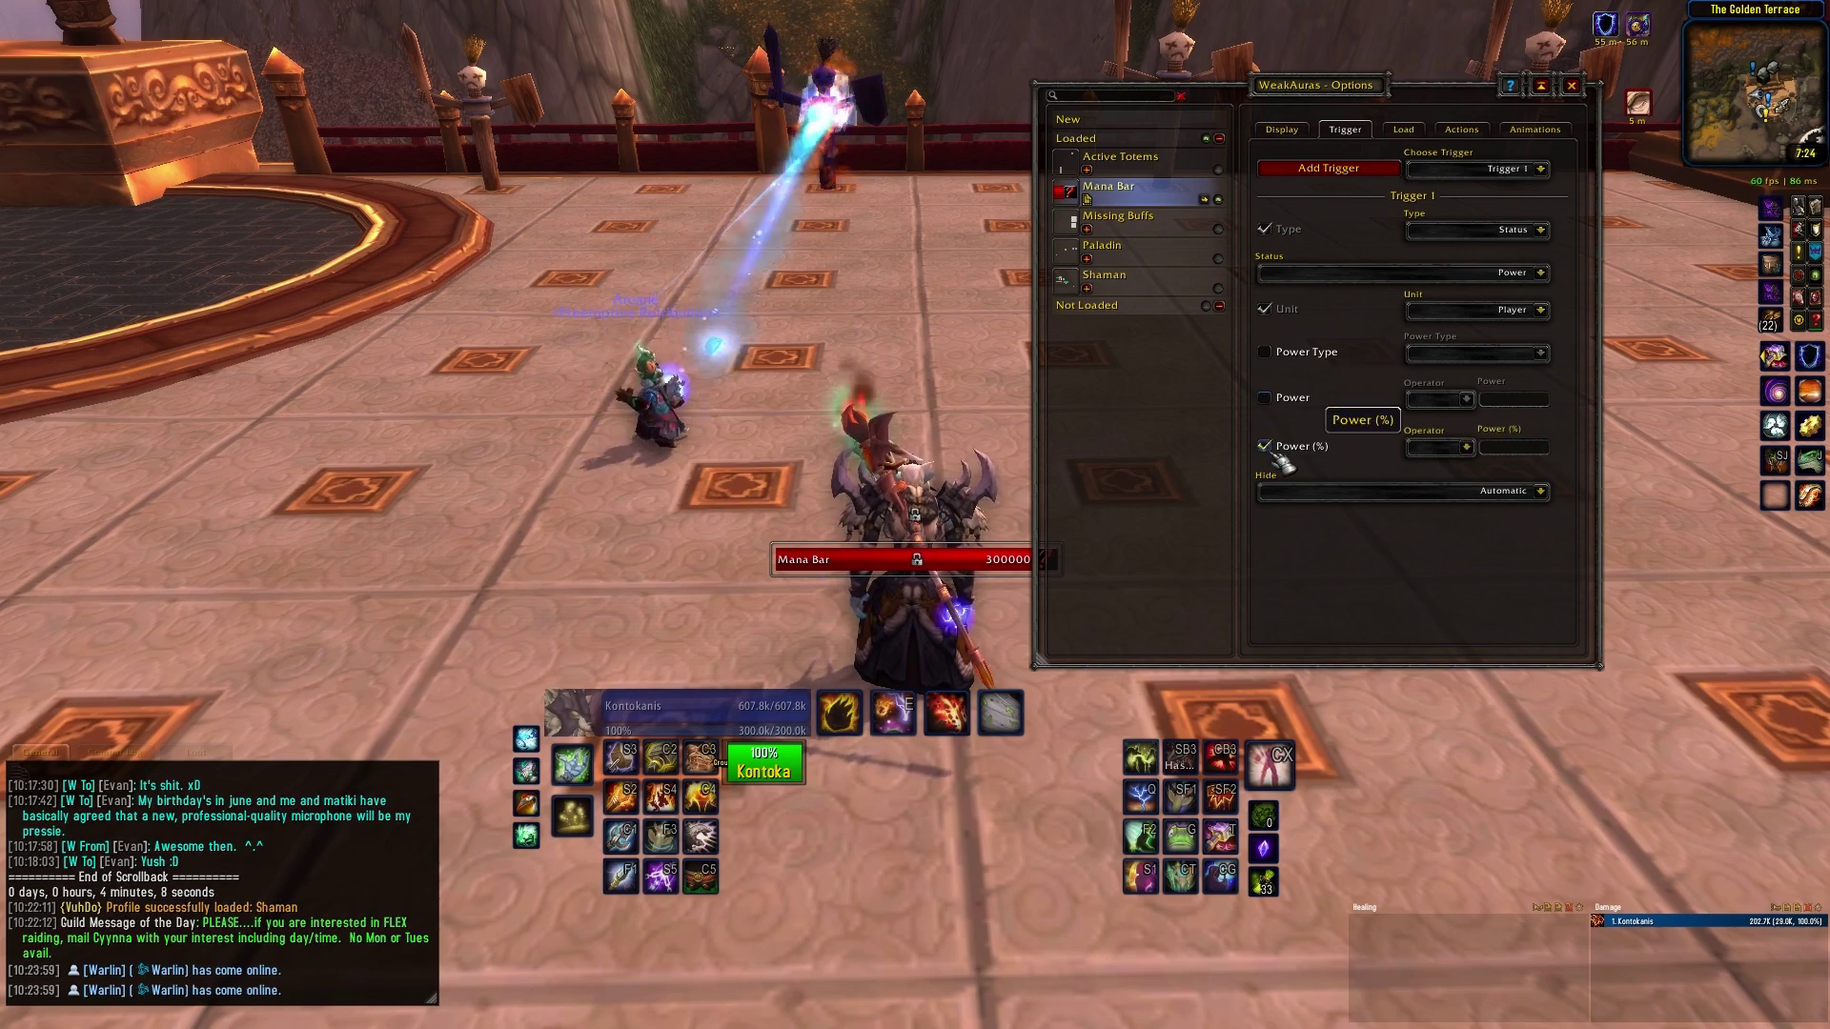
left_click(1466, 447)
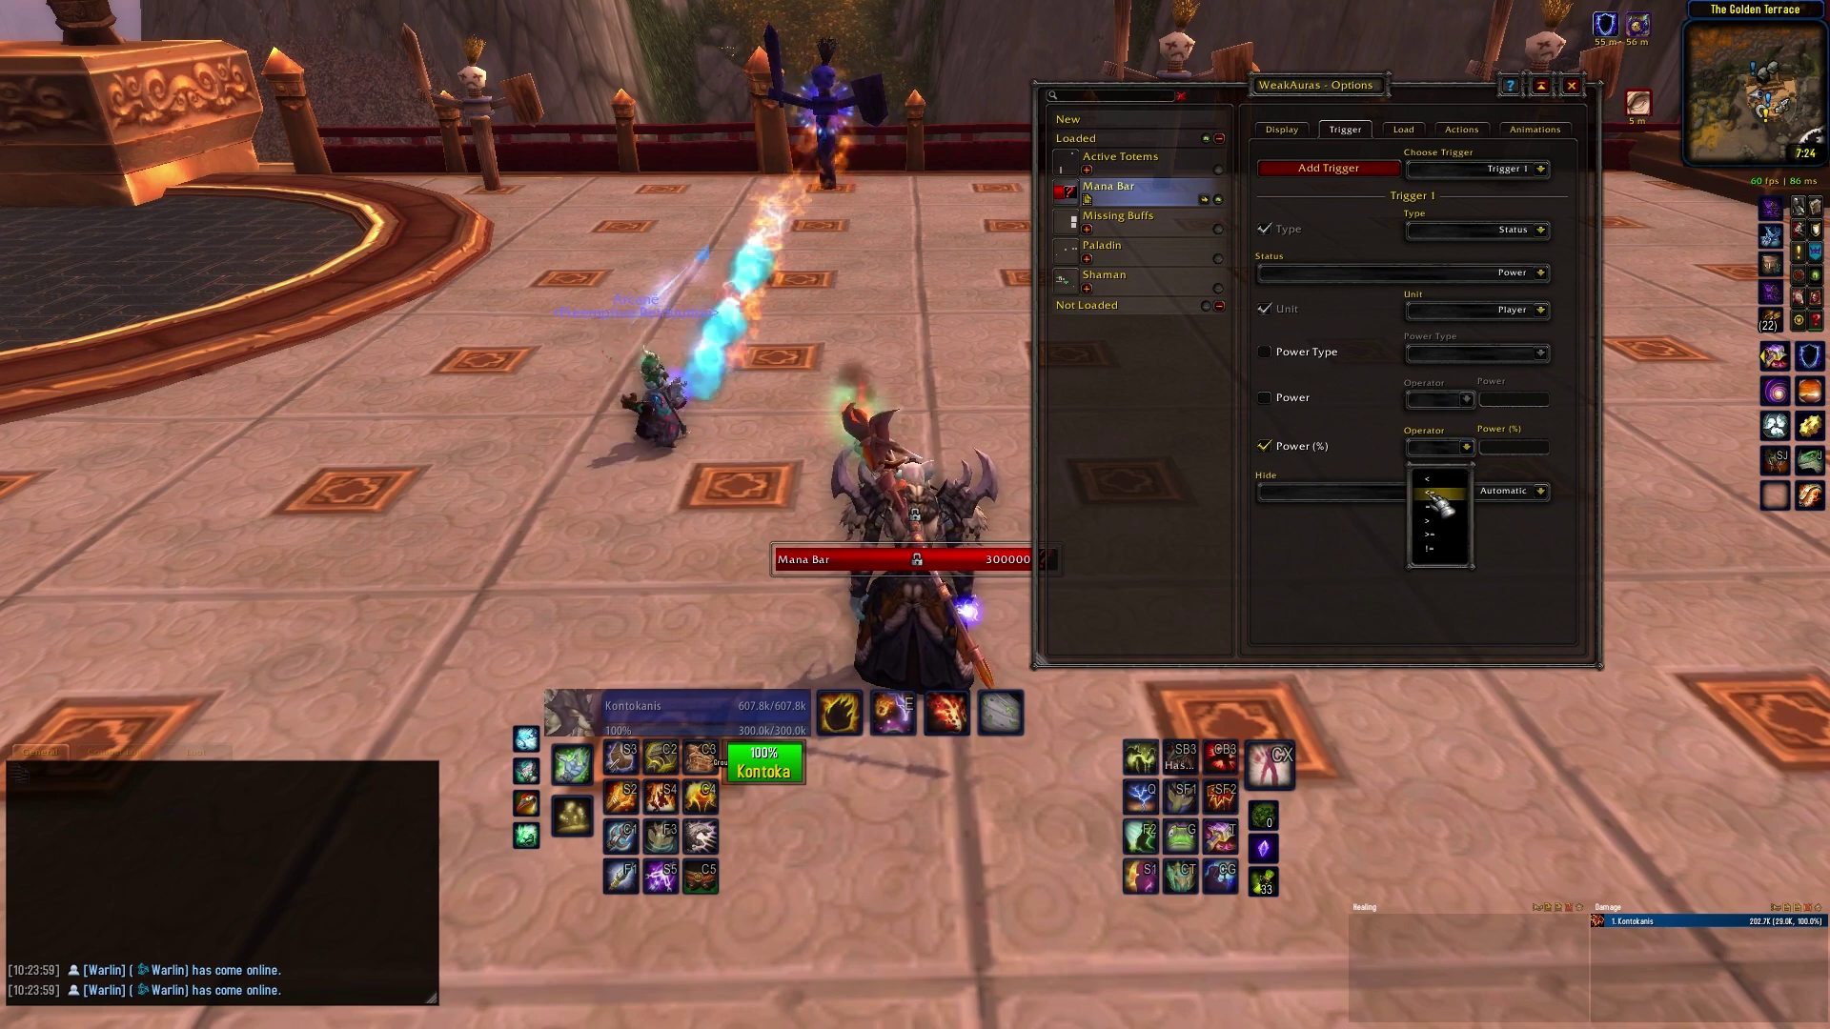
left_click(1430, 493)
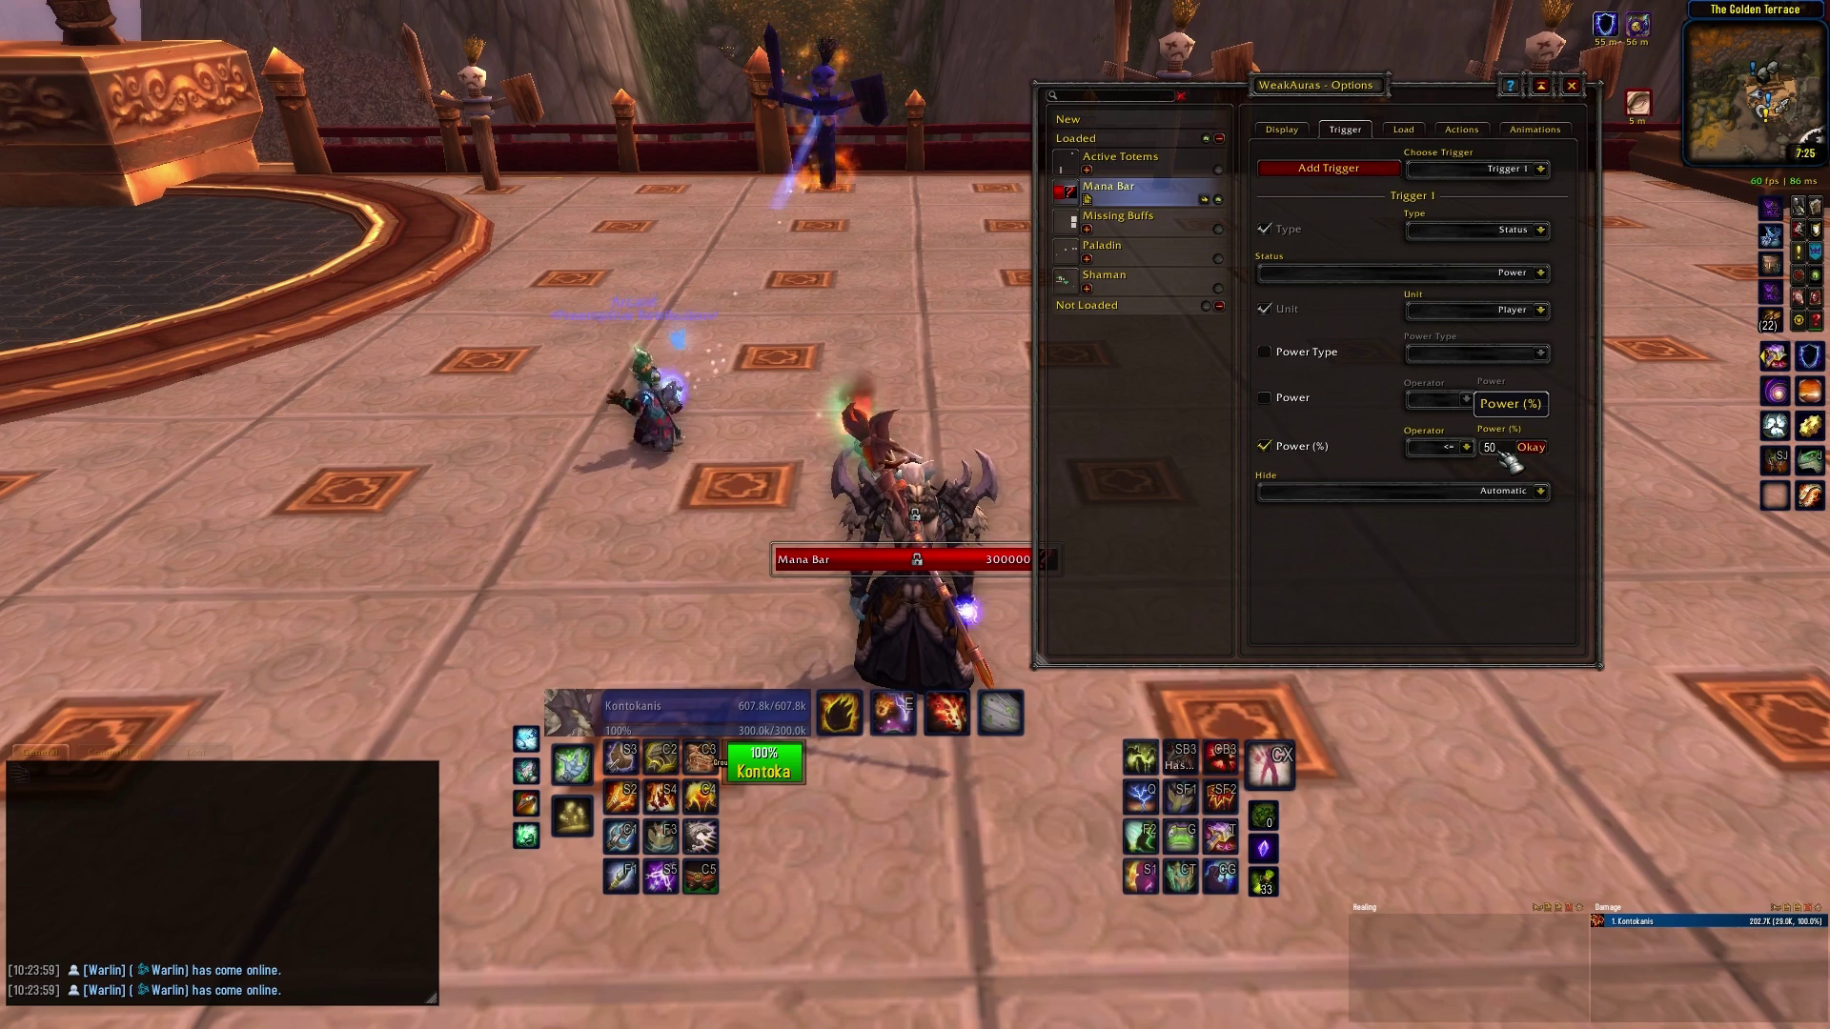
left_click(1538, 448)
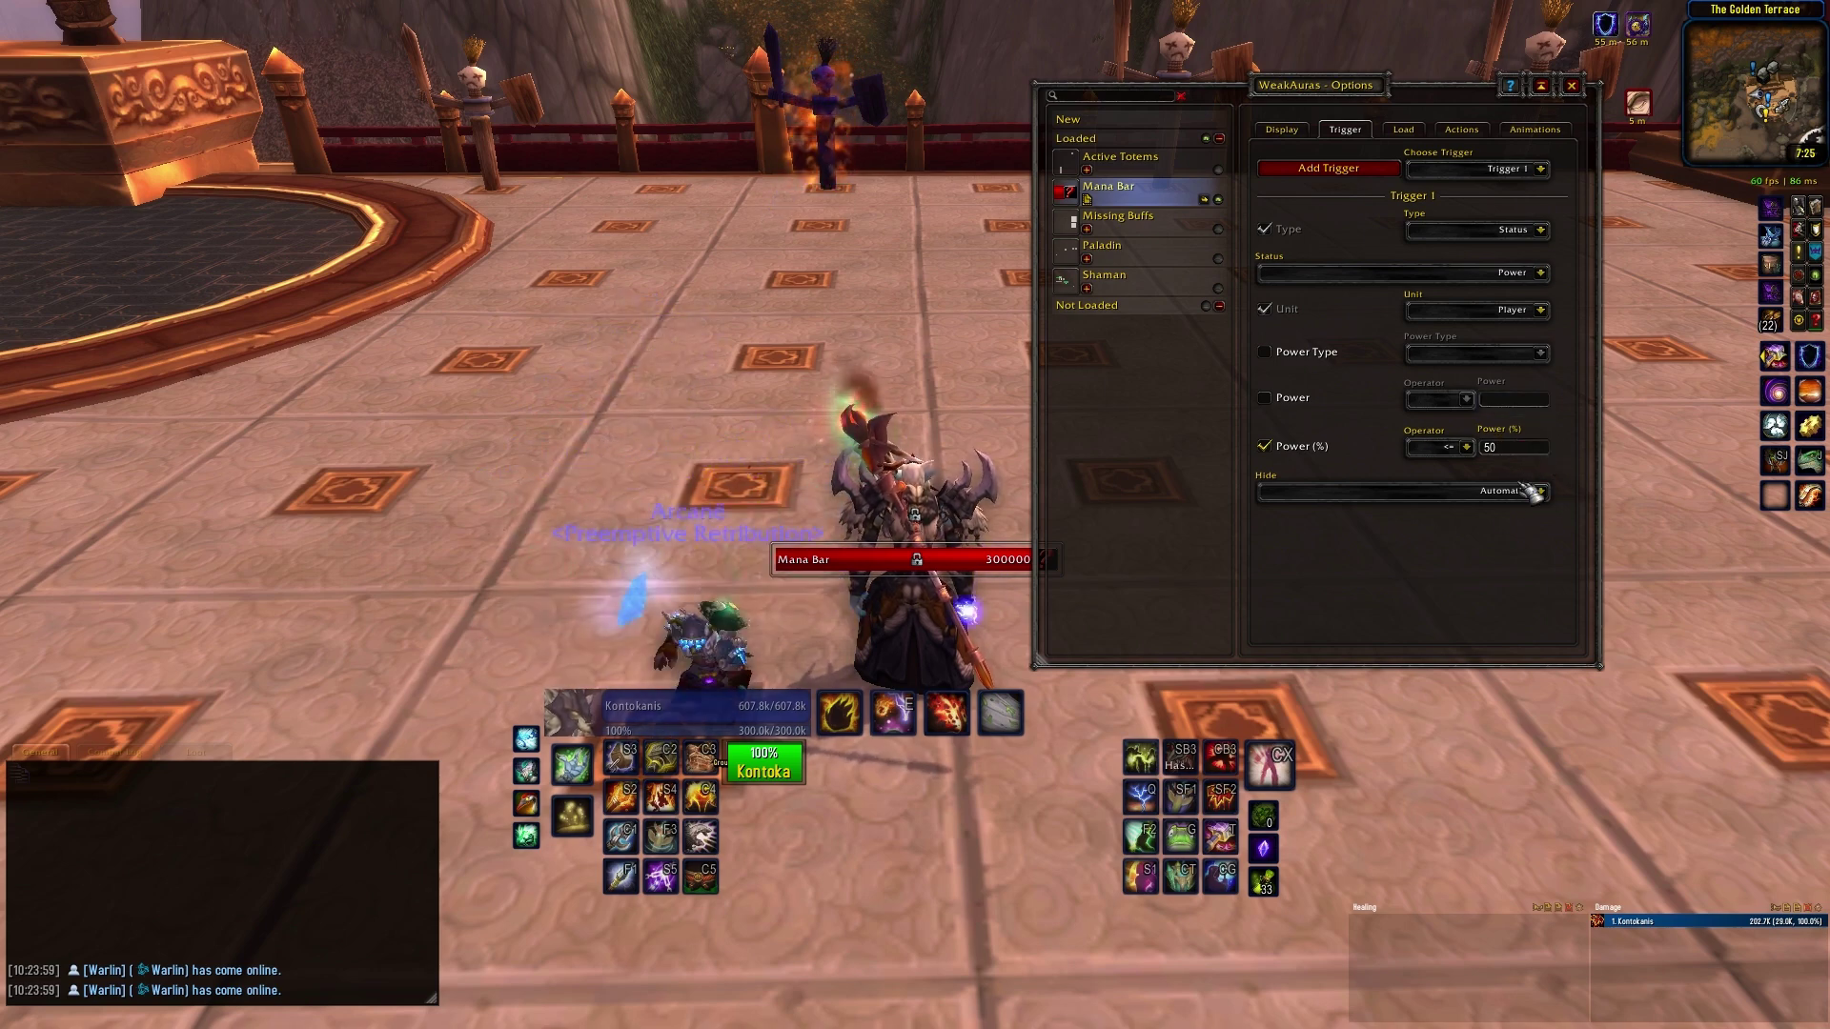
Close WeakAuras, spam Healing Surge until mana drops below 50%, then use the Q cooldown
key("Escape")
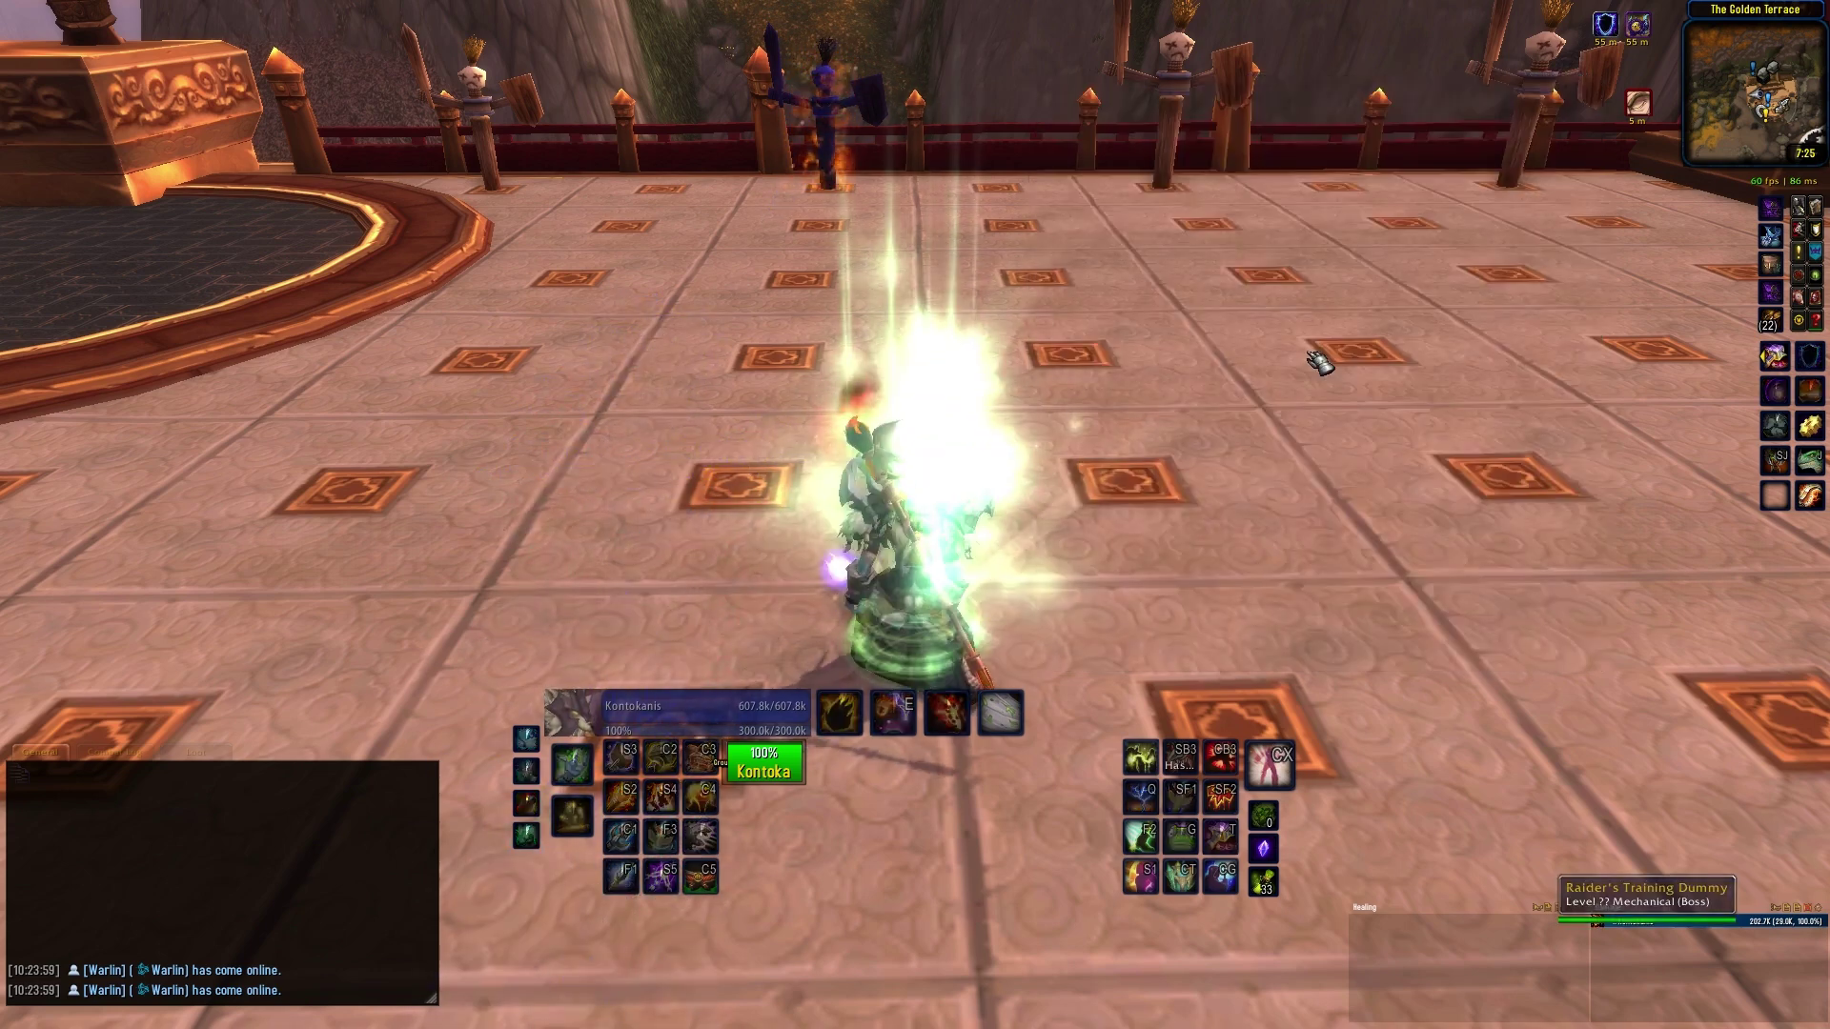
key("F2")
key("F2")
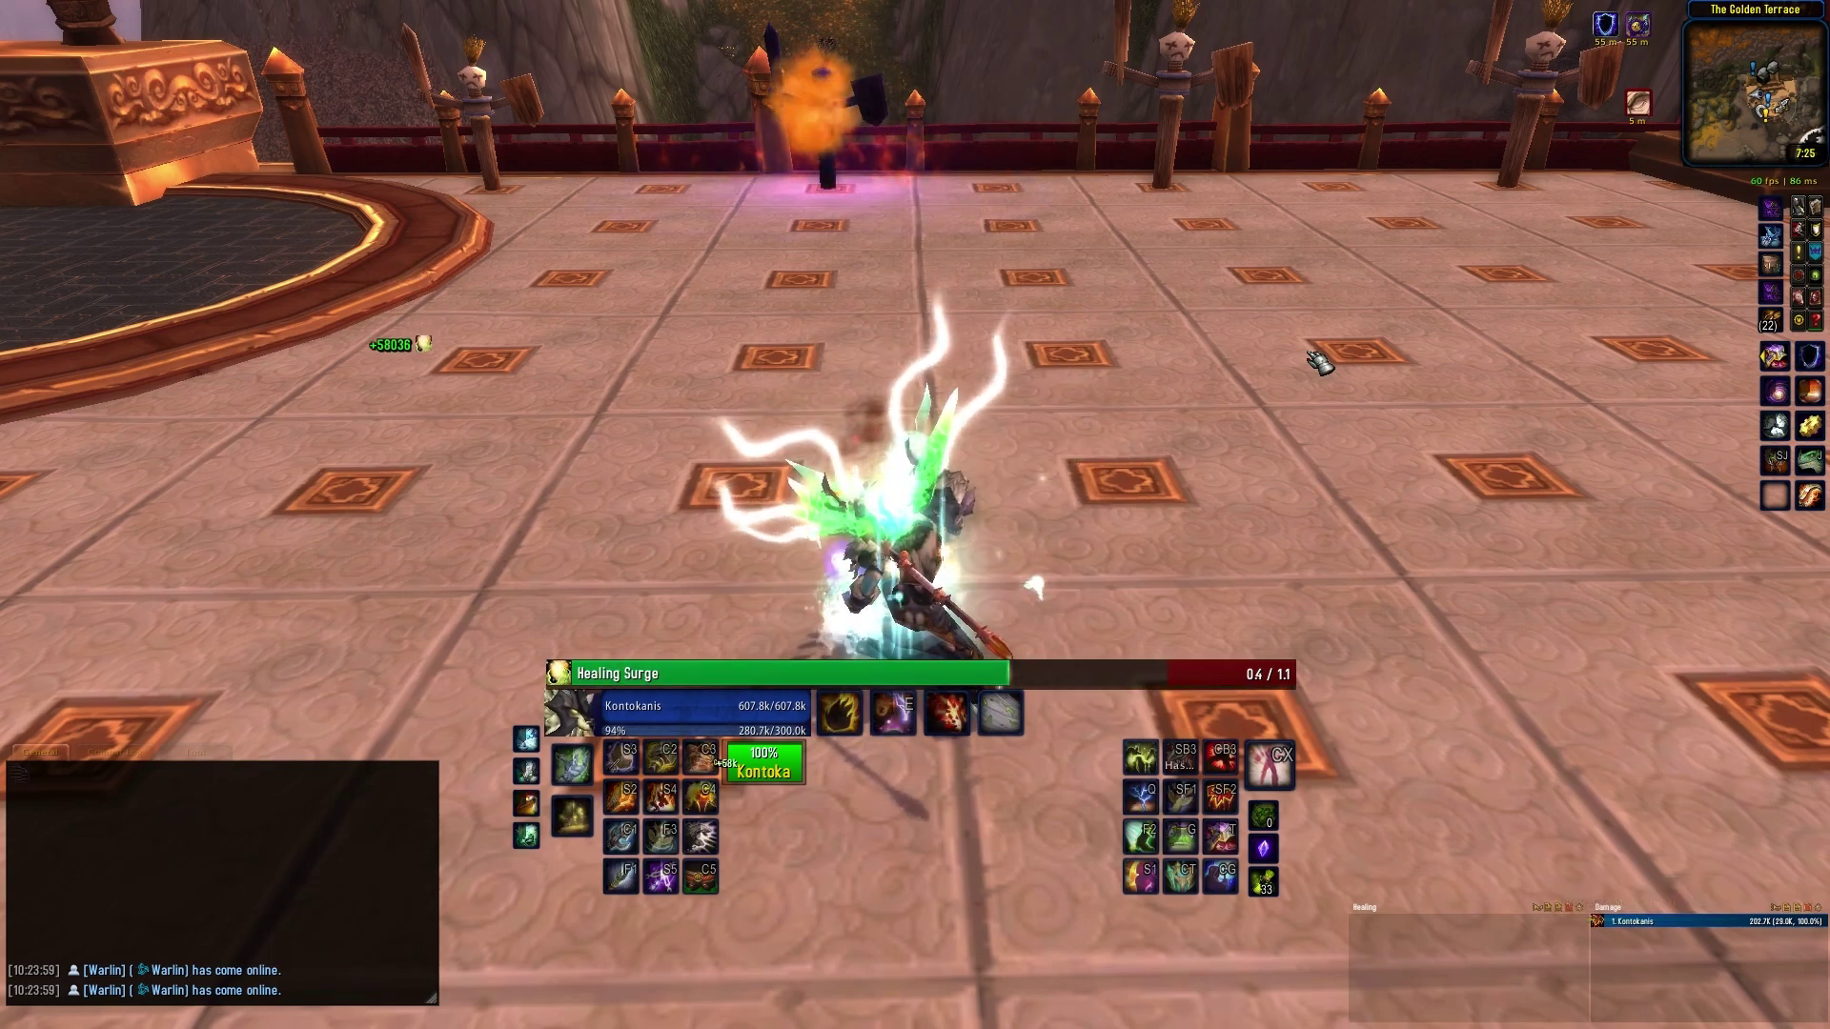
key("F2")
key("F2")
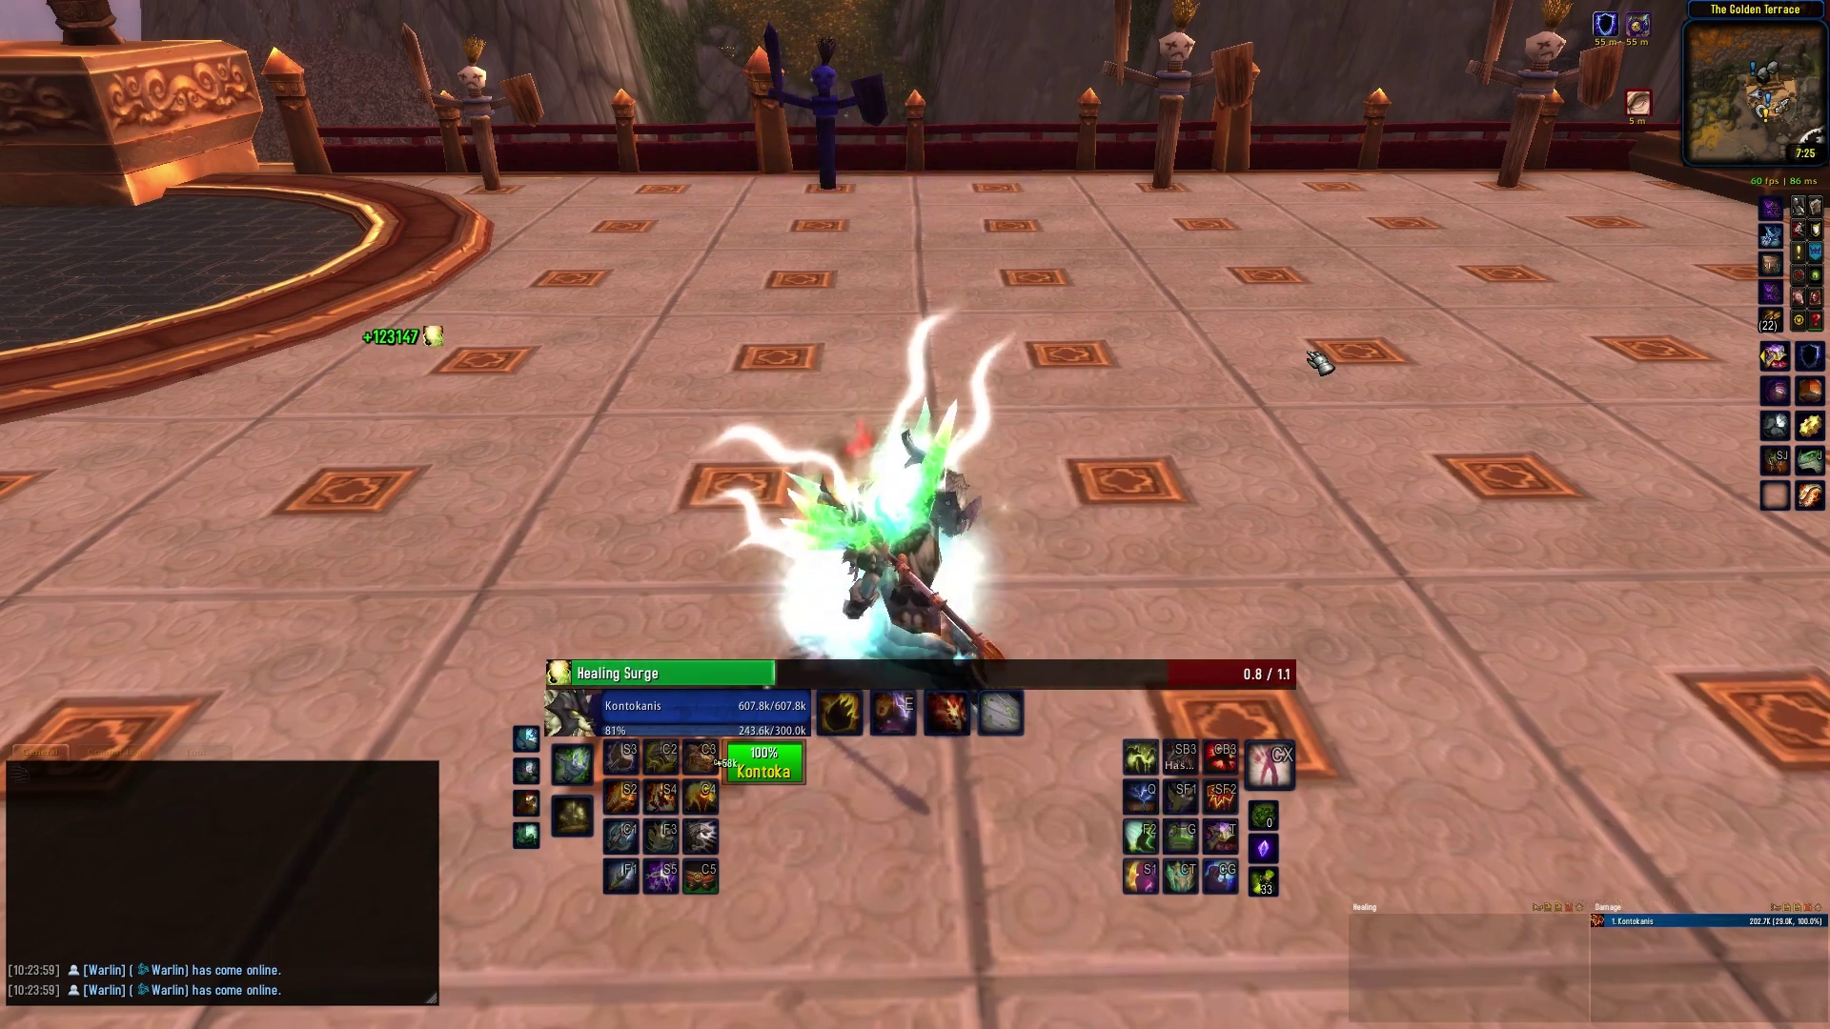
key("F2")
key("F2")
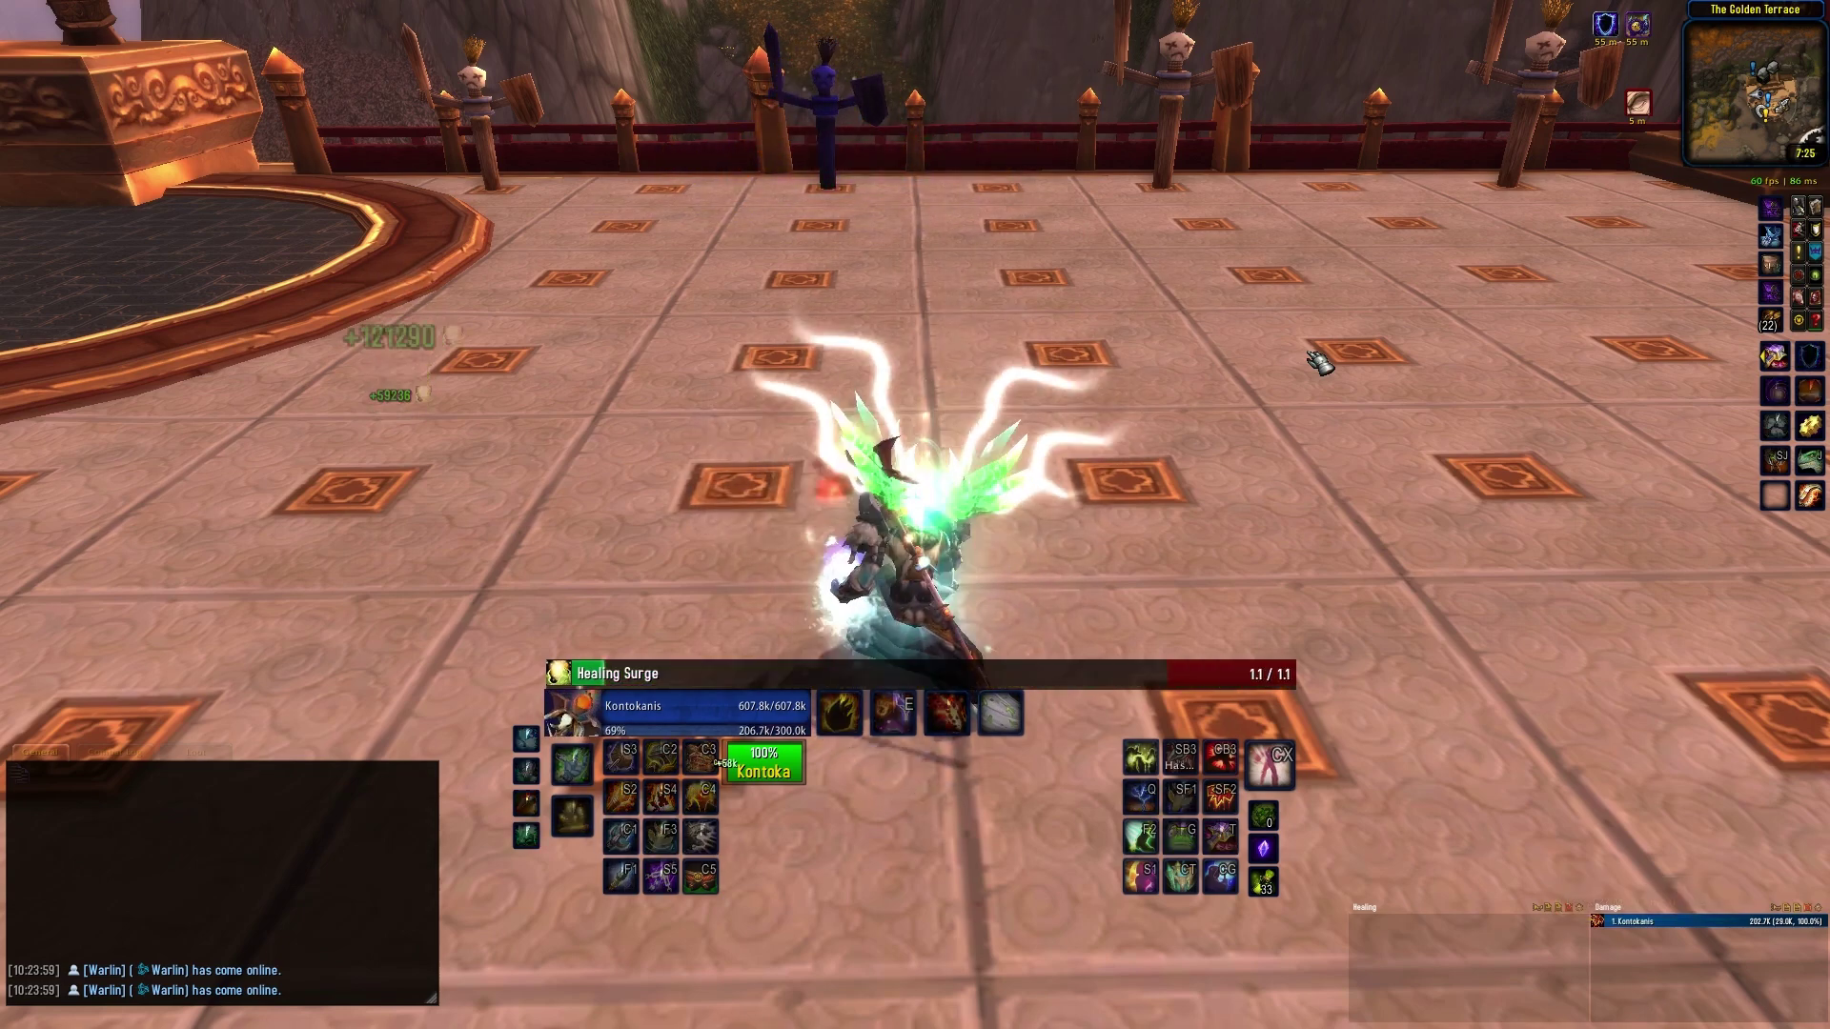
key("F2")
key("F2")
key("F2")
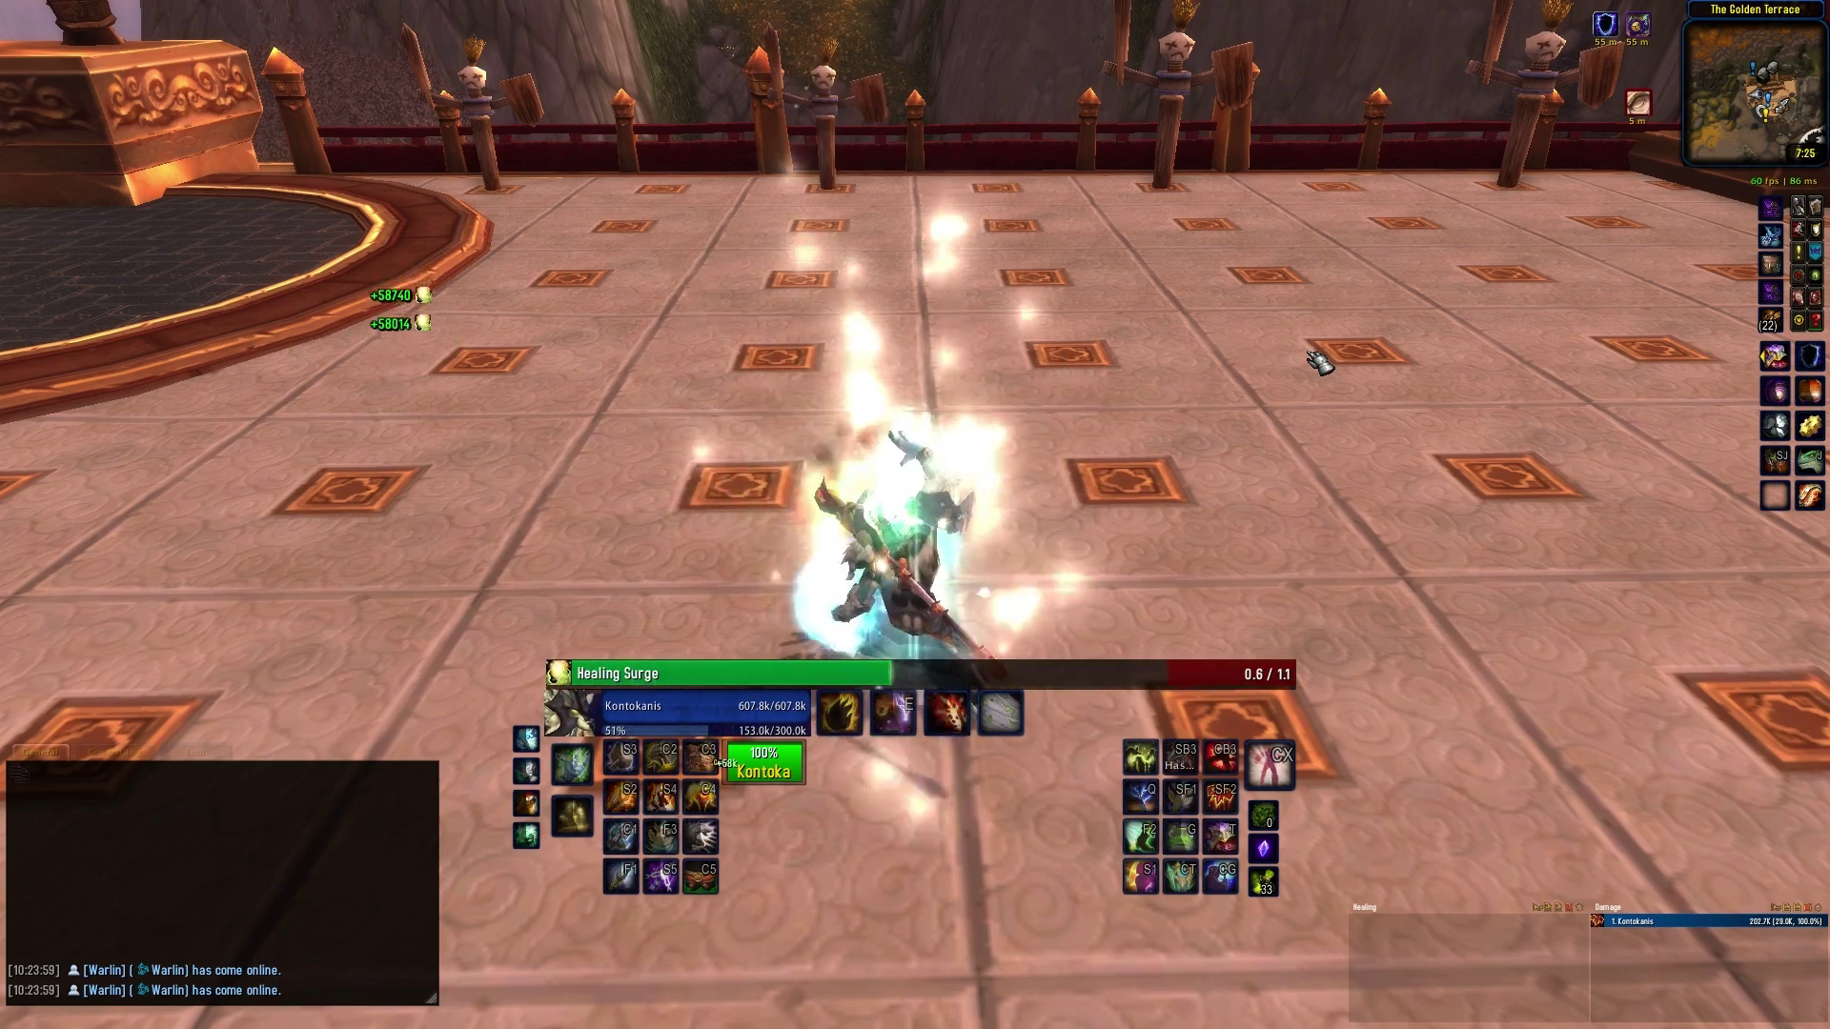
key("F2")
key("F2")
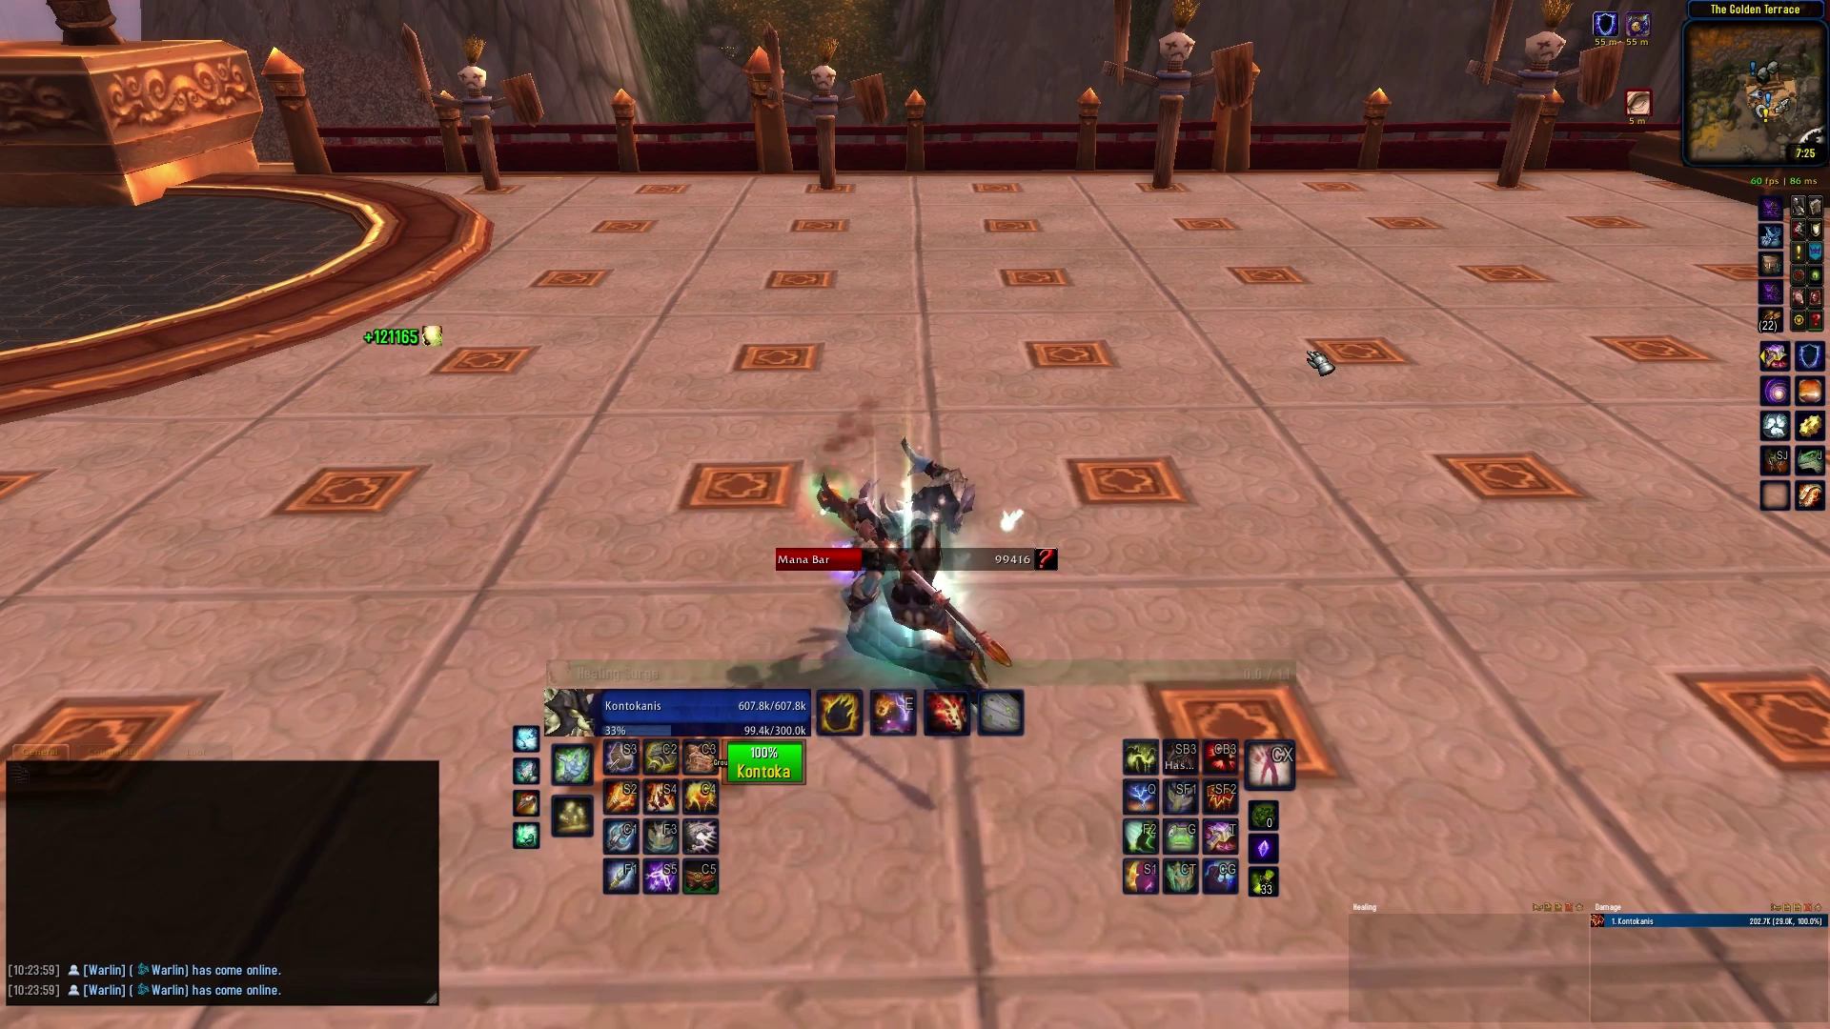
key("q")
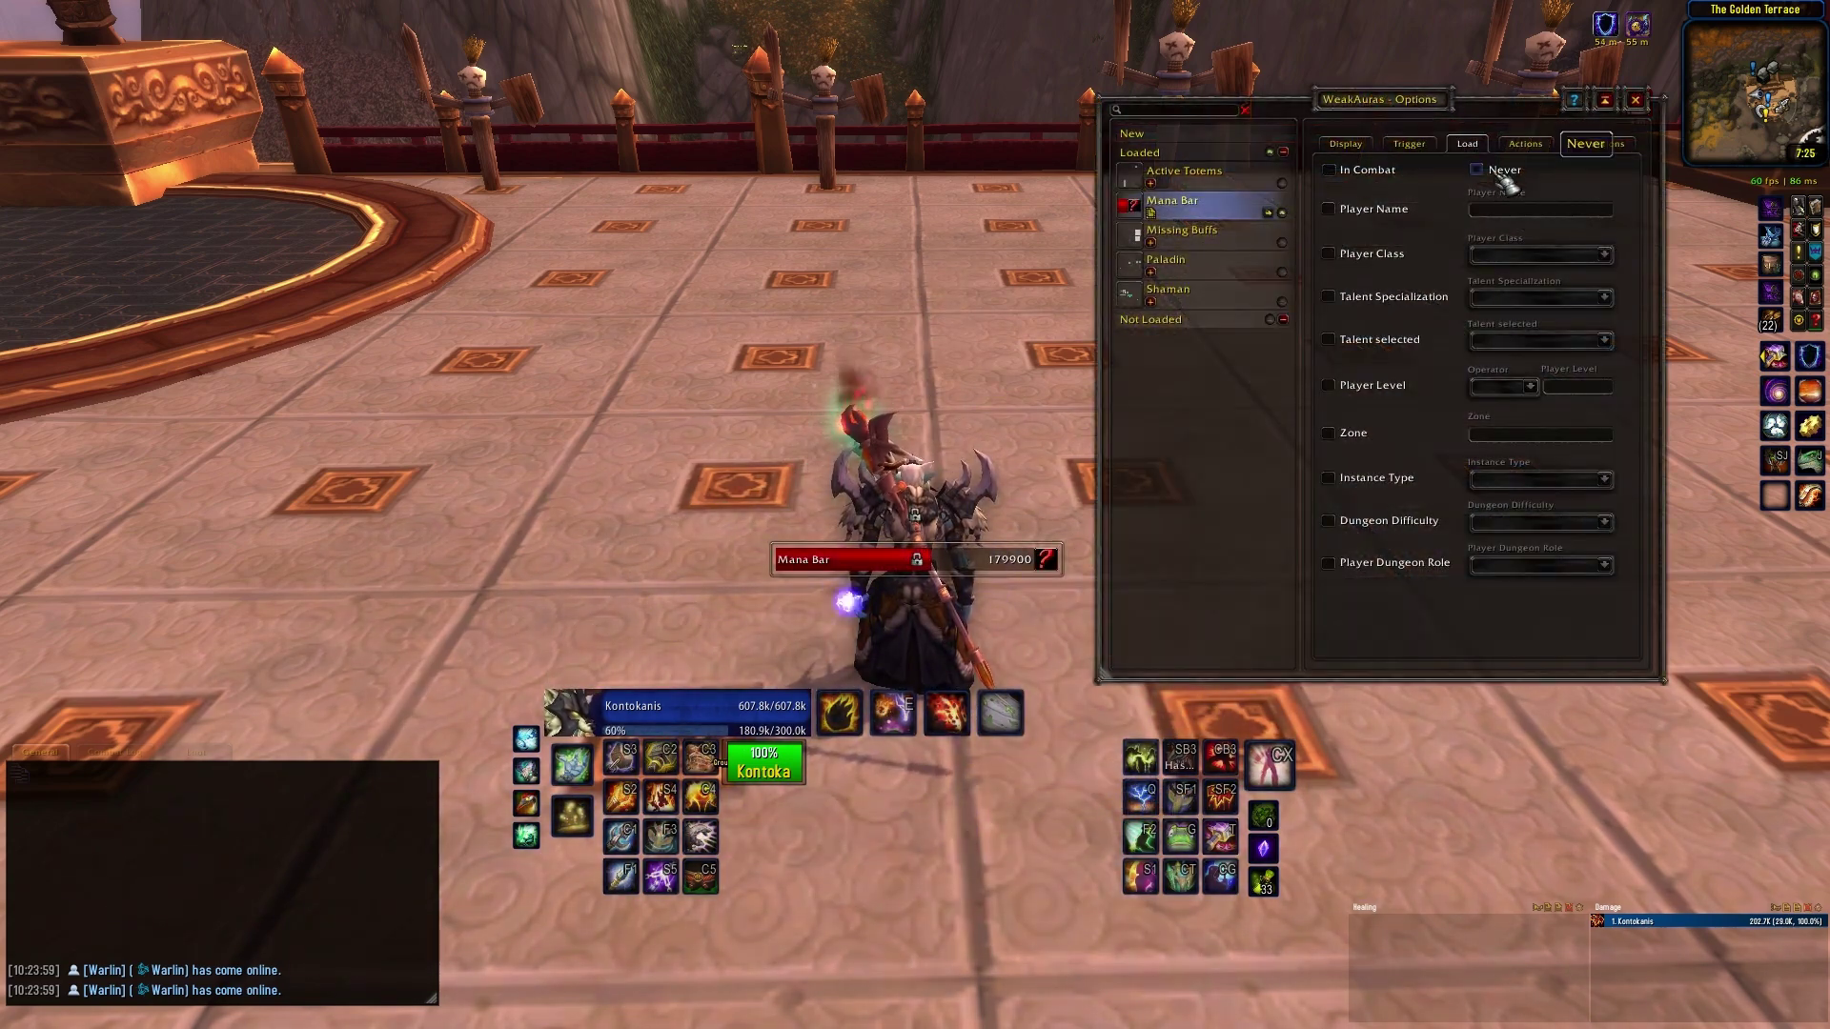
Enable the Player Name load condition and enter the character's name
left_click(1384, 209)
left_click(1492, 212)
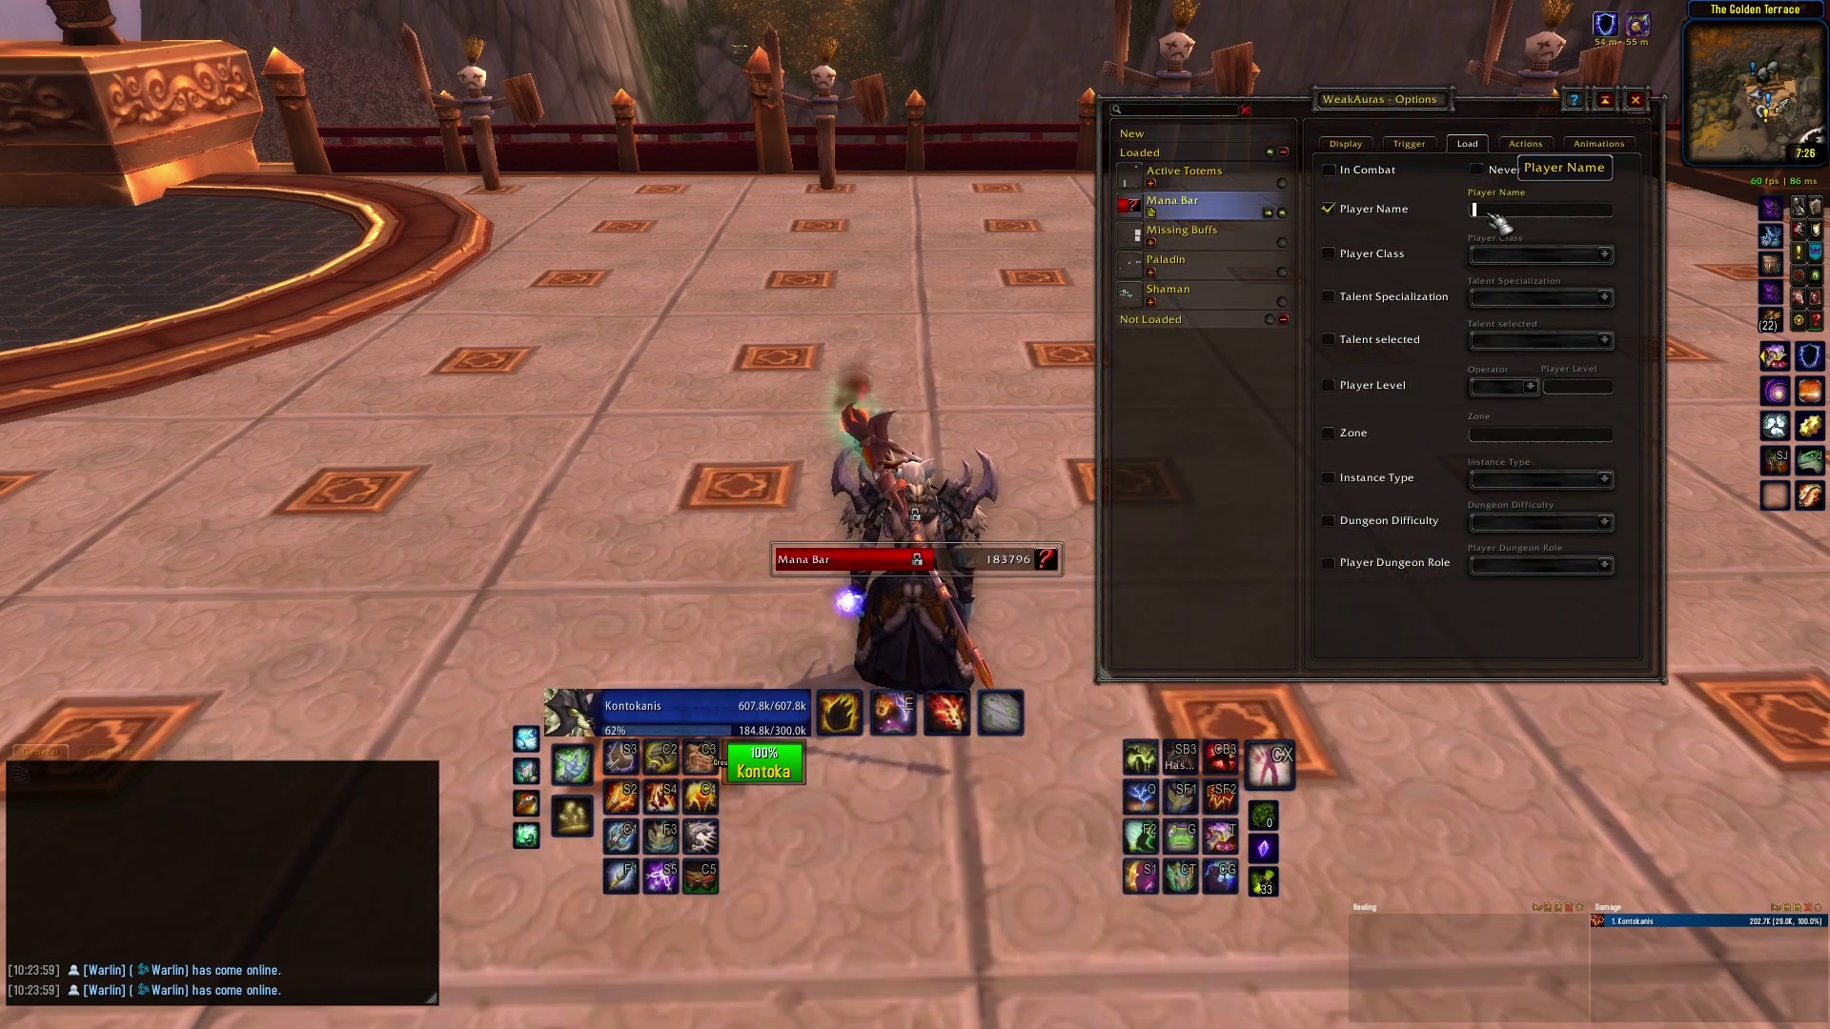
type("Kontokanis")
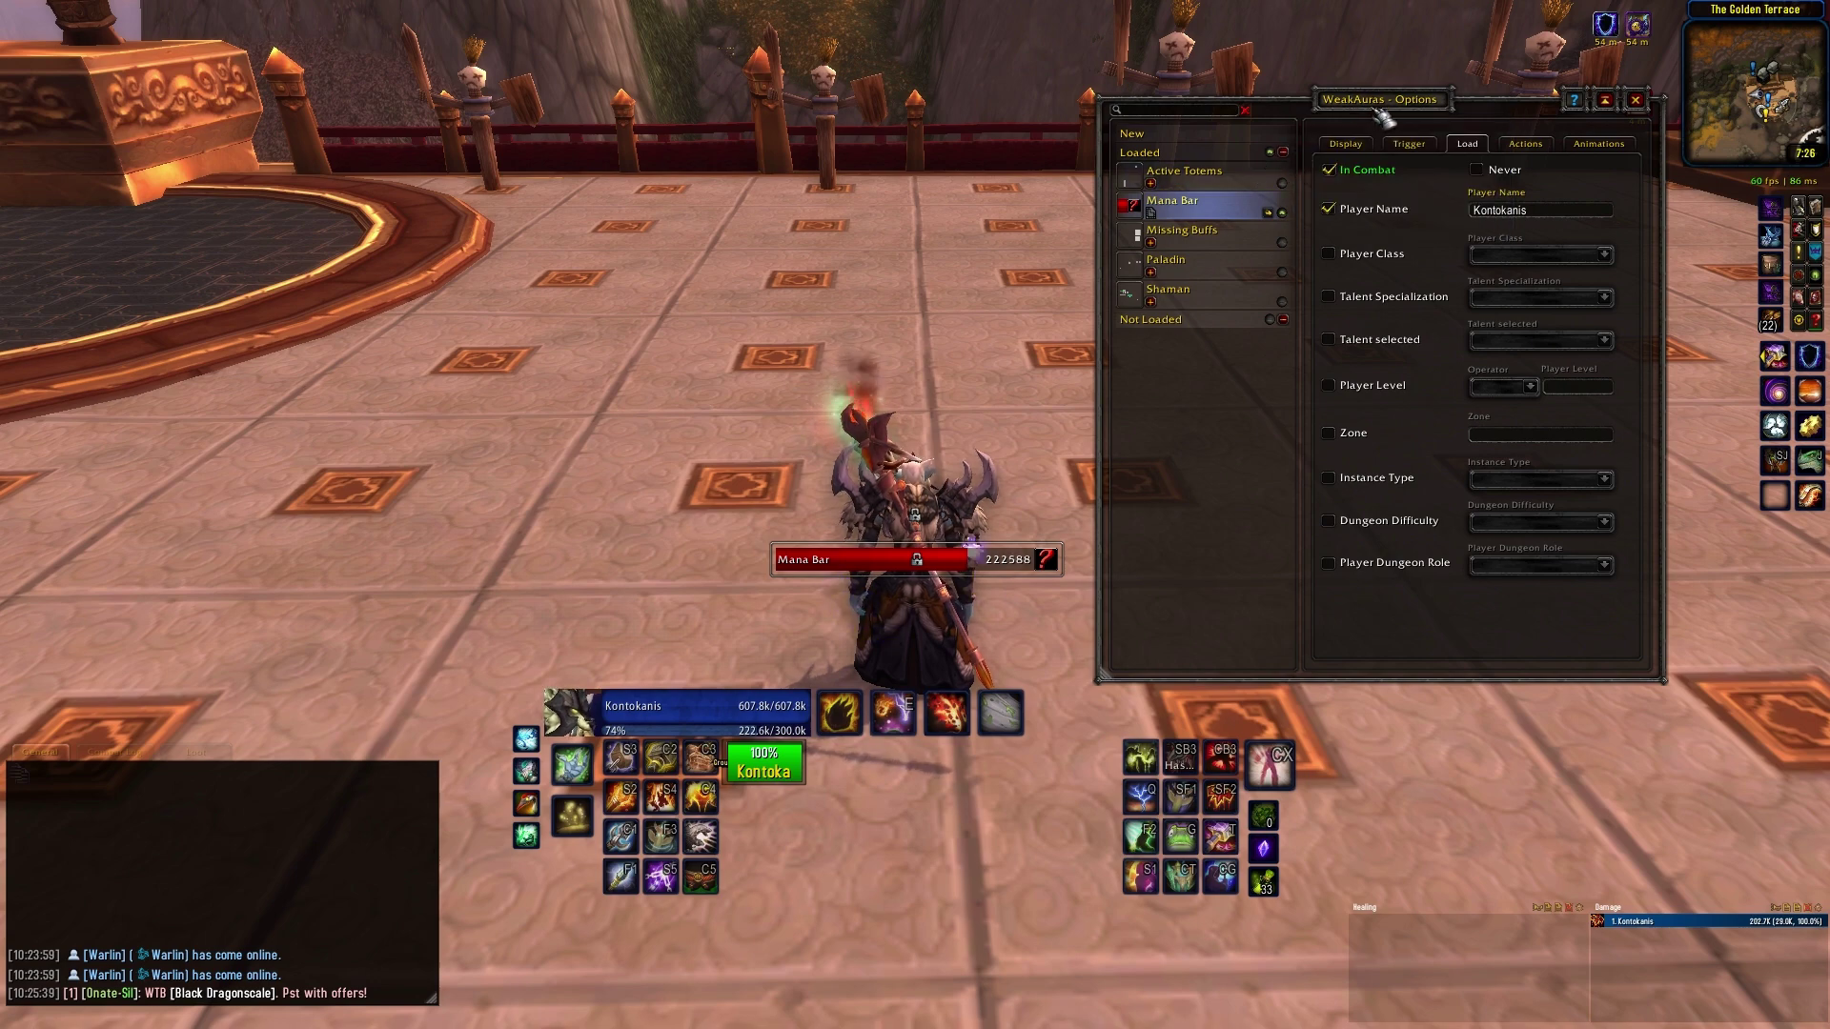
In Display settings, remove the bar's icon and keep the bar colour blue
left_click(1346, 144)
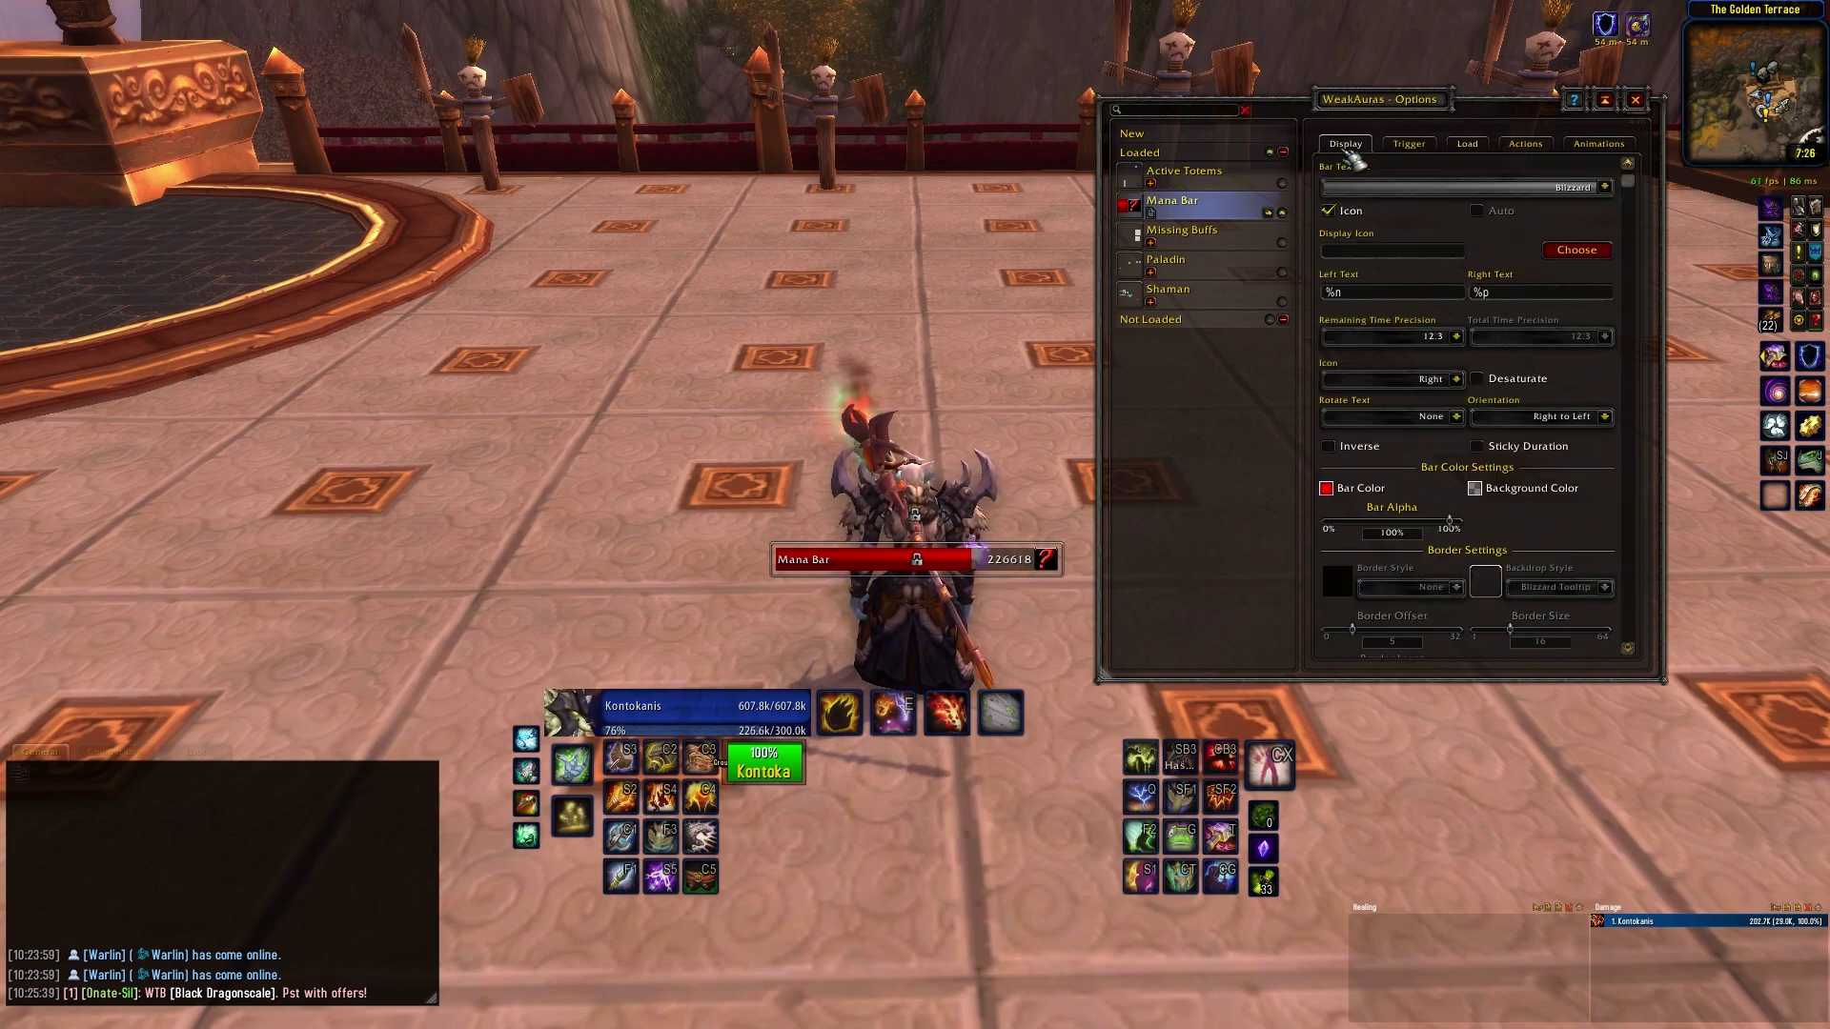
left_click(1329, 212)
left_click(1326, 488)
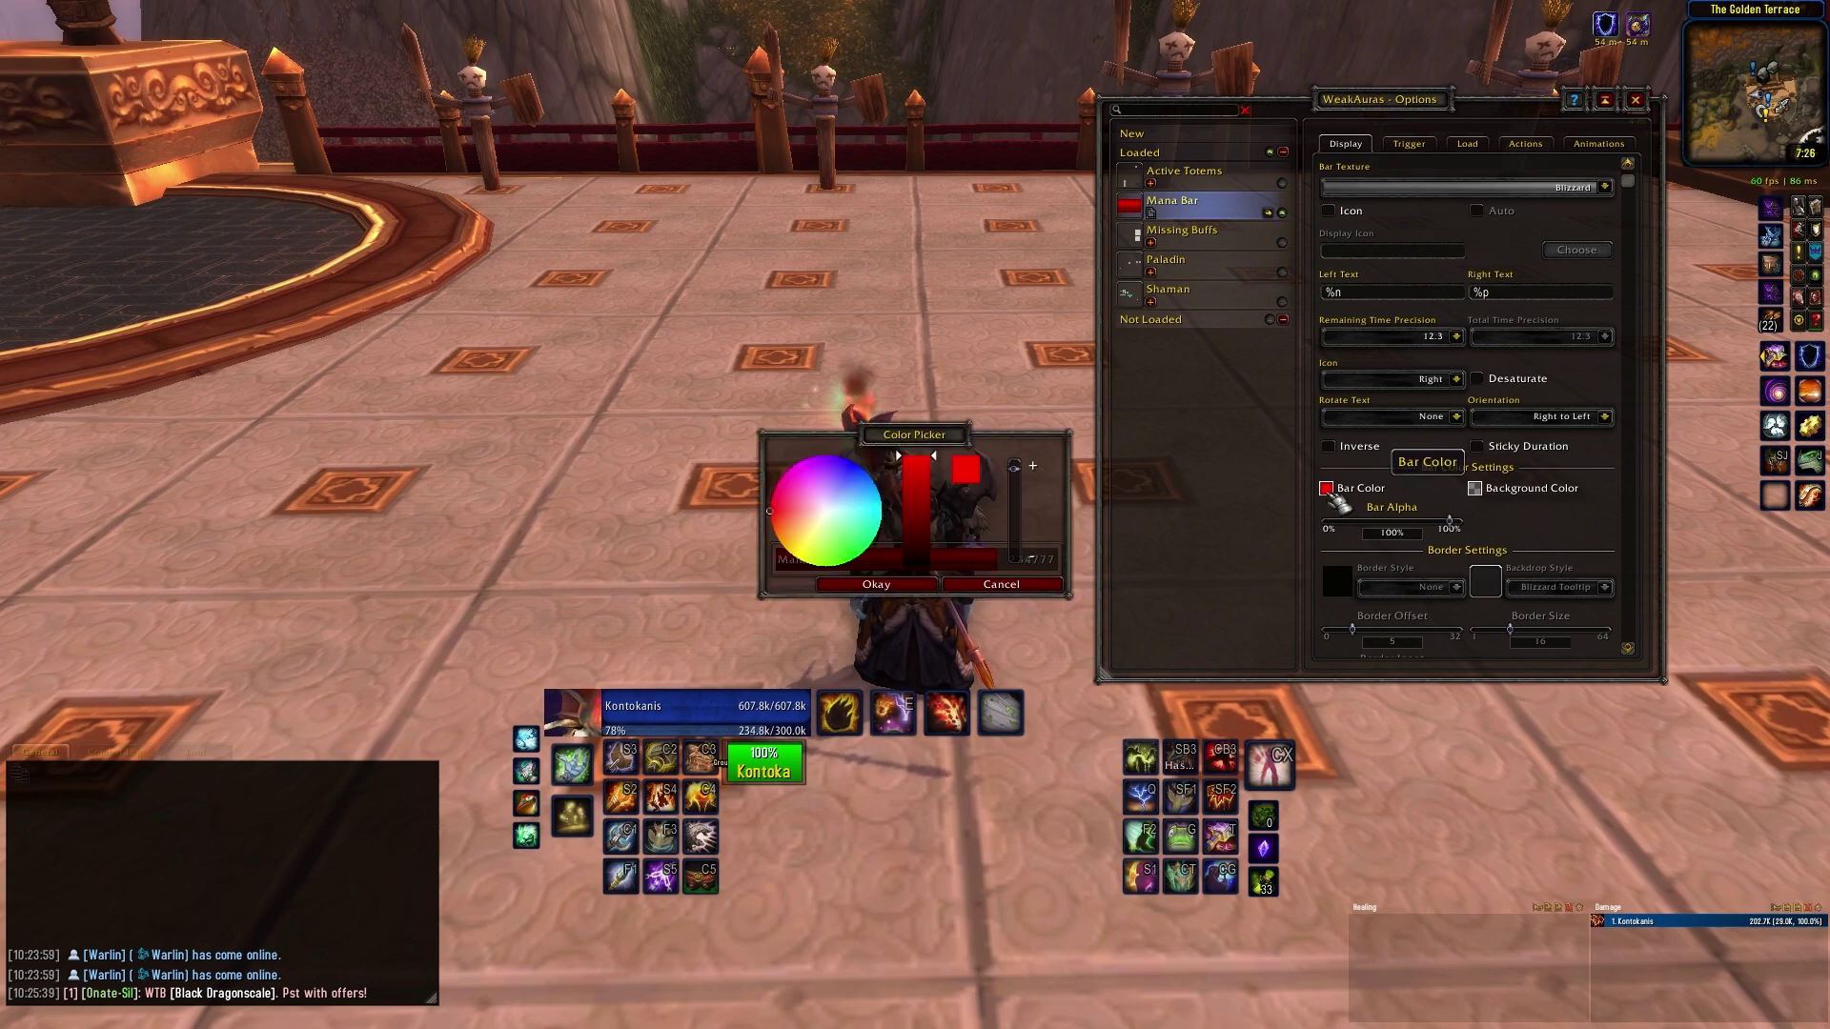
left_click(836, 492)
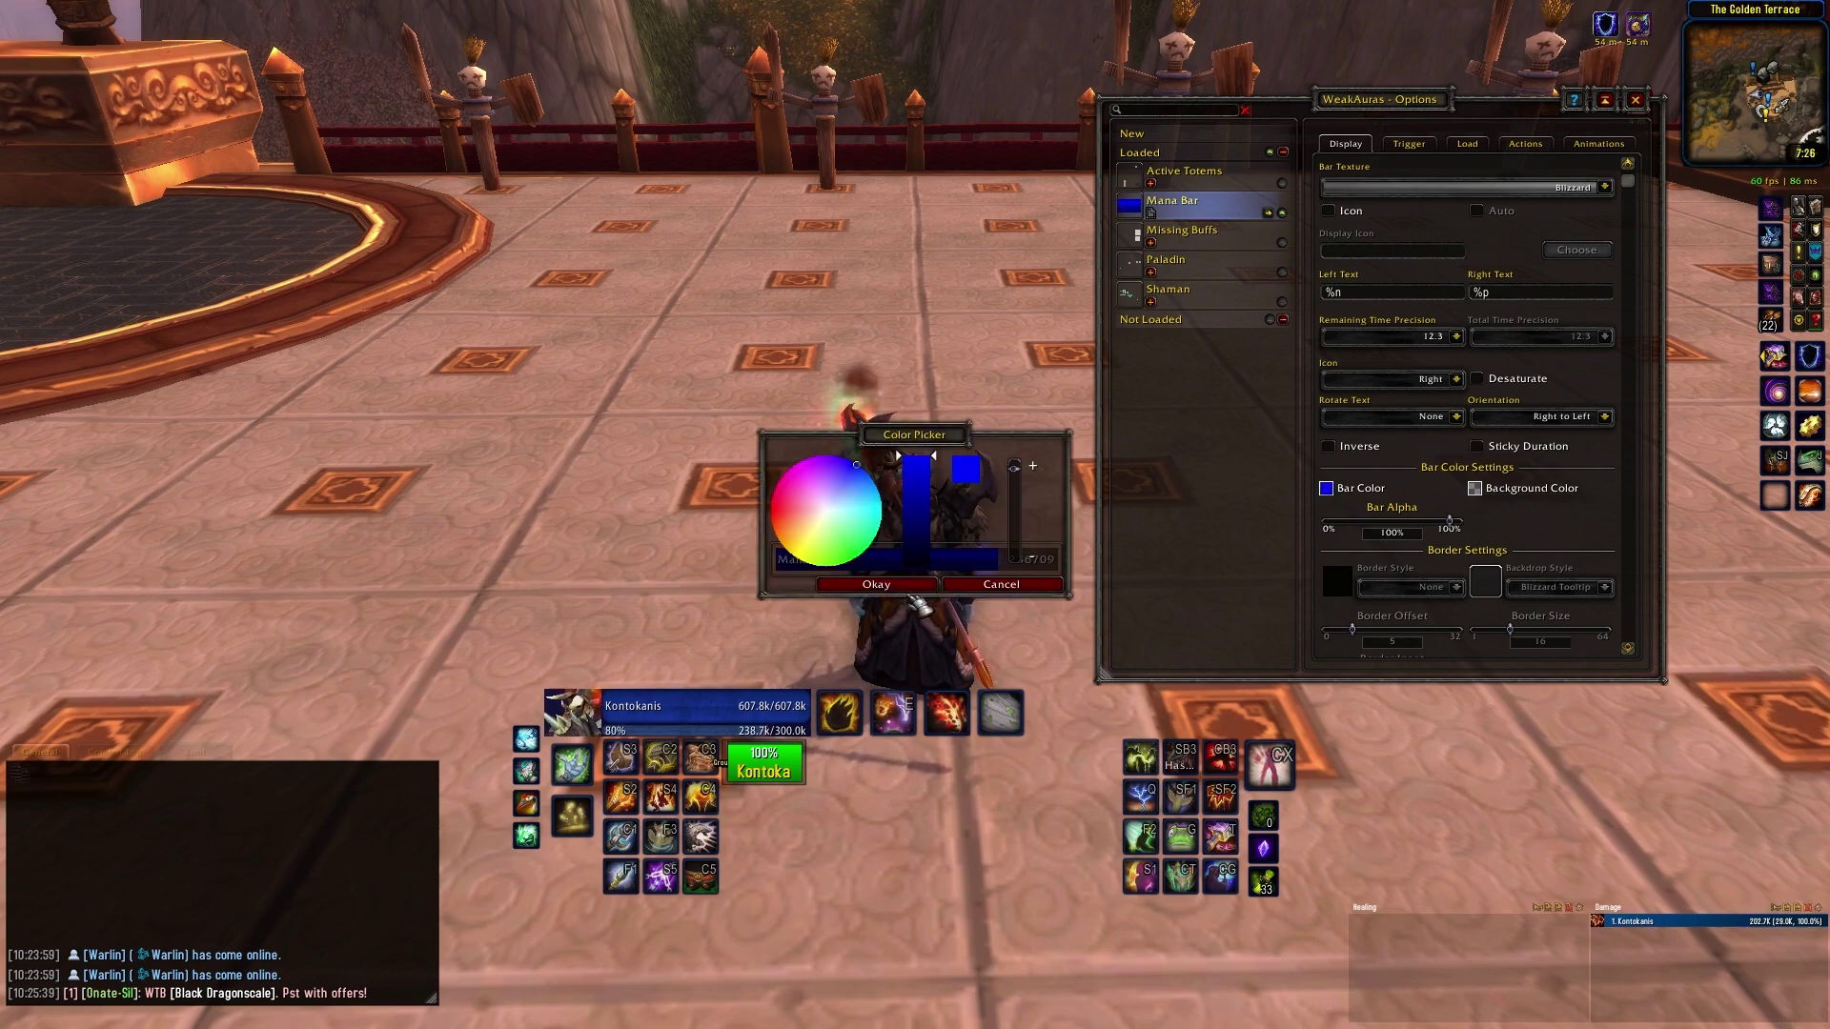
left_click(908, 586)
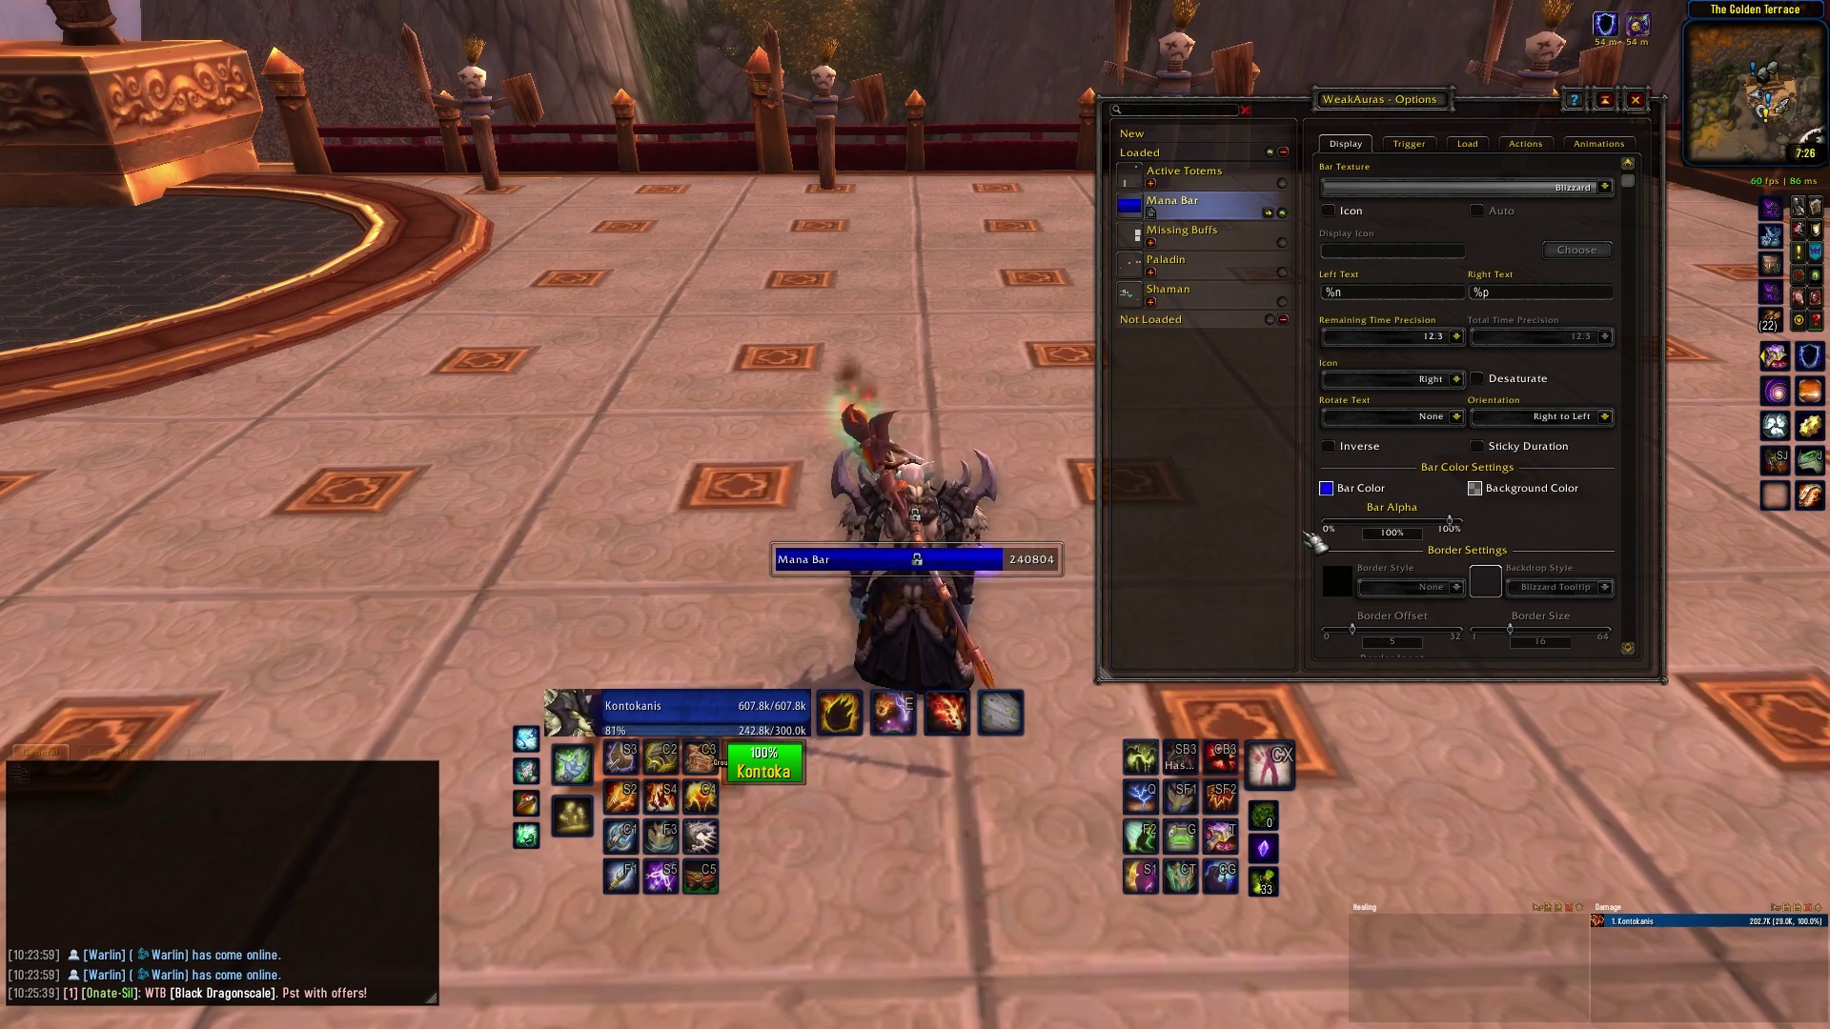
Give the Mana Bar the VuhDo - Flat bar texture
left_click(1605, 187)
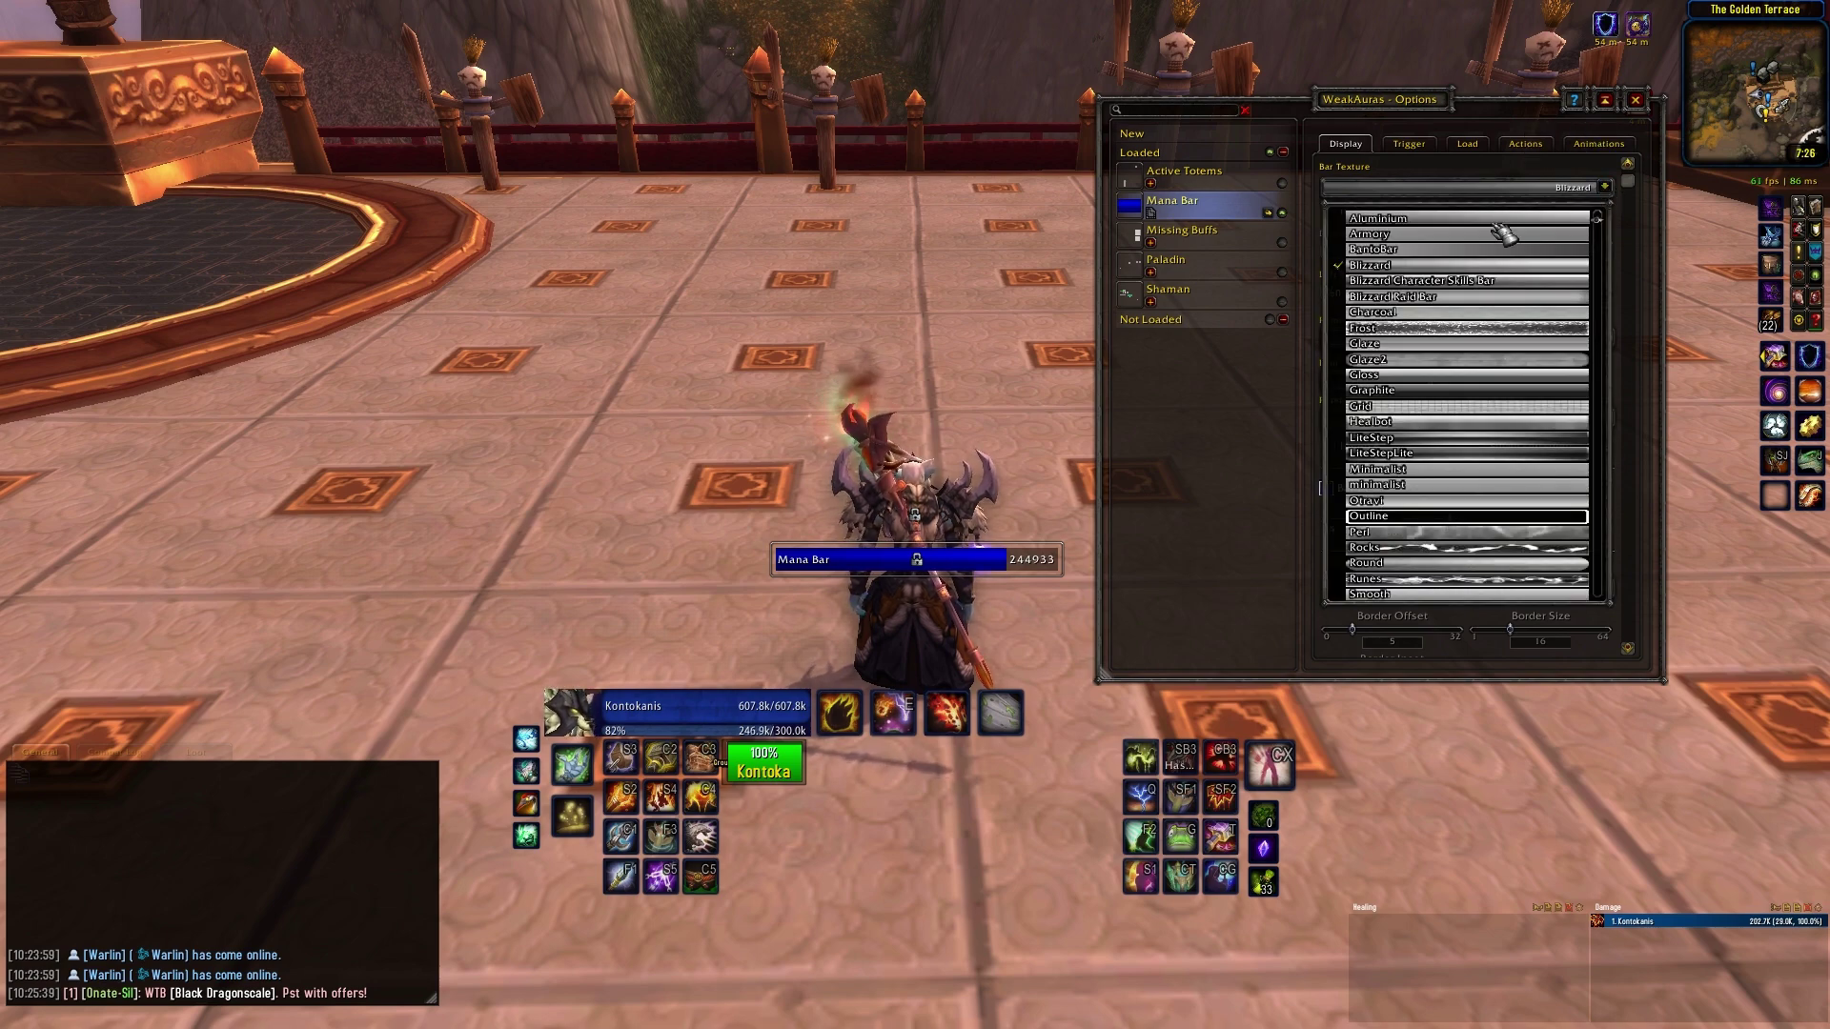
scroll(1439, 548, "down", 4)
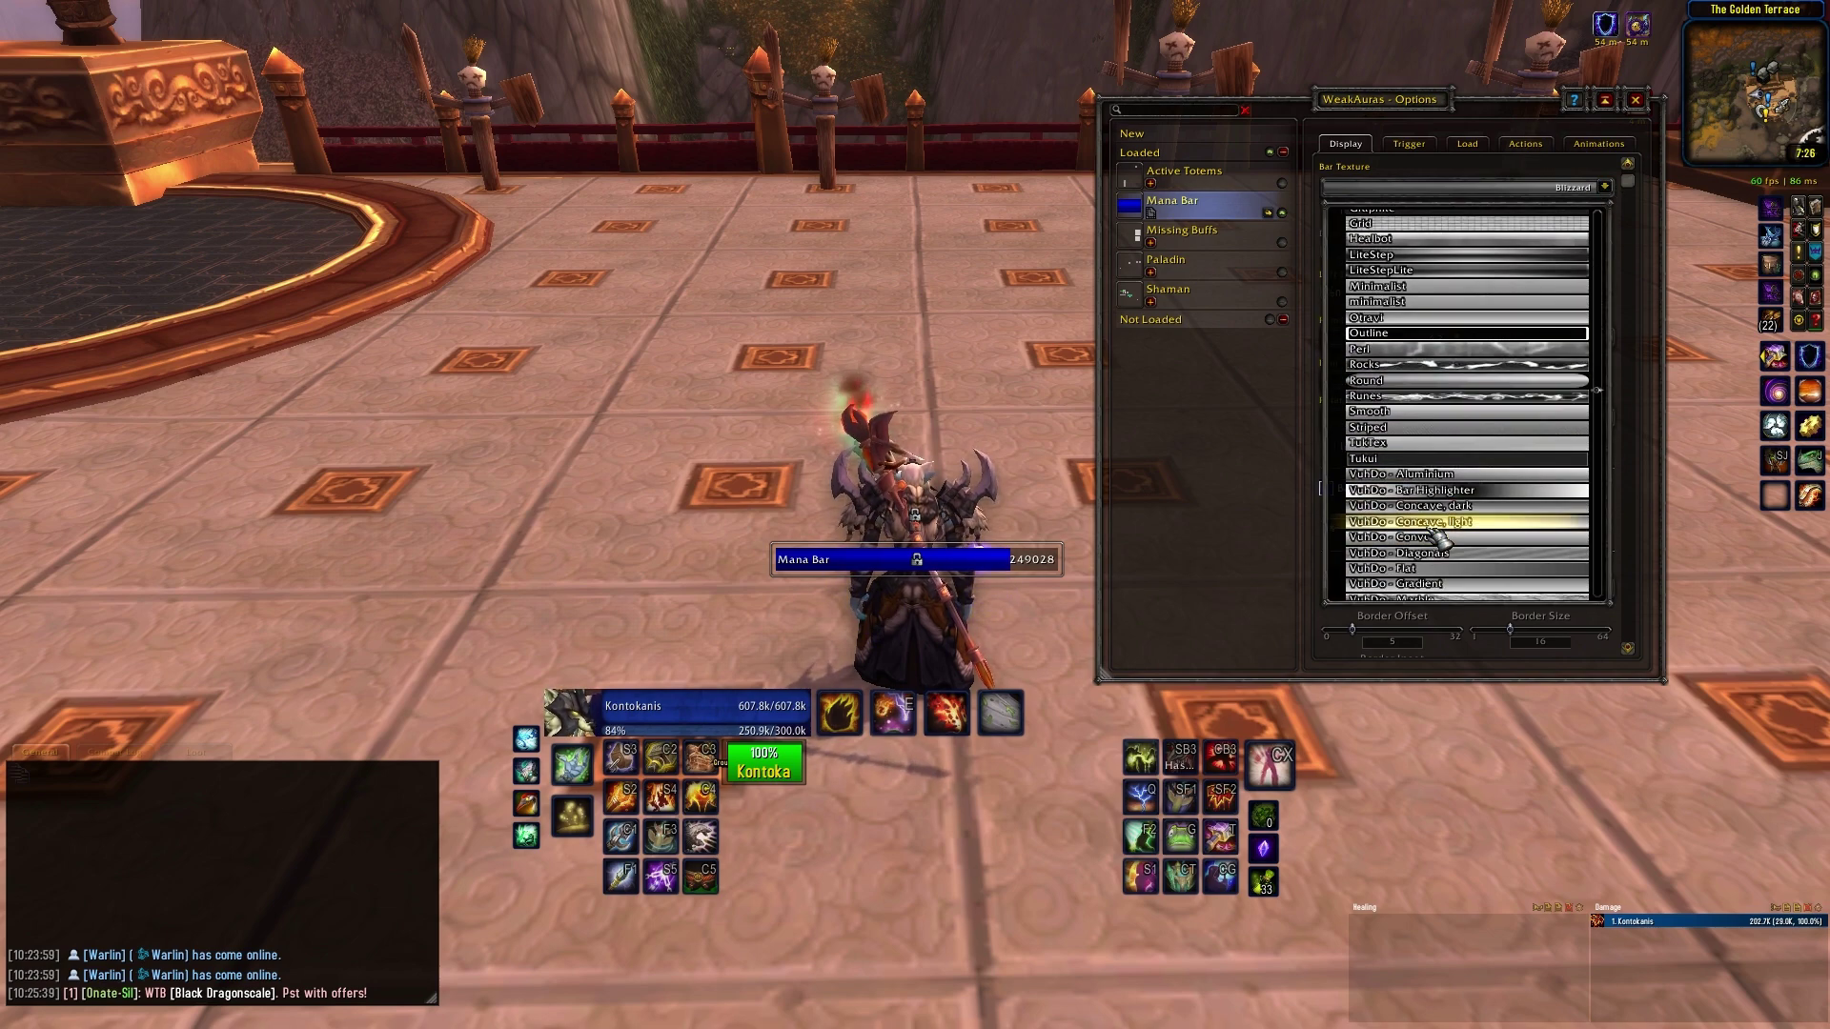
scroll(1438, 540, "down", 2)
left_click(1429, 503)
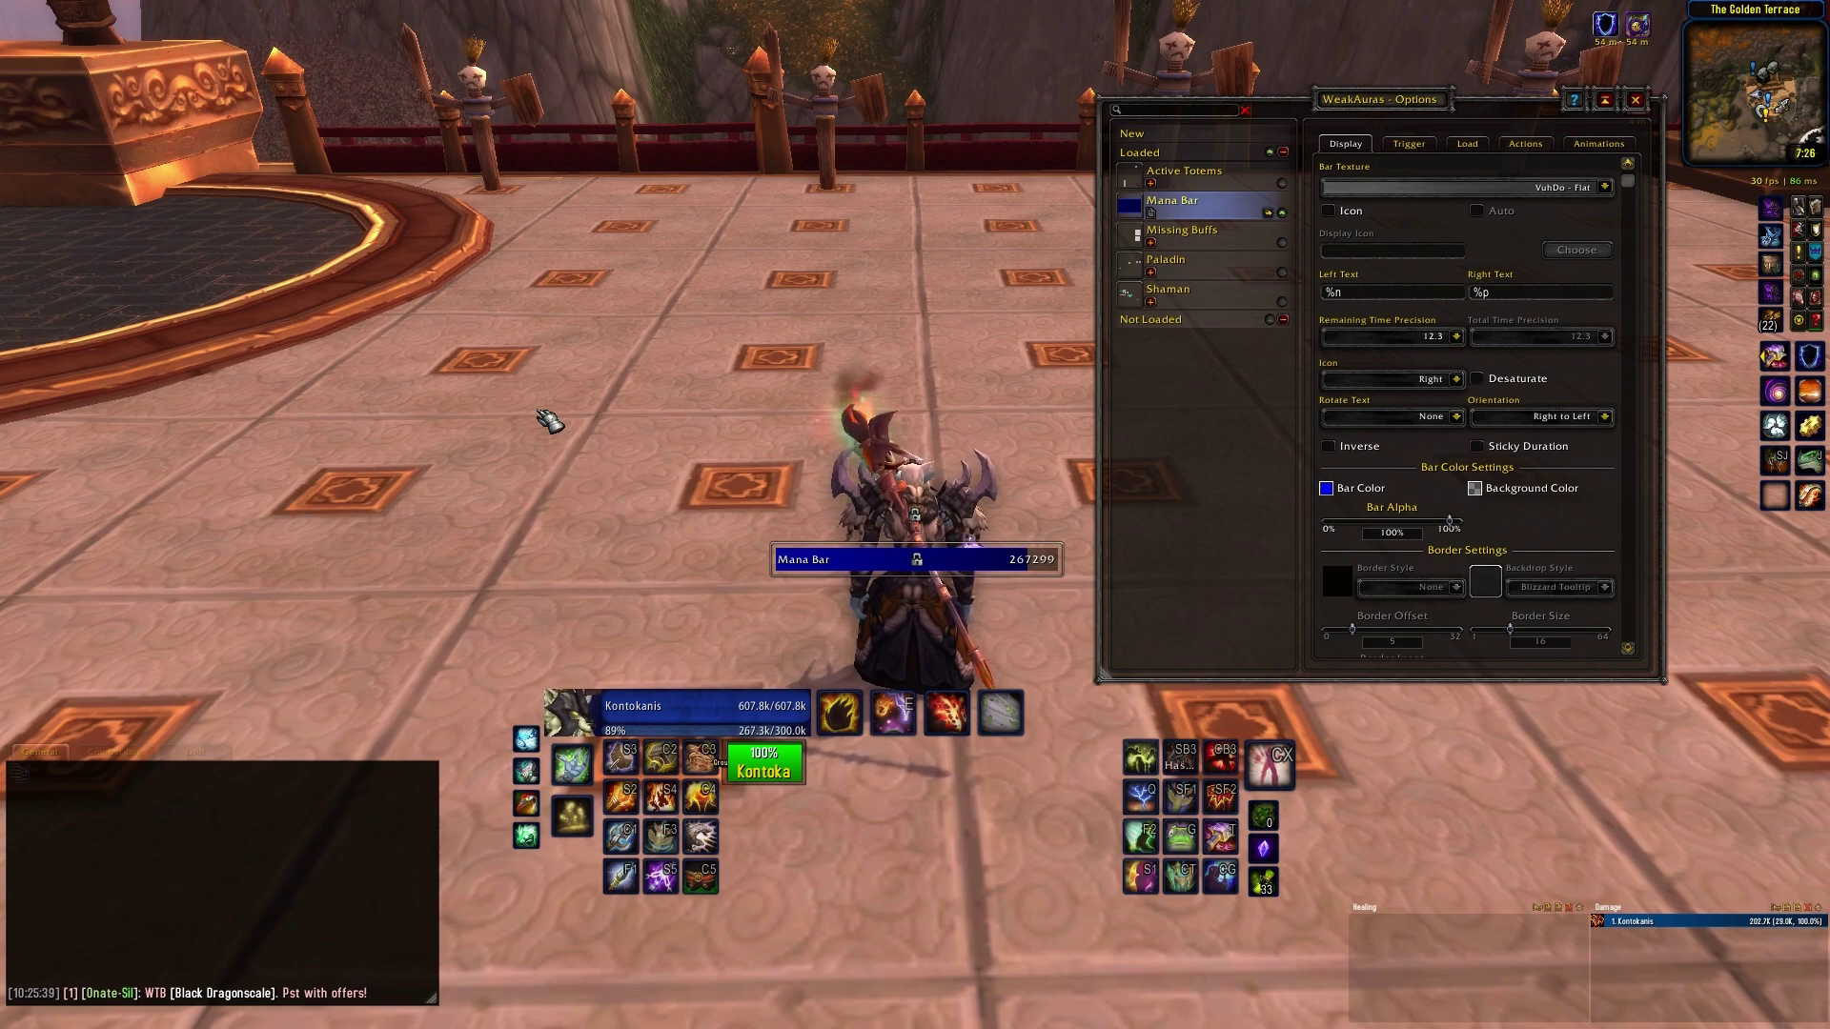
Set the bar's left text to MANA, trying a border with offset 11 before turning it off
left_click(1427, 293)
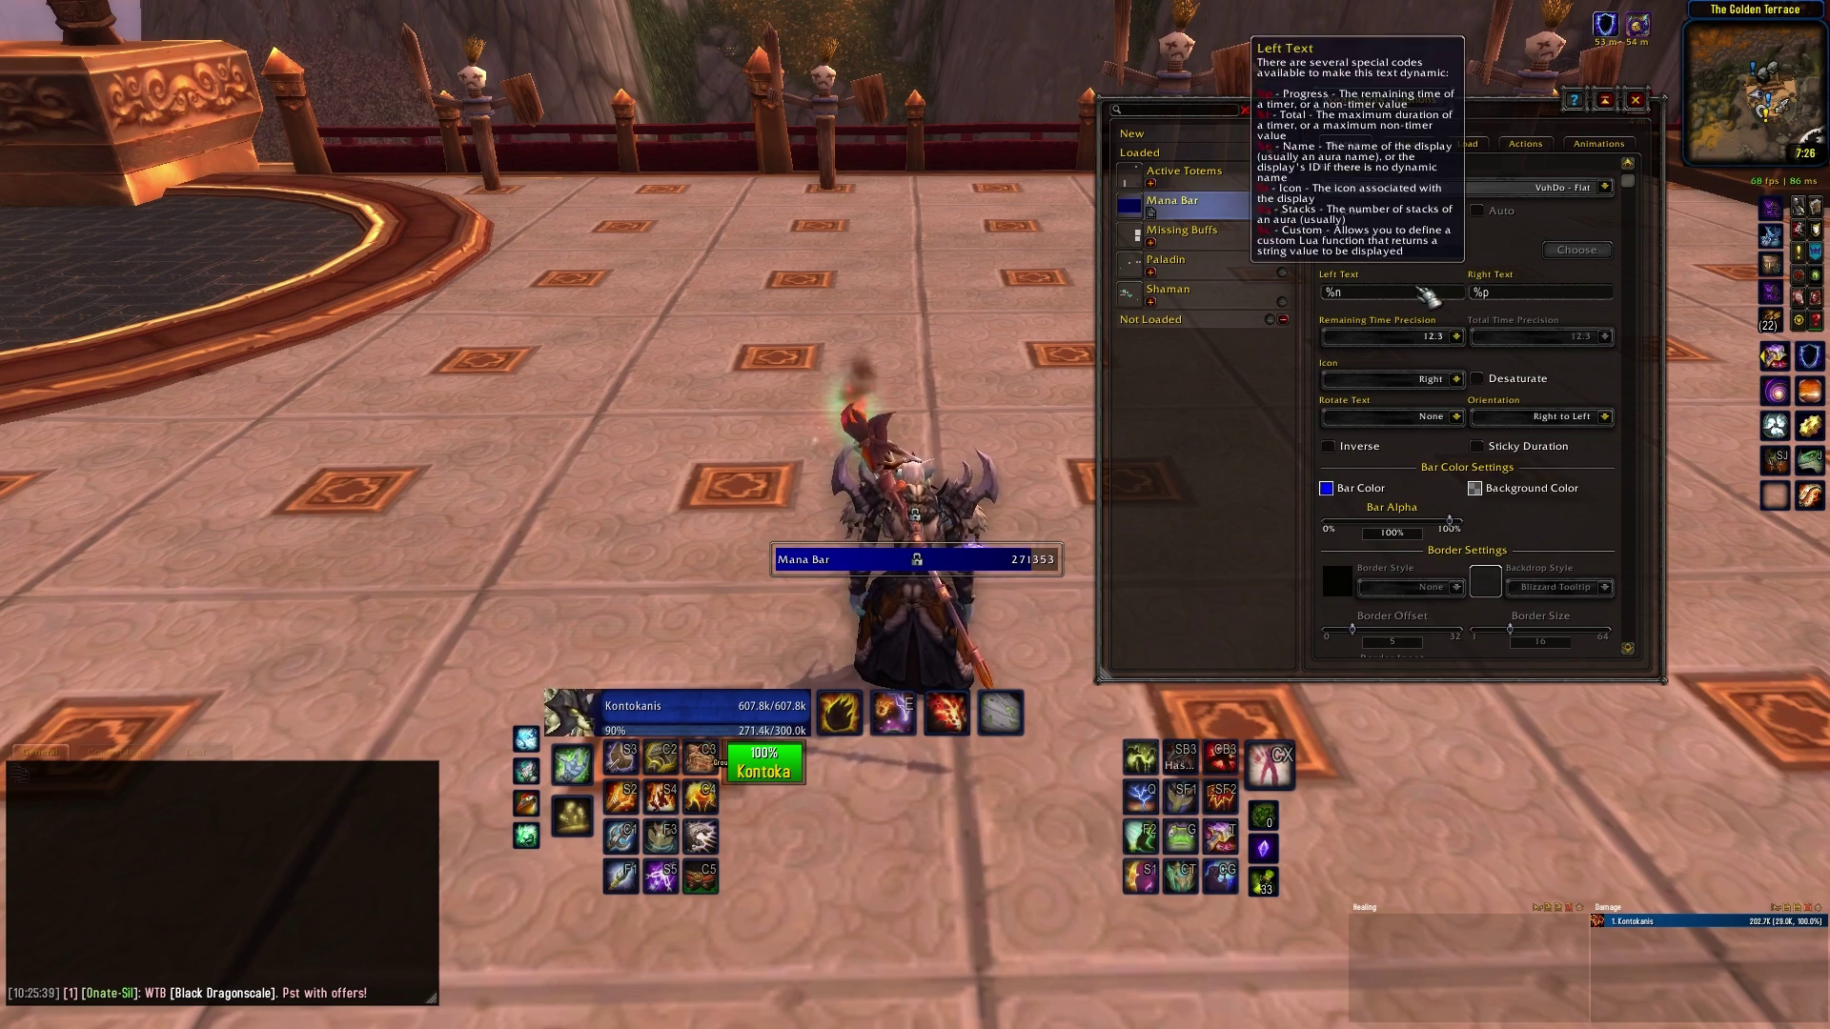
type("MANA")
key("Return")
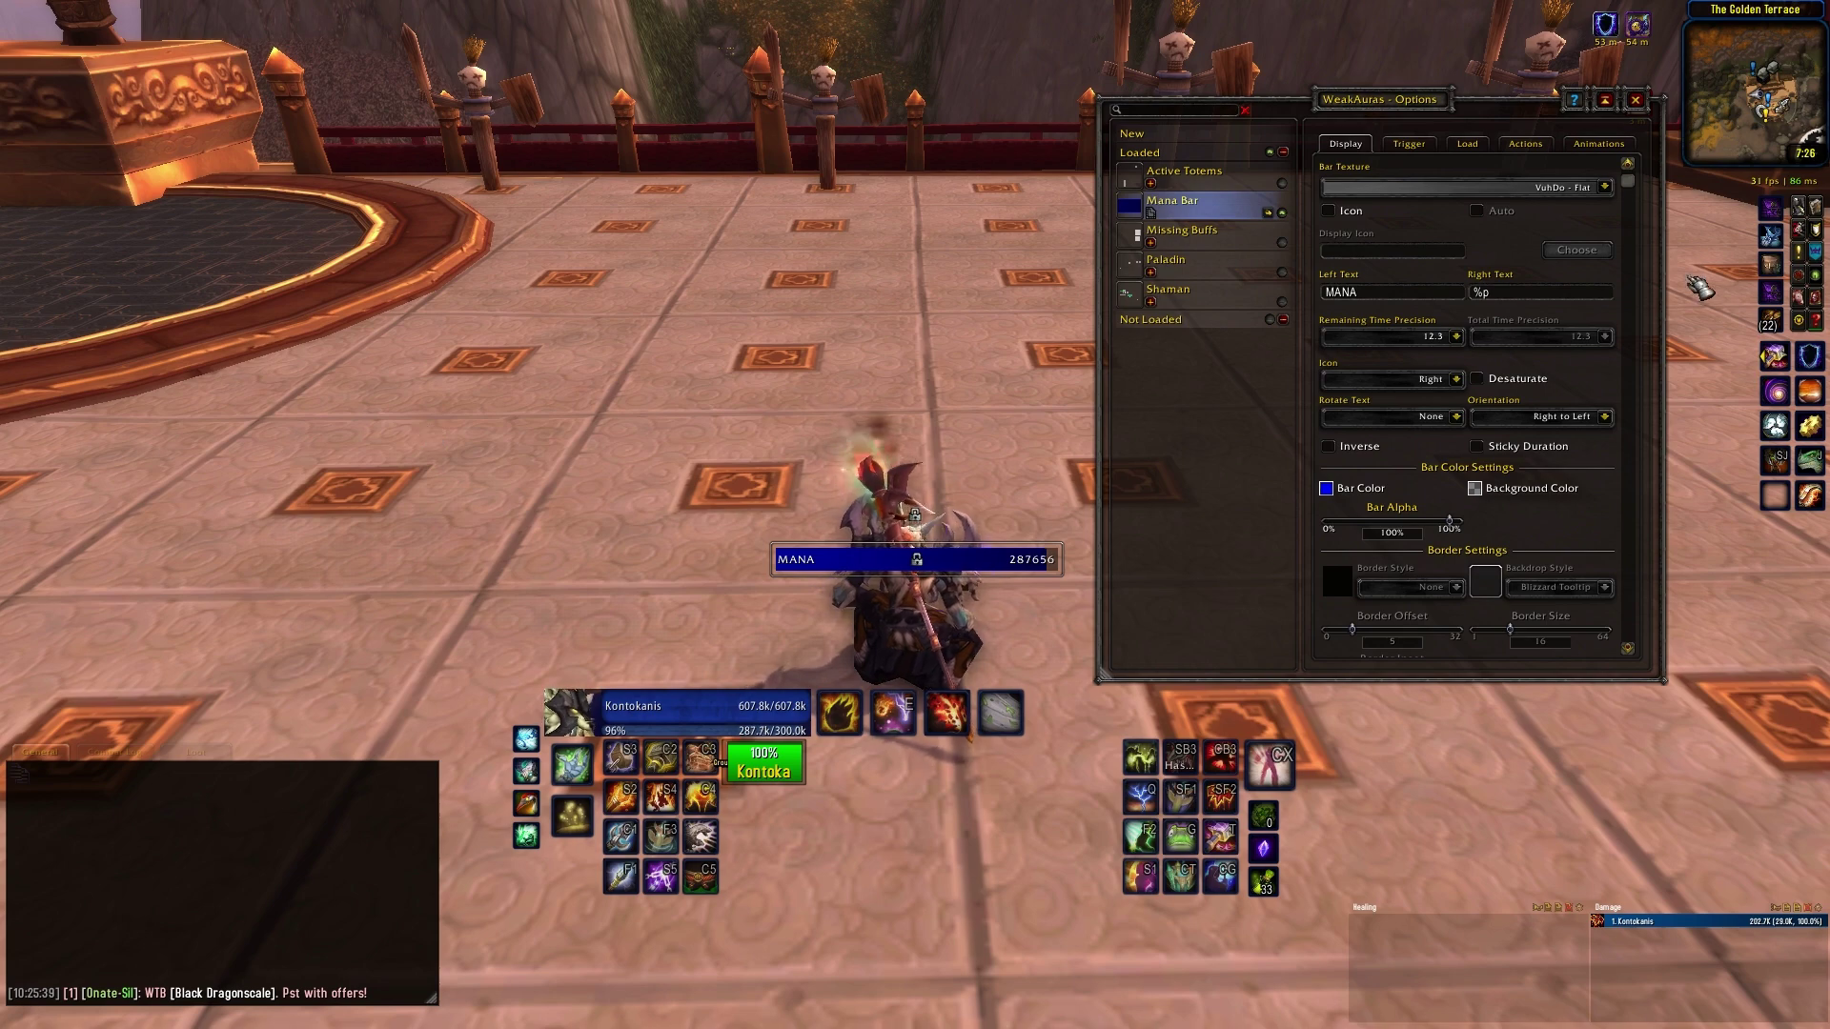
left_click_drag(1637, 190, 1629, 340)
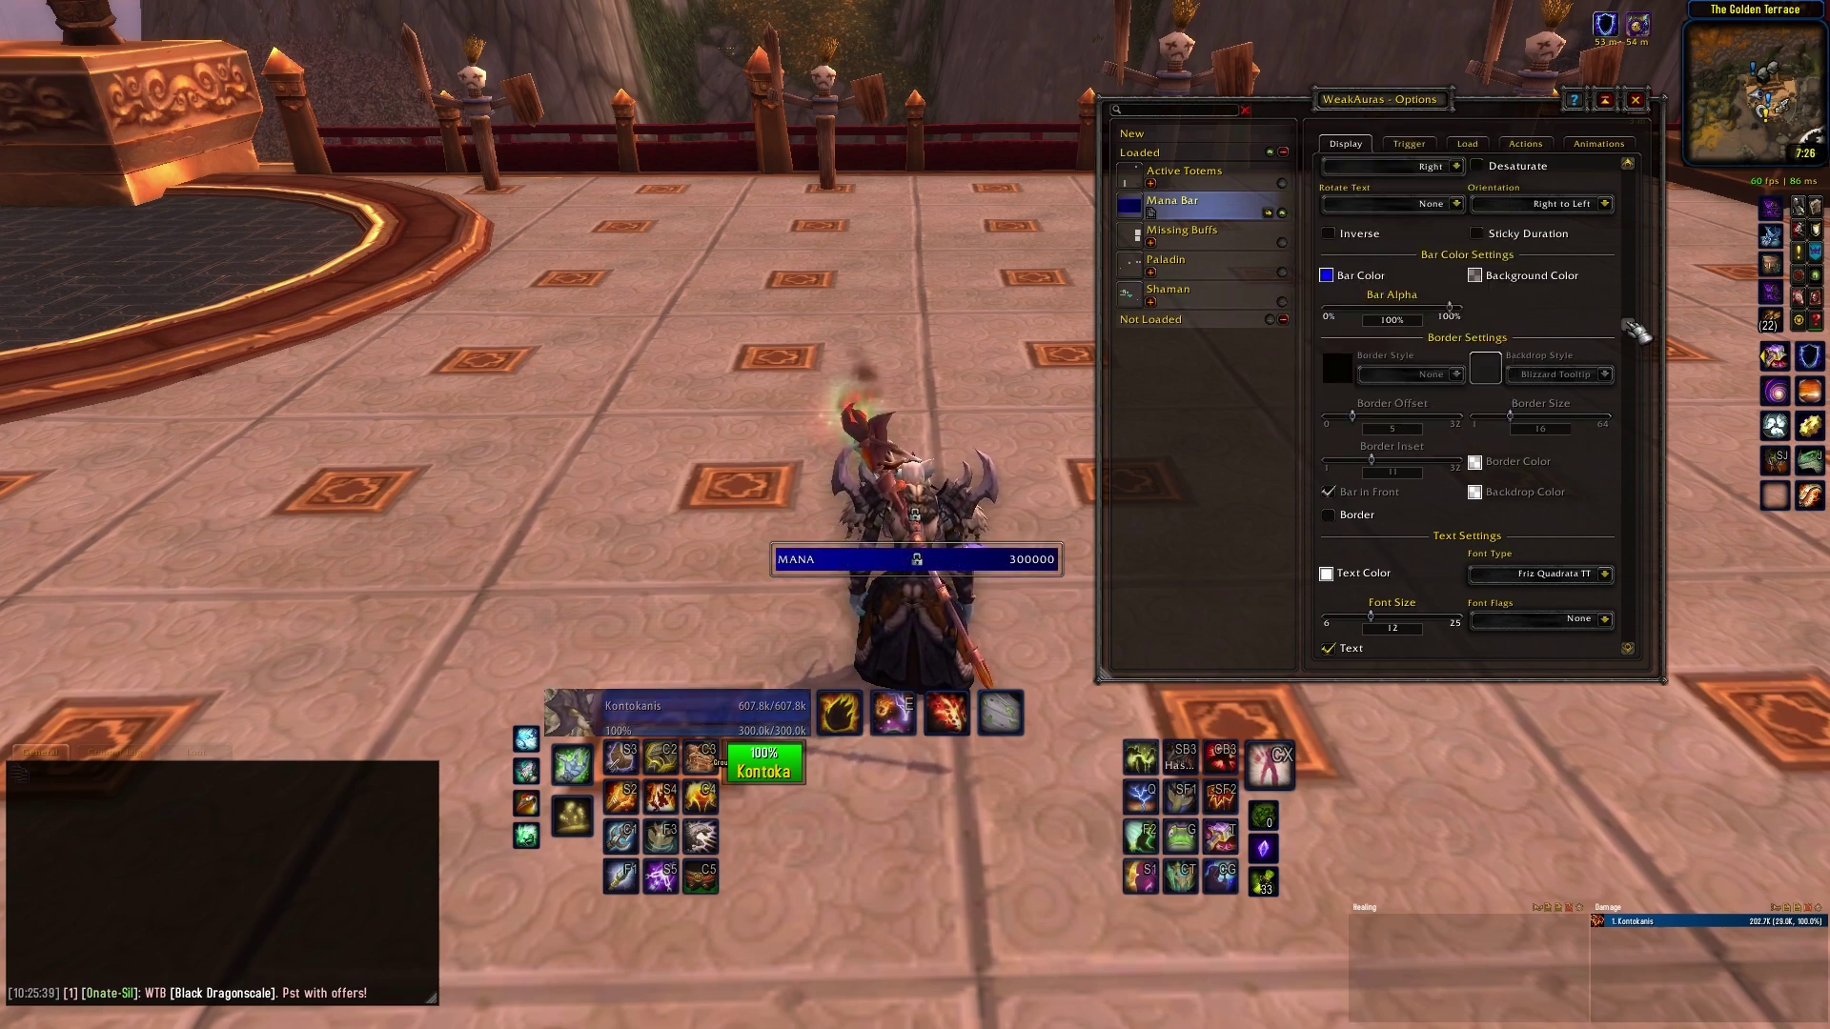
left_click(1330, 515)
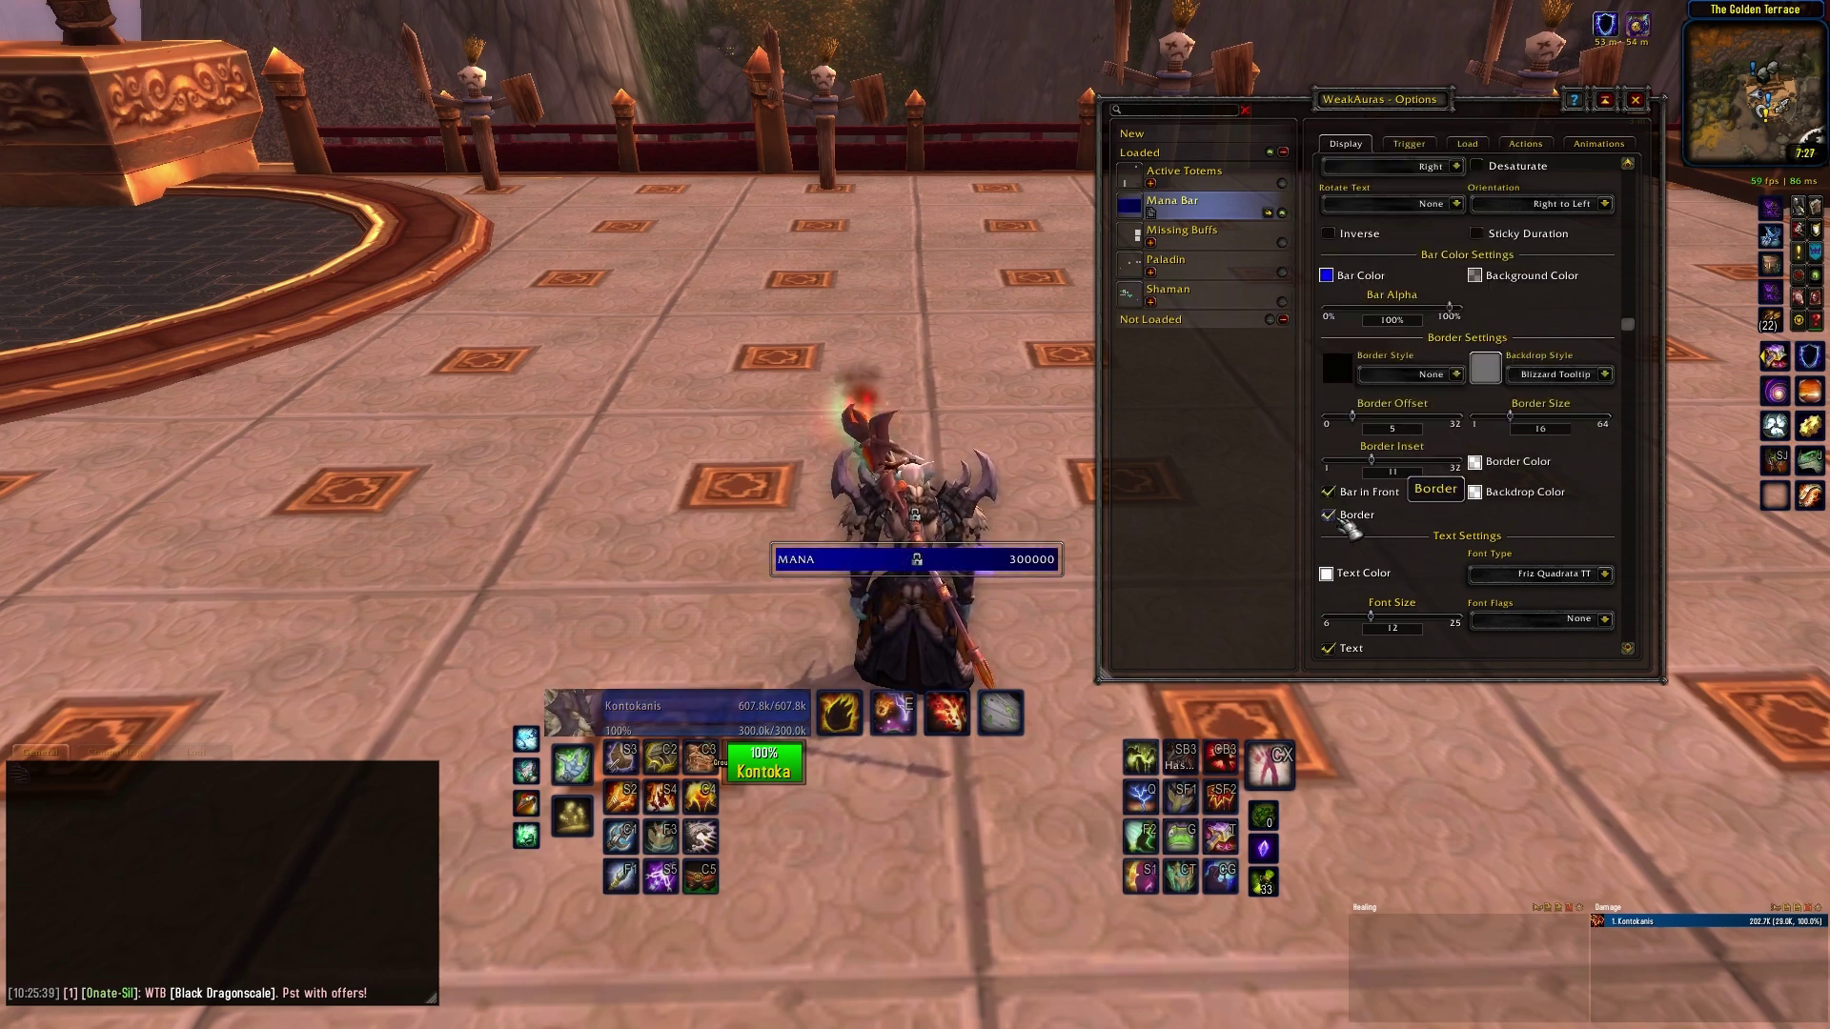
mouse_move(1349, 414)
left_mouse_down()
mouse_move(1413, 413)
mouse_move(1373, 412)
left_mouse_up()
left_click(1330, 516)
left_click_drag(1629, 326, 1632, 408)
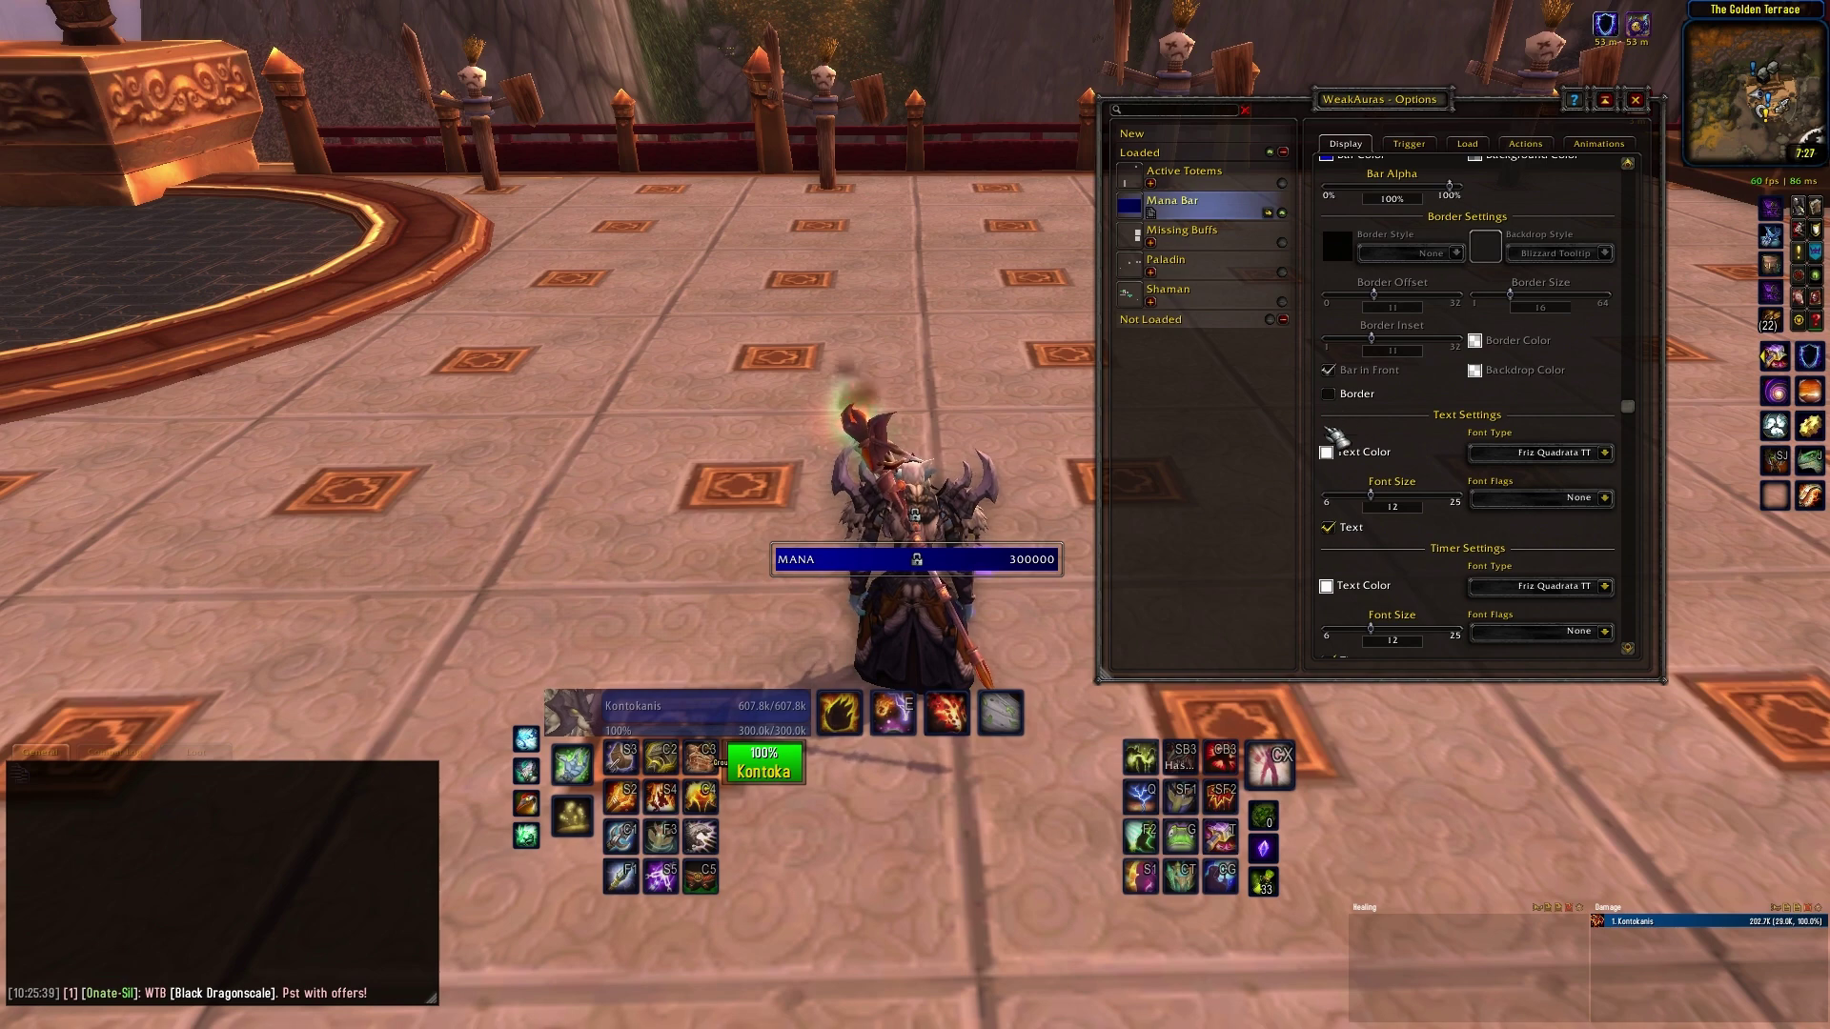
Set the MANA label's text colour to red
left_click(1325, 450)
left_click_drag(568, 374, 362, 353)
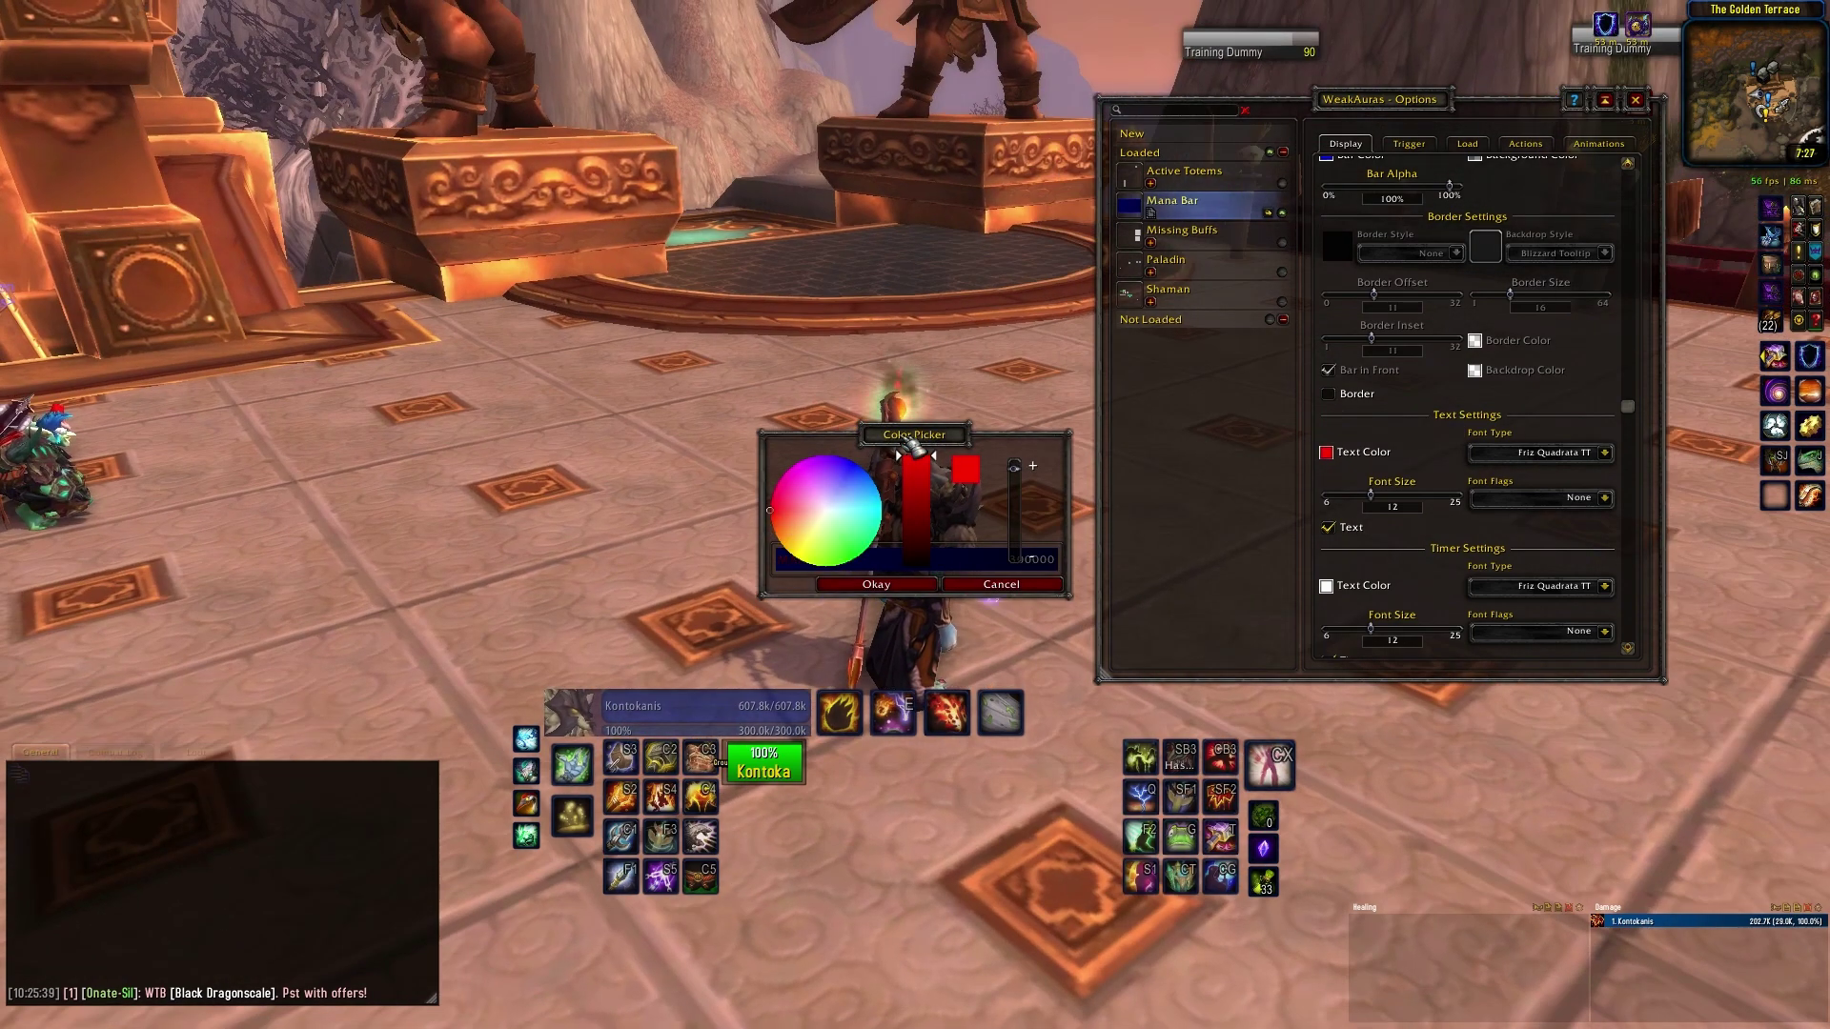
left_click_drag(962, 481, 930, 524)
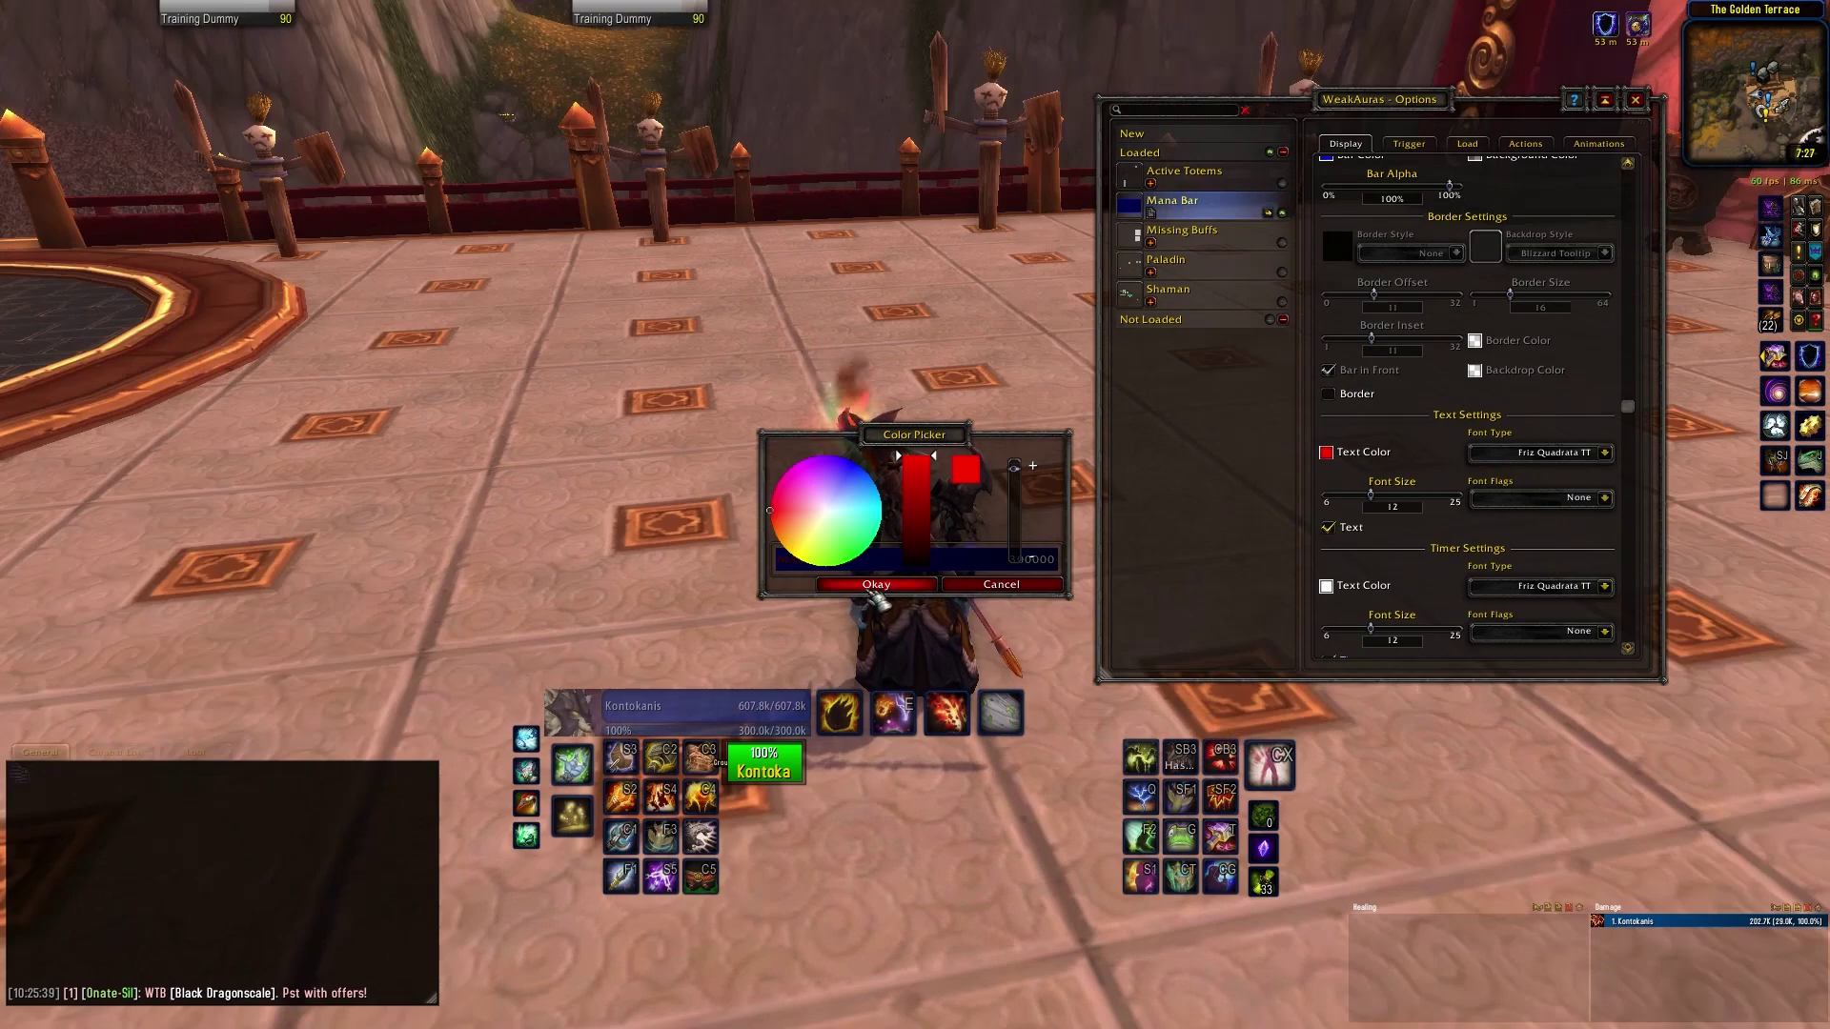
left_click(874, 584)
key("a")
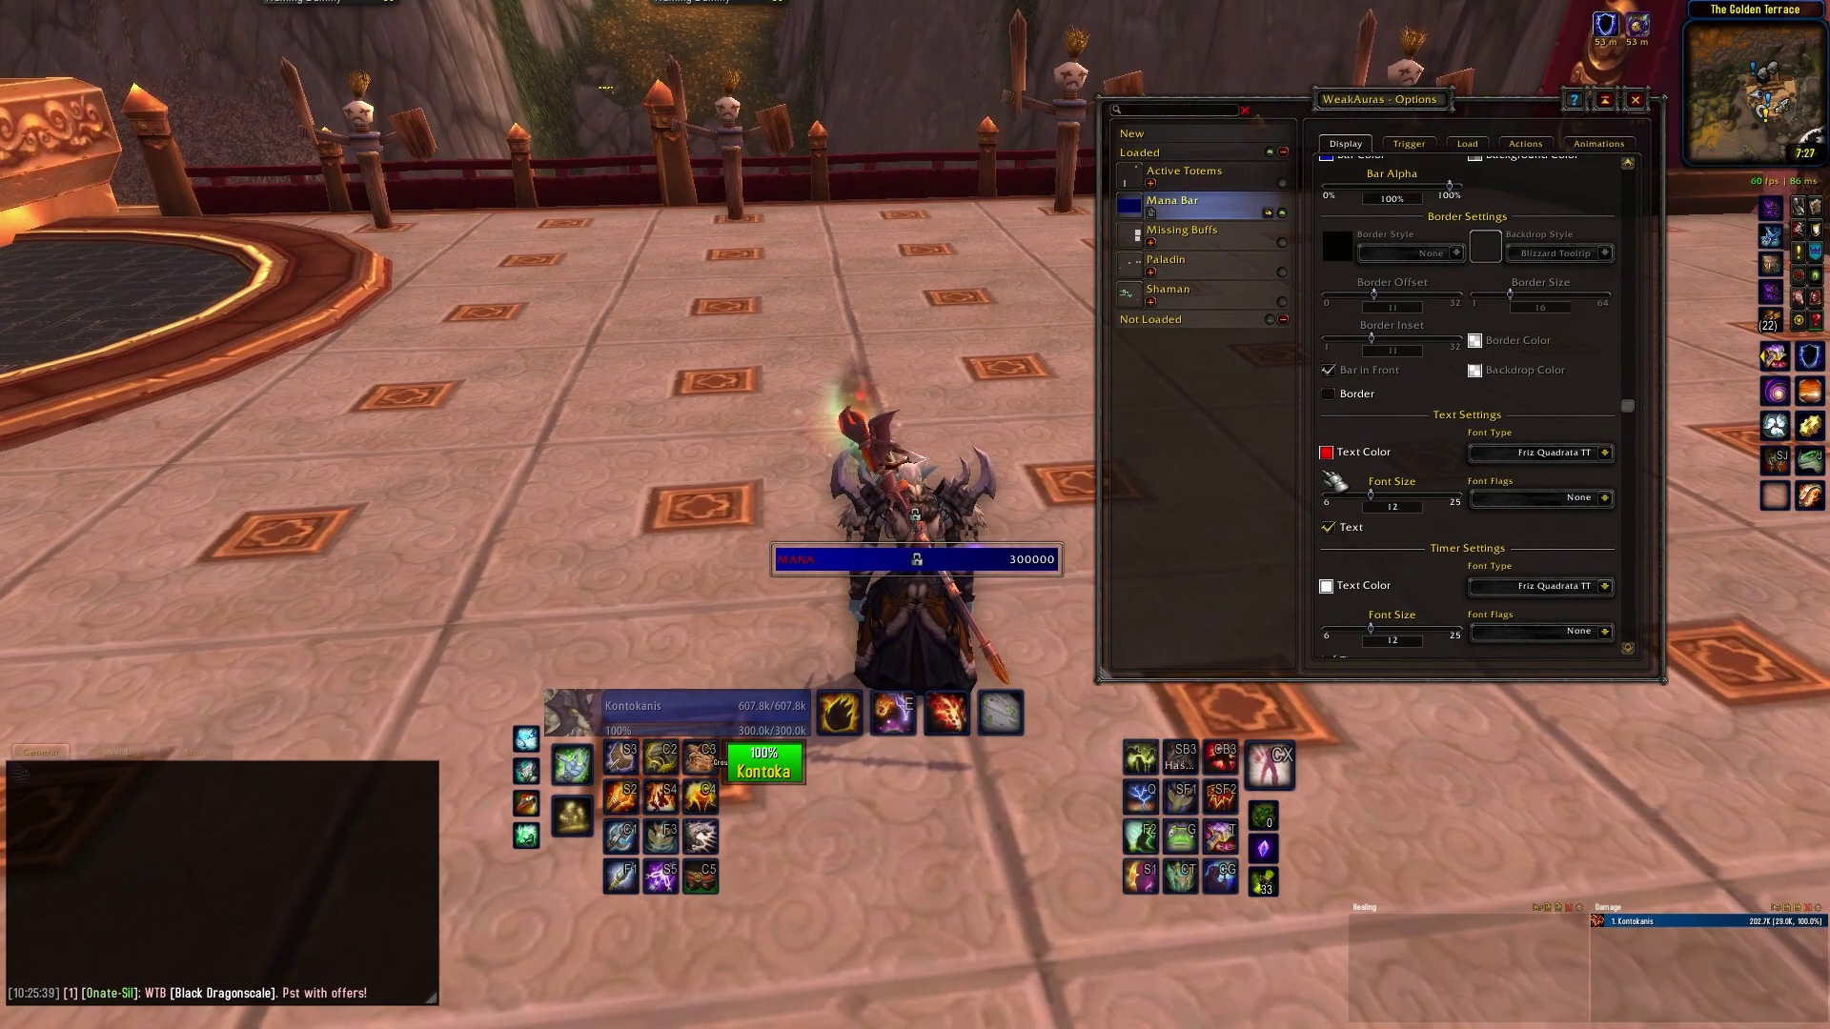
left_click(1325, 452)
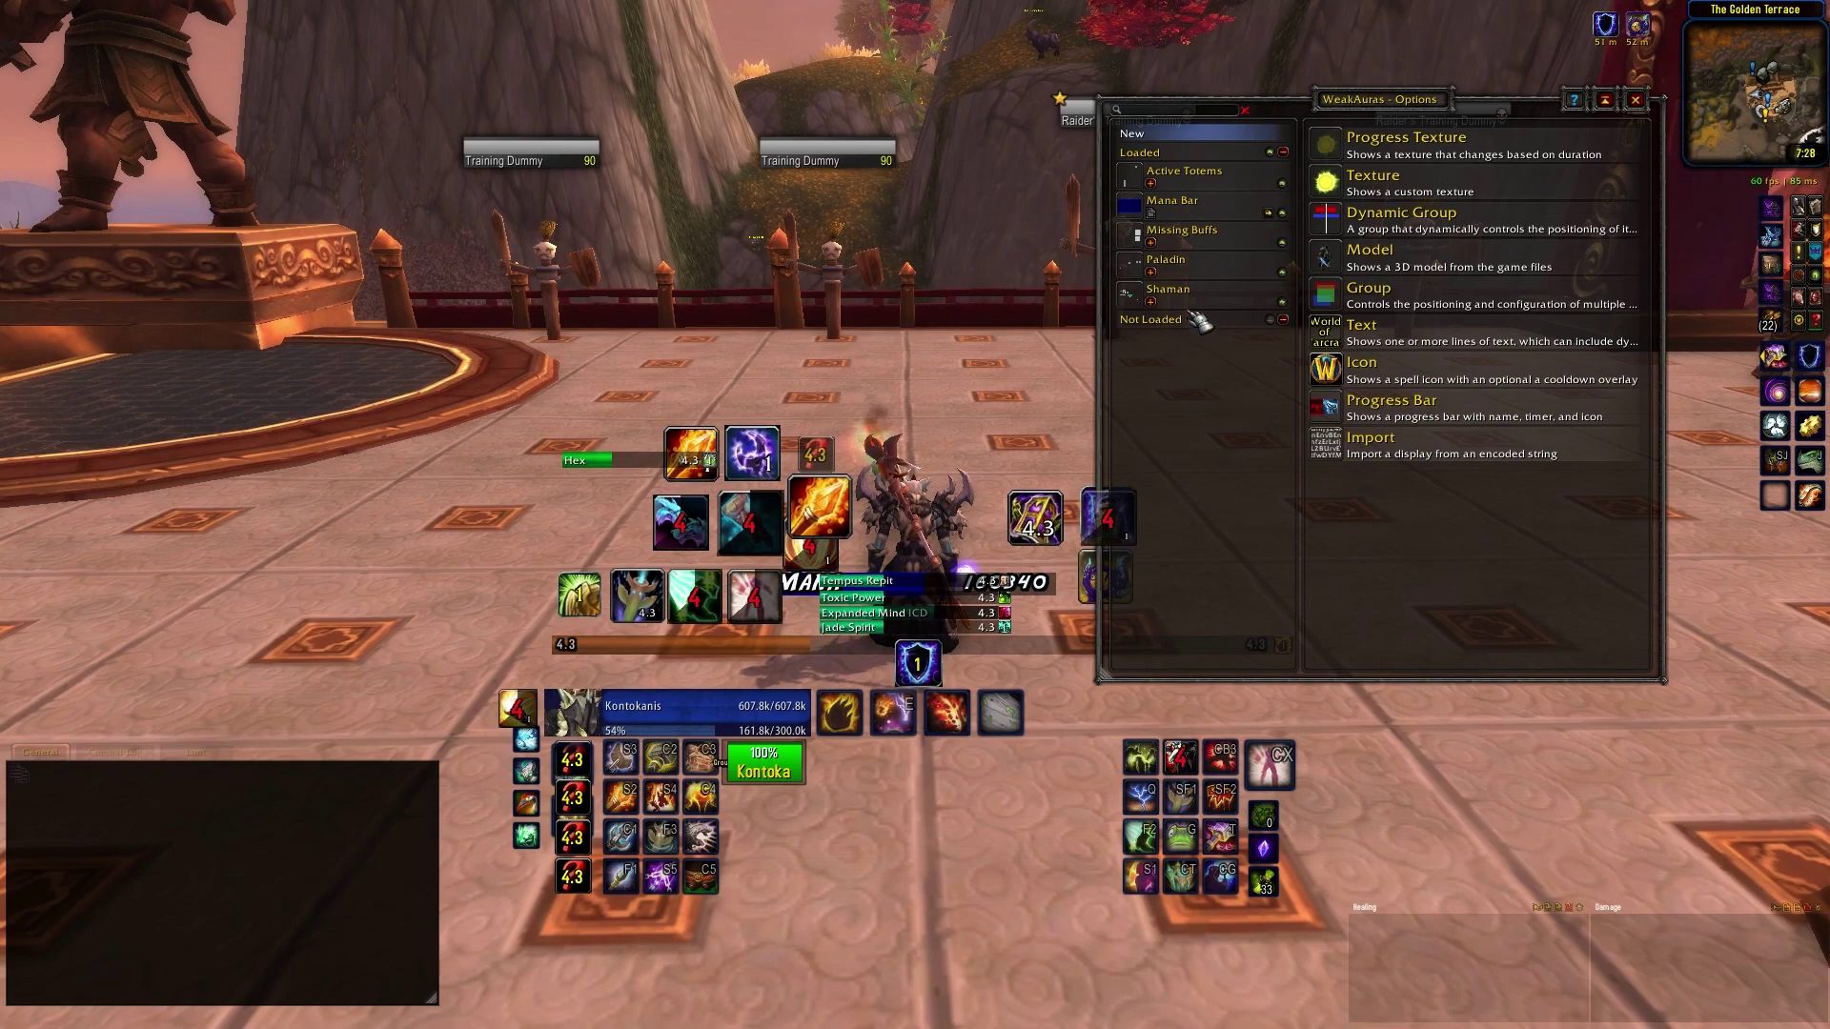
Create an icon aura named Cooldown: Shamanistic Rage and place it left of the character
left_click(1393, 385)
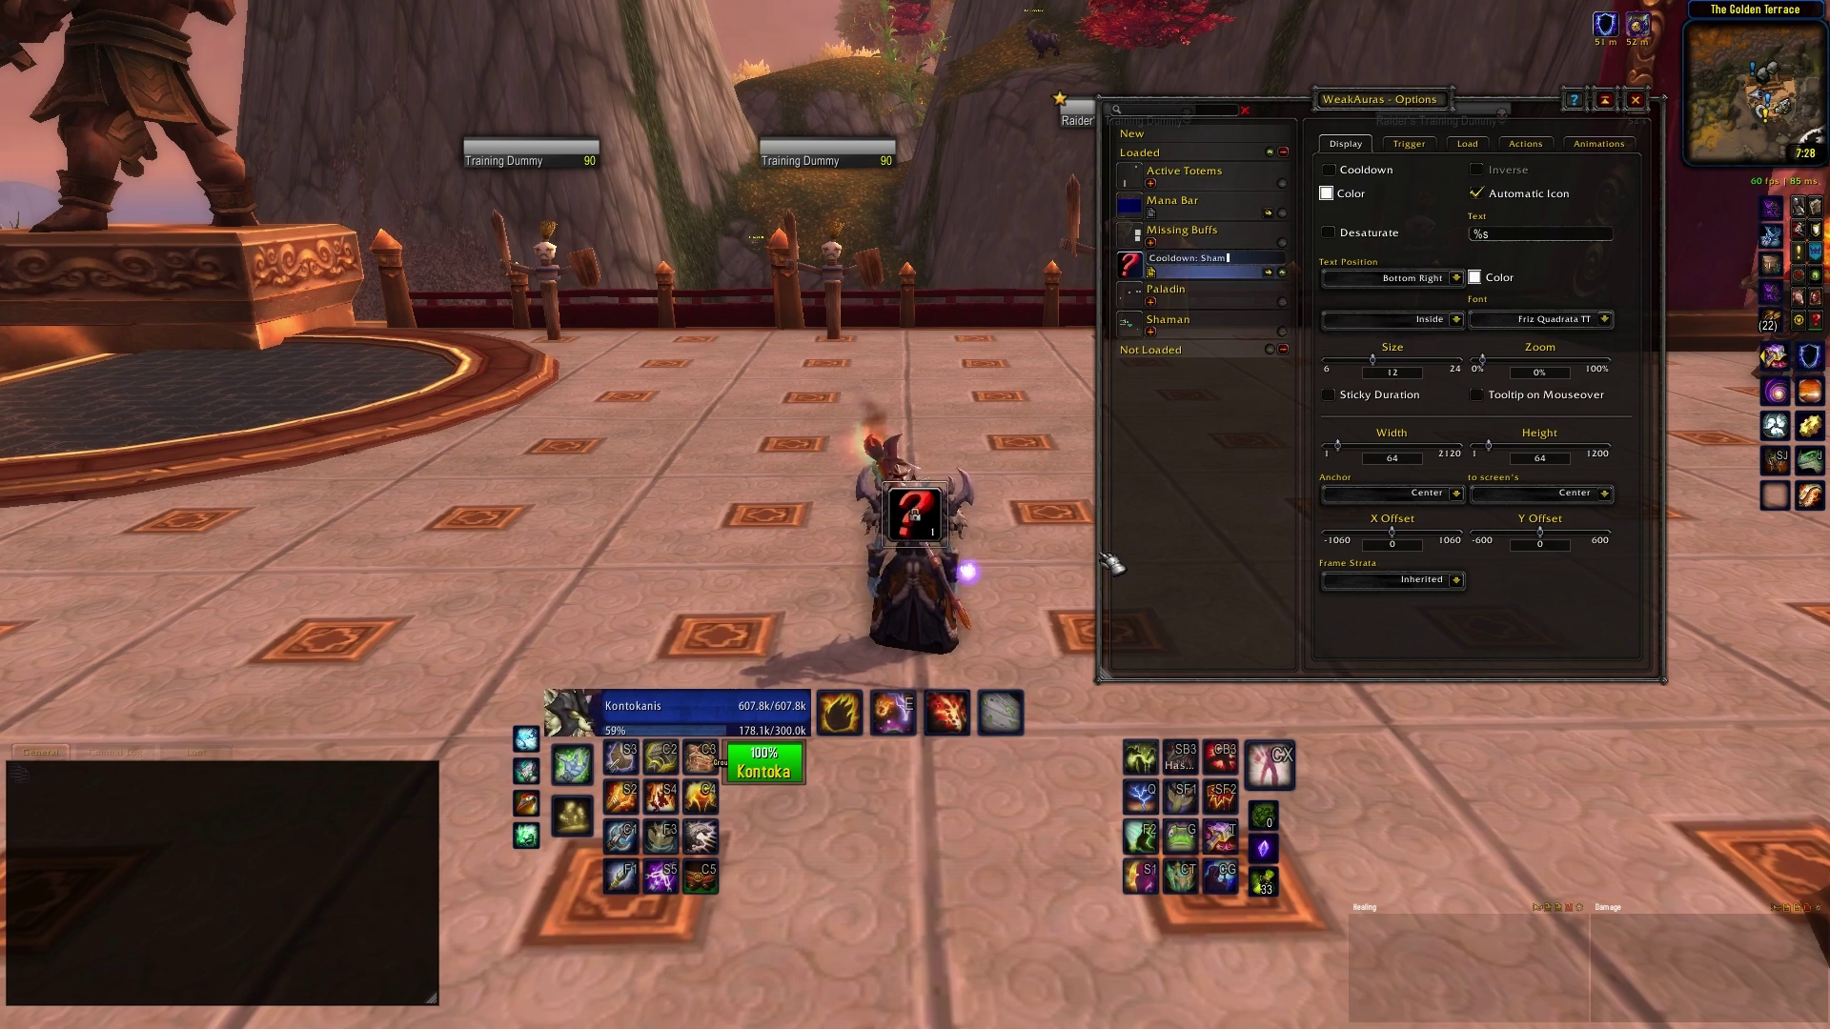
key("Return")
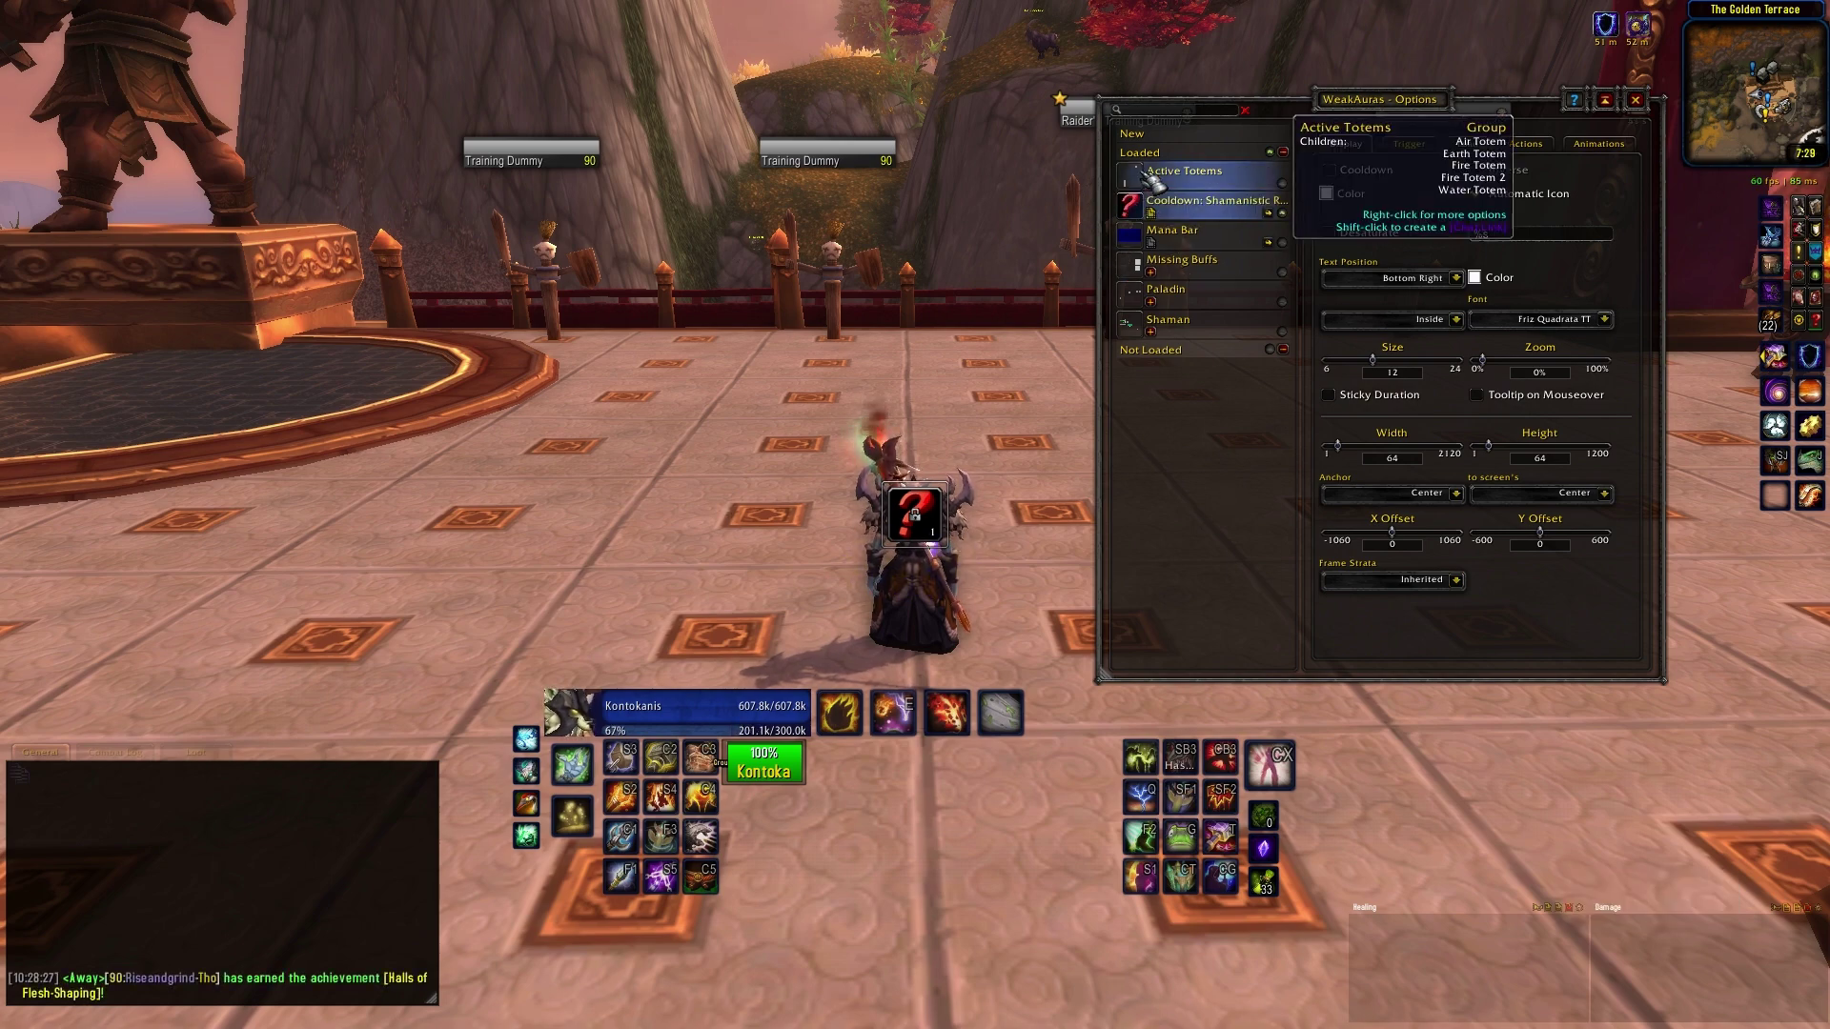
left_click(1272, 153)
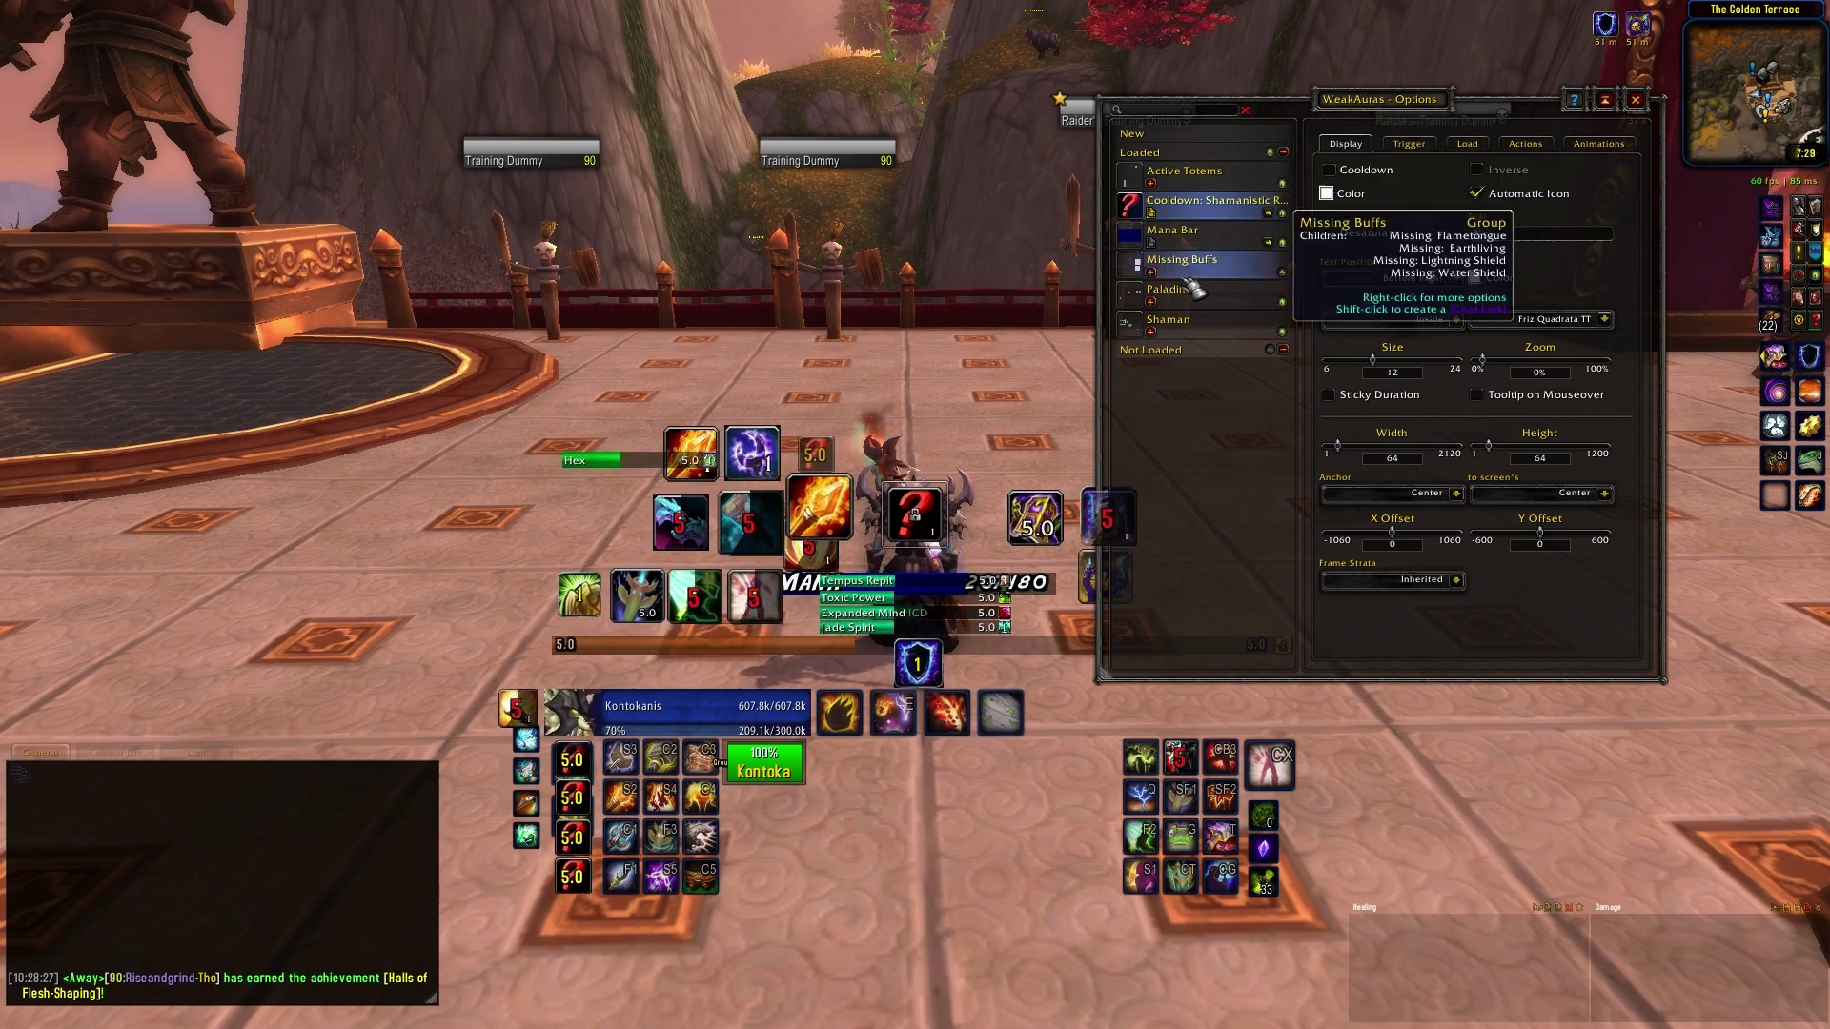
left_click_drag(913, 518, 623, 535)
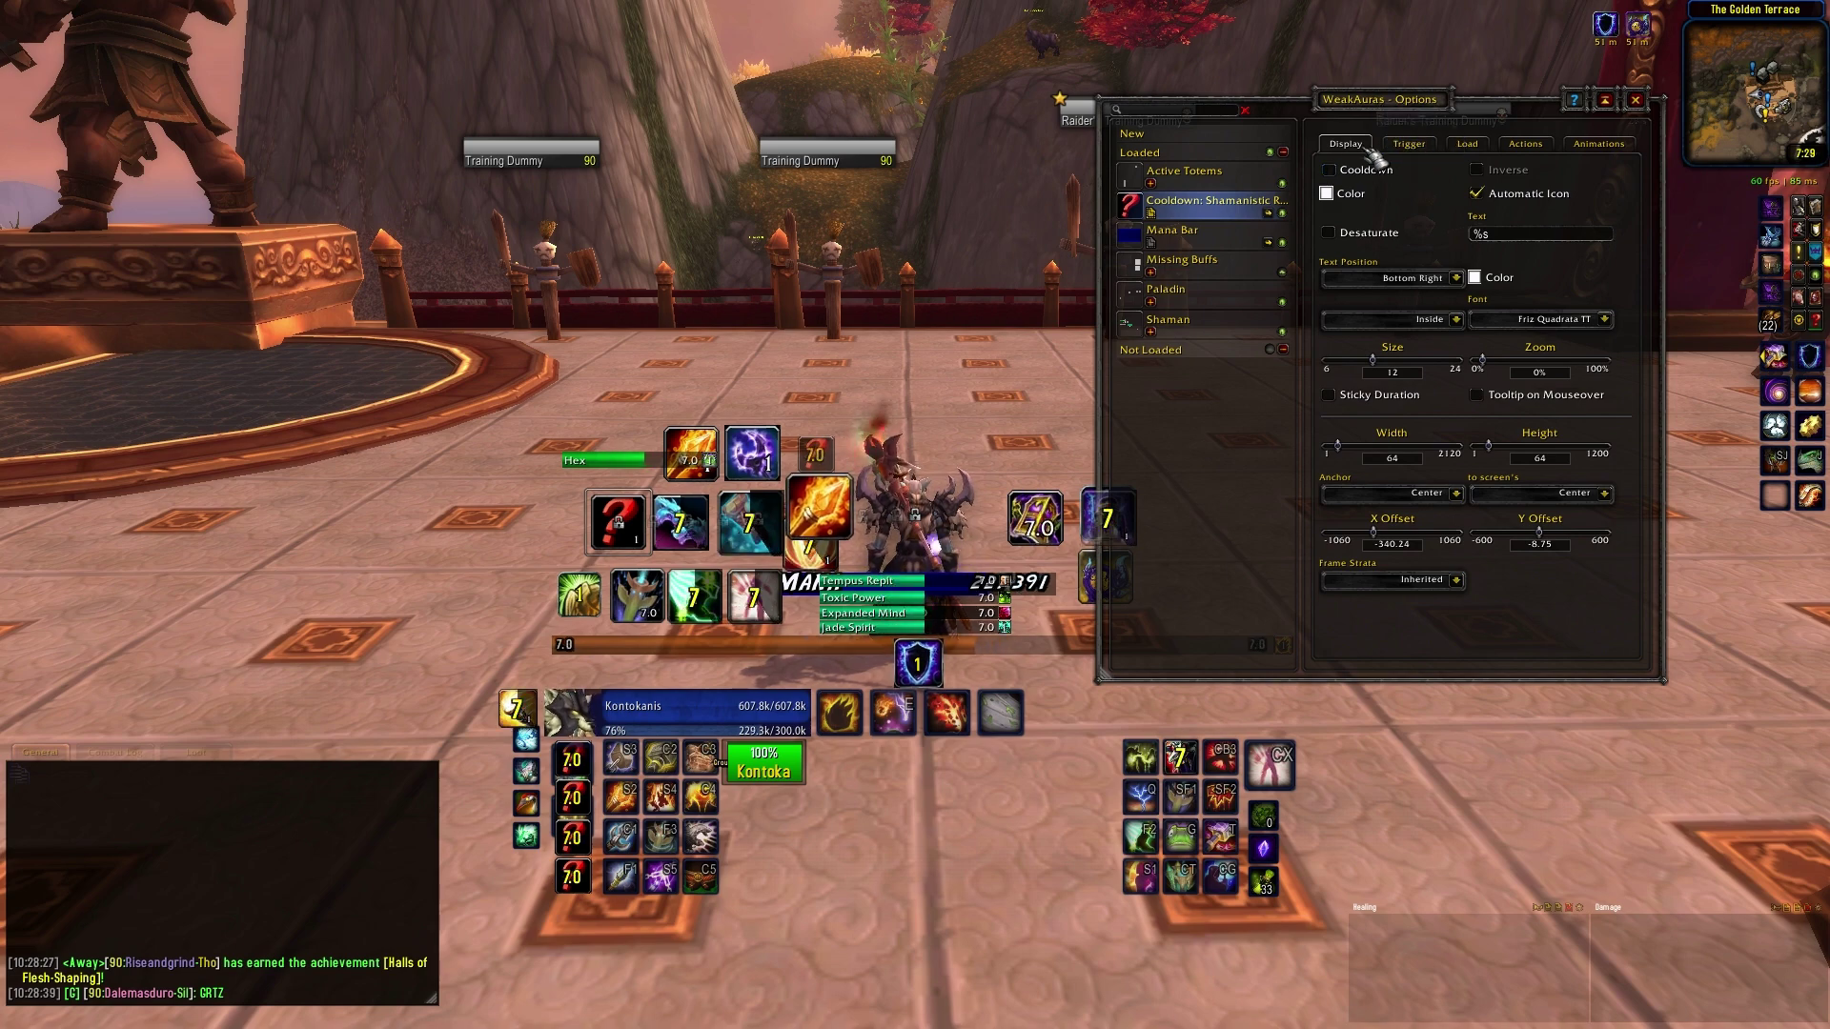
left_click(1271, 155)
left_click(1271, 154)
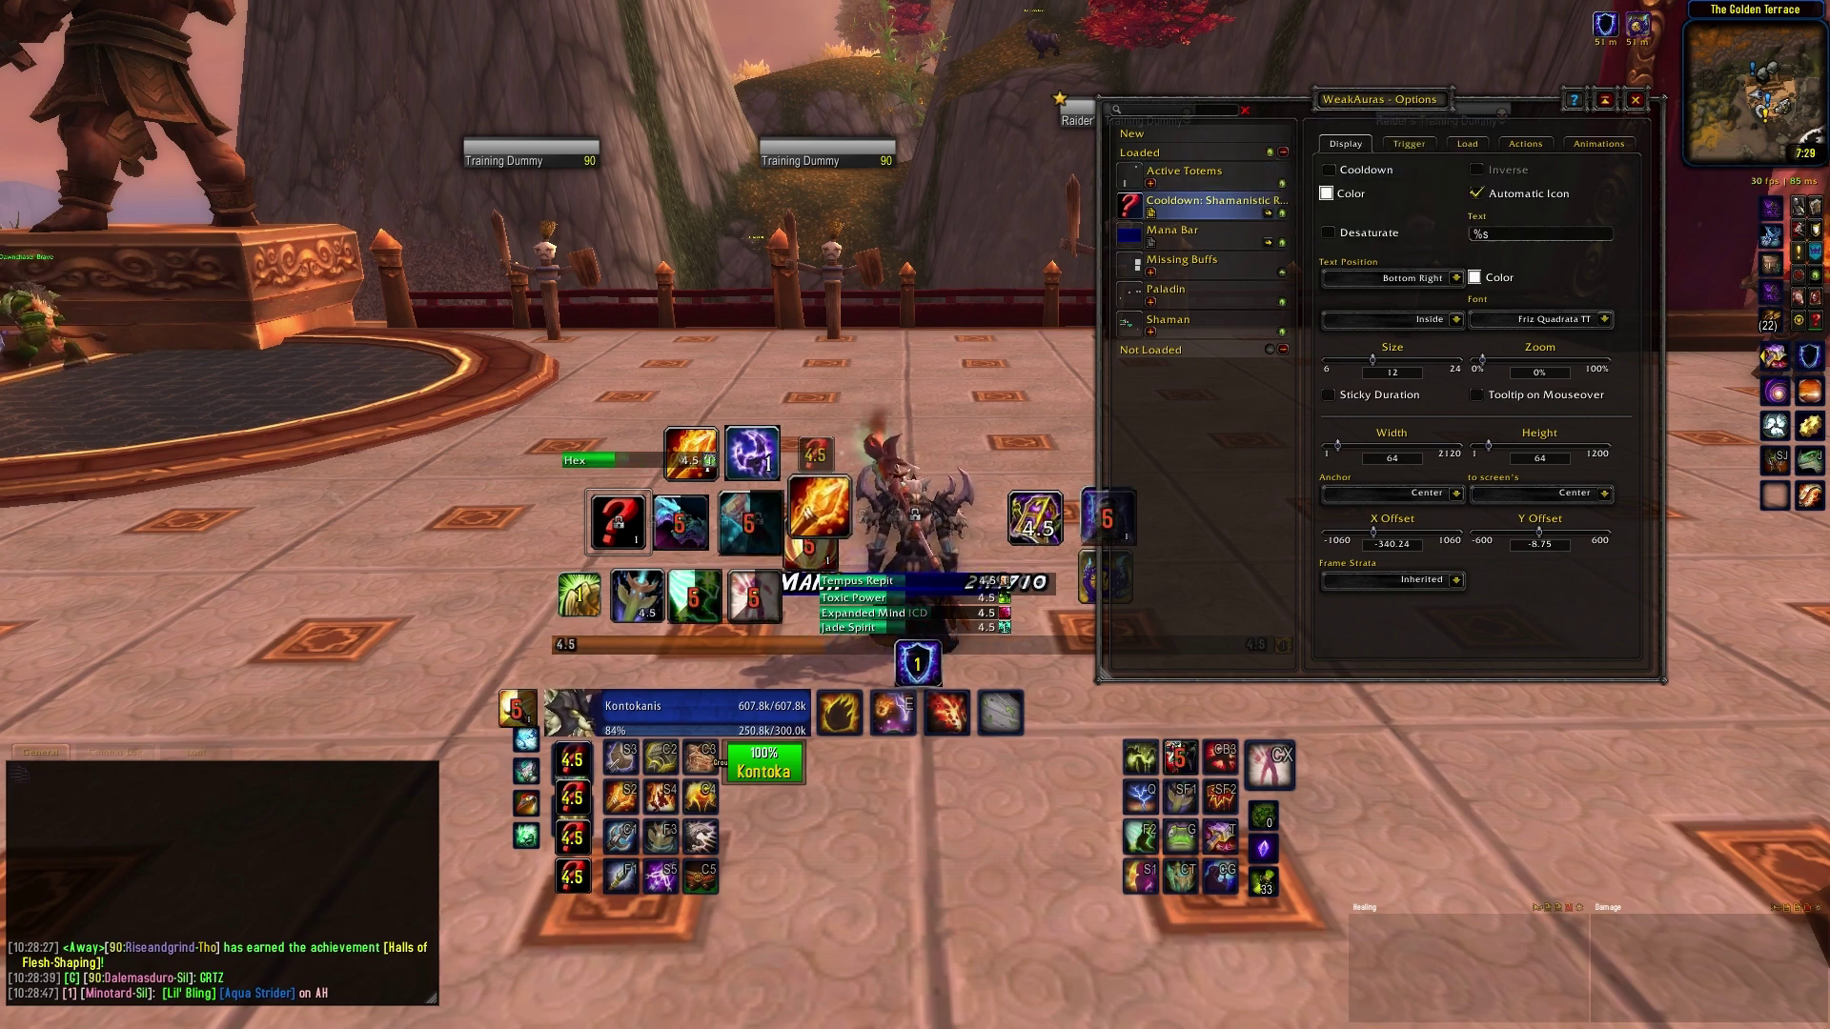
Enter Shamanistic Rage as the trigger's aura name
left_click(1412, 141)
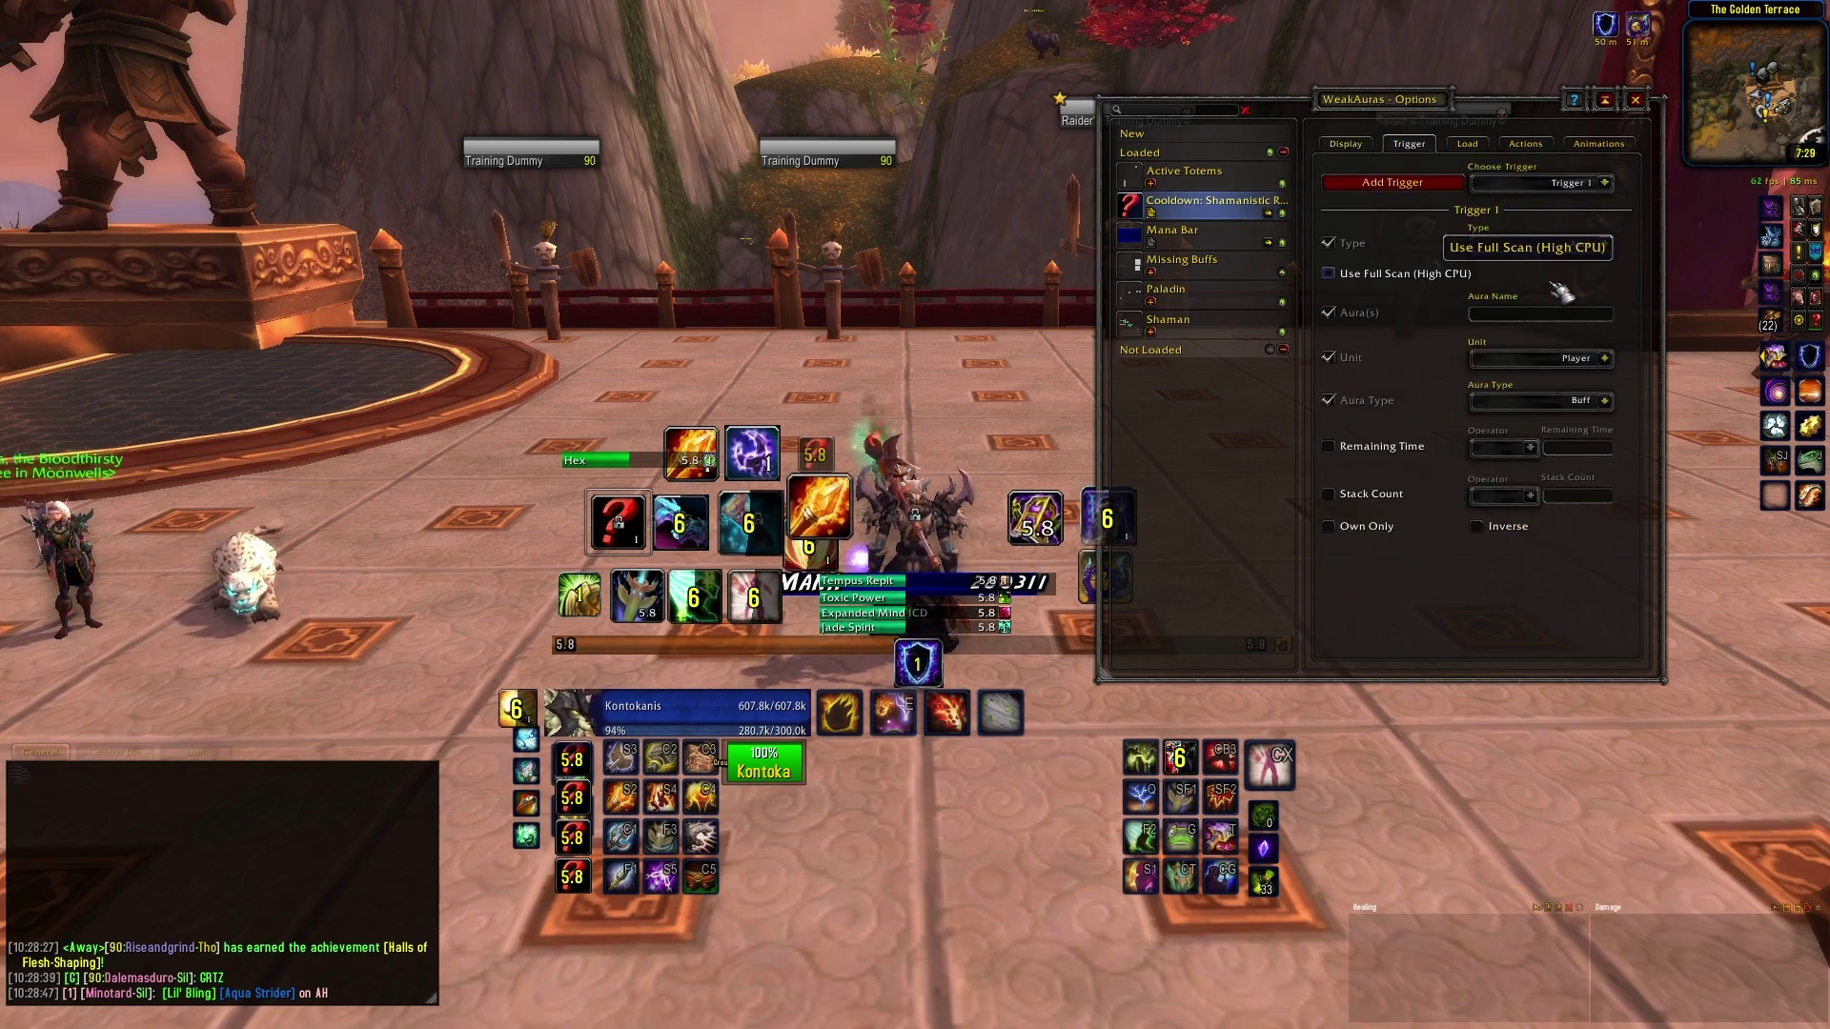
left_click(1523, 314)
type("Shamanistic R")
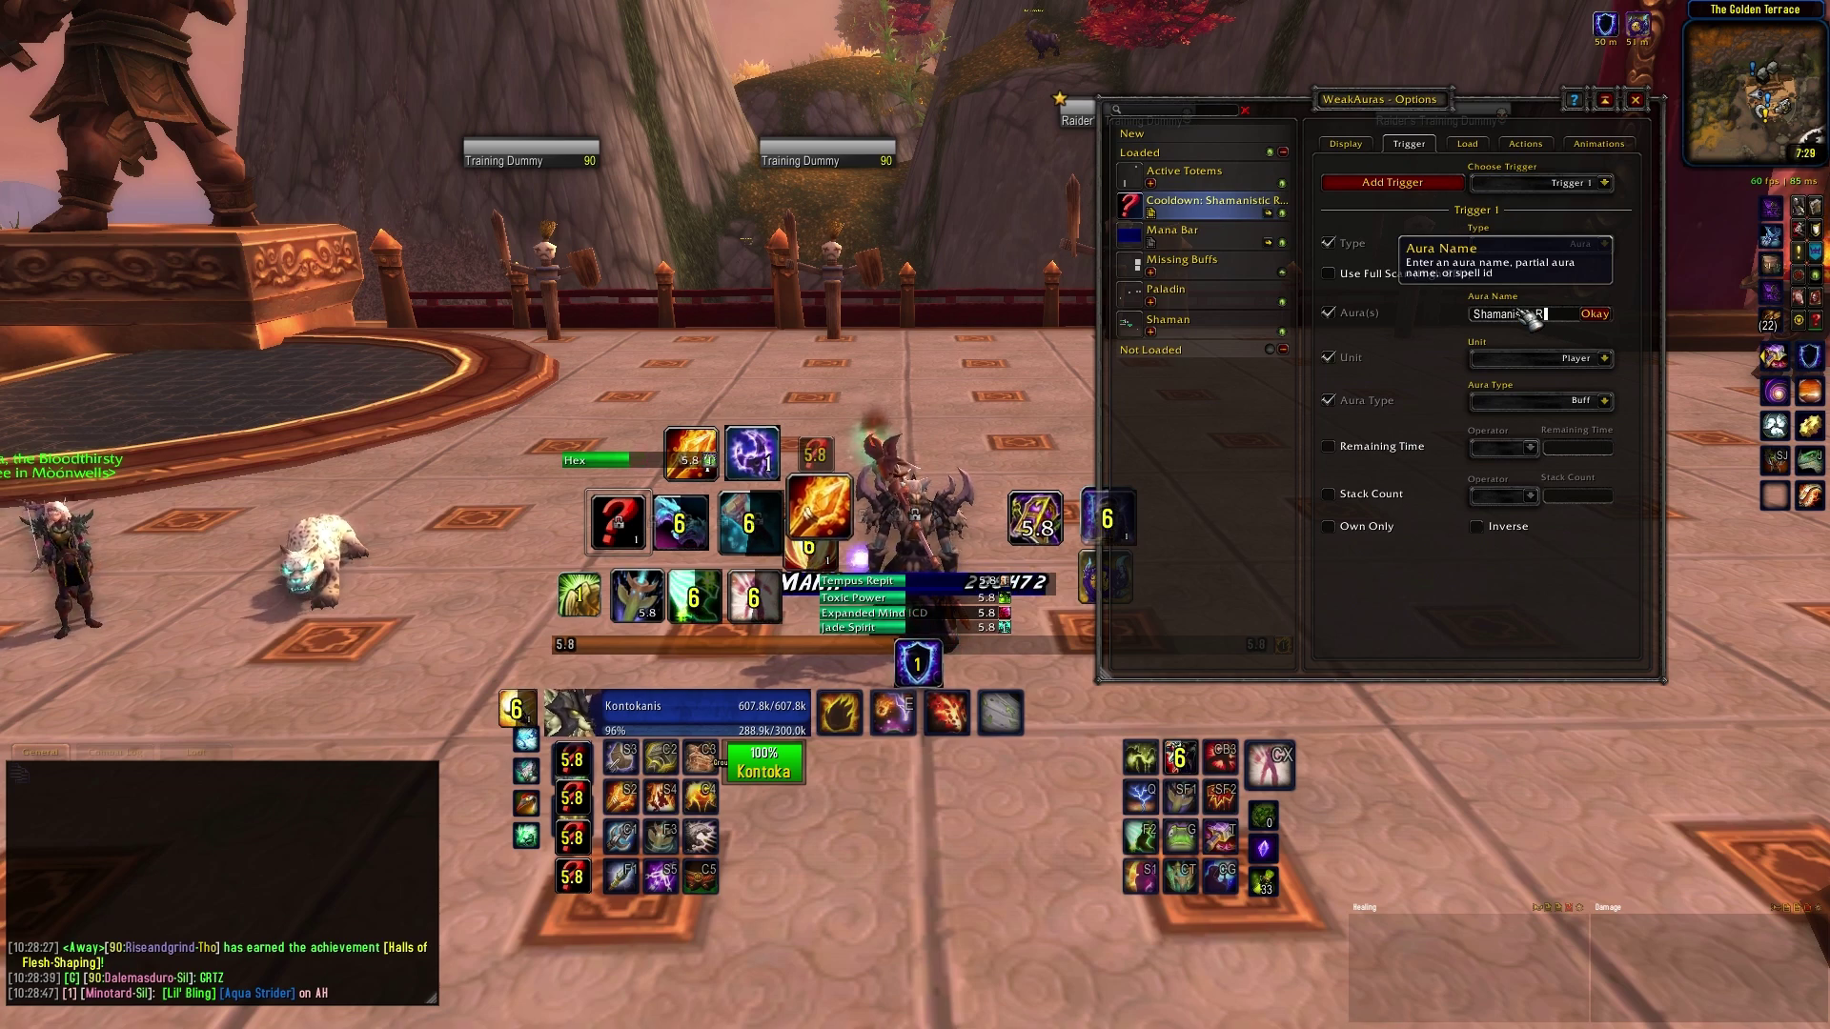
type("age")
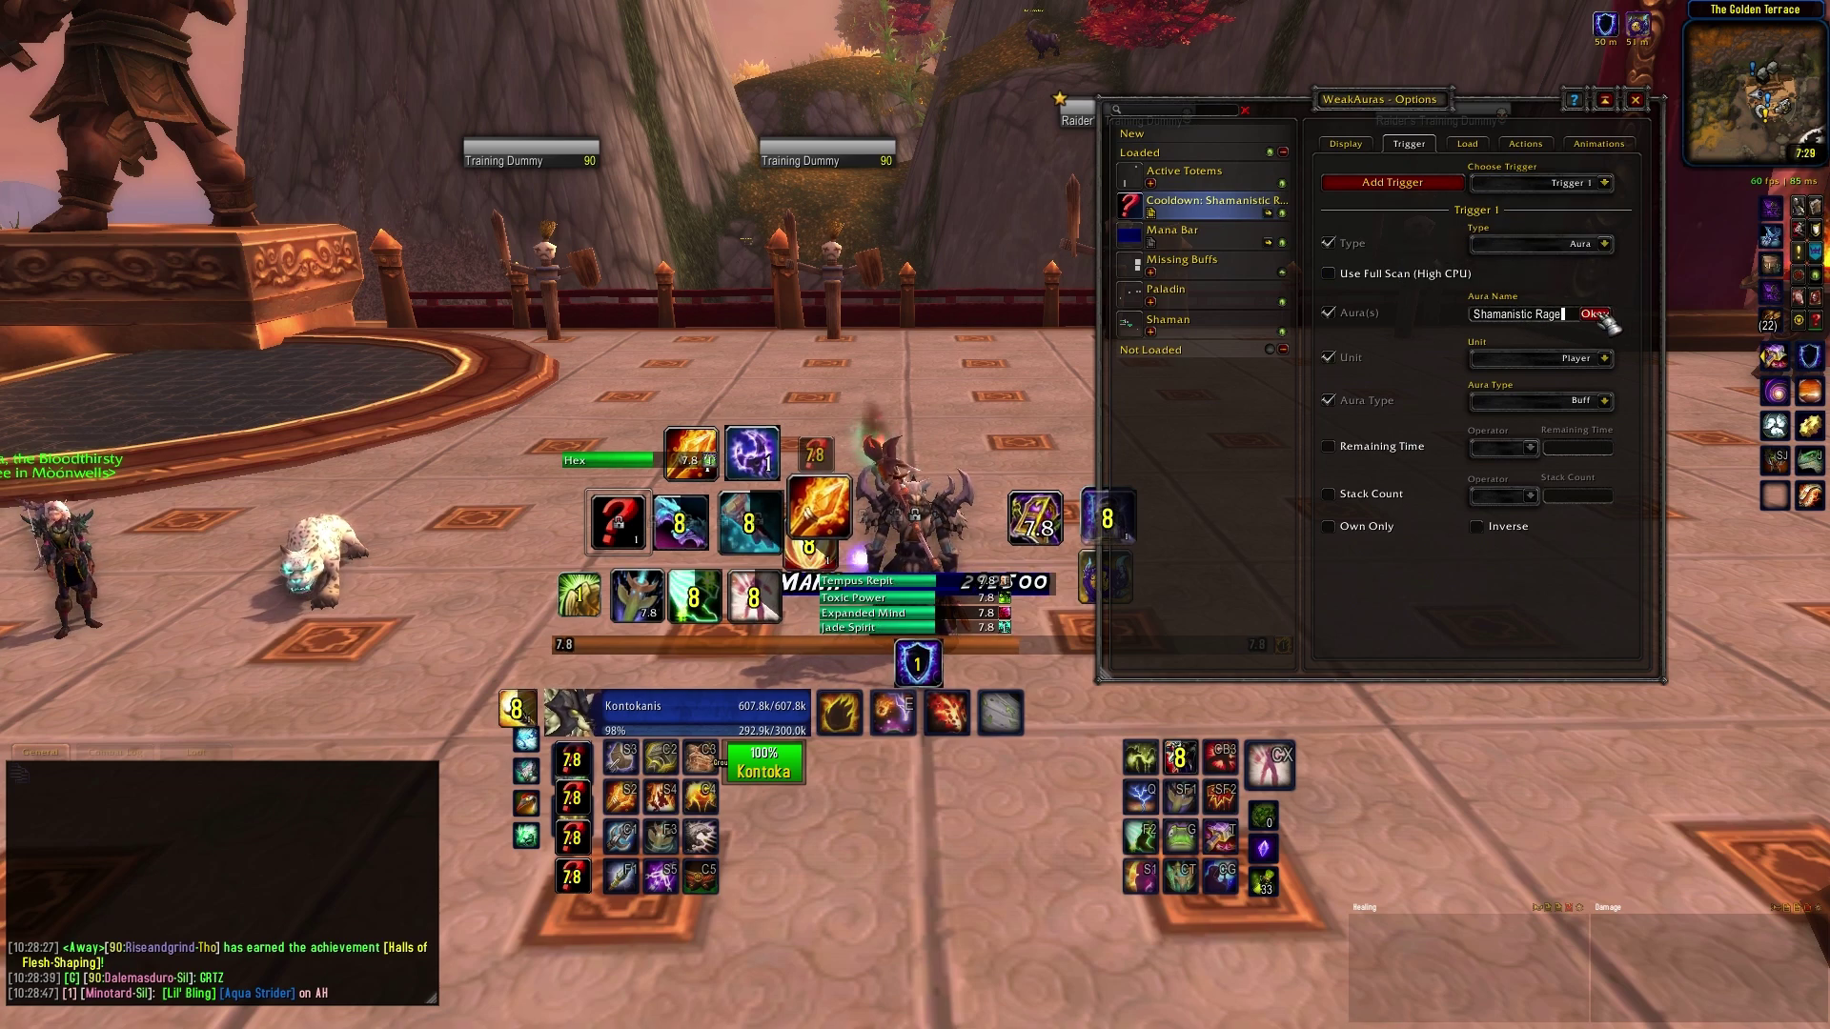
Confirm the Shamanistic Rage buff as the tracked aura and show its Load settings
left_click(1597, 315)
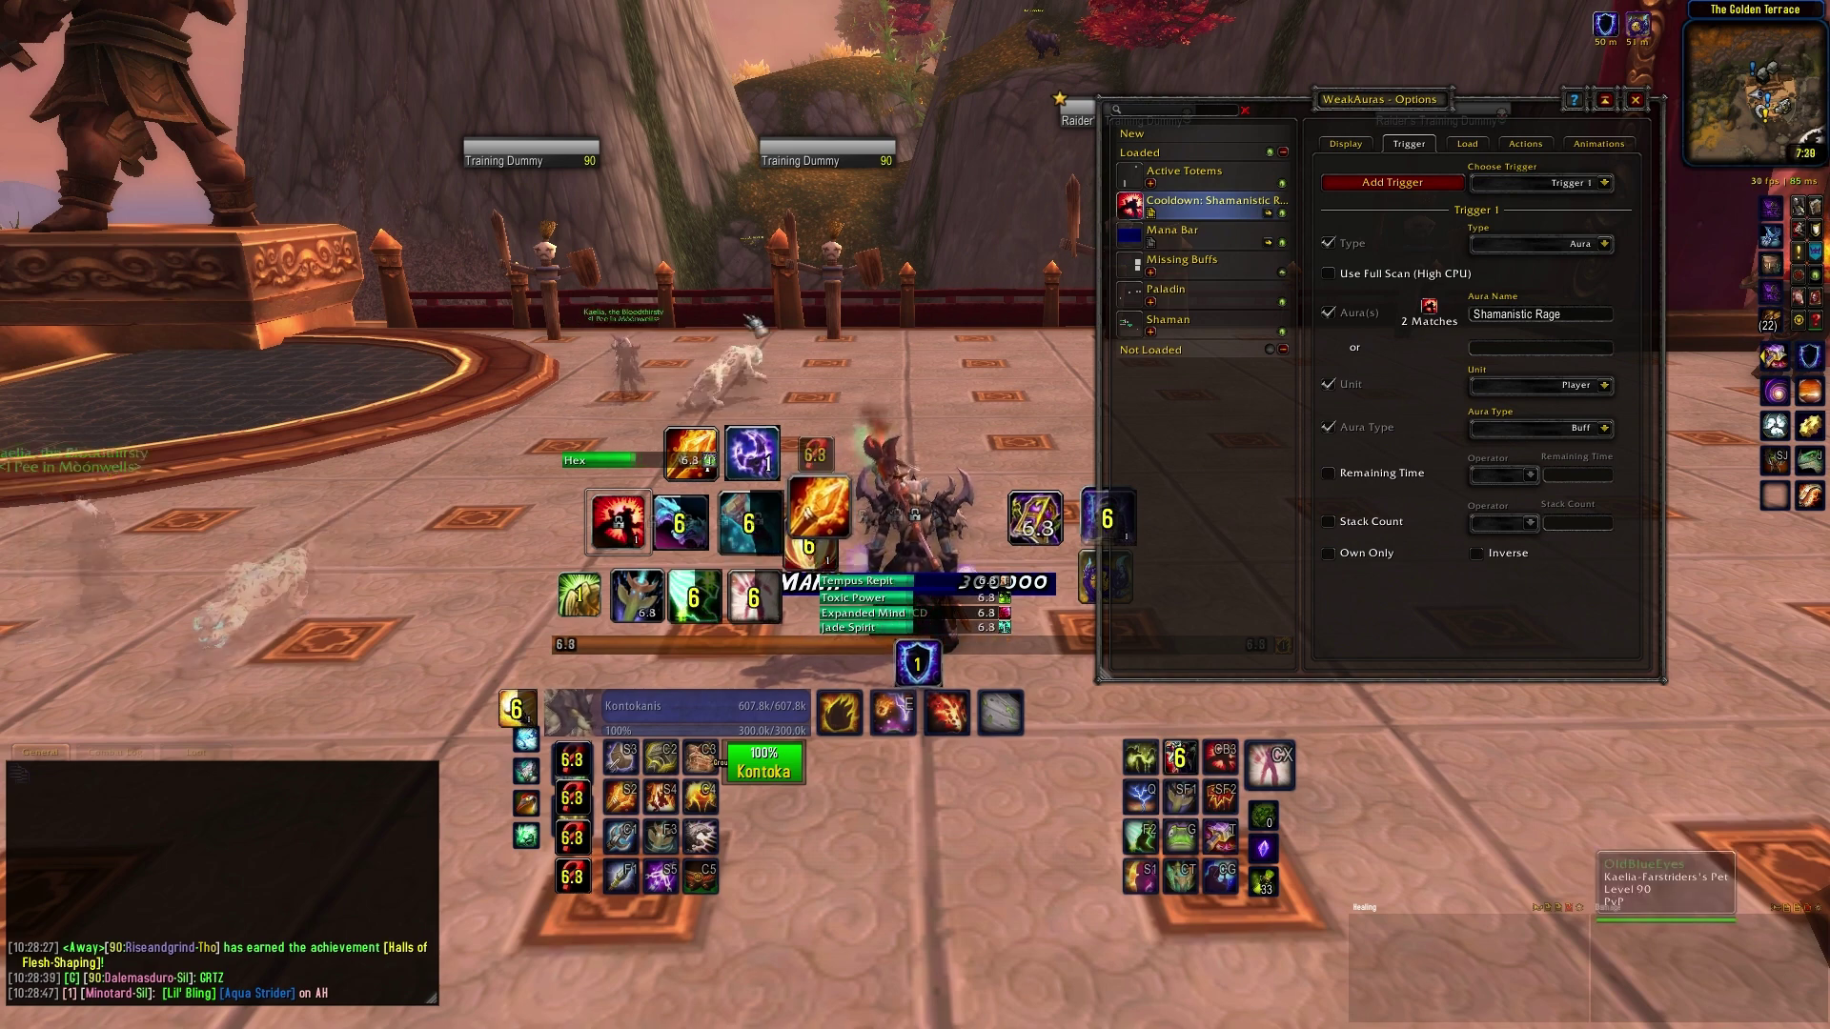
left_click(1468, 144)
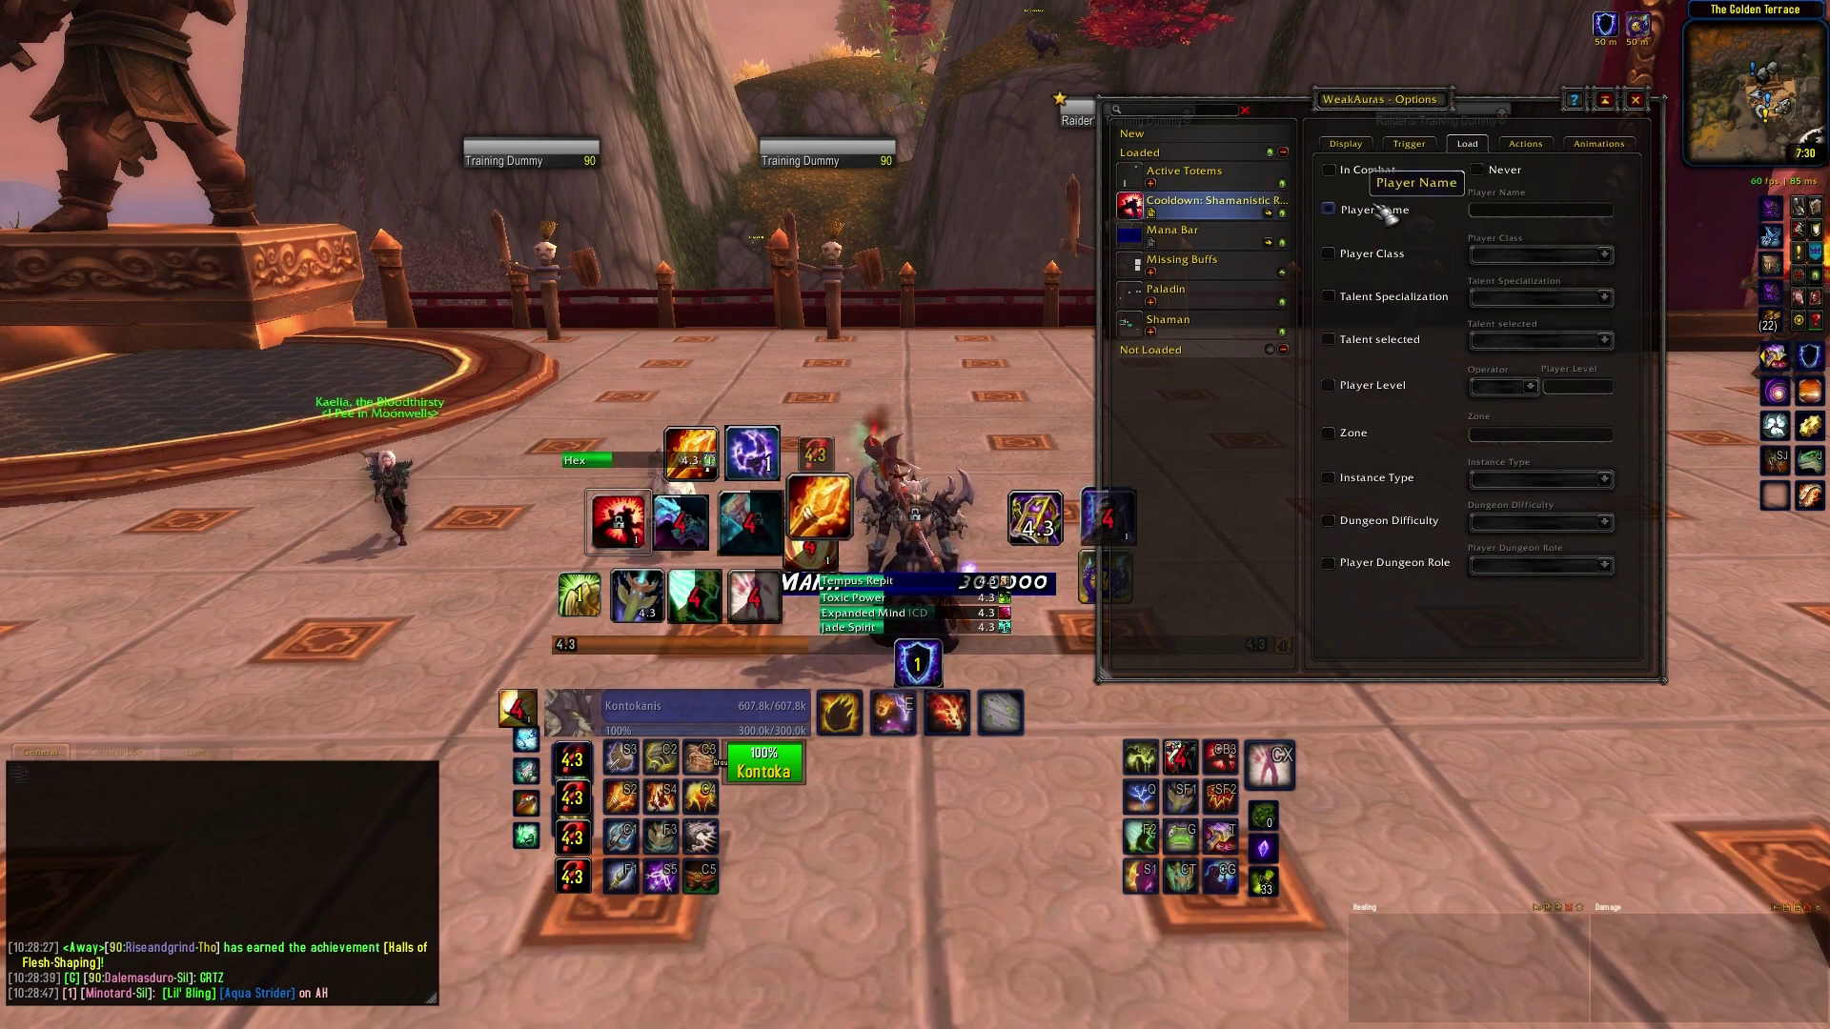
Make the Shamanistic Rage icon load only for this character by entering its player name
left_click(1329, 209)
left_click(1496, 209)
type("Kontokanis")
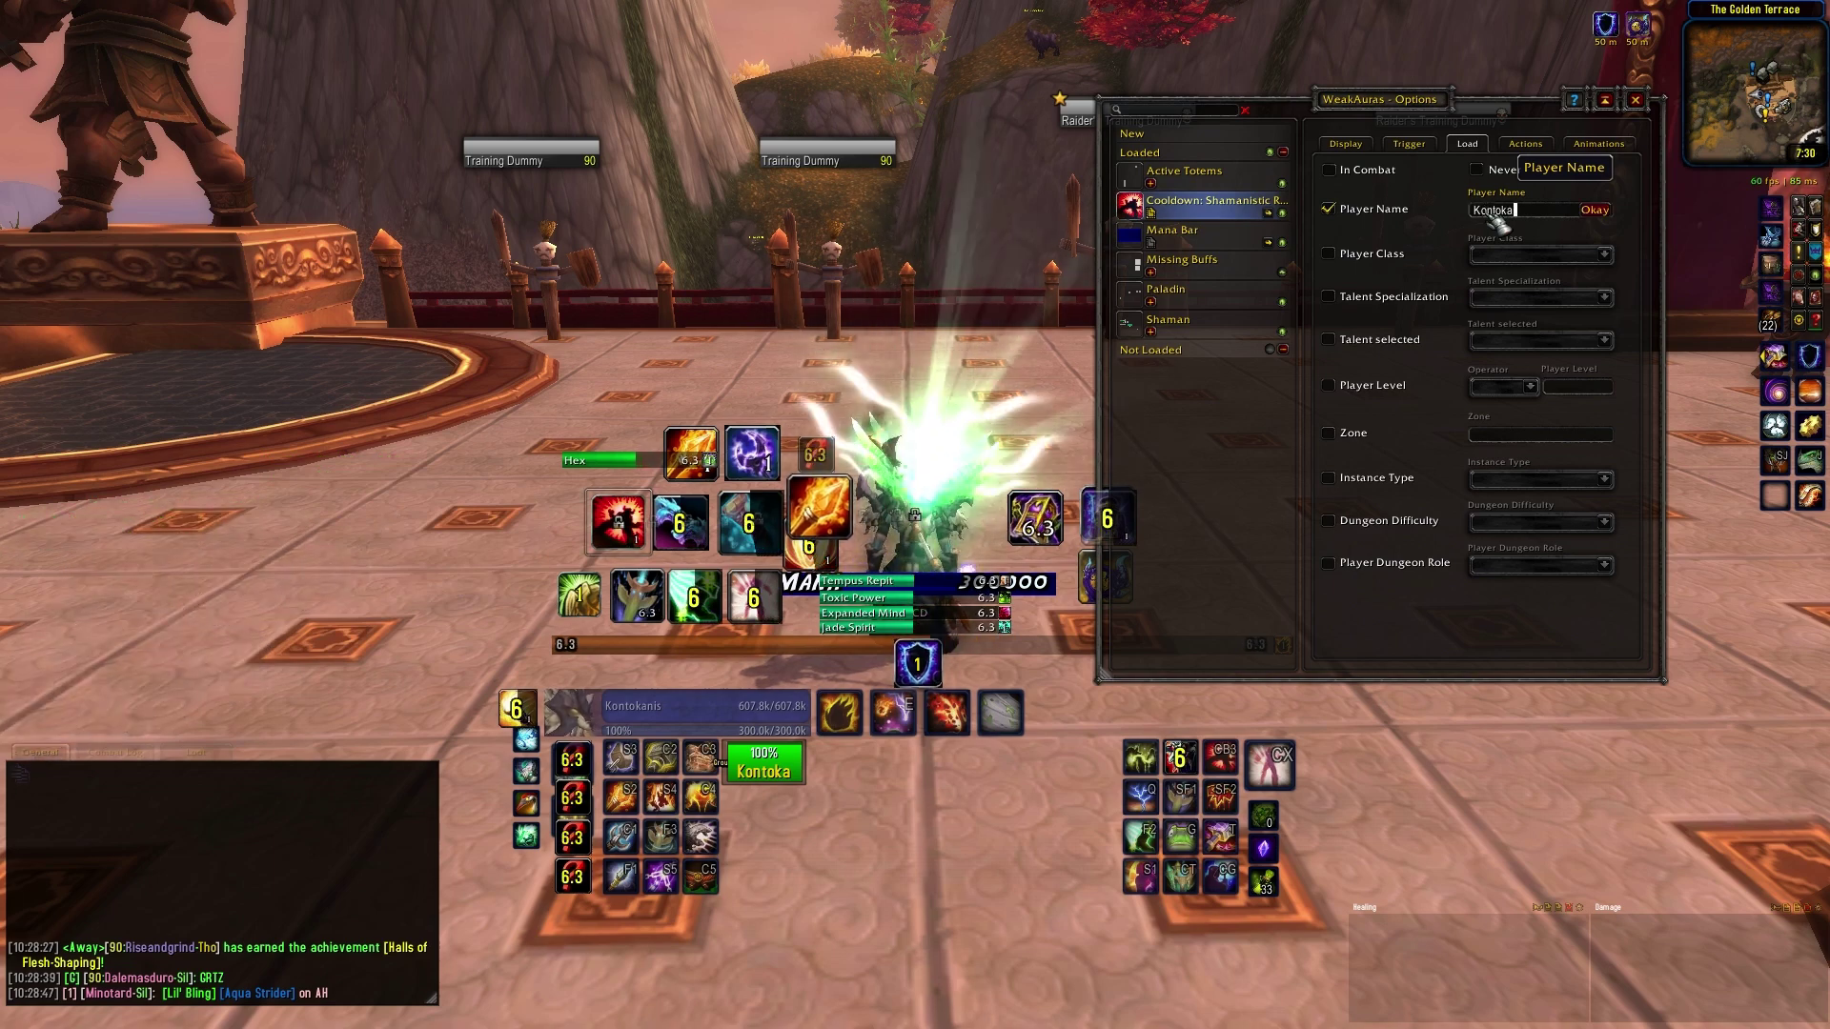
left_click(1410, 144)
left_click(1363, 144)
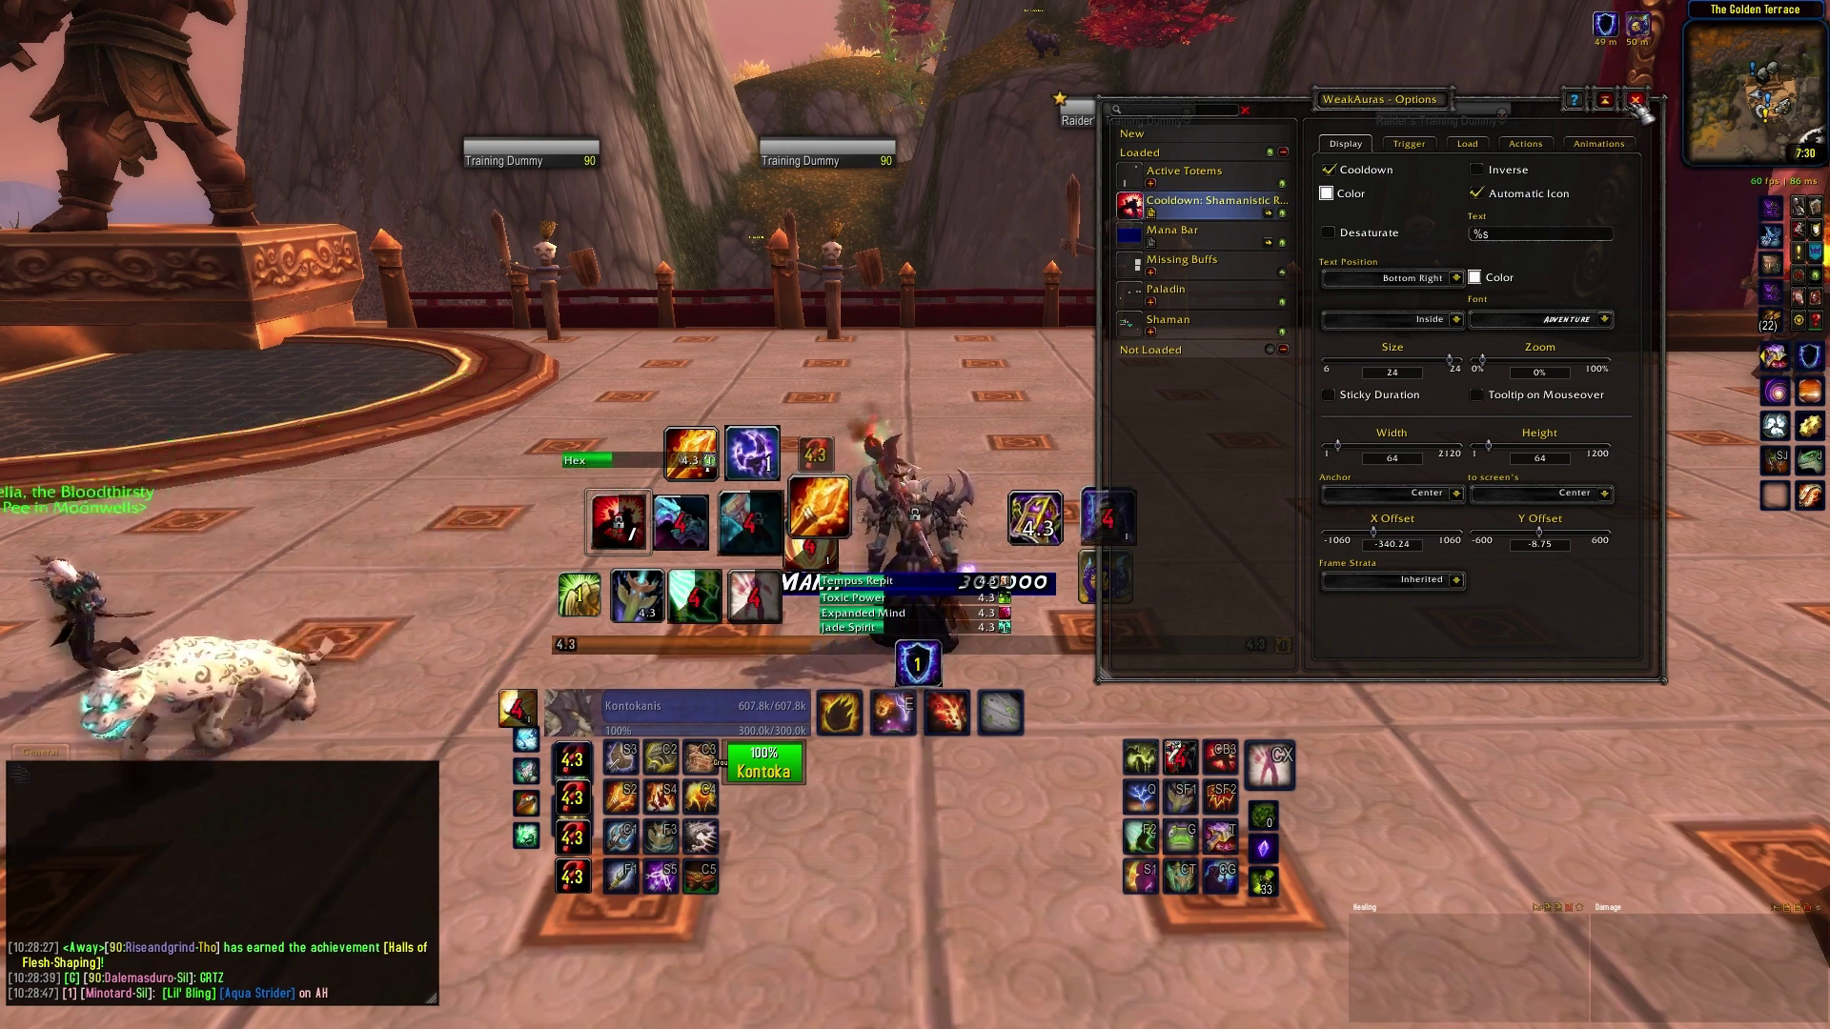
Close the aura options, use Shamanistic Rage to test its countdown icon, and recast Lightning Shield
left_click(1636, 100)
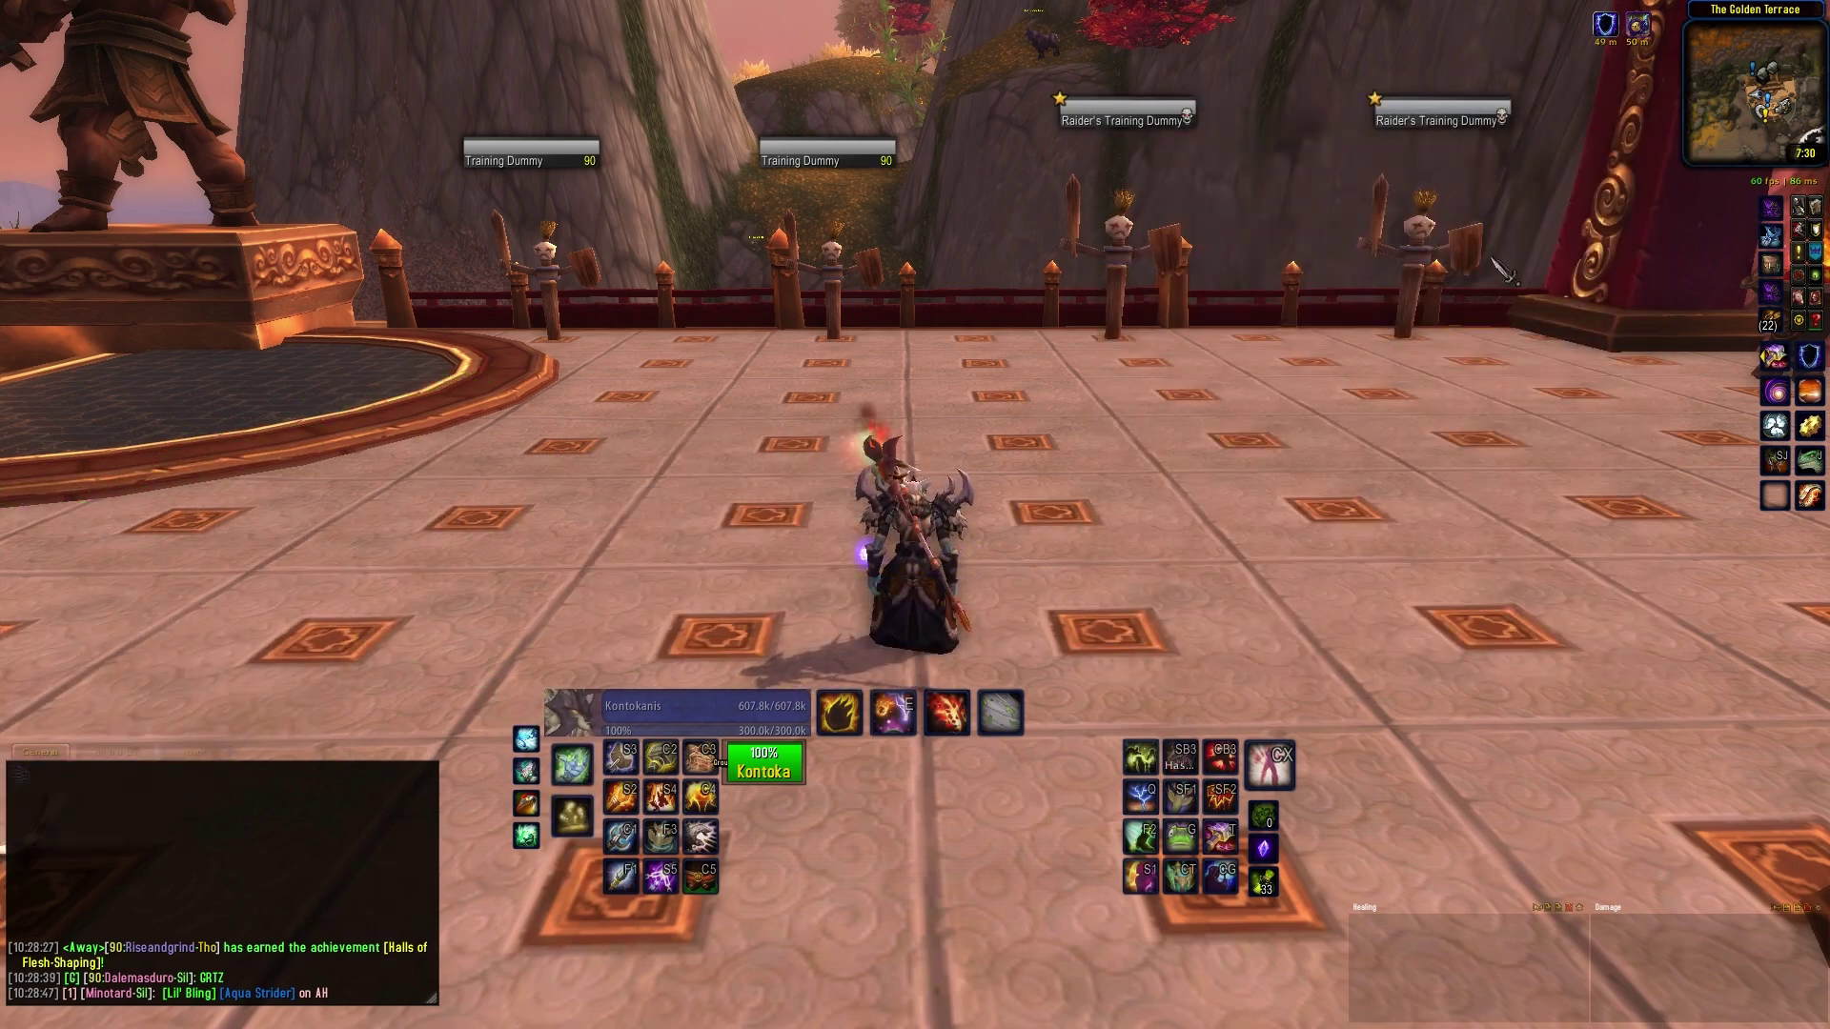
left_click(1226, 759)
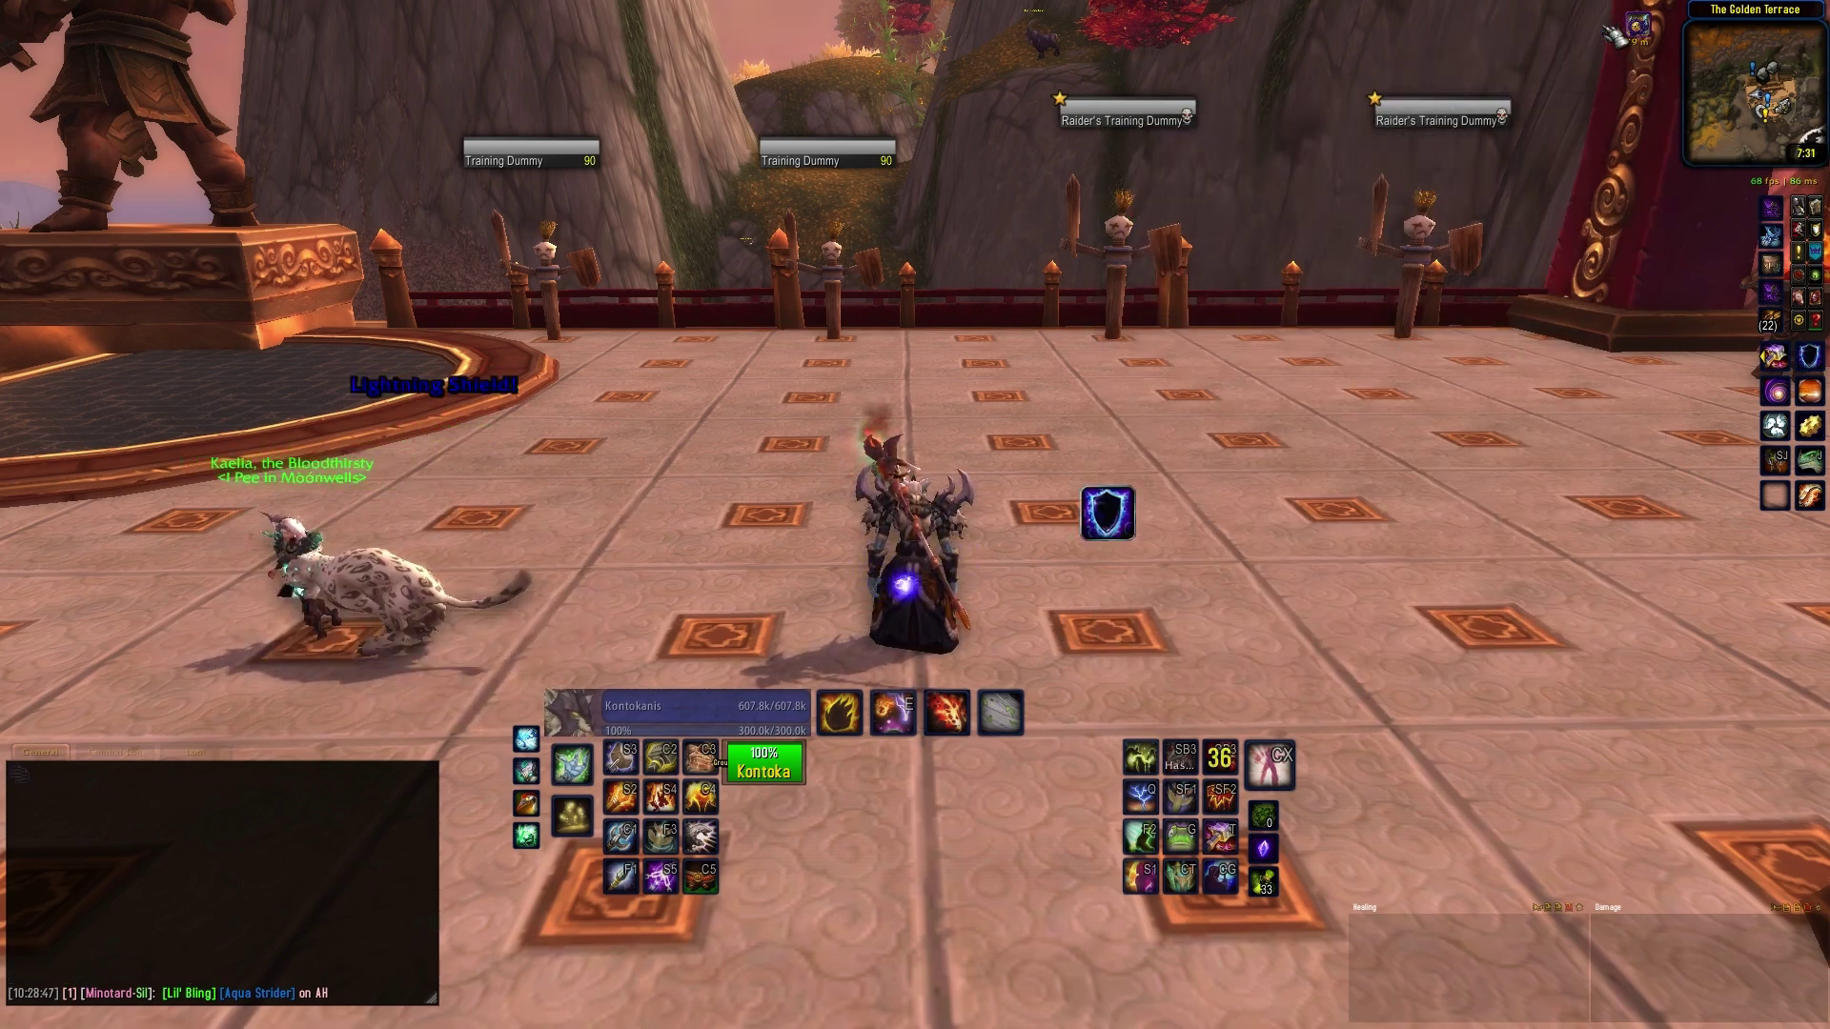
mouse_move(1637, 27)
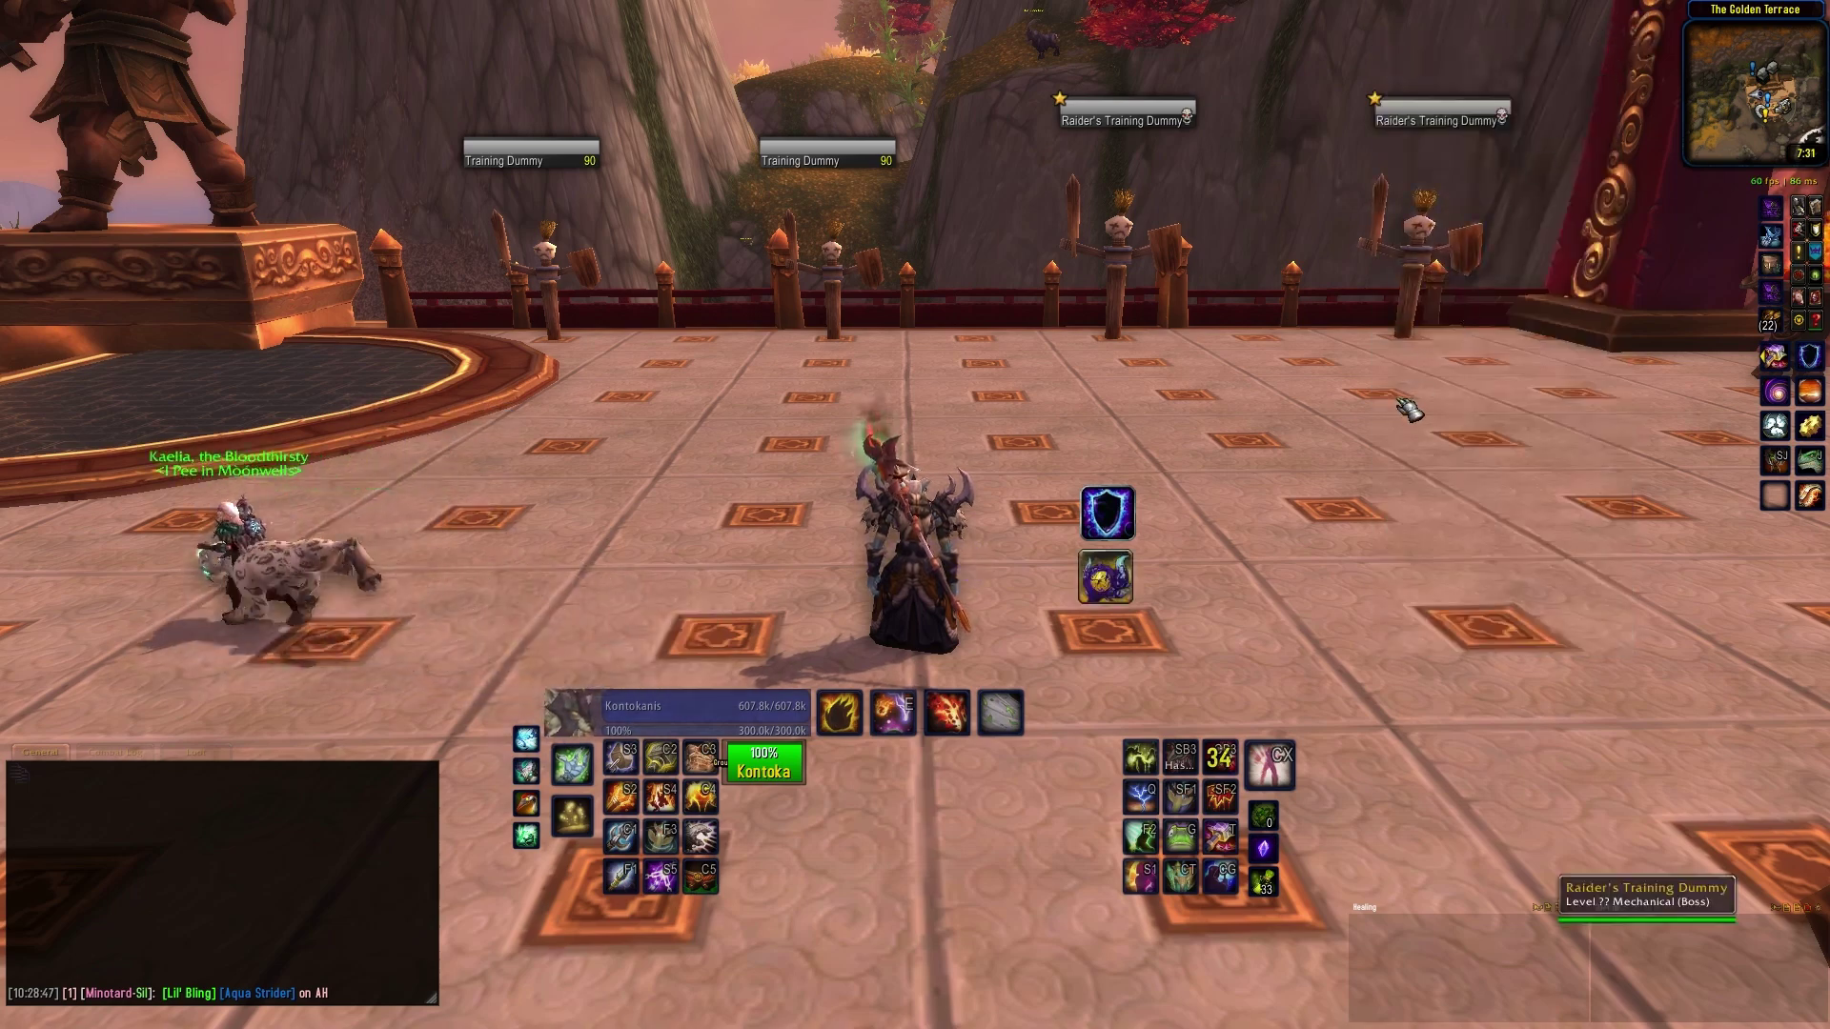
left_click_drag(1127, 572, 1365, 525)
left_click(1809, 355)
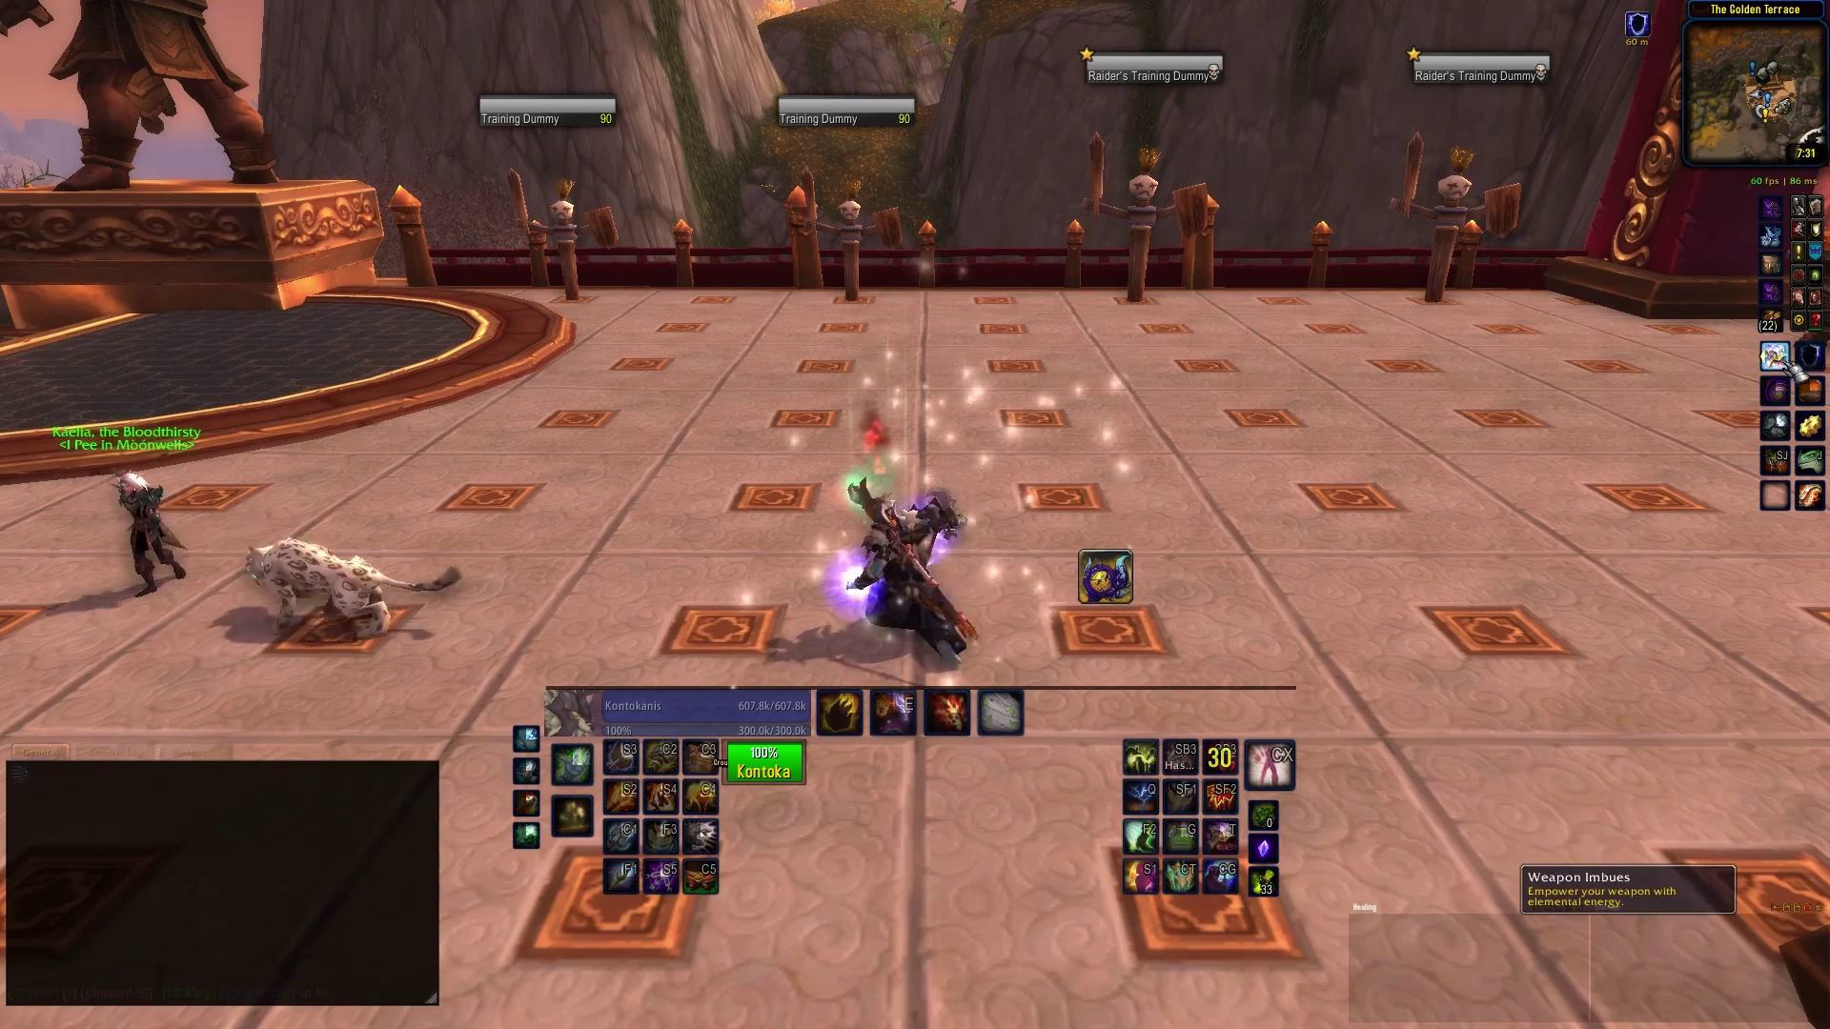
left_click(1774, 356)
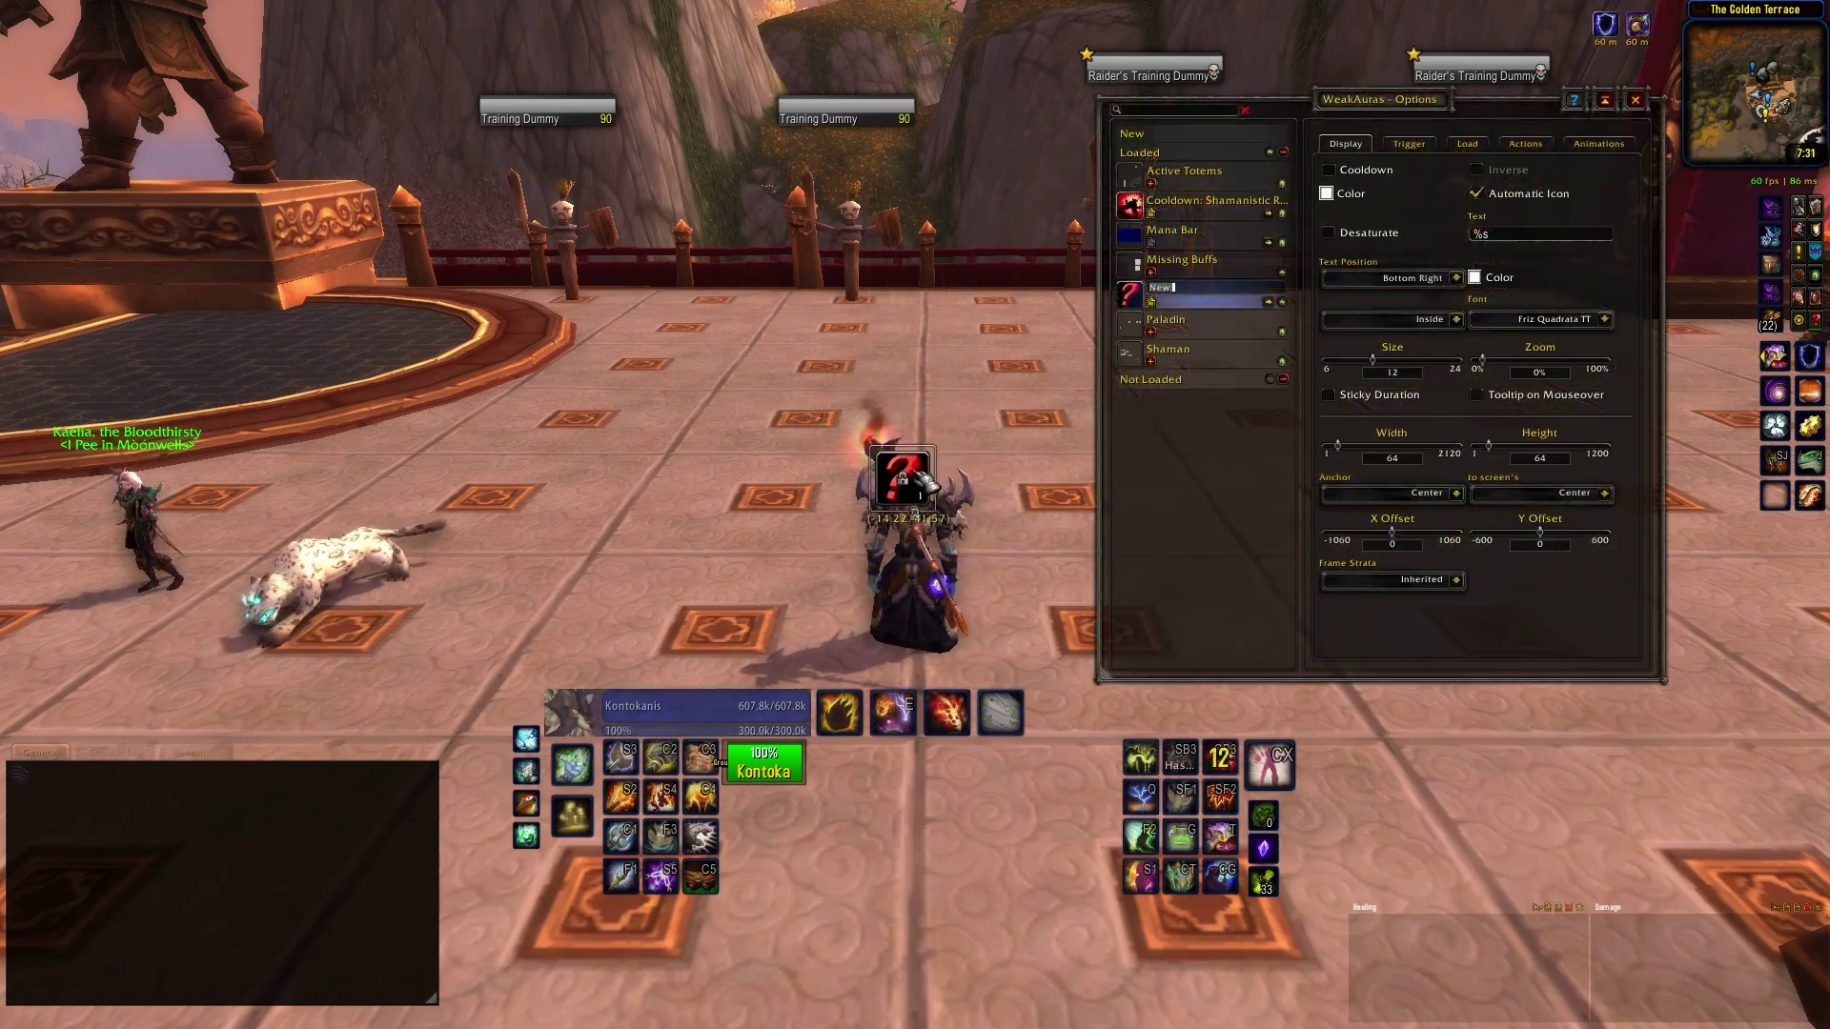
Track Shamanistic Rage on the new aura and tick Inverse so it shows only when absent
left_click_drag(869, 569, 829, 532)
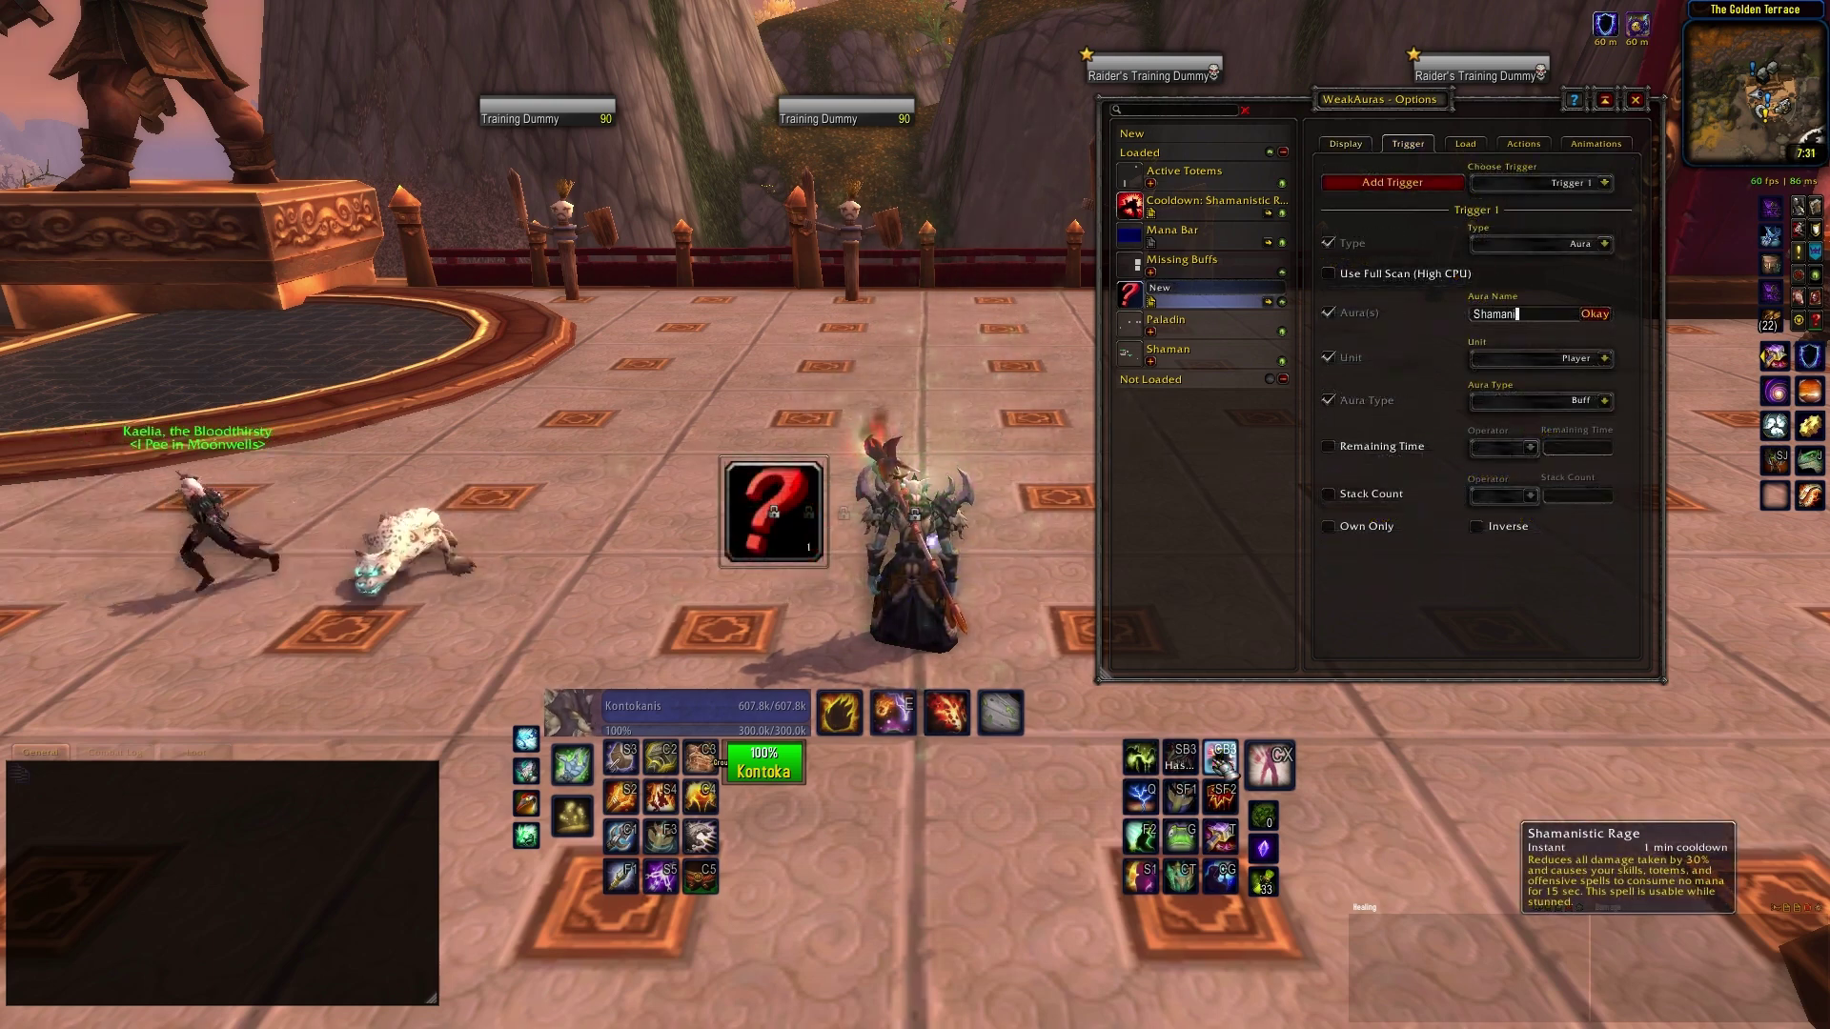
type("istic Rage")
key("Return")
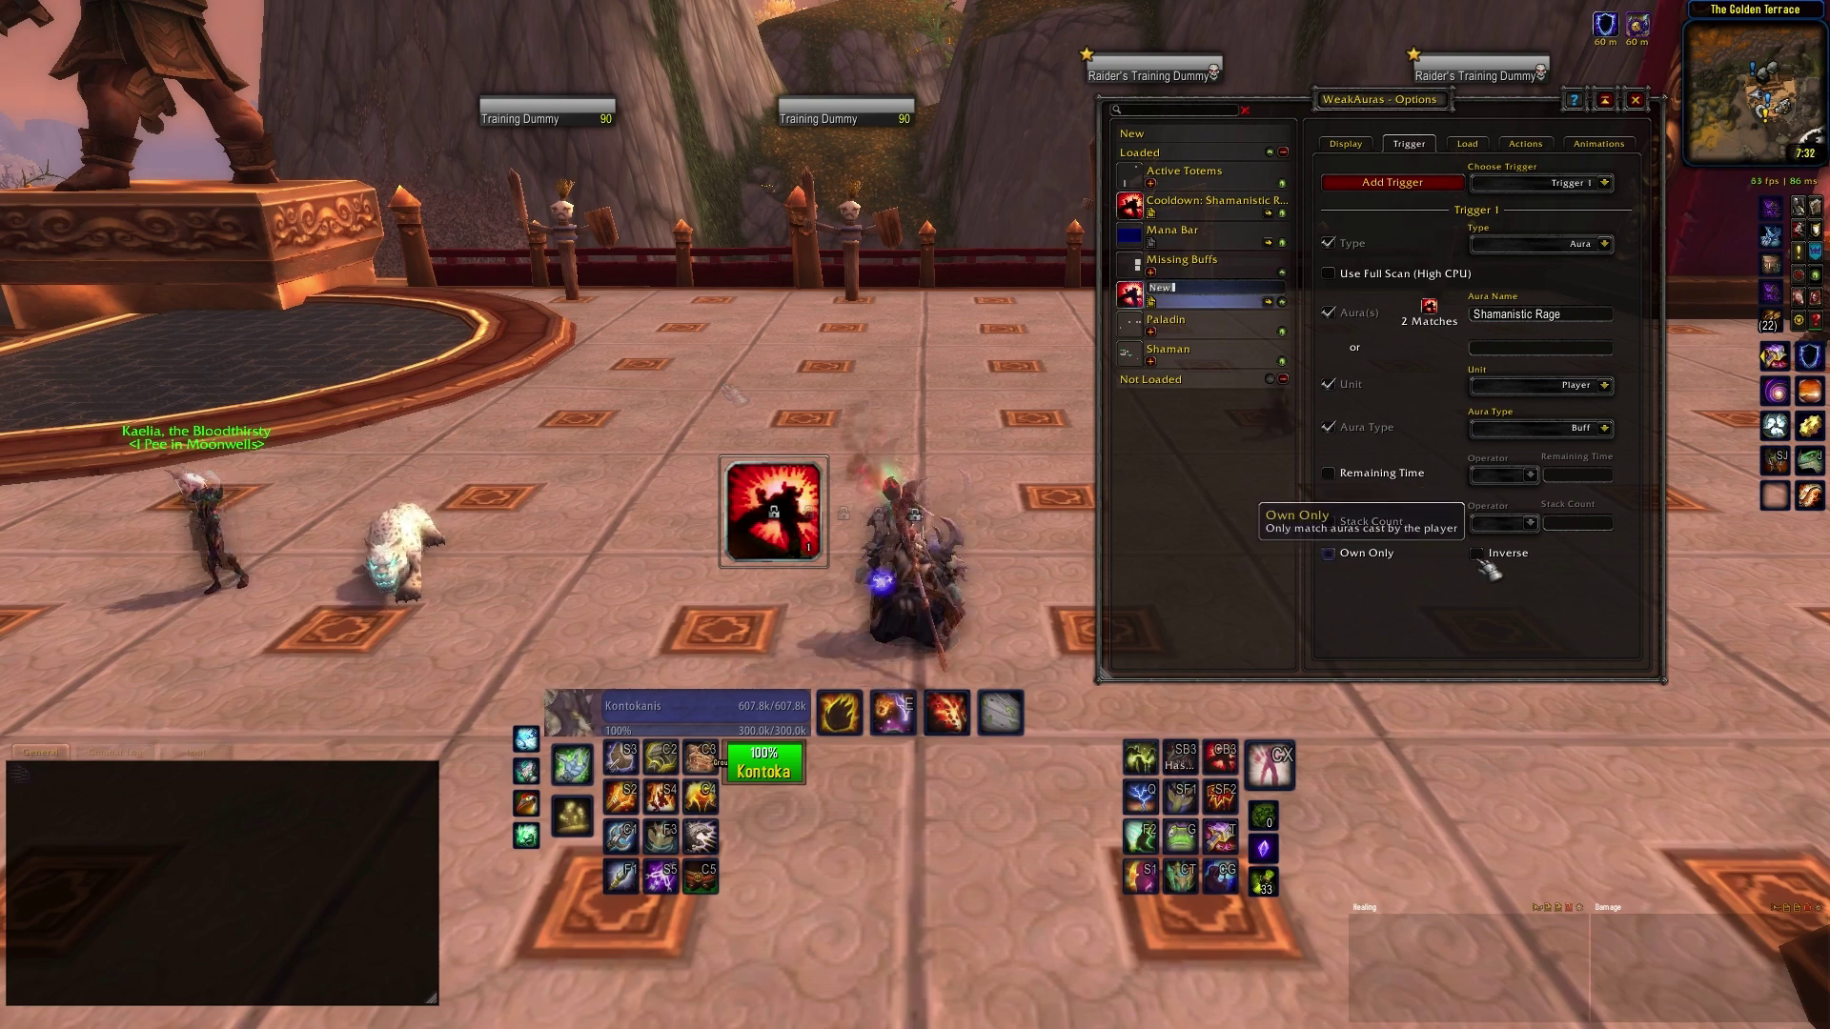
left_click(1515, 556)
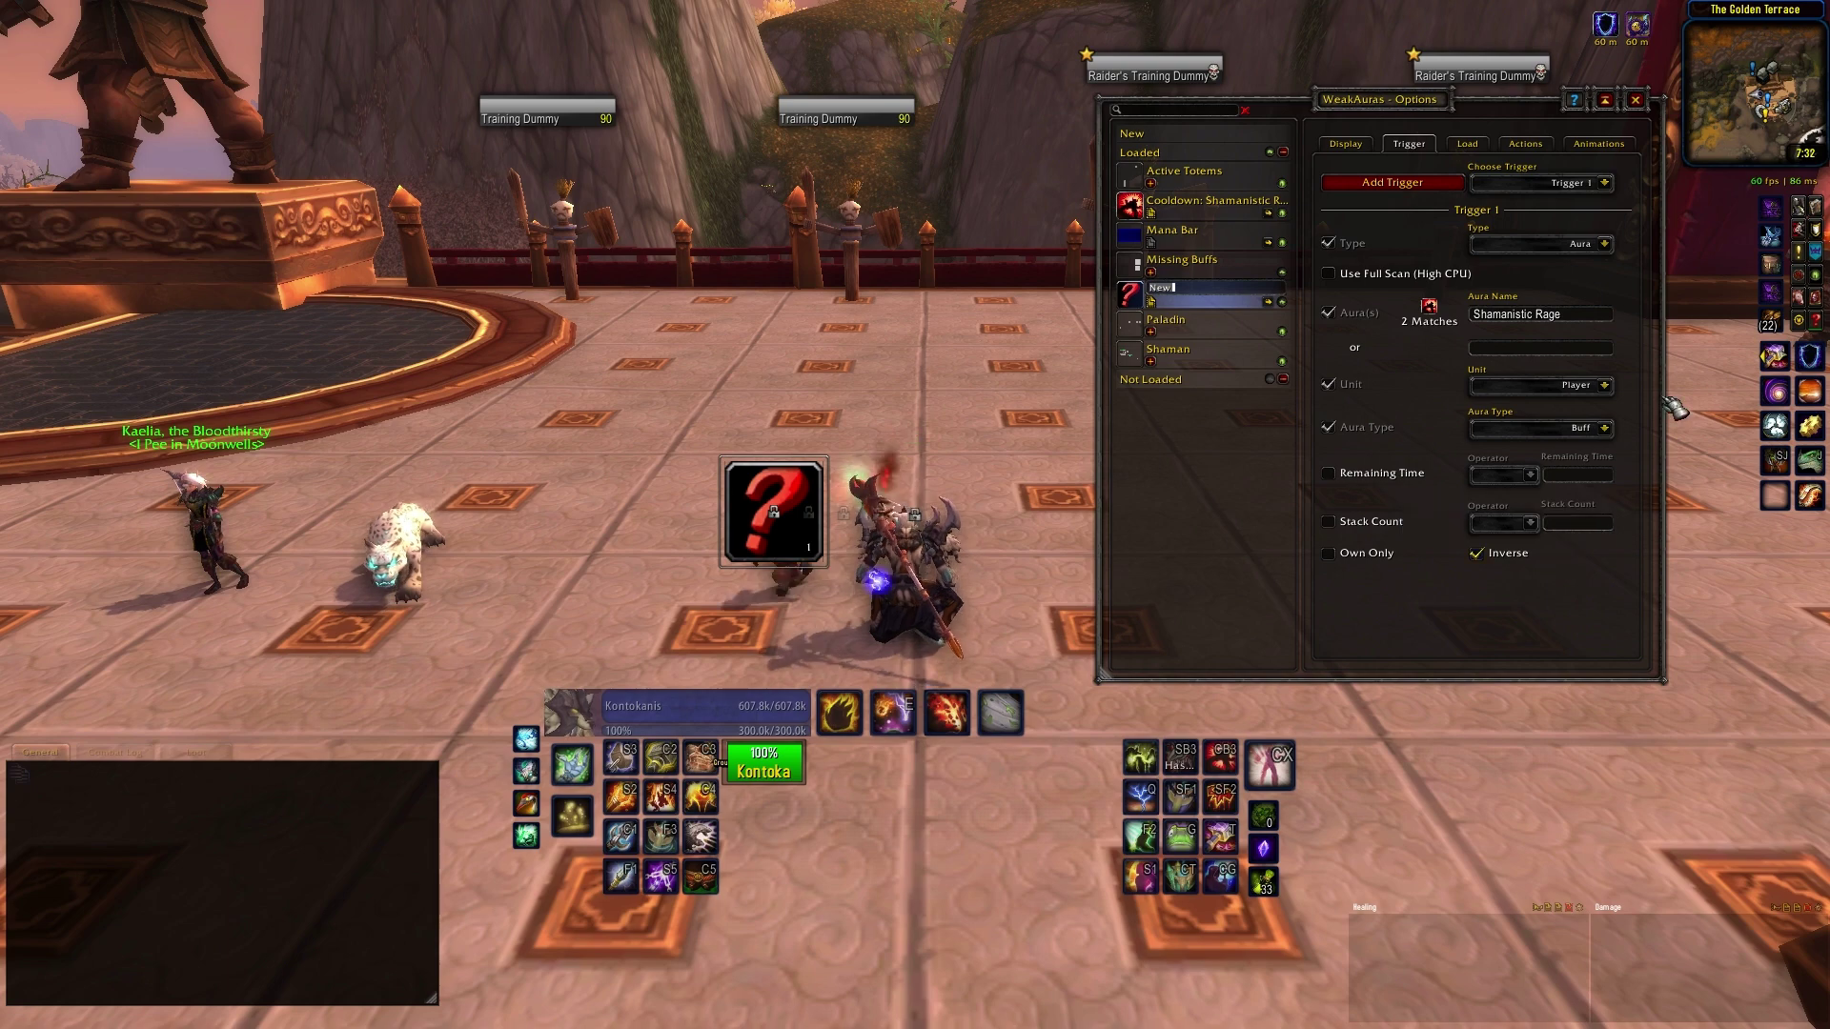
Test in game: use Shamanistic Rage to hide the aura, then cancel the buff
left_click(1635, 100)
key("shift+2")
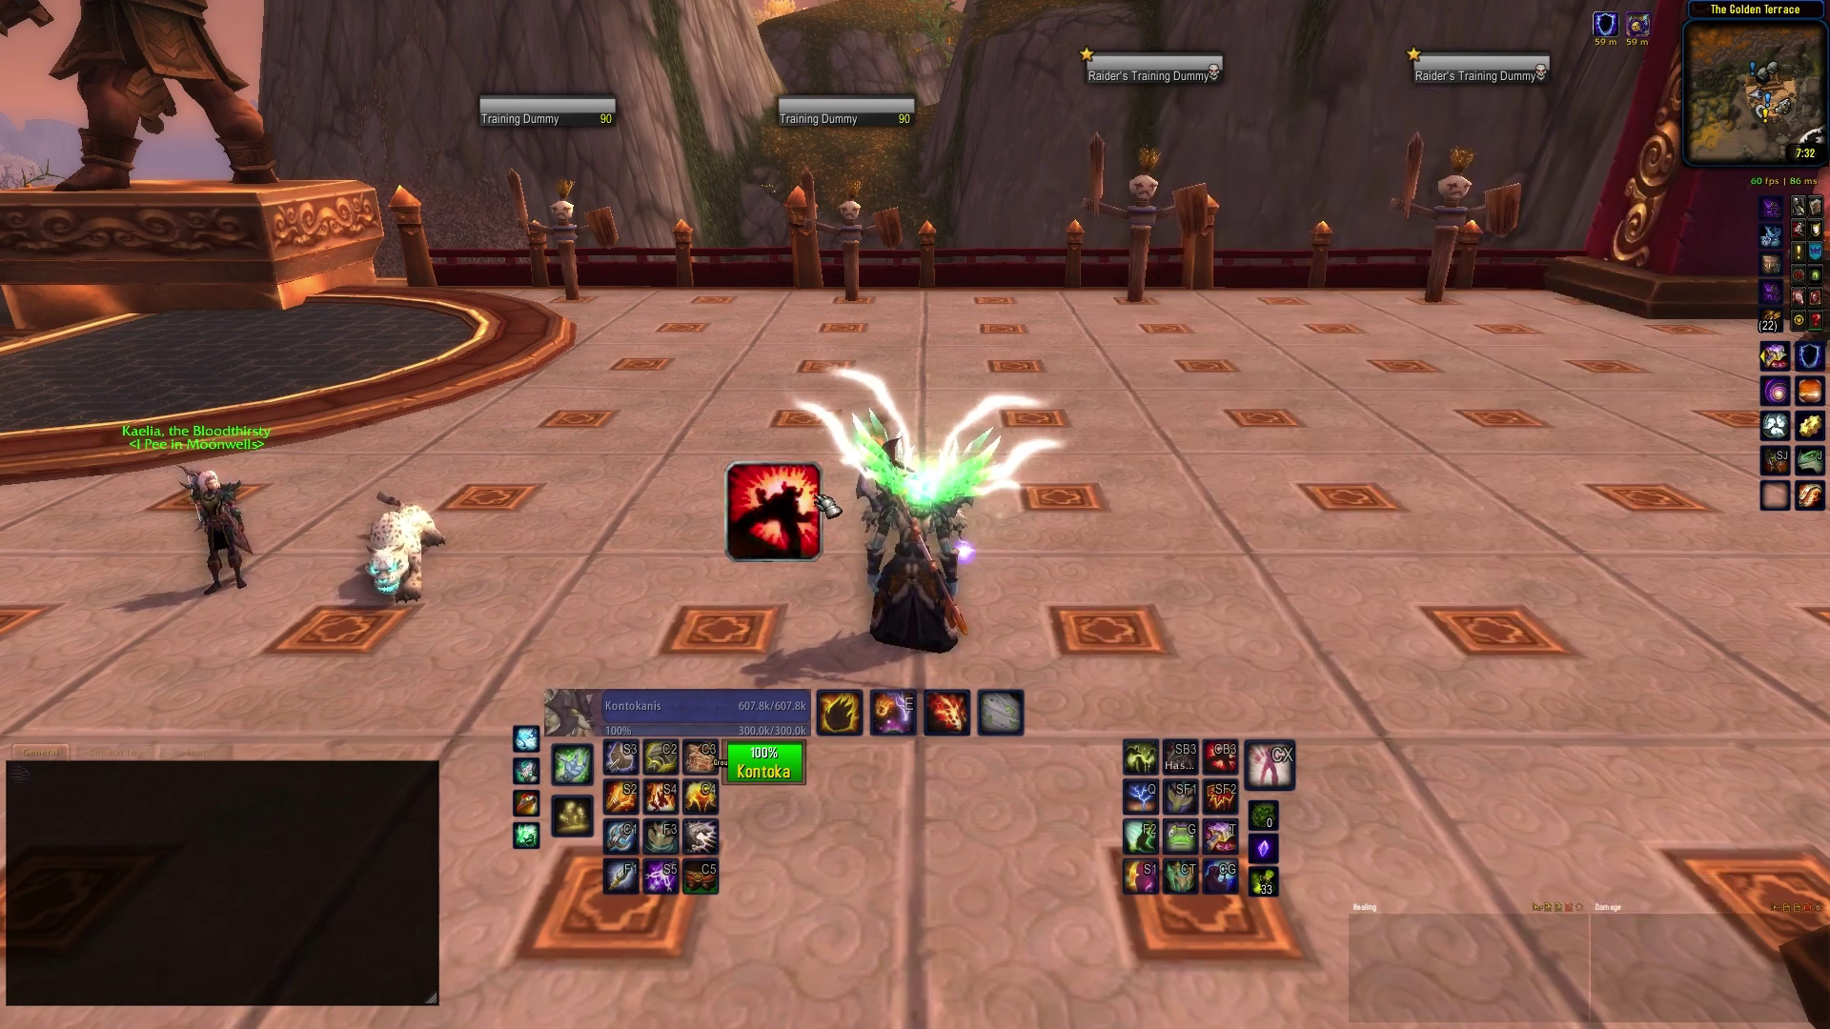
left_click(1222, 759)
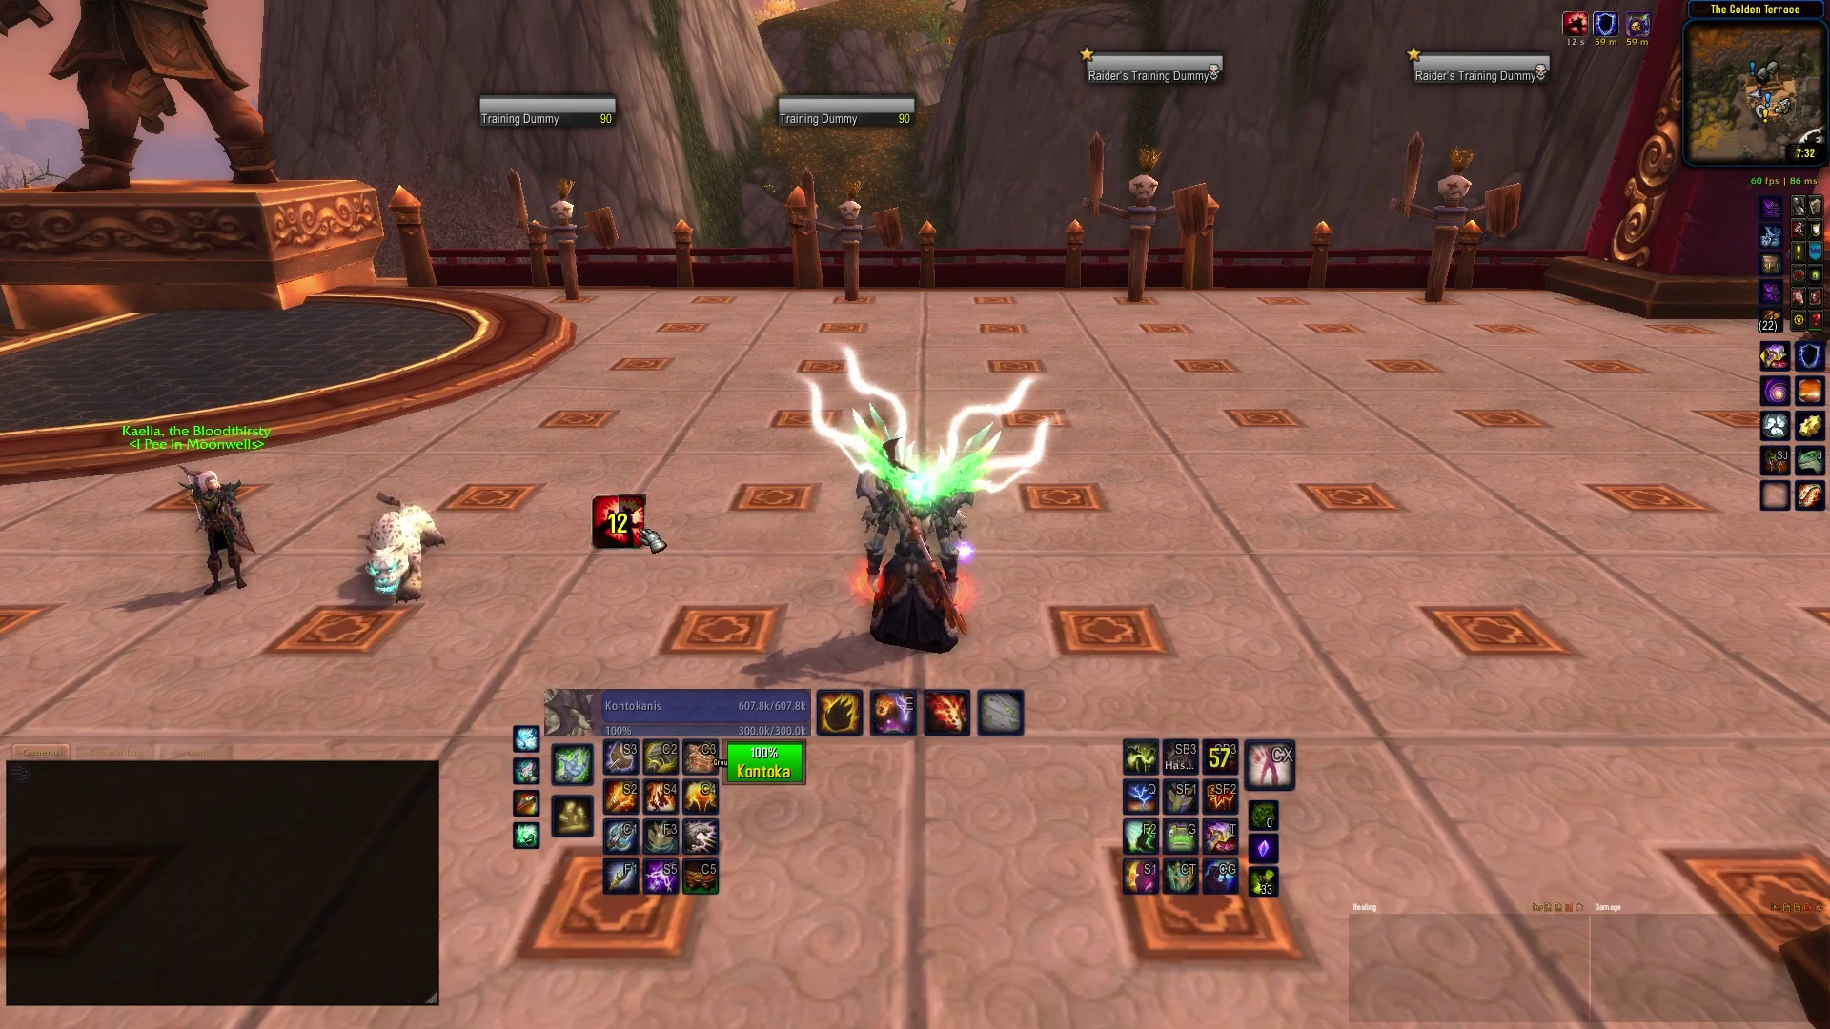
right_click(1578, 36)
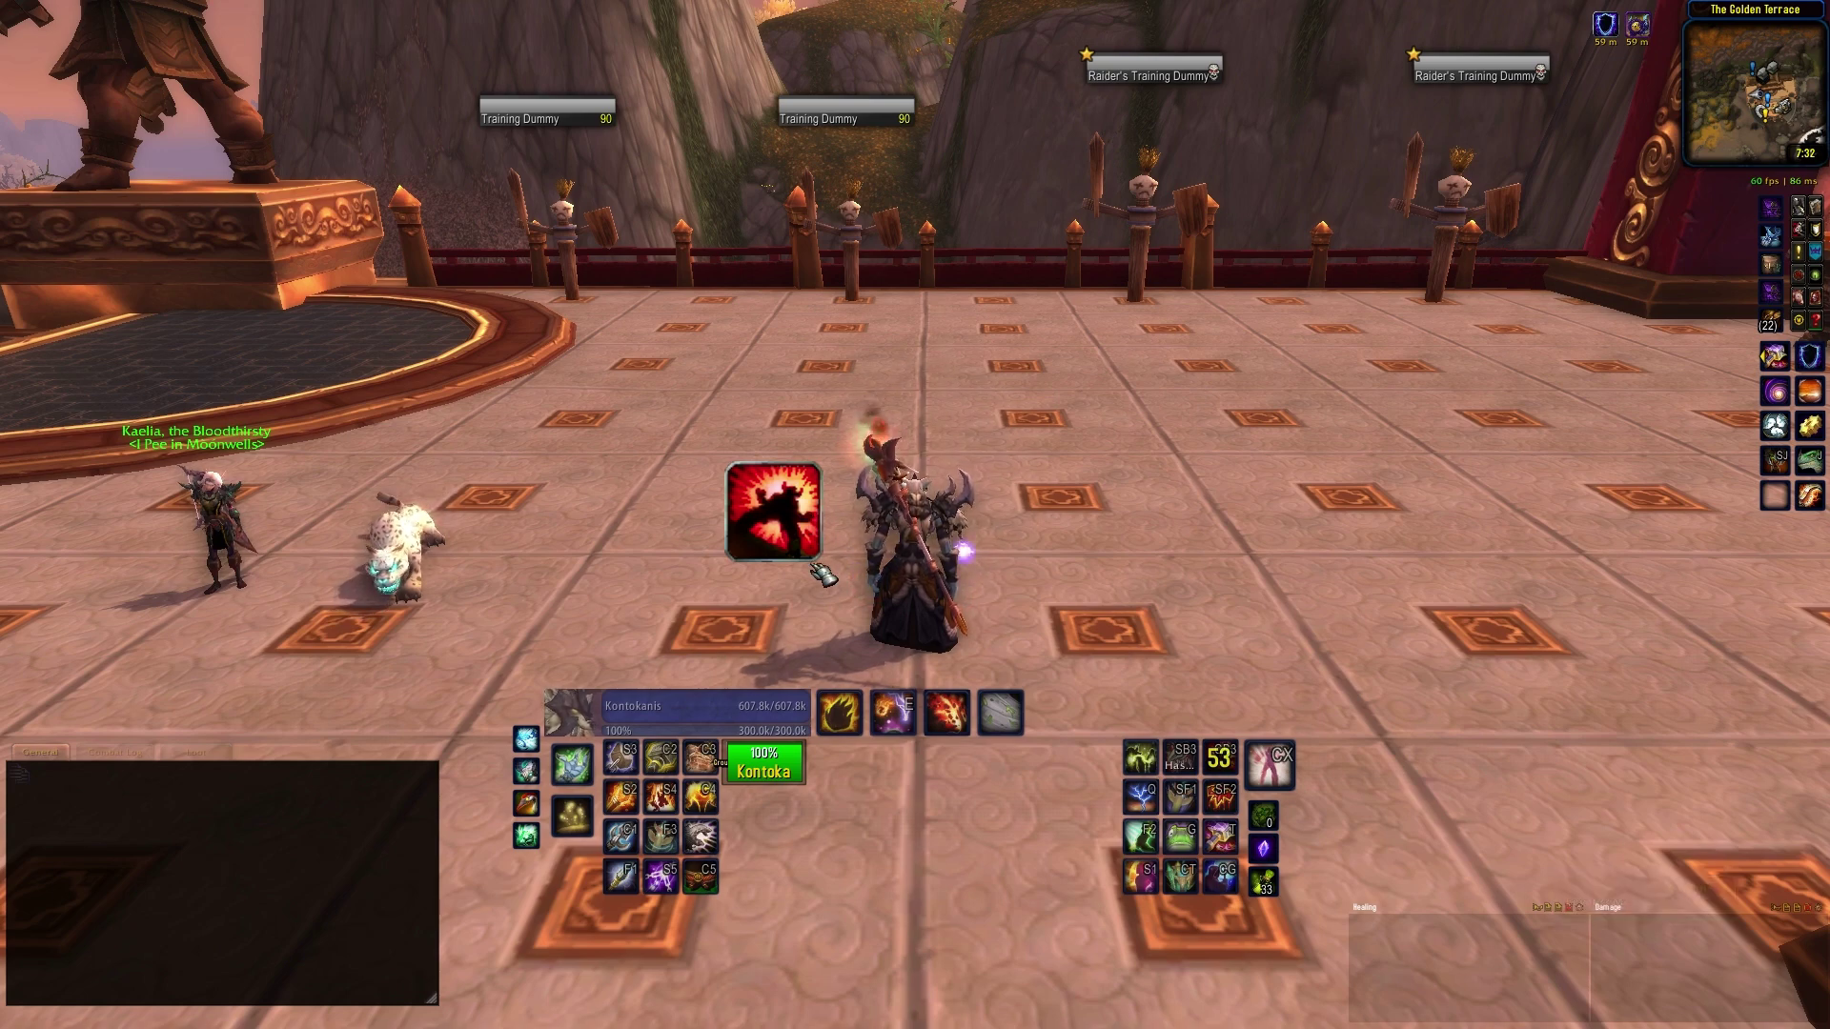
Reopen the WeakAuras options with /wa
type("/wa")
key("Return")
left_click(1550, 320)
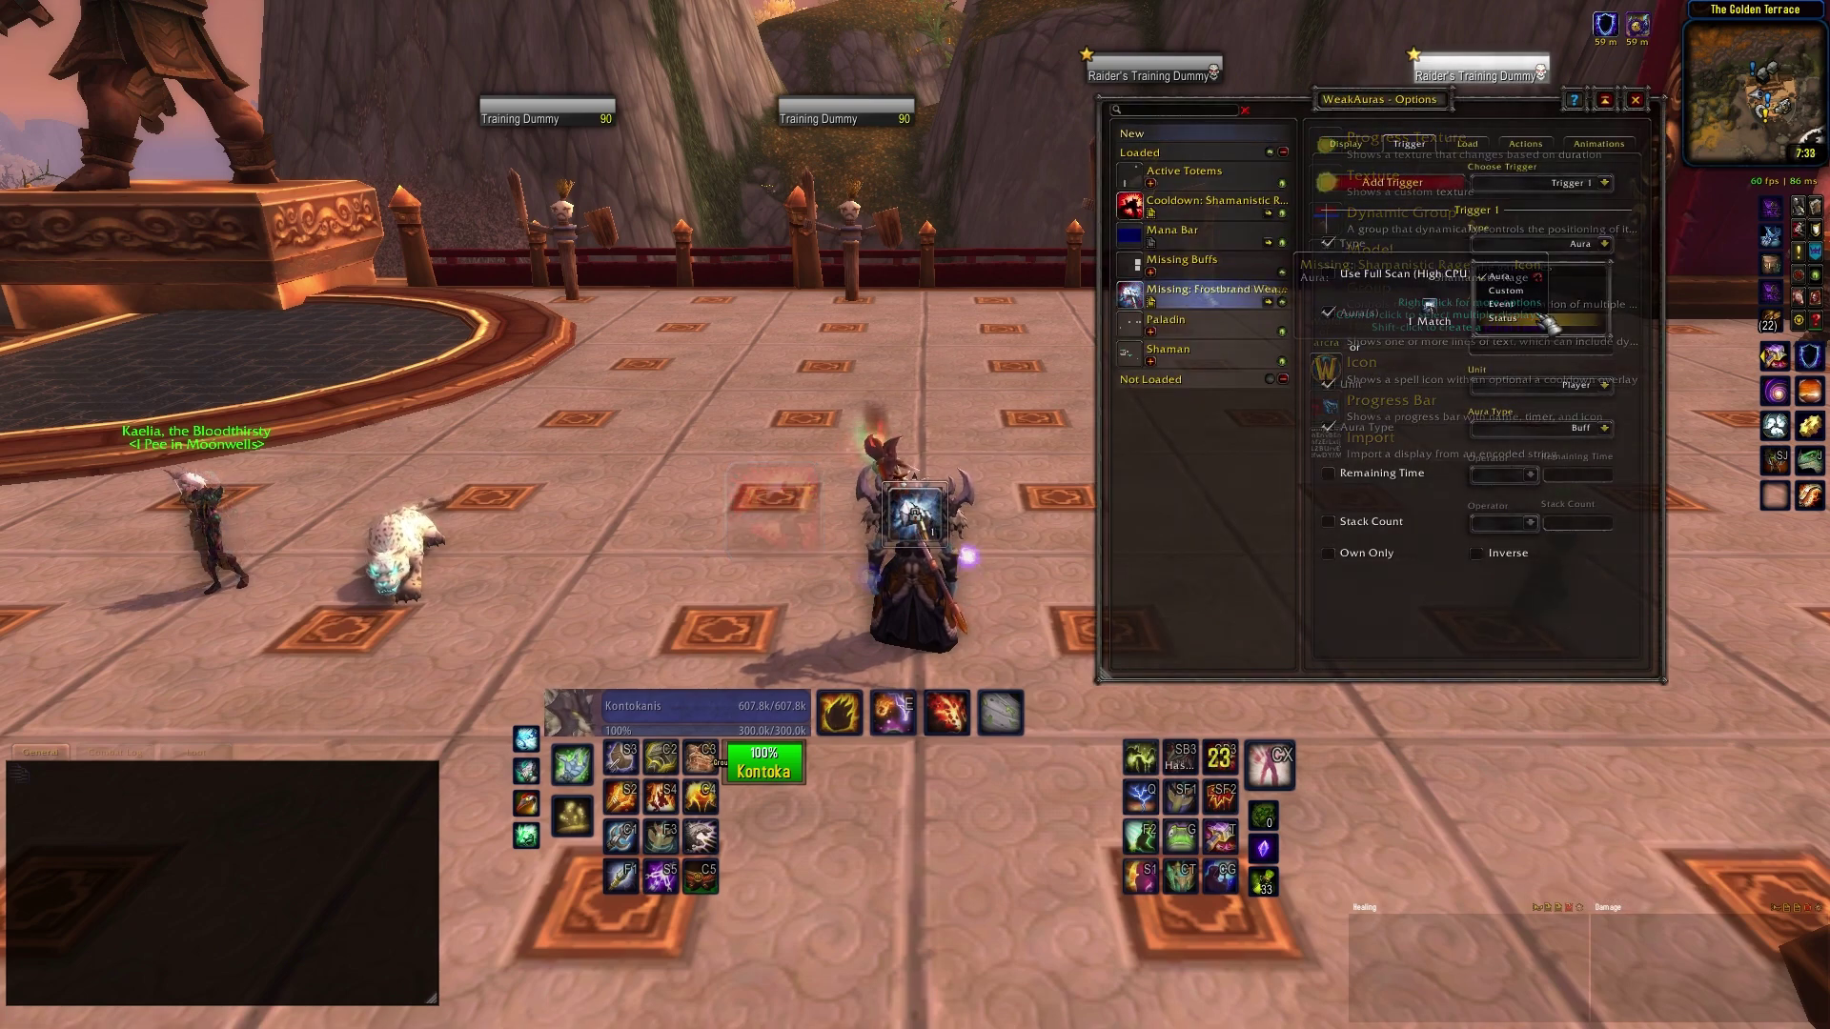
Set the Missing: Frostbrand Weapon trigger to a Status check on Weapon Enchant
left_click(1604, 286)
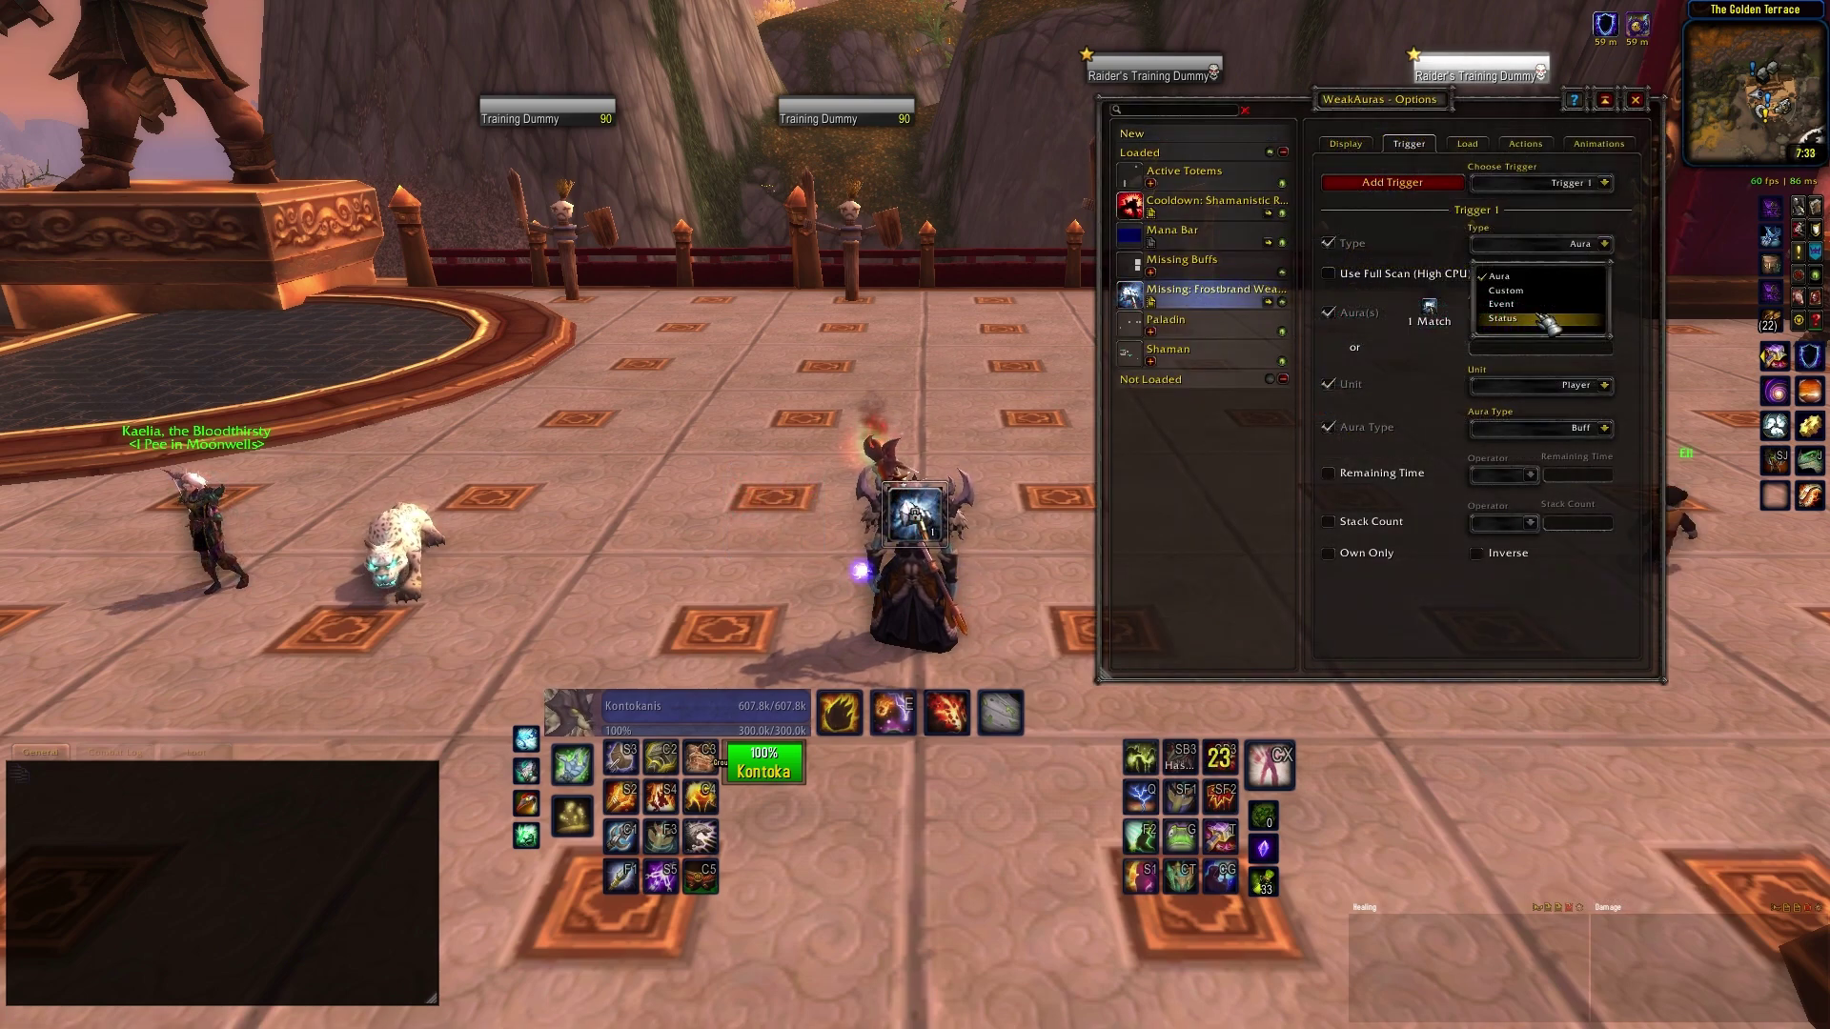
left_click(1610, 314)
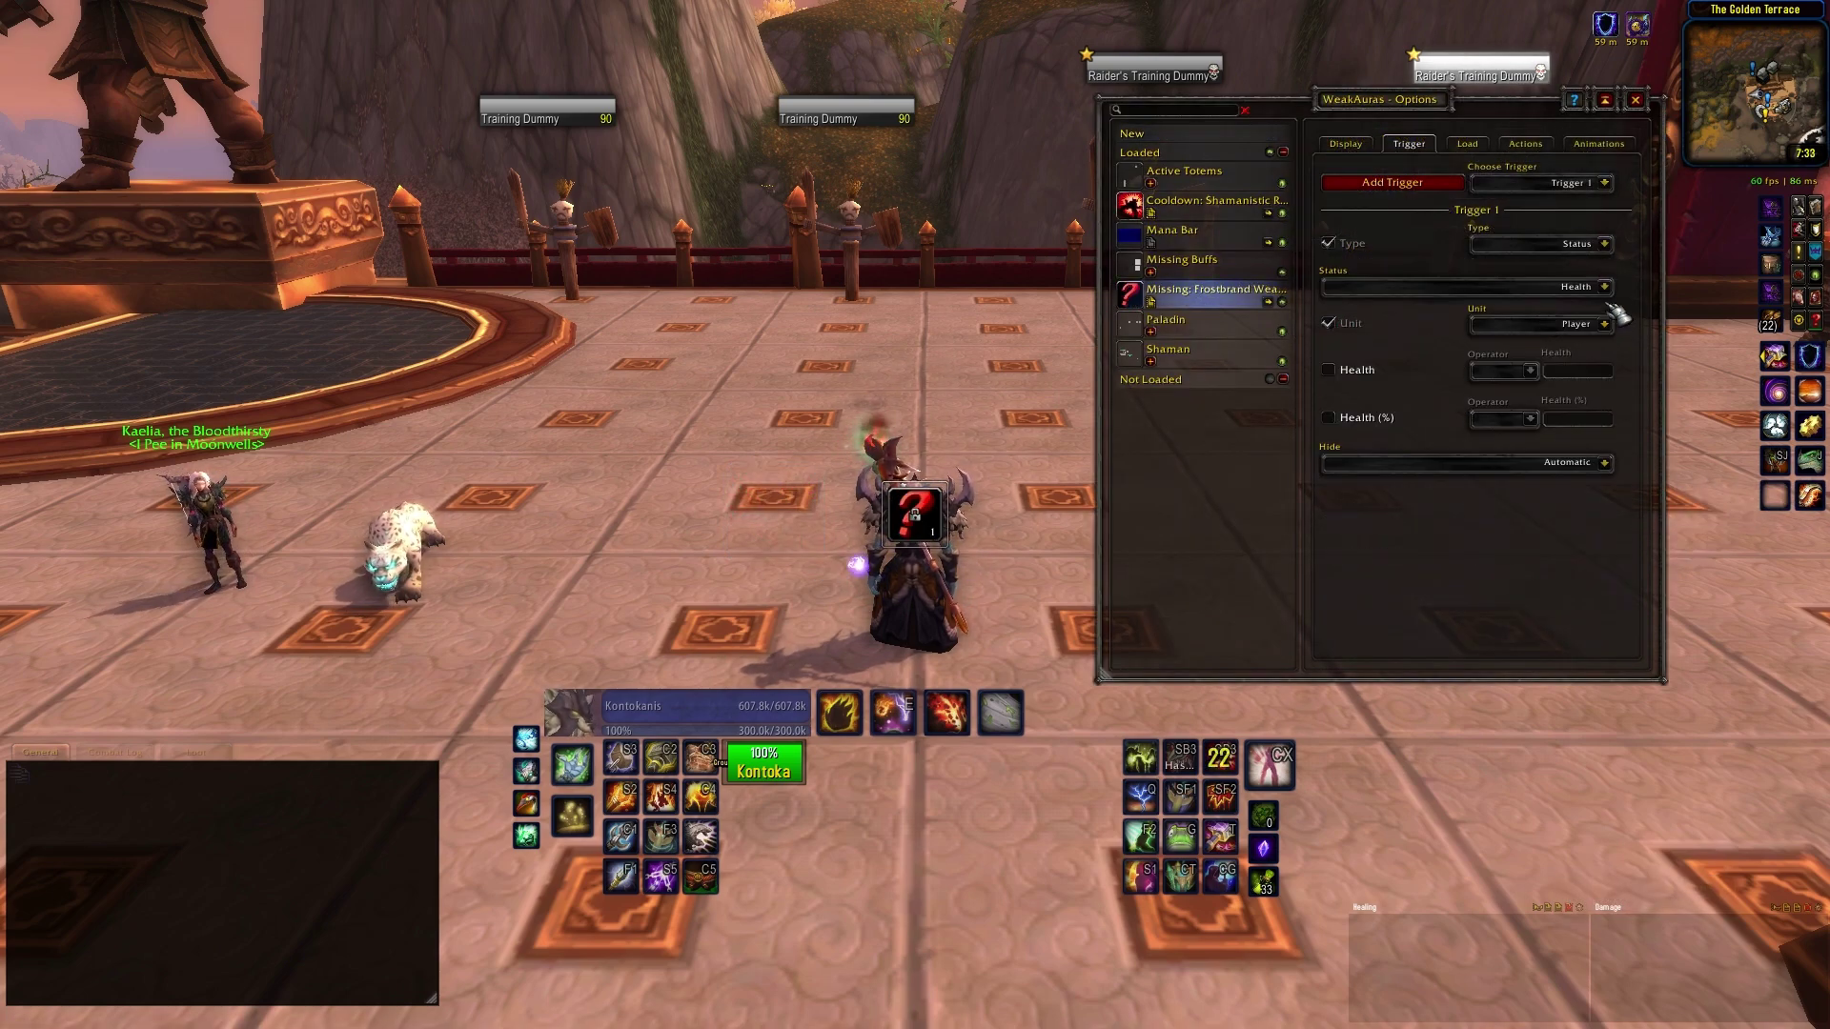
left_click(1607, 287)
left_click(1607, 287)
left_click(1607, 287)
left_click(1377, 707)
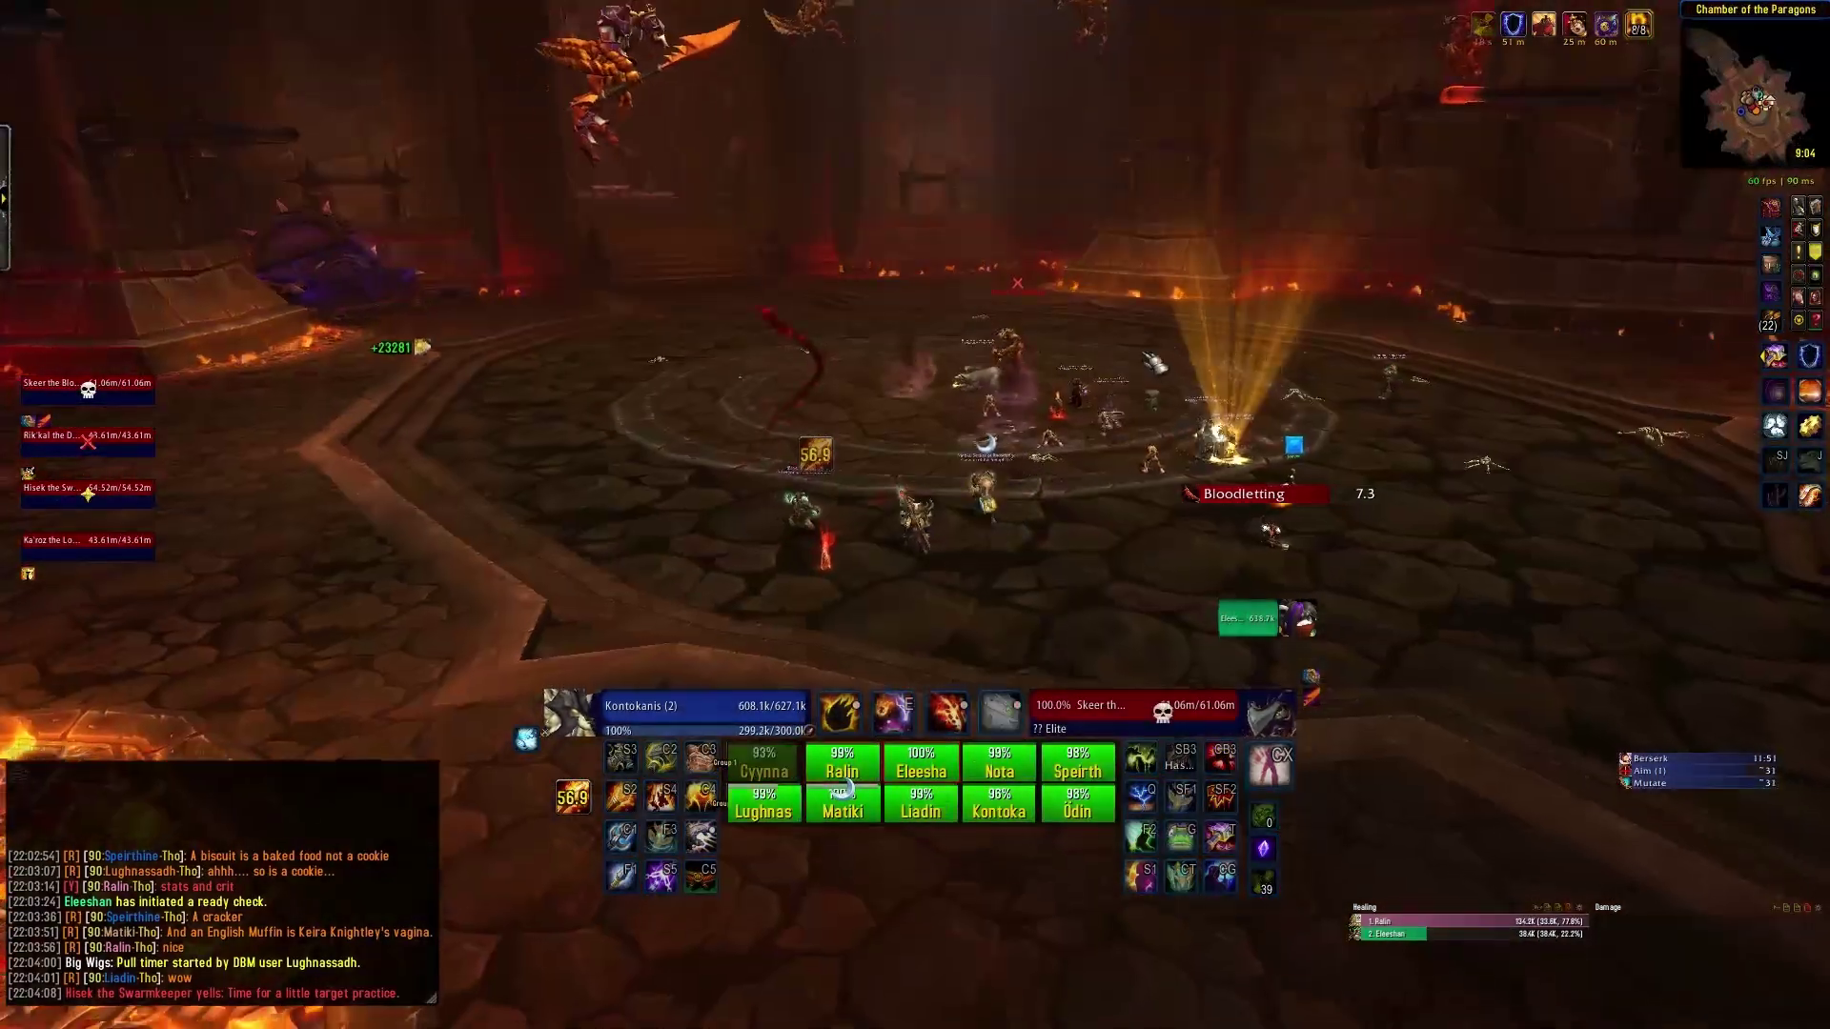
Attack the boss with Elemental Blast, Flame Shock, Lava Burst, Fire Elemental Totem and cooldowns
key("e")
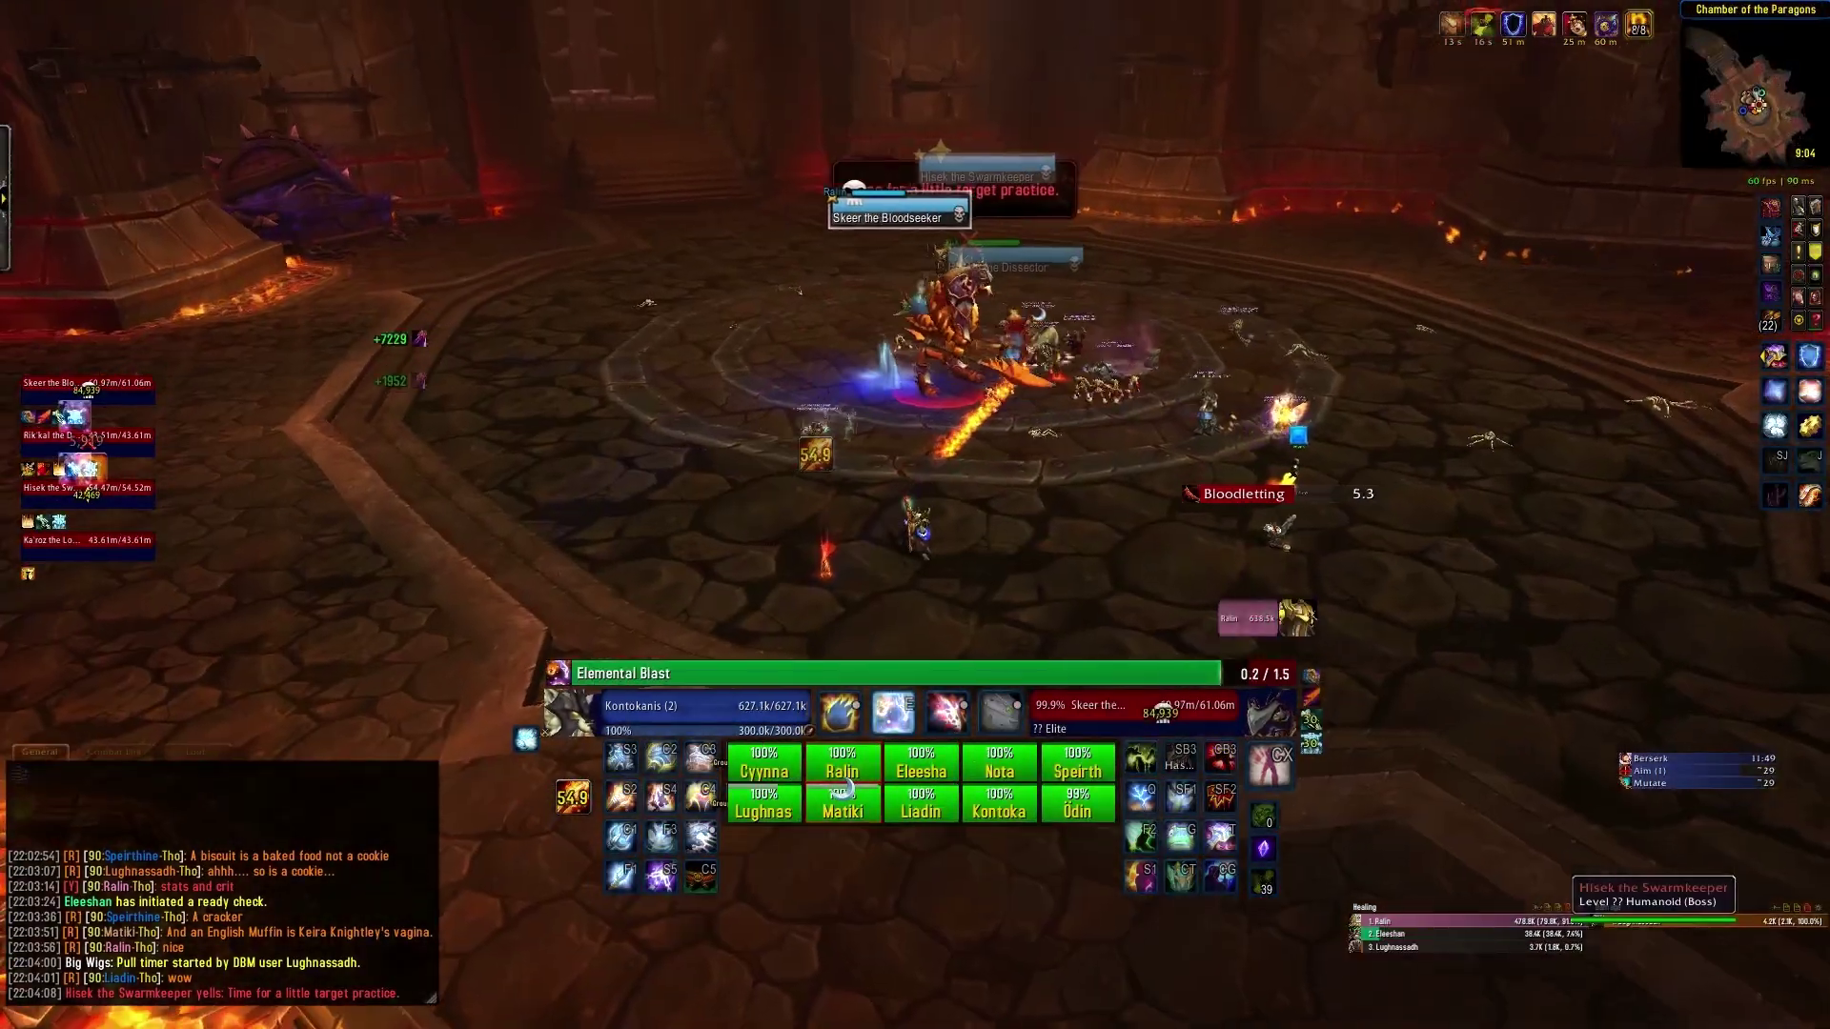
key("1")
key("2")
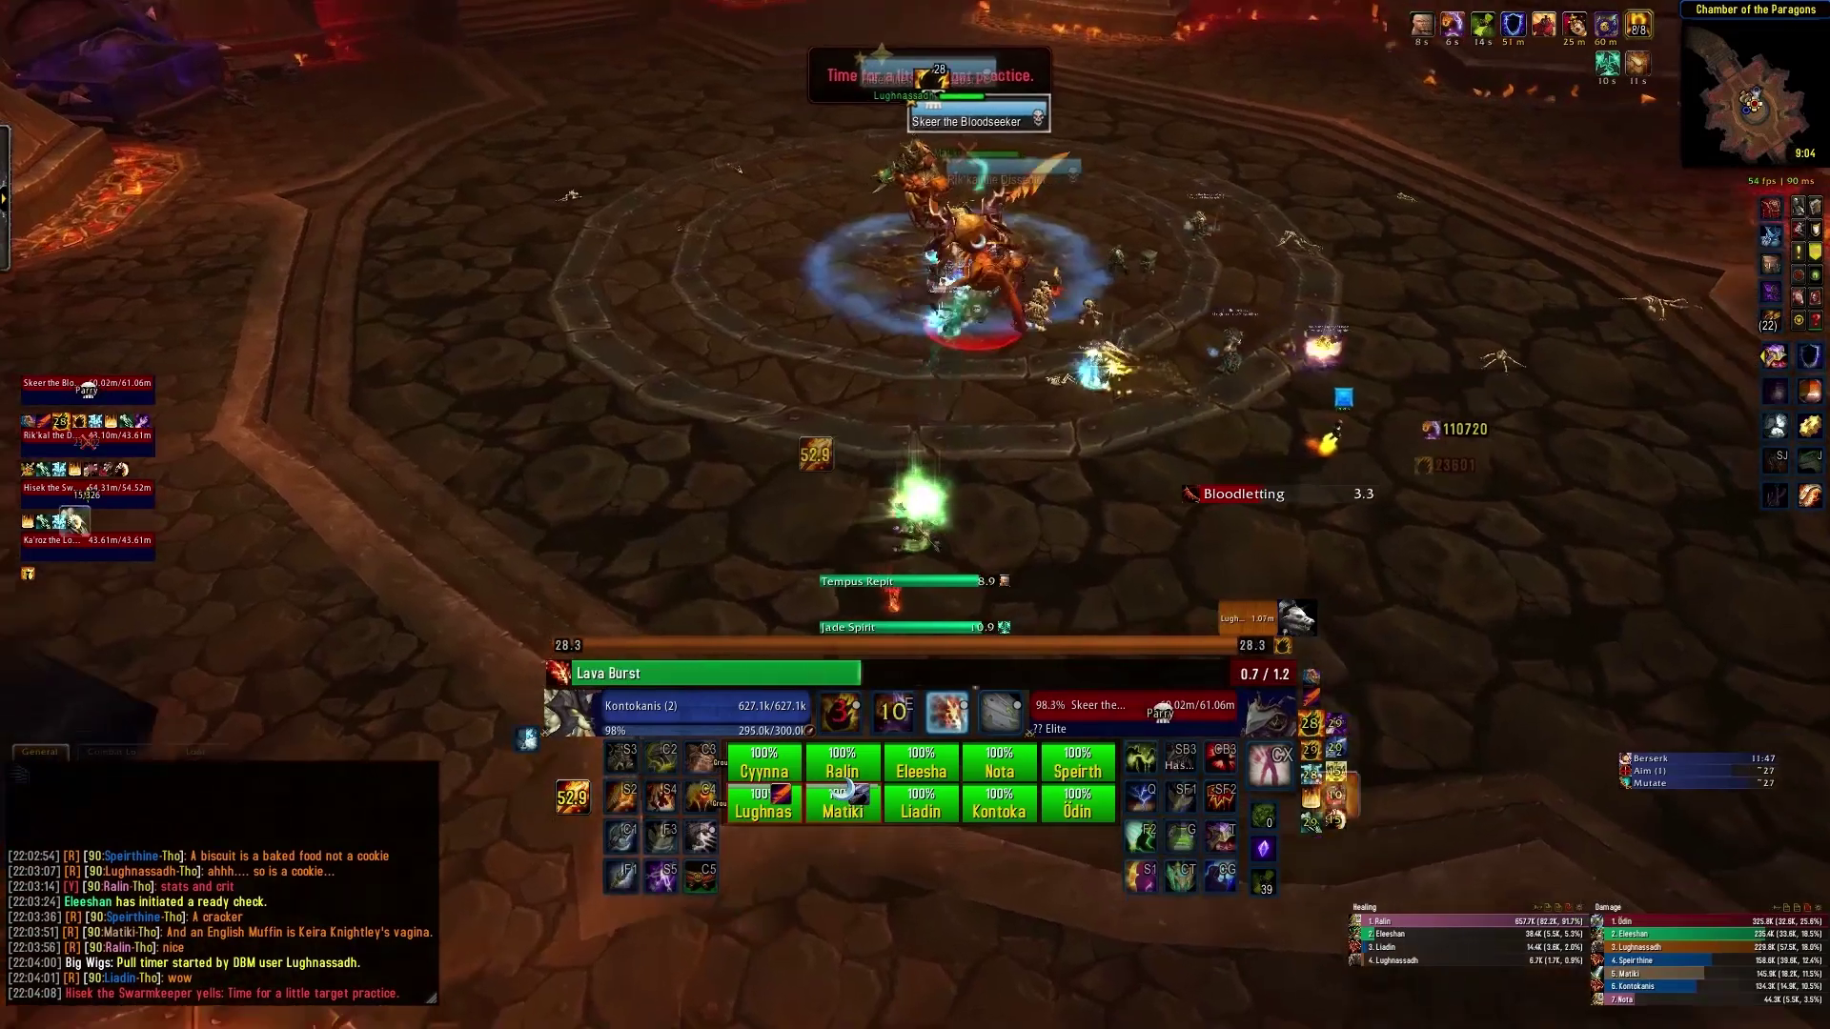
middle_click(1054, 237, "shift")
key("ctrl+4")
key("ctrl+x")
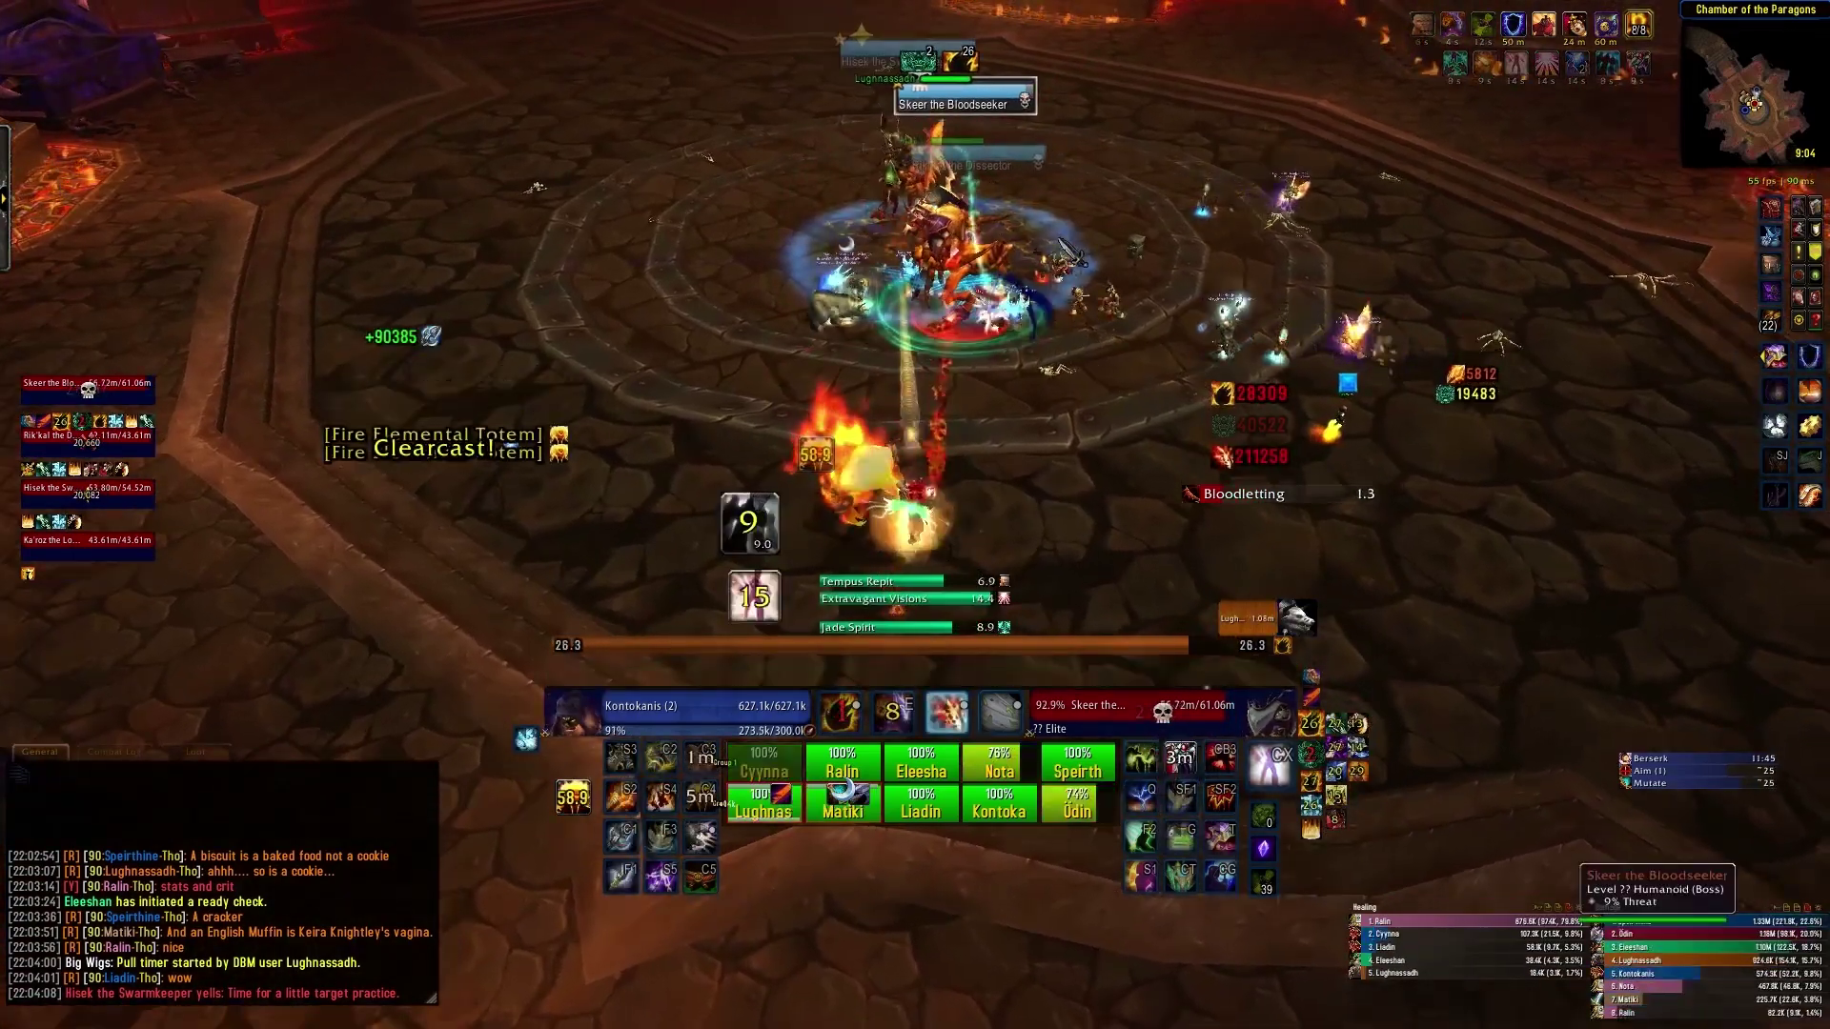
key("F2")
key("2")
scroll(1055, 239, "down", 2)
key("2")
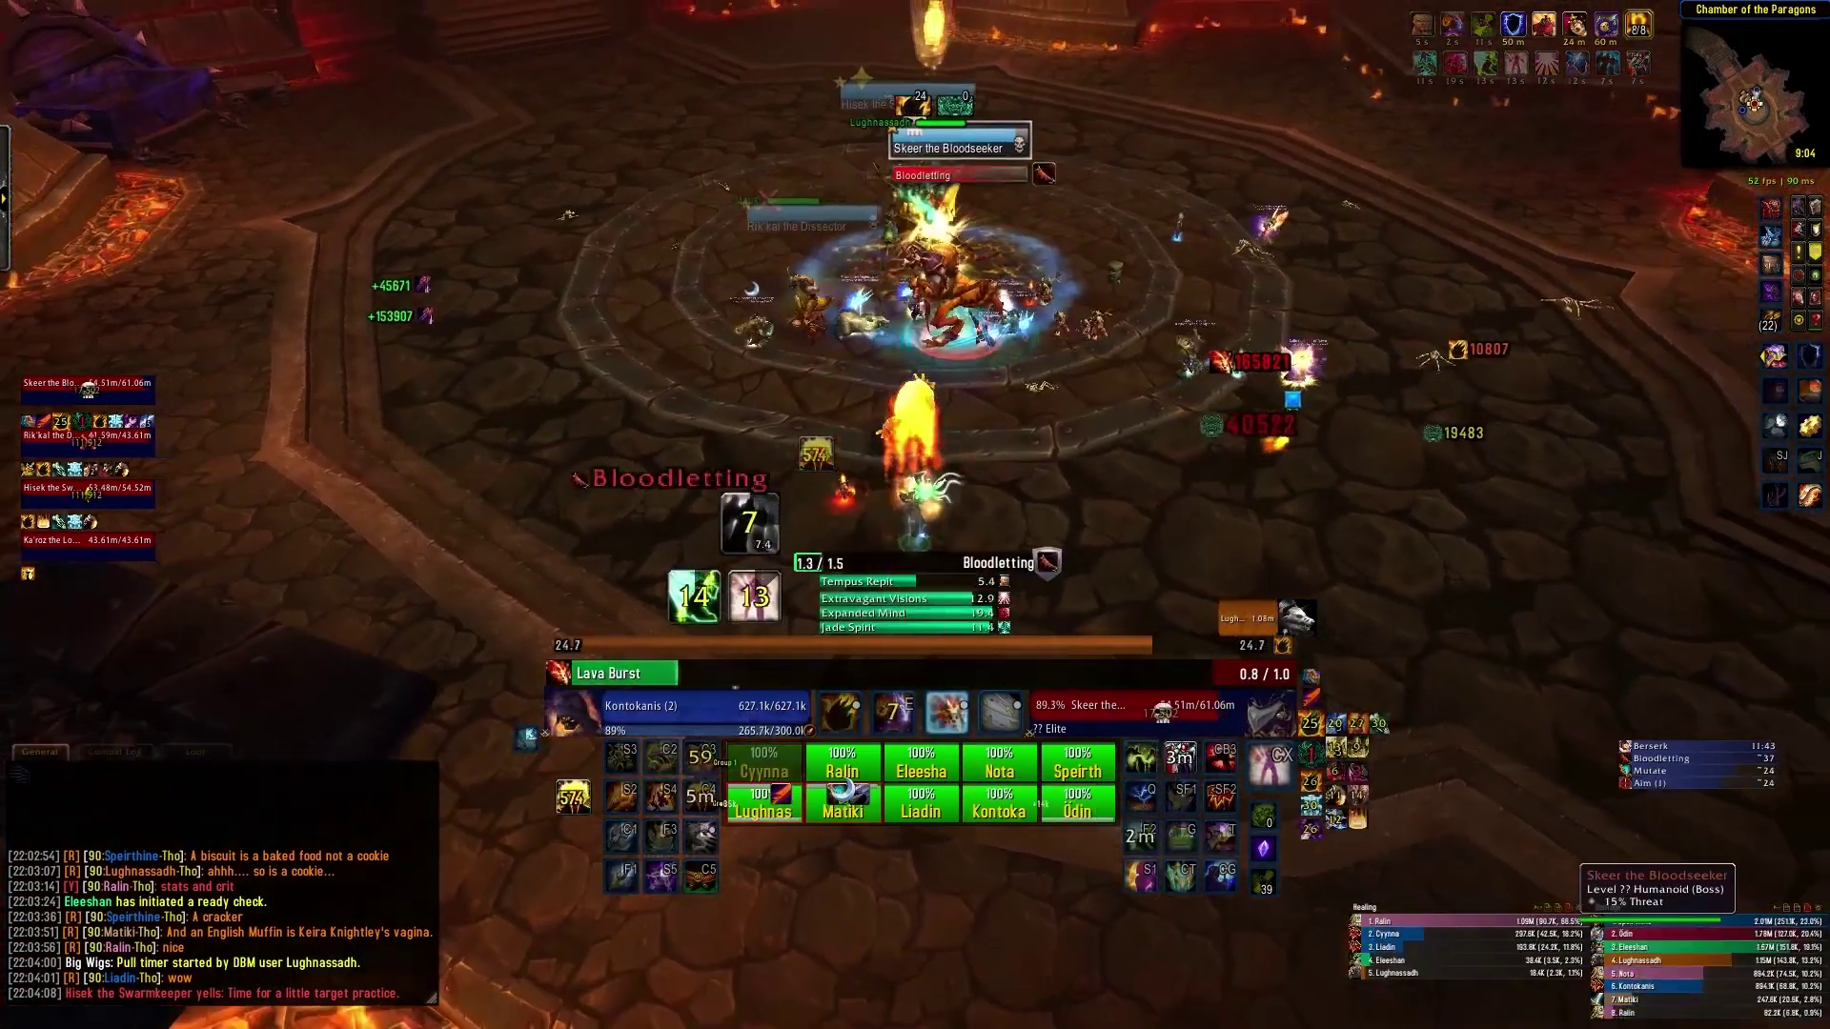
key("d")
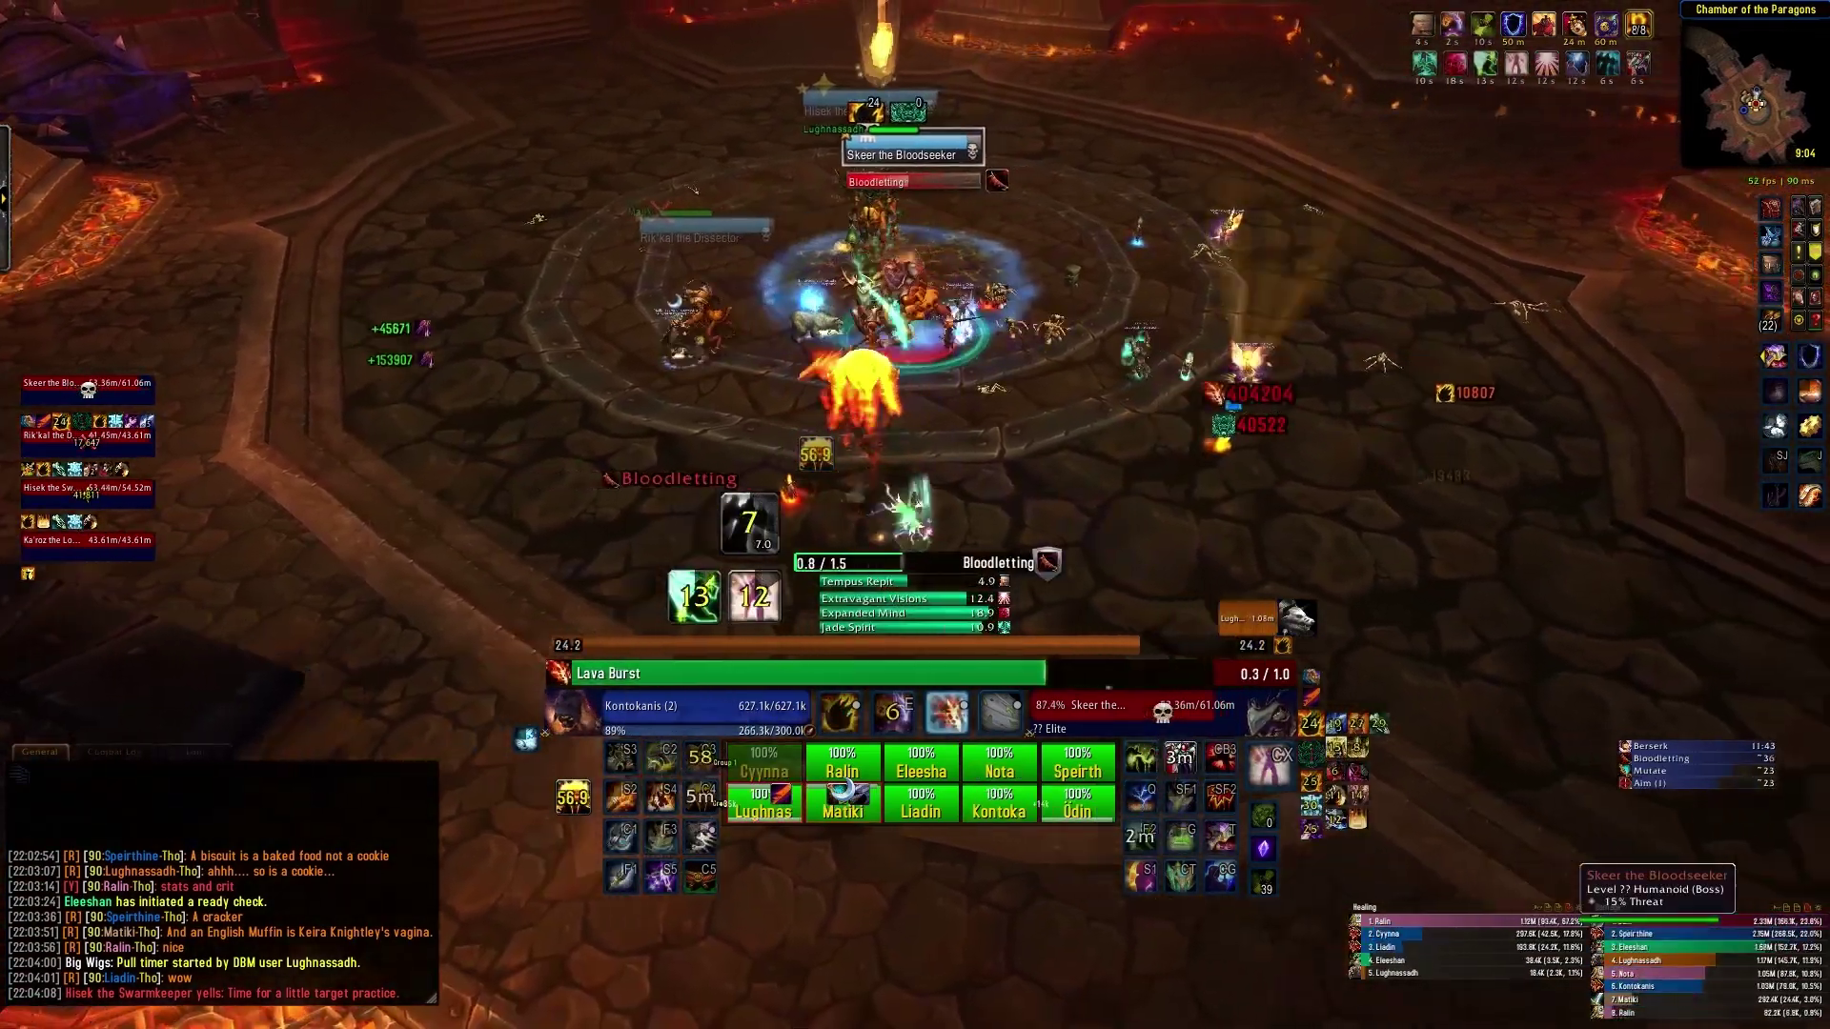
key("2")
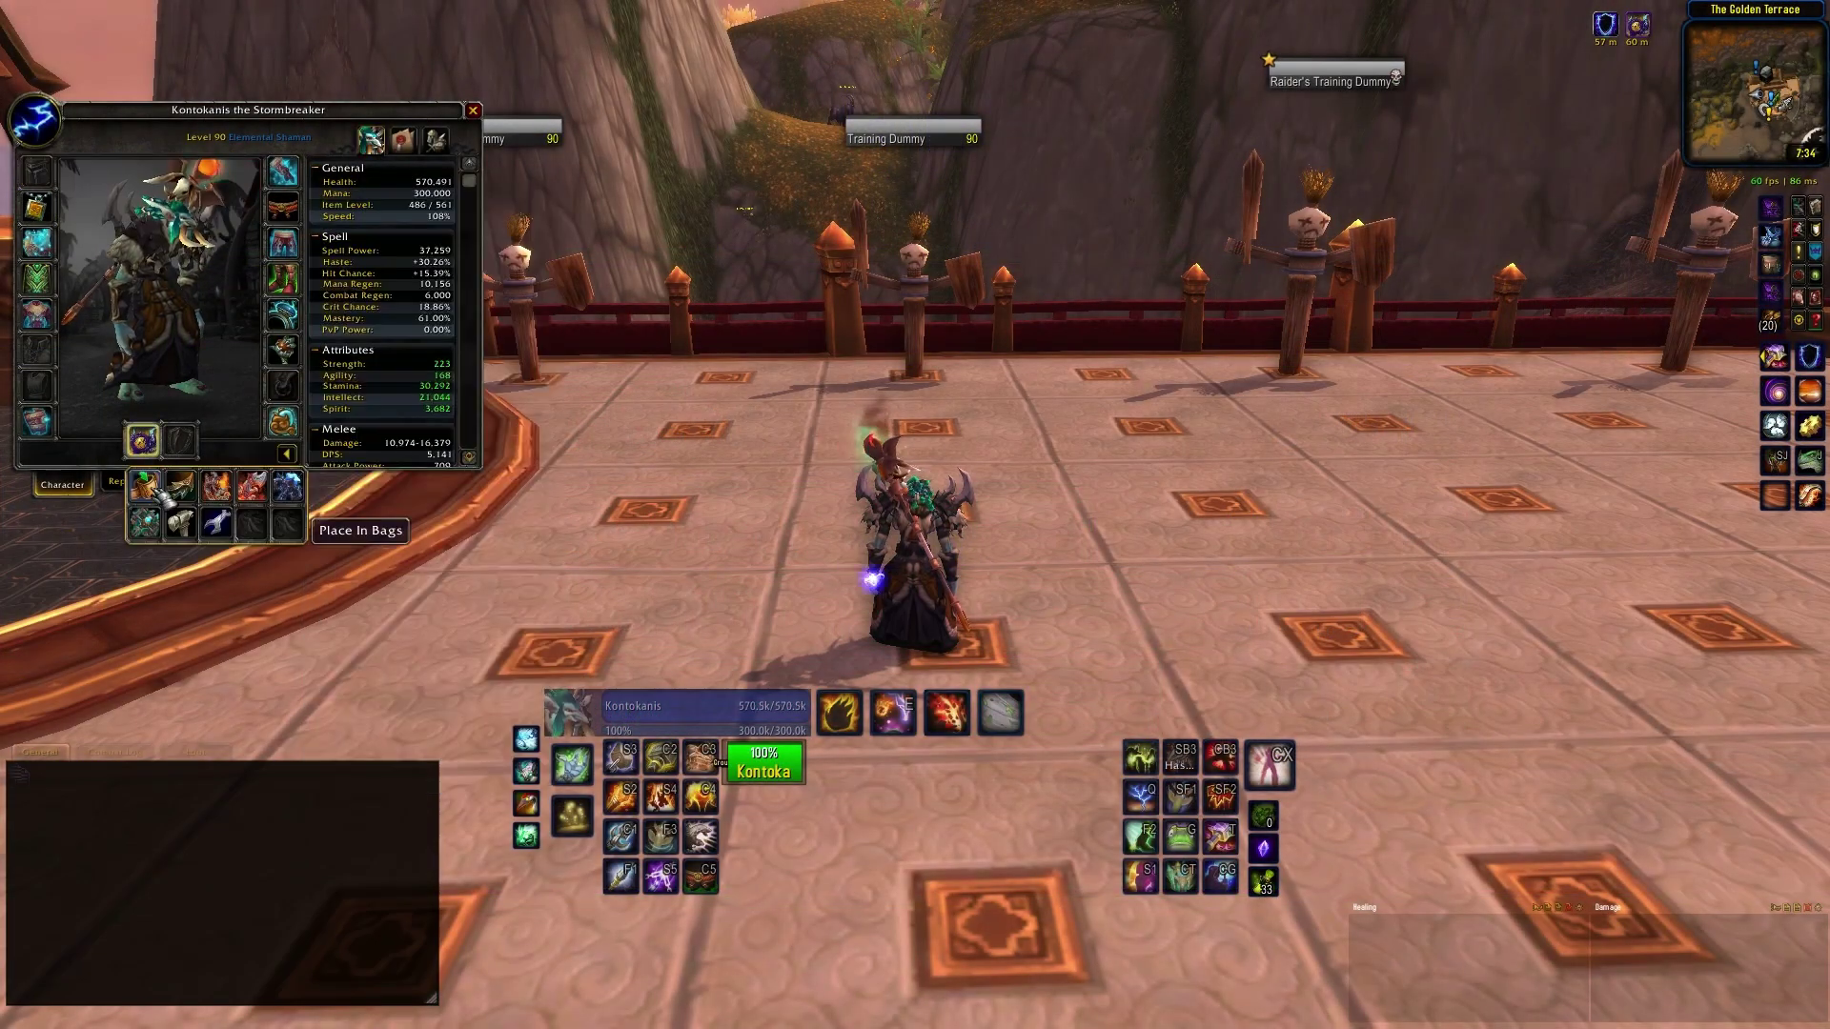
Unequip the weapon, close the character sheet, and cast Elemental Blast at the middle Training Dummy
left_click(155, 486)
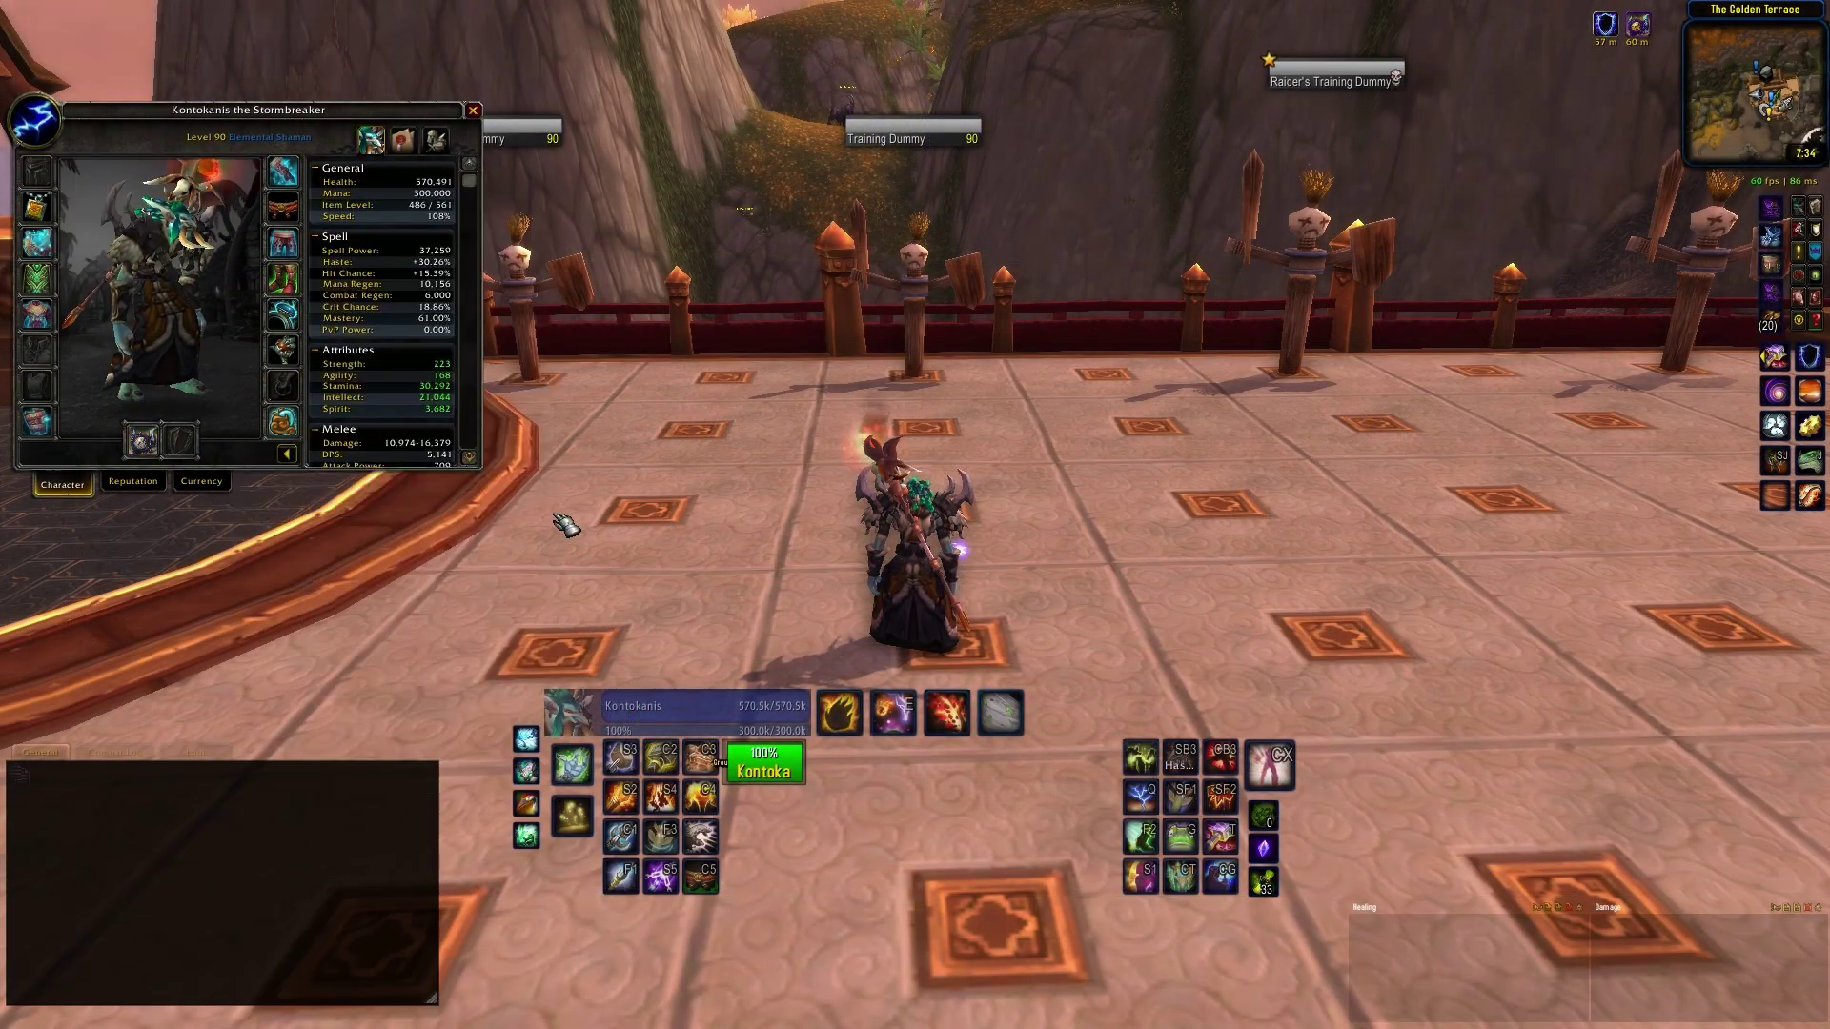
key("c")
left_click(932, 310)
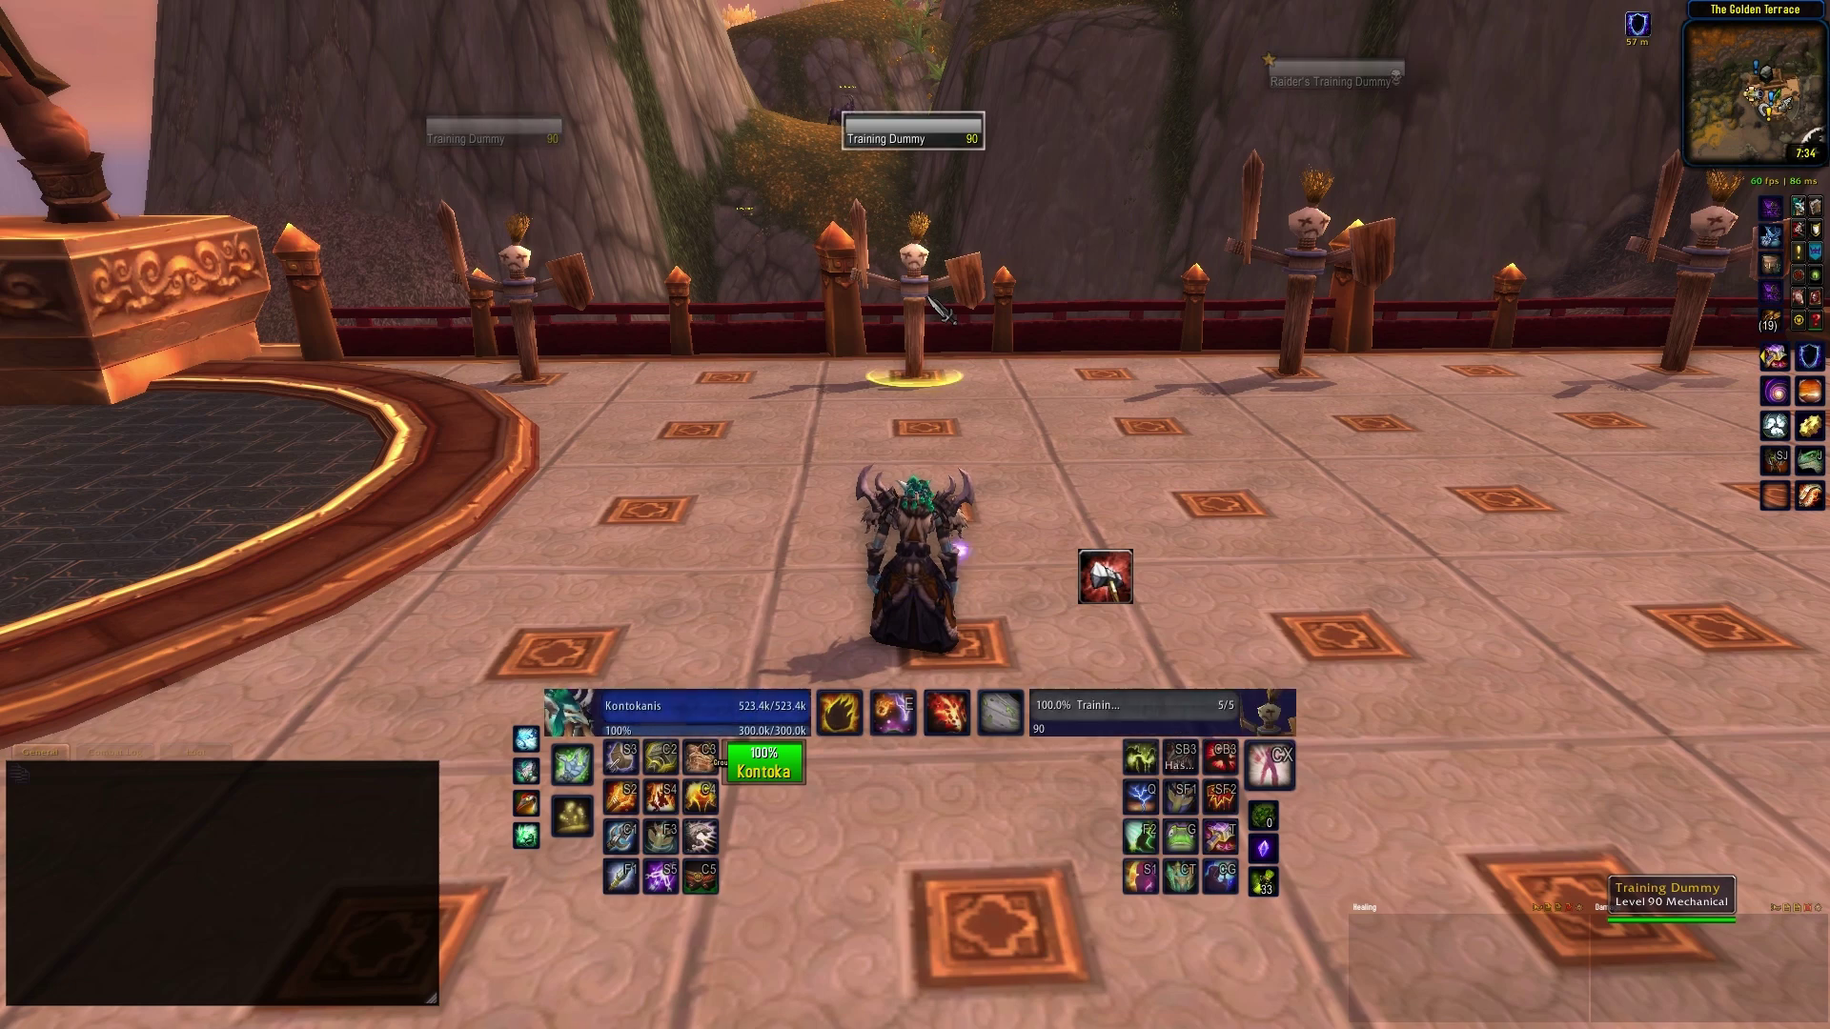
key("e")
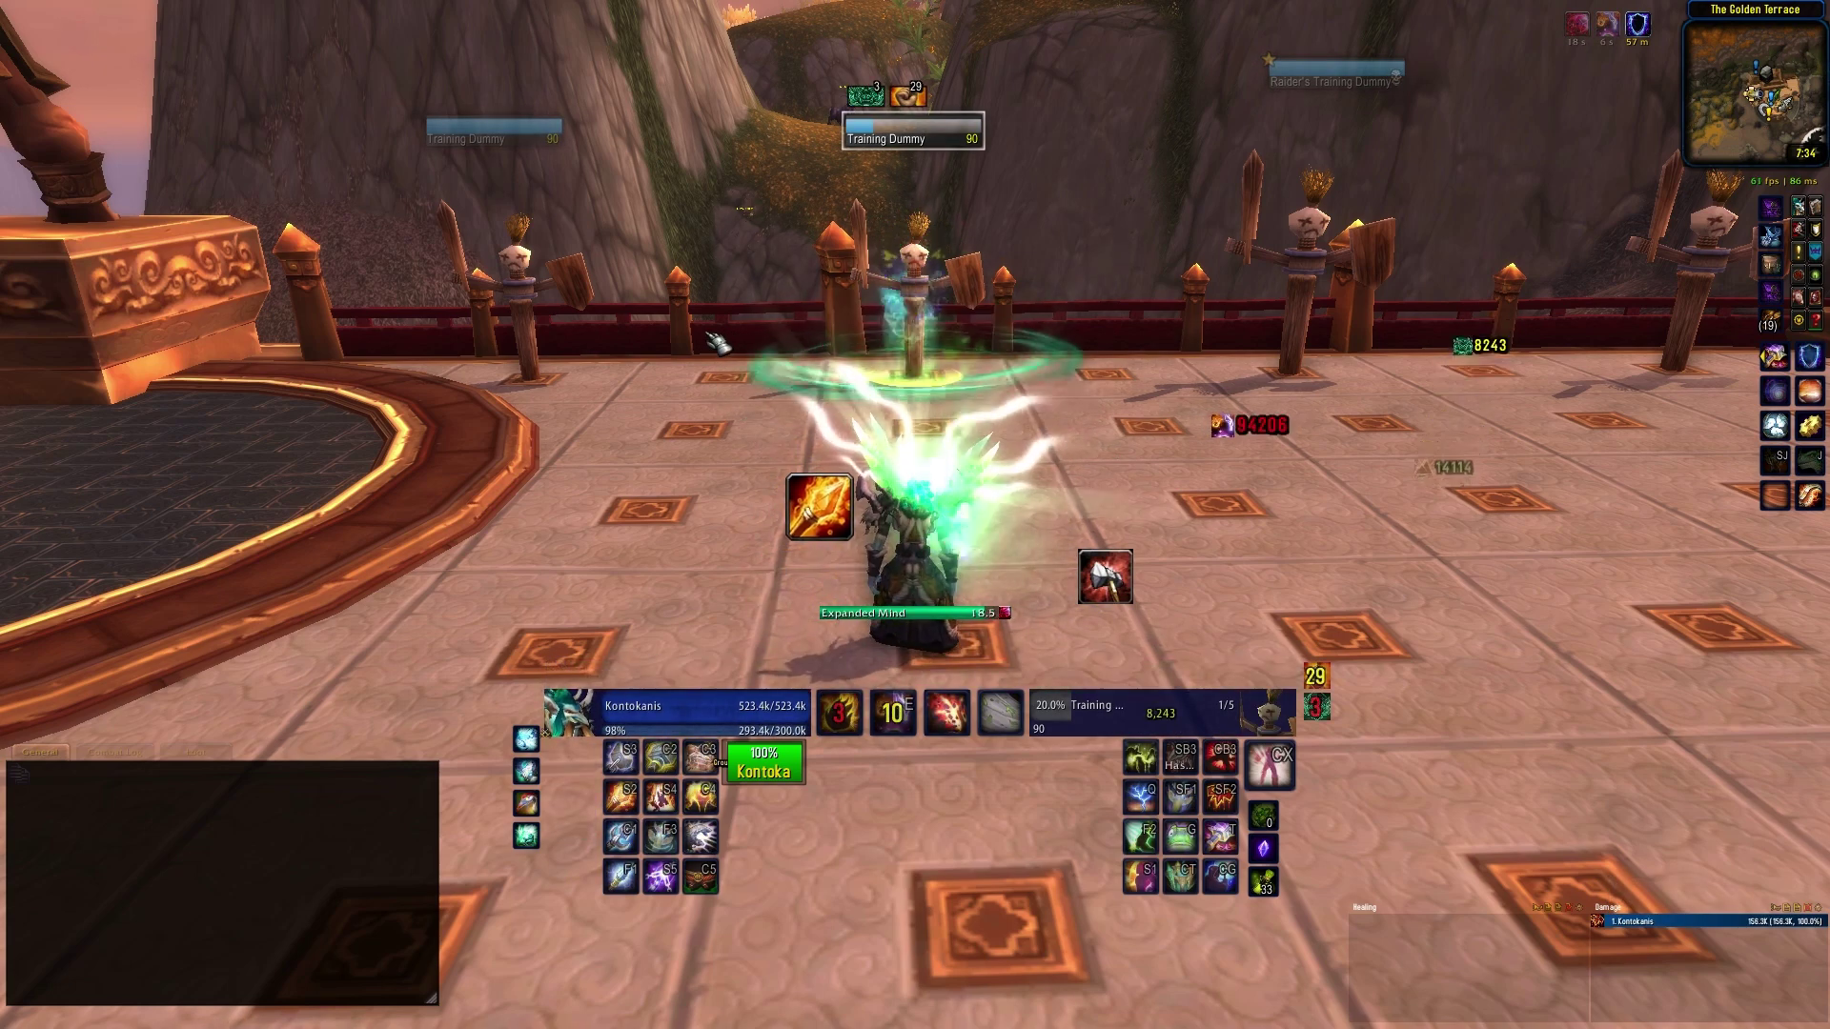
mouse_move(1584, 40)
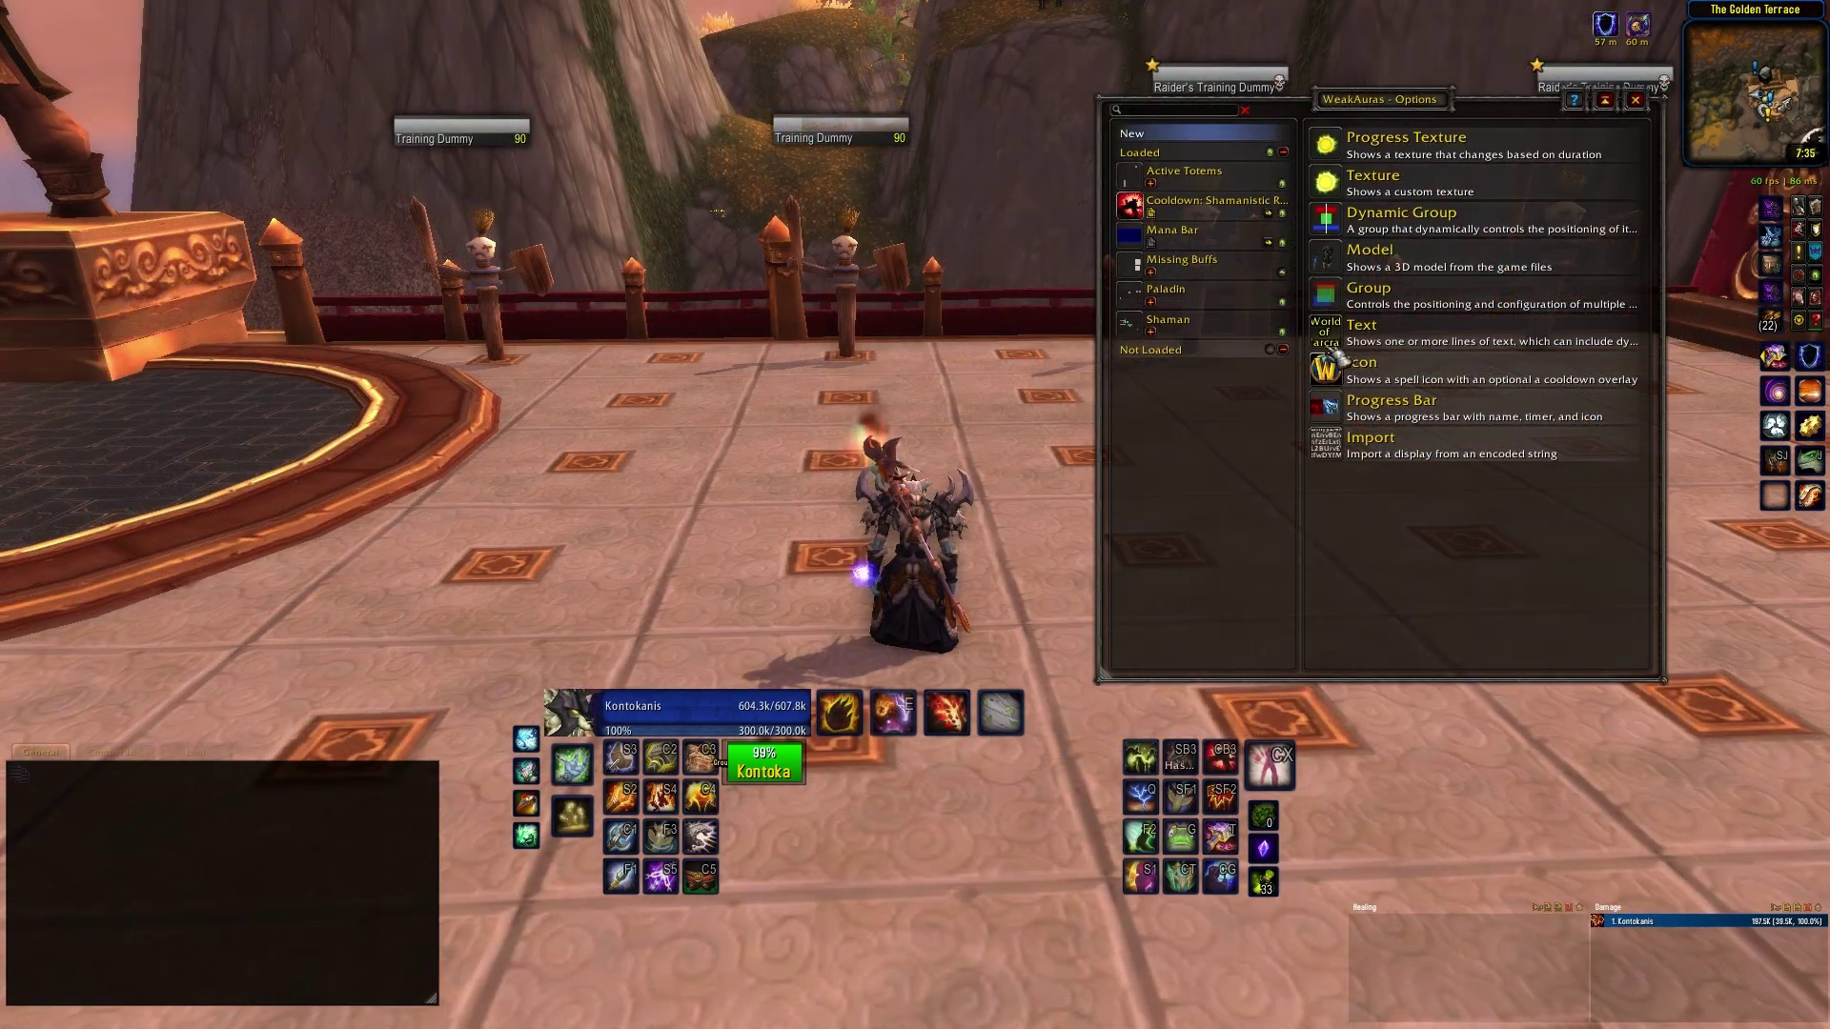
Create a progress bar aura tracking the Expanded Mind buff and position it on screen
left_click(1430, 405)
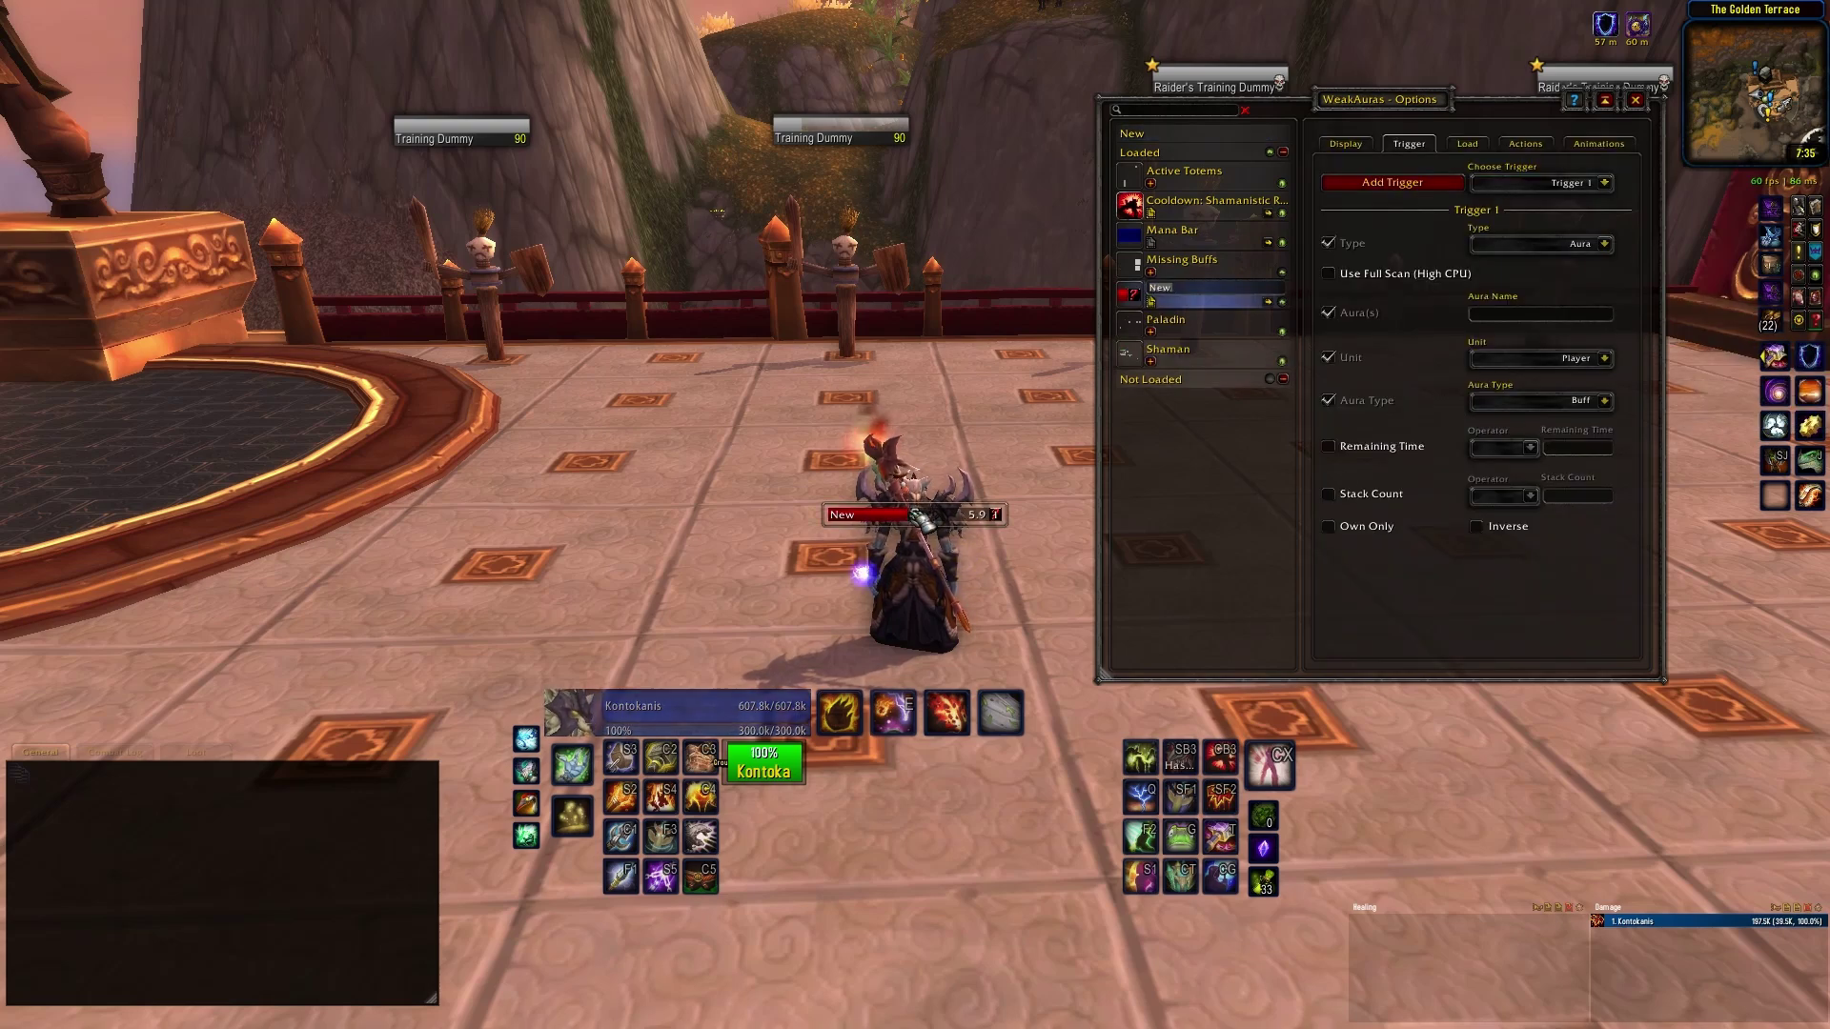
left_click_drag(915, 517, 451, 508)
left_click(1506, 310)
type("Expanded Mind")
key("Return")
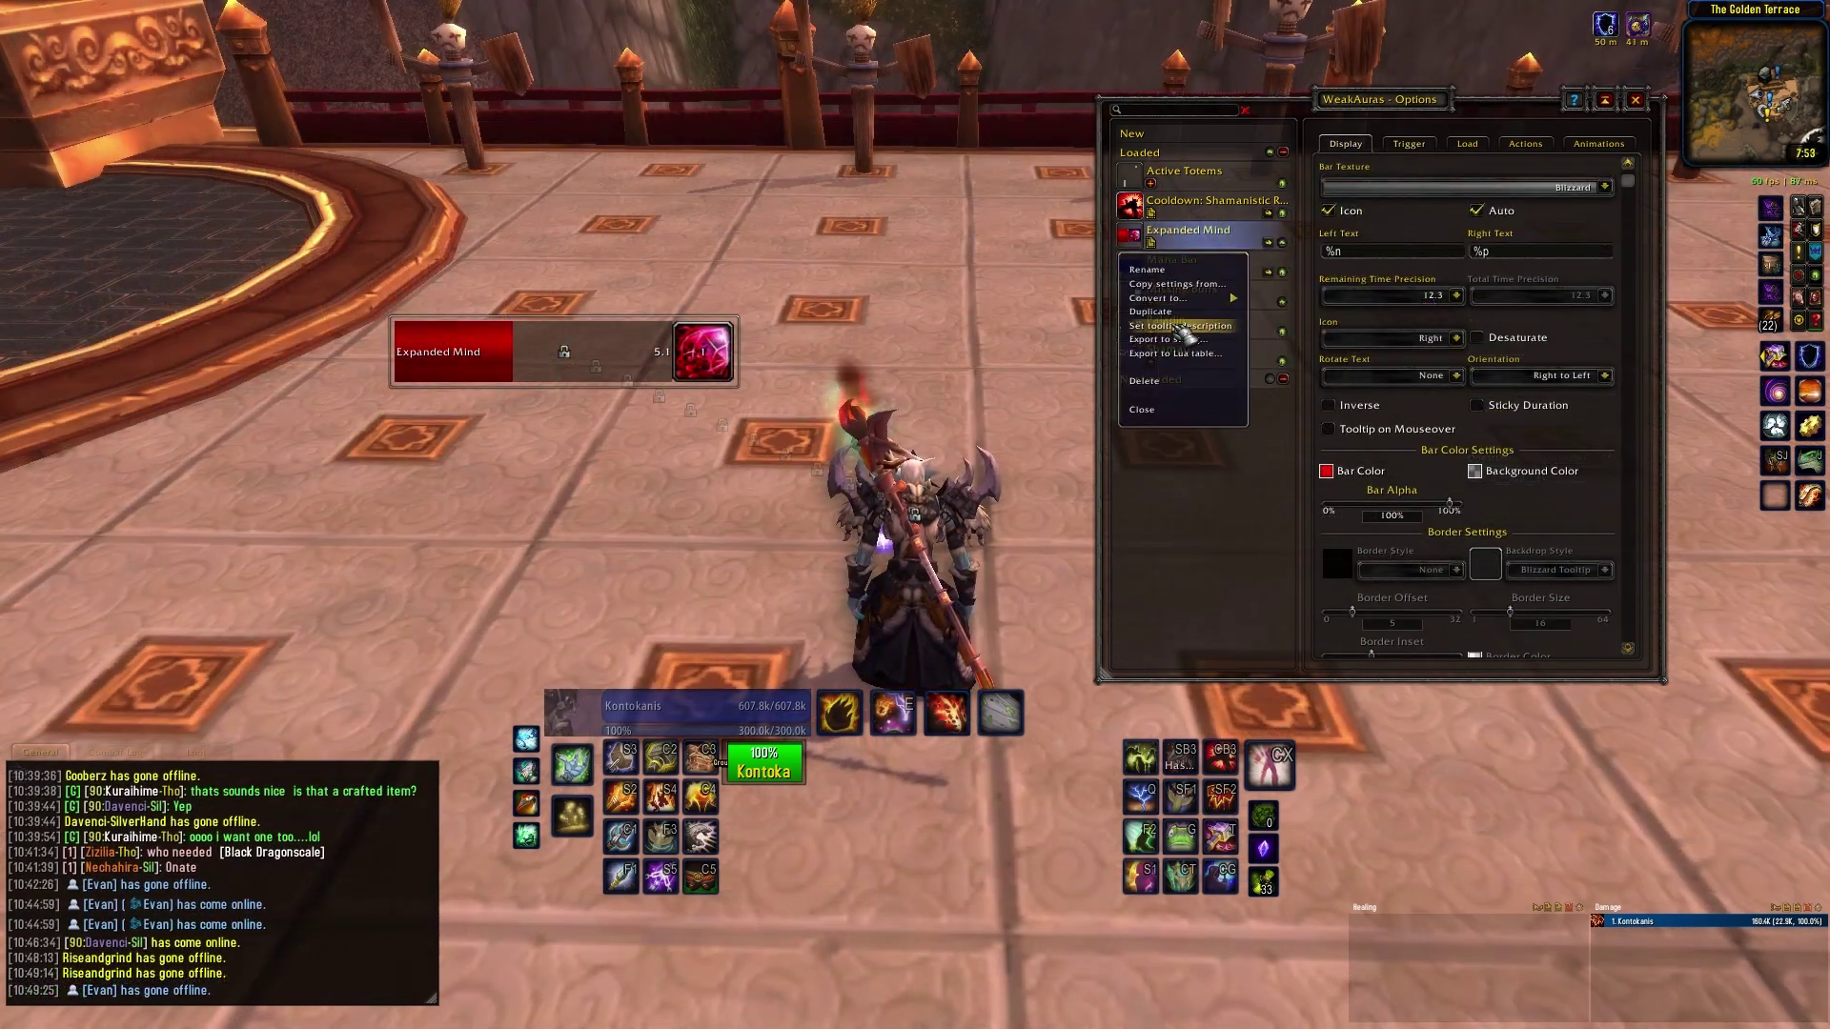
Duplicate the Expanded Mind aura and rename the copy Expanded Mind ICD
left_click(1220, 315)
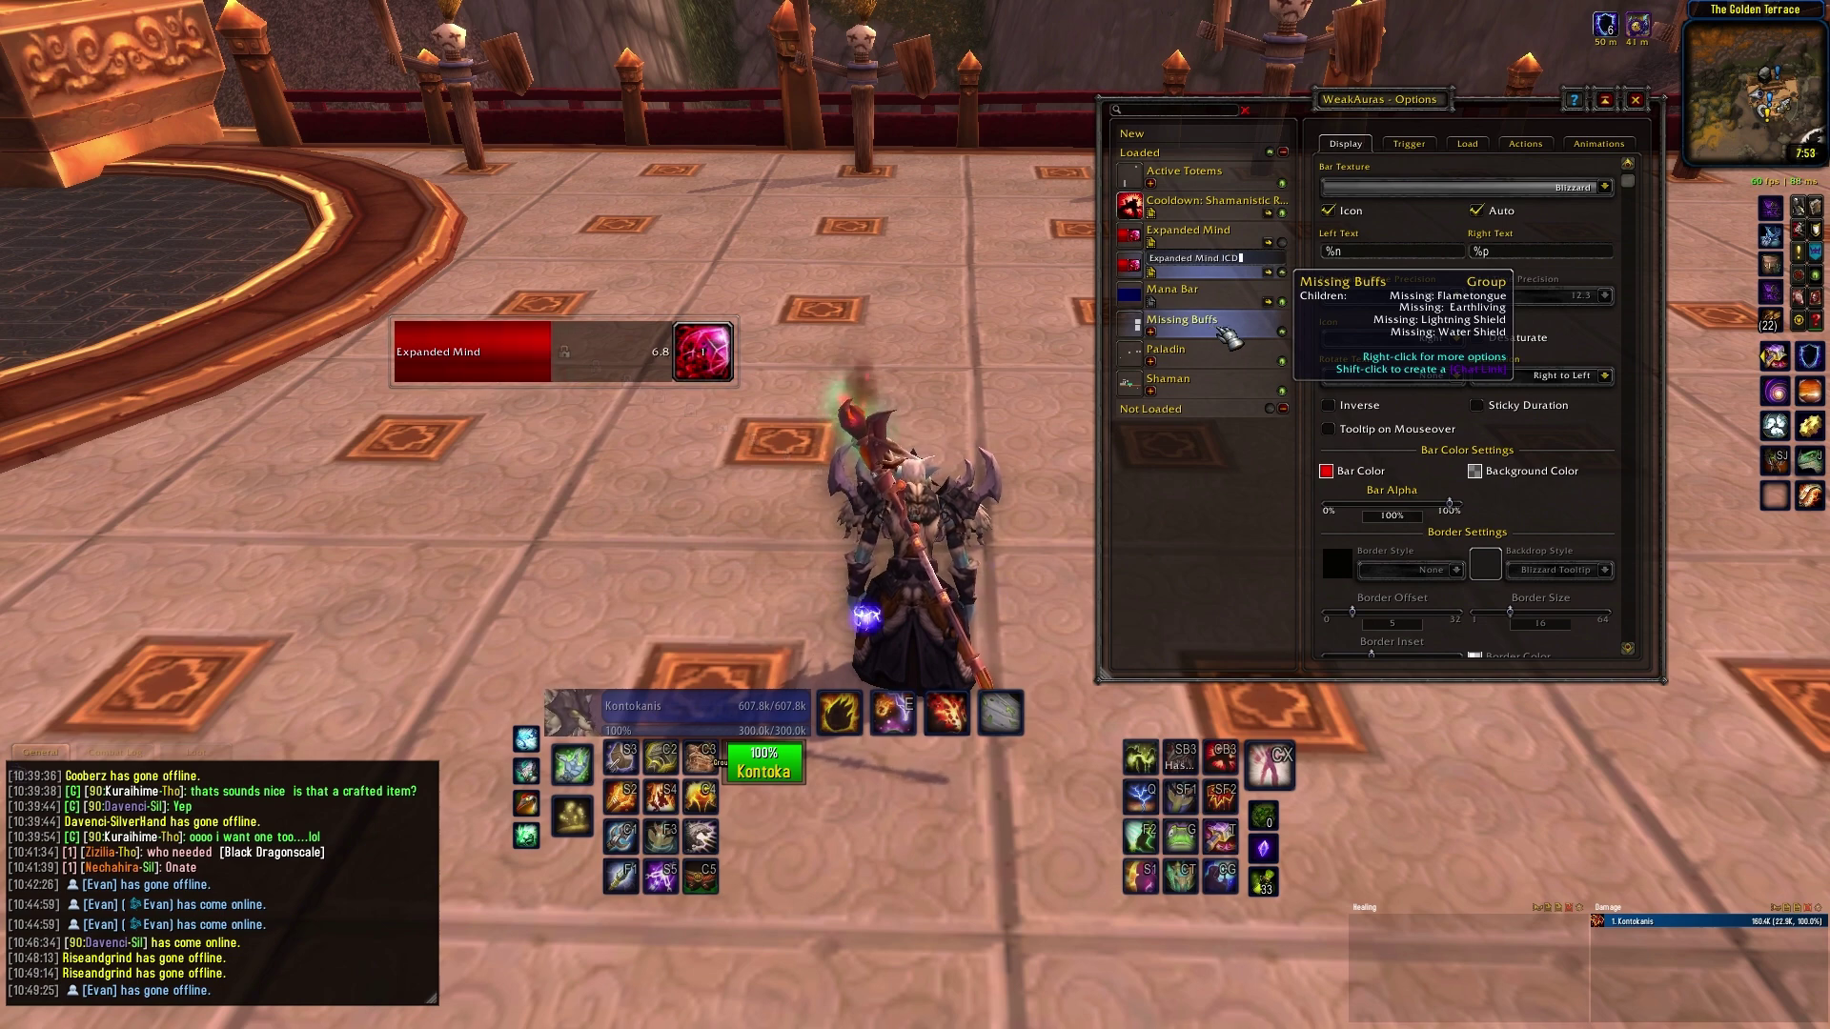
type("ICD")
key("Return")
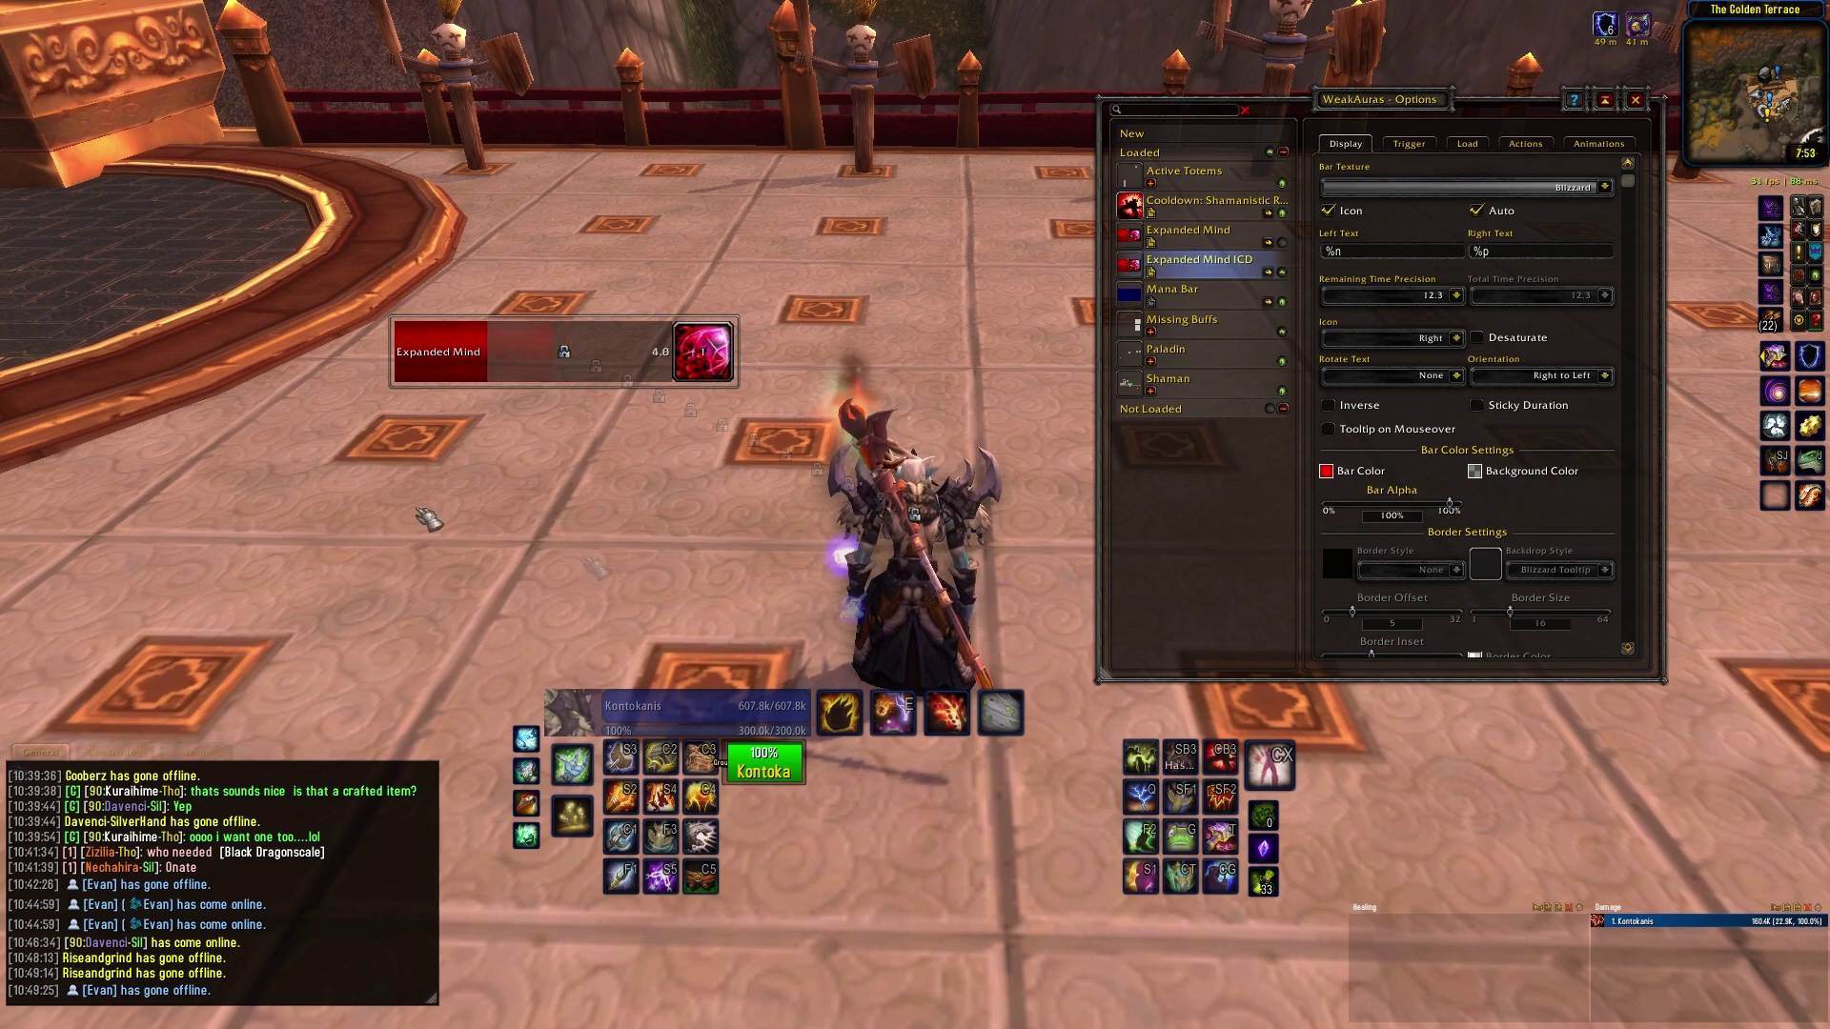
Set the Expanded Mind ICD trigger to a Combat Log event with suffix Aura Removed
left_click(1409, 143)
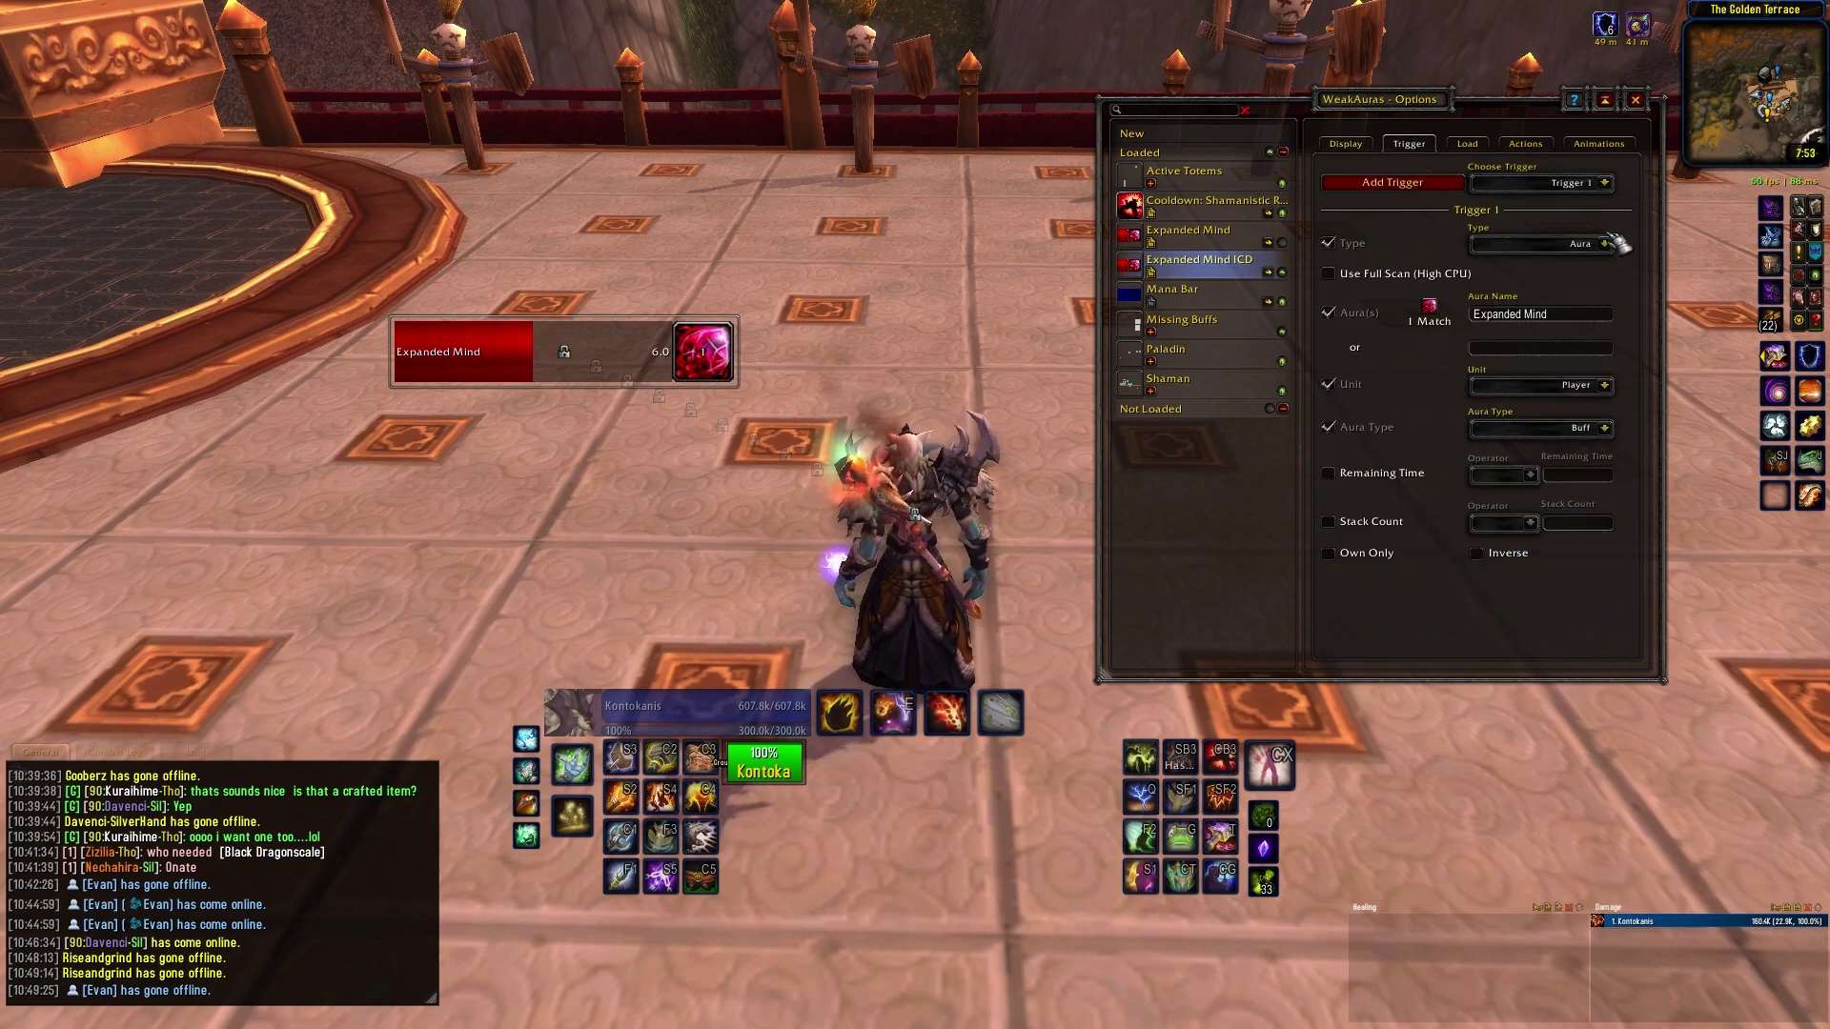
left_click(1605, 244)
left_click(1544, 307)
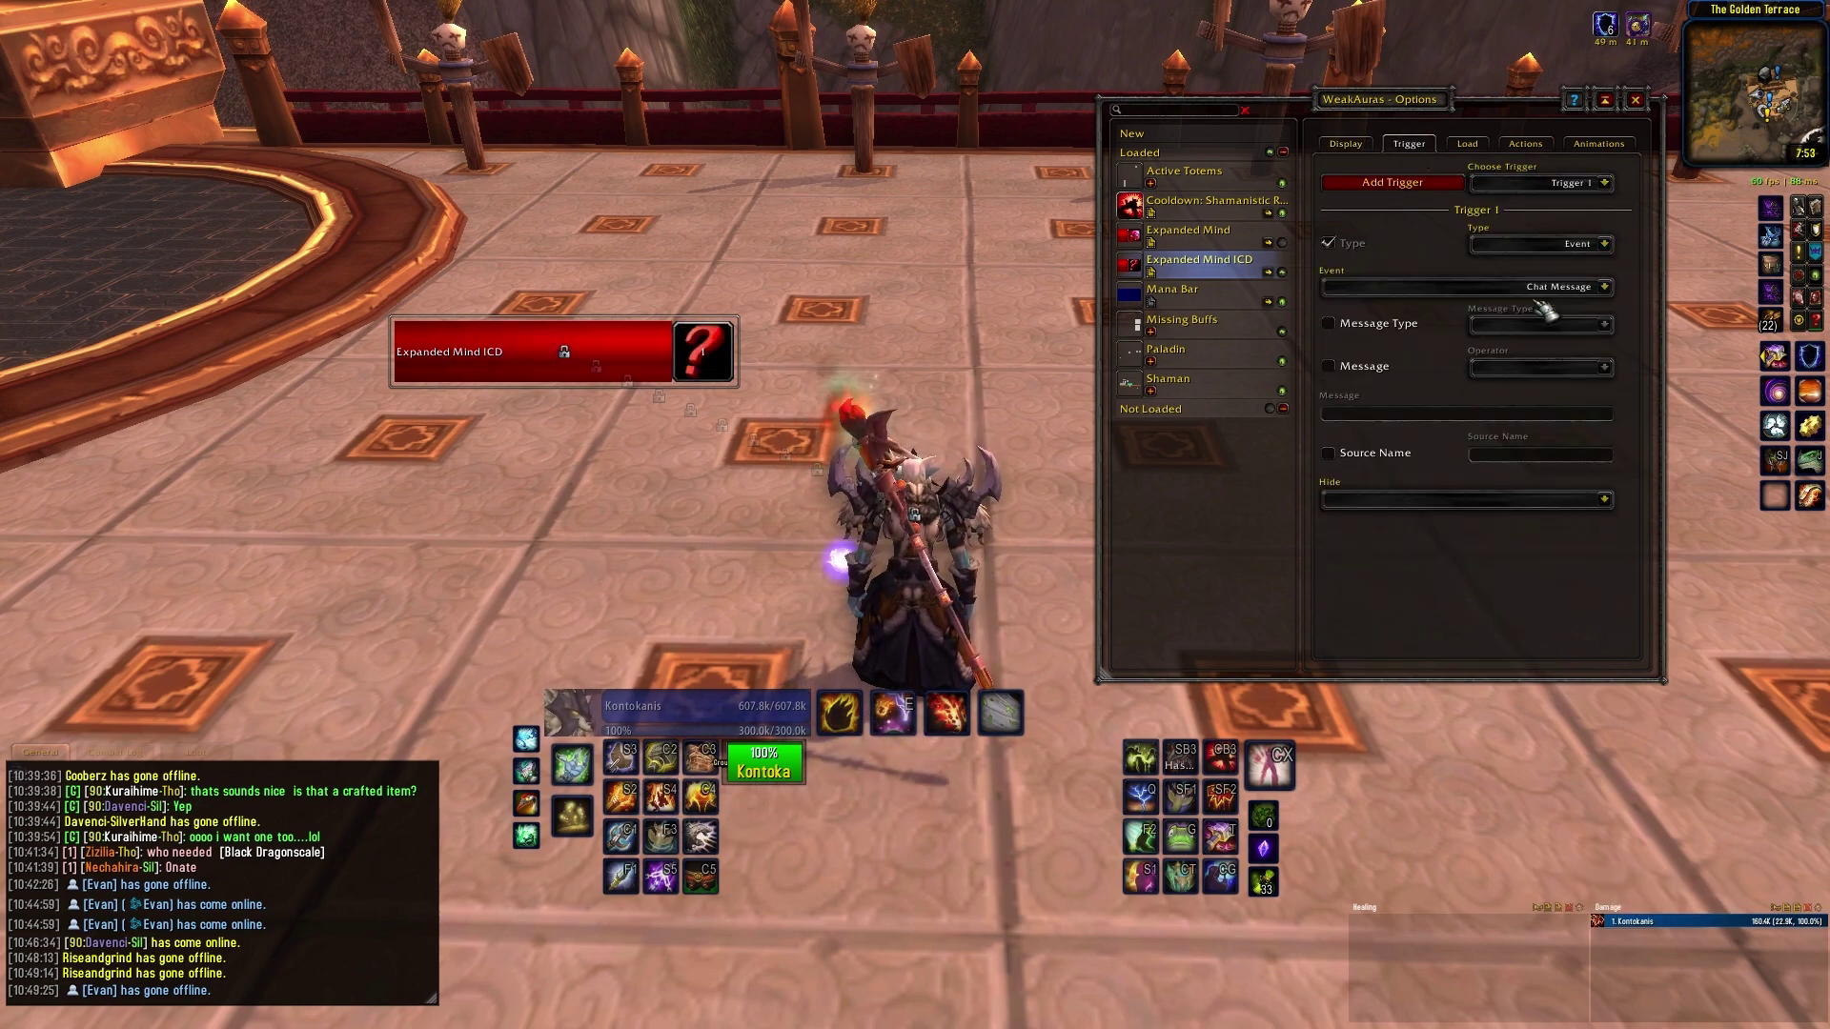
left_click(1604, 287)
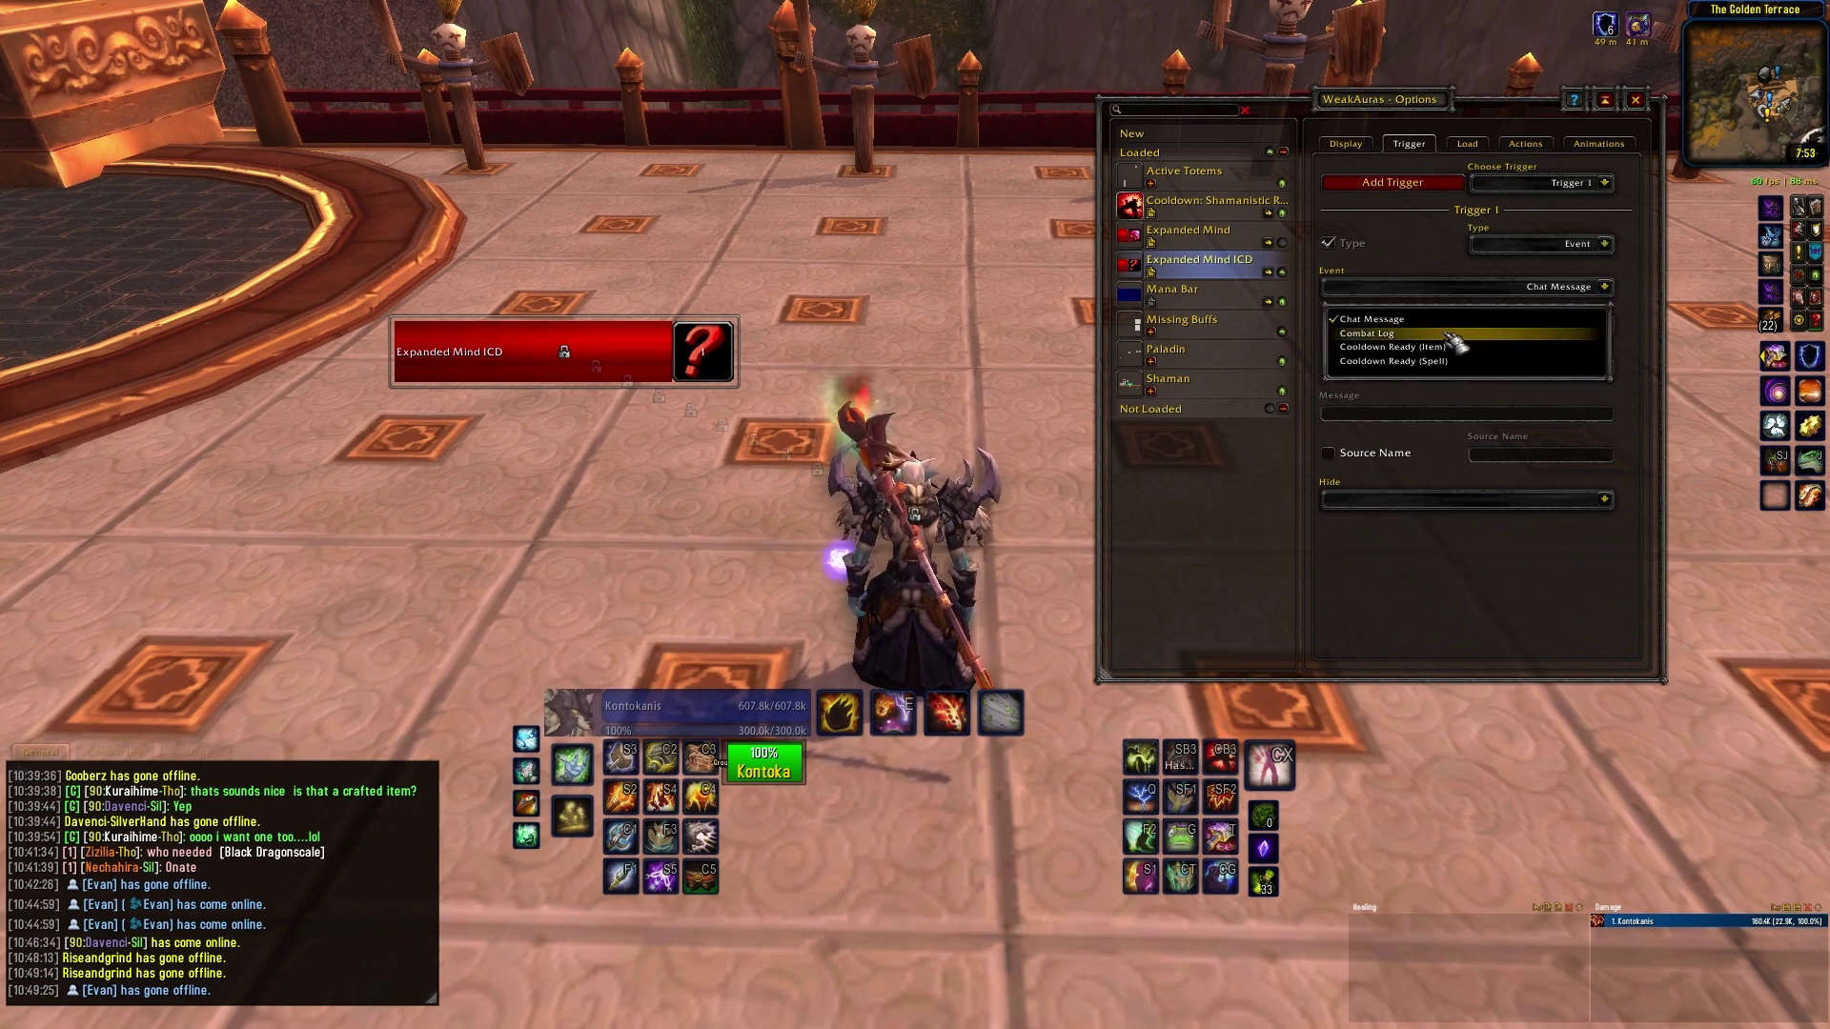
left_click(1451, 336)
left_click(1605, 325)
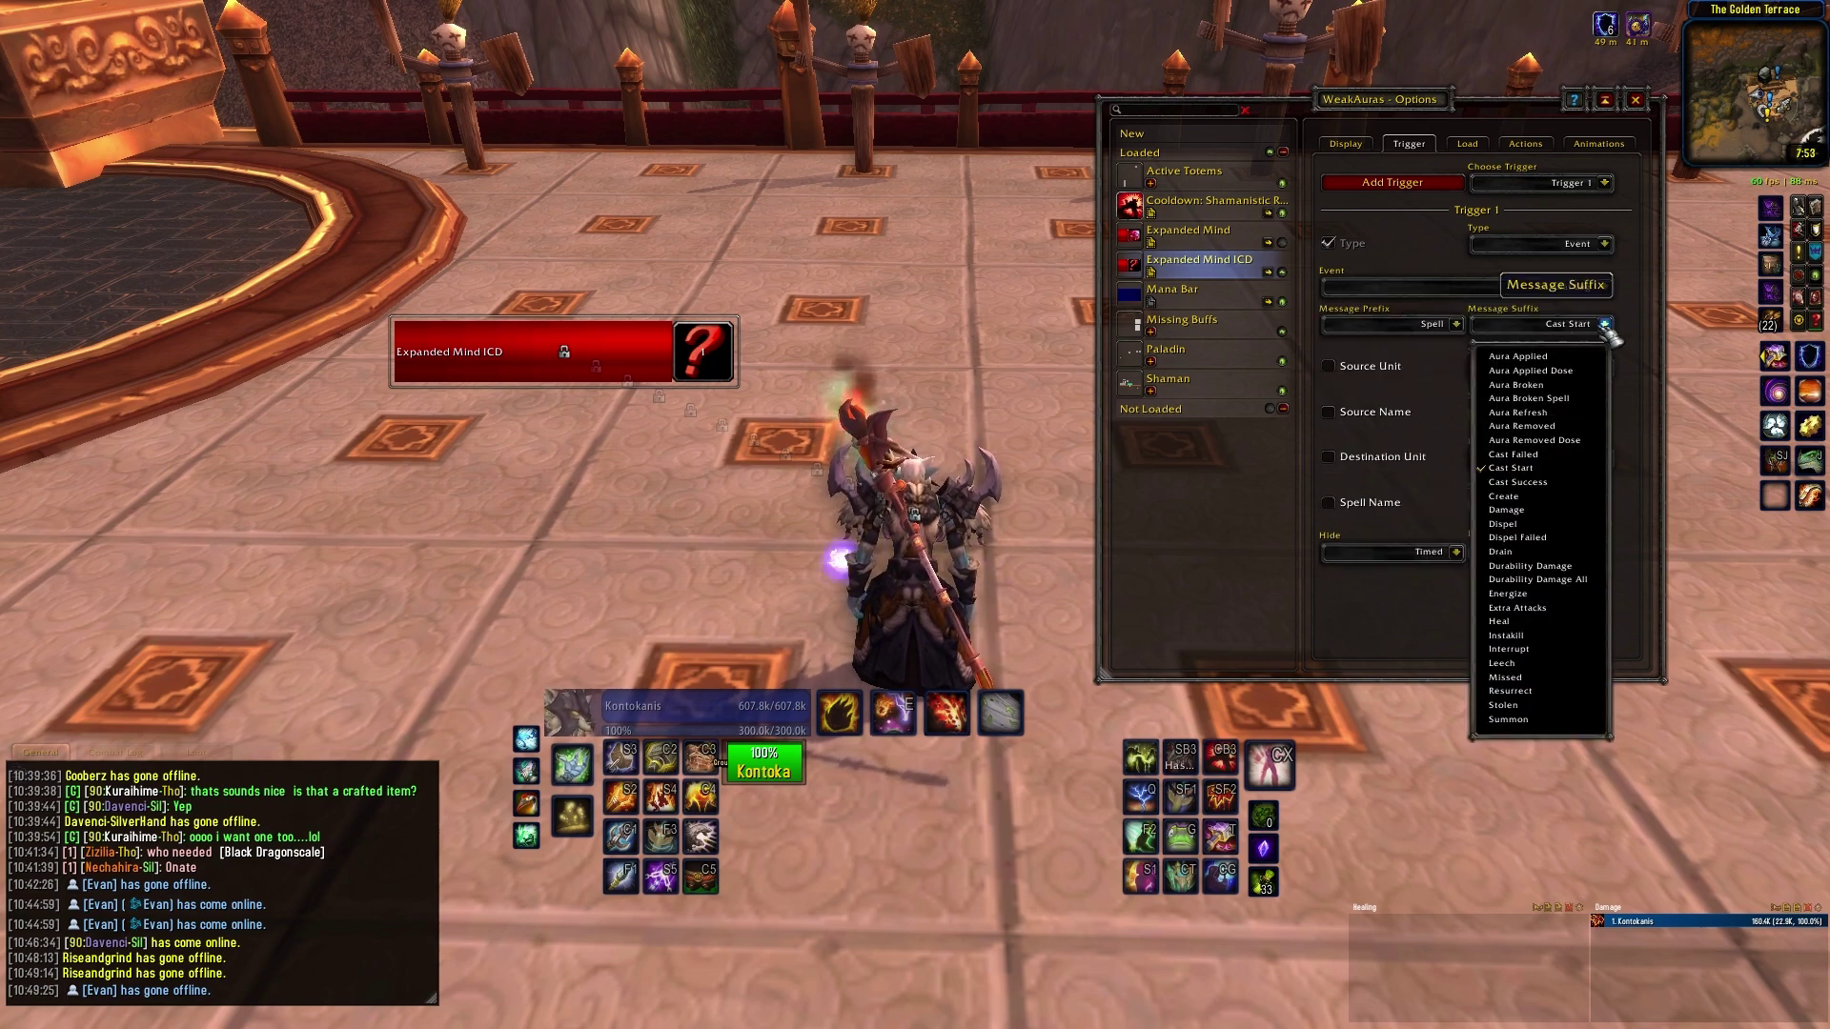
left_click(1525, 426)
Set source and destination units to Player and filter by spell name Expanded Mind
left_click(1363, 369)
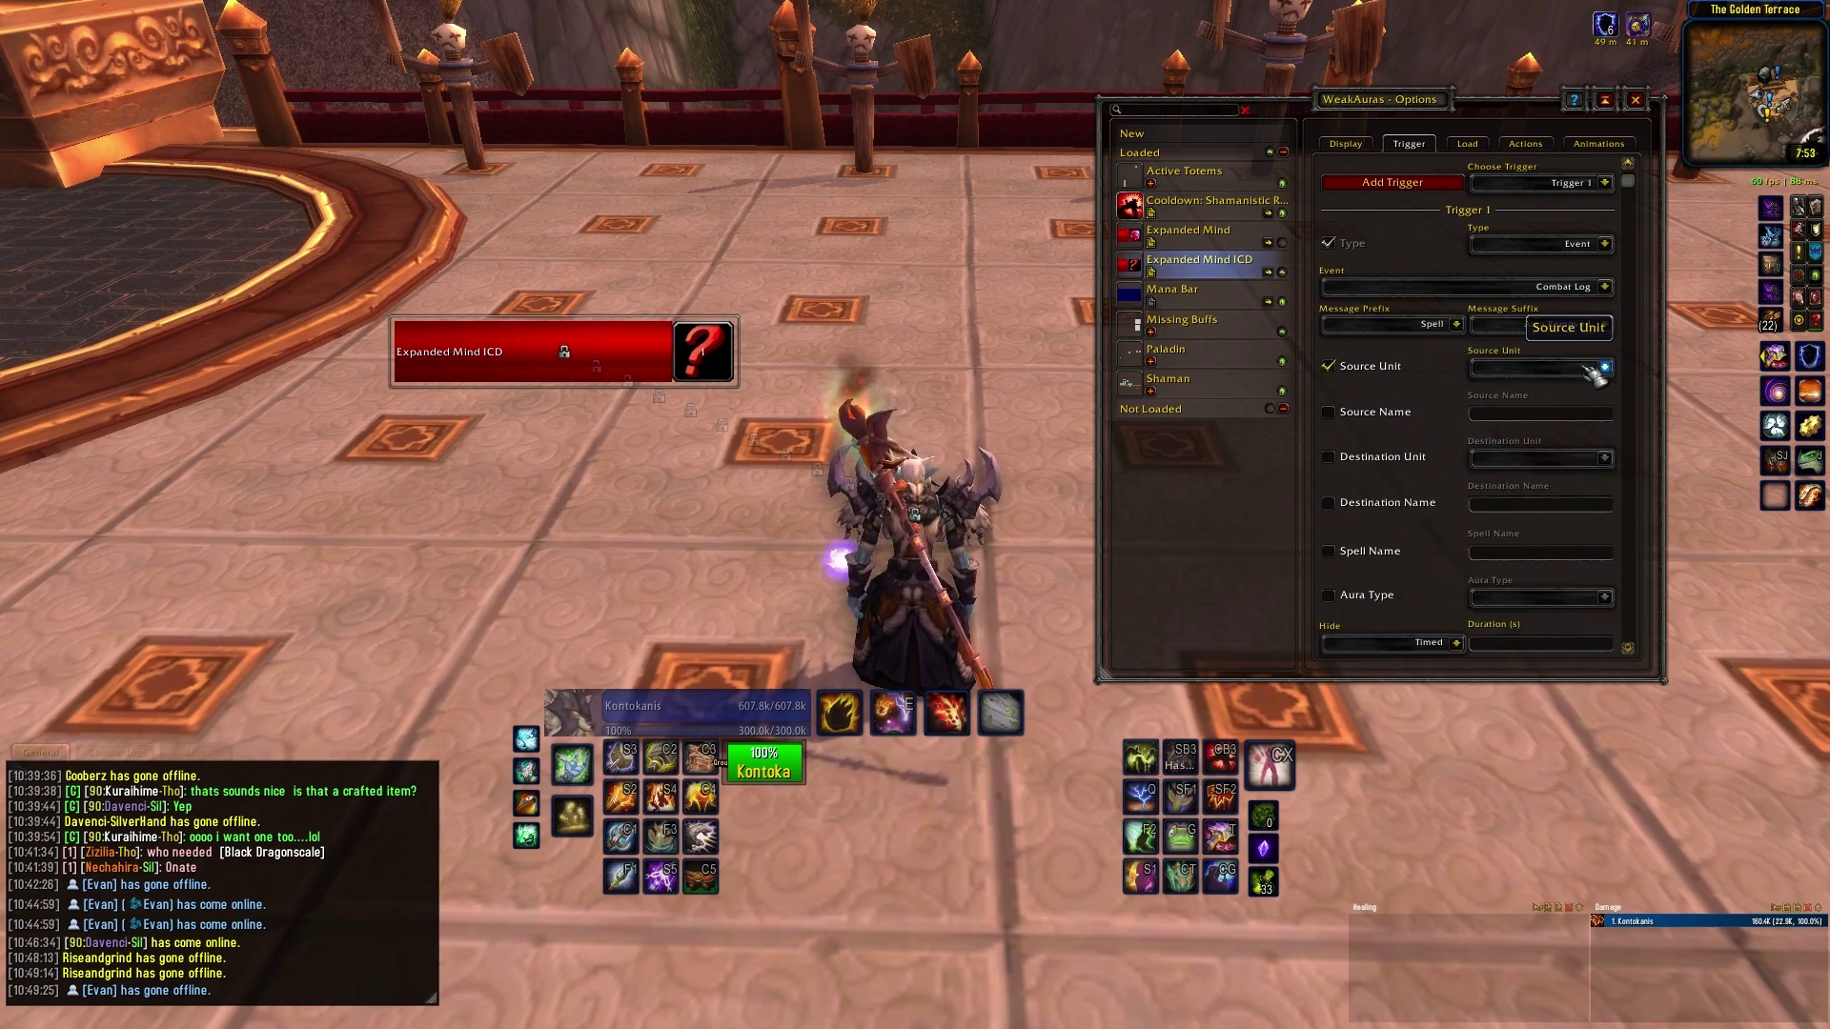
left_click(1605, 366)
left_click(1525, 438)
left_click(1391, 465)
left_click(1605, 458)
left_click(1517, 536)
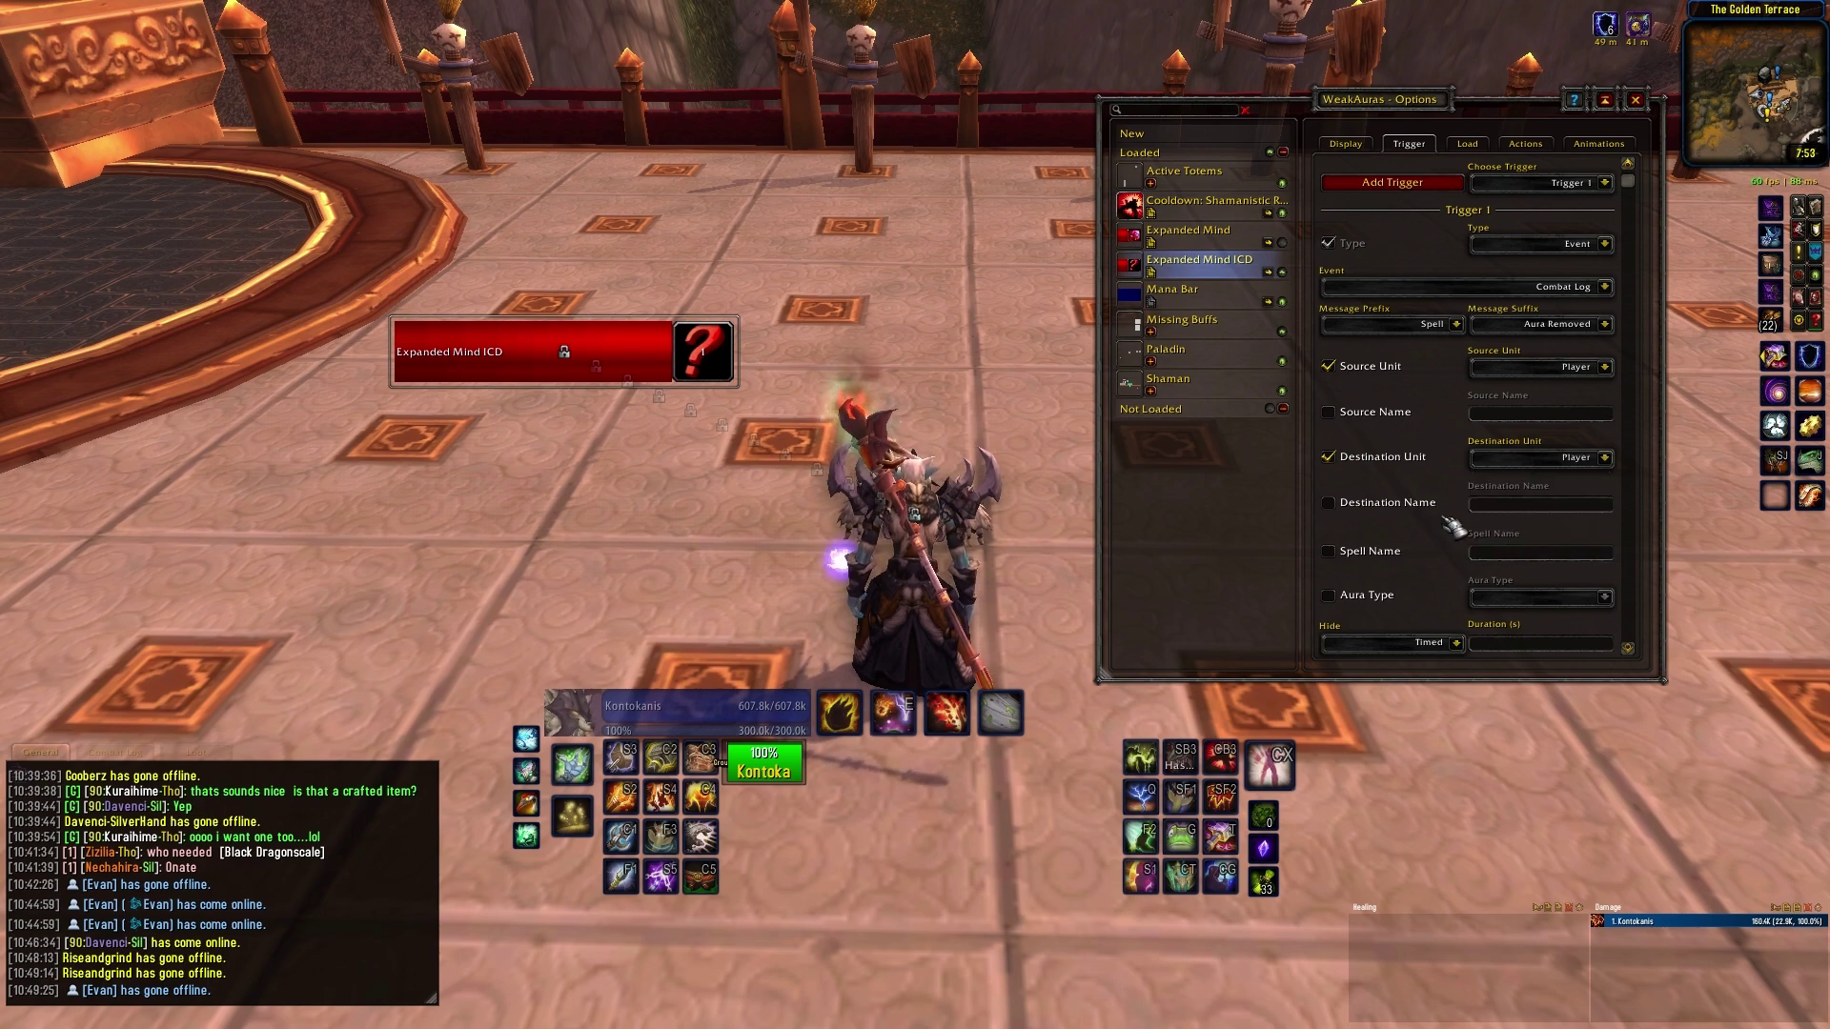
left_click(1408, 550)
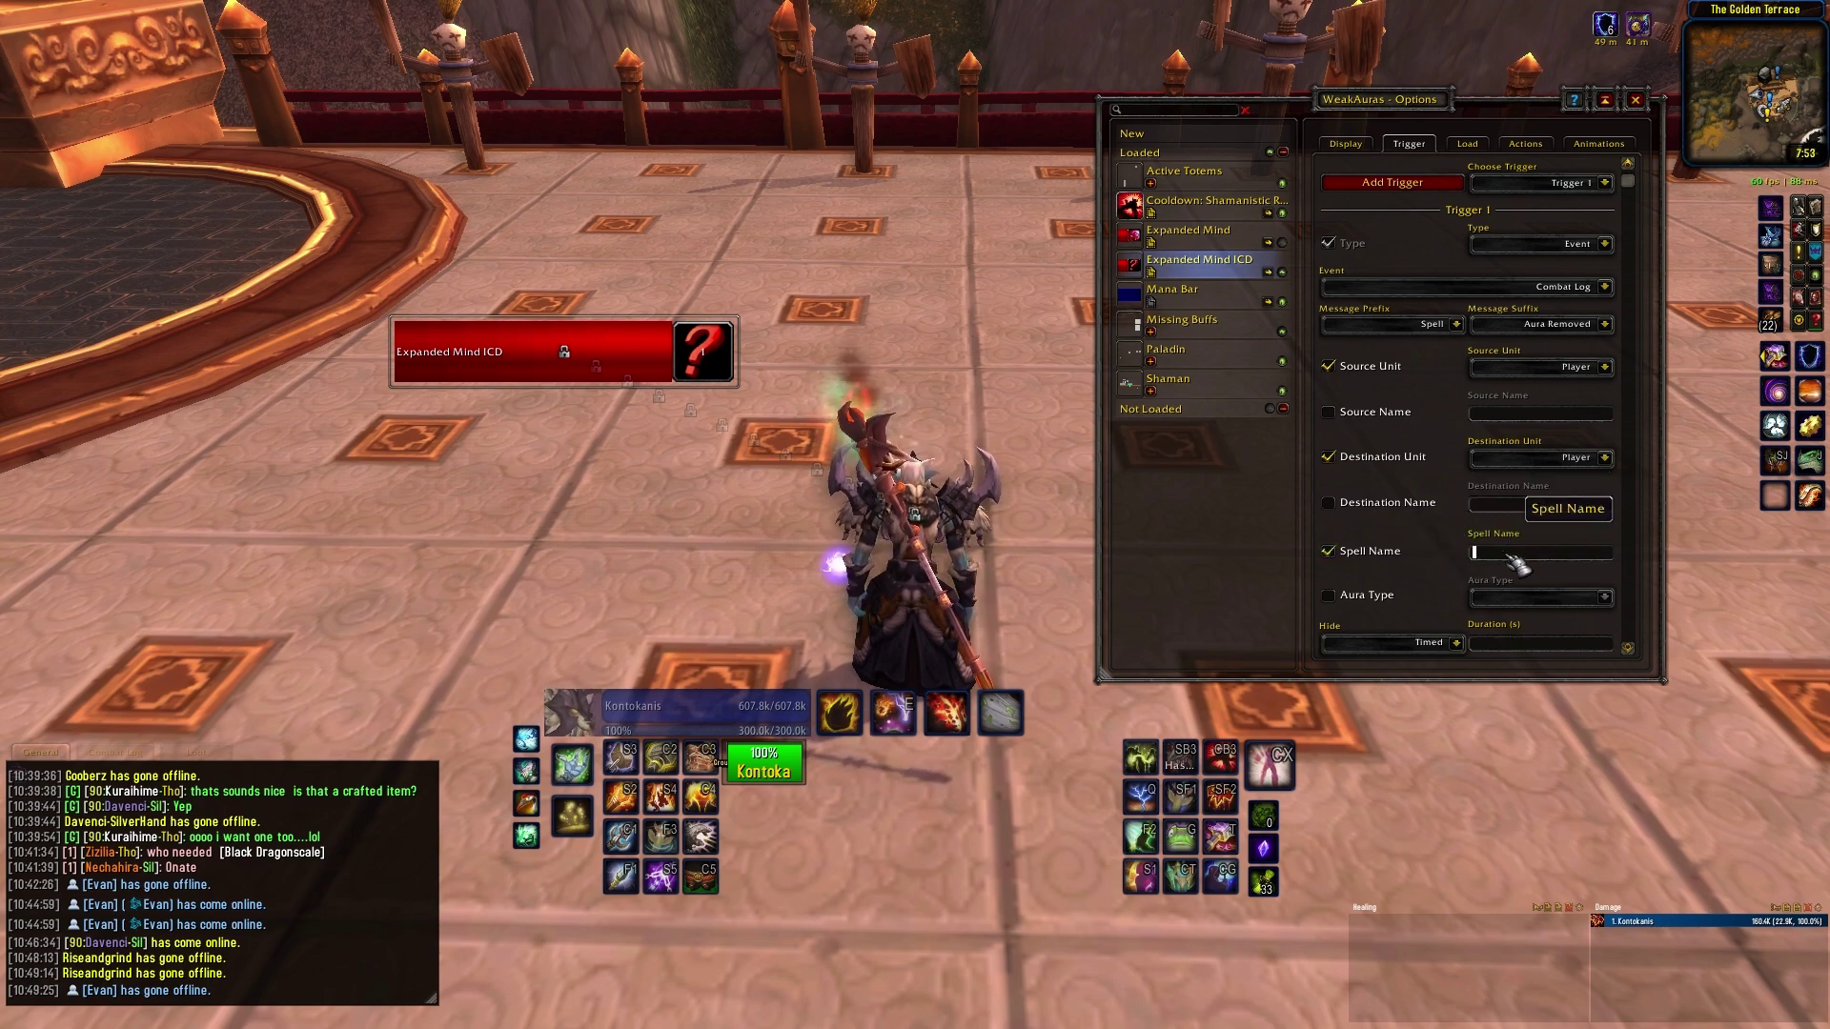
left_click(1514, 555)
type("Expanded Mind")
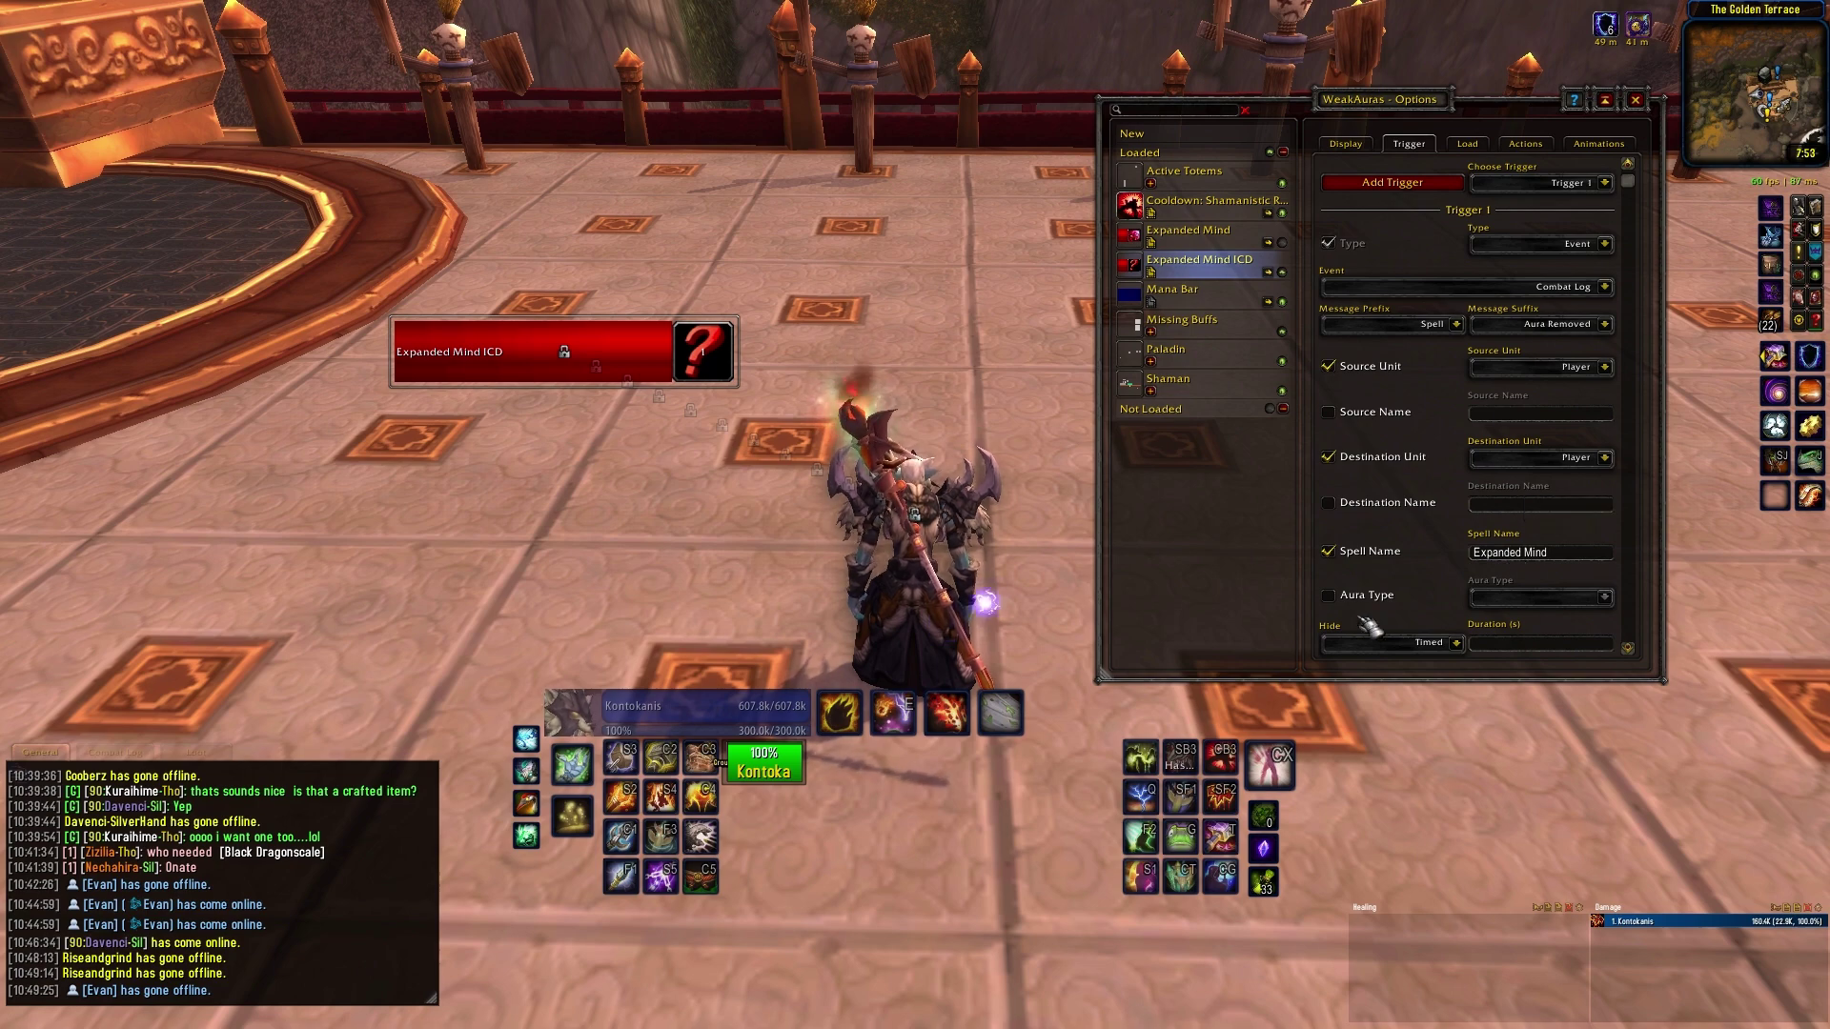
scroll(1370, 626, "down", 1)
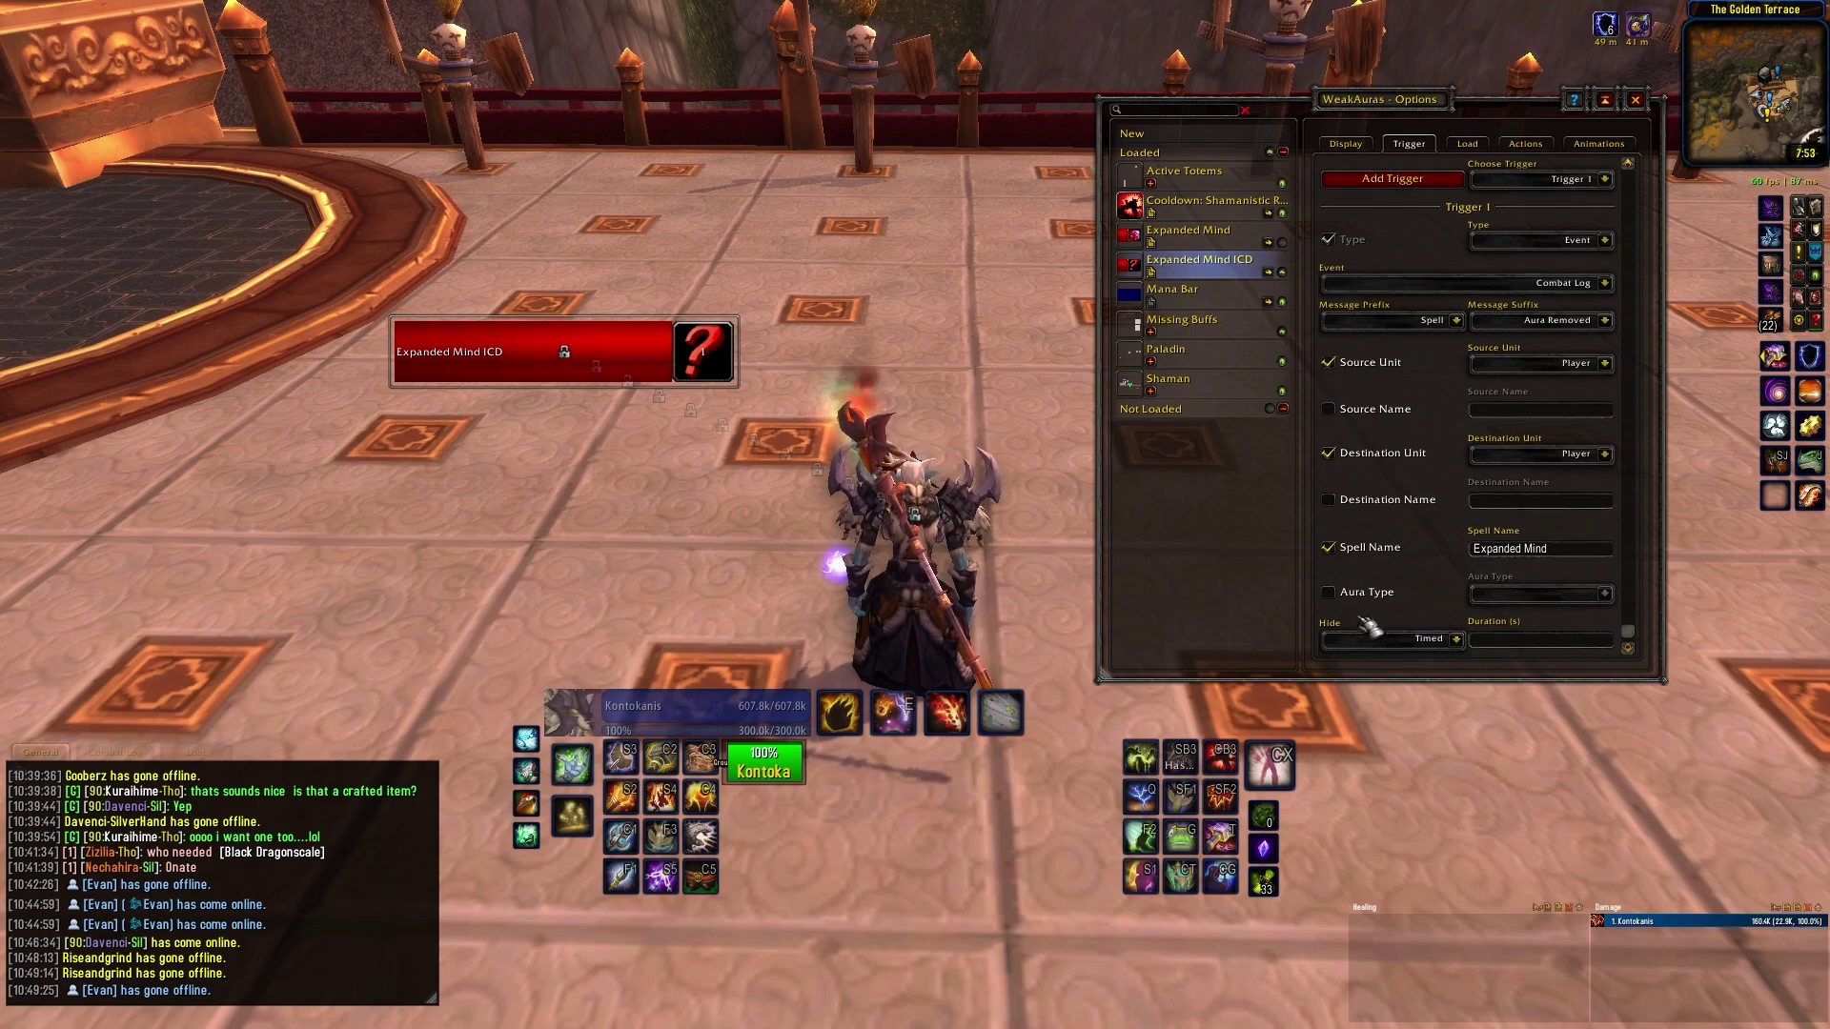
left_click(1525, 638)
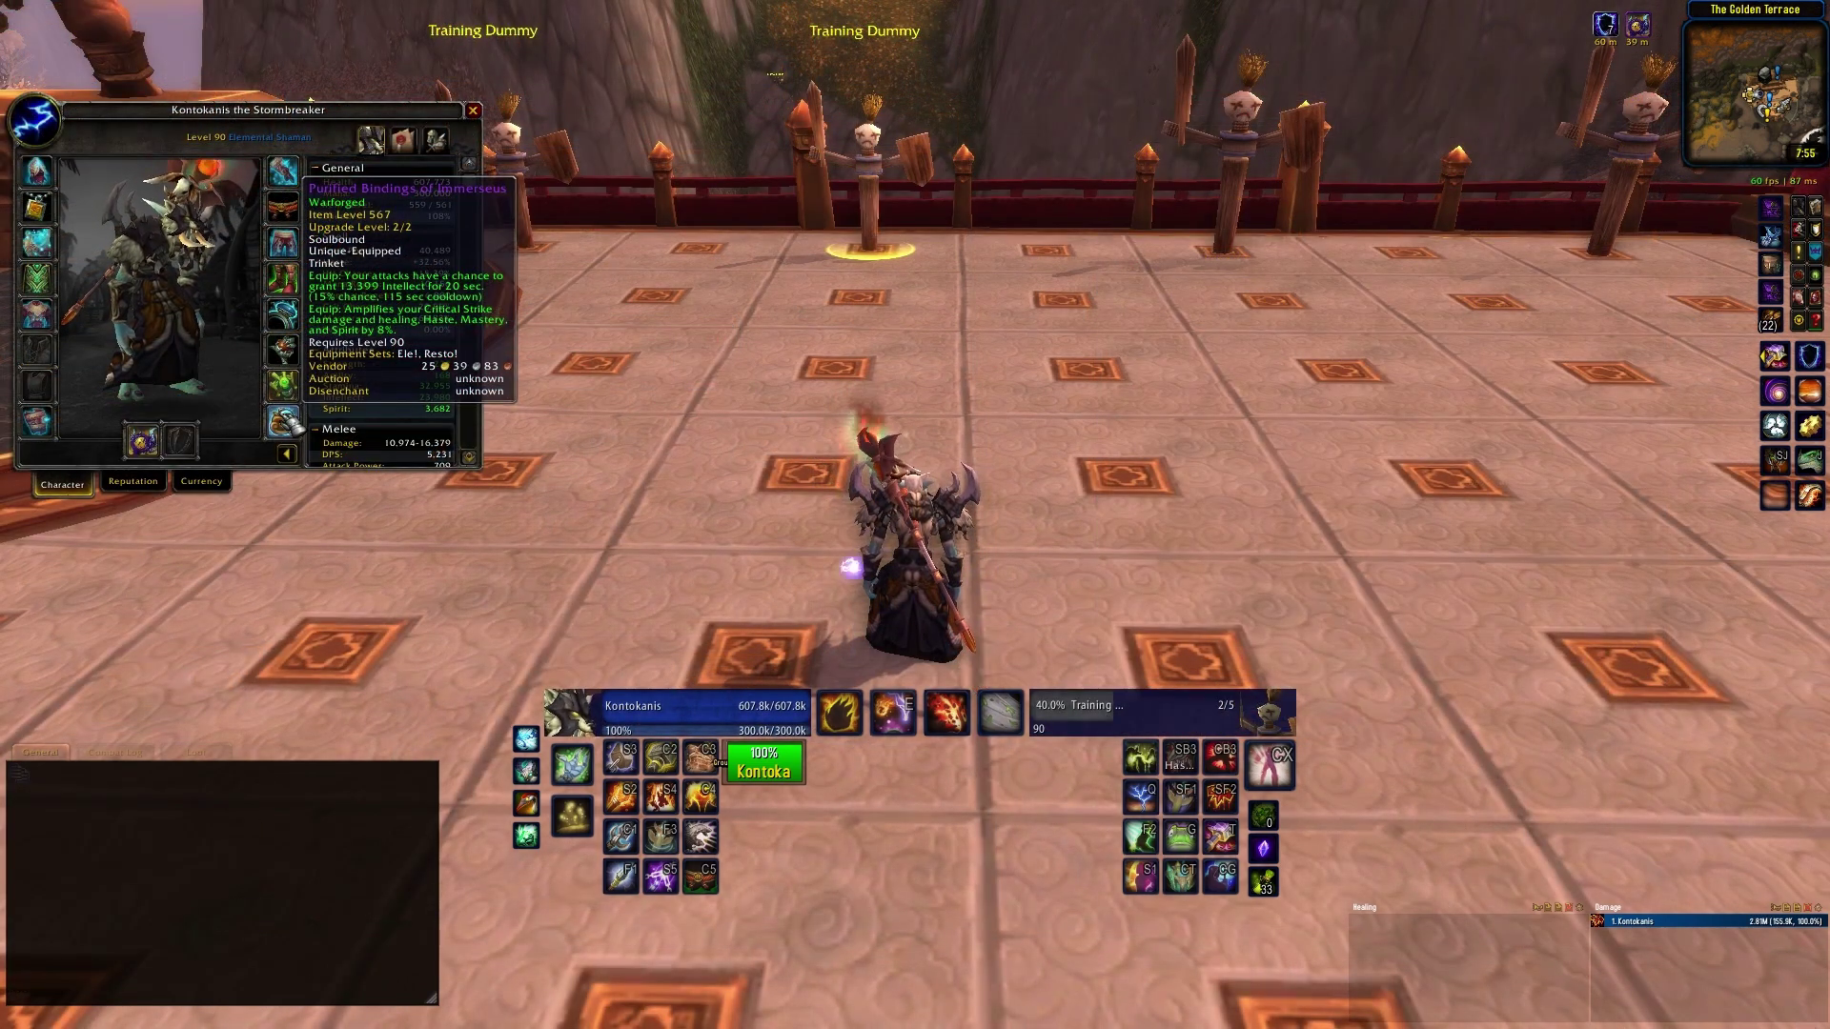
Read the Purified Bindings of Immerseus tooltip to find its 115-second cooldown
mouse_move(280, 427)
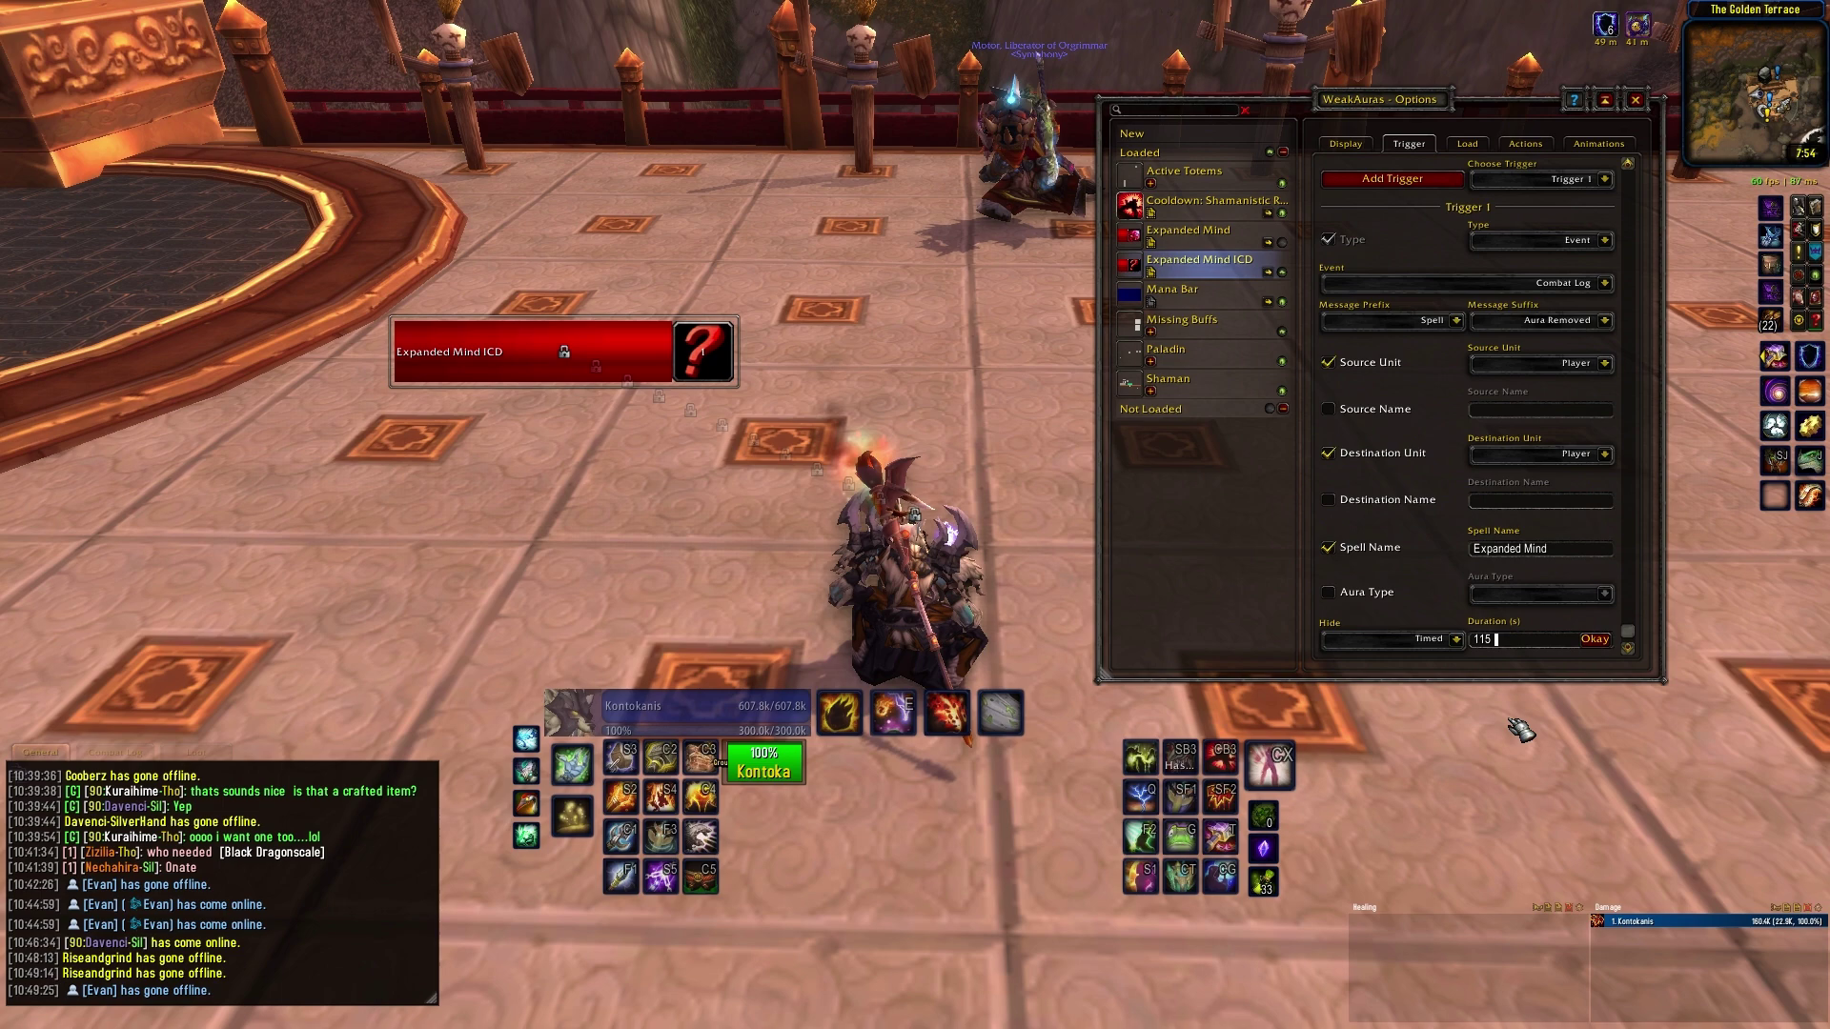
Extend the Duration (s) entry to '115 - 20 = 95', working out a 95-second duration
type("-")
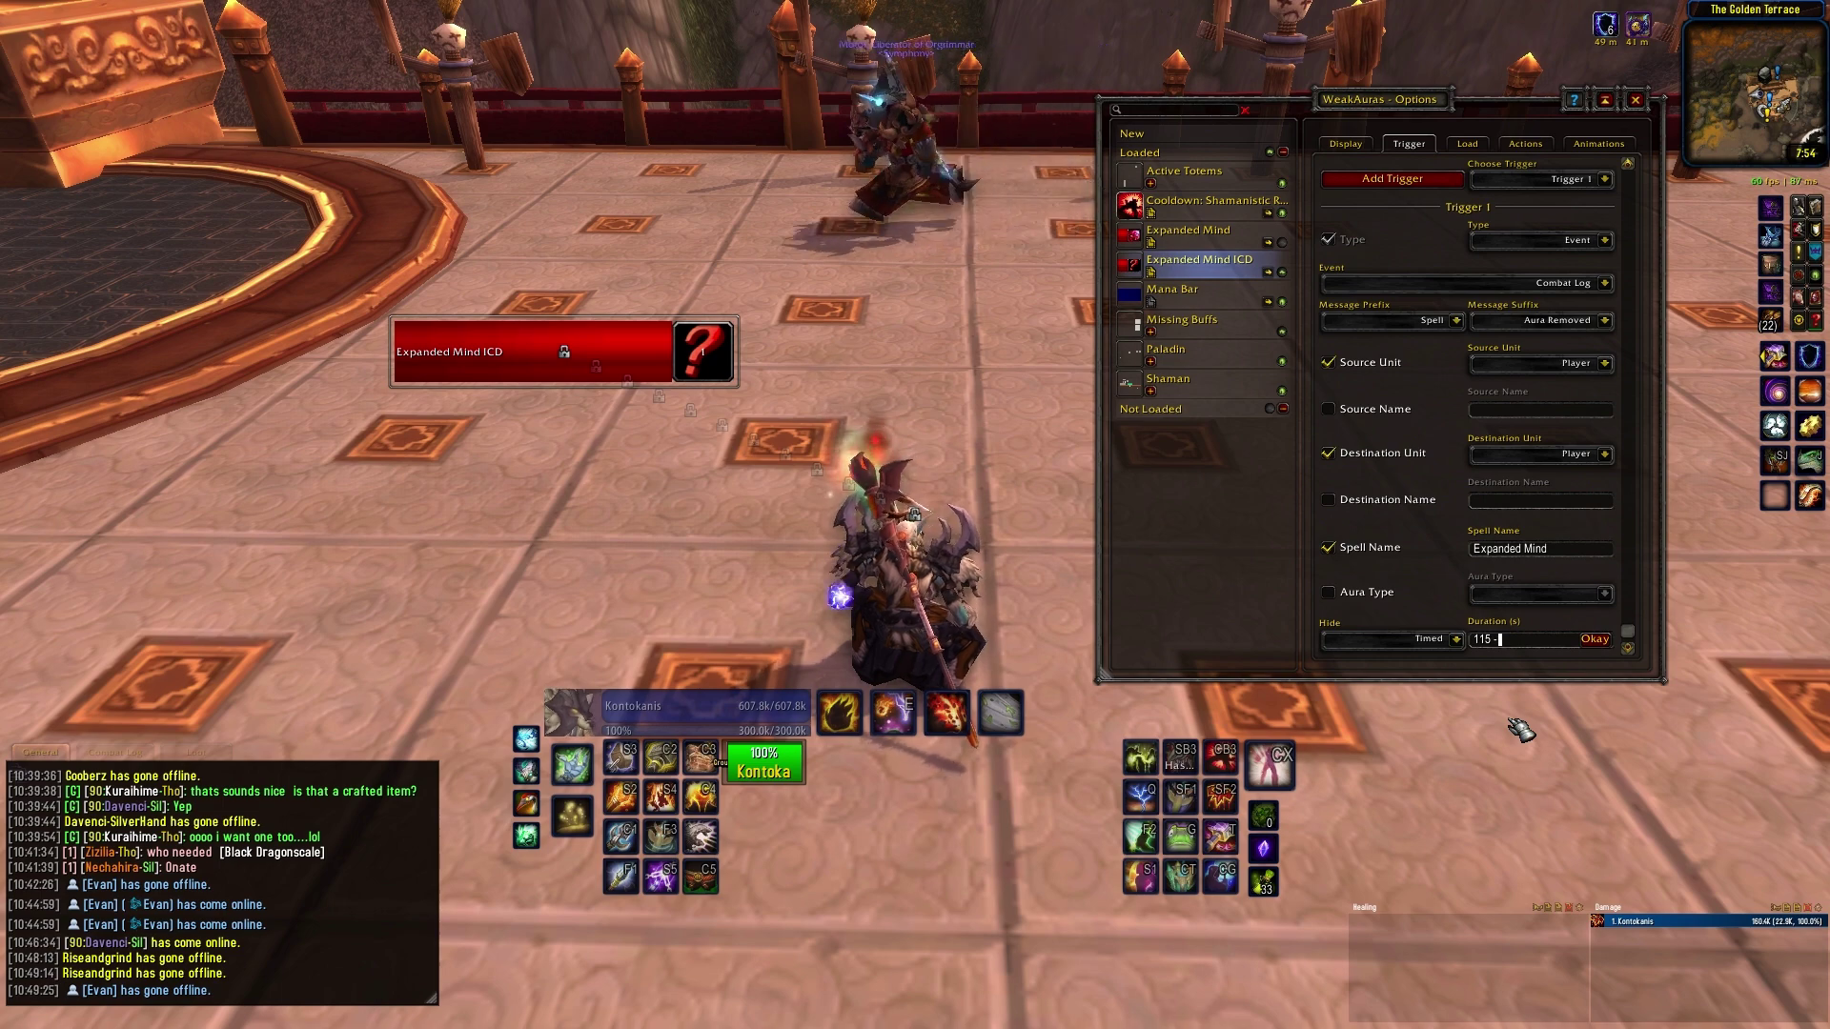
type(" 20 = 95")
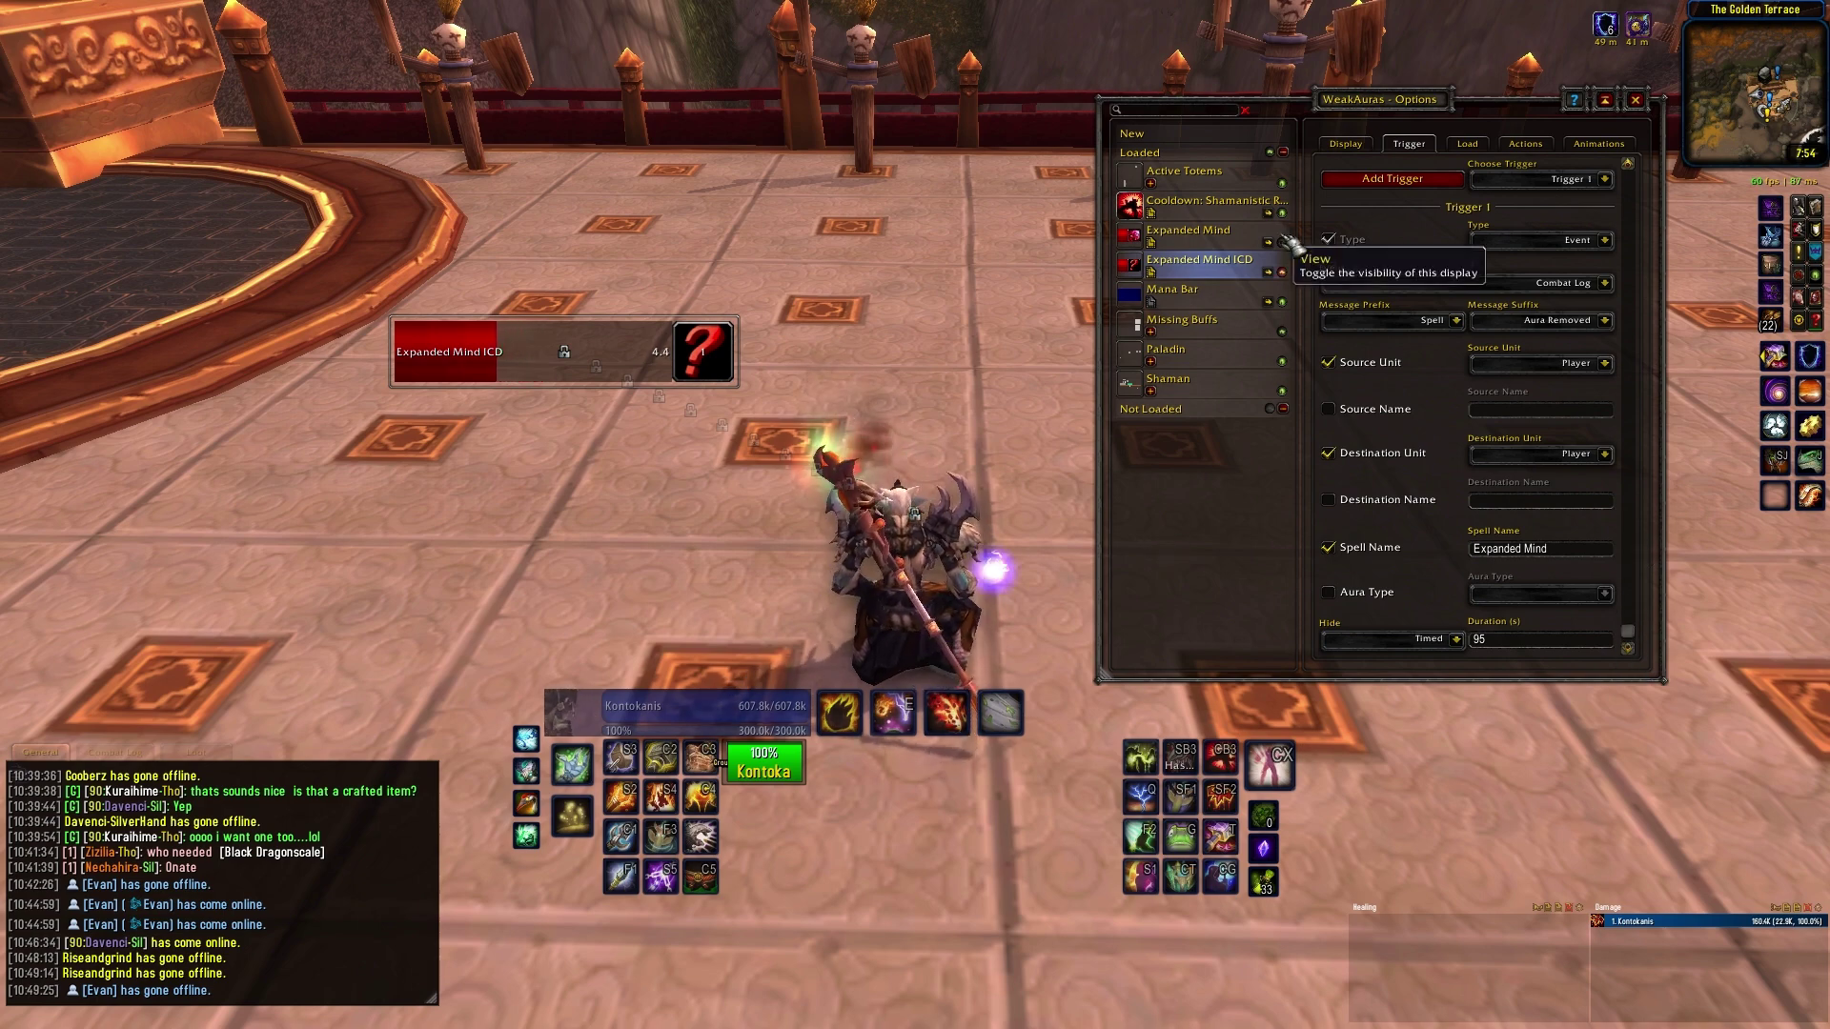
Give the Expanded Mind ICD bar the Bloodstone gem icon, found by searching 'Expanded'
left_click(1344, 142)
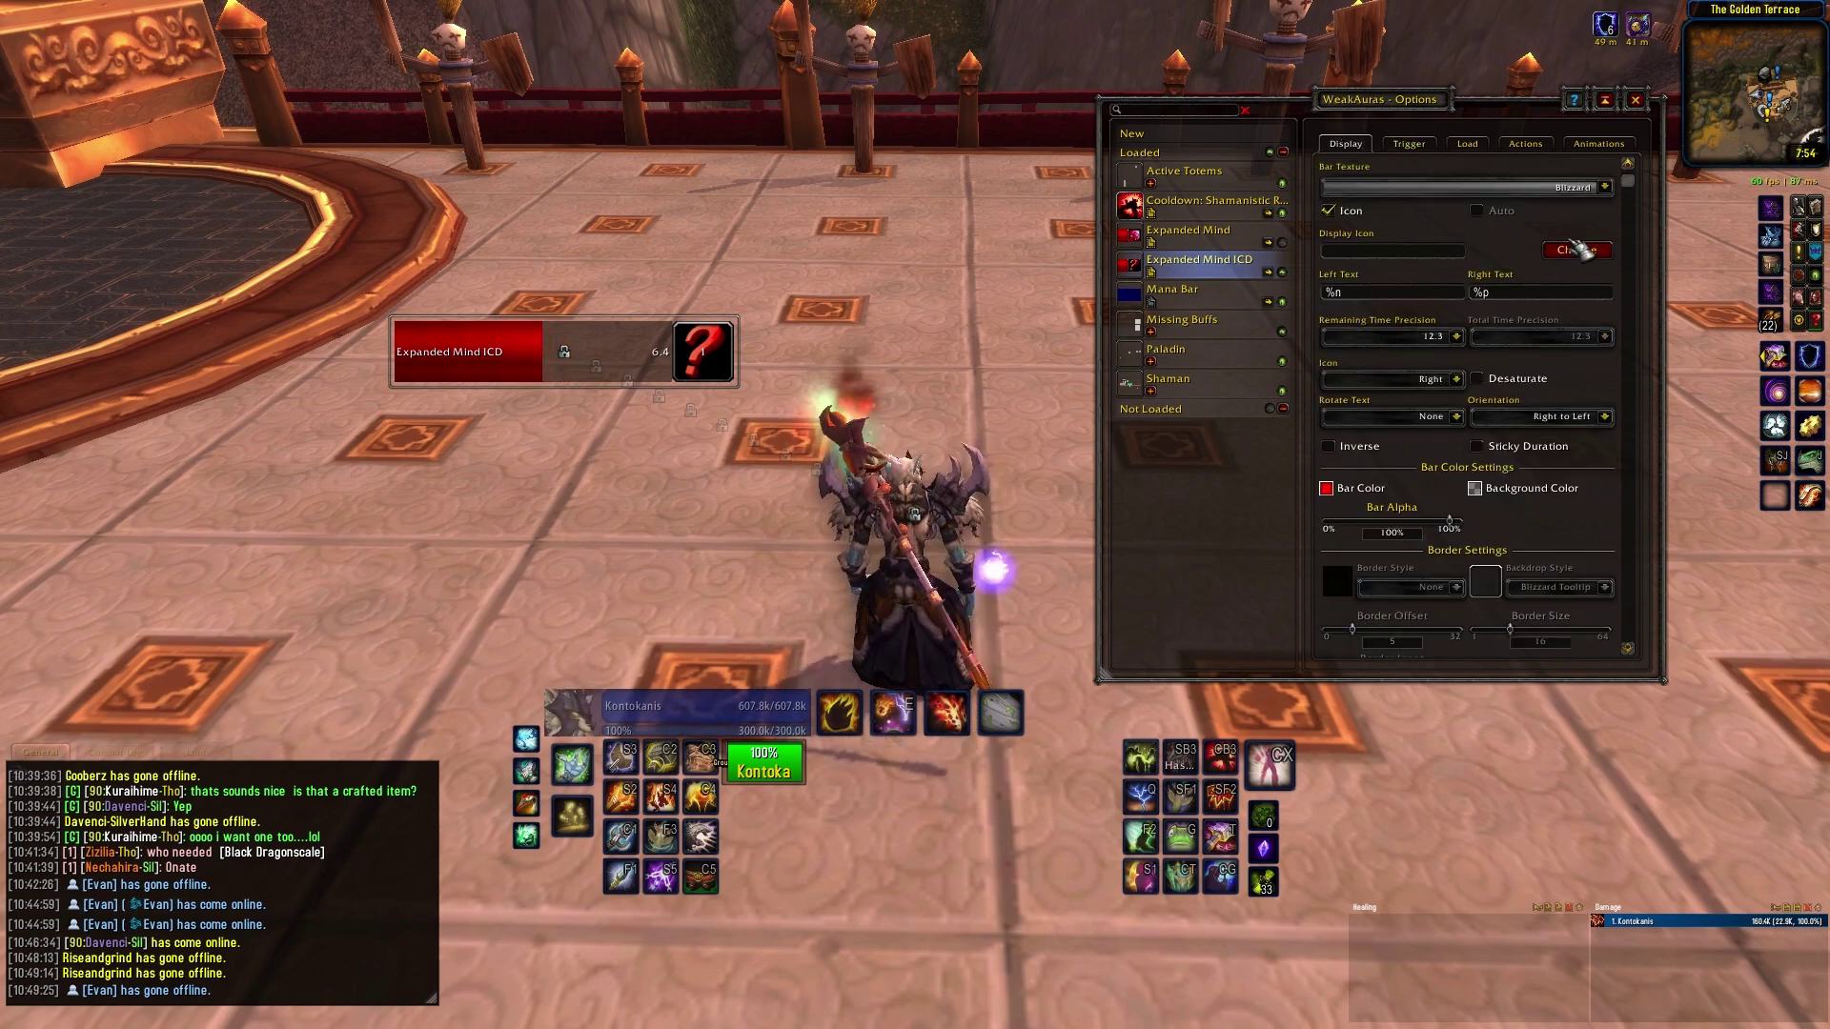
left_click(1578, 250)
type("Expanded")
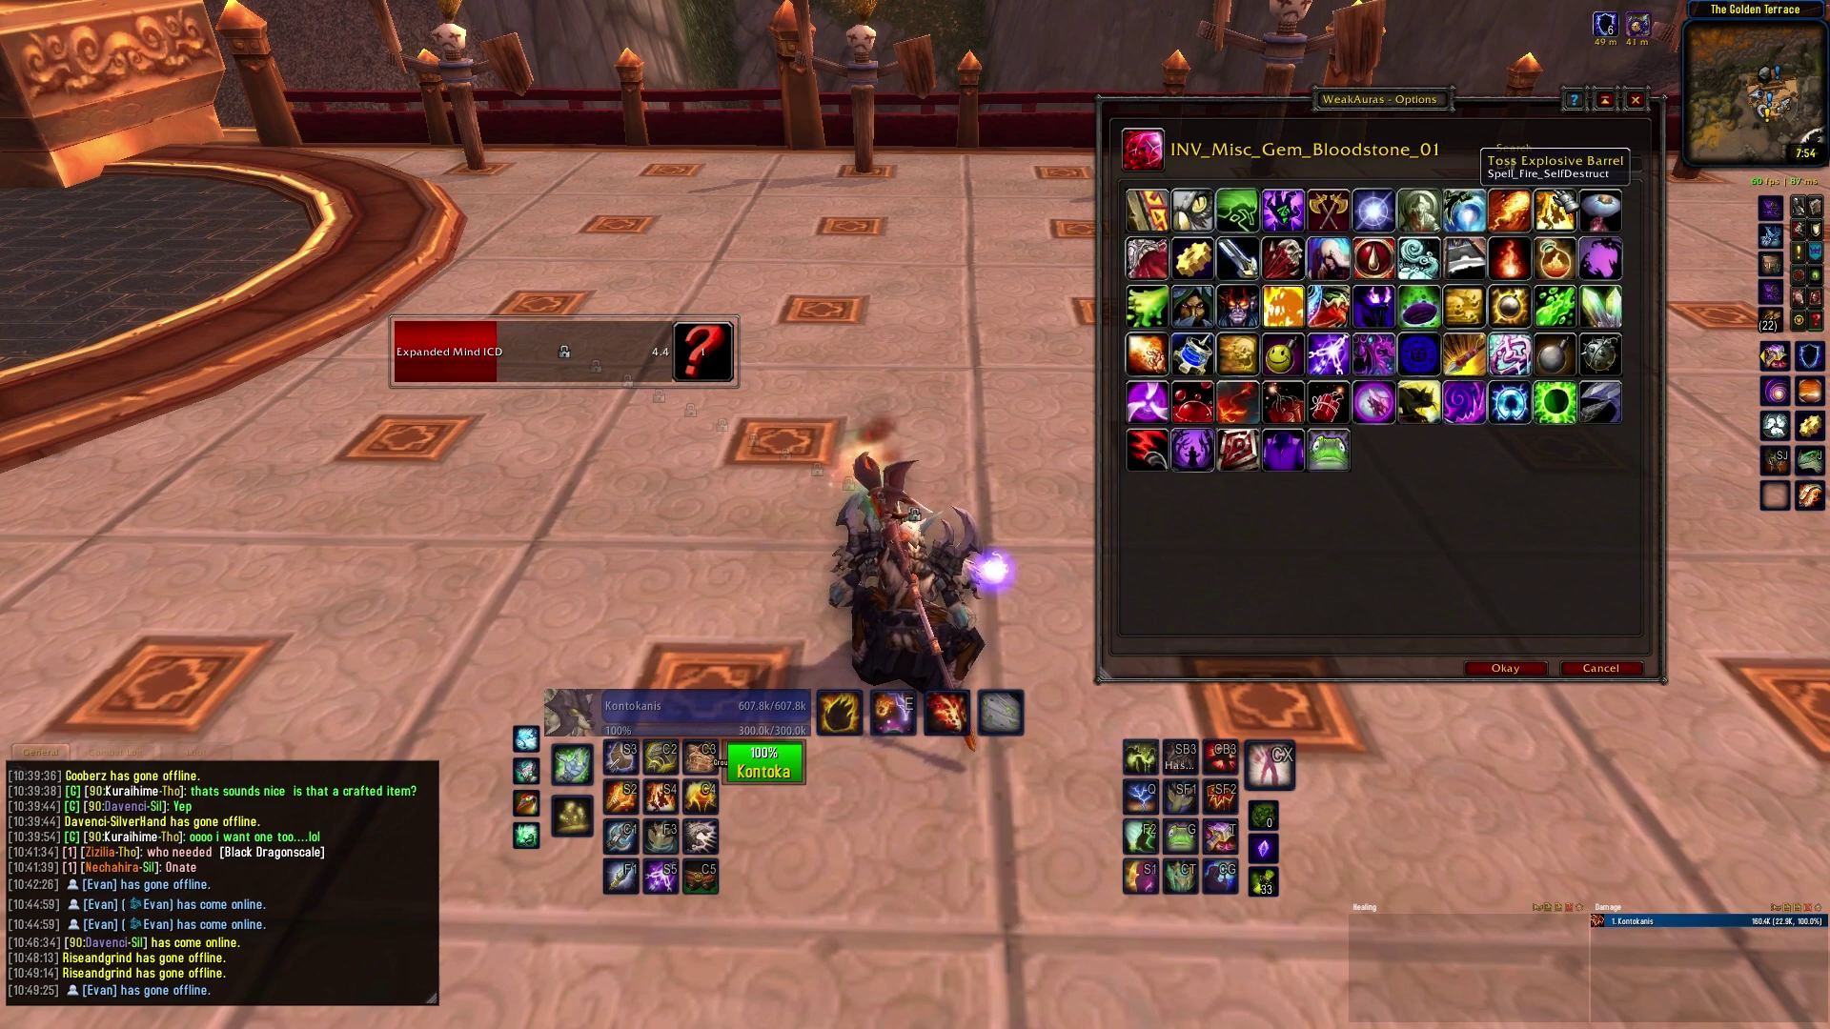
left_click(1148, 214)
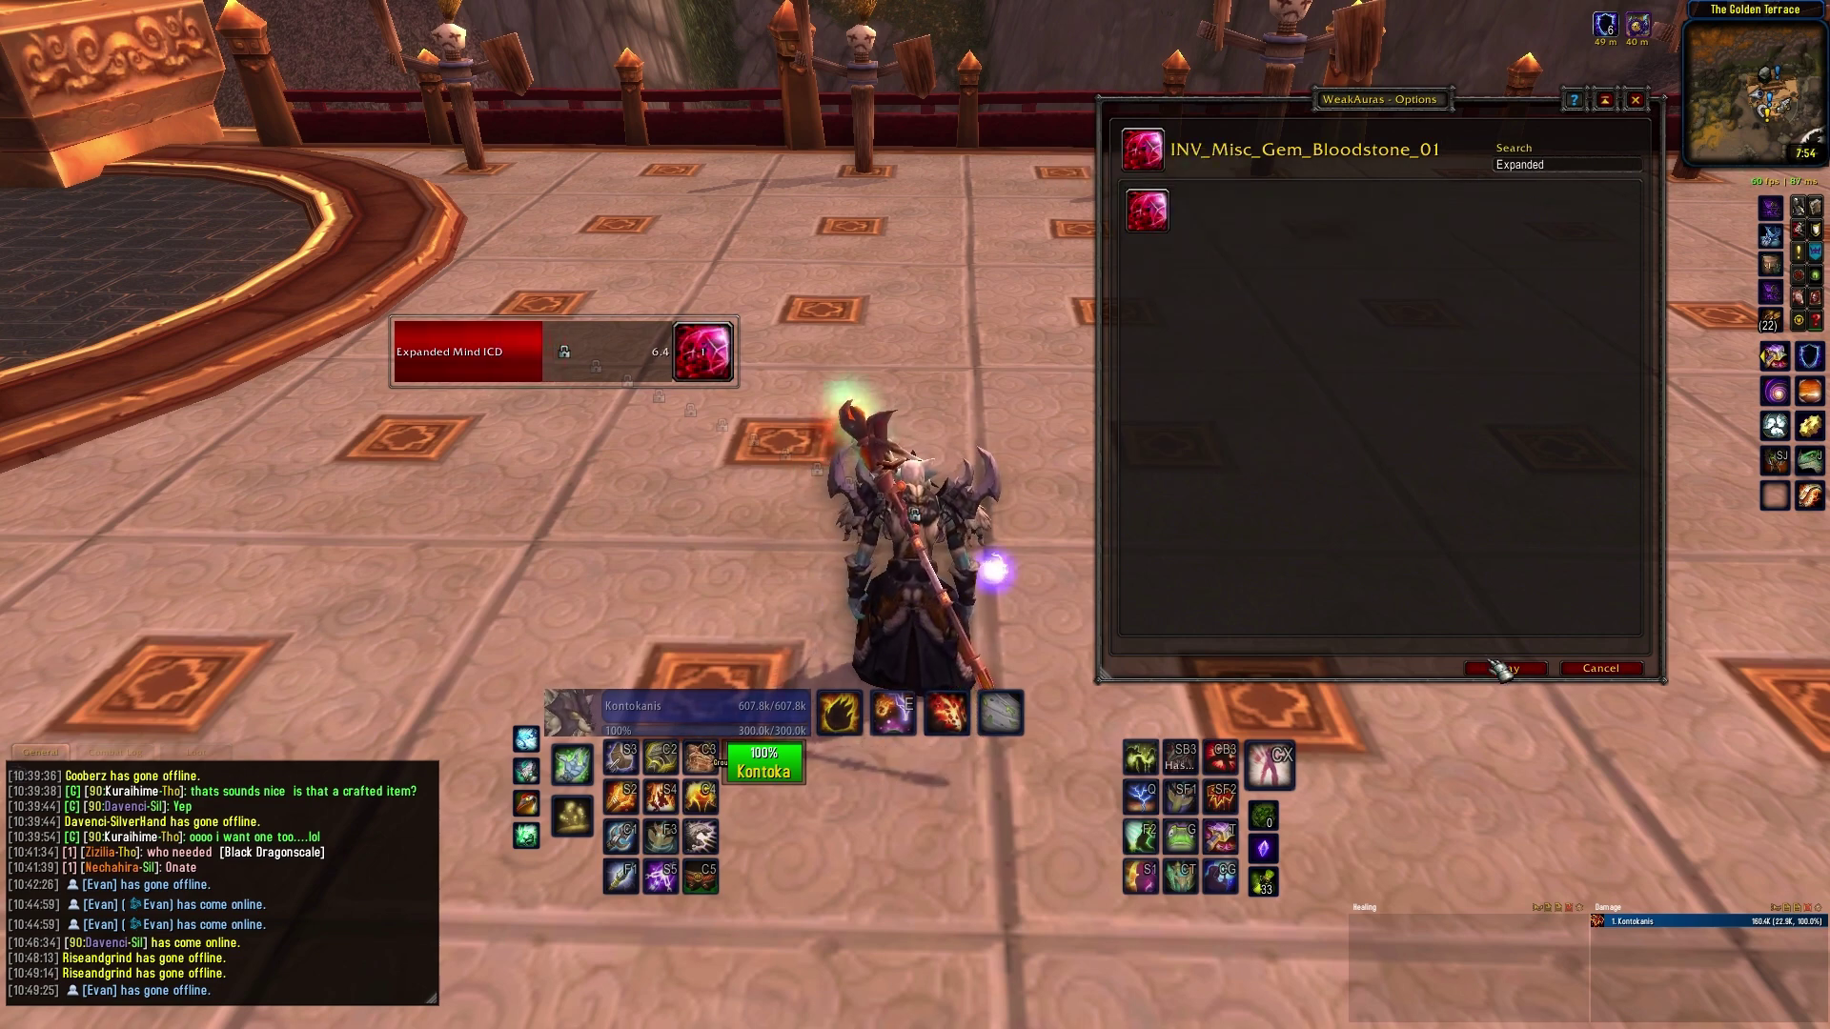
left_click(1498, 668)
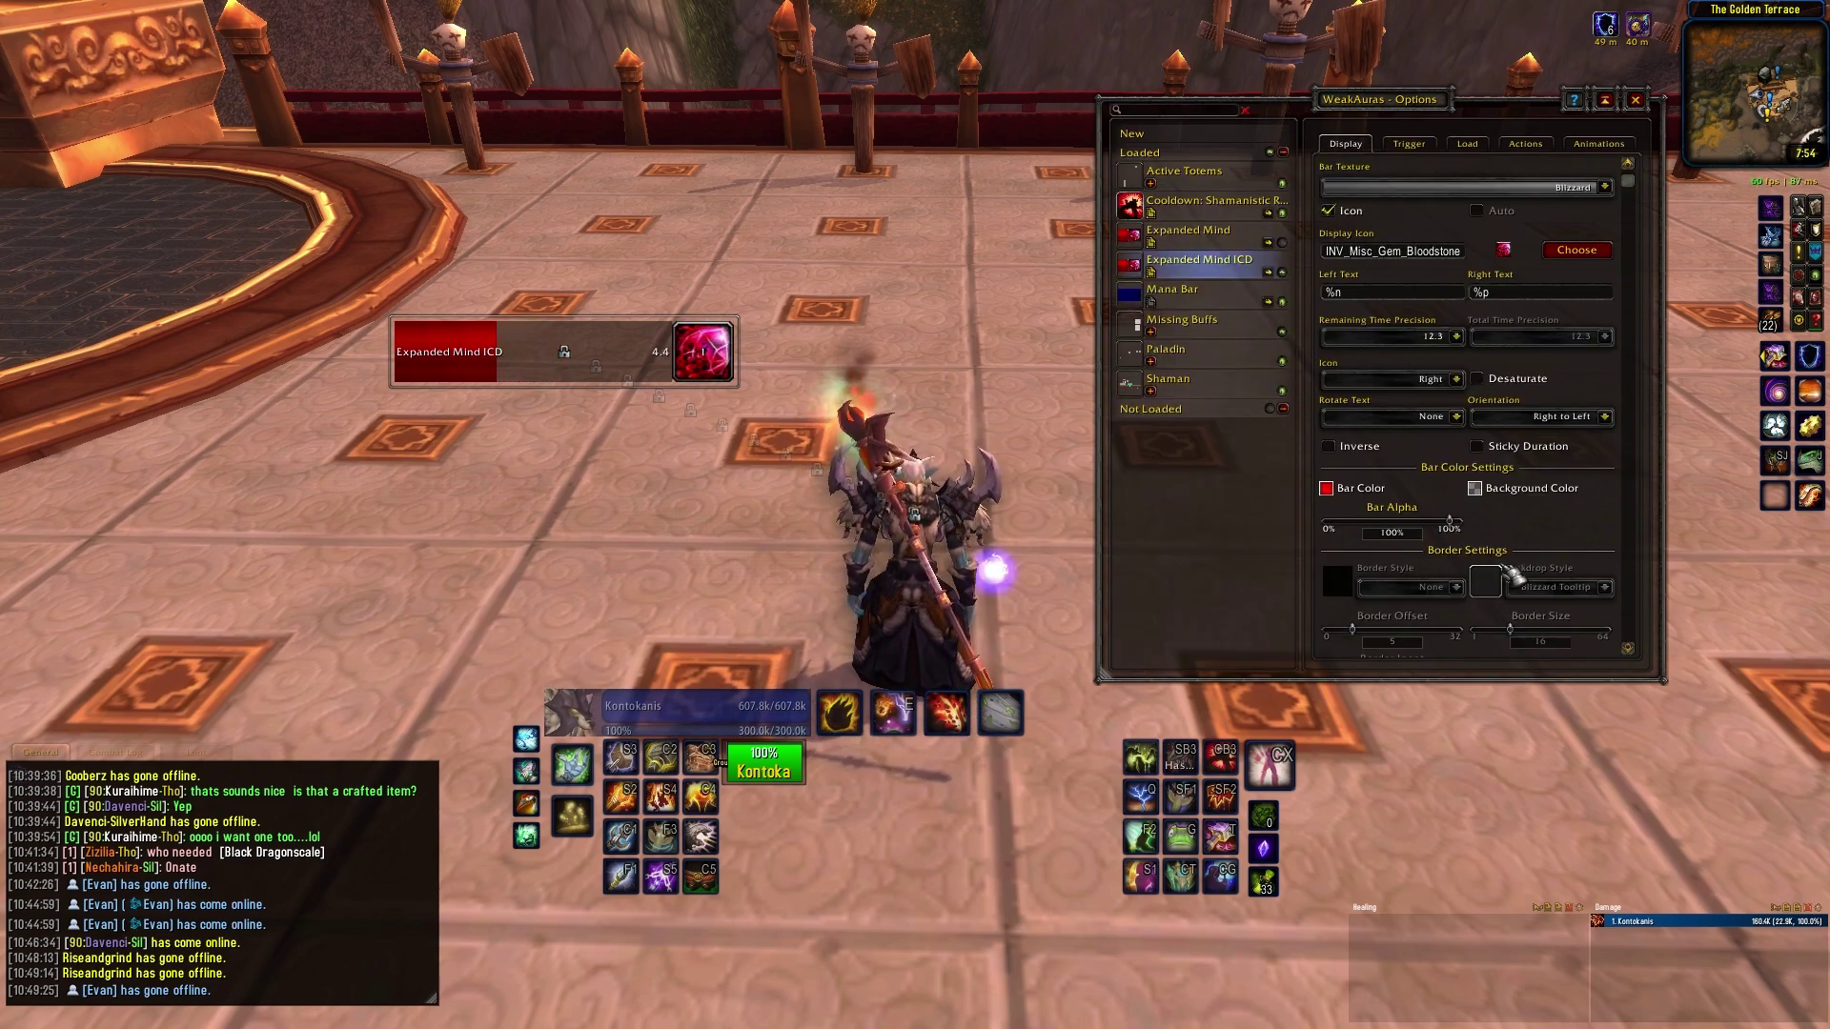
Turn on inverse fill and set bar alpha to 51%, then close options and attack the dummy
left_click(1352, 447)
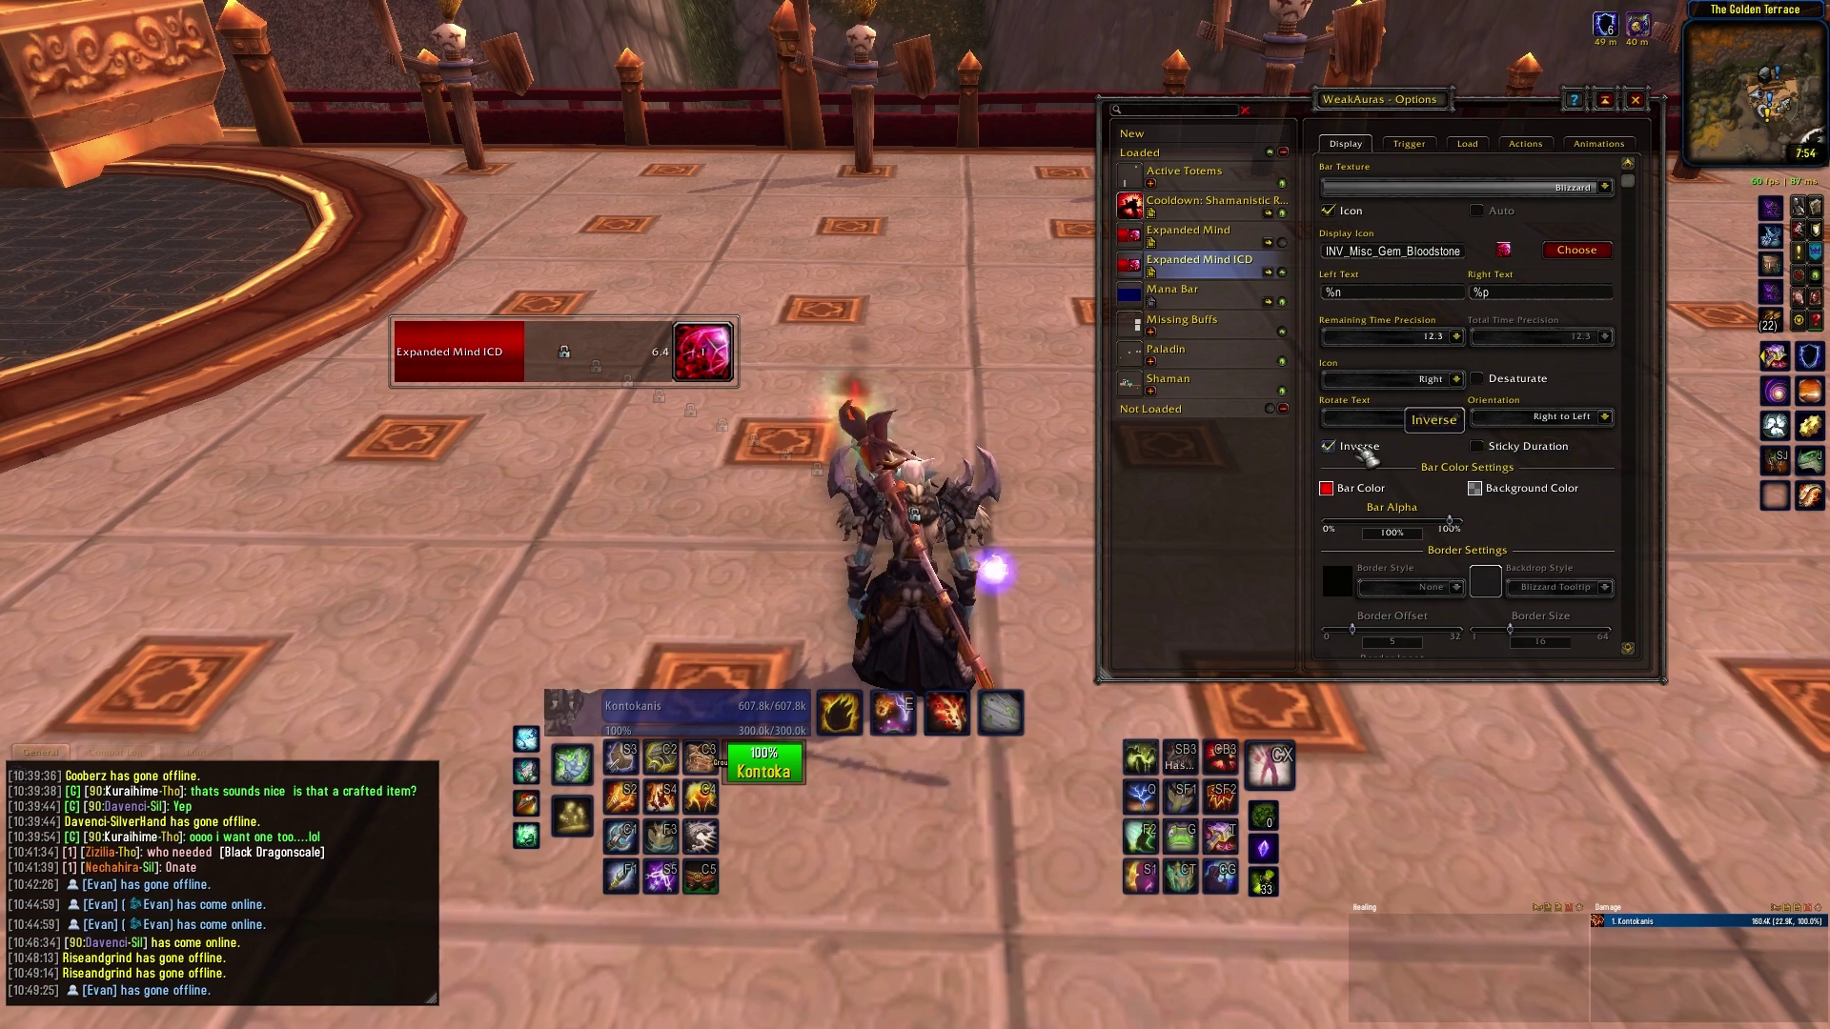
left_click_drag(1450, 520, 1394, 522)
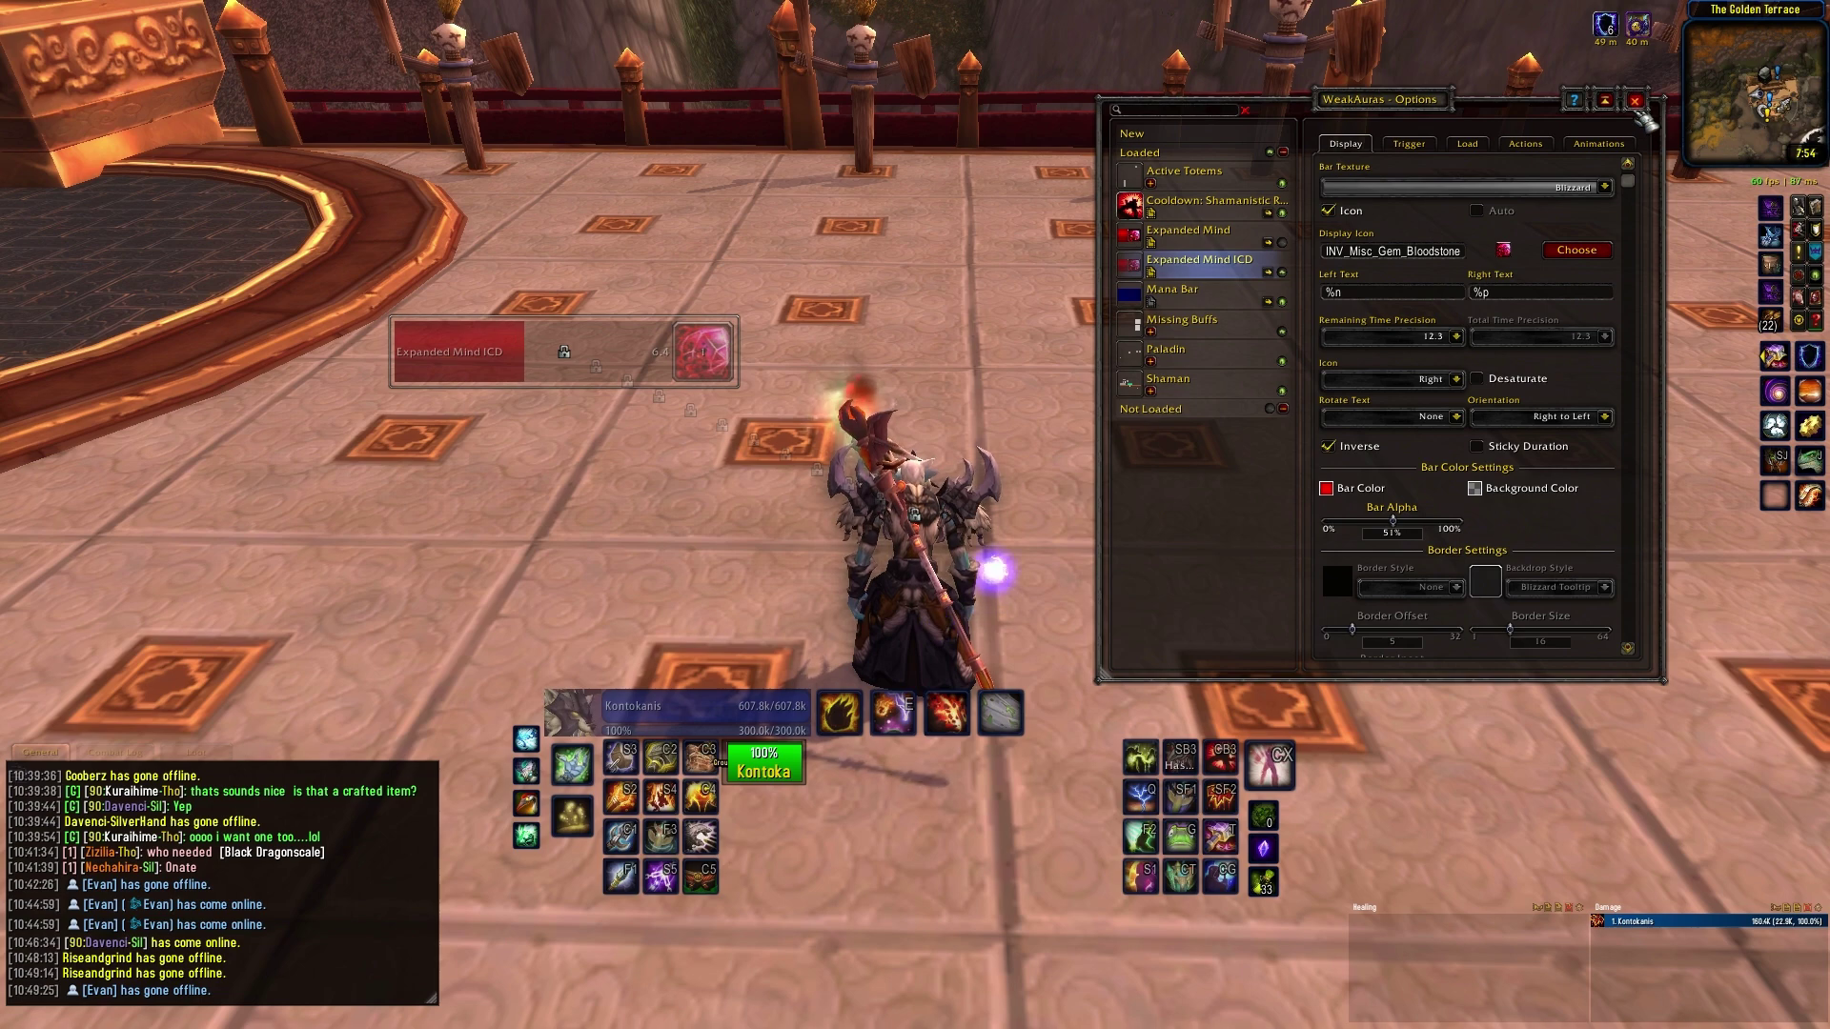
left_click(1635, 99)
left_click(853, 143)
key("e")
scroll(829, 274, "down", 2)
Cast Lava Burst and repeated Lightning Bolts on the training dummy until Expanded Mind procs
left_click_drag(829, 274, 831, 228)
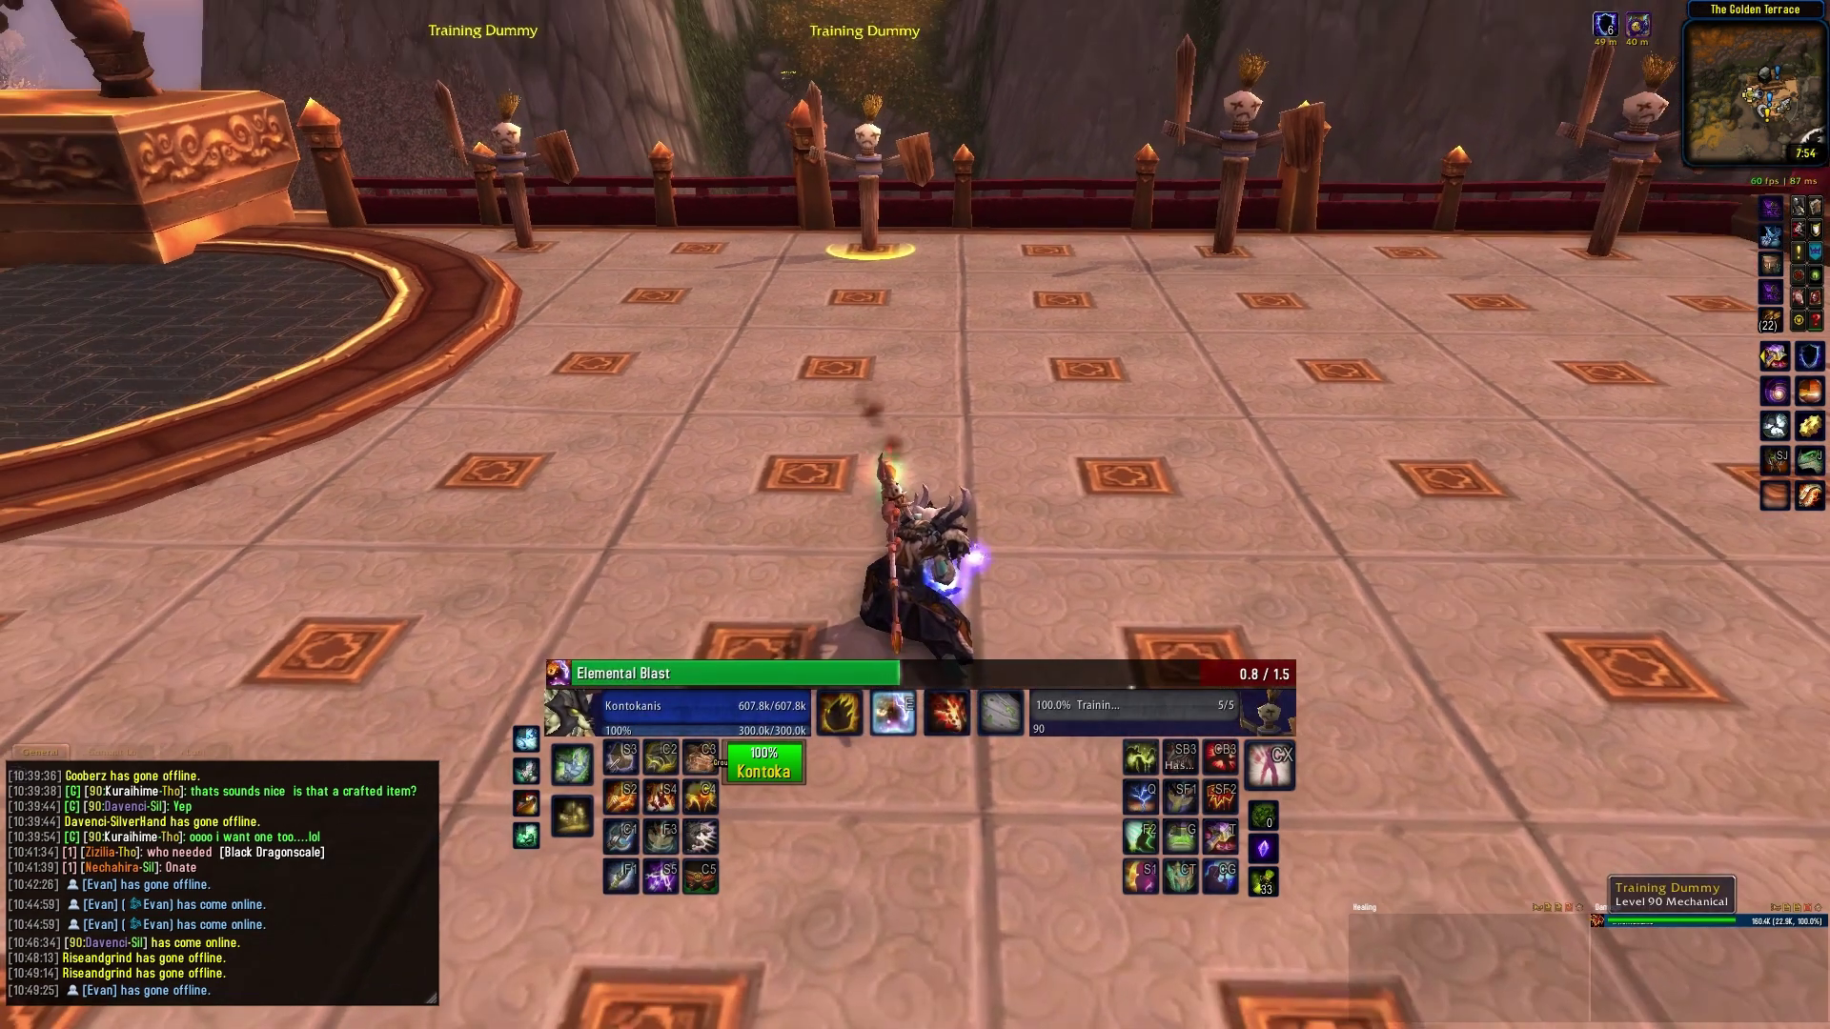
key("1")
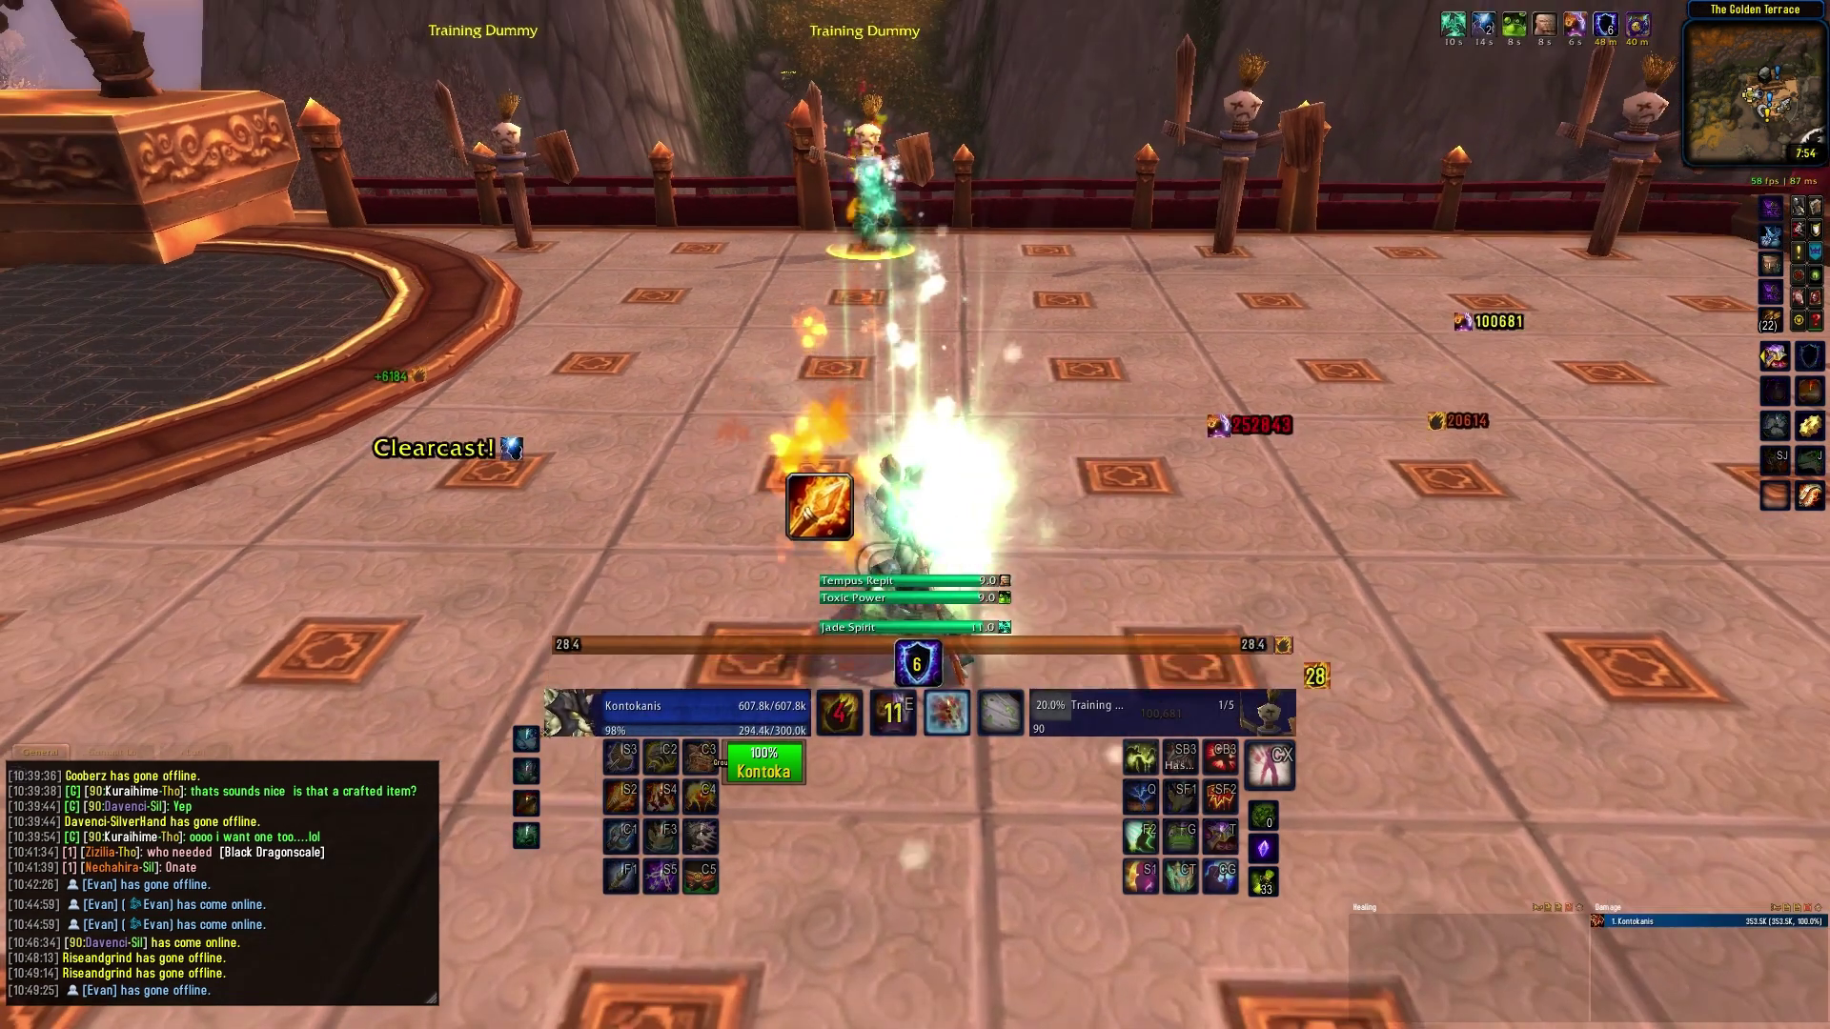
key("2")
key("3")
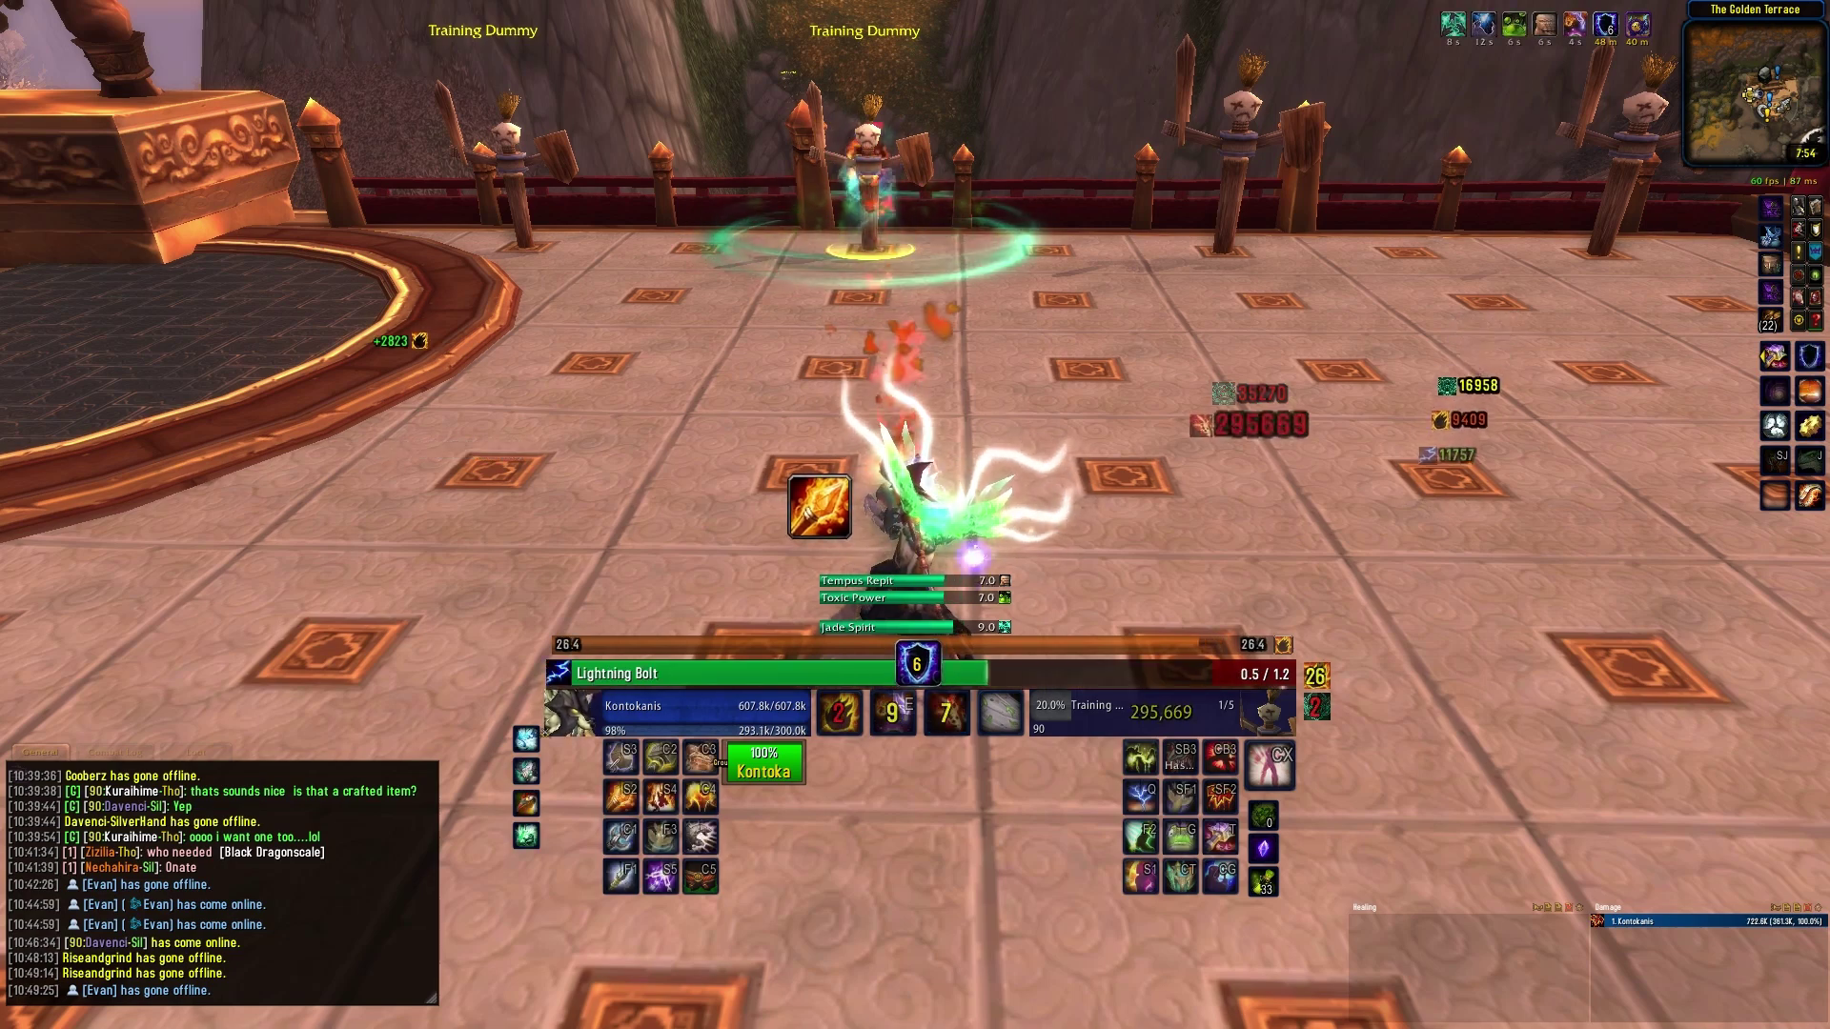
key("3")
key("3")
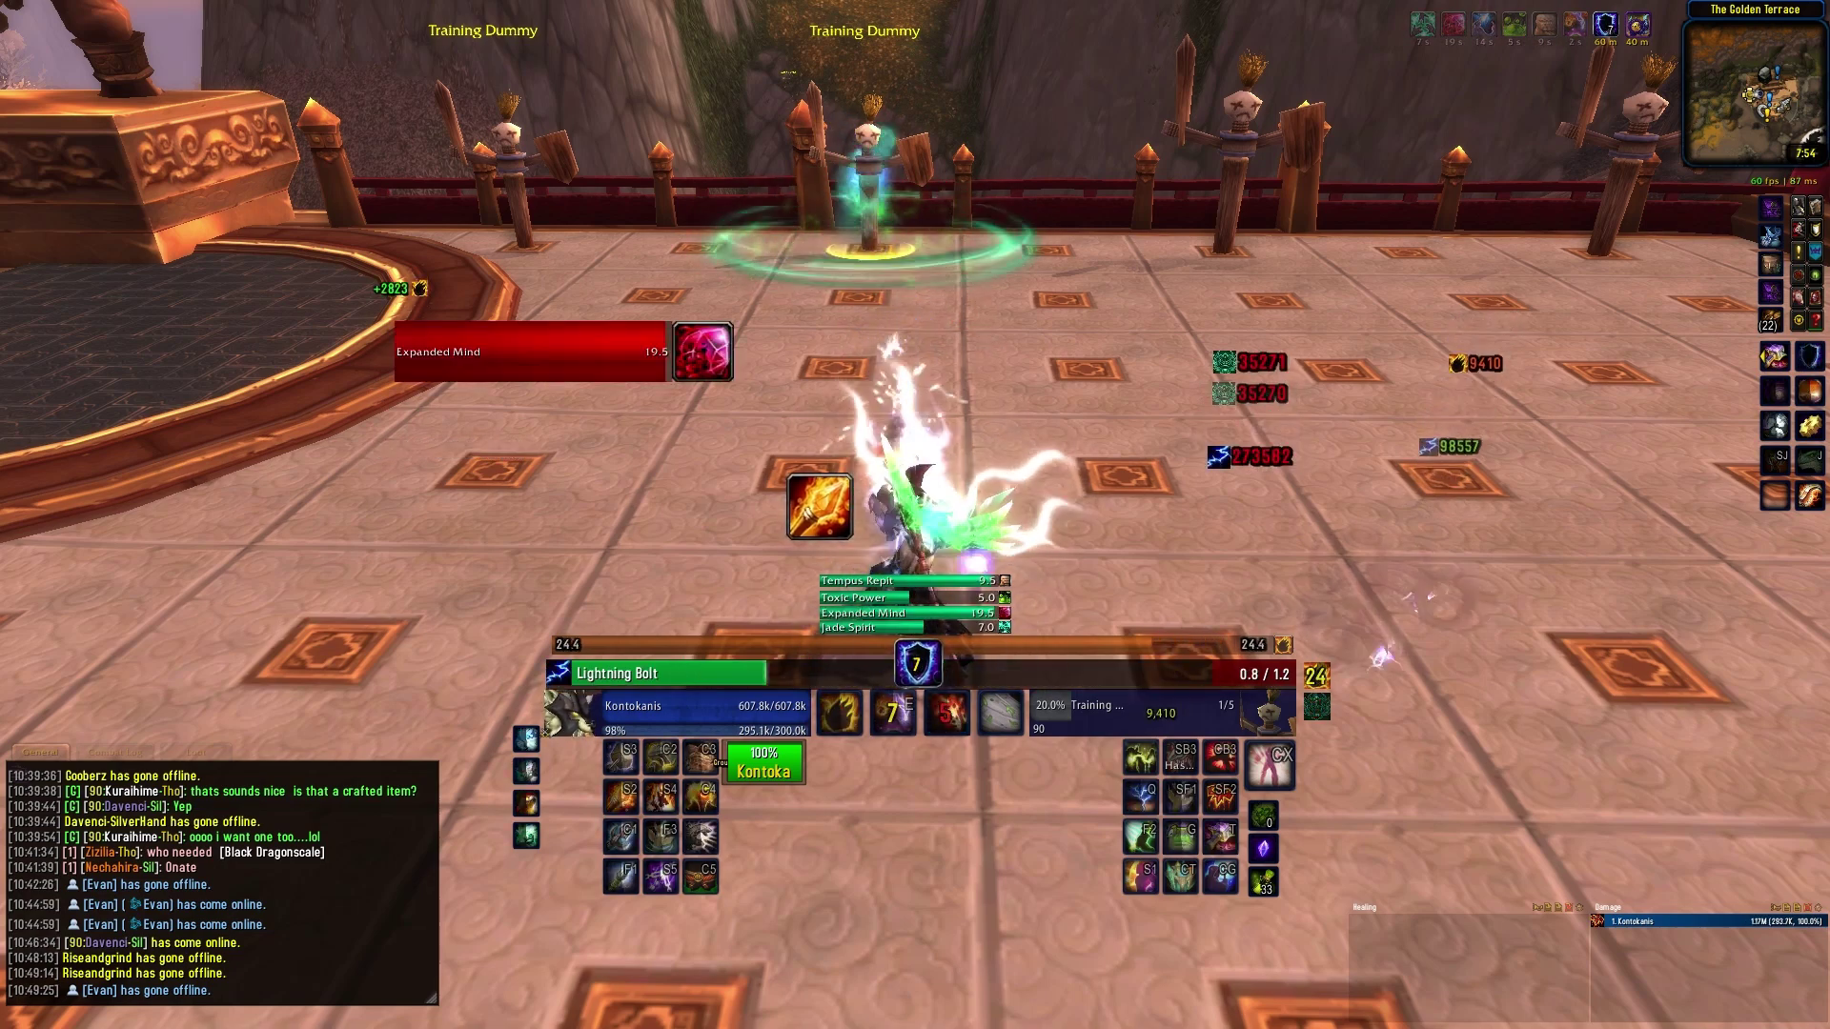
key("3")
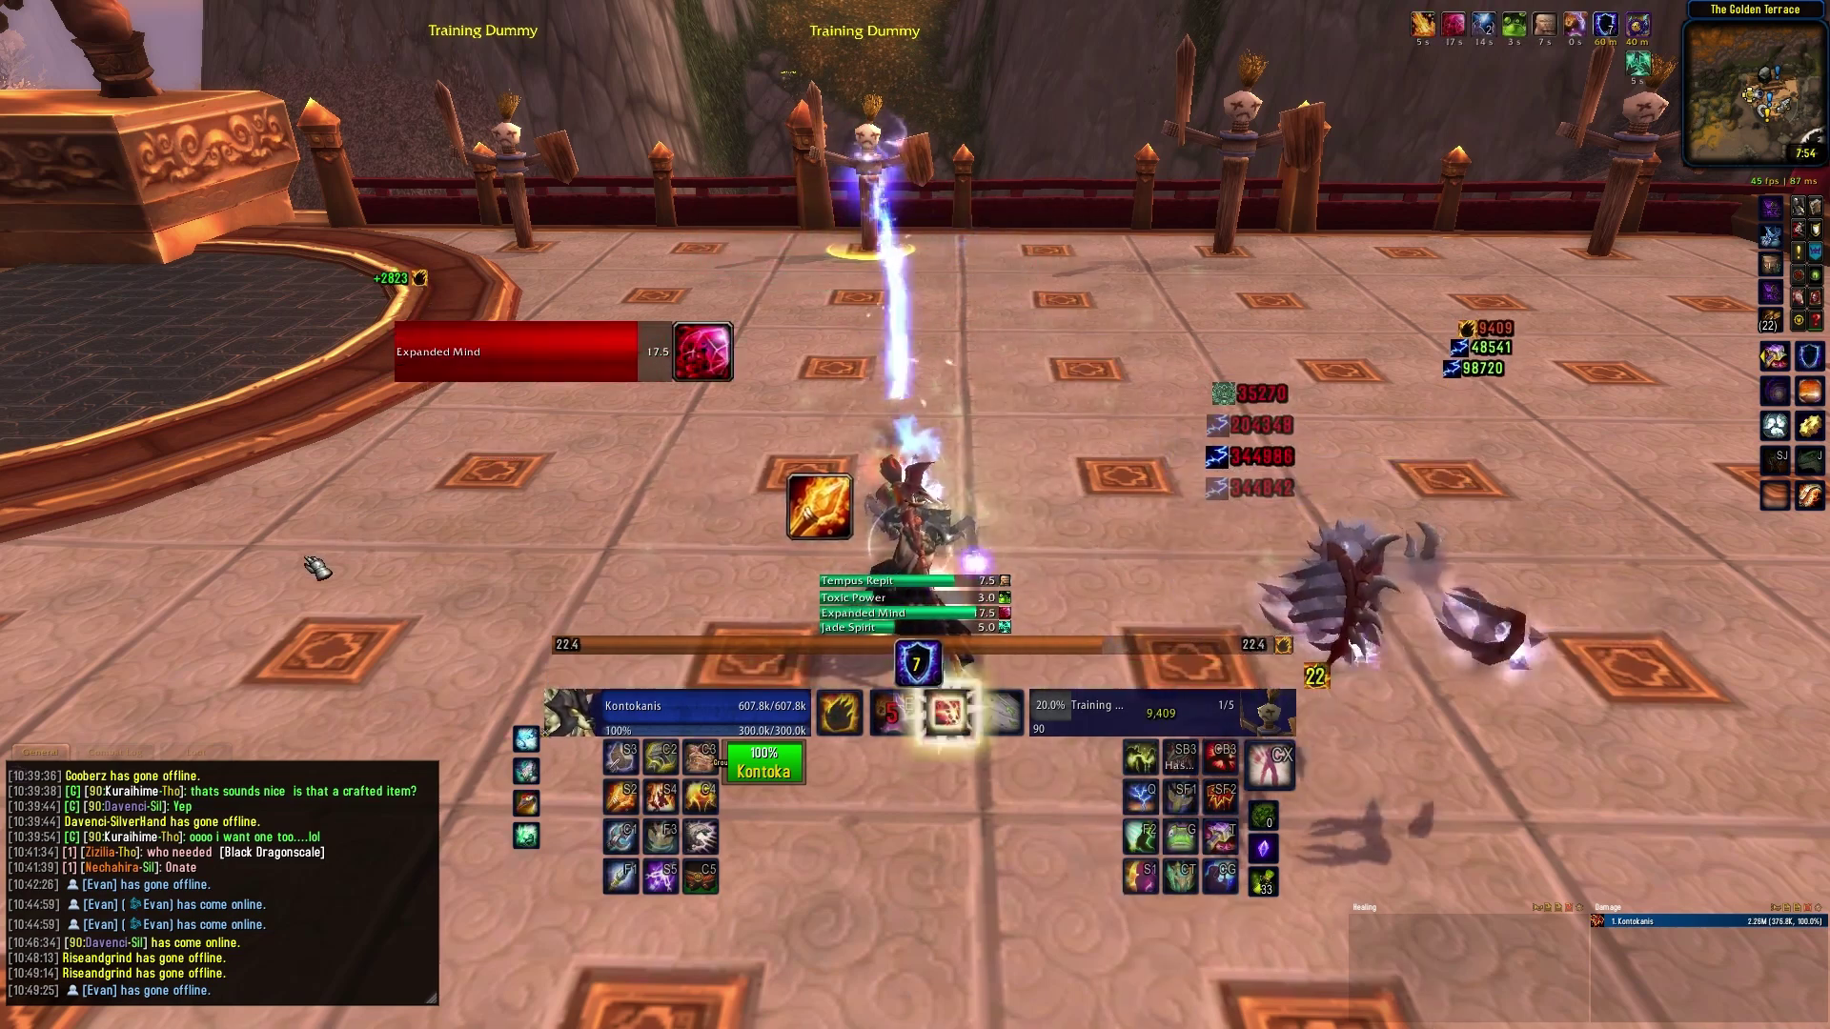
key("3")
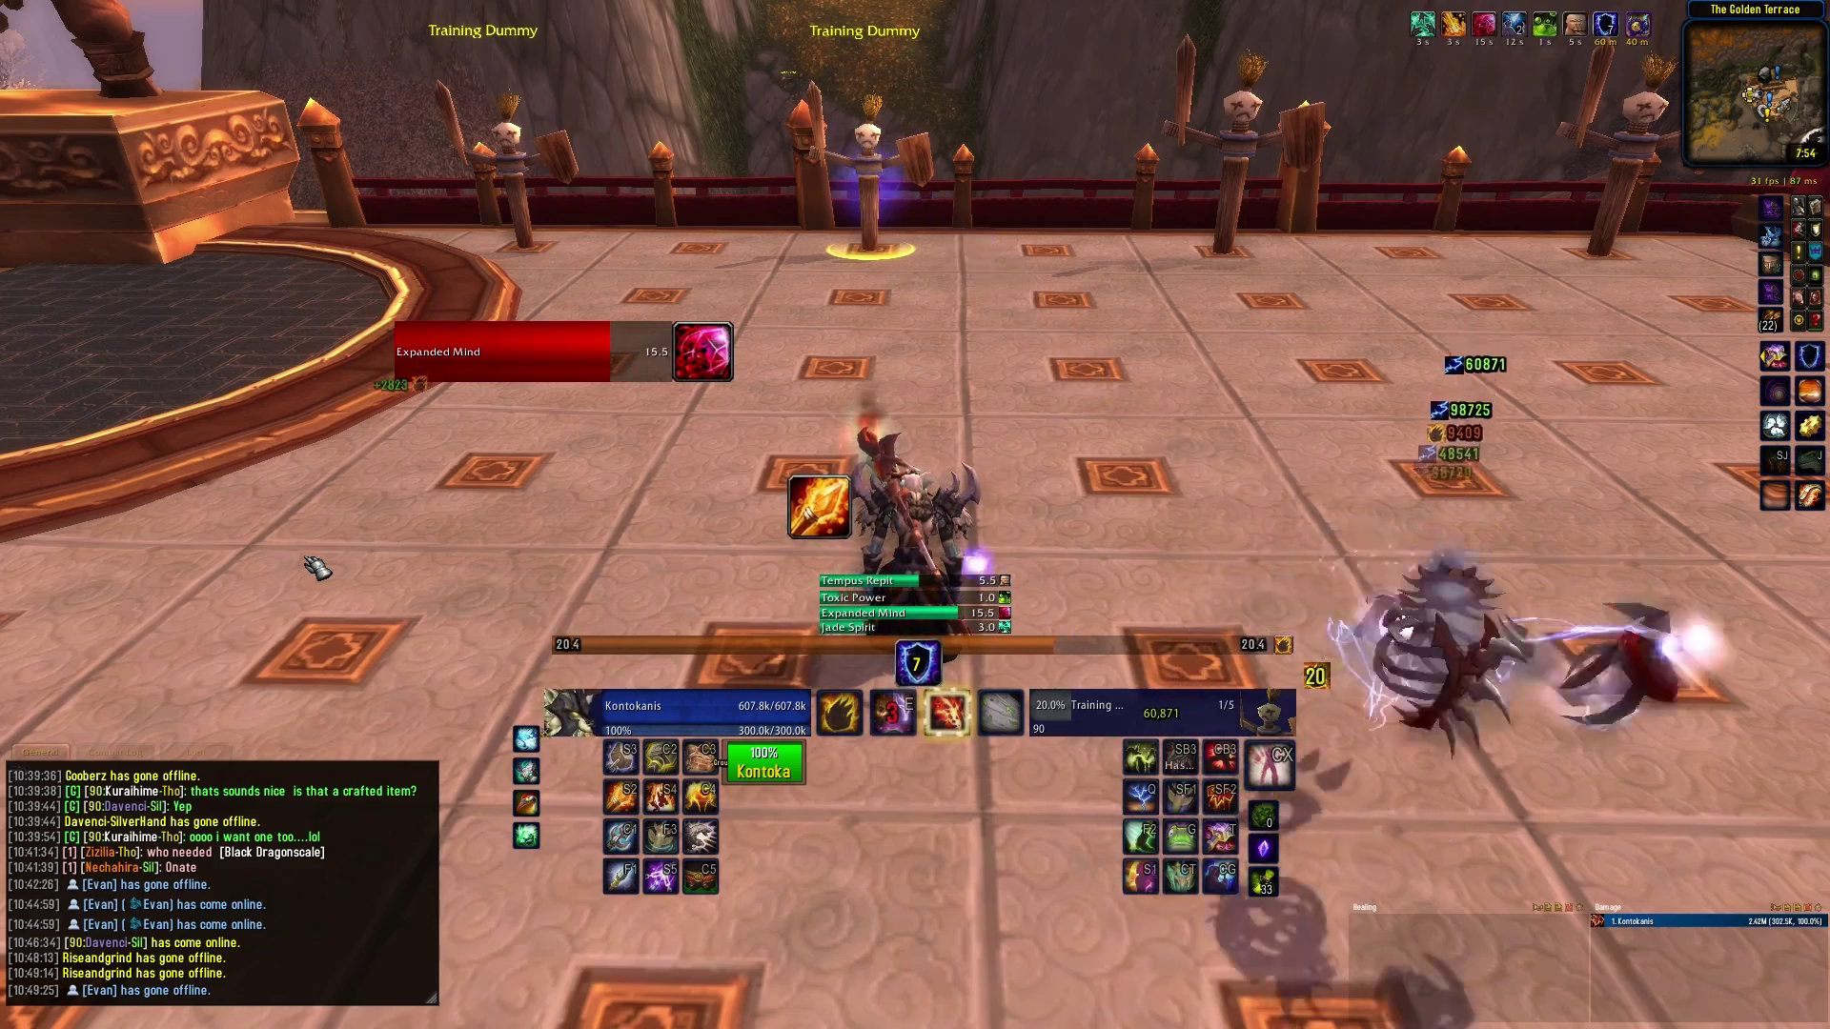
key("3")
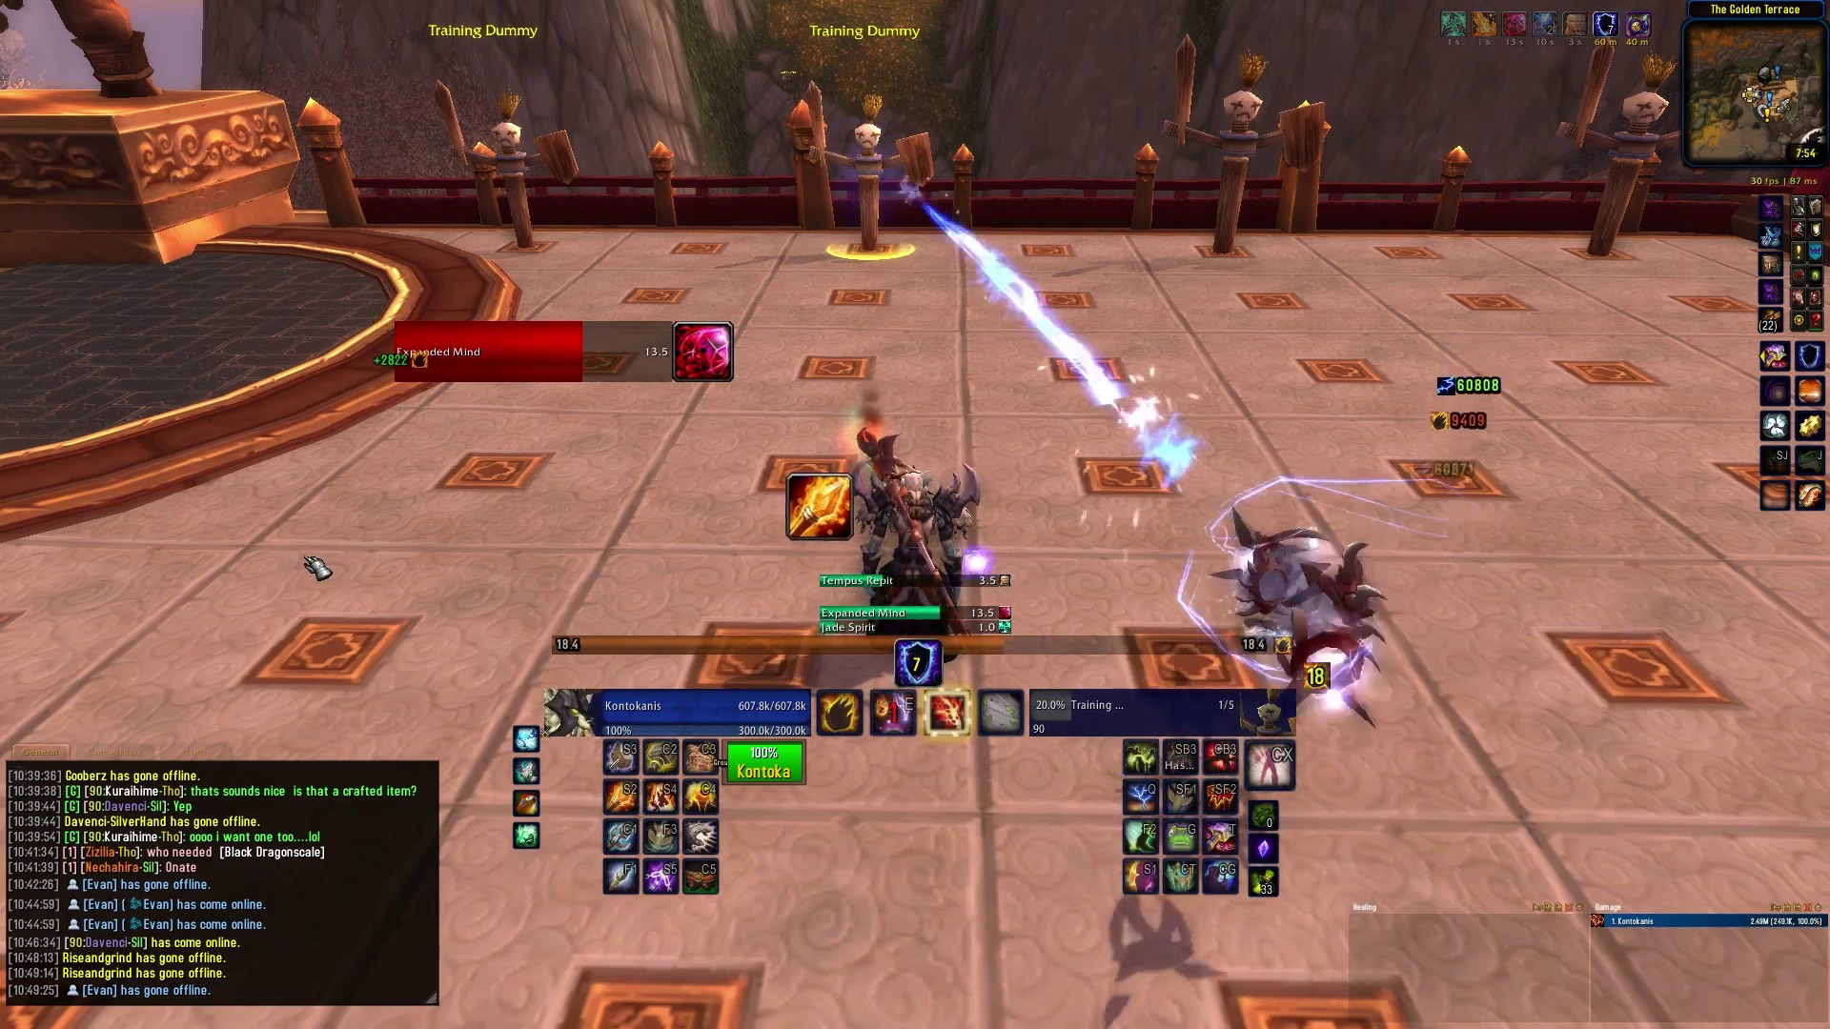
key("3")
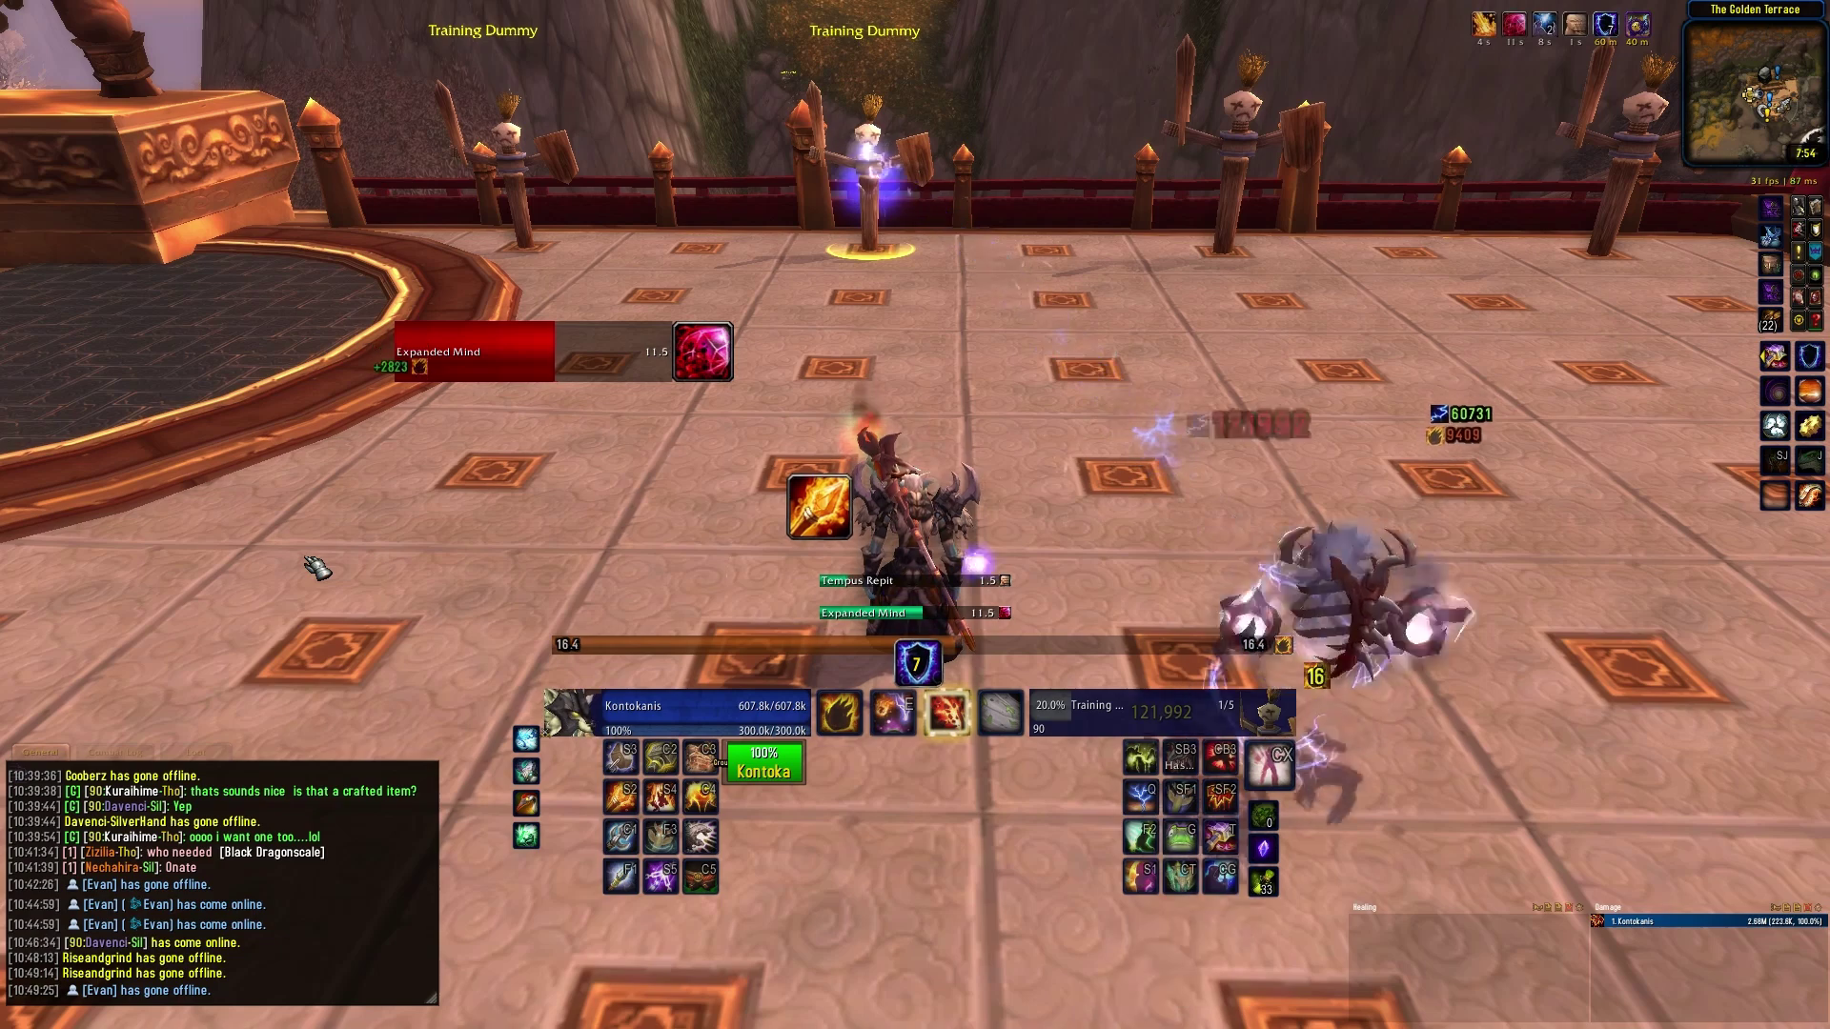
key("3")
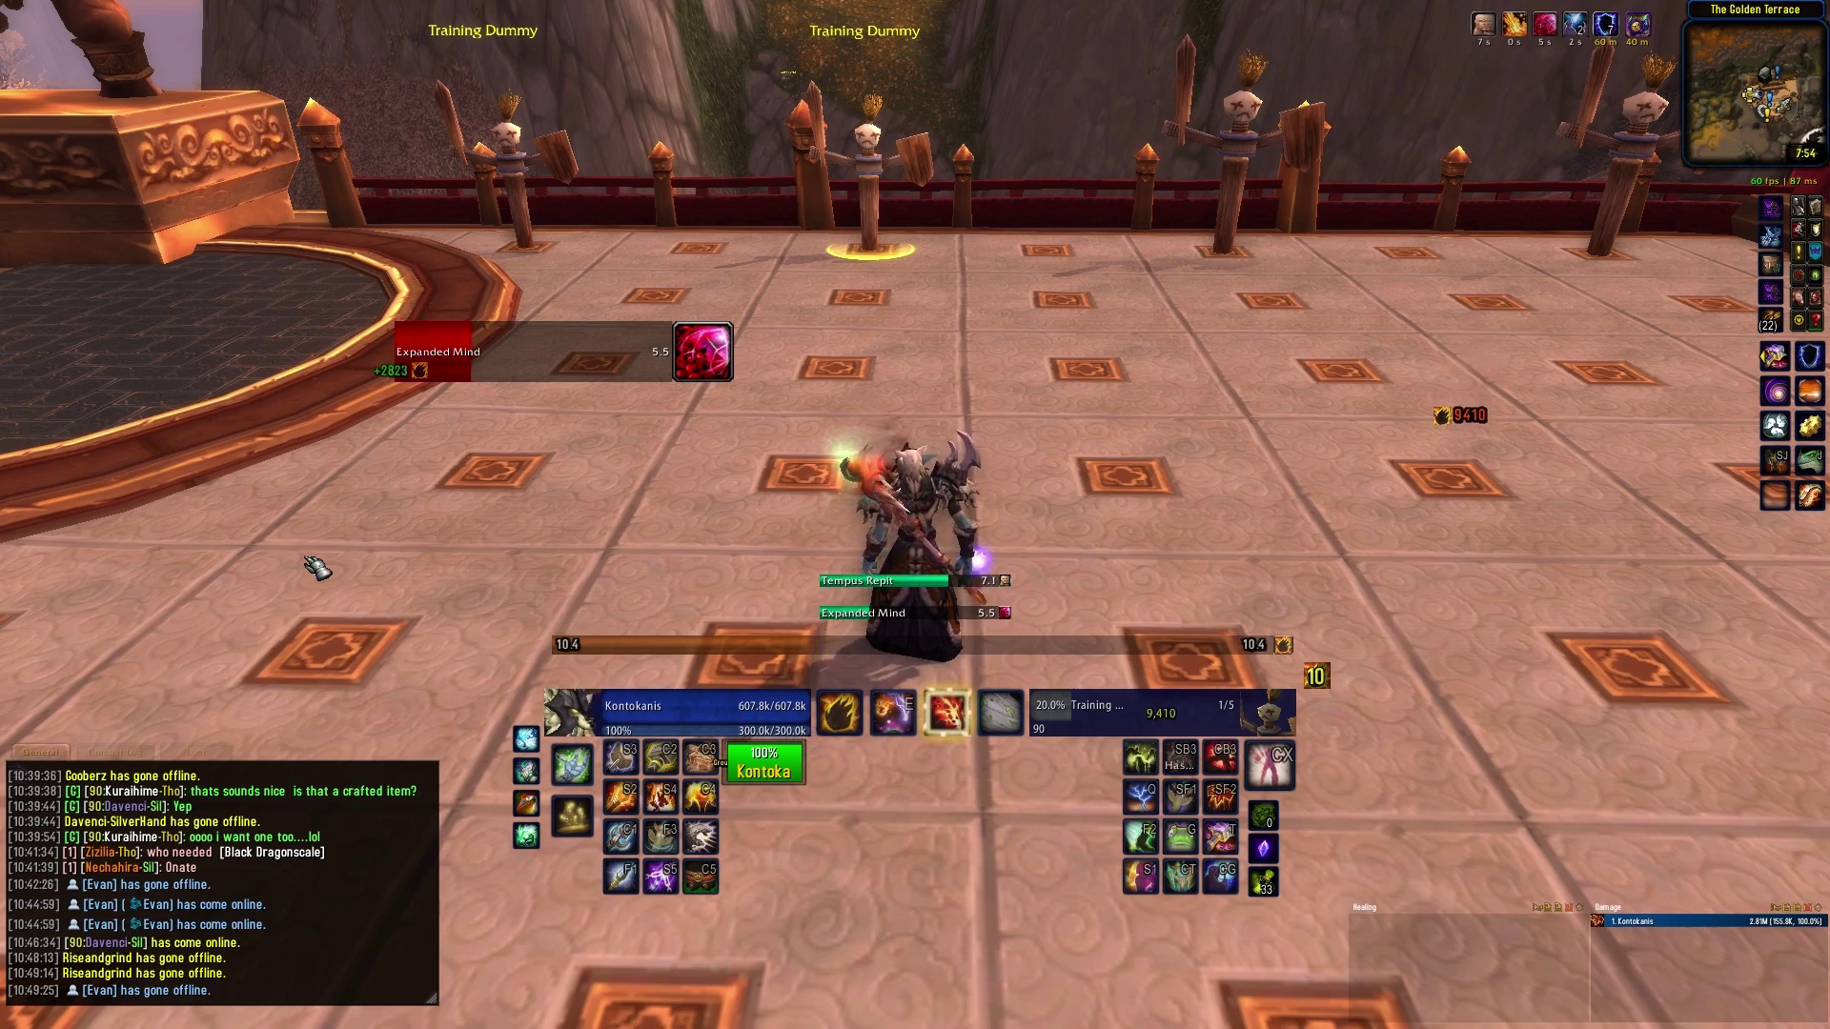
key("3")
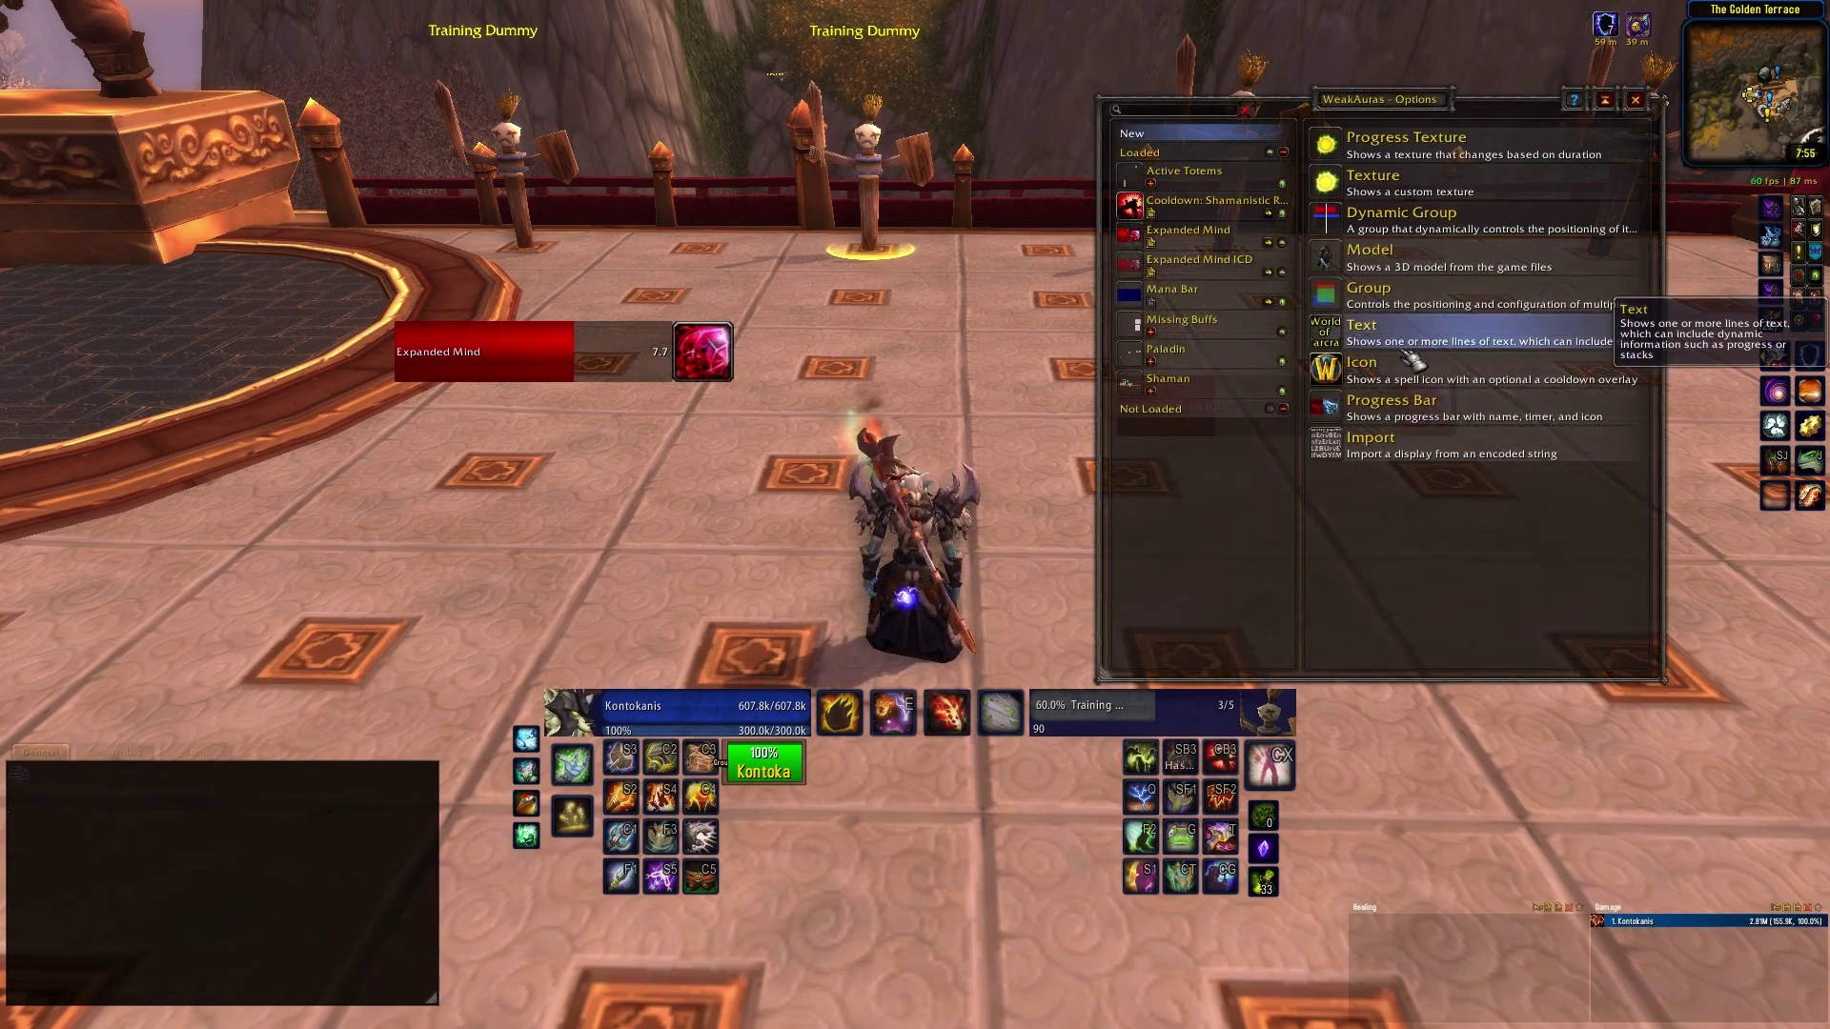
Add a new progress bar named 'Flame Shock' and place it left of the character
left_click(1400, 405)
type("Flame Shock")
key("Return")
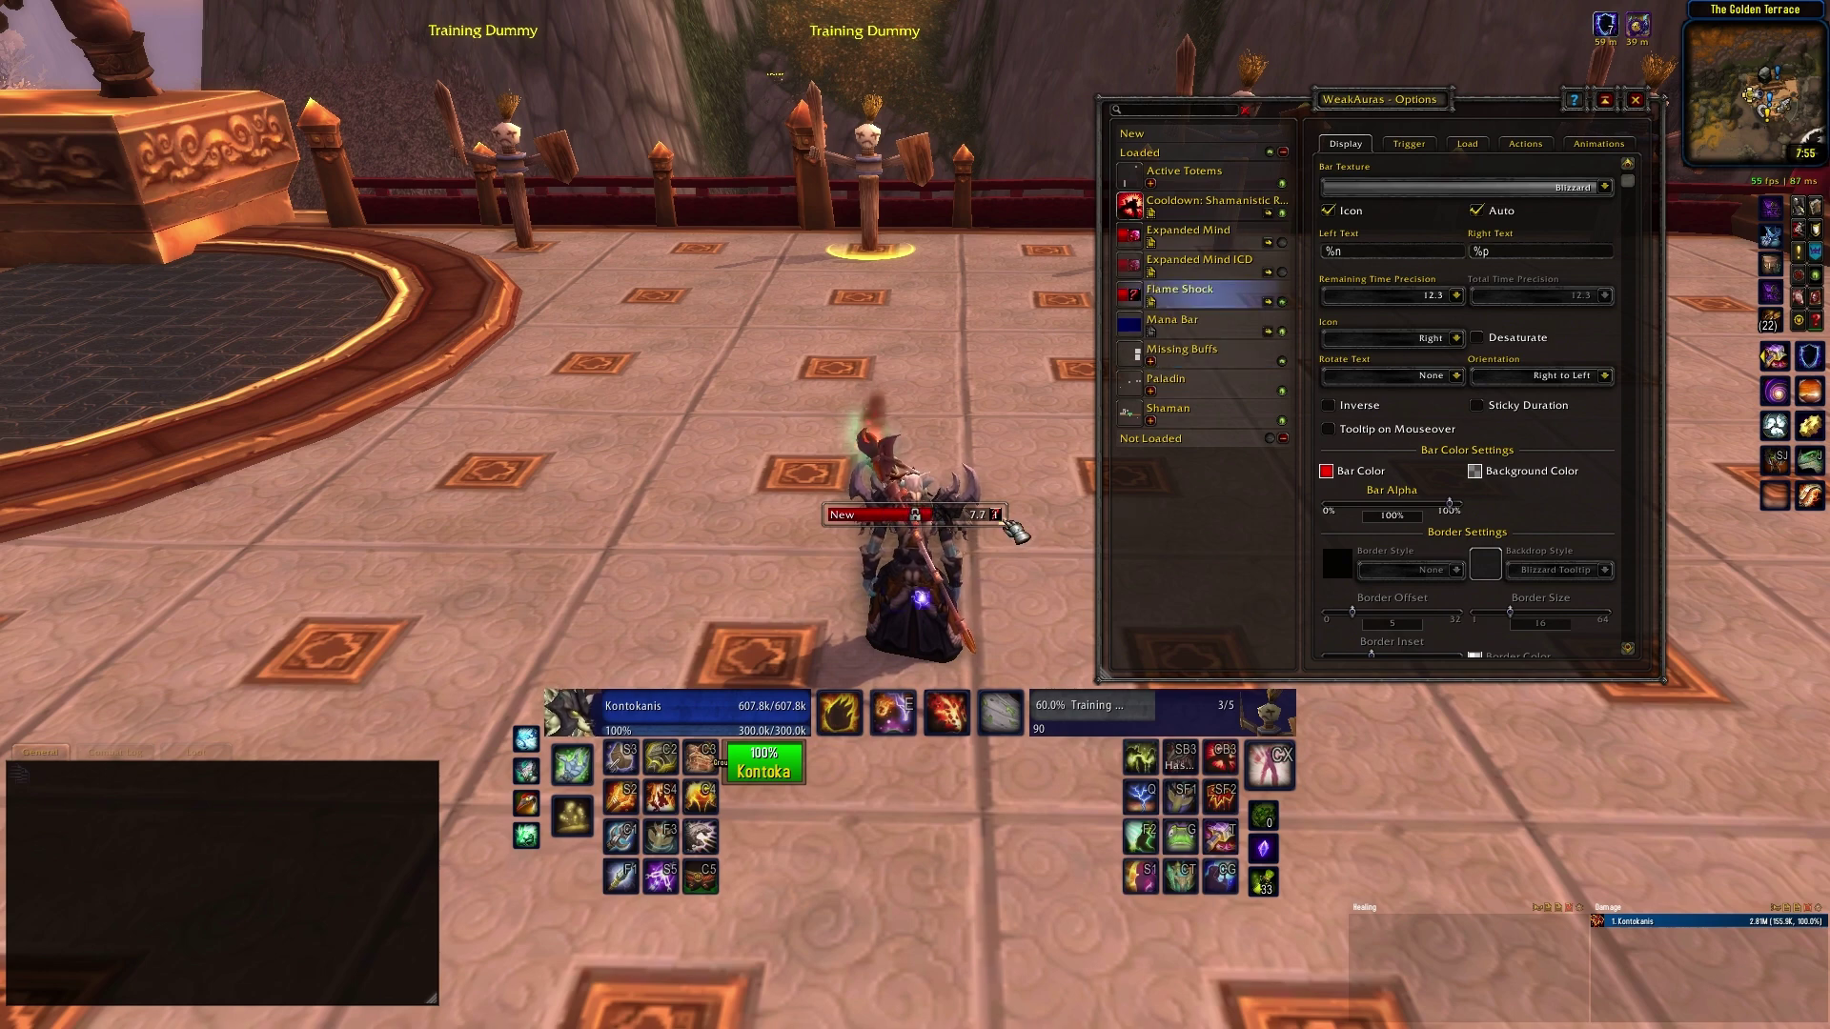
left_click_drag(917, 520, 659, 509)
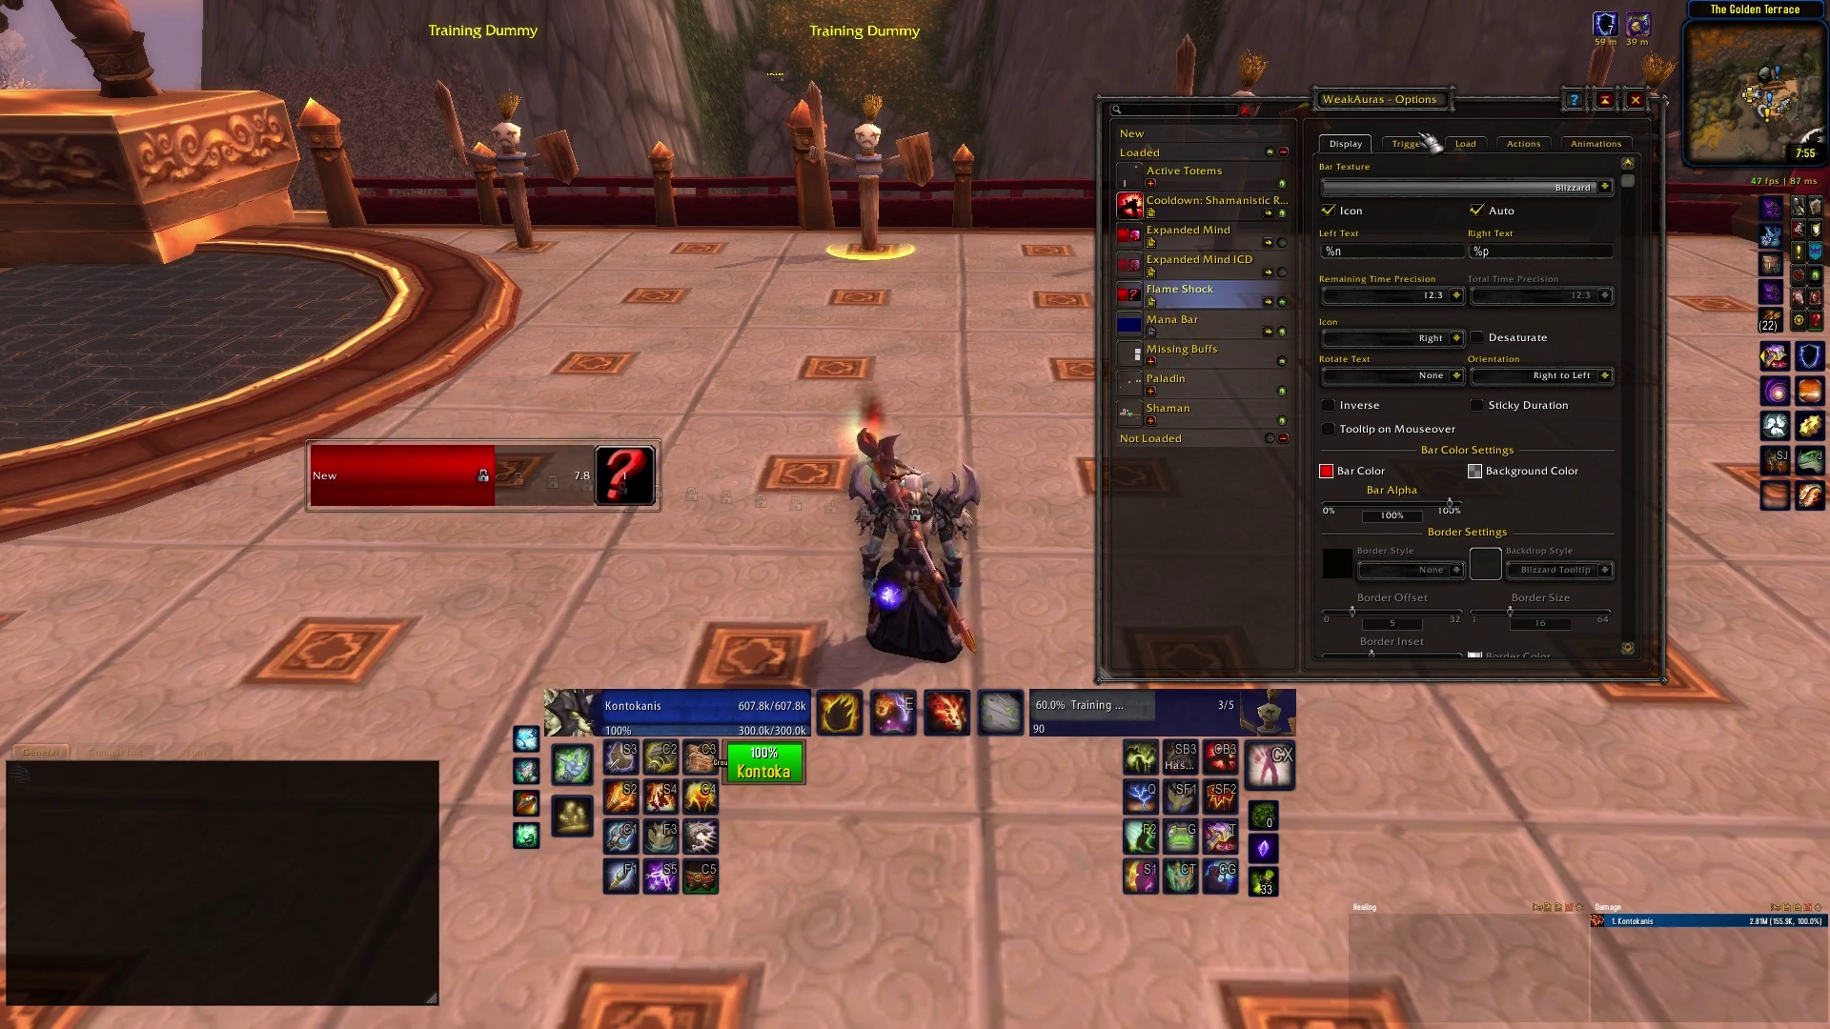
Set the trigger to track the Flame Shock debuff on the target unit
left_click(1420, 144)
type("Flame Shock")
key("Return")
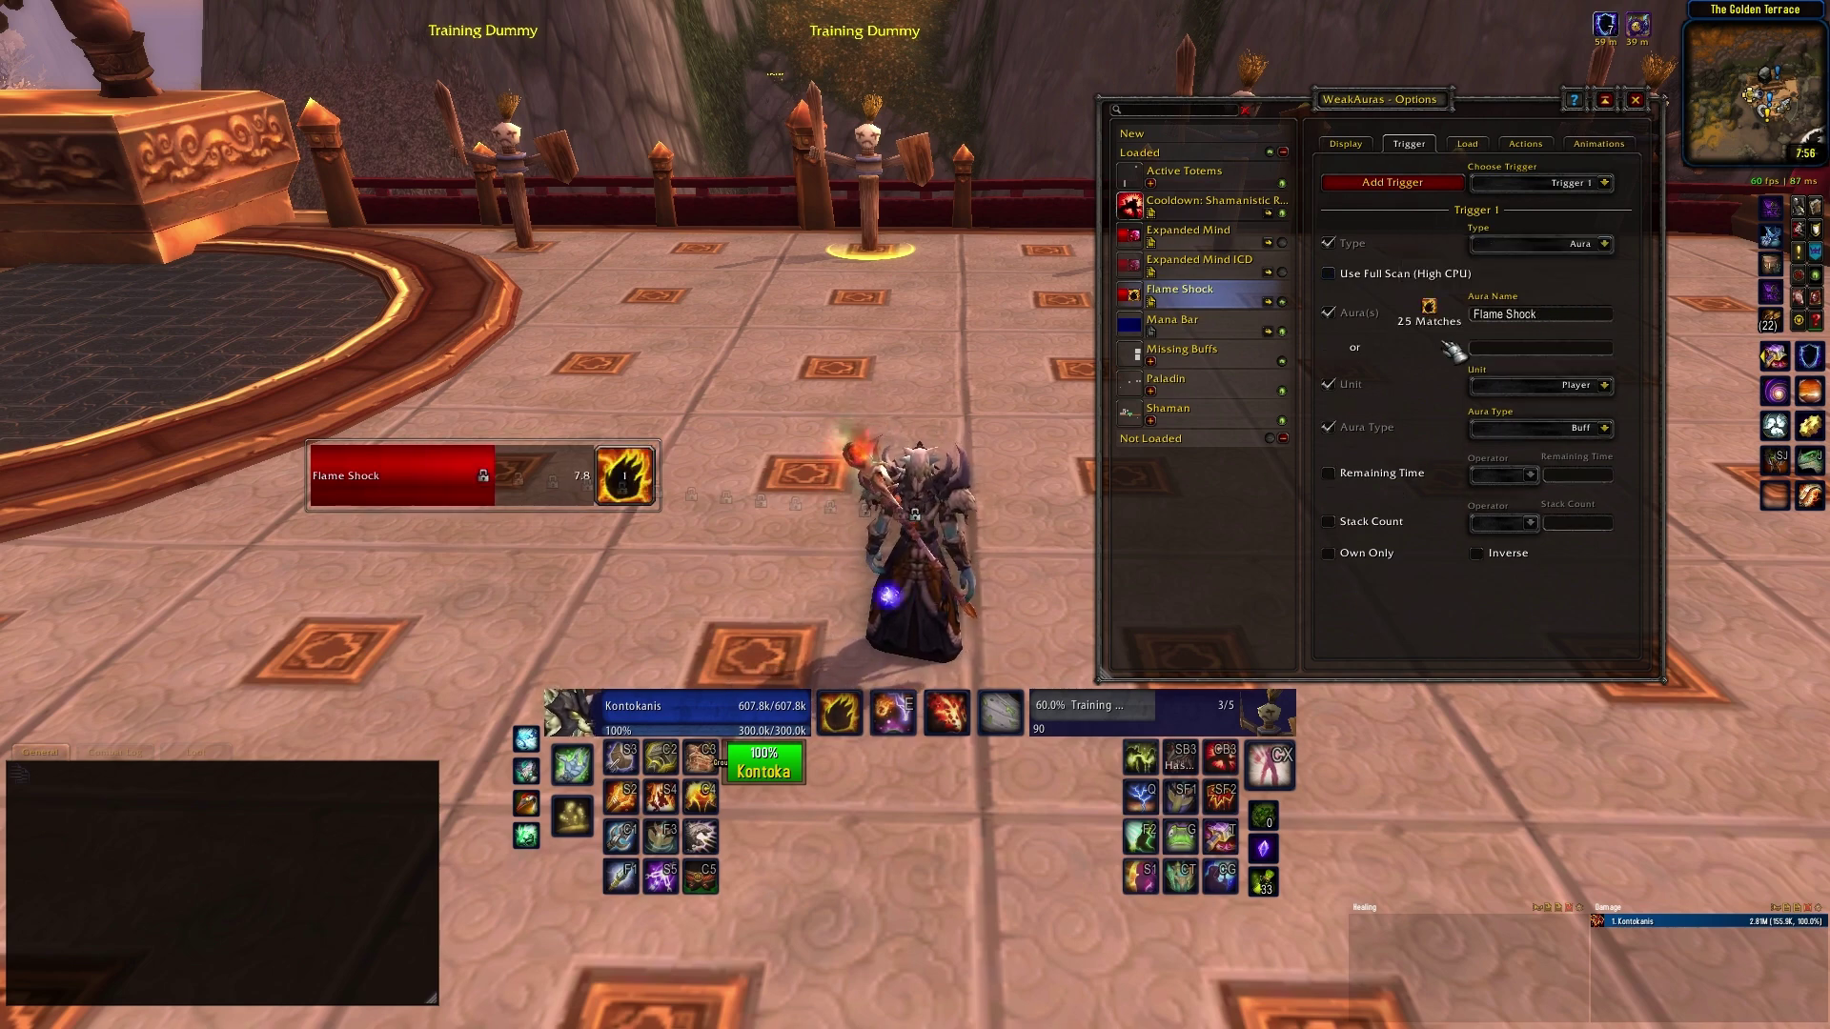
left_click(1605, 385)
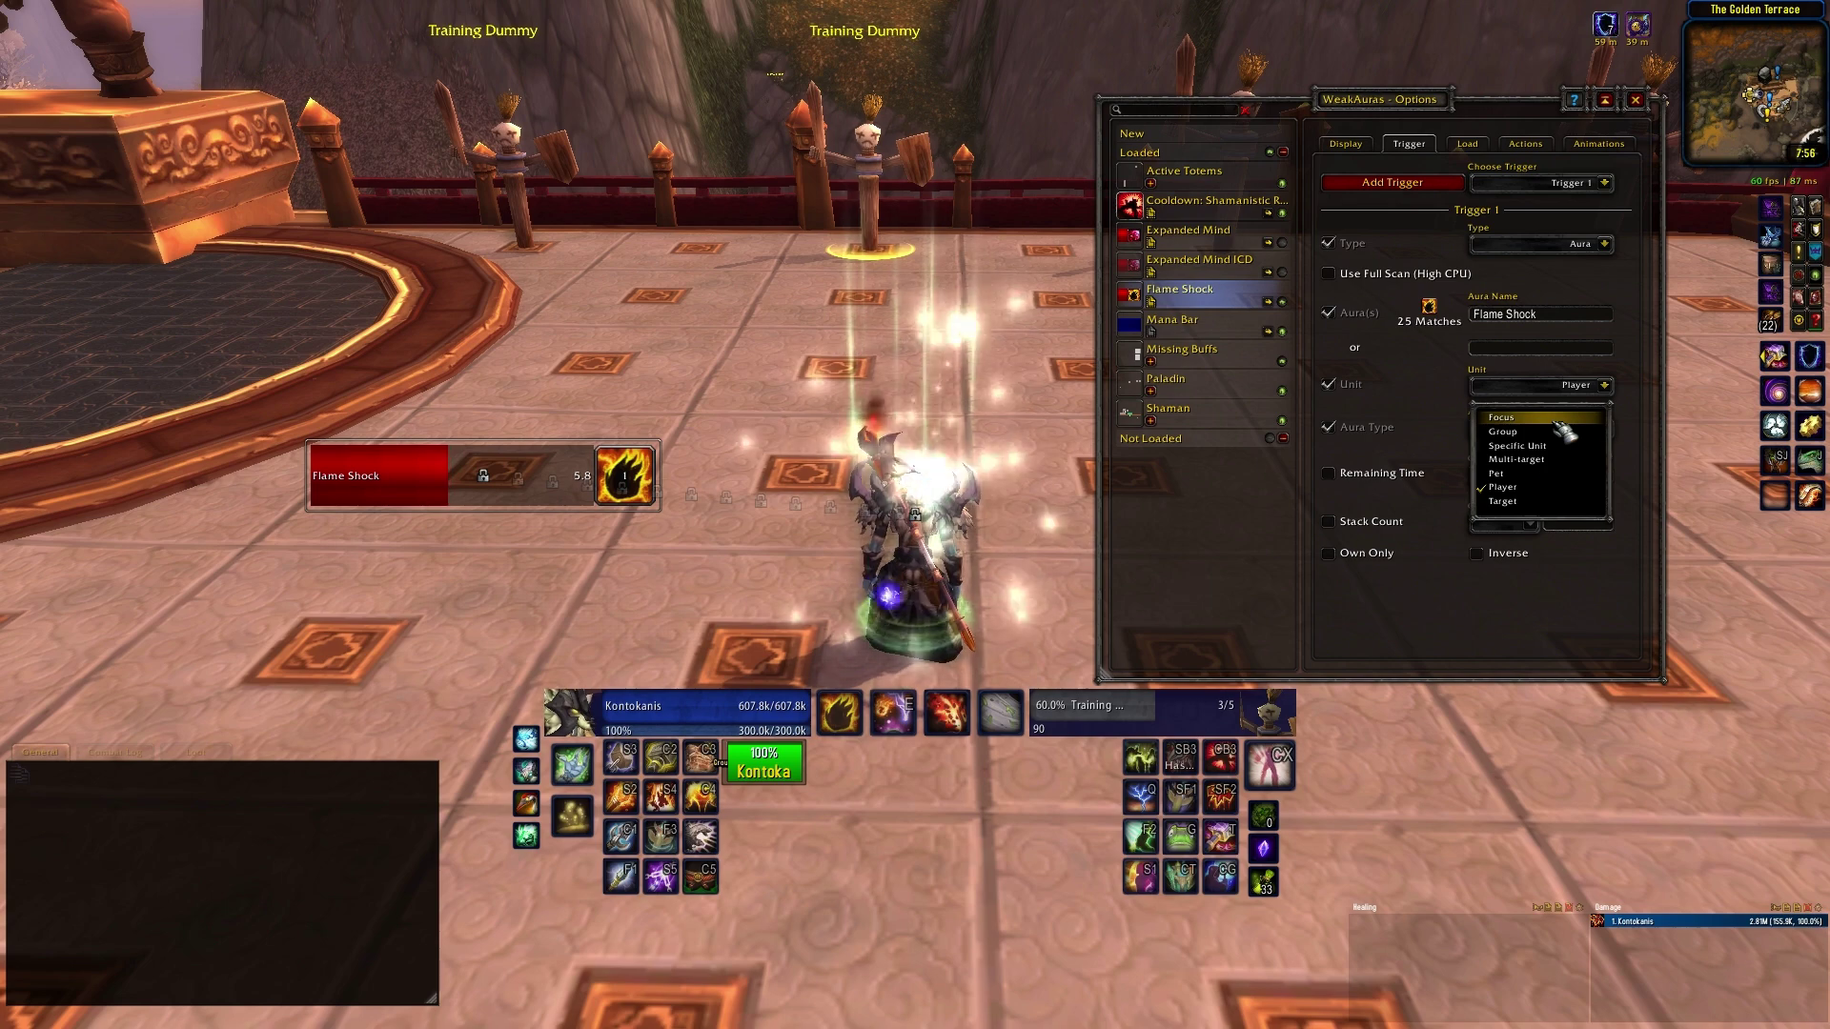
left_click(1521, 505)
left_click(1605, 427)
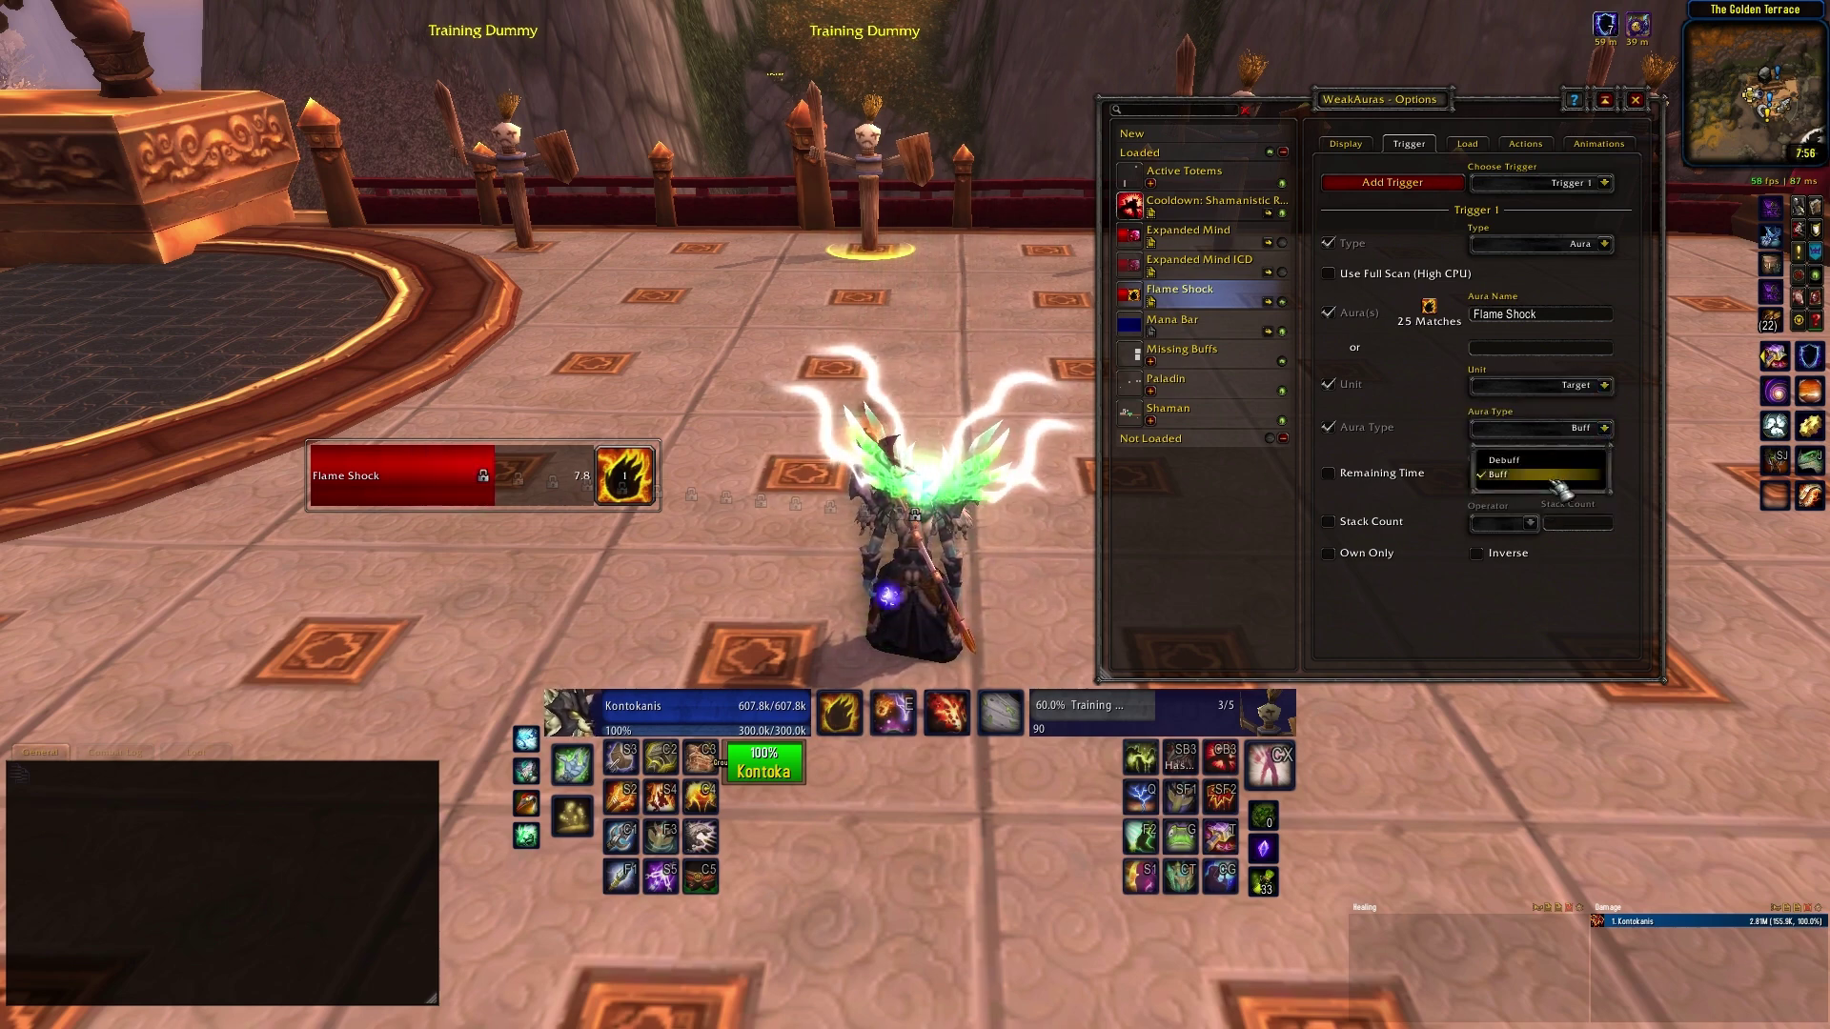
left_click(1534, 471)
Colour the Flame Shock bar yellow and close the WeakAuras options
left_click(1345, 142)
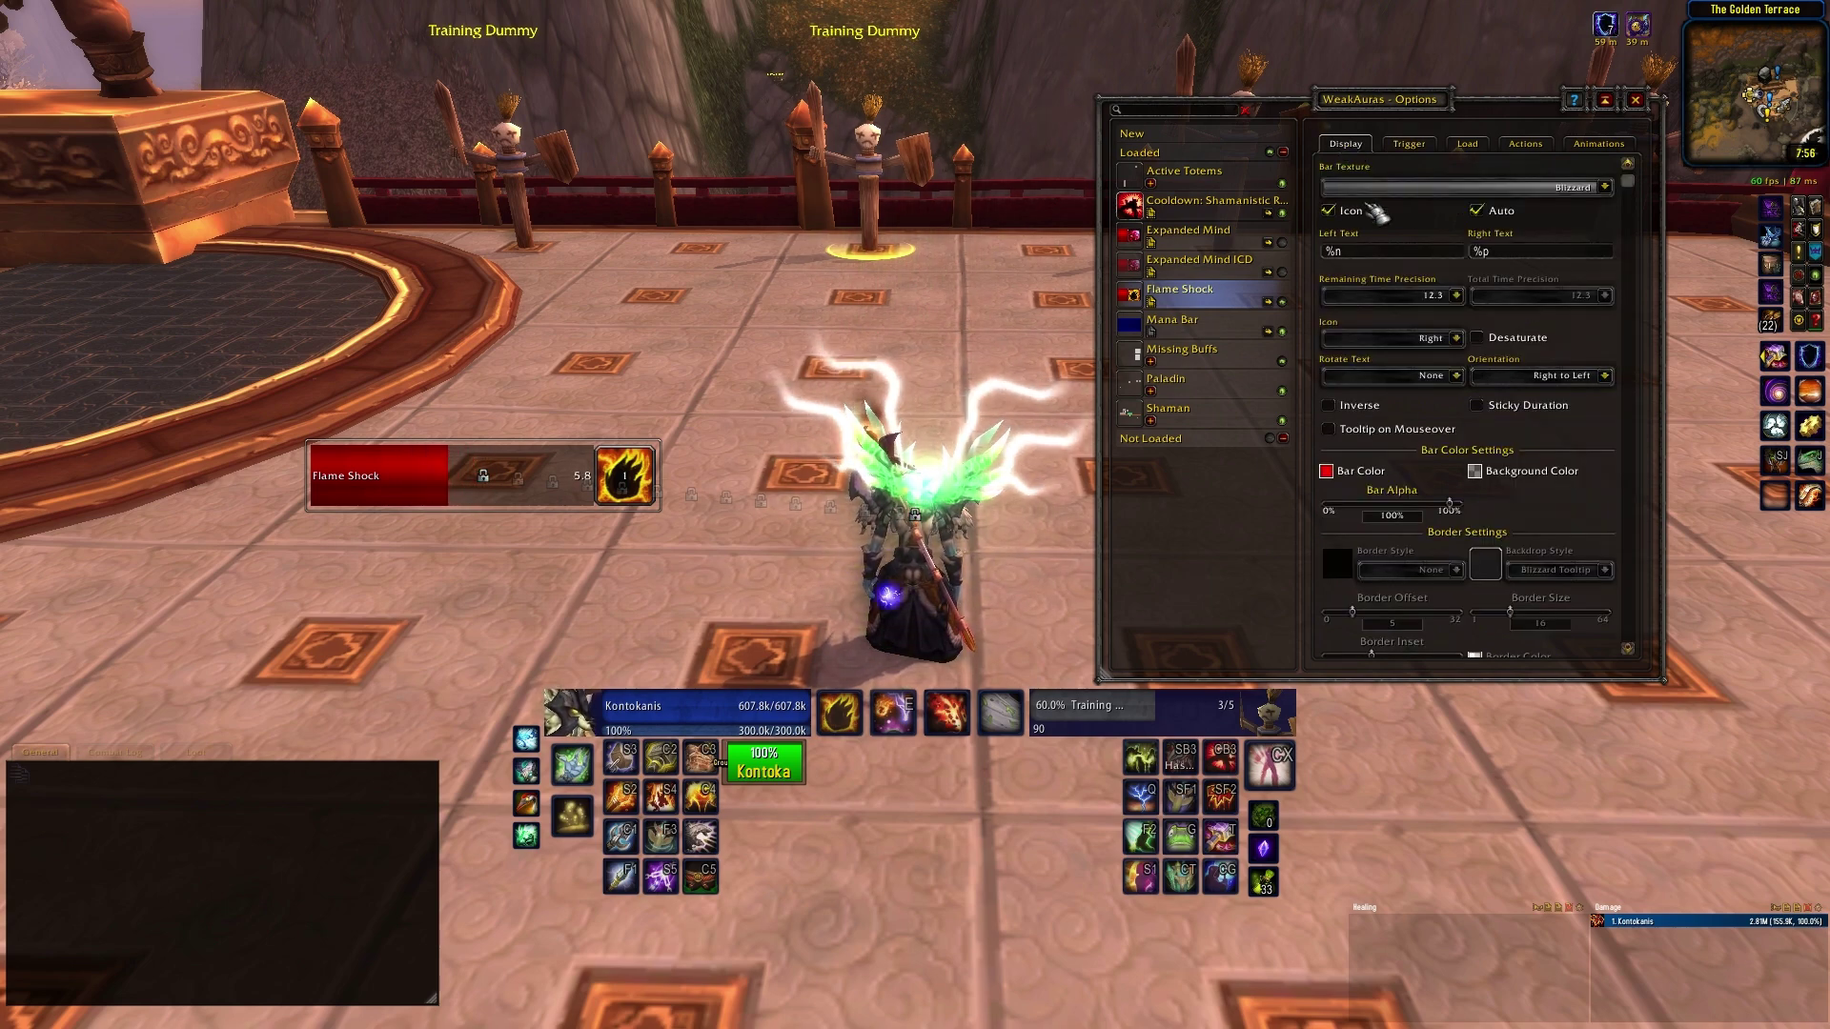
left_click(1325, 470)
left_click(793, 526)
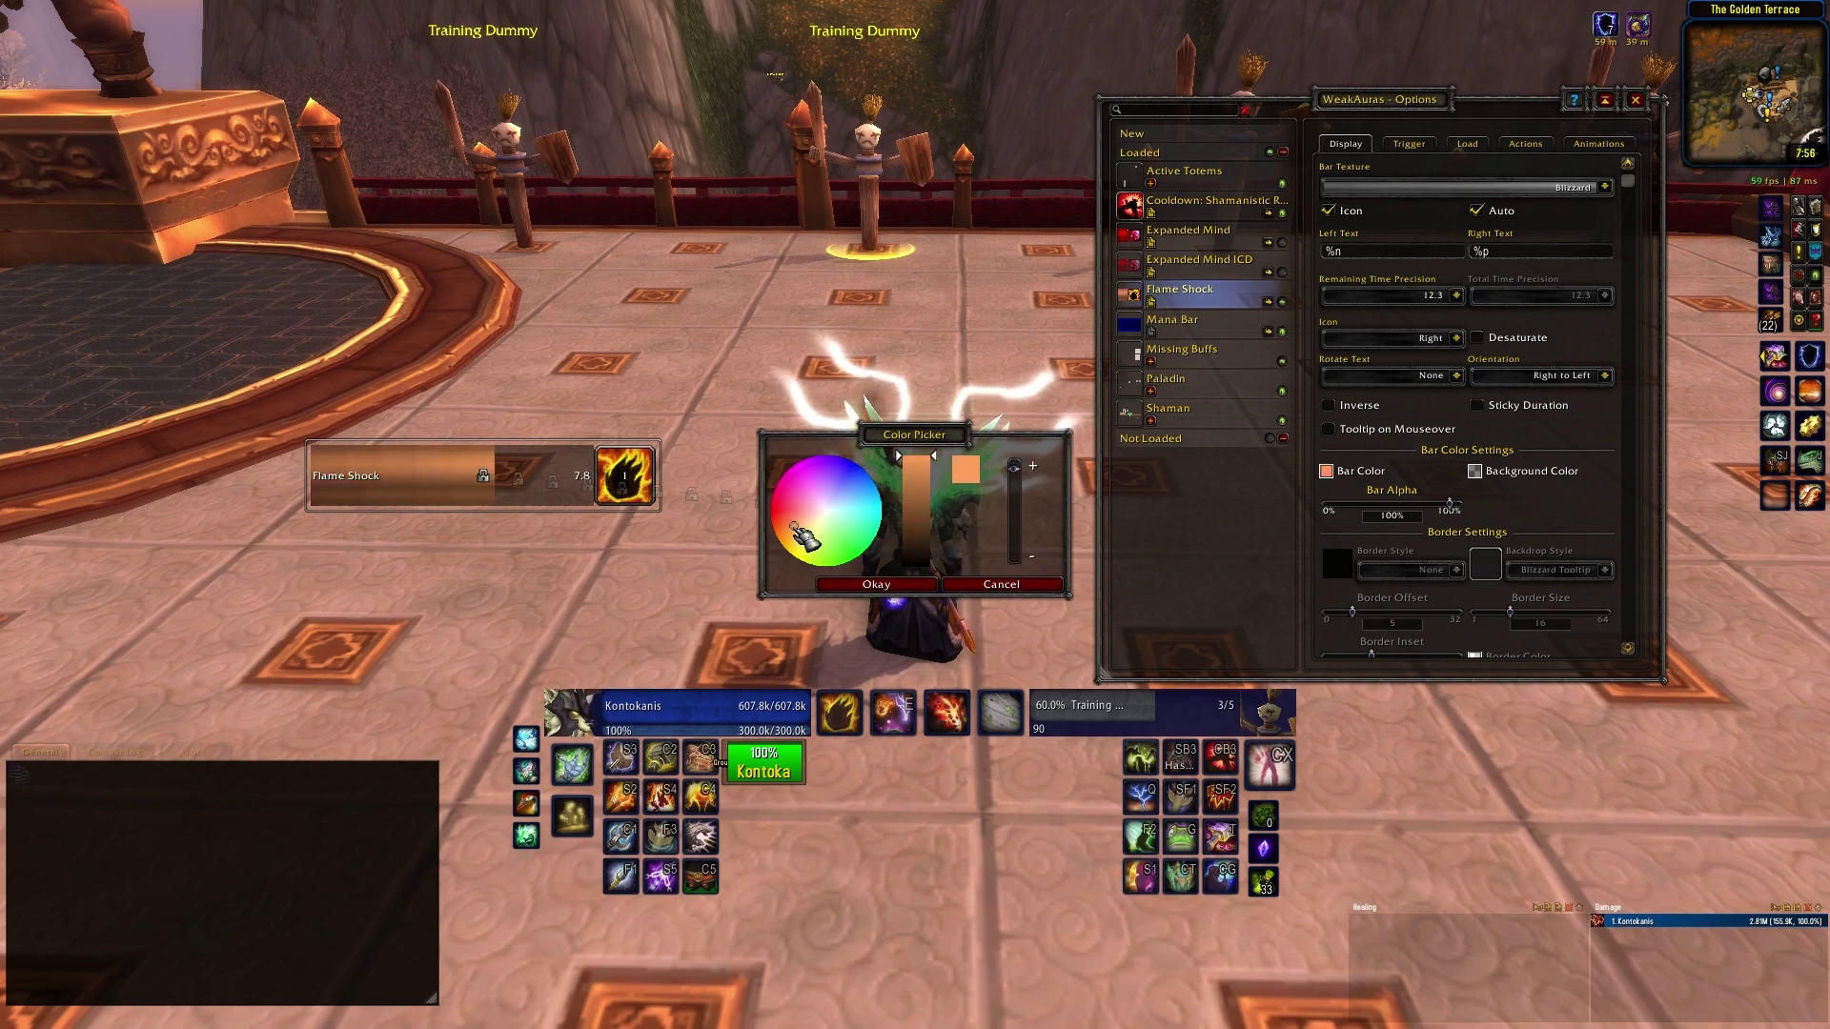
left_click(876, 584)
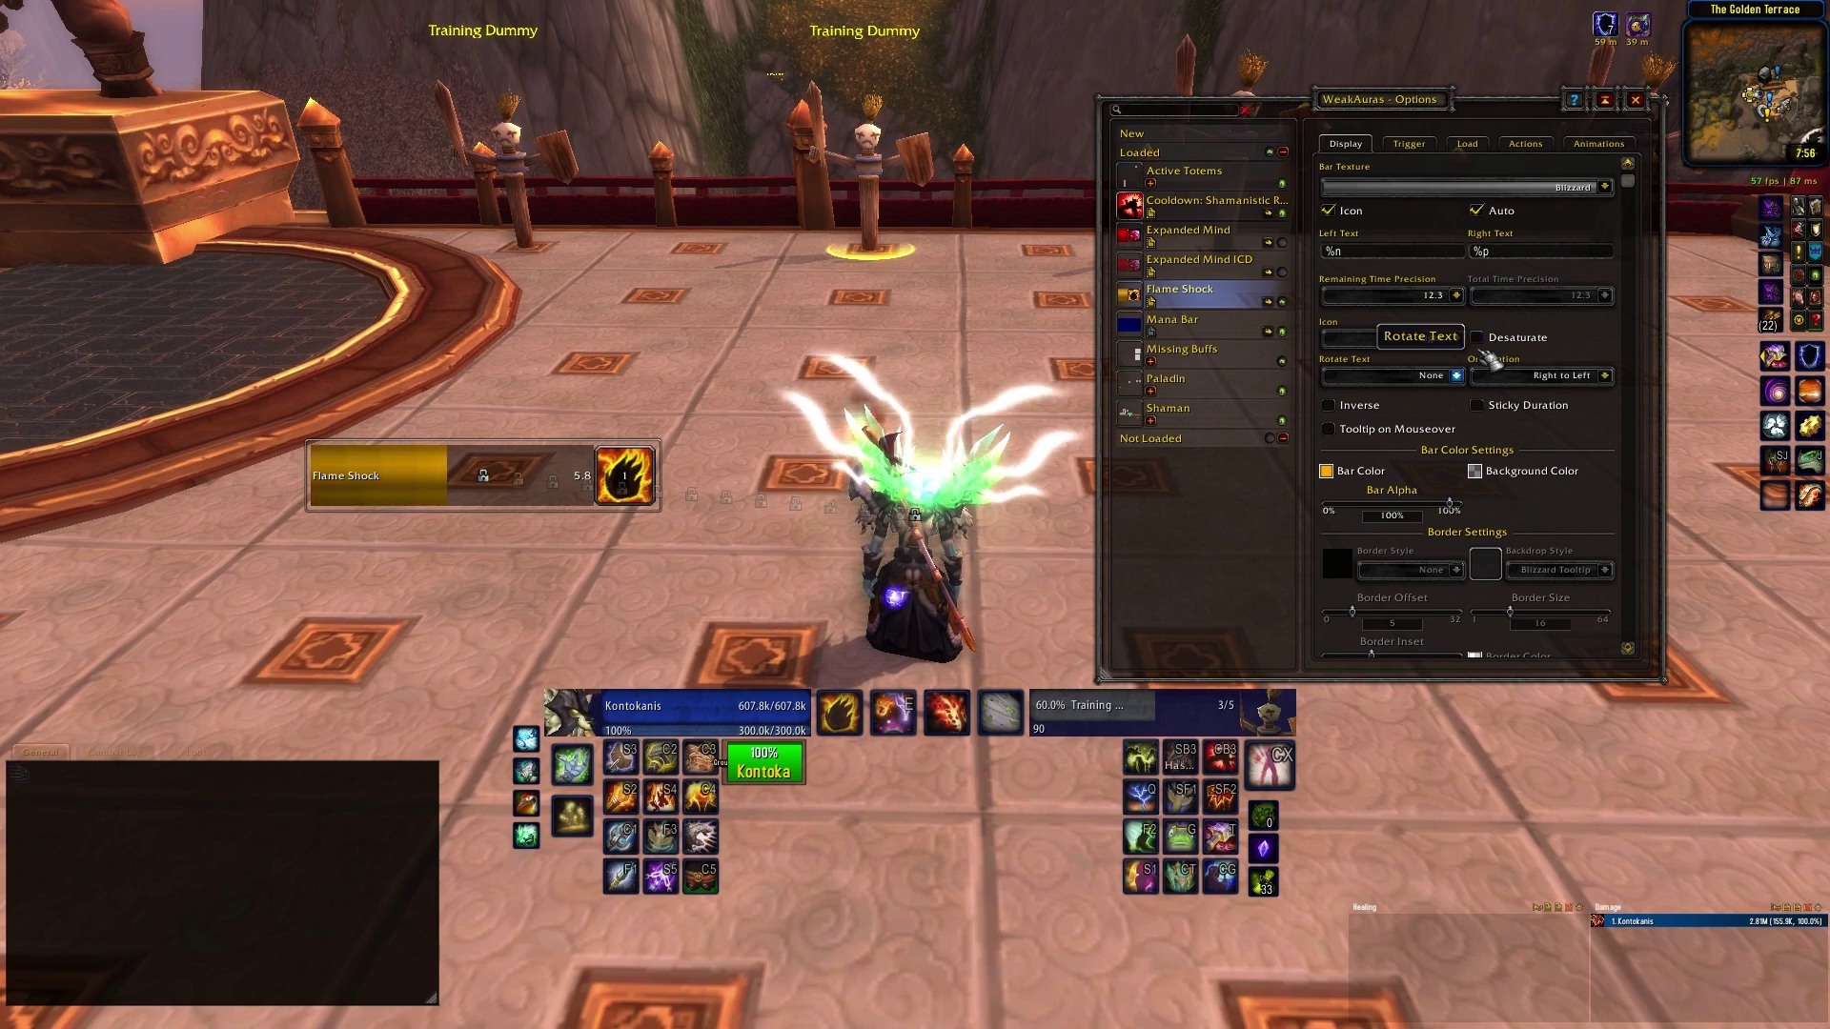
left_click(1635, 100)
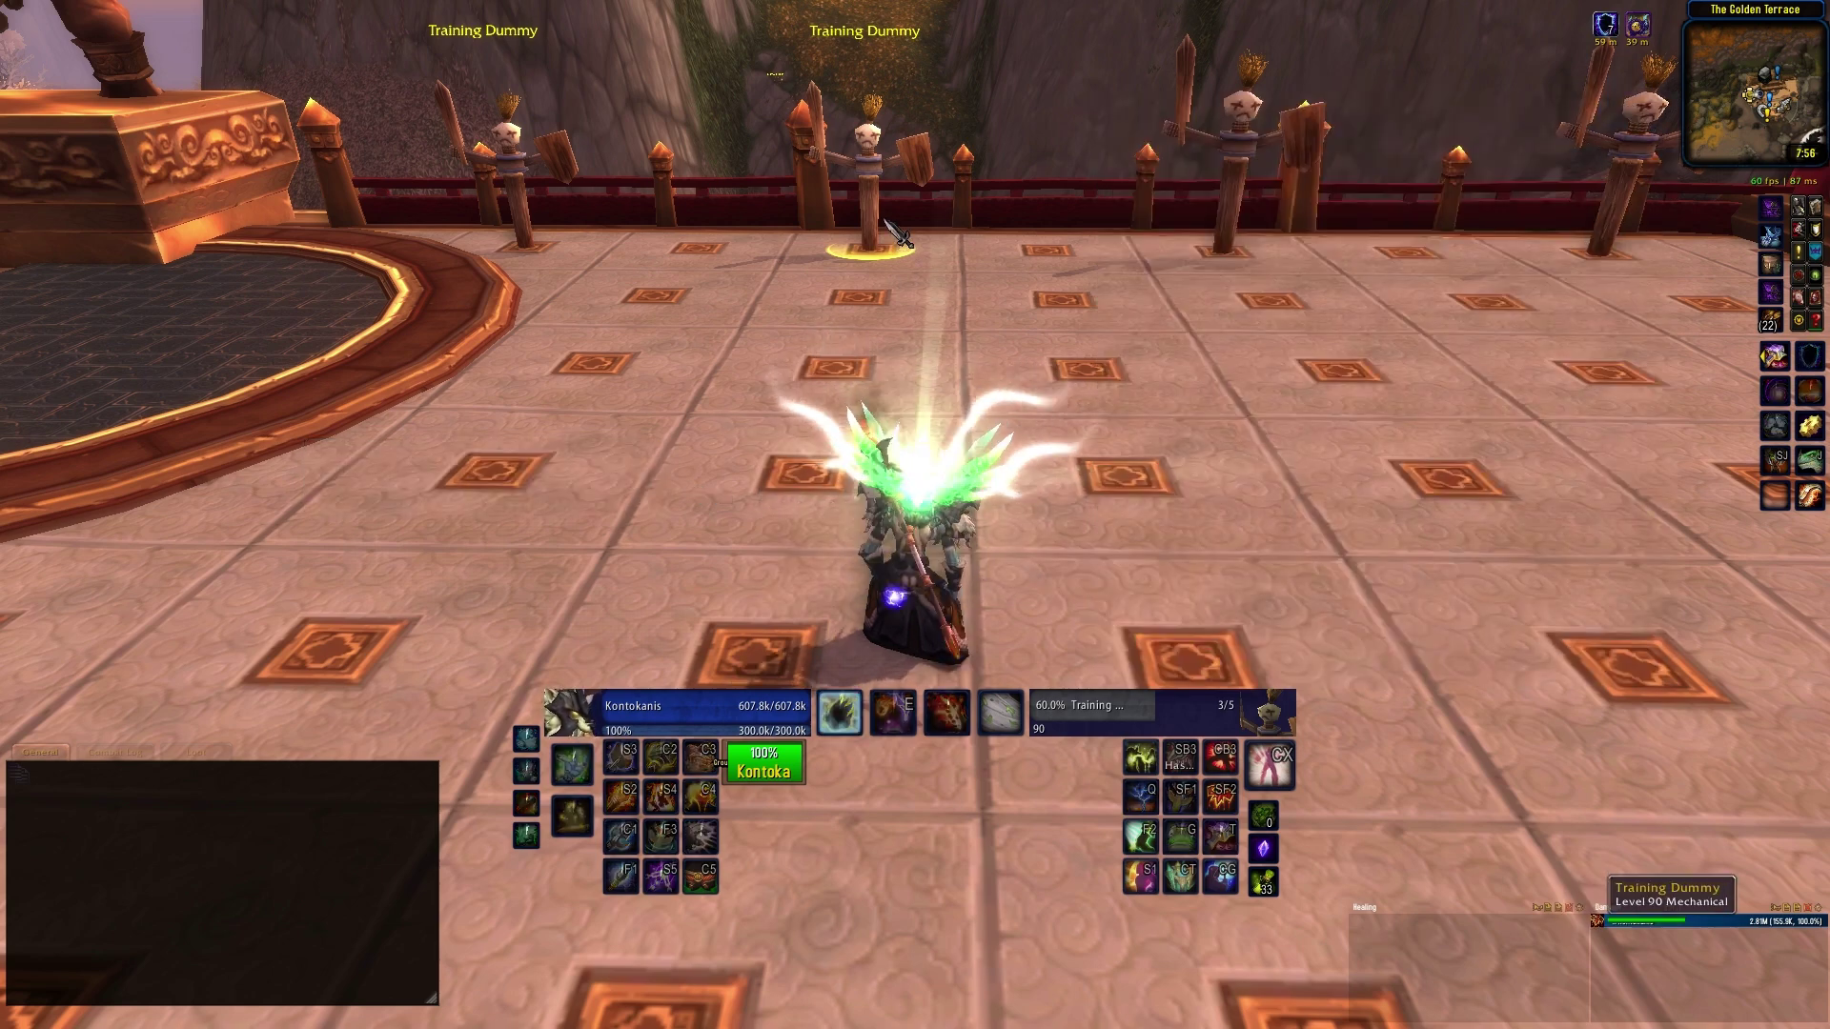
Apply Flame Shock and keep attacking the training dummy to watch the bar count down
key("2")
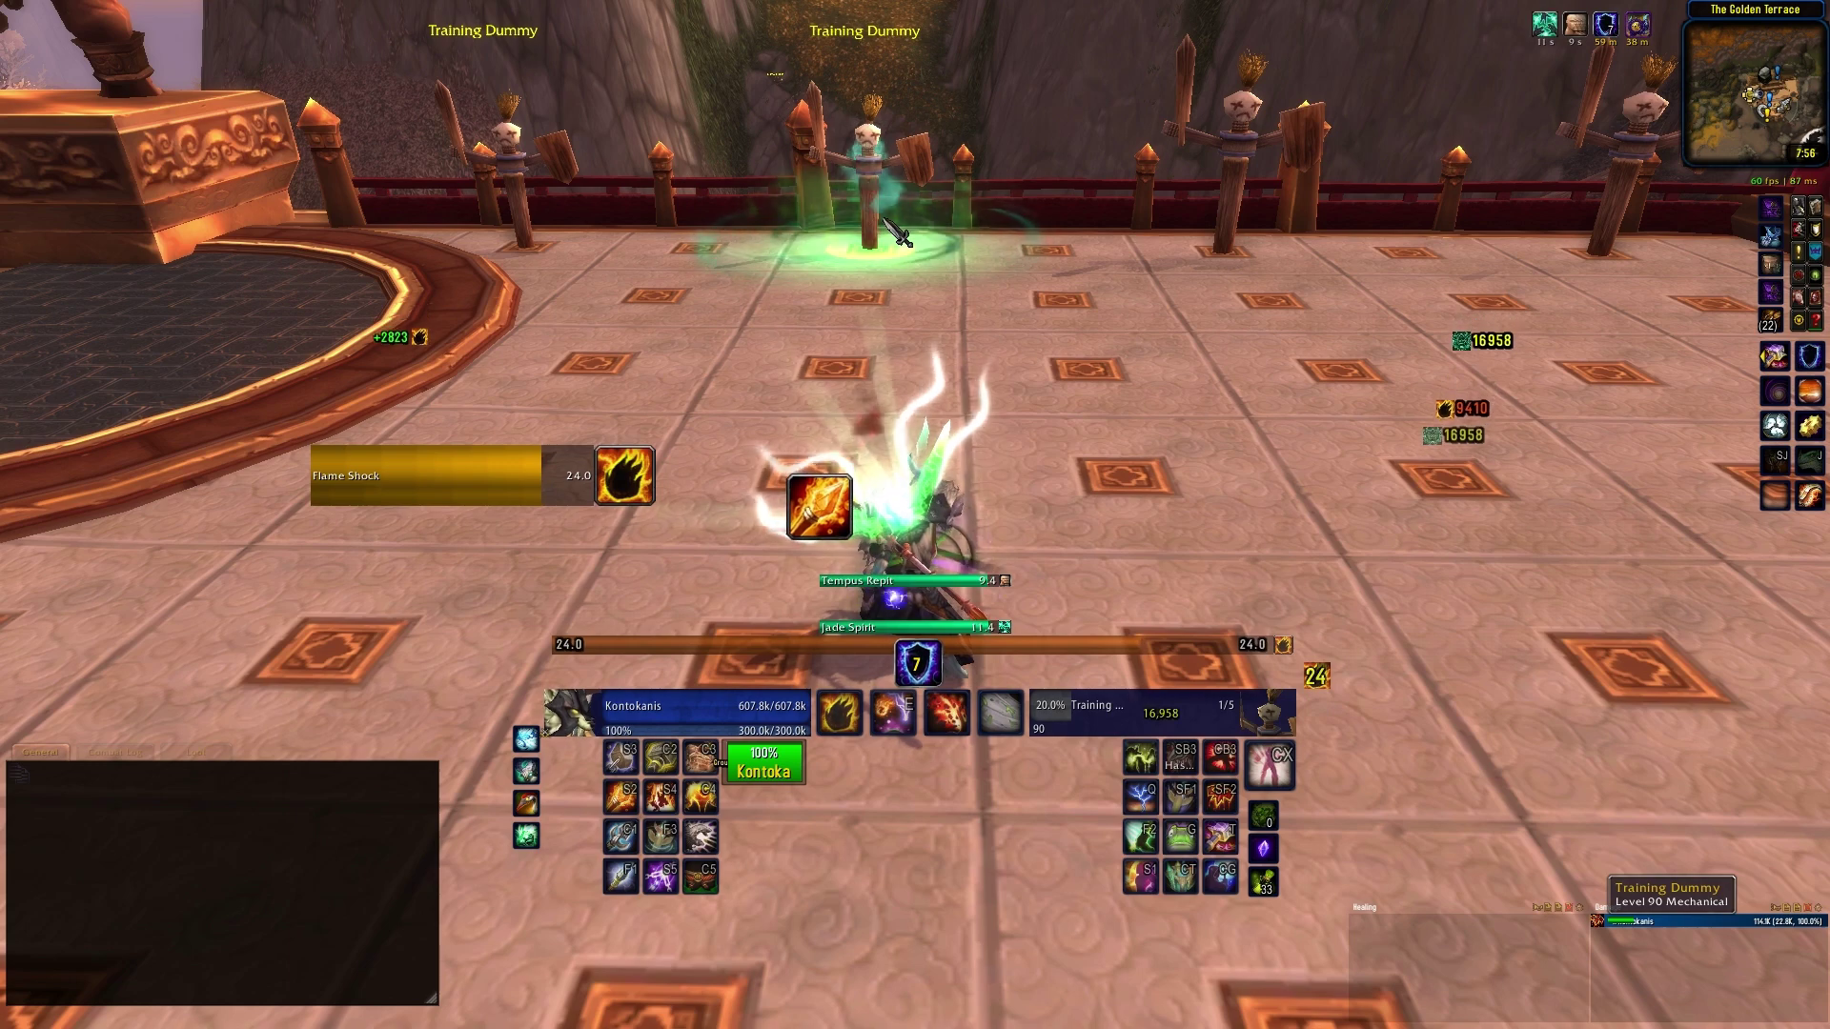
key("3")
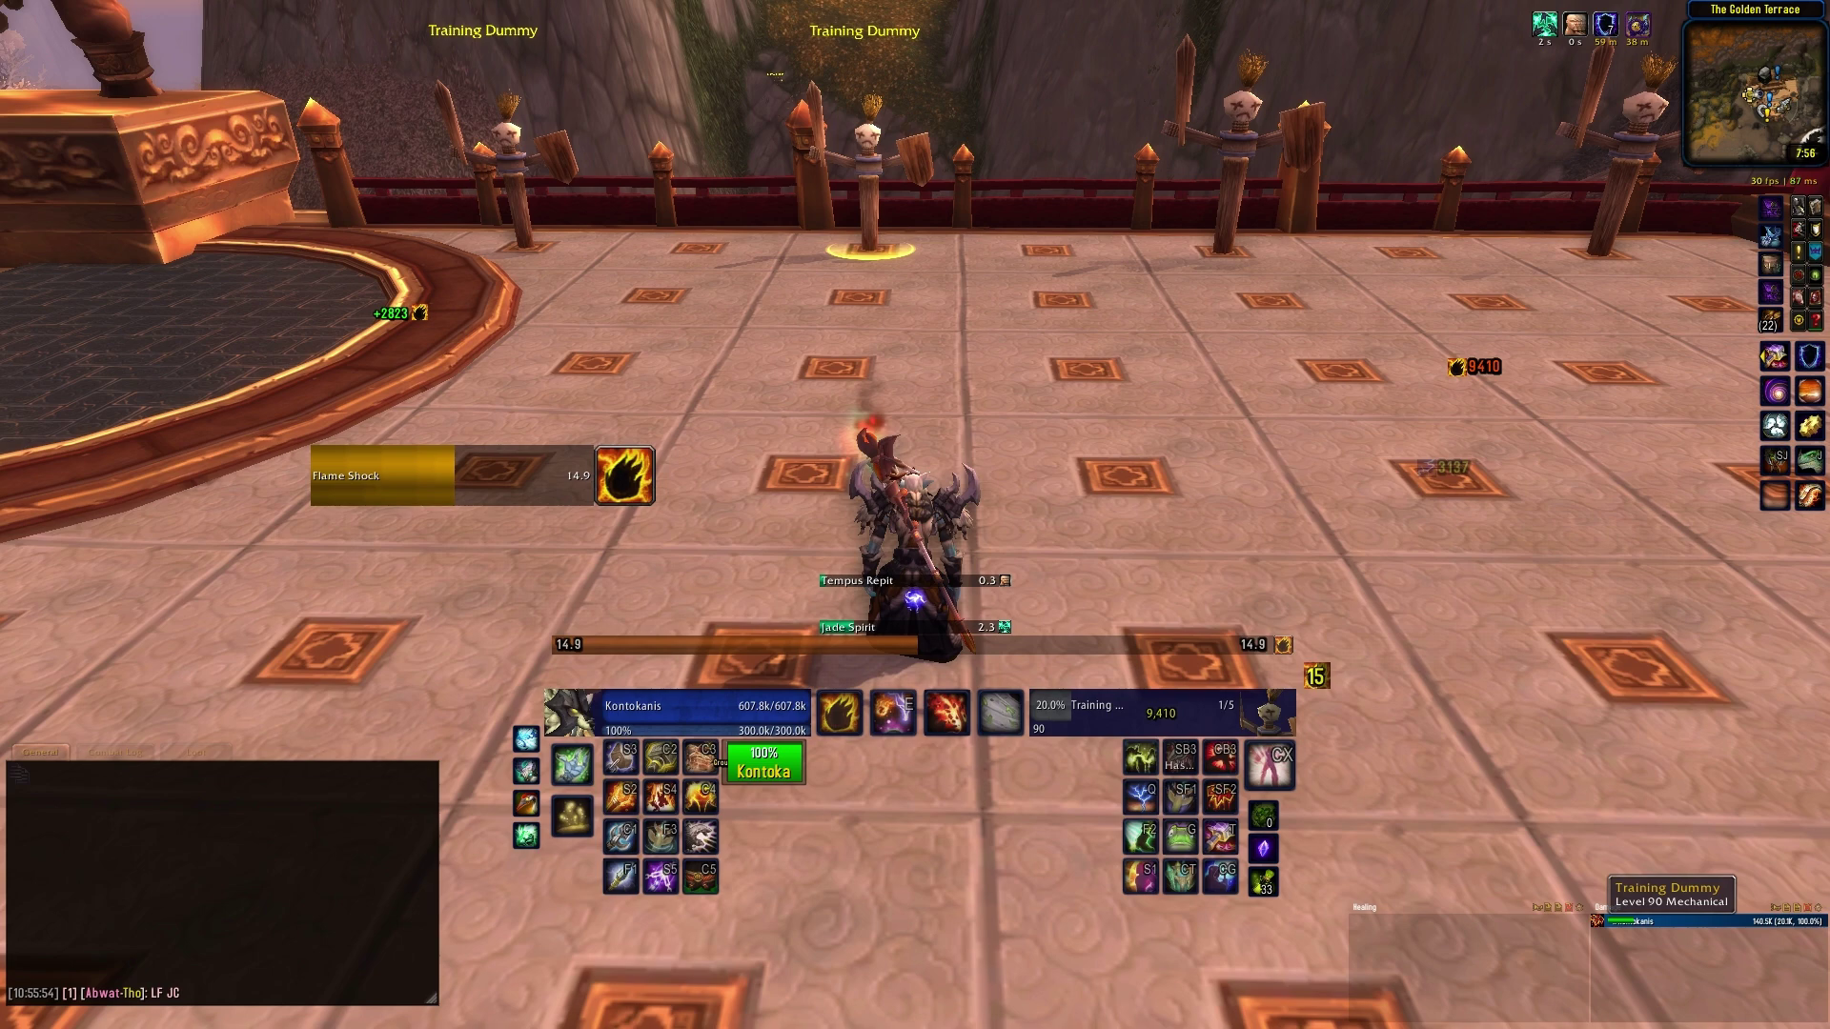
key("Return")
Run /wa, close the character panel and WeakAuras window, then reopen the WeakAuras options
type("/wa")
key("Return")
key("c")
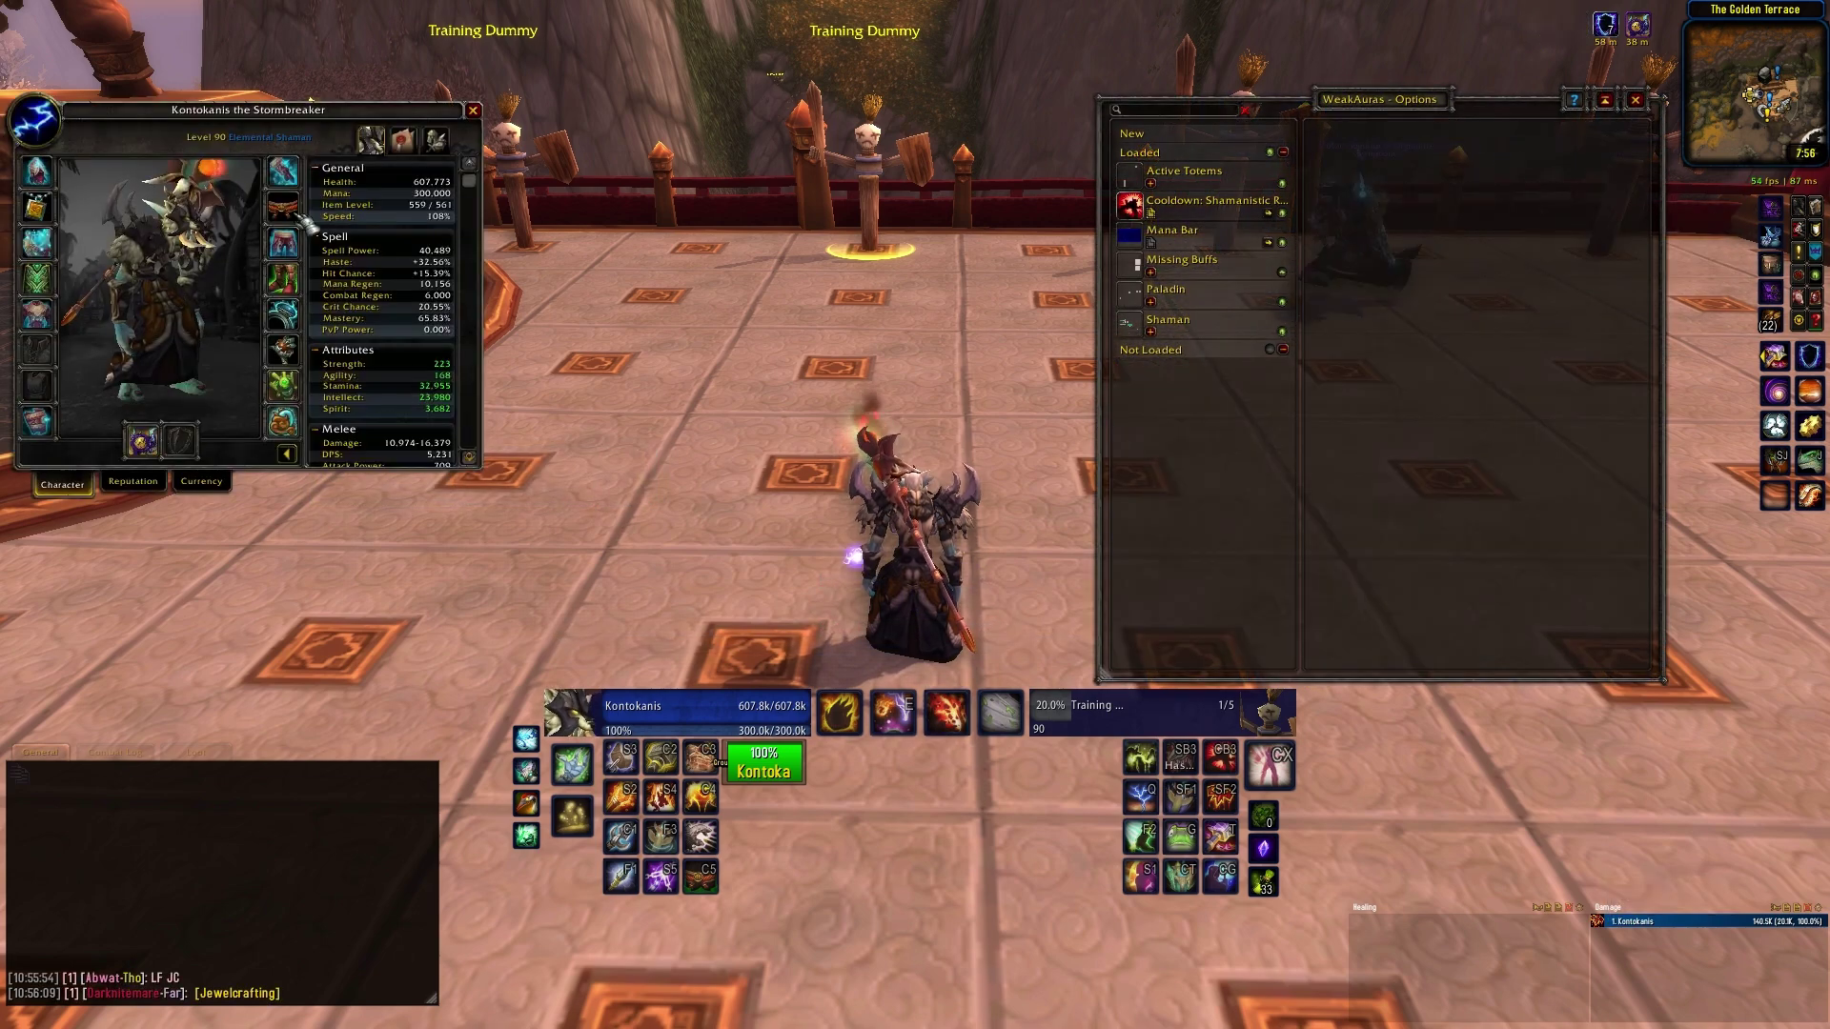
key("c")
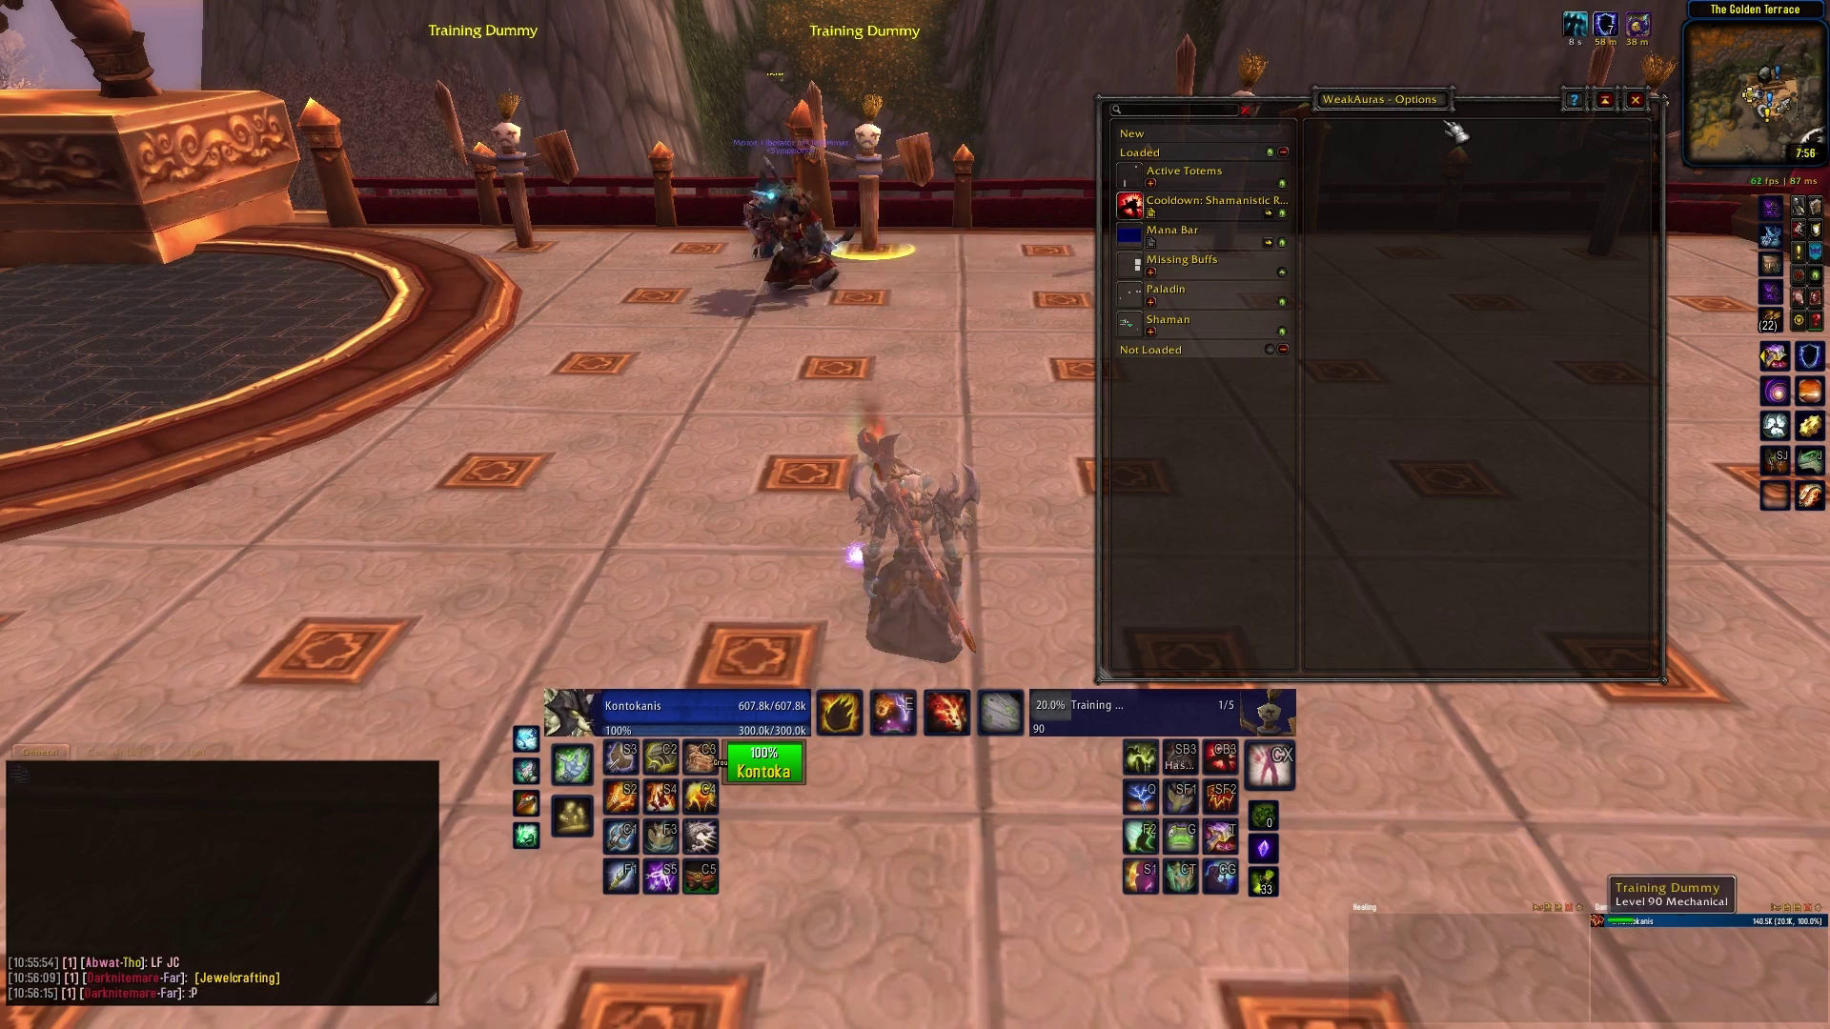
left_click(1635, 99)
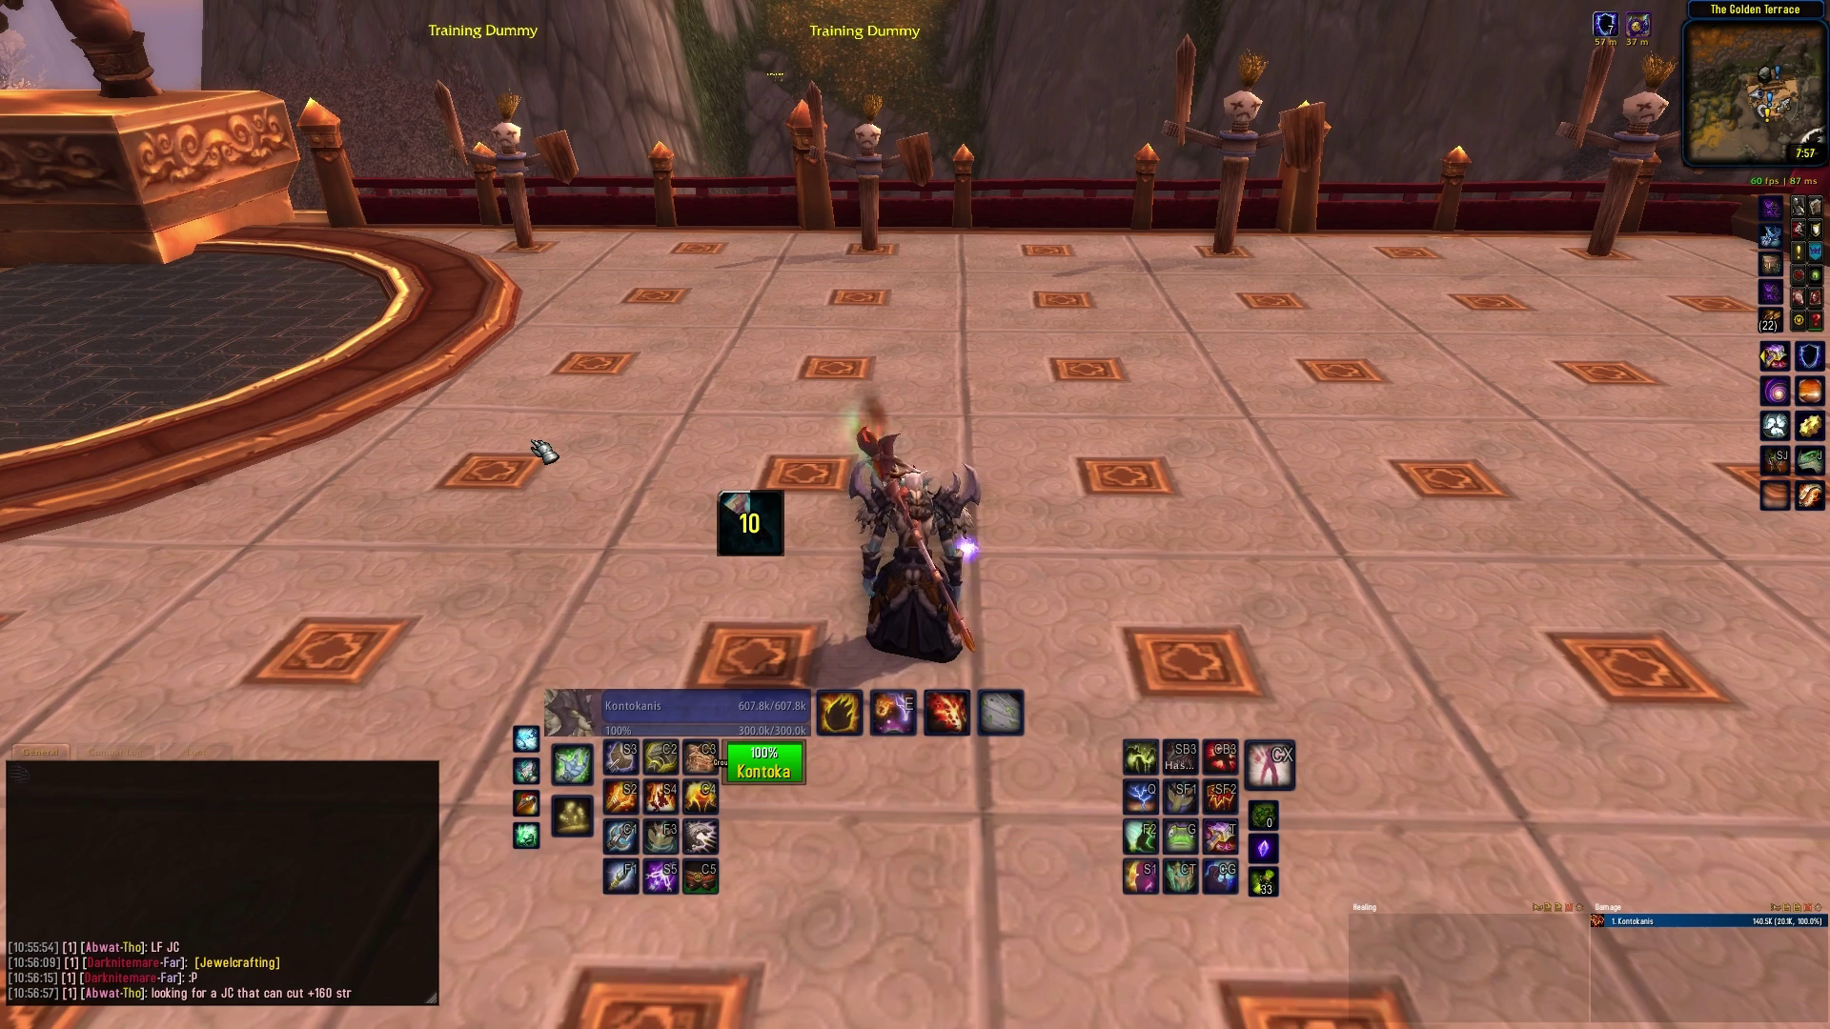
key("Return")
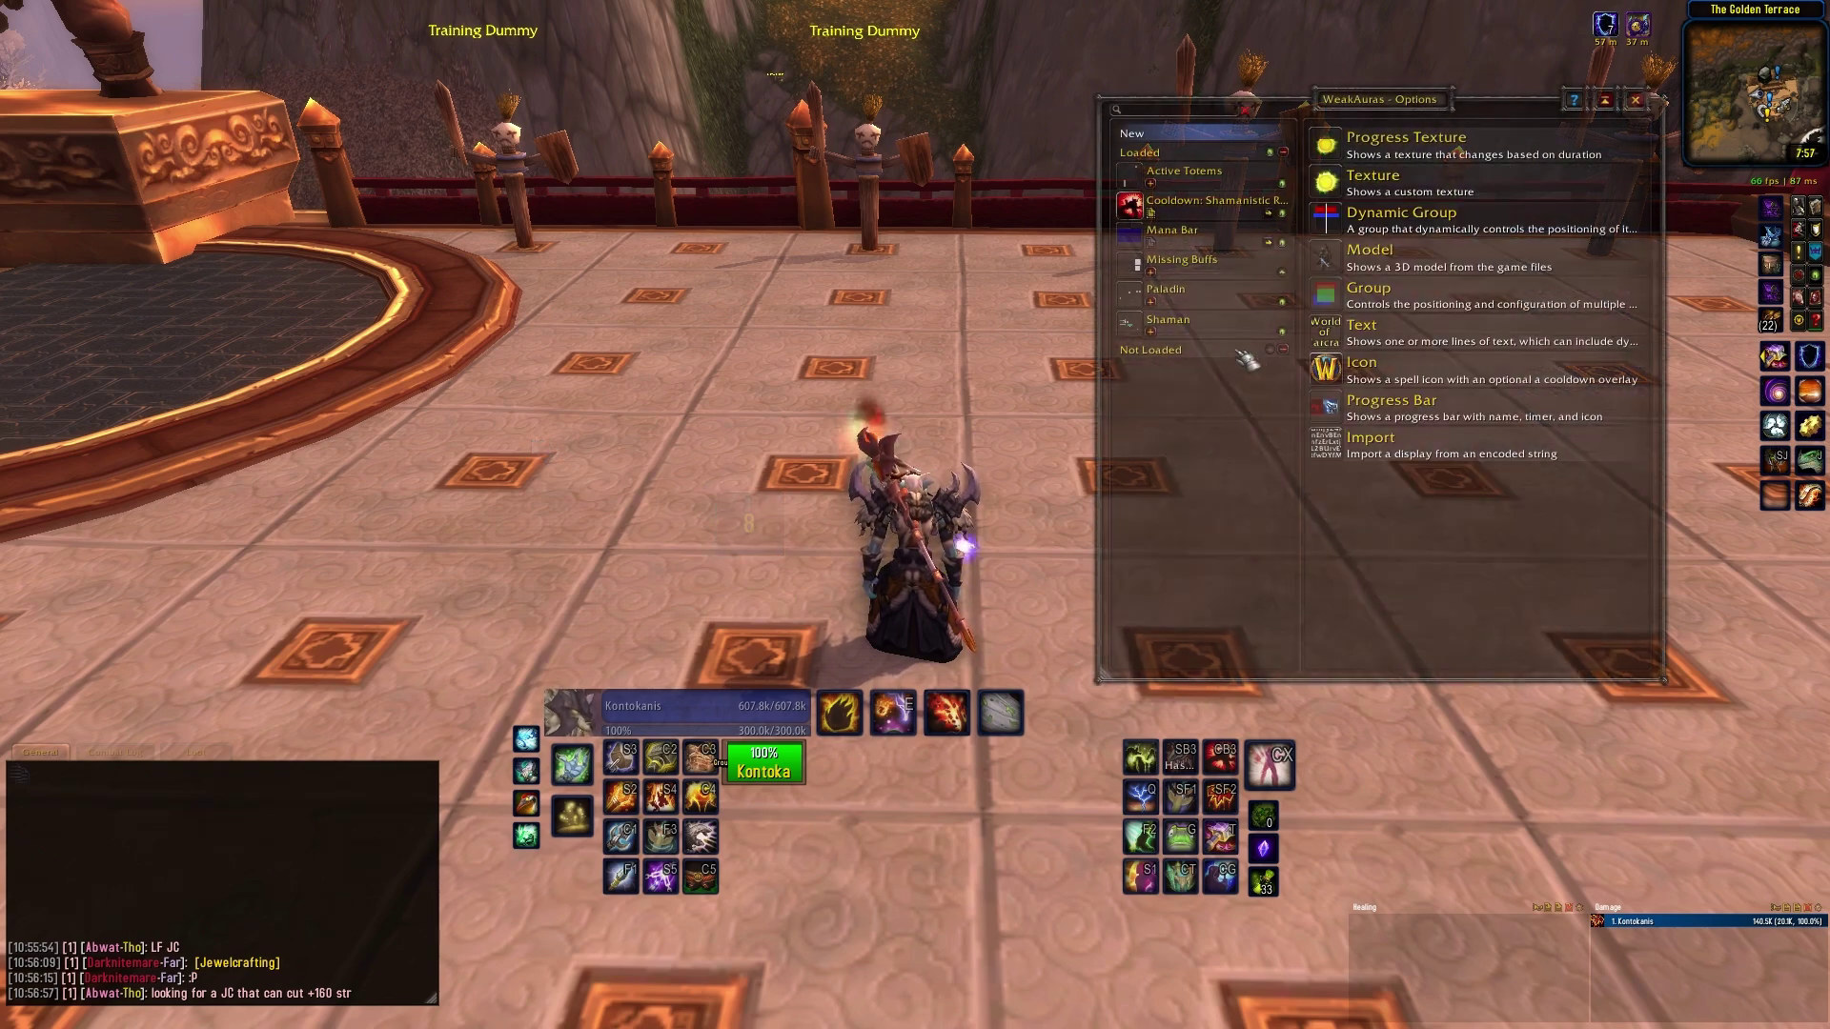
Create a new icon aura, enlarge it, and enable its cooldown sweep
left_click(1389, 373)
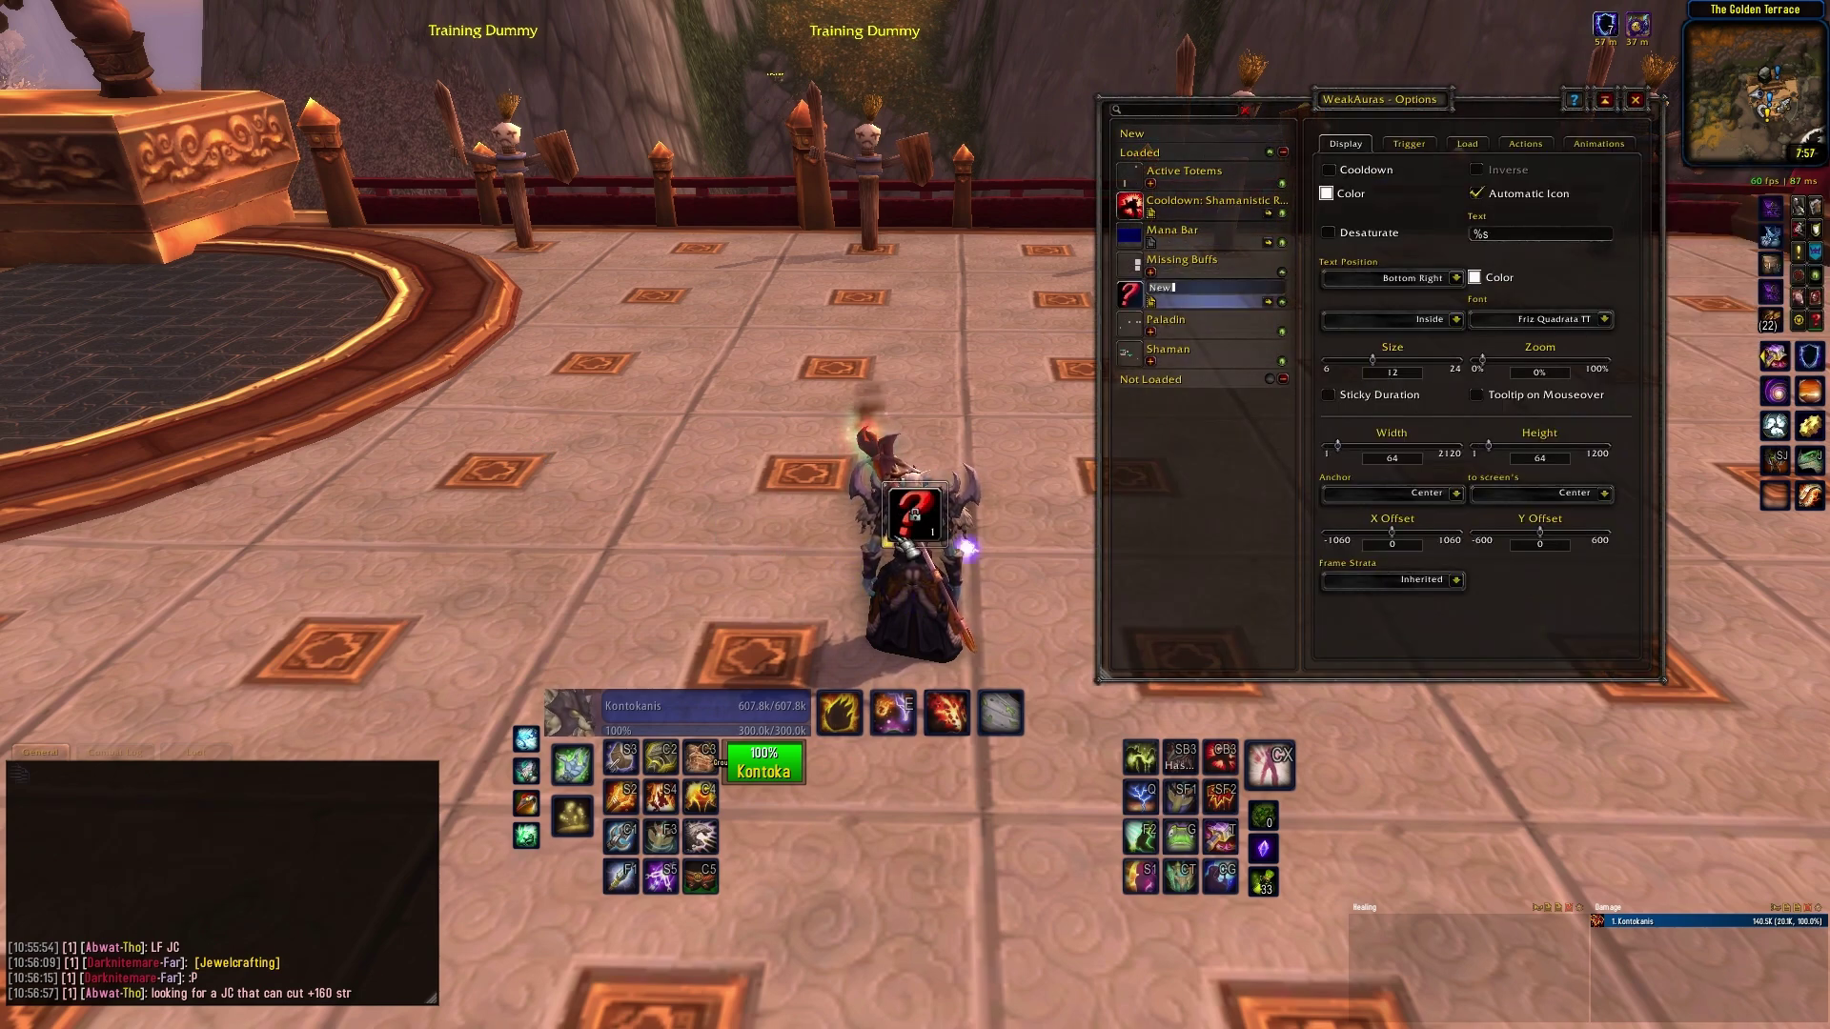
left_click_drag(916, 448, 1036, 430)
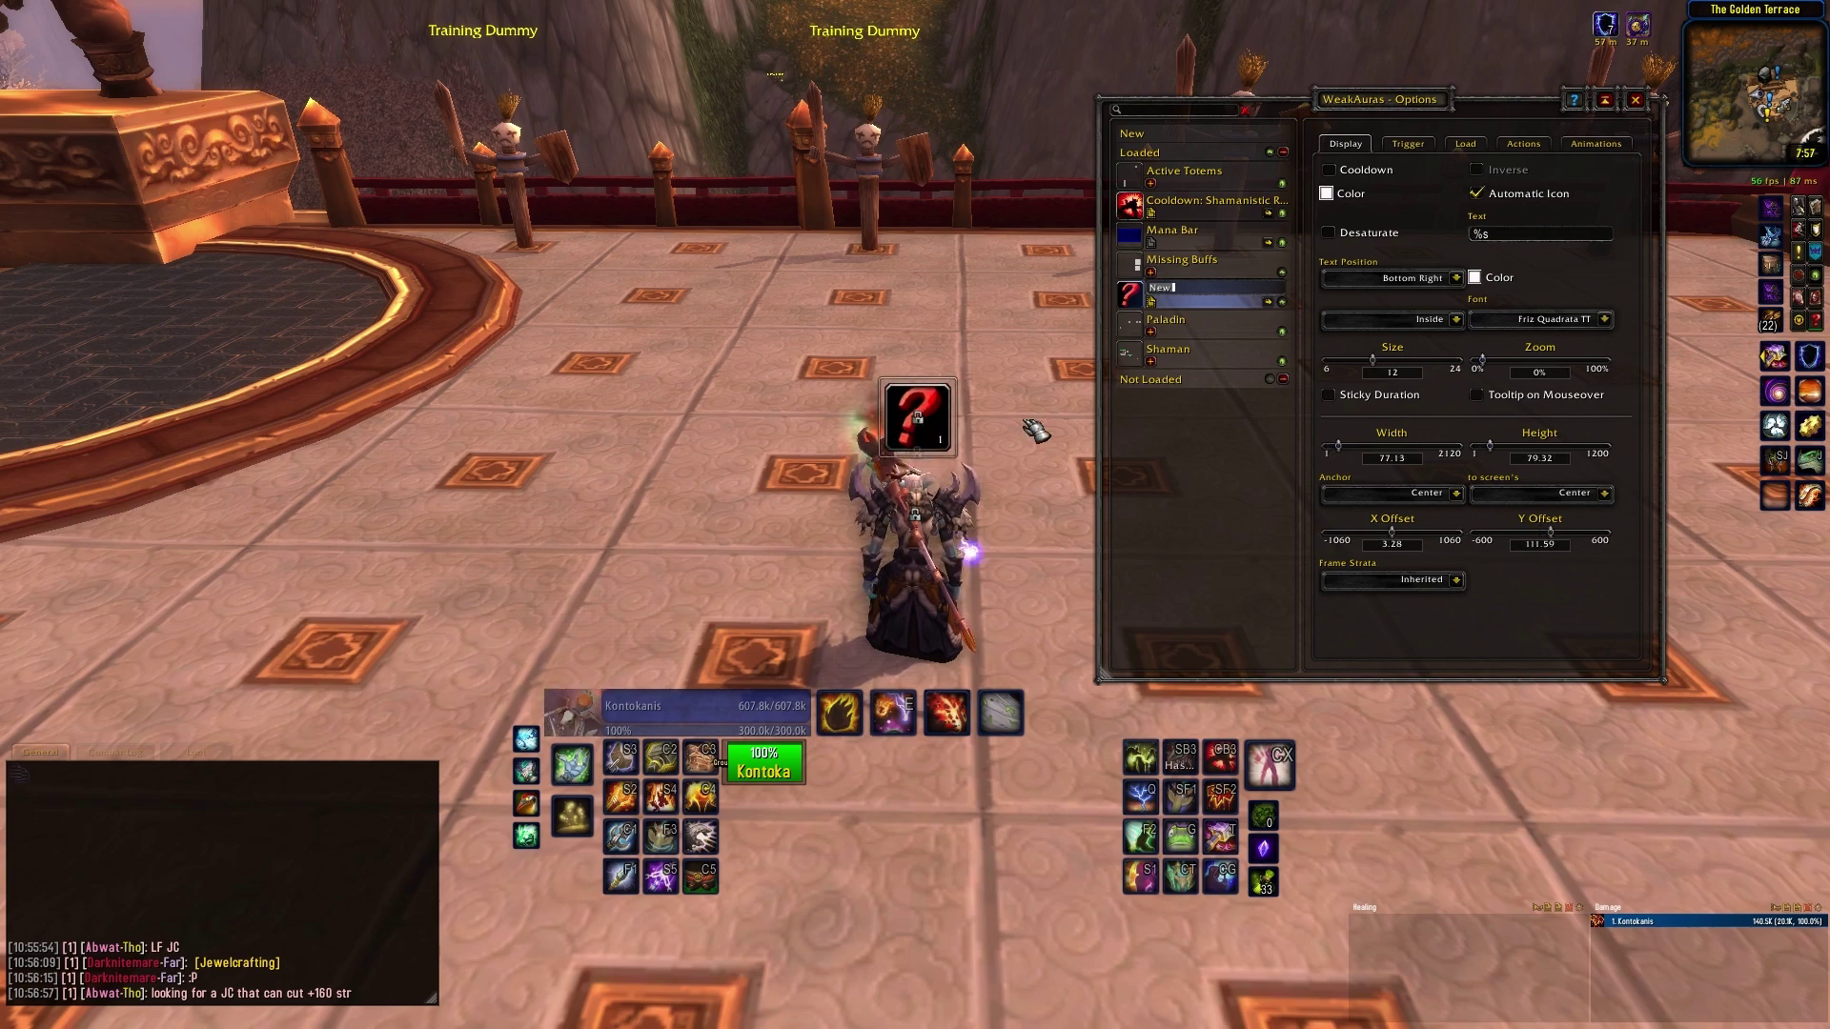
left_click(1329, 170)
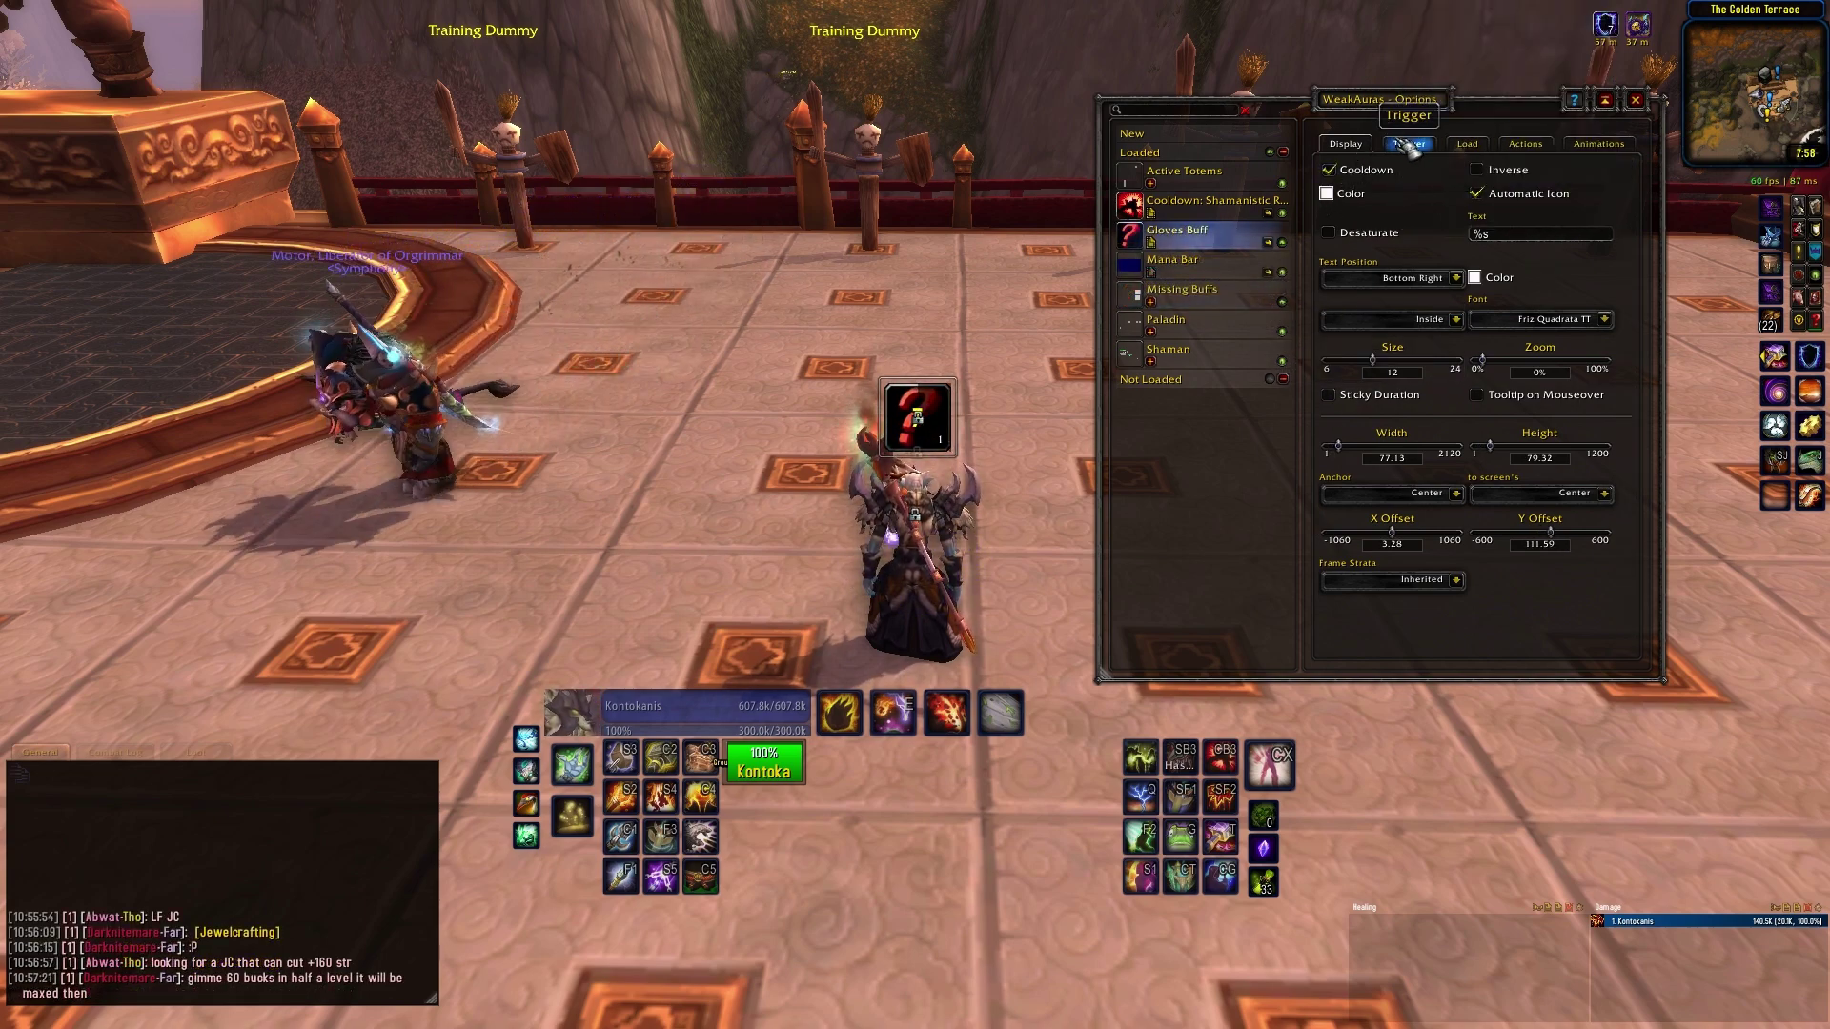
Set a Status trigger on Cooldown Progress (Item) for Gloves of Celestial Harmony
left_click(1409, 143)
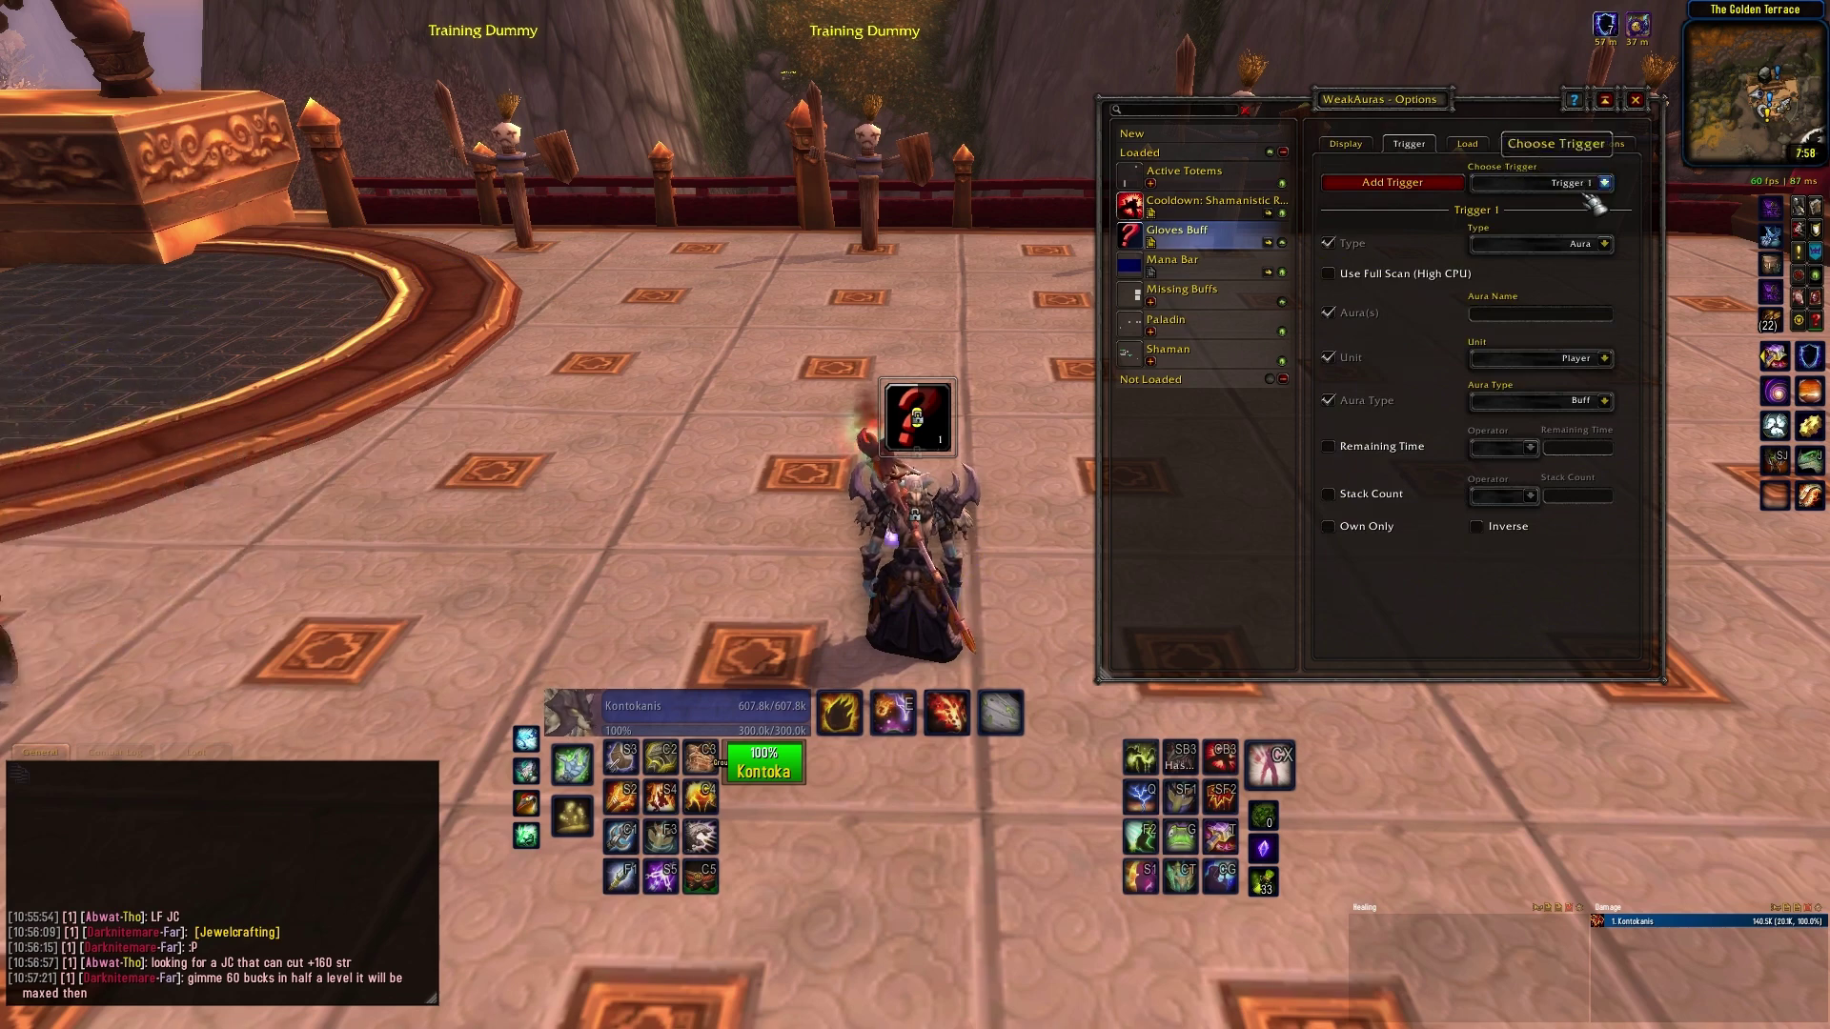
left_click(1587, 245)
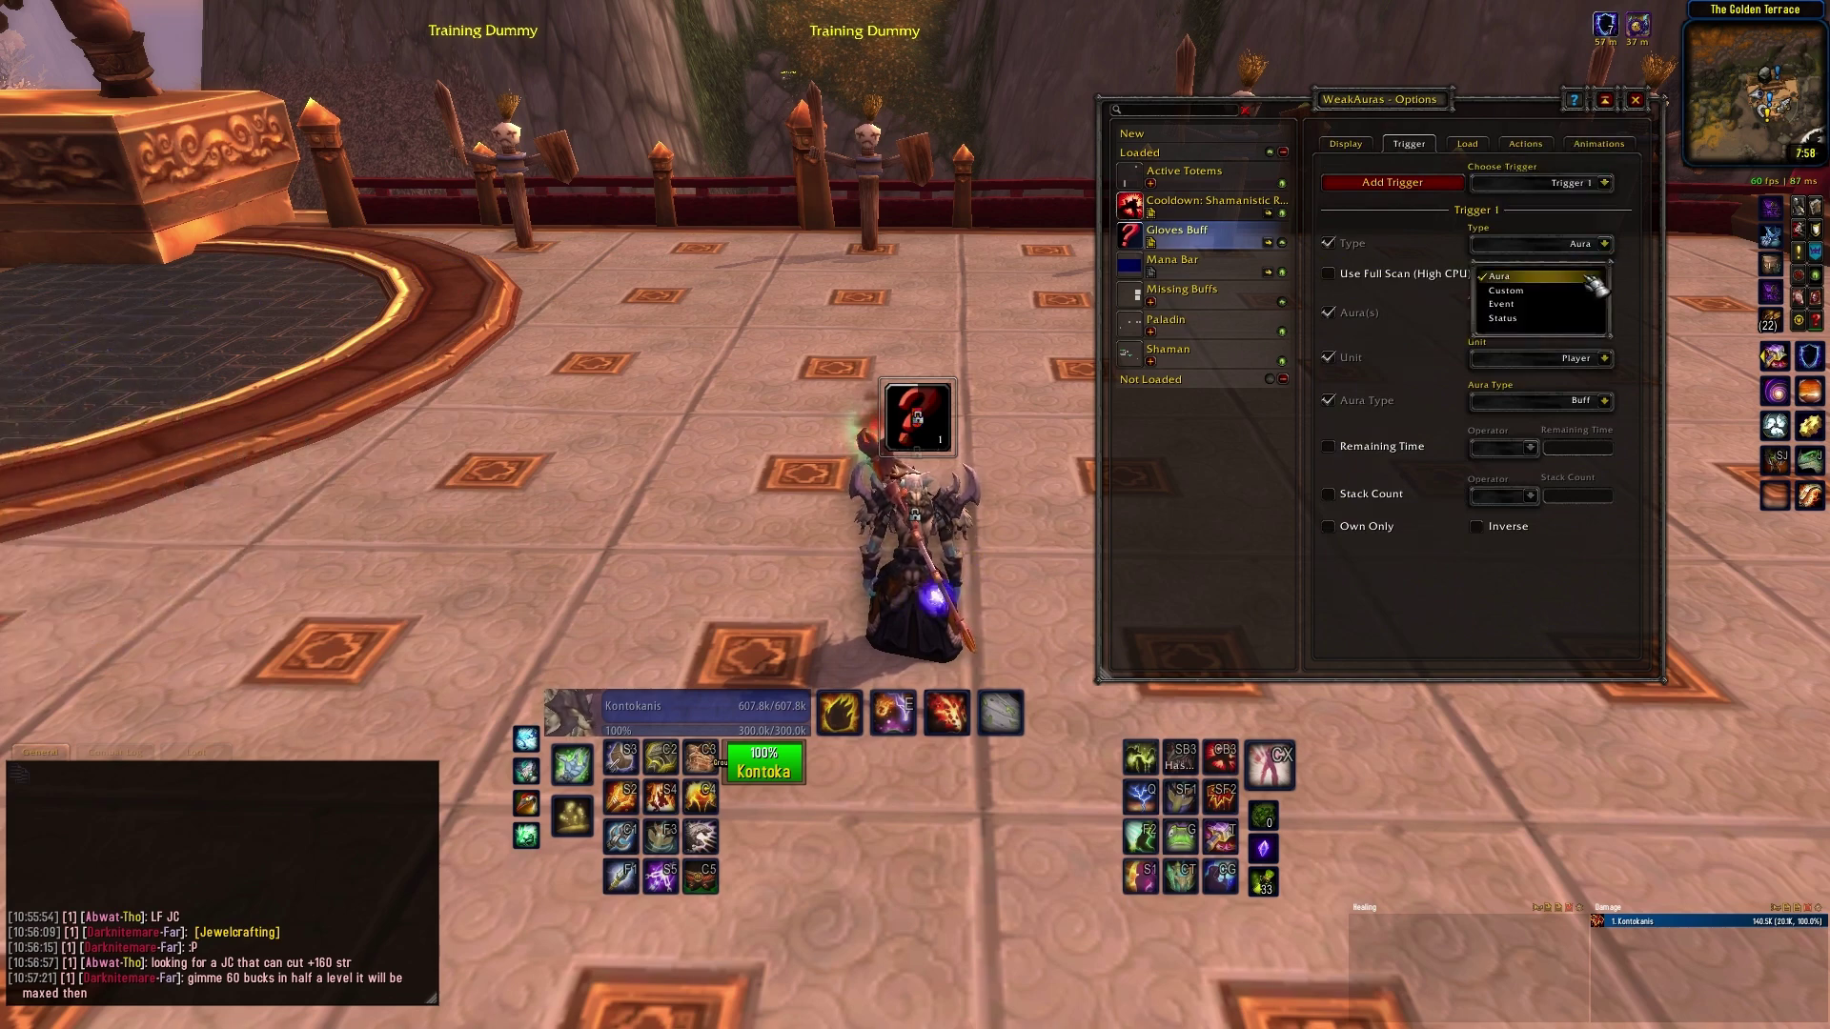
left_click(1544, 319)
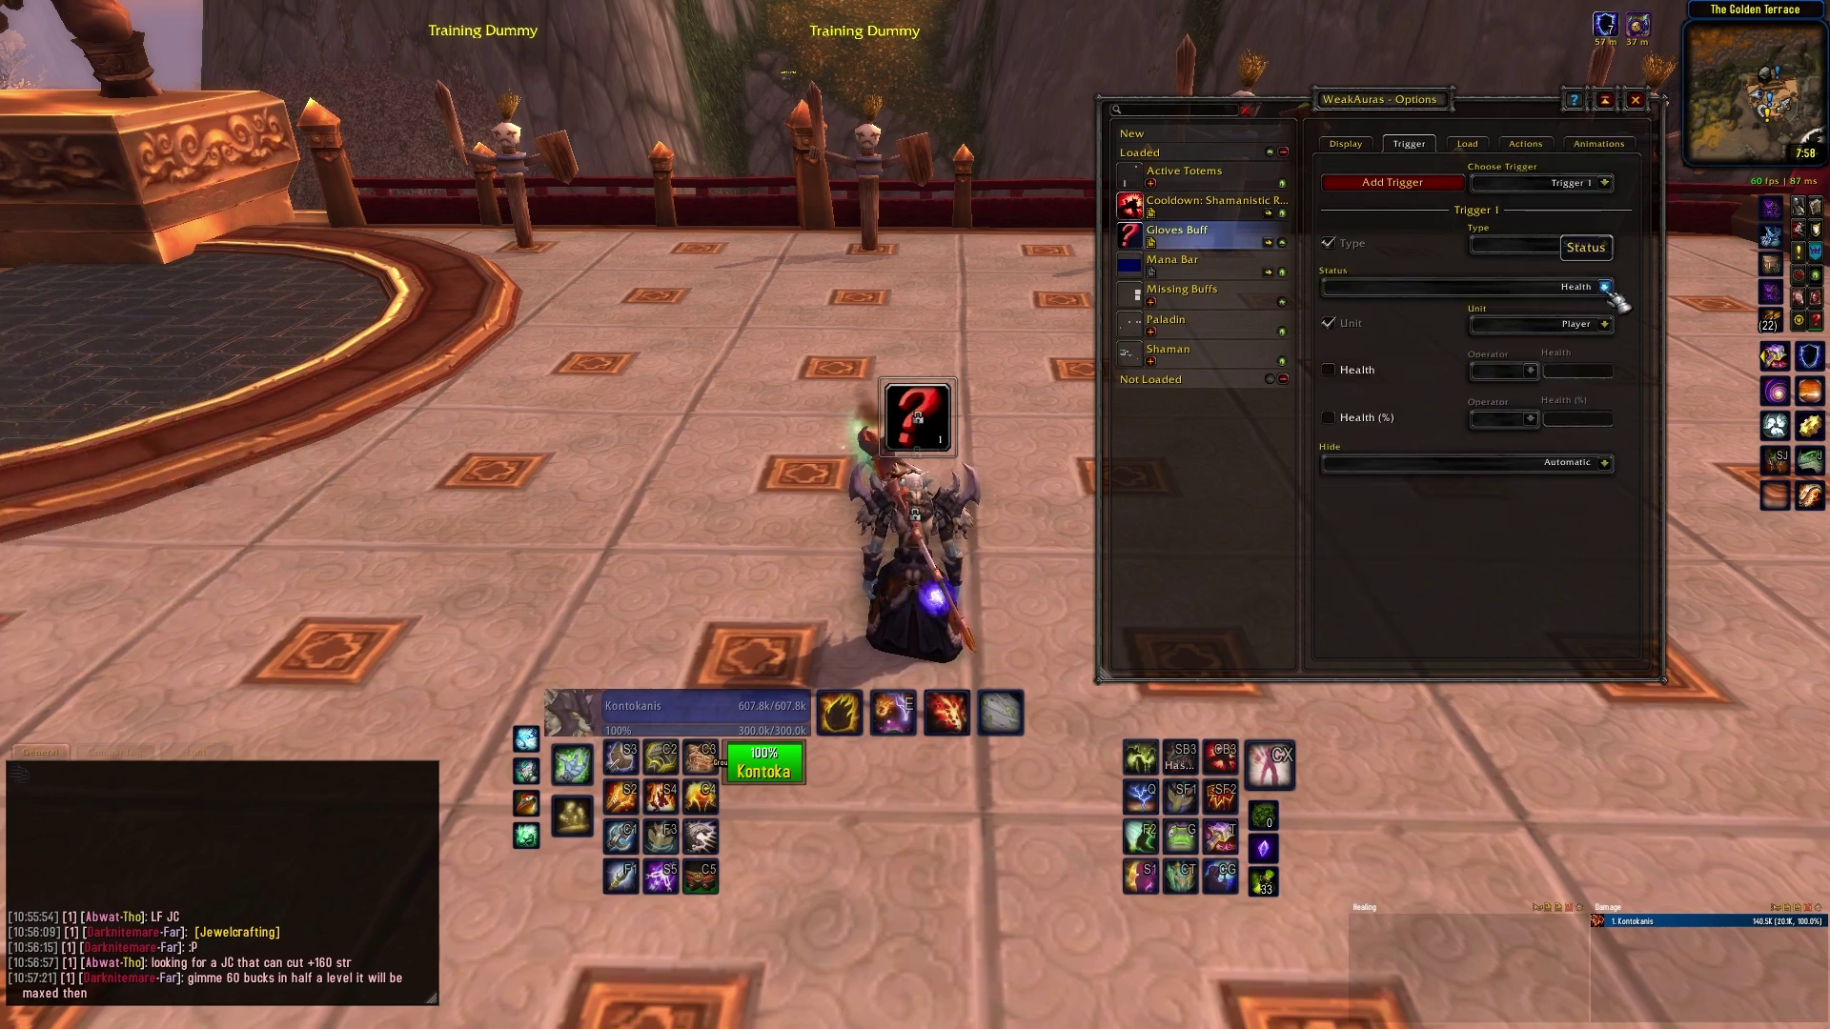
left_click(1605, 287)
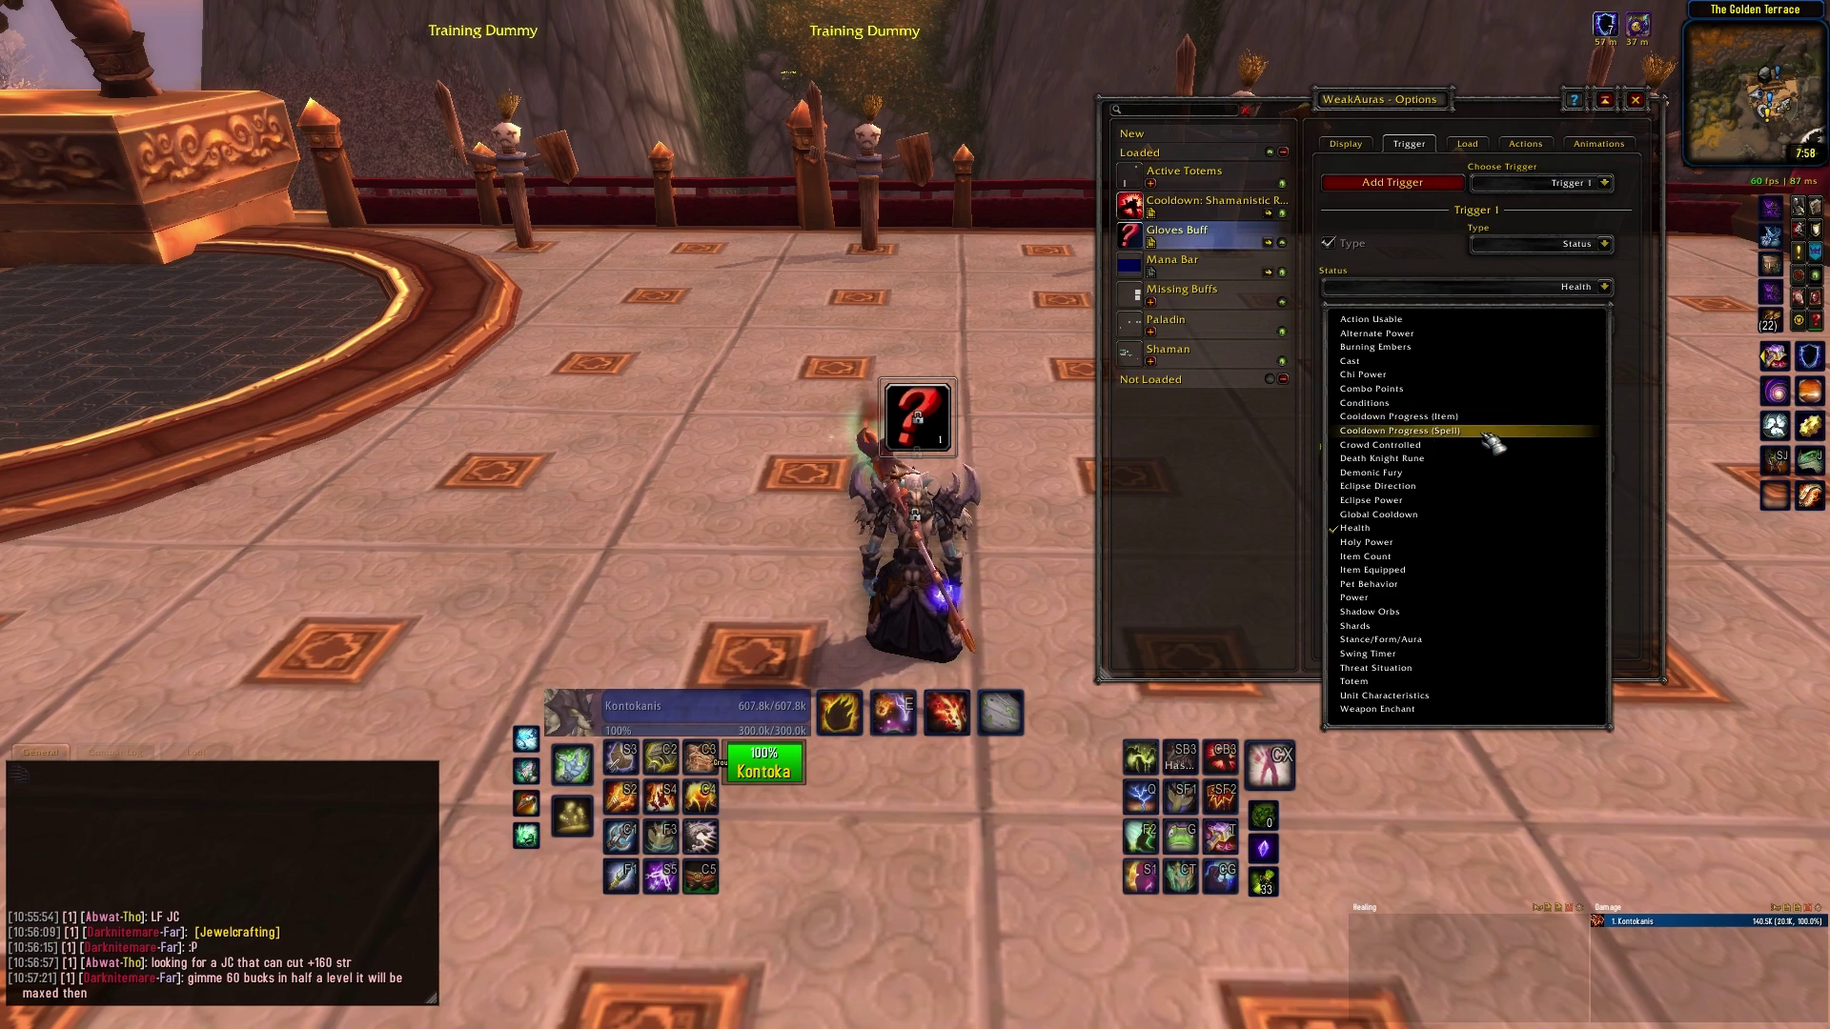
left_click(1507, 418)
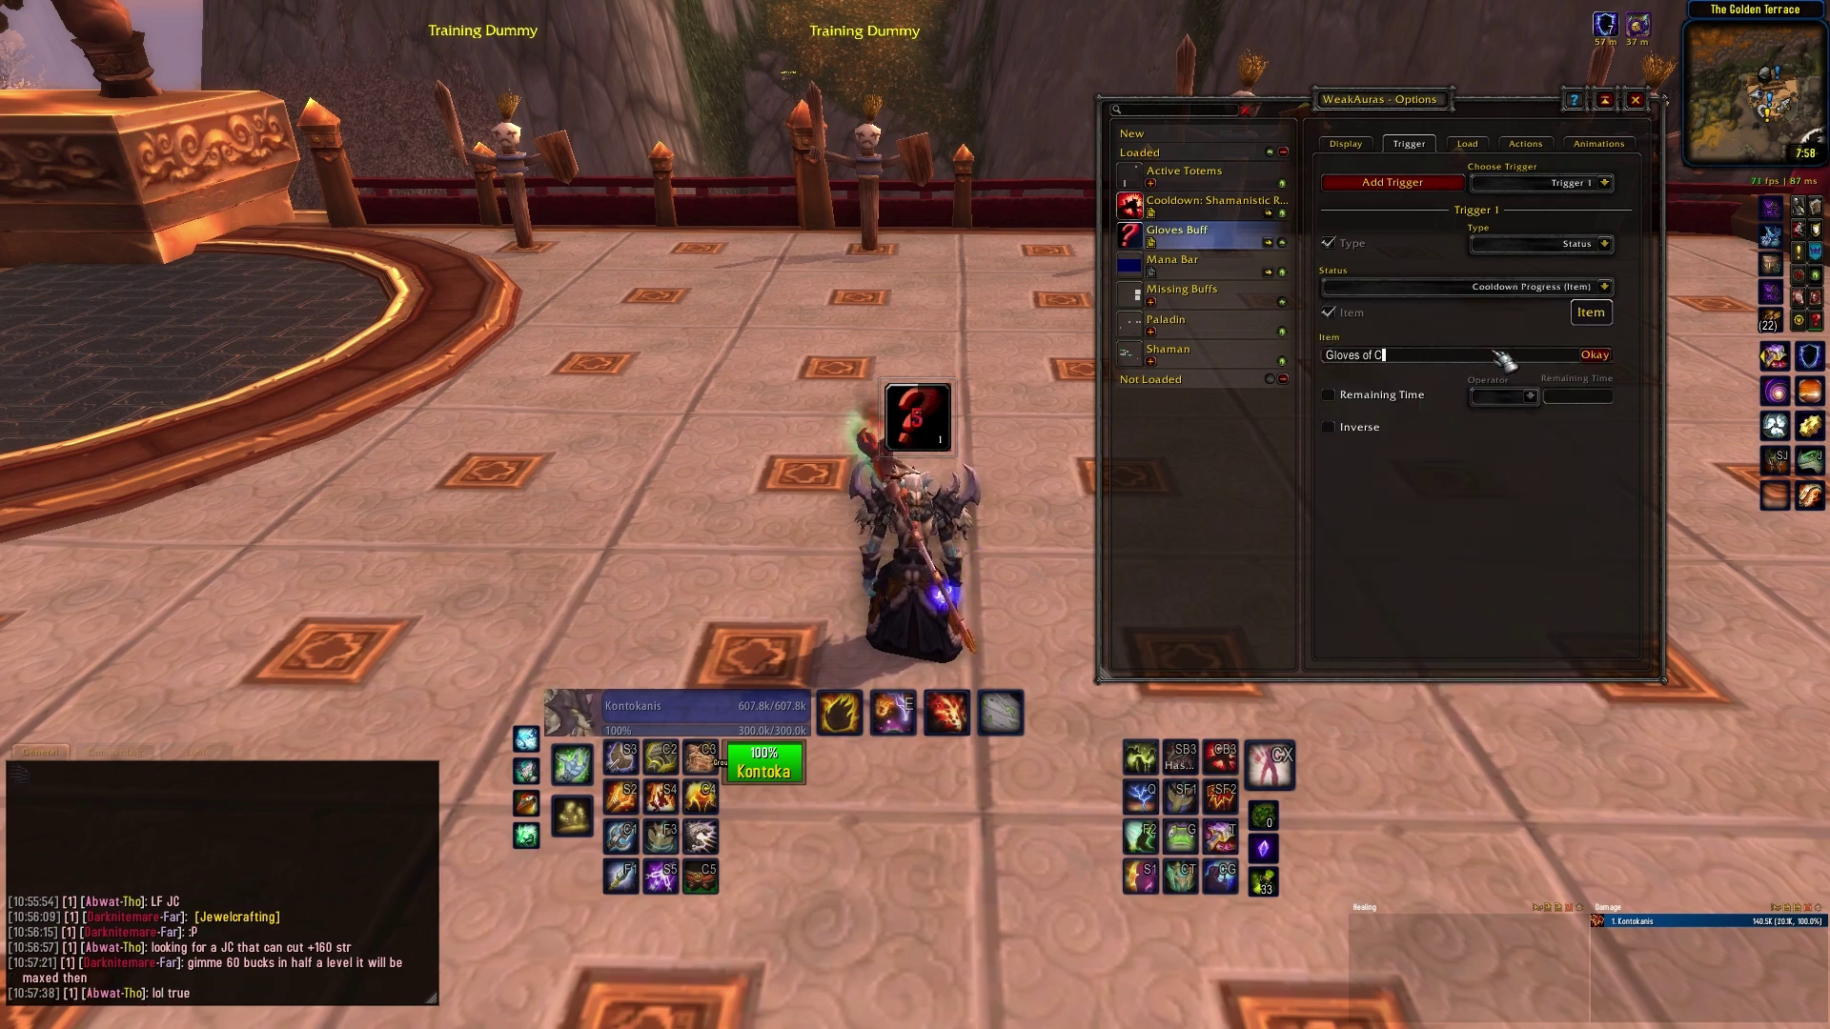
type("y")
key("Return")
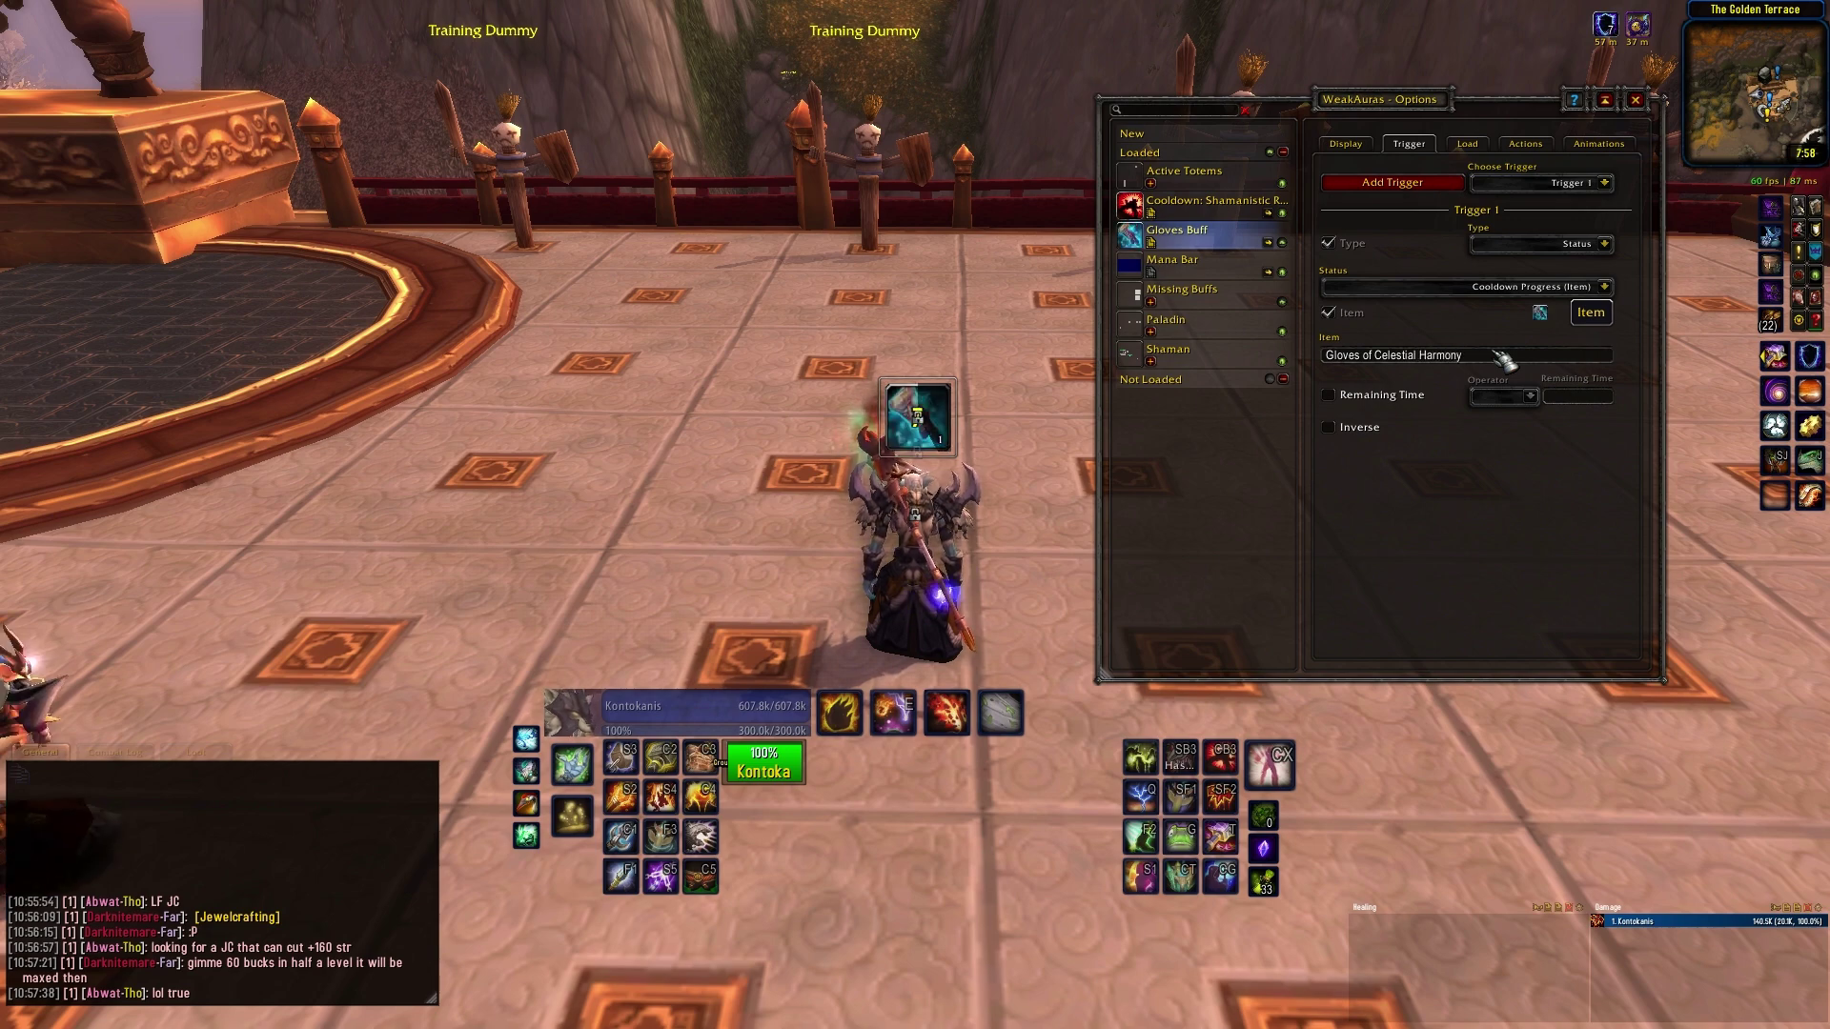
key("c")
mouse_move(303, 188)
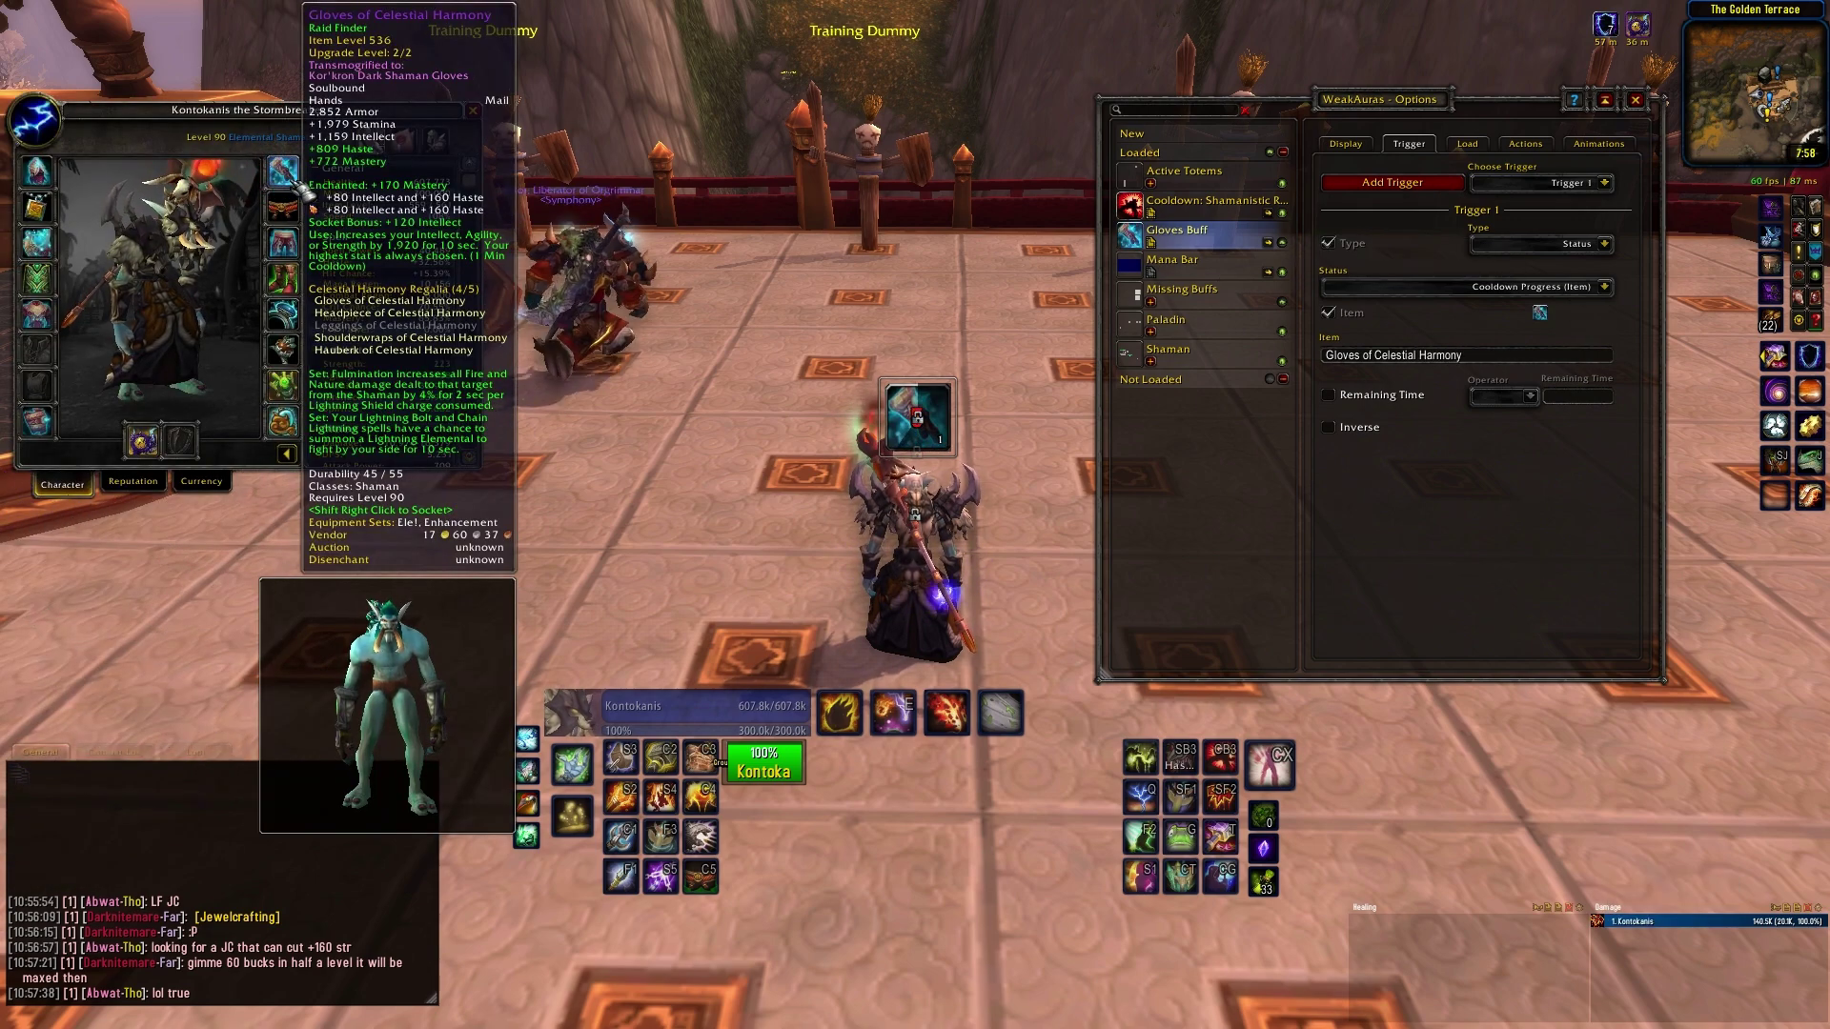
key("c")
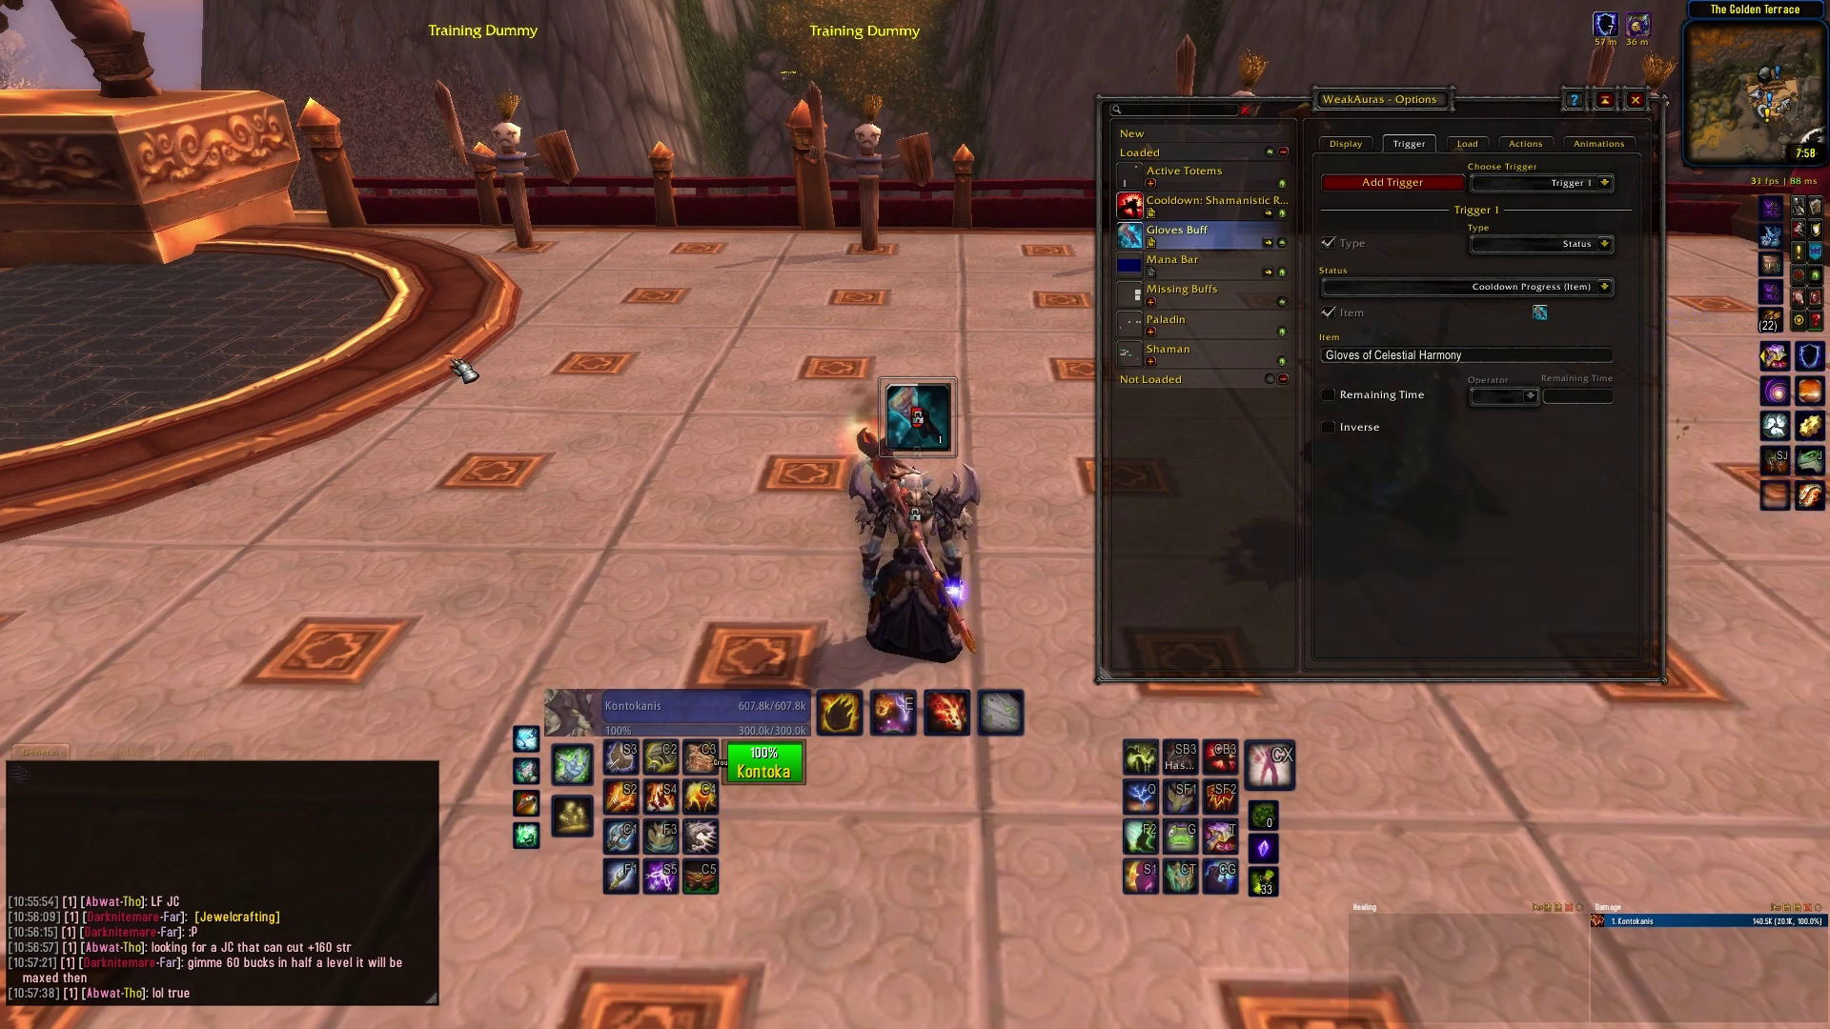
Add a Remaining Time <= 49 condition to the trigger
left_click(1372, 399)
left_click(1529, 396)
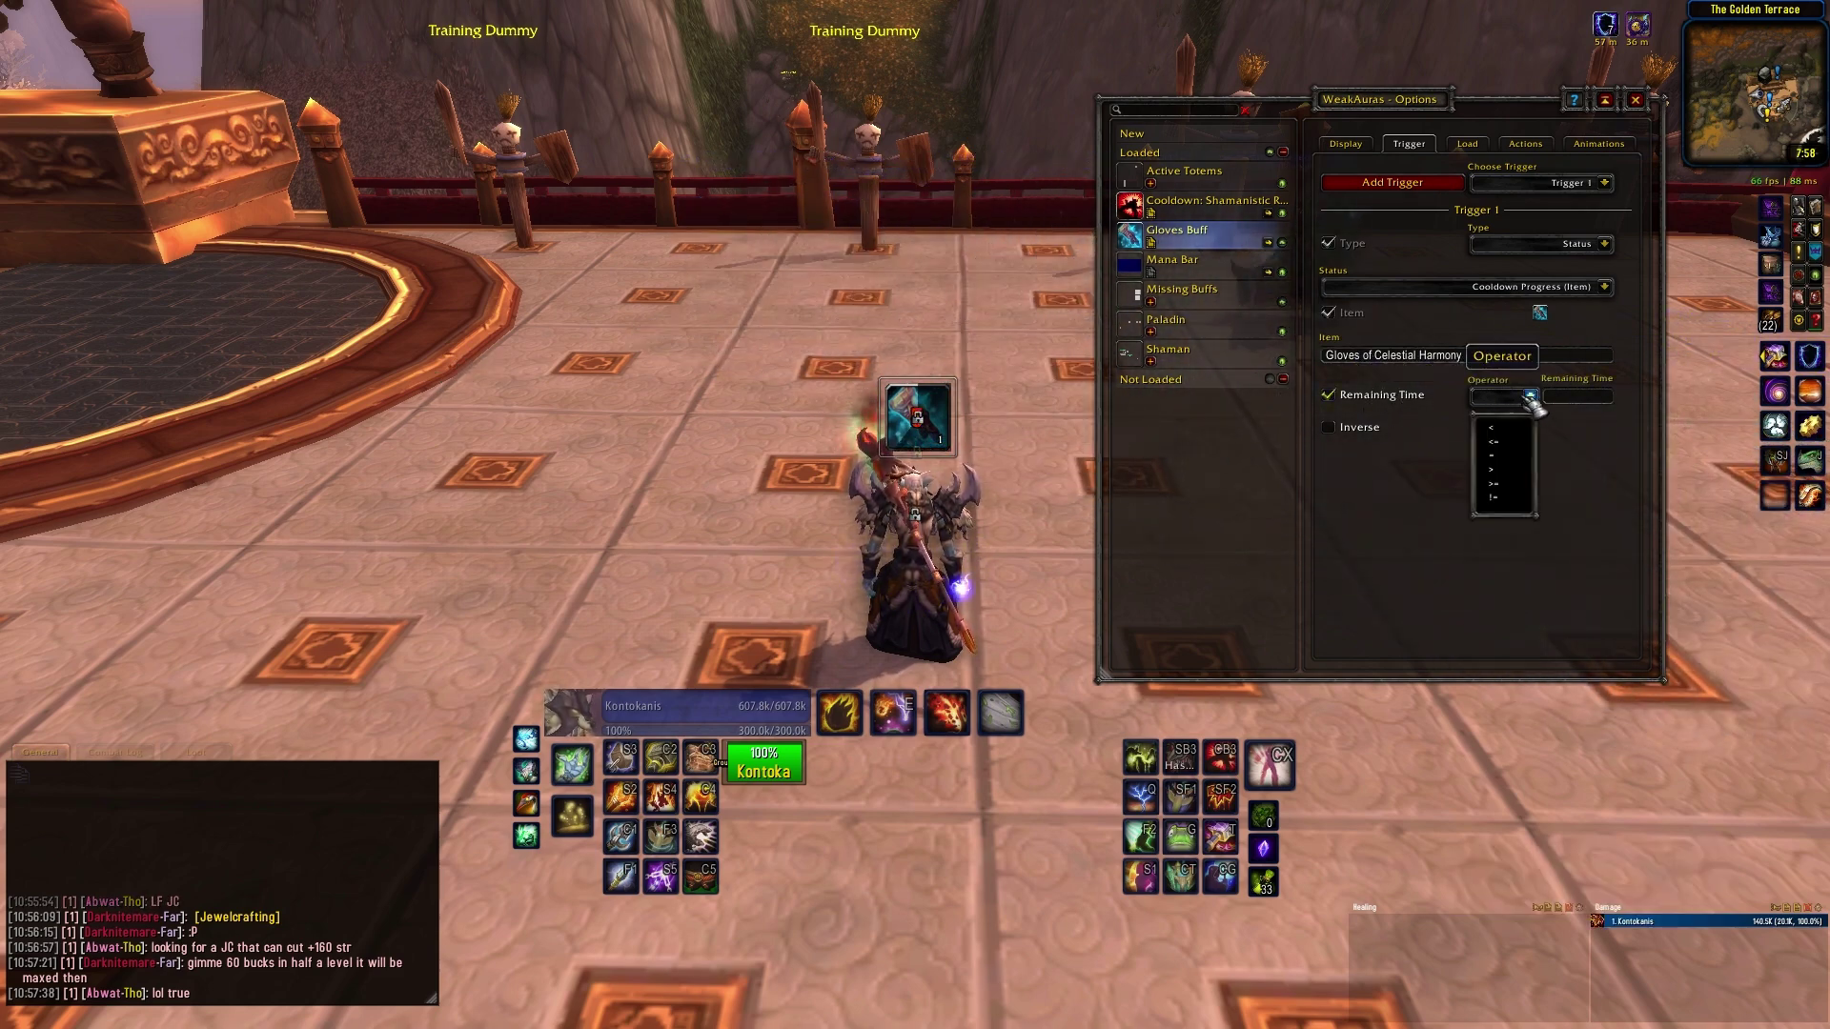
left_click(1516, 443)
left_click(1568, 395)
type("4")
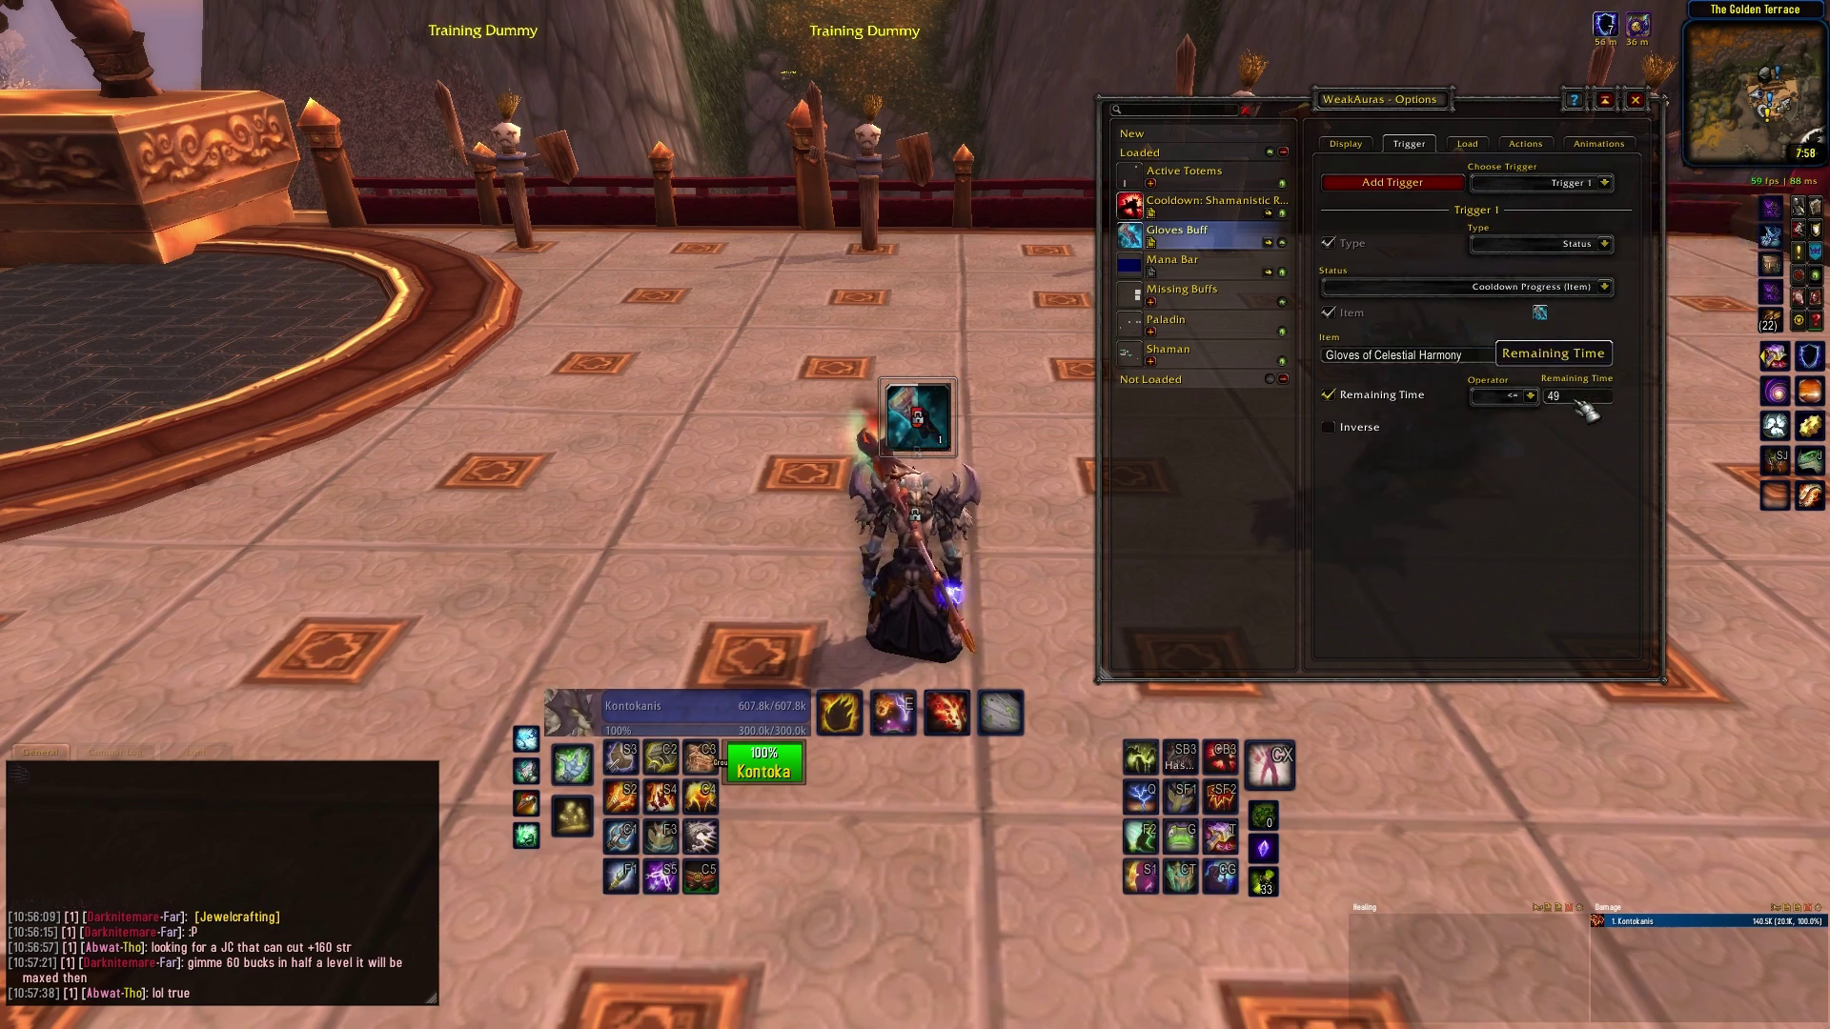
type("9")
key("Return")
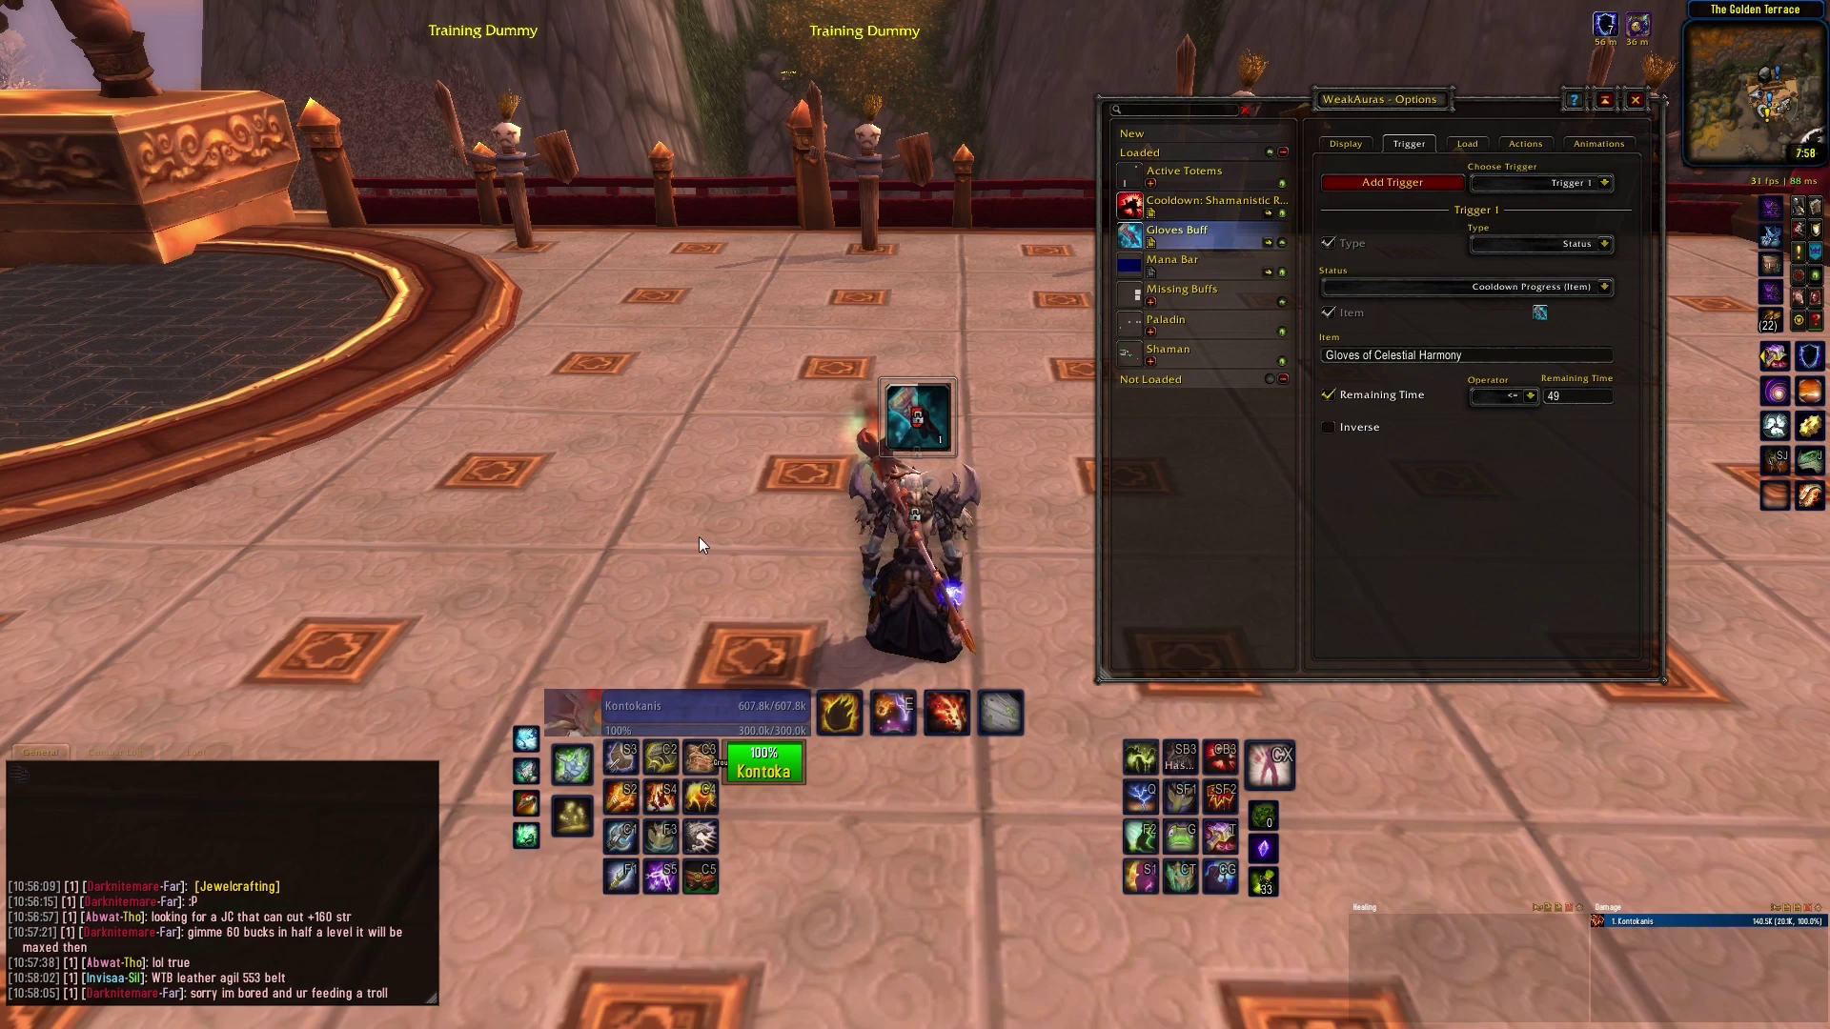
Lower the Gloves Buff icon's opacity through its colour picker
left_click(1344, 143)
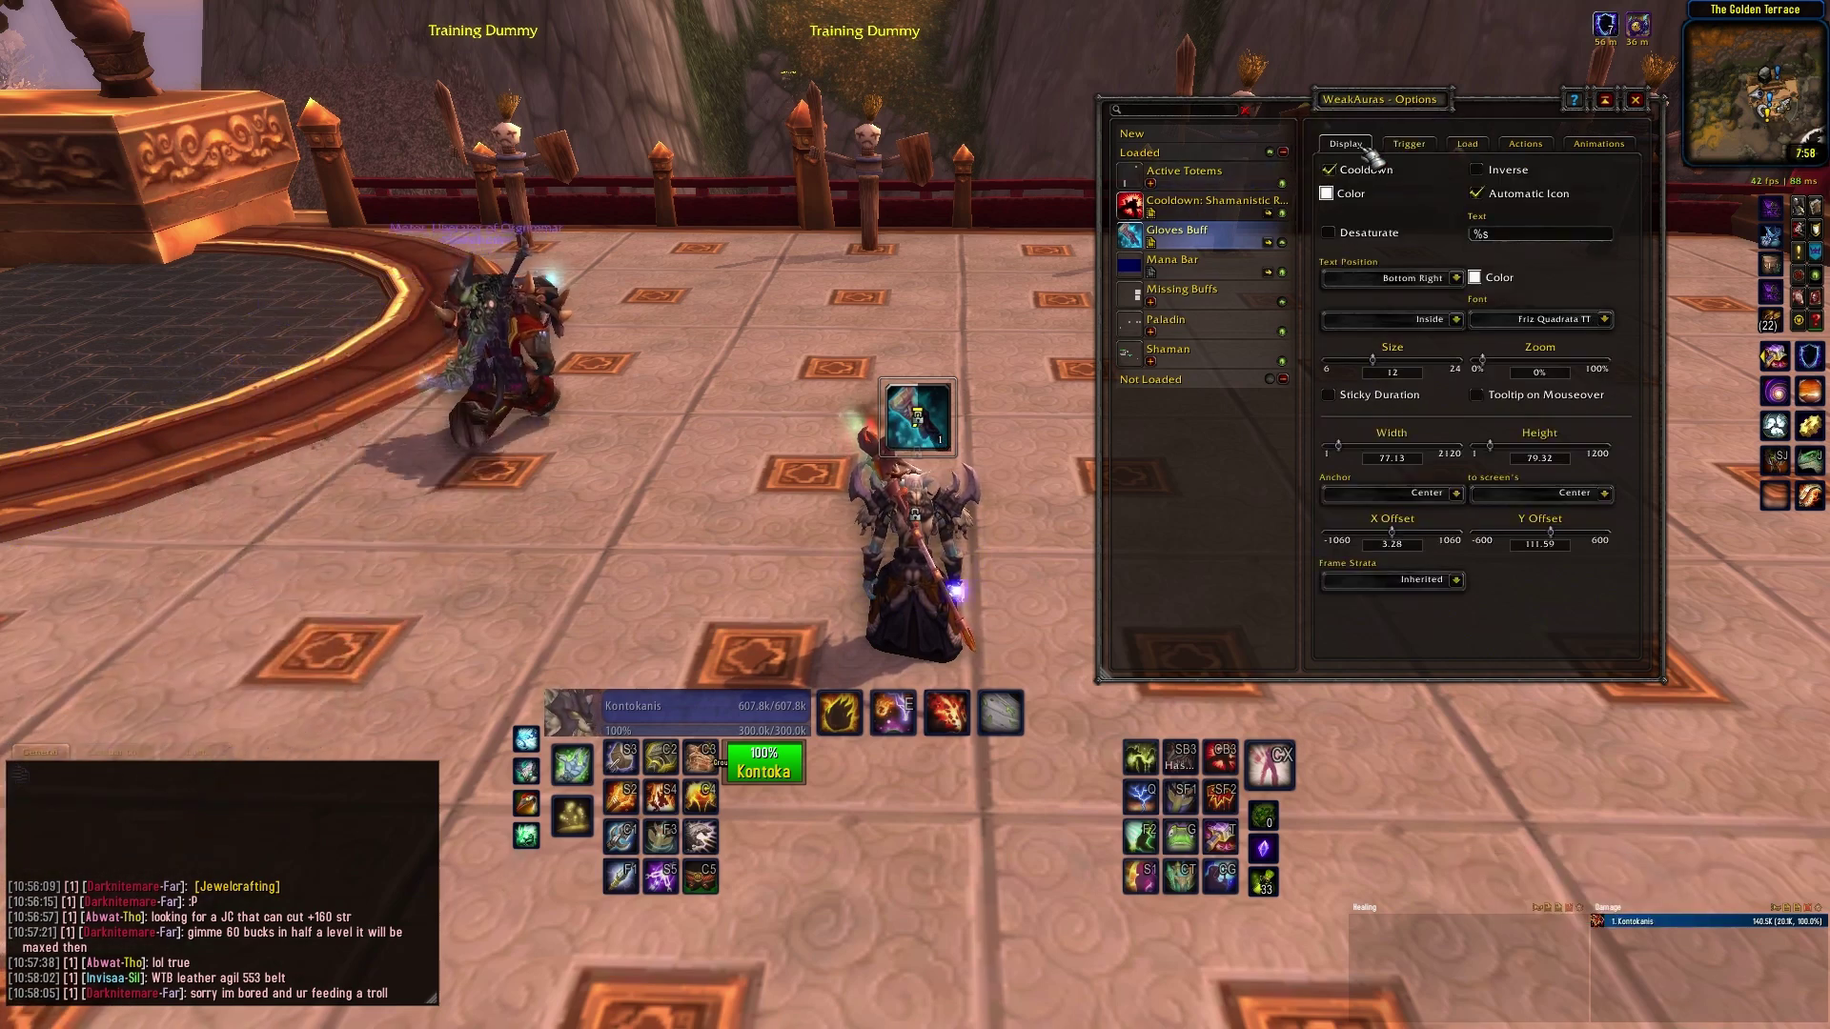
left_click(1325, 194)
left_click_drag(1014, 466, 1012, 521)
left_click(898, 586)
mouse_move(899, 585)
left_mouse_down()
mouse_move(901, 715)
mouse_move(900, 572)
left_mouse_up()
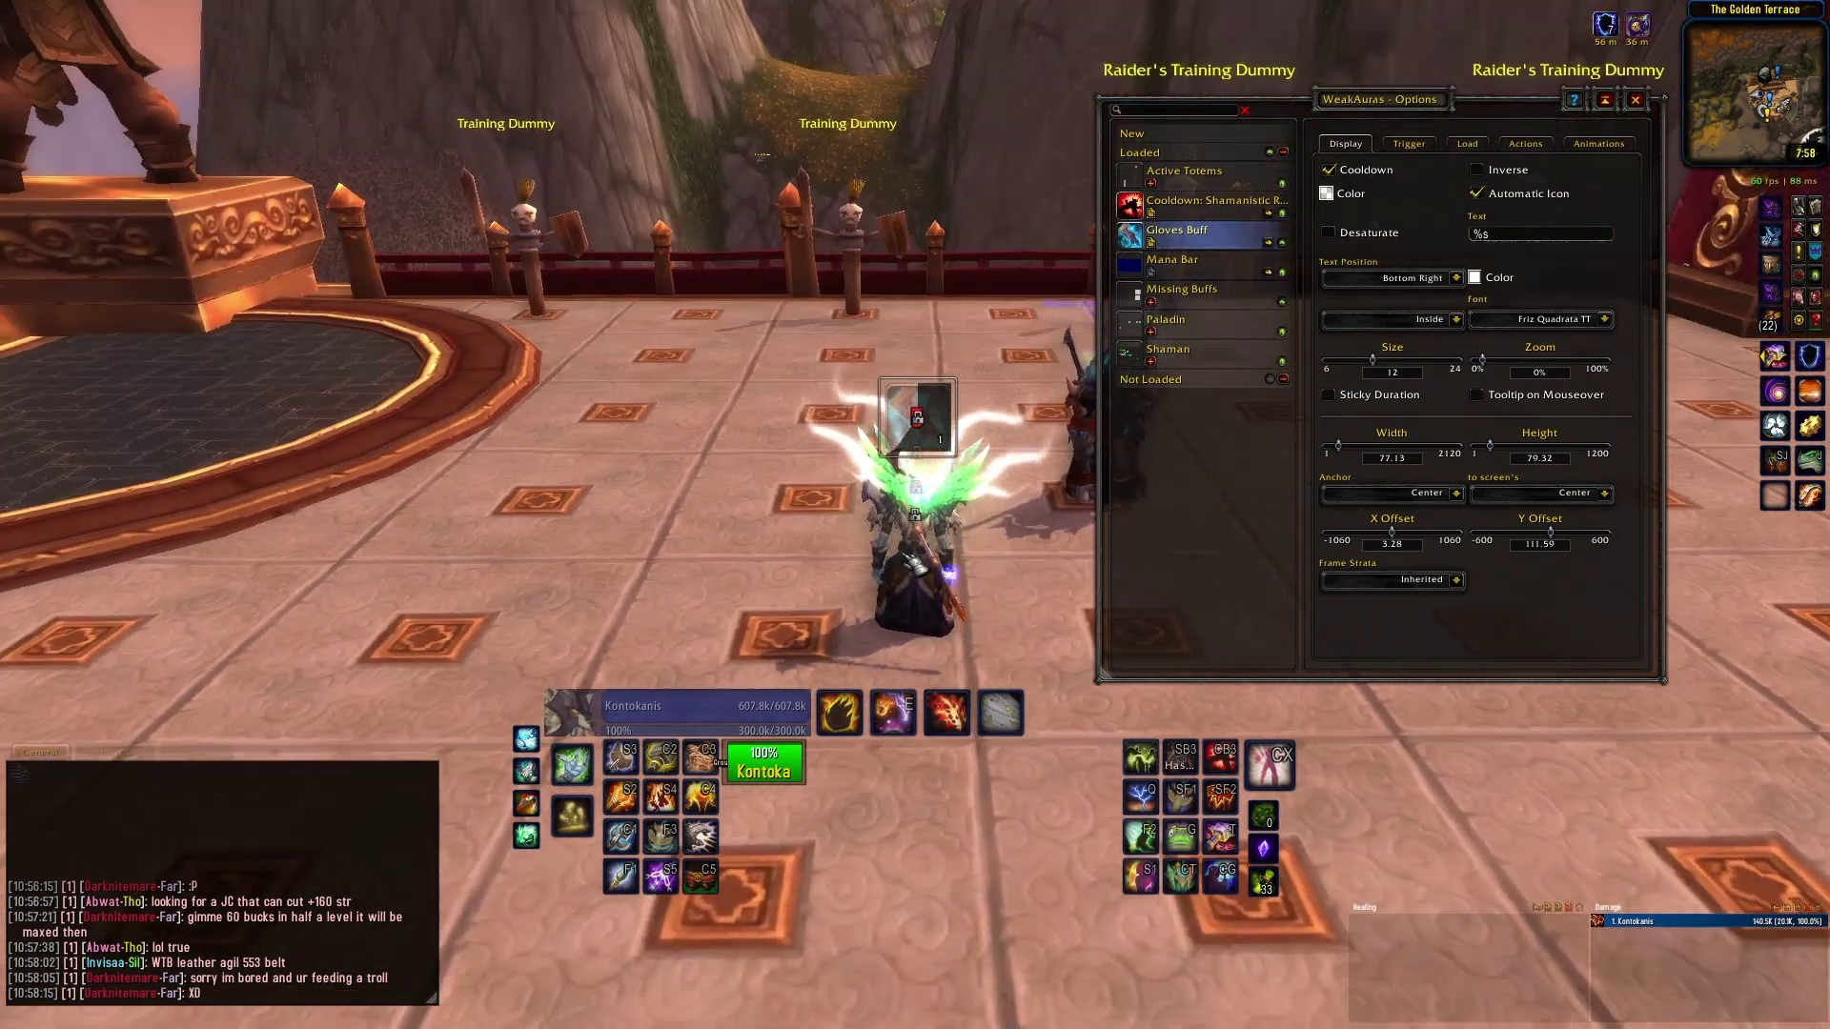
scroll(737, 564, "up", 2)
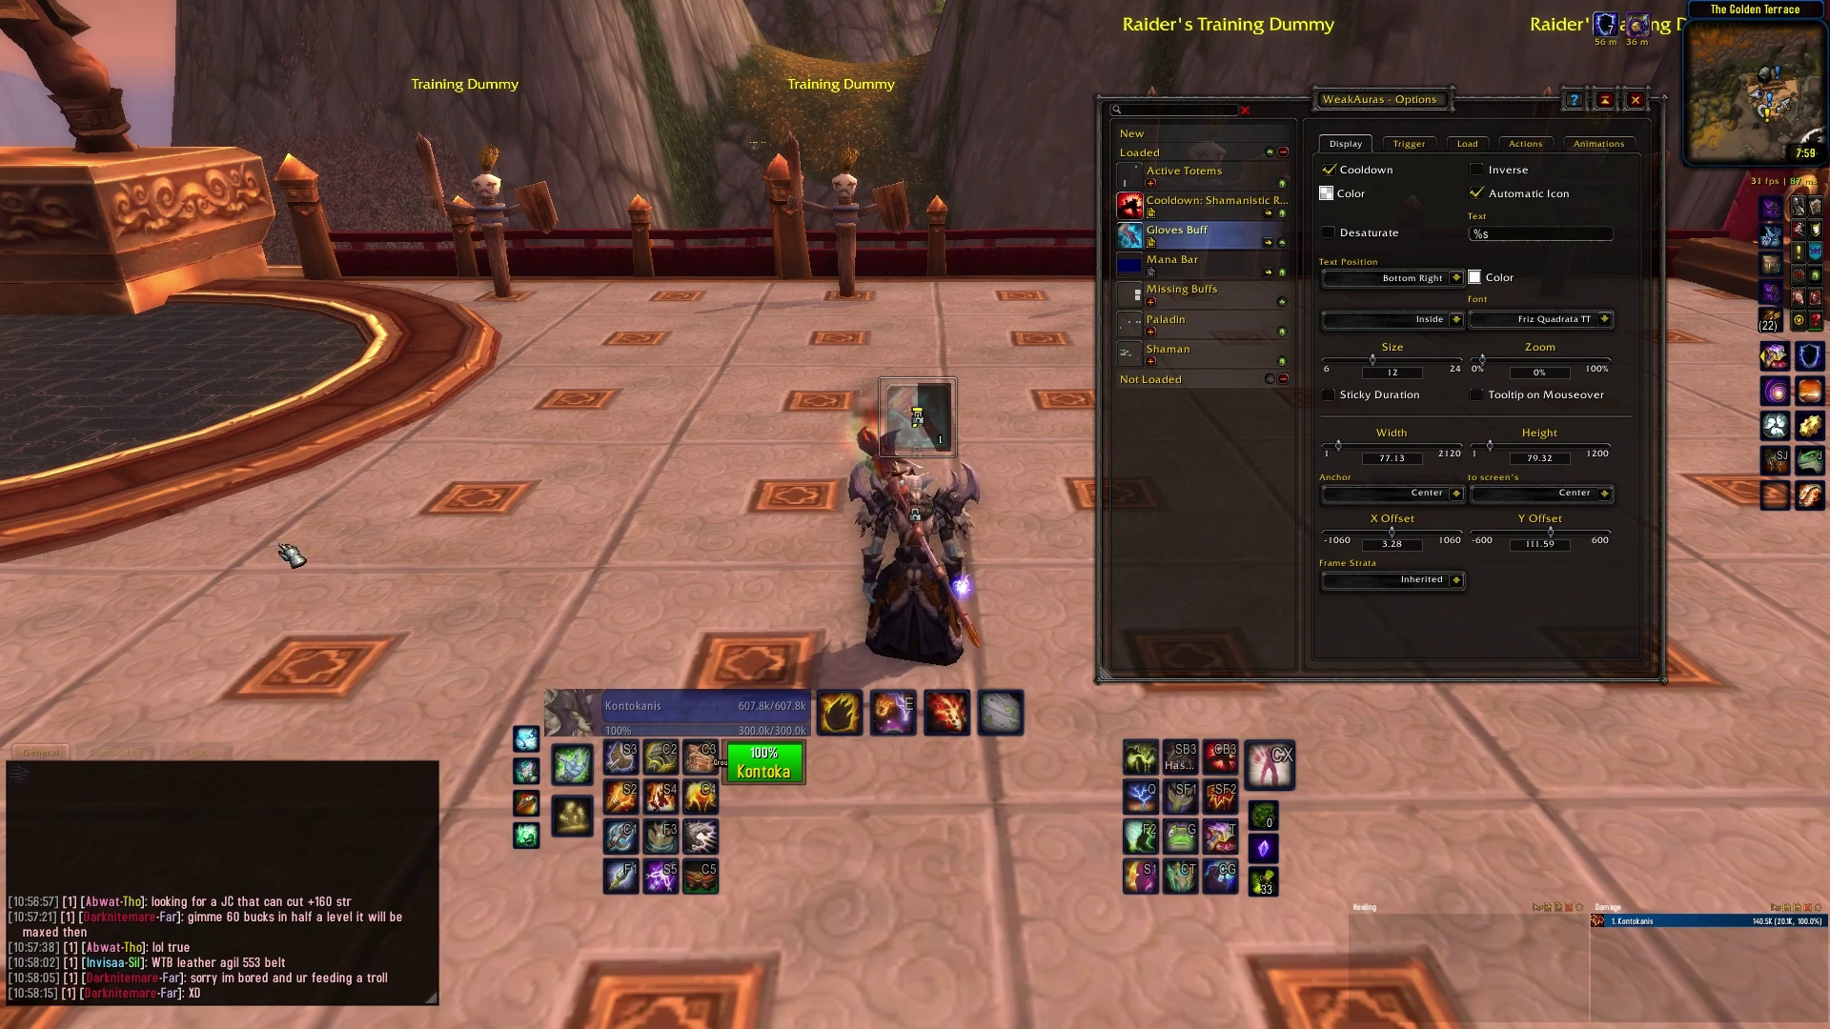
right_click(1203, 236)
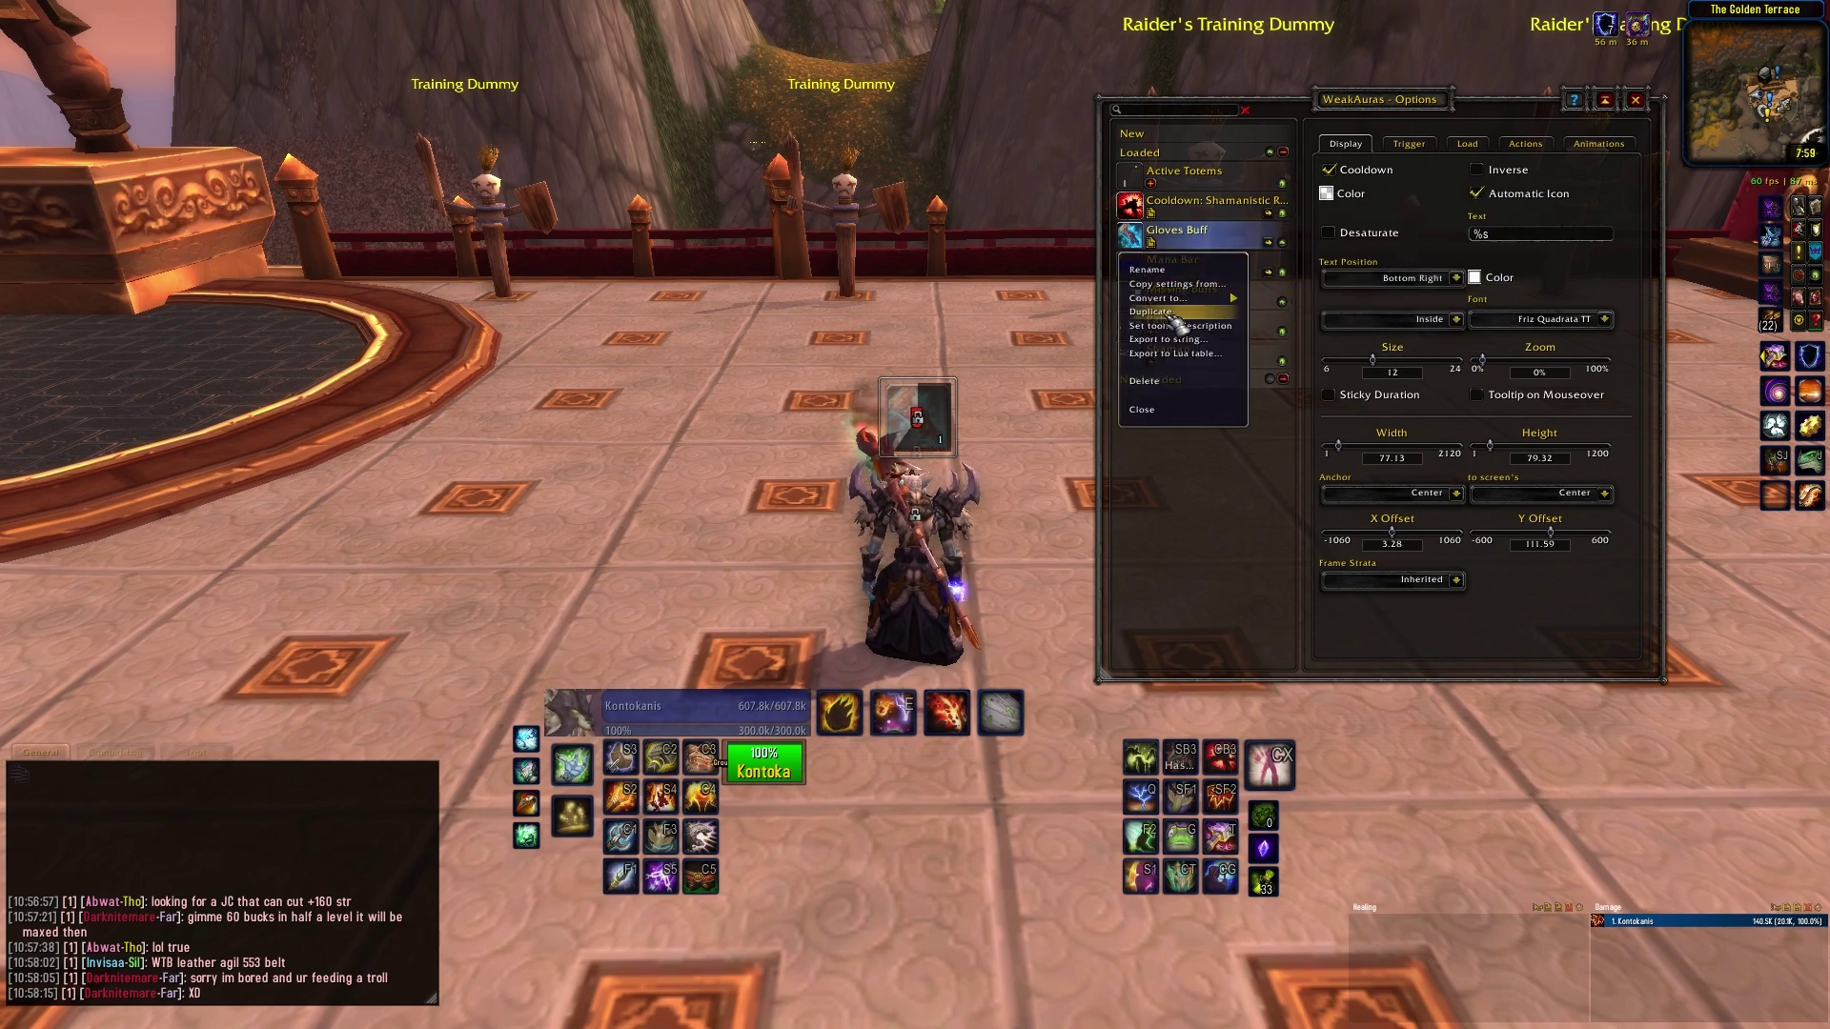
Duplicate Gloves Buff into Gloves Buff 2, keep its colour, and set its trigger to 15 seconds remaining
left_click(1178, 324)
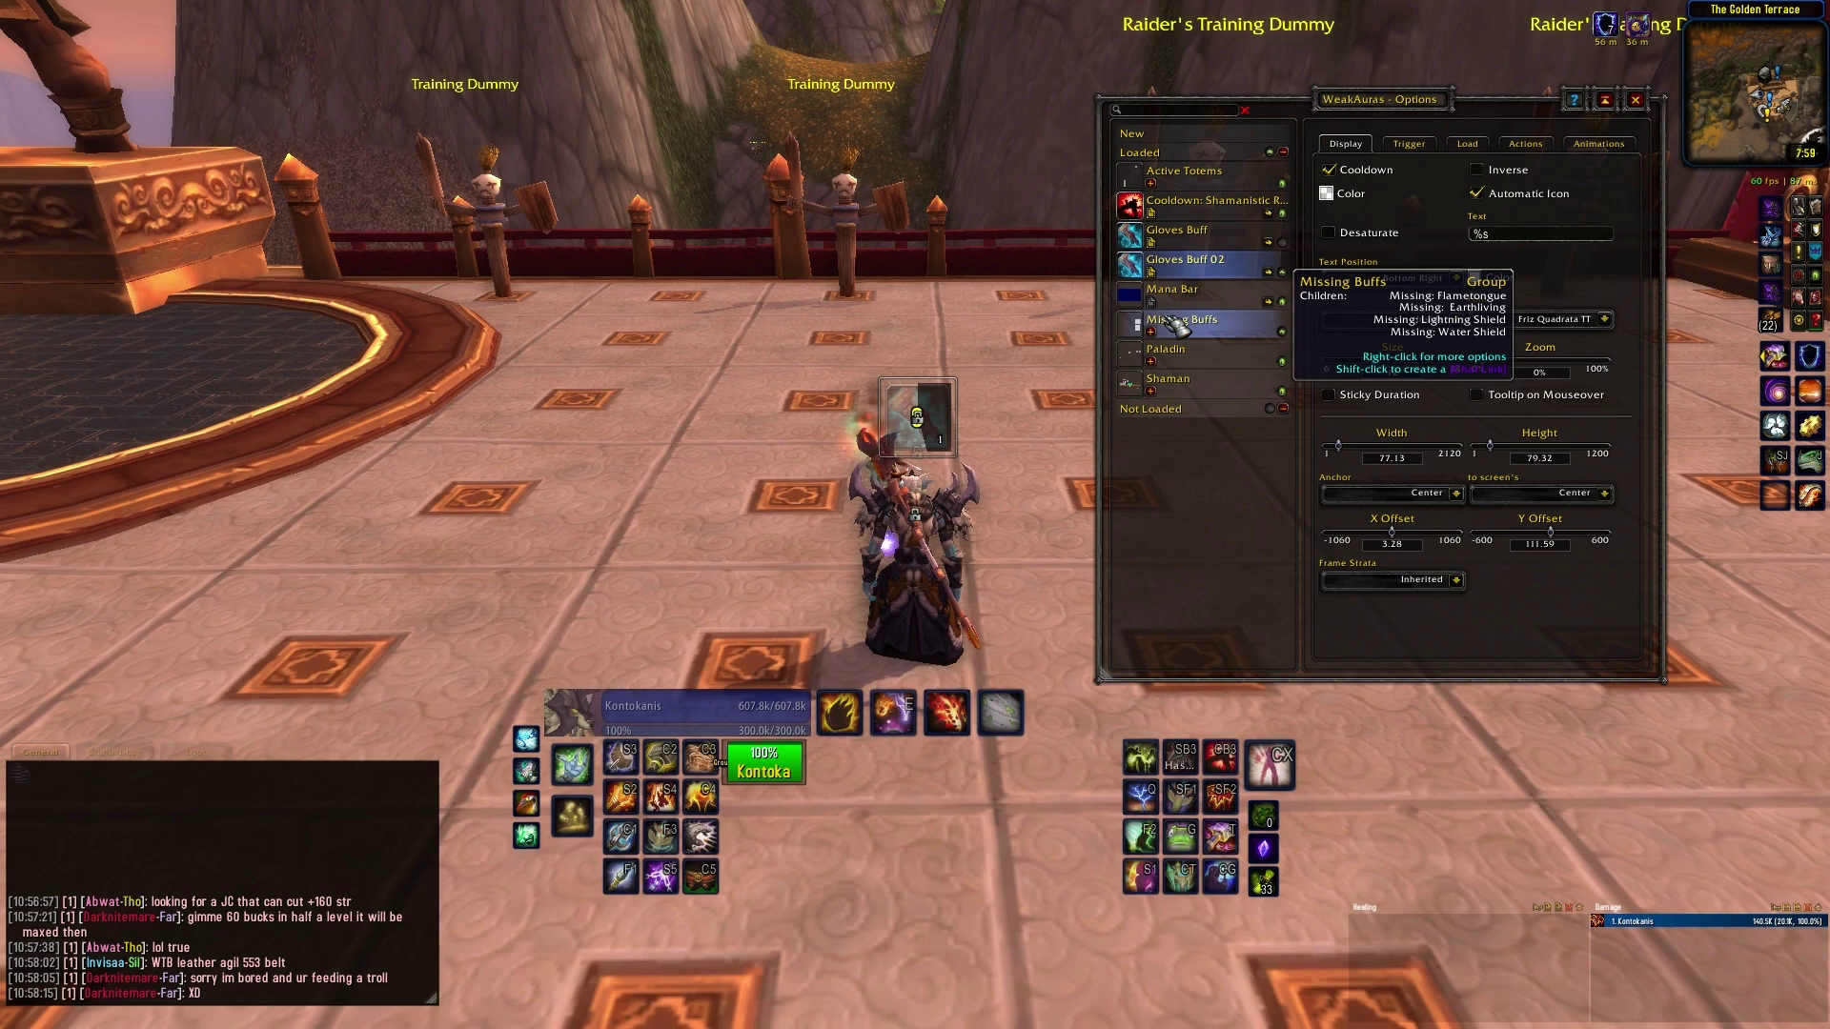
left_click(1347, 202)
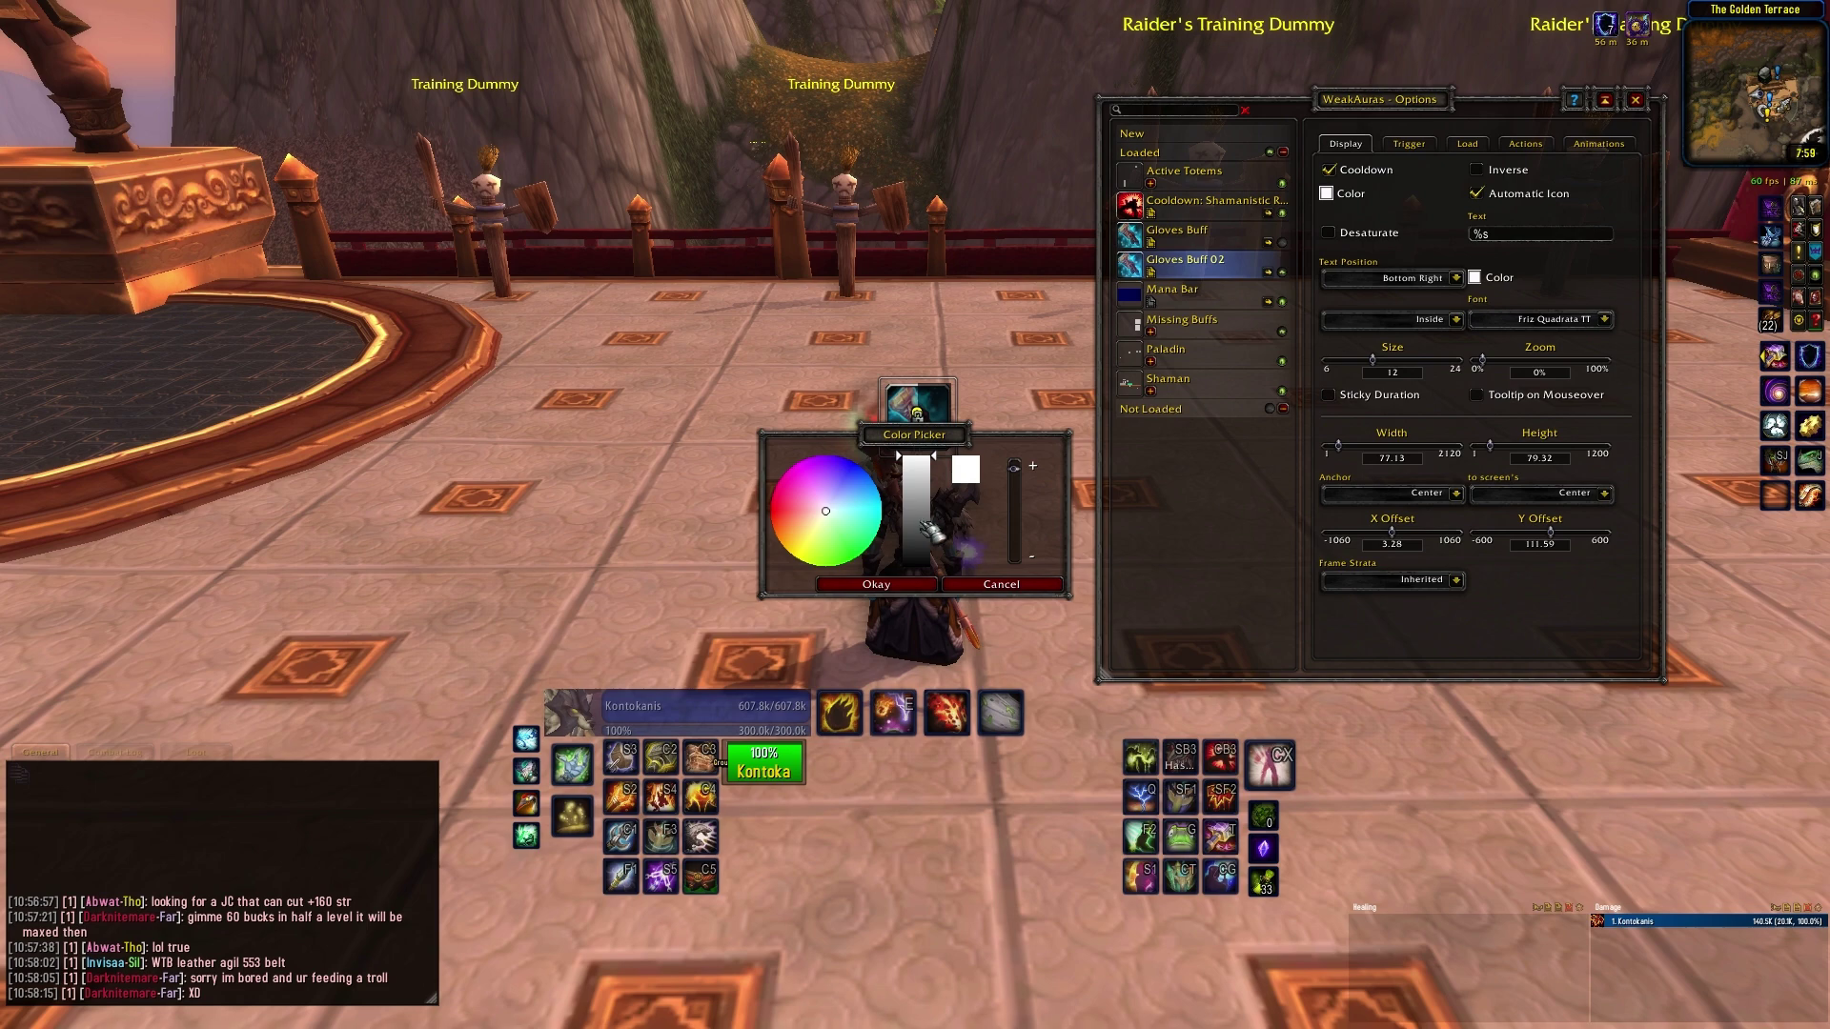
left_click(873, 587)
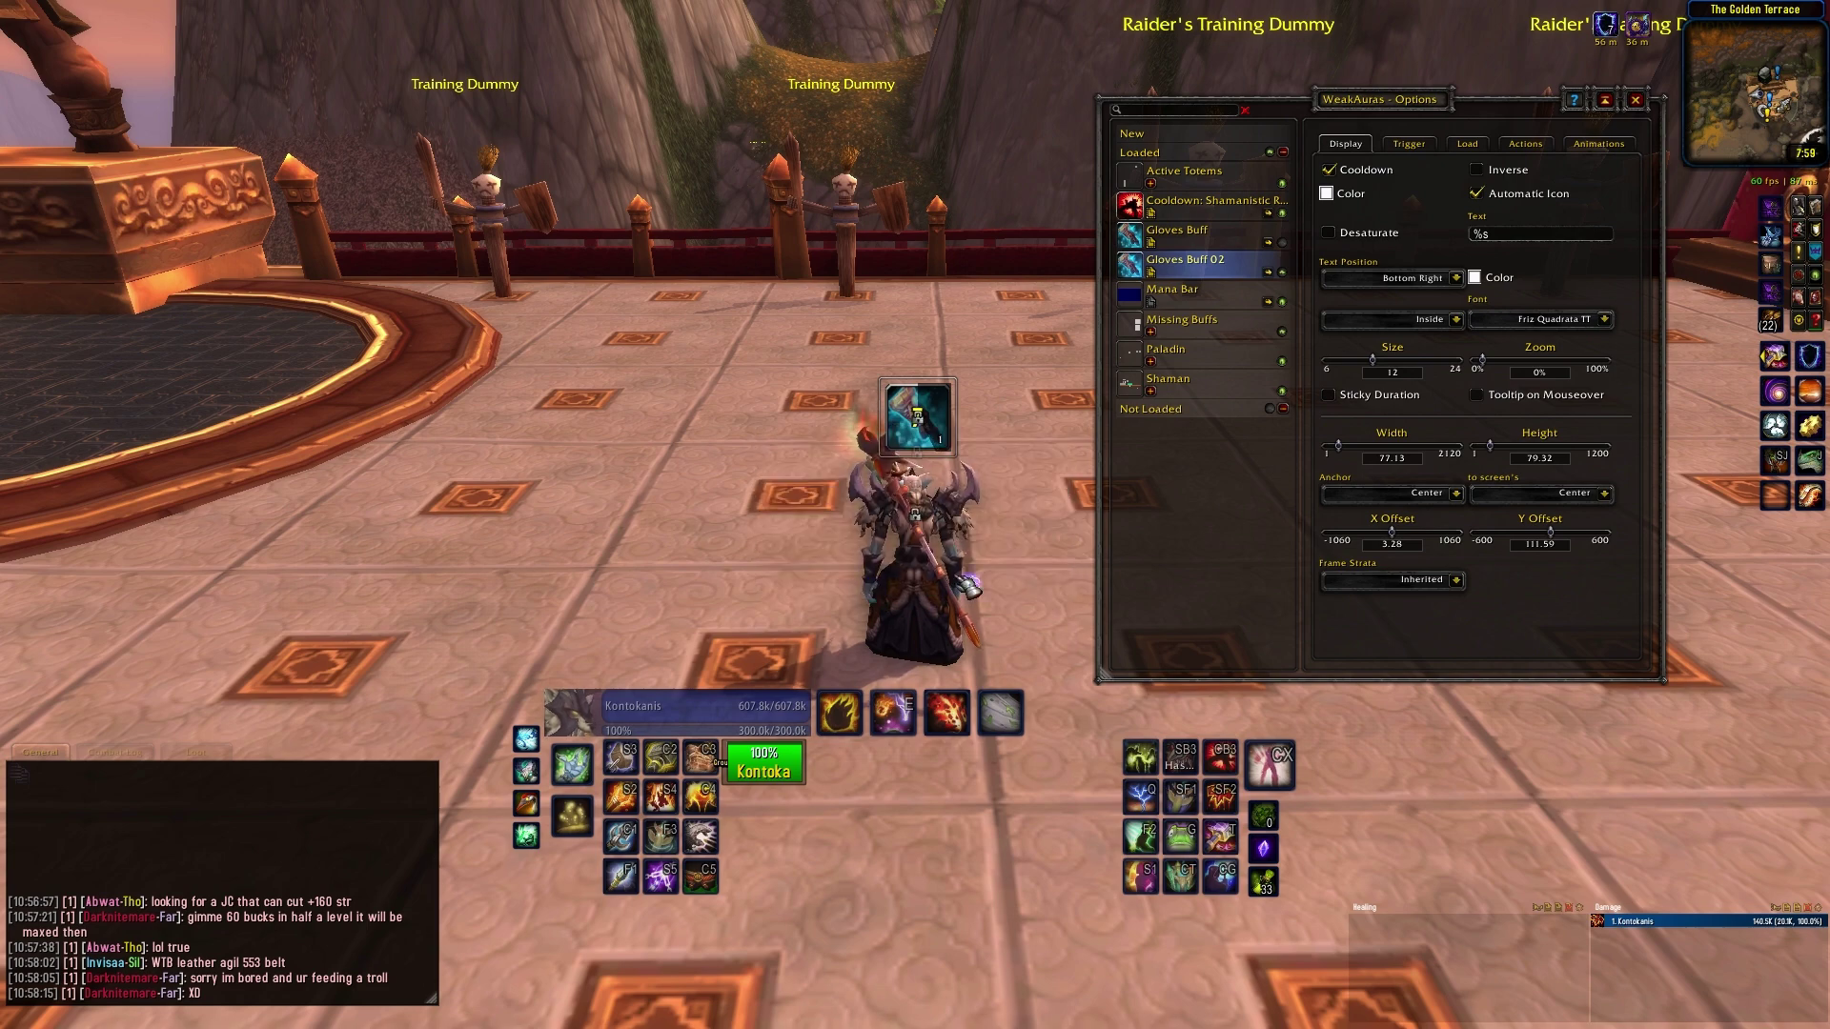
left_click(1409, 143)
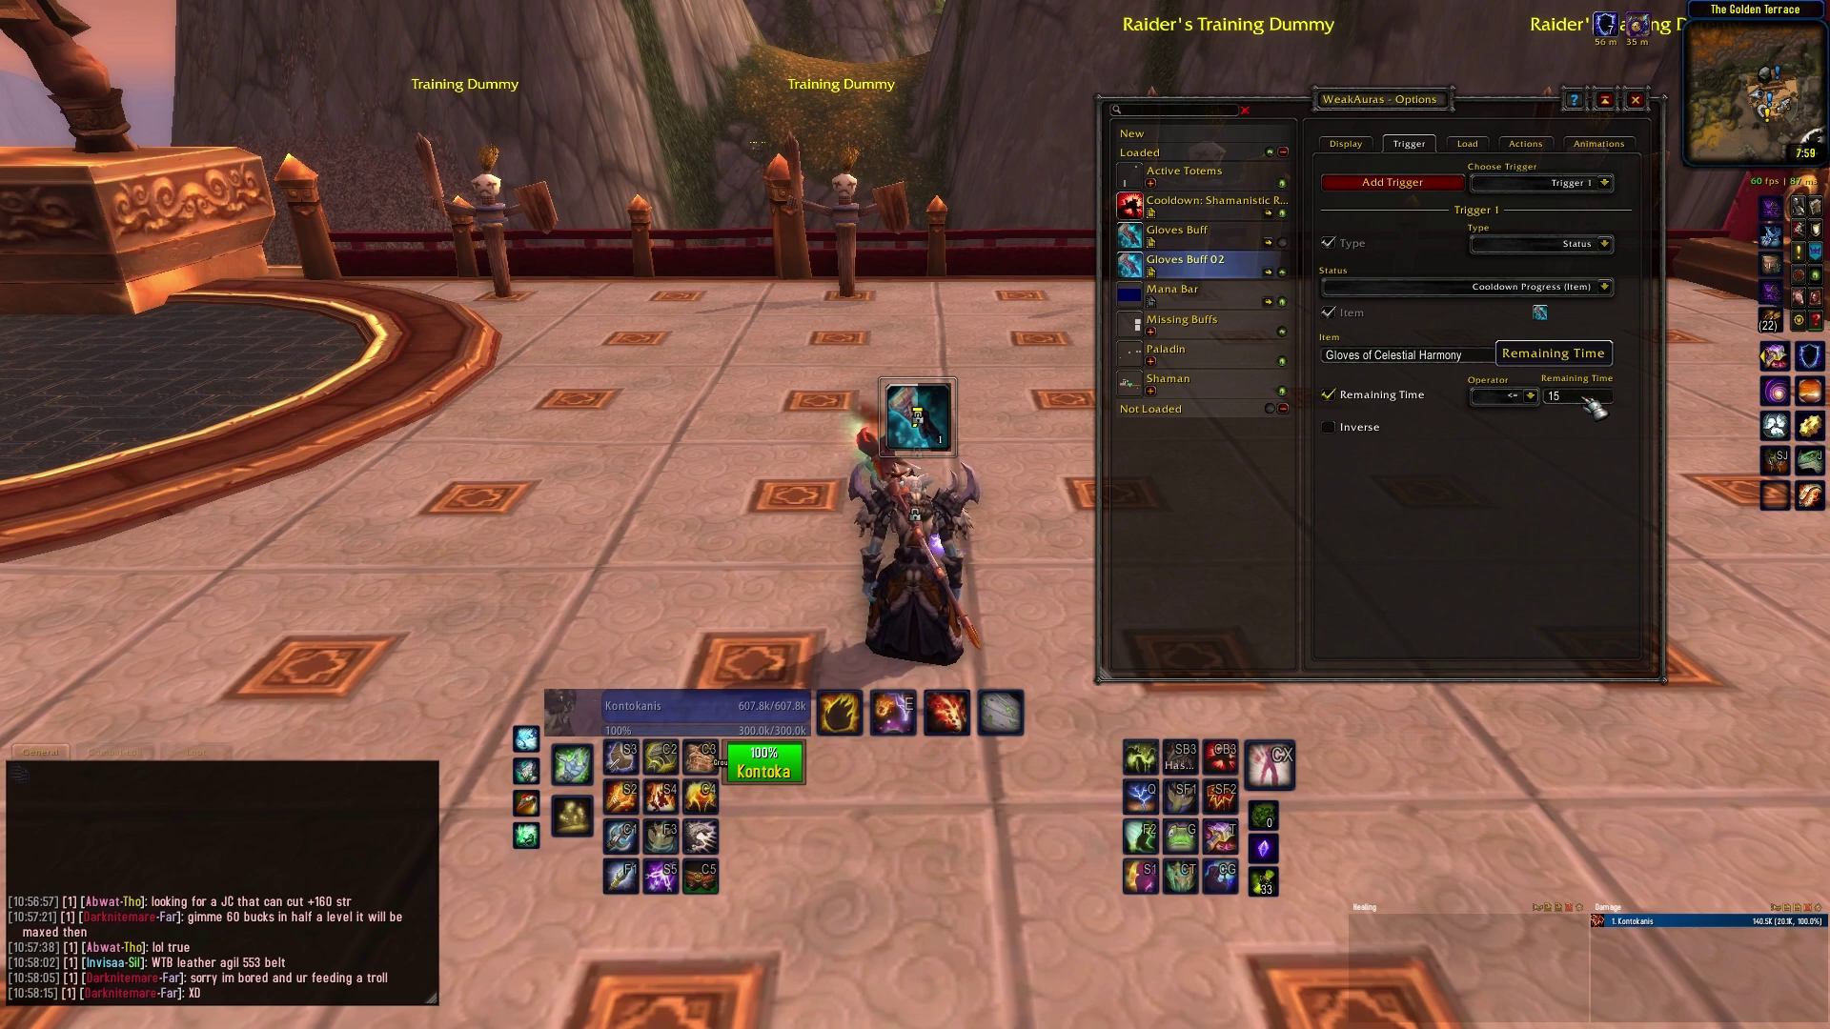
Size the copy to 125×125 and close the WeakAuras options
left_click(1346, 144)
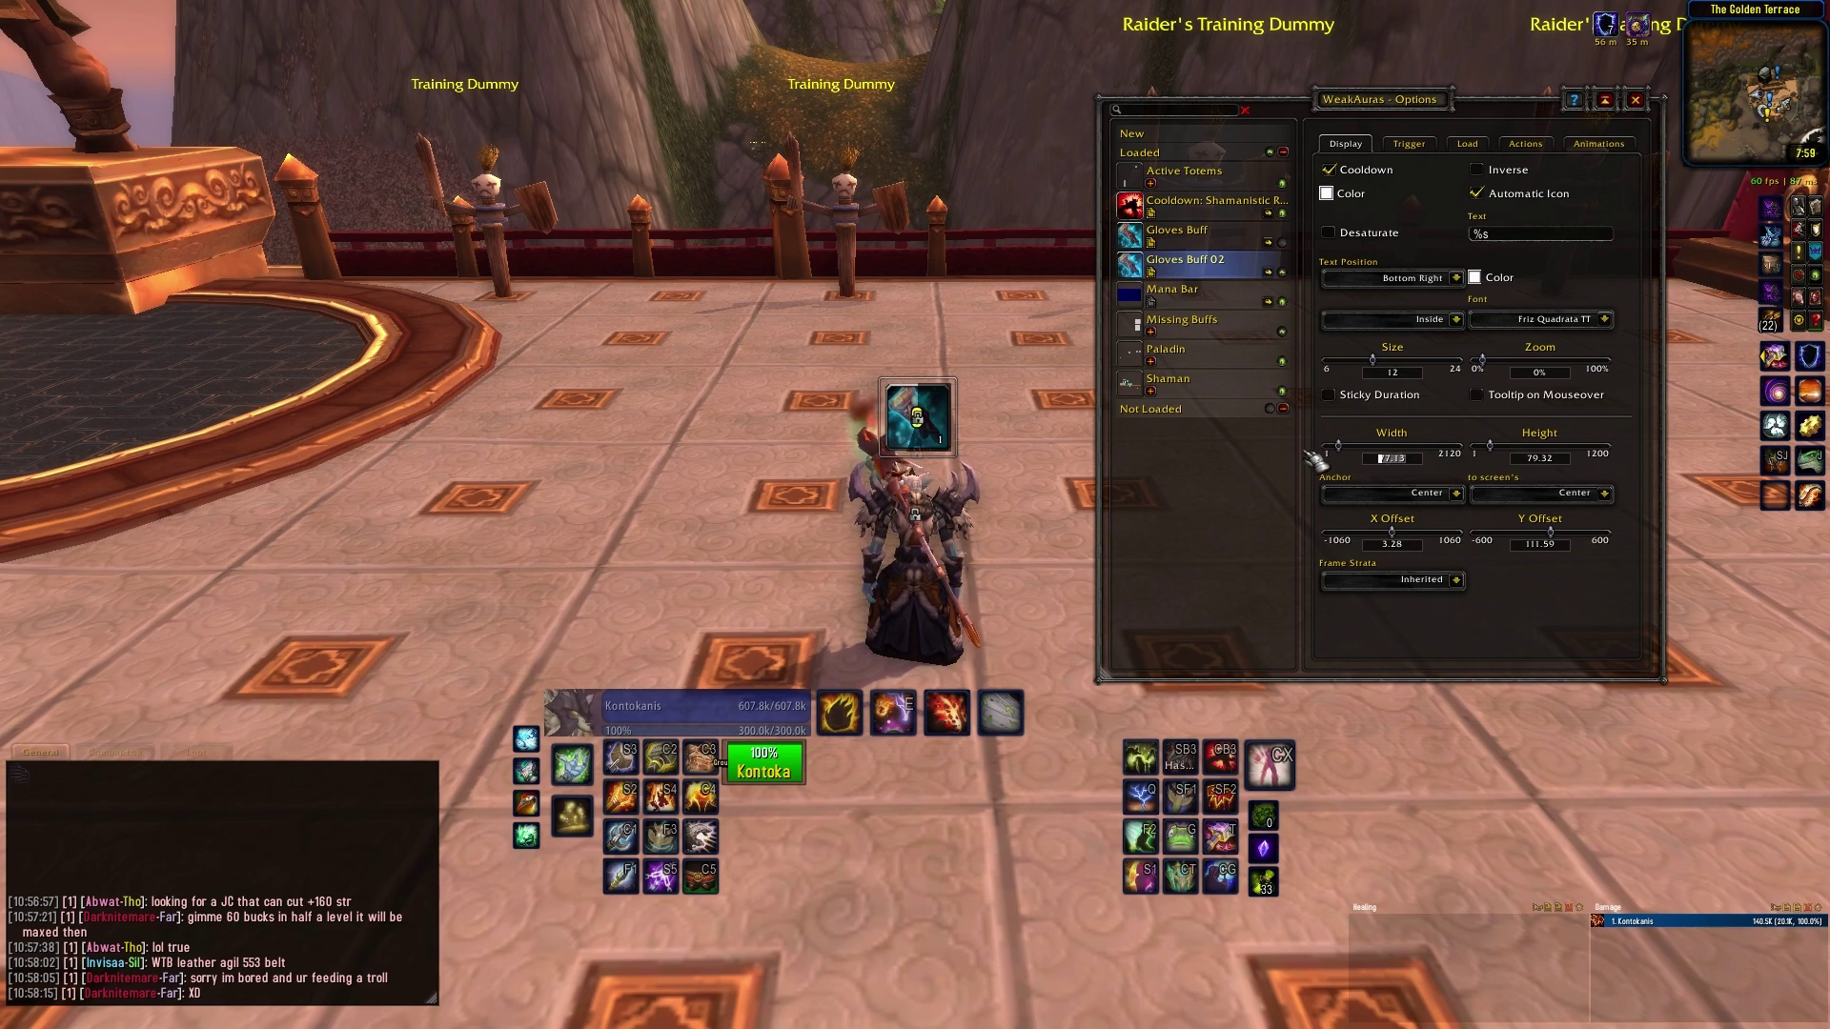
left_click(1396, 459)
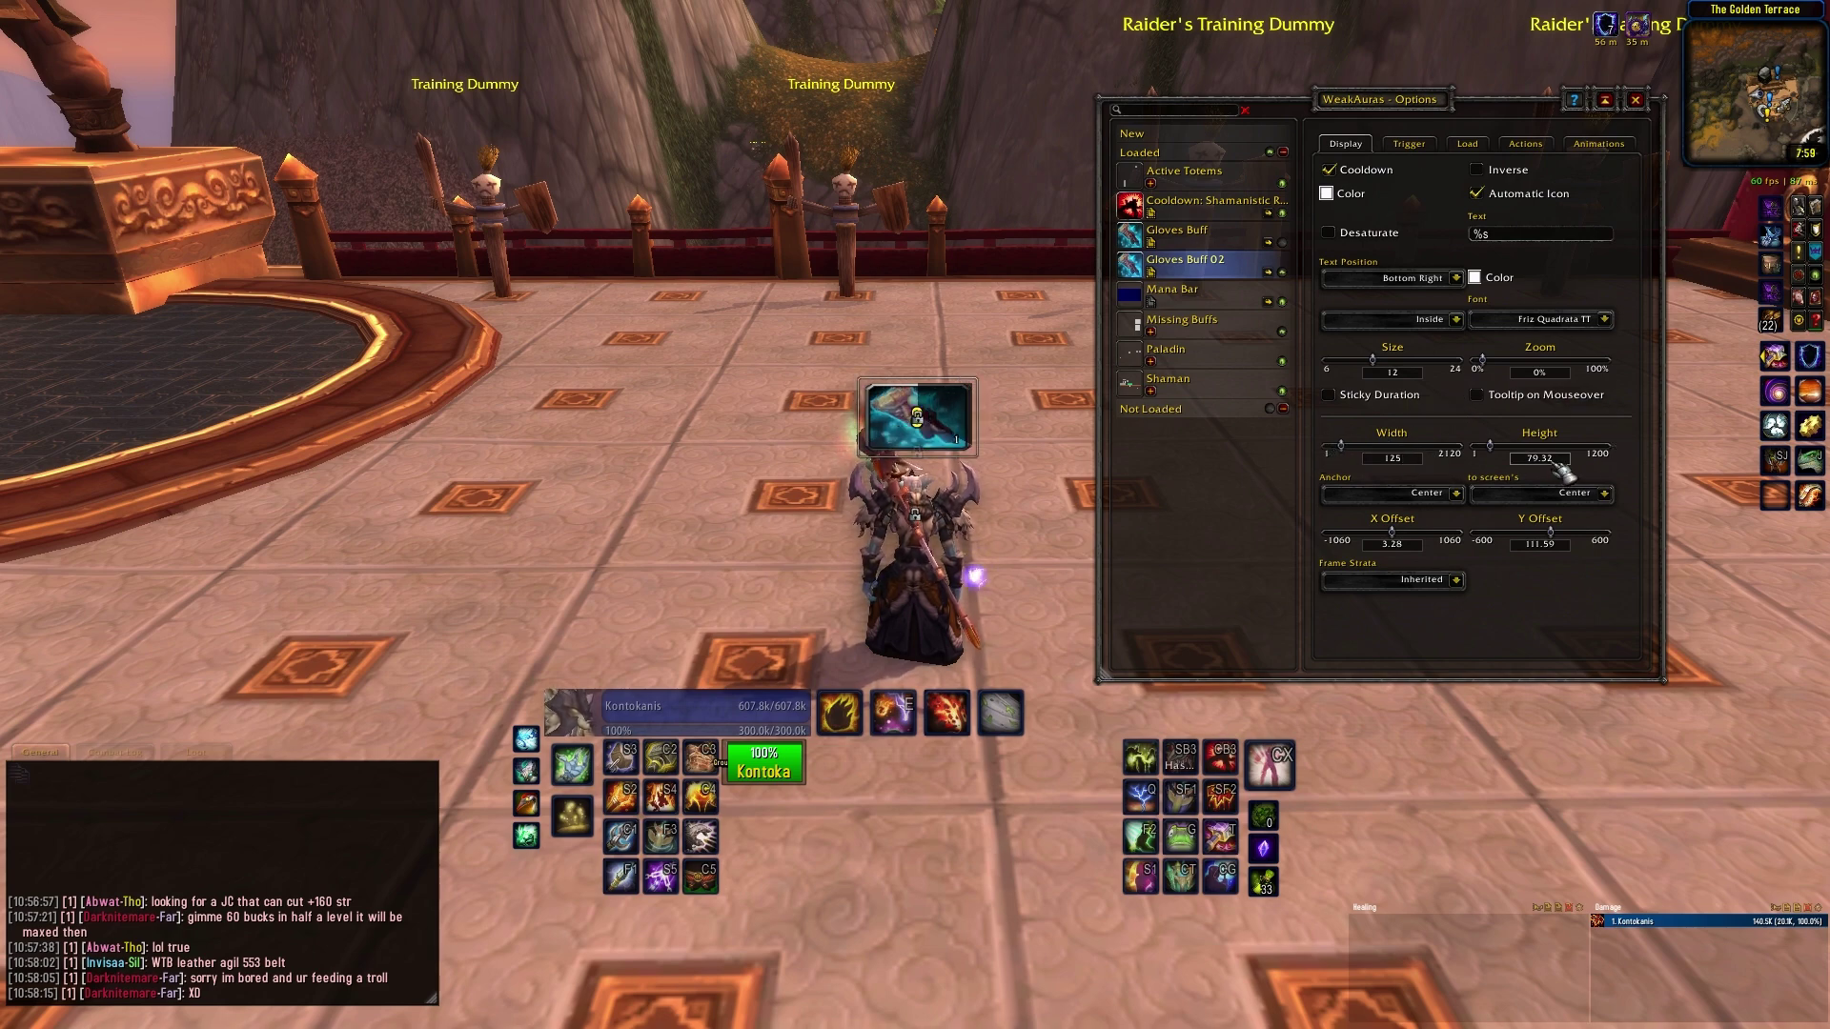
type("125")
key("Return")
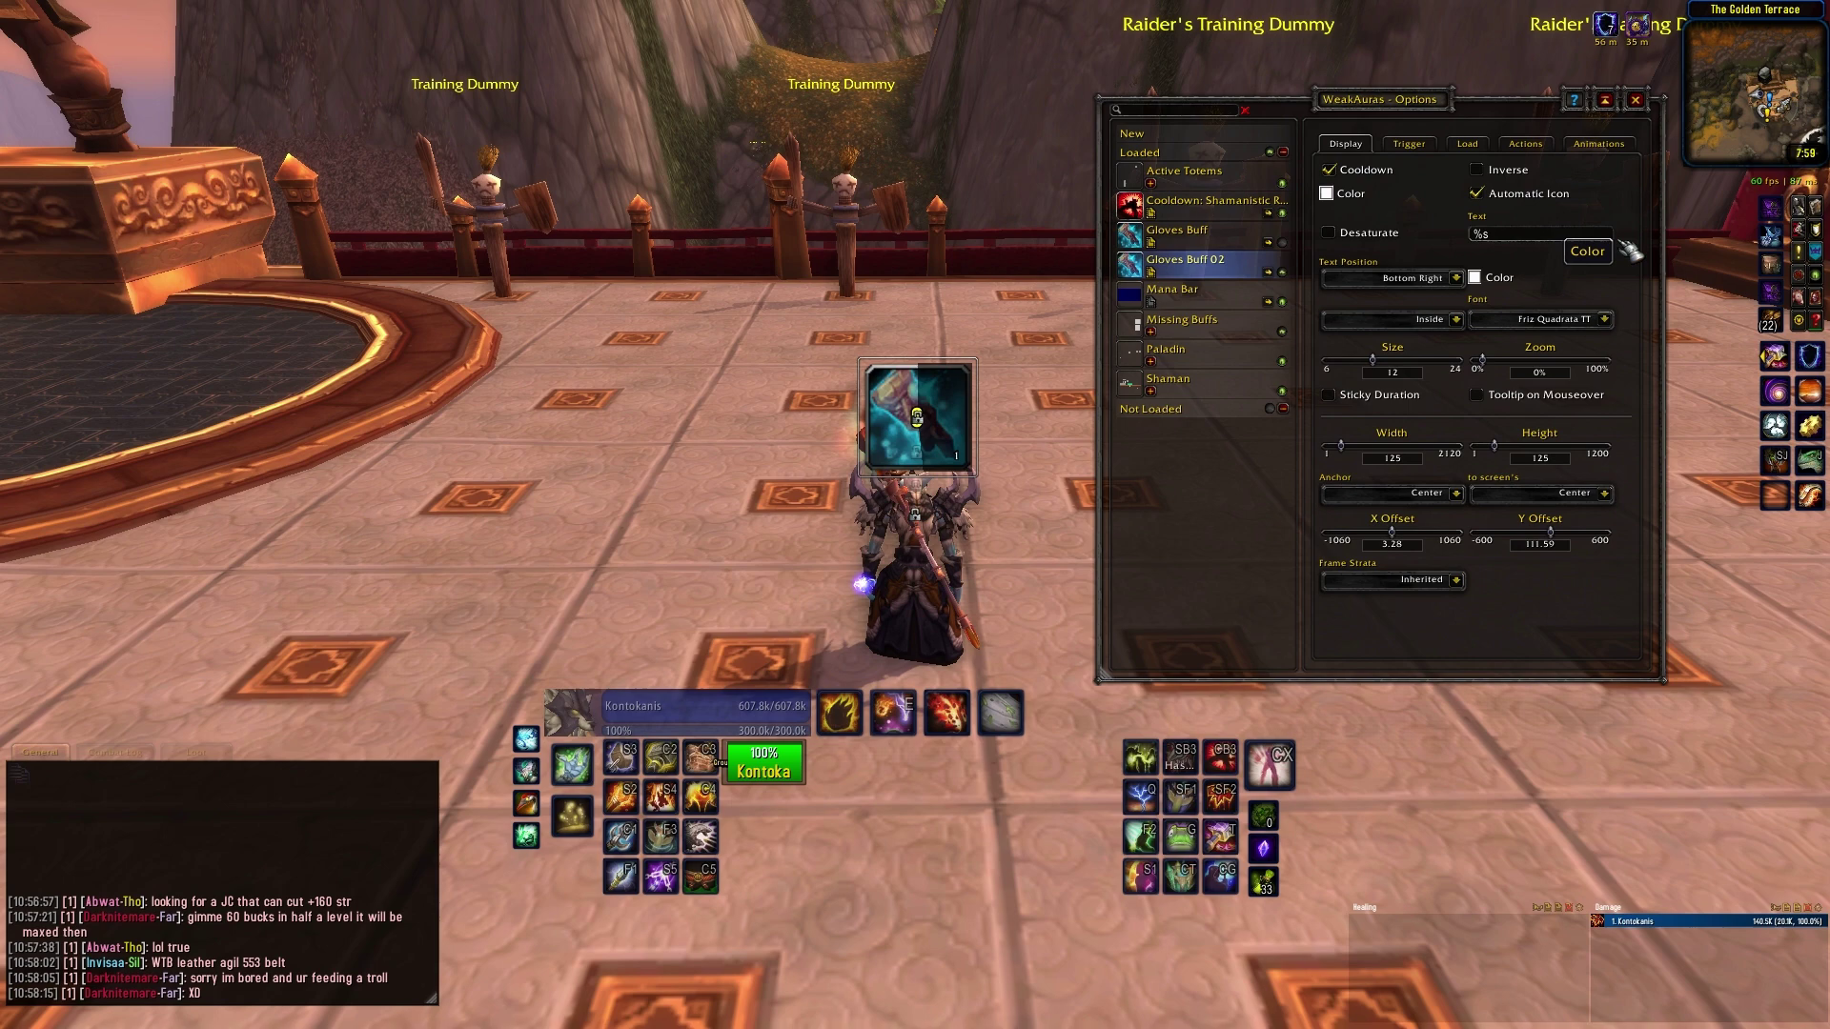
left_click(1638, 100)
Toggle the character sheet open and closed again
key("c")
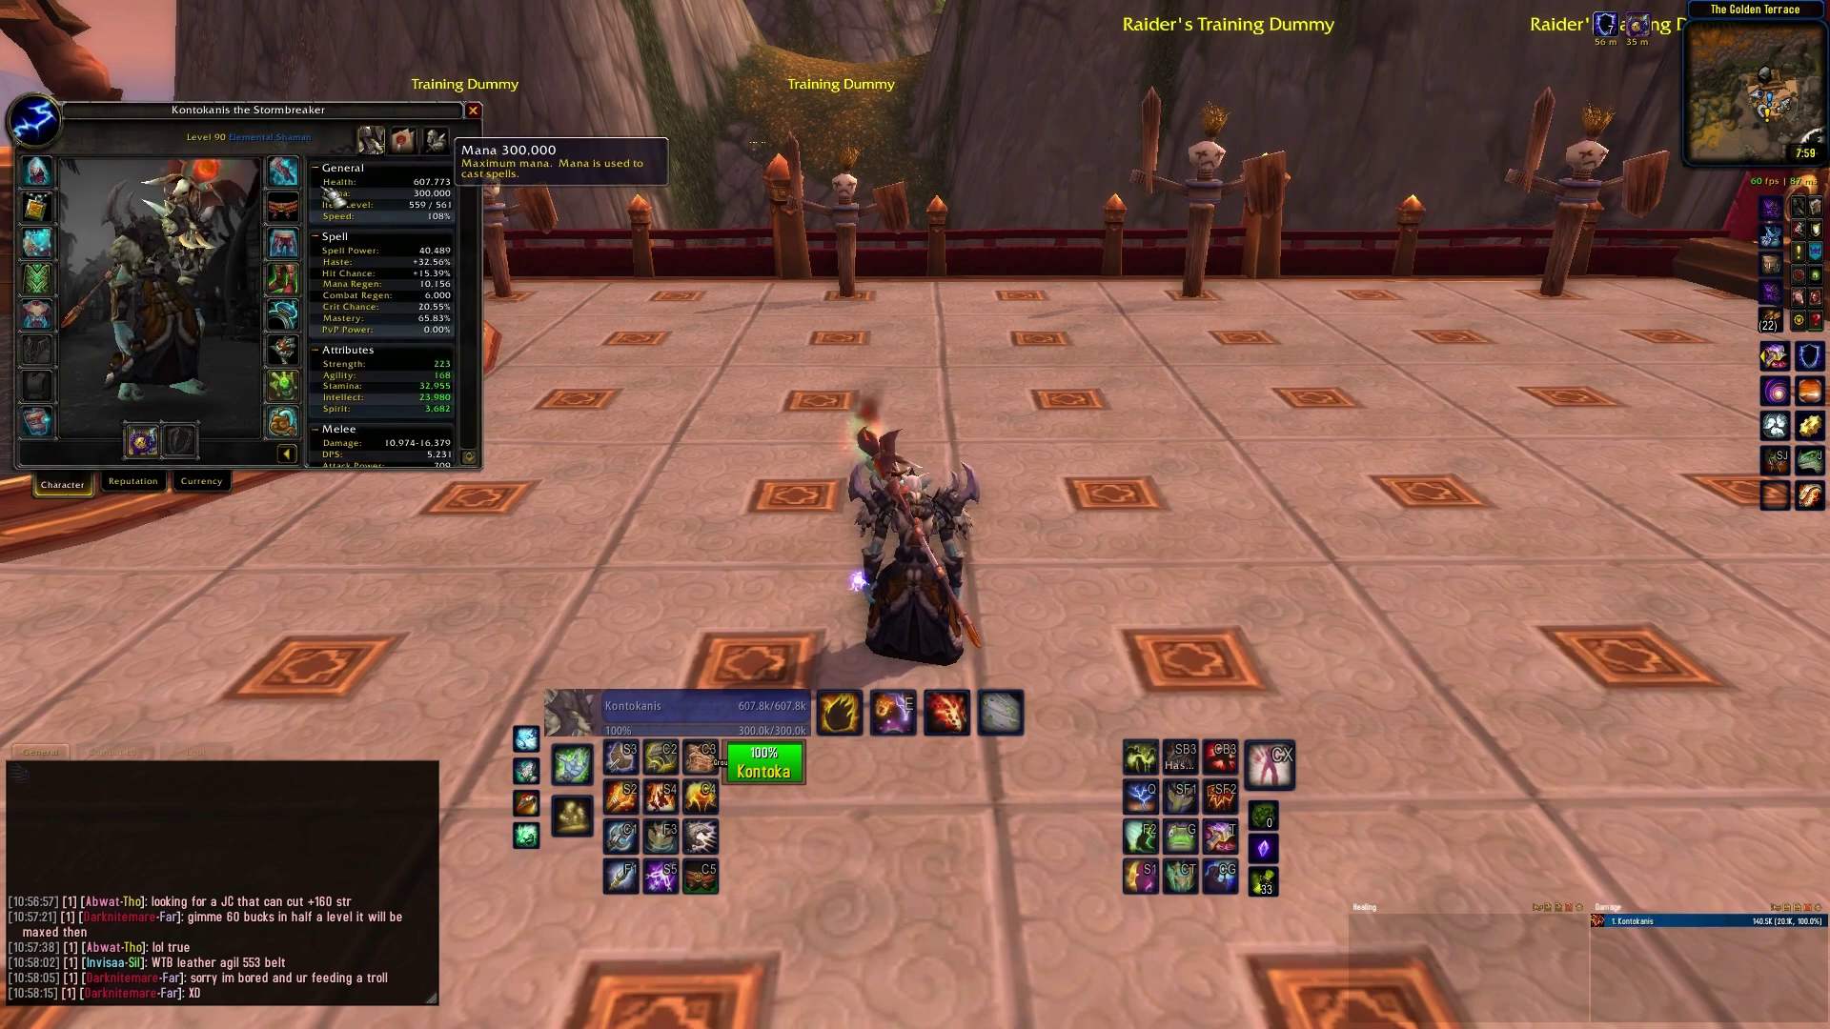
key("c")
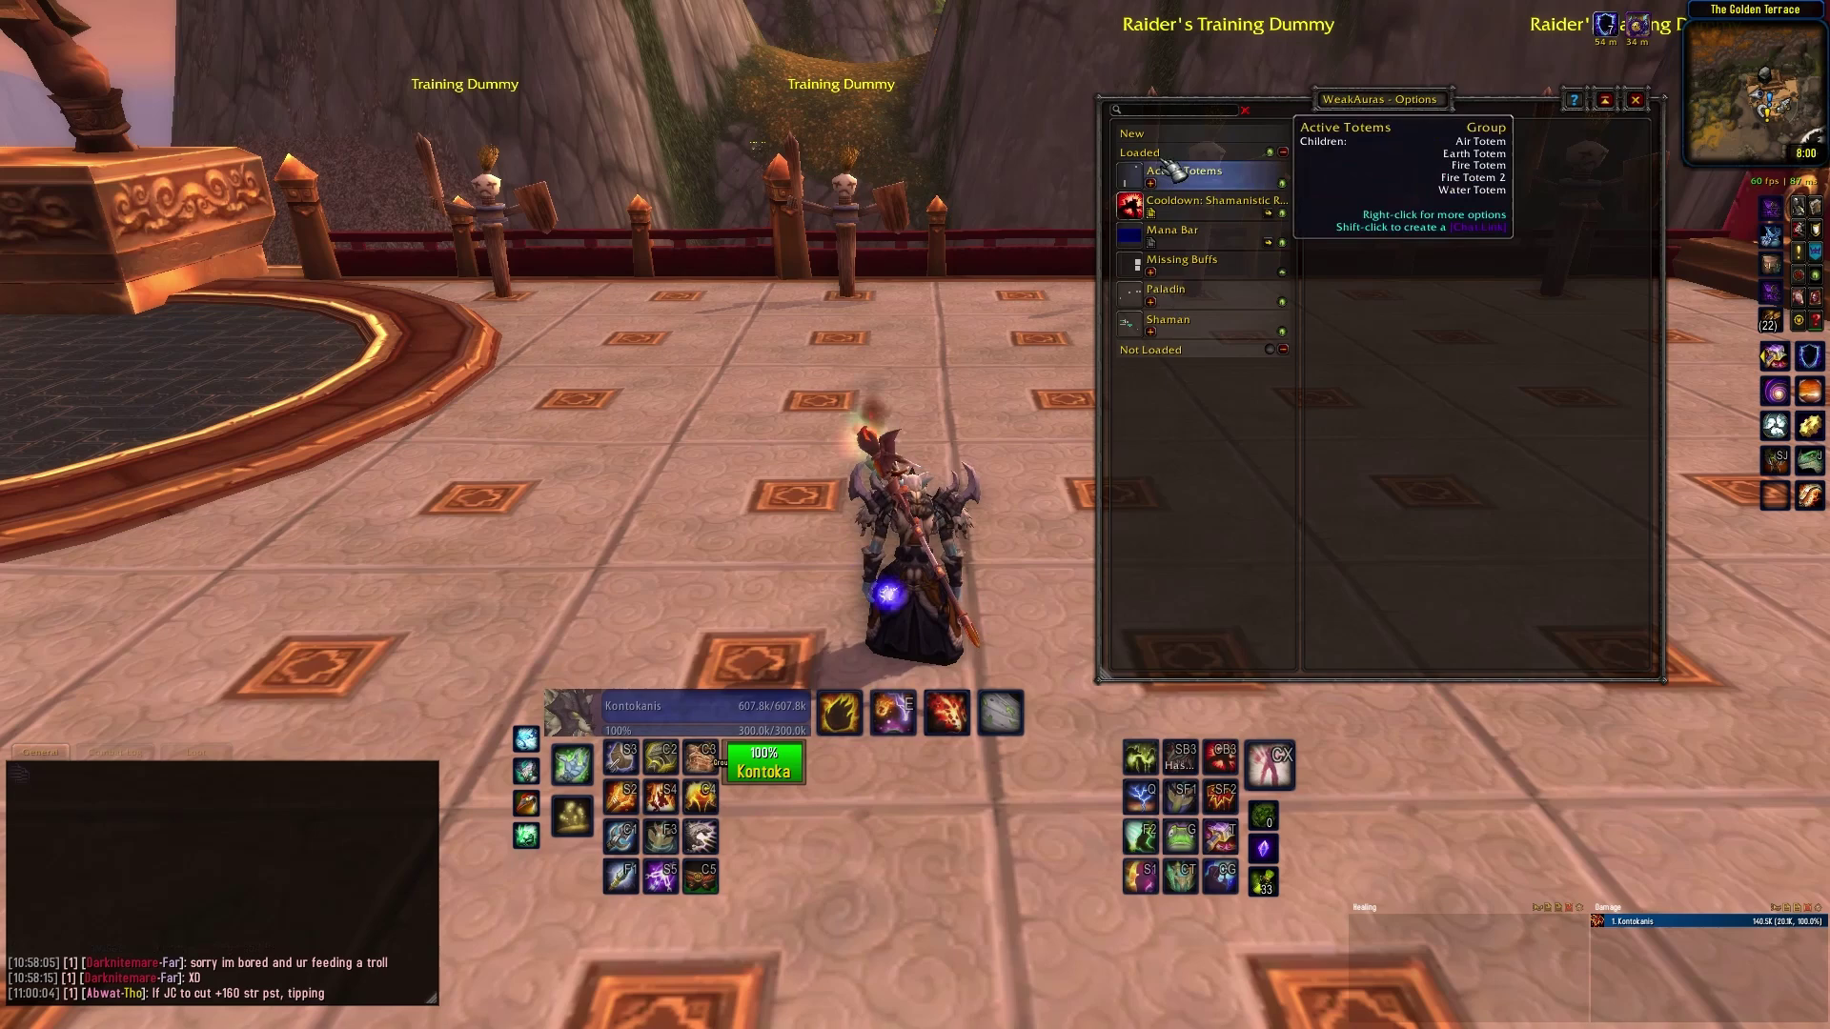
Create a 3D model aura named 'MODELS WTF', moved to the upper-left and enlarged
left_click(1134, 133)
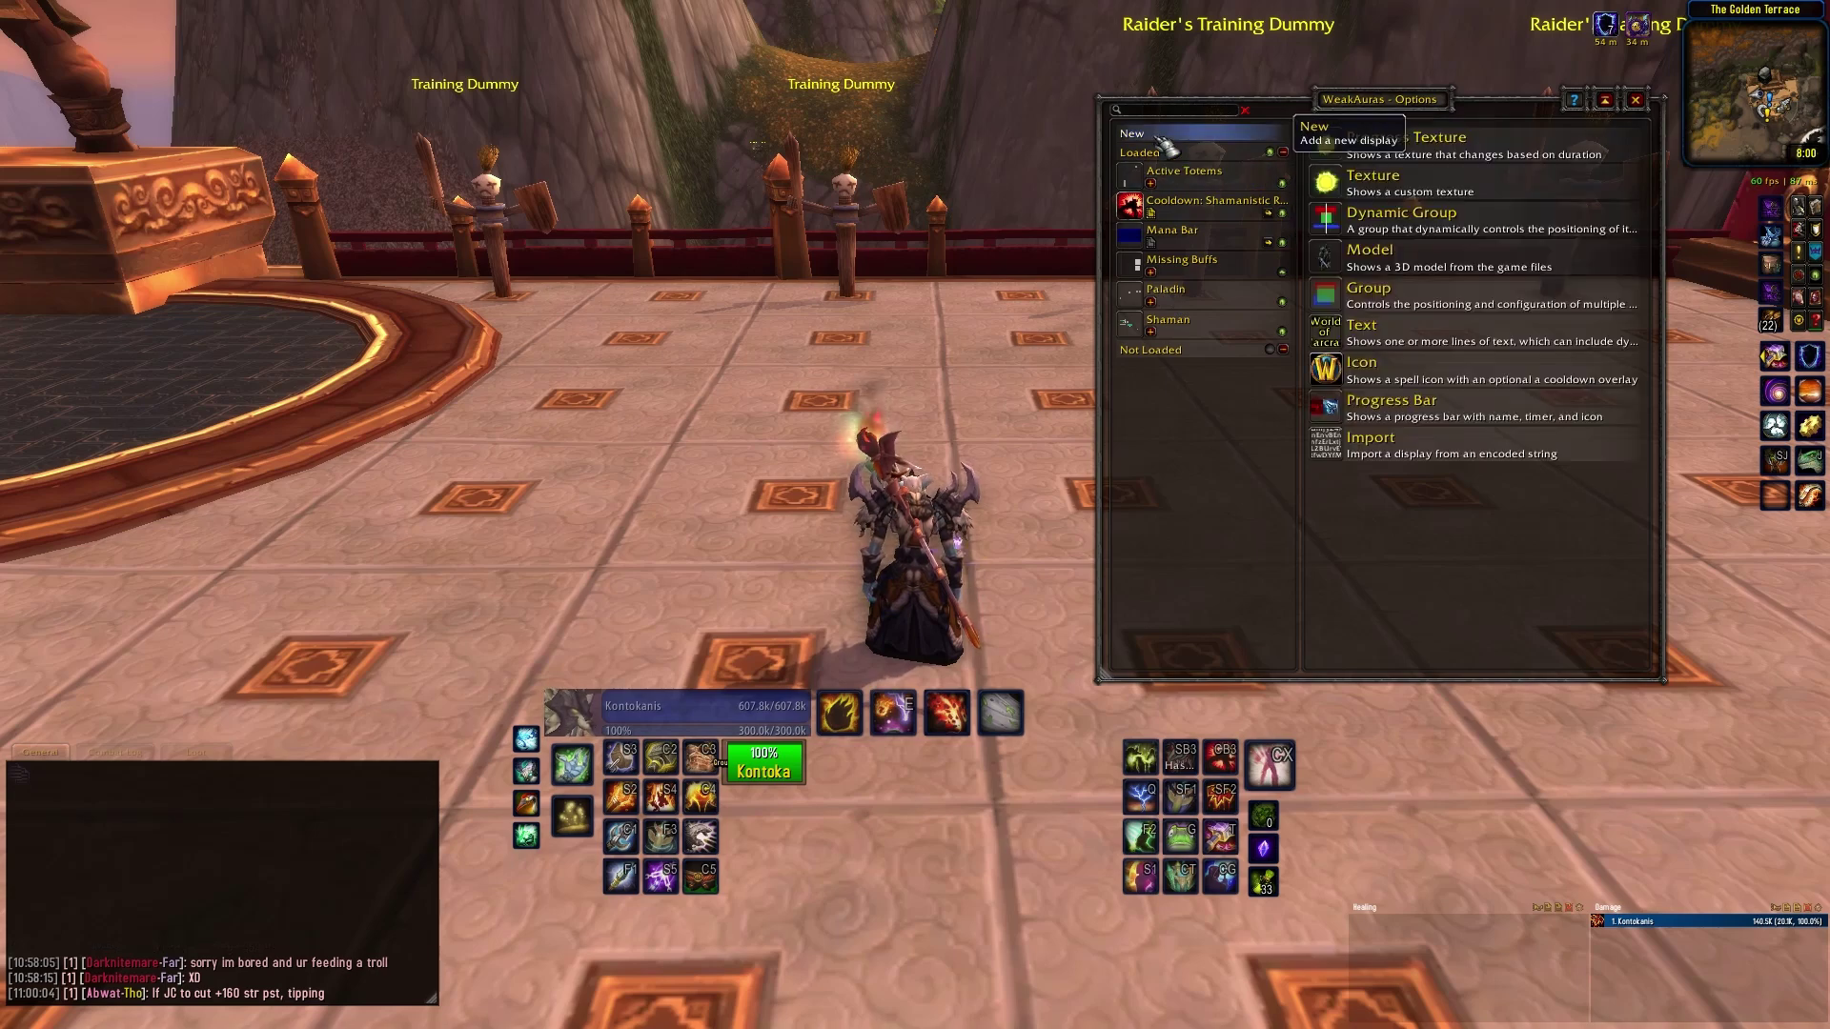
left_click(1438, 269)
left_click_drag(965, 546, 482, 350)
left_click_drag(542, 412, 678, 618)
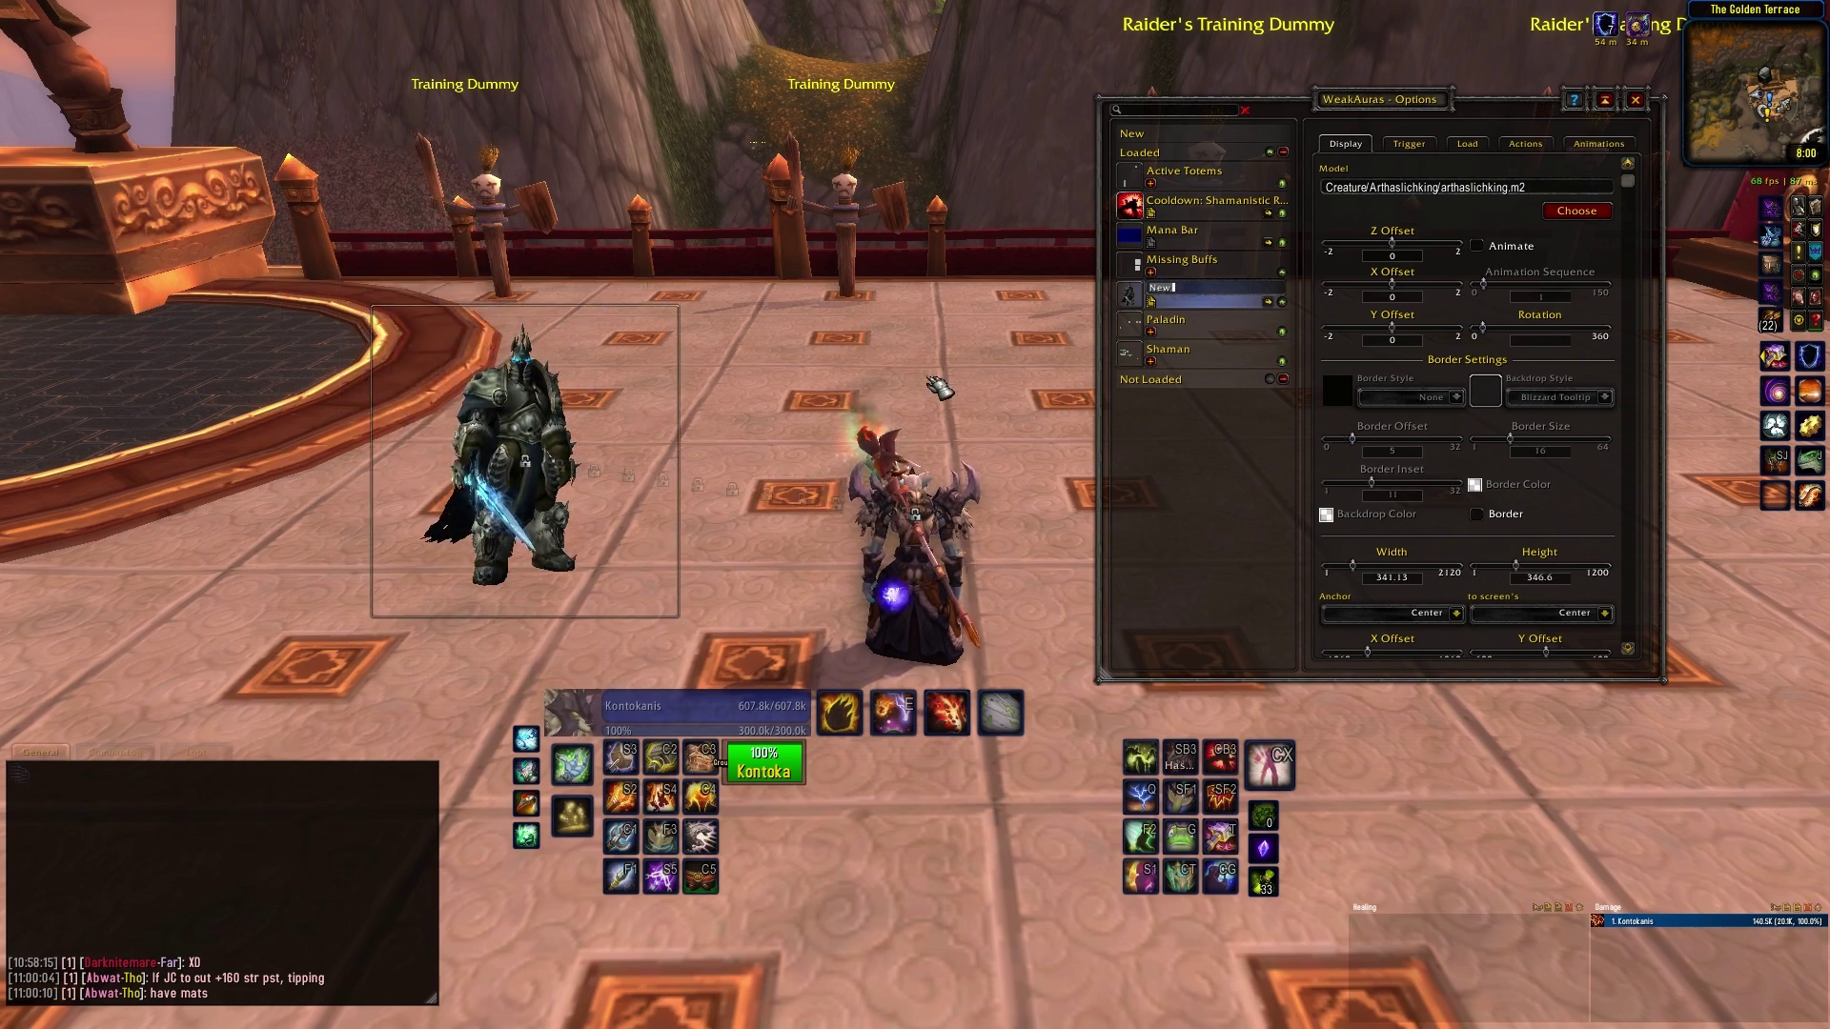
type("MODELS WTF")
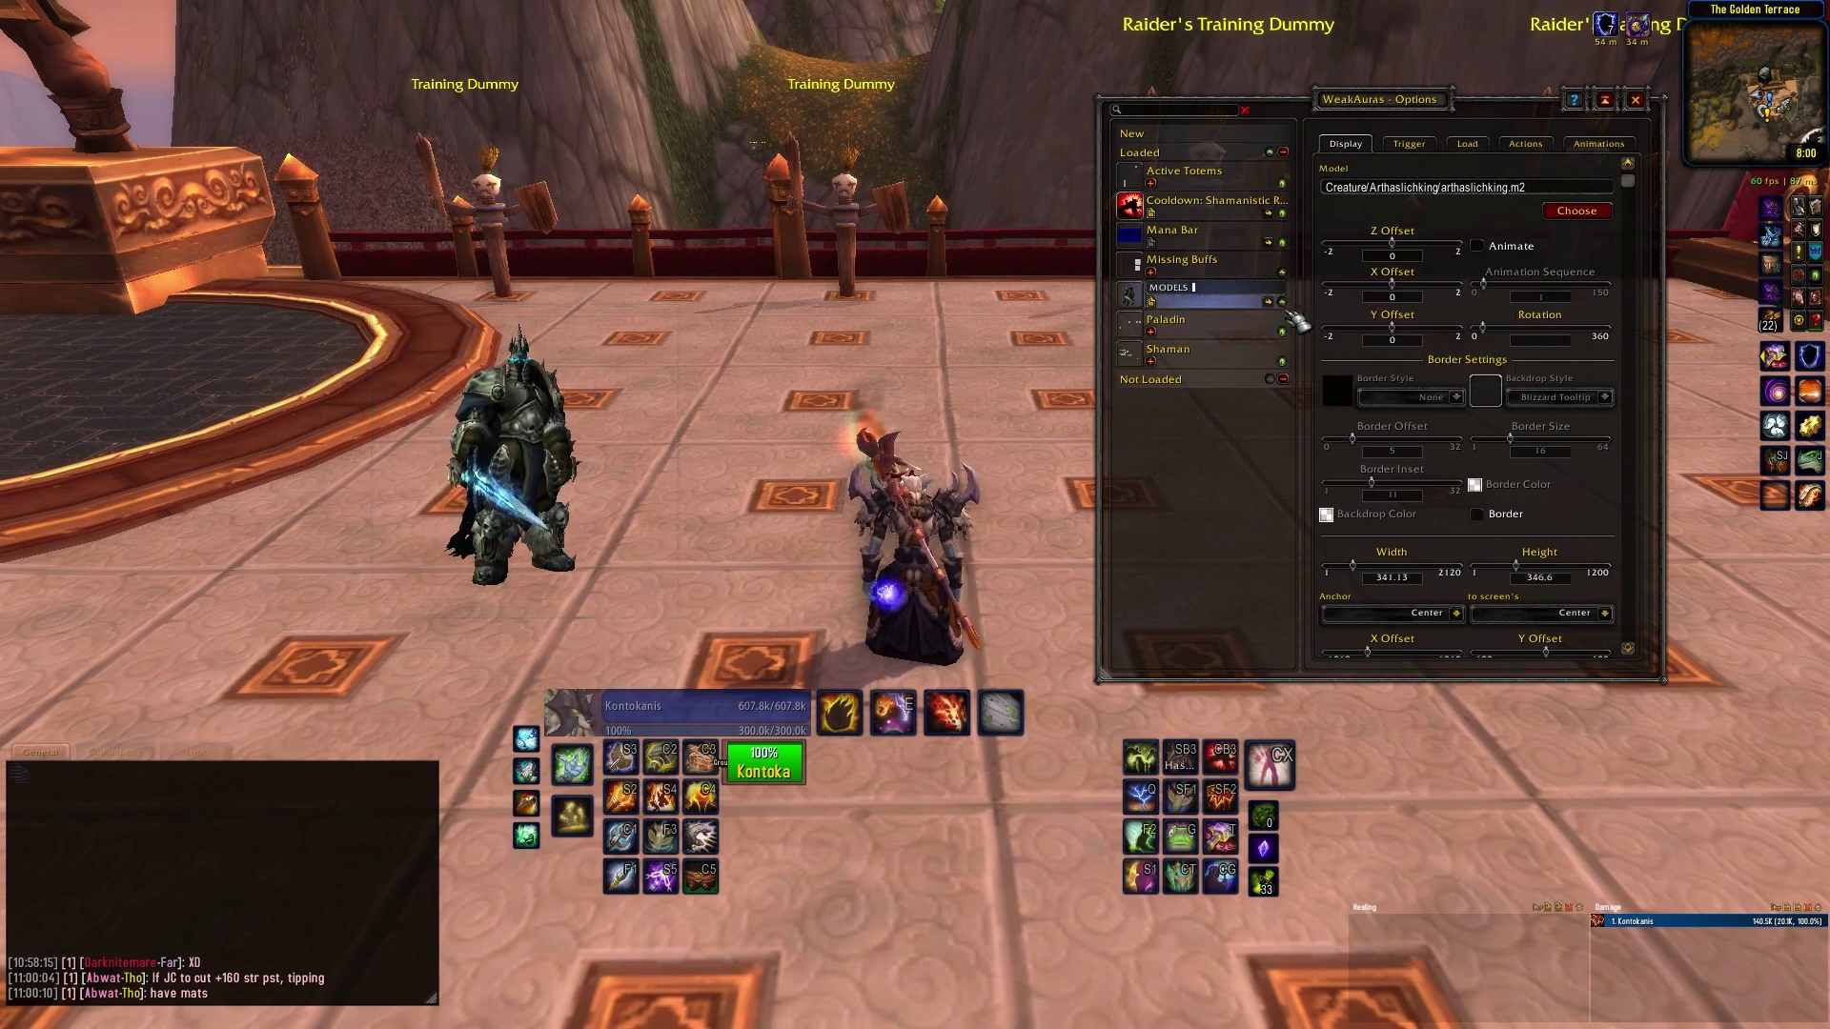
key("Return")
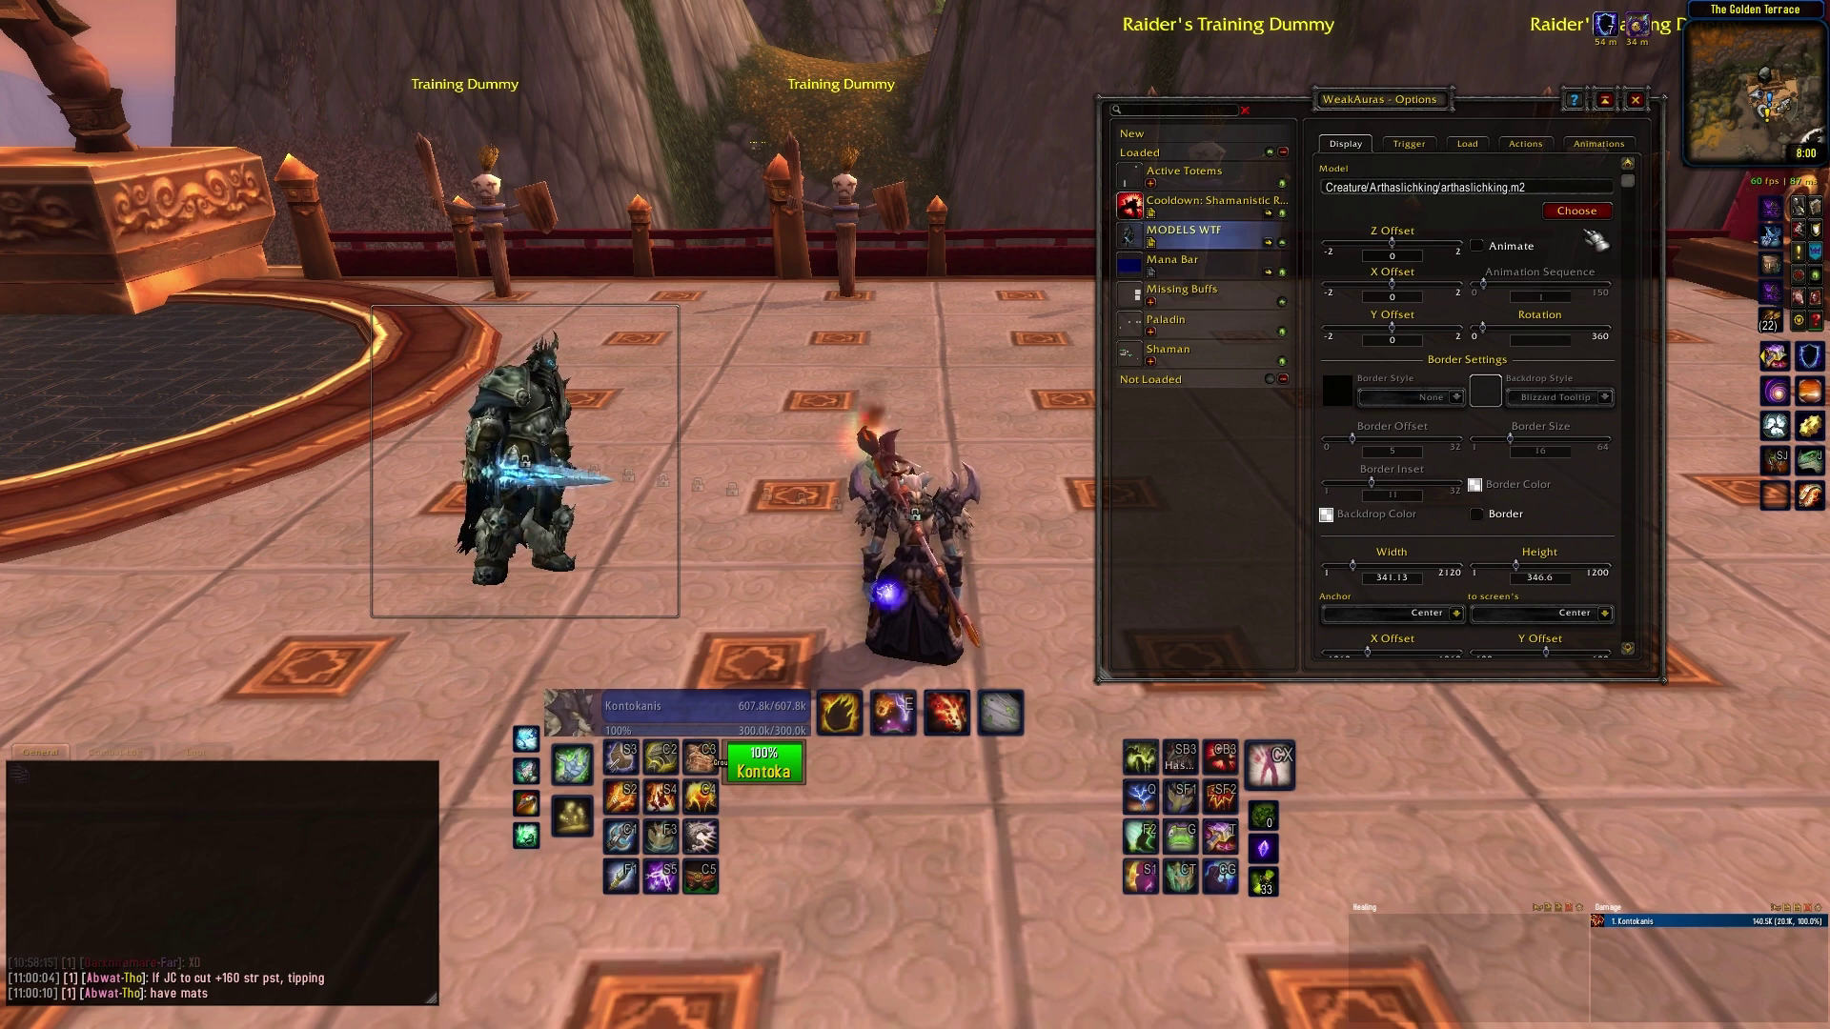
Browse the model list to Creature > Akama and preview Akama.m2
left_click(1563, 216)
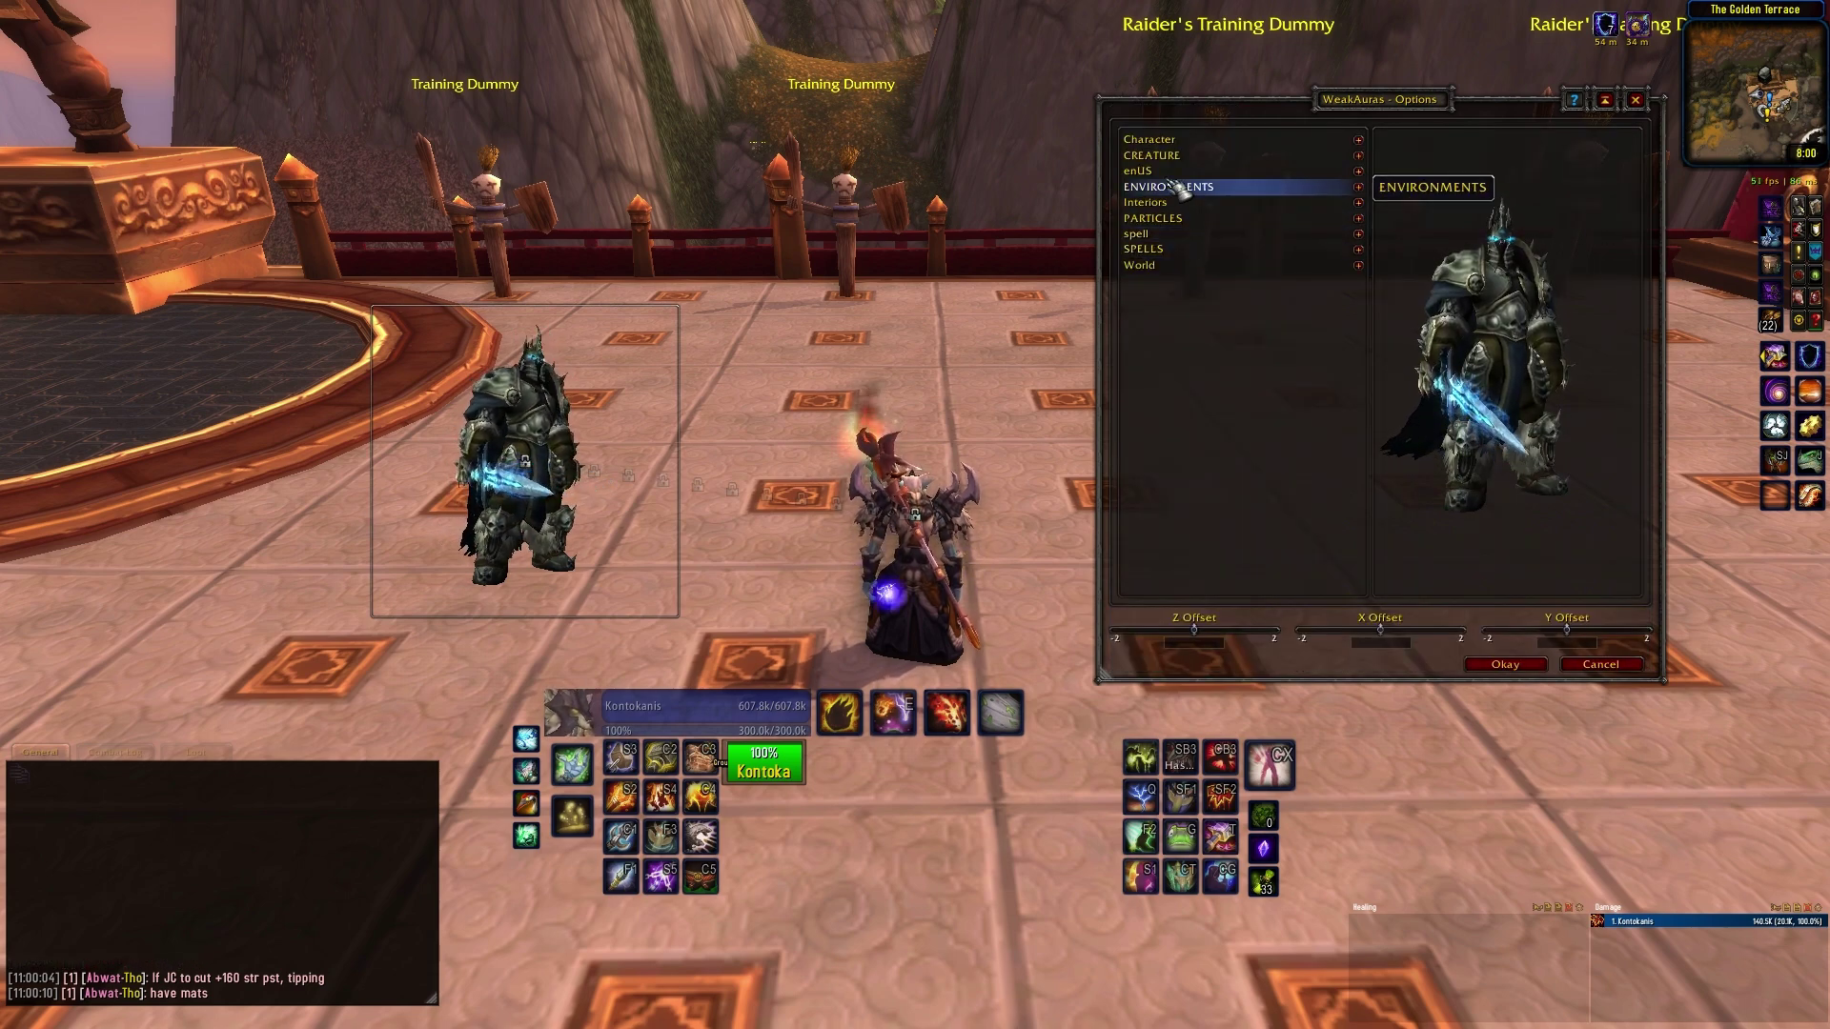
left_click(1358, 187)
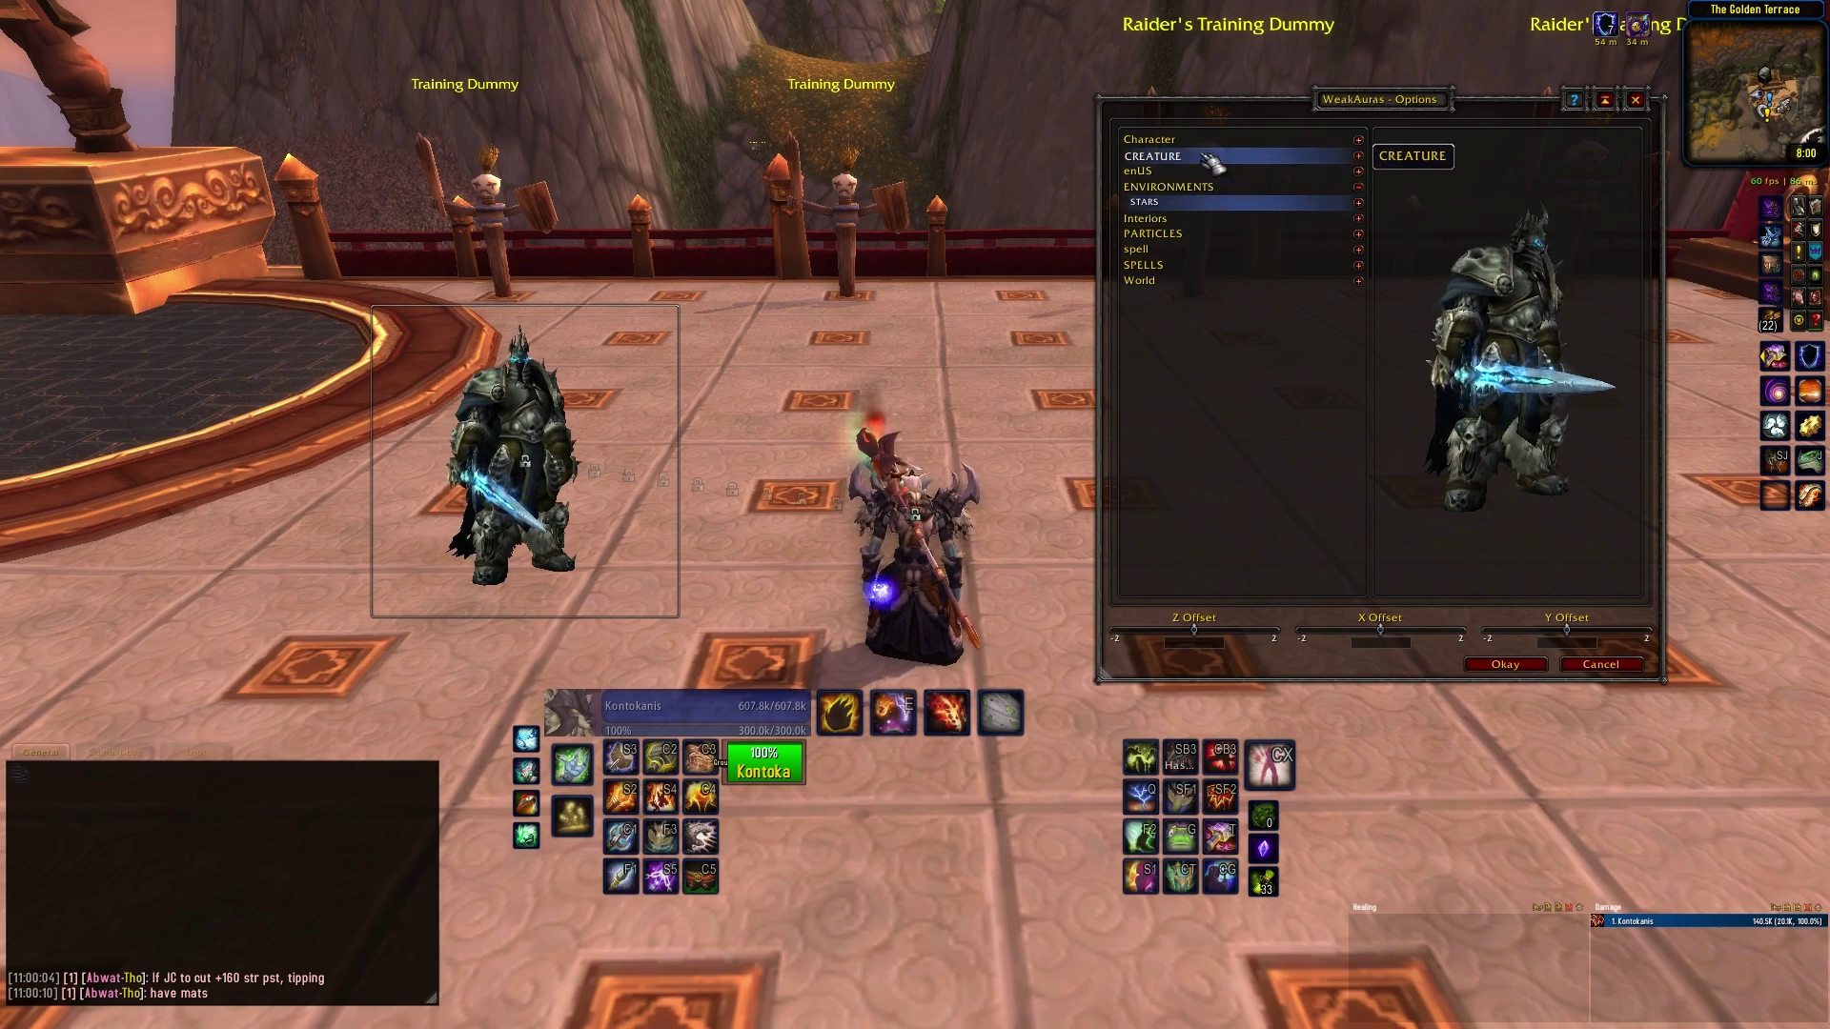
left_click(1359, 155)
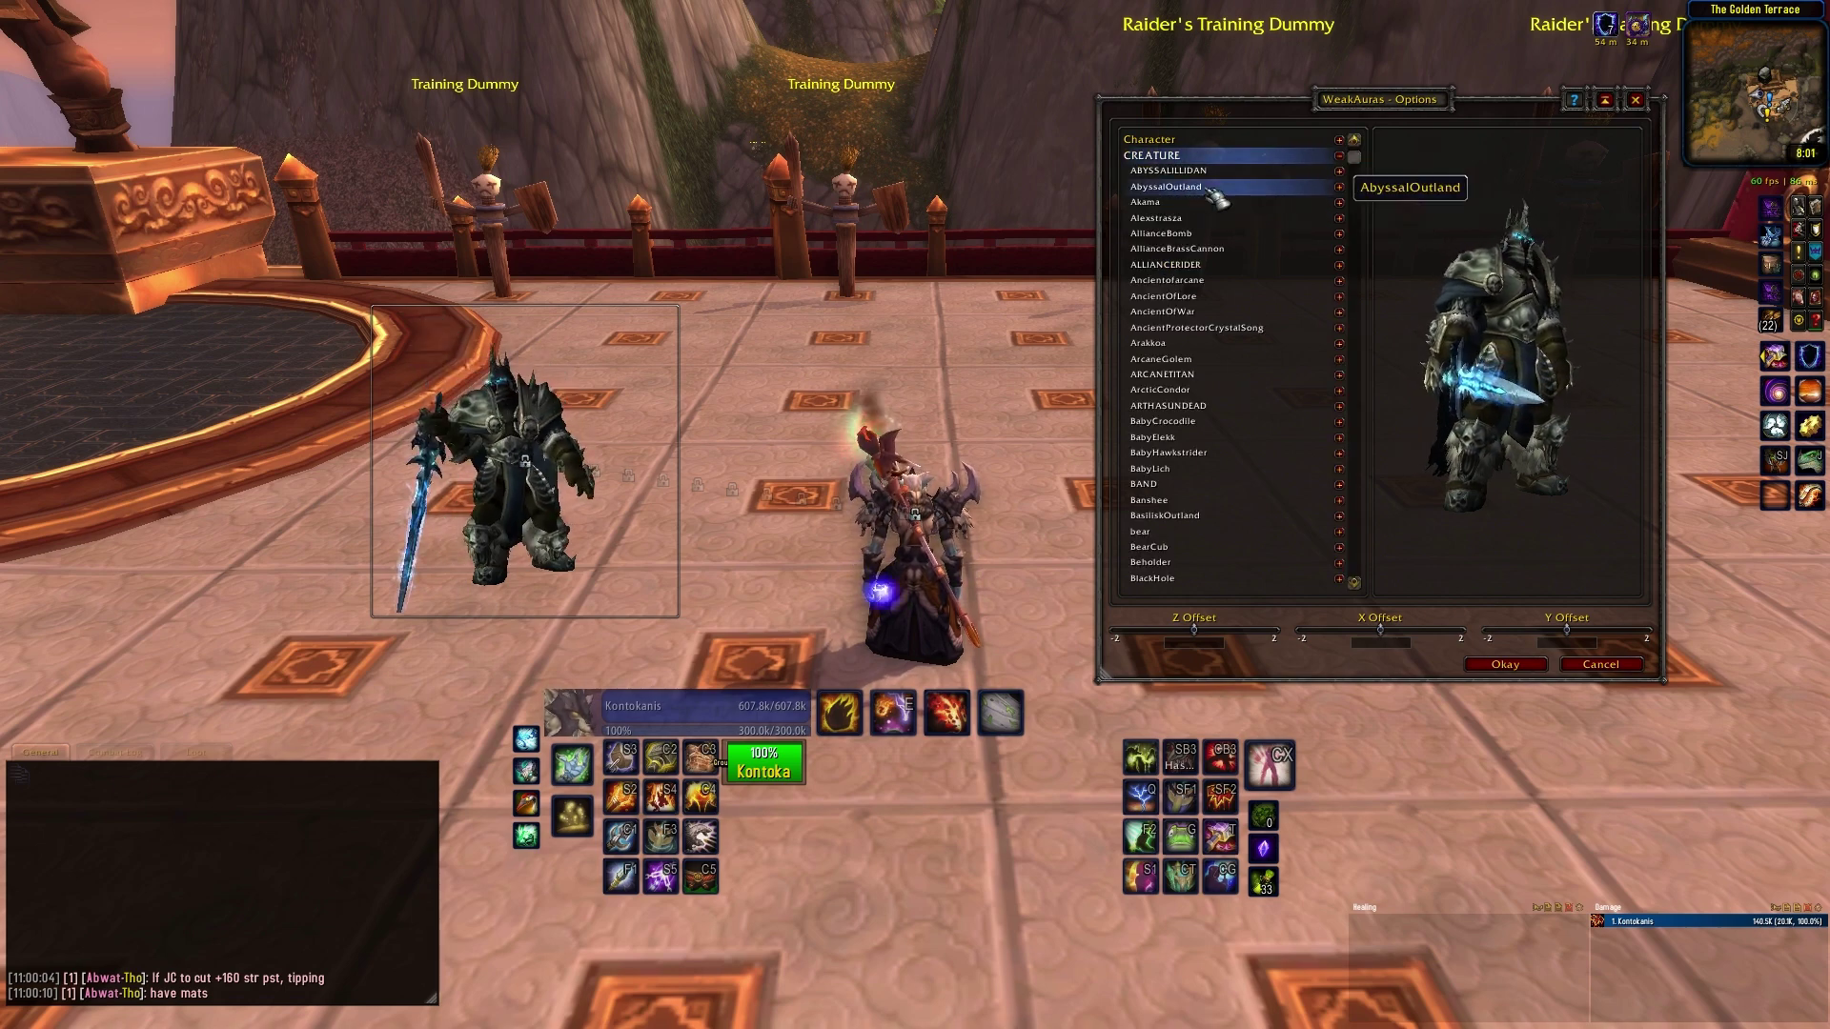
left_click(1339, 202)
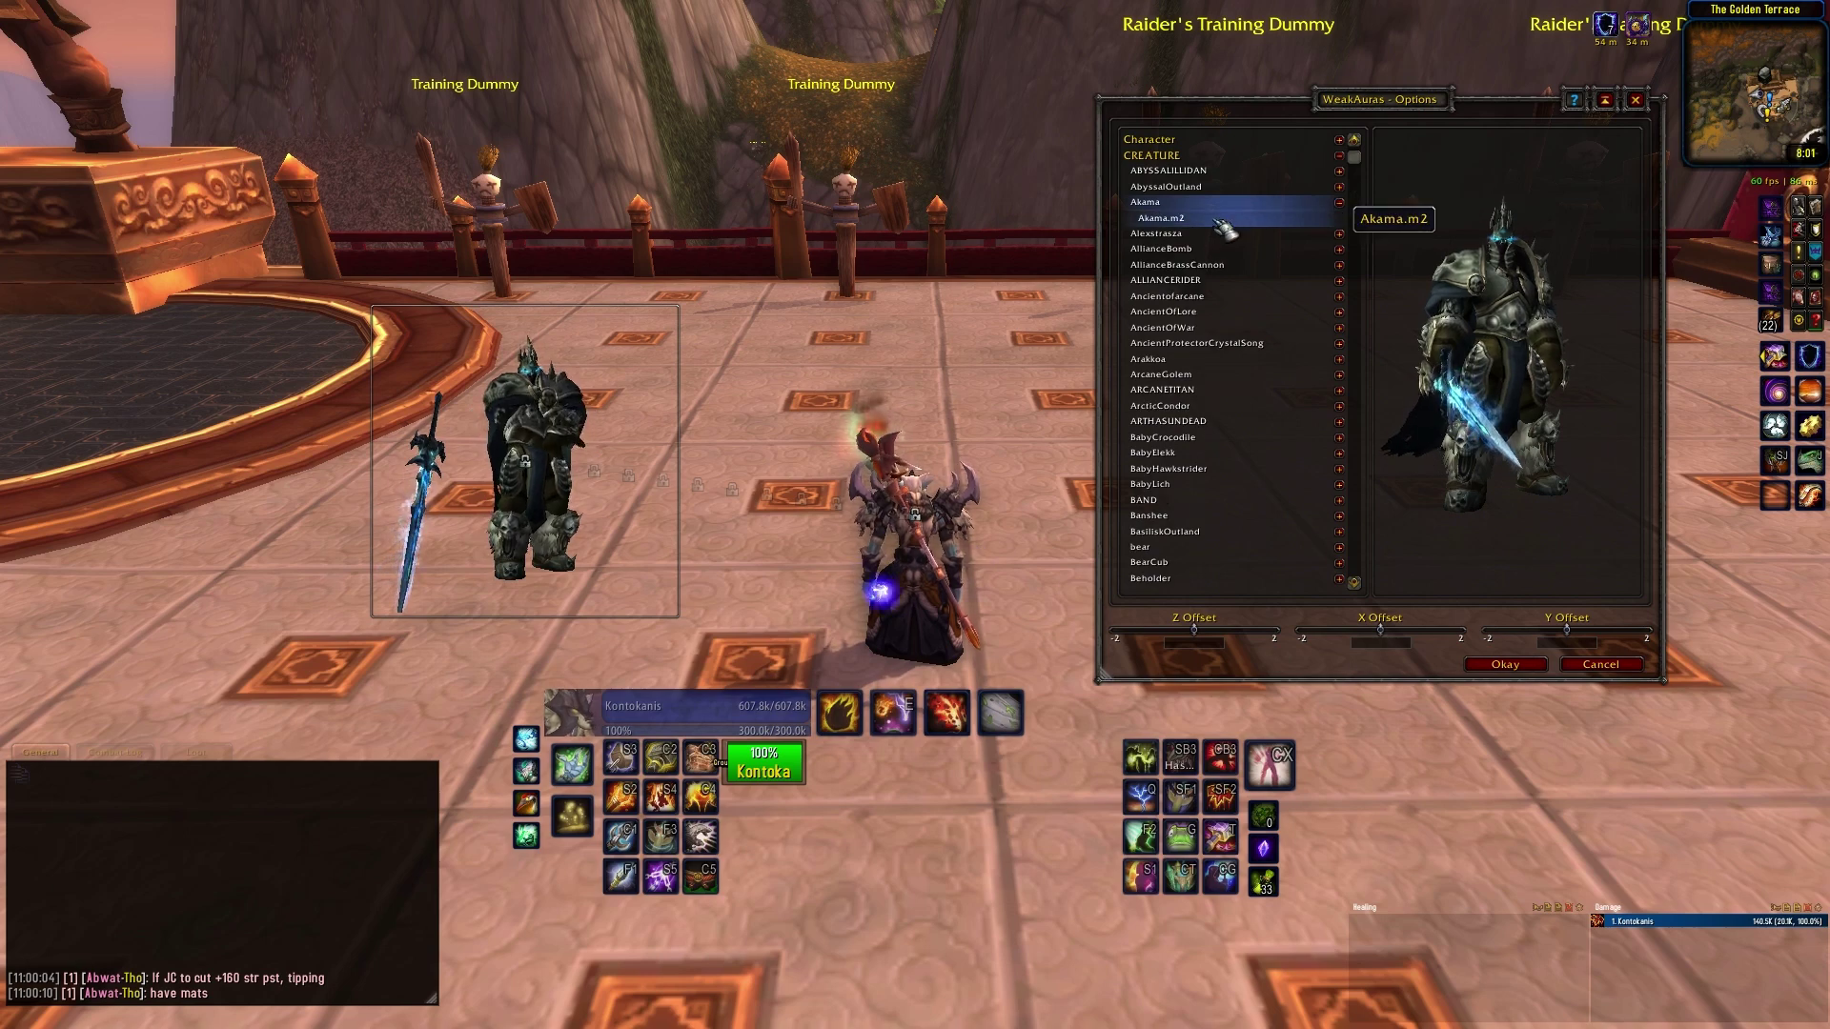
left_click(1243, 223)
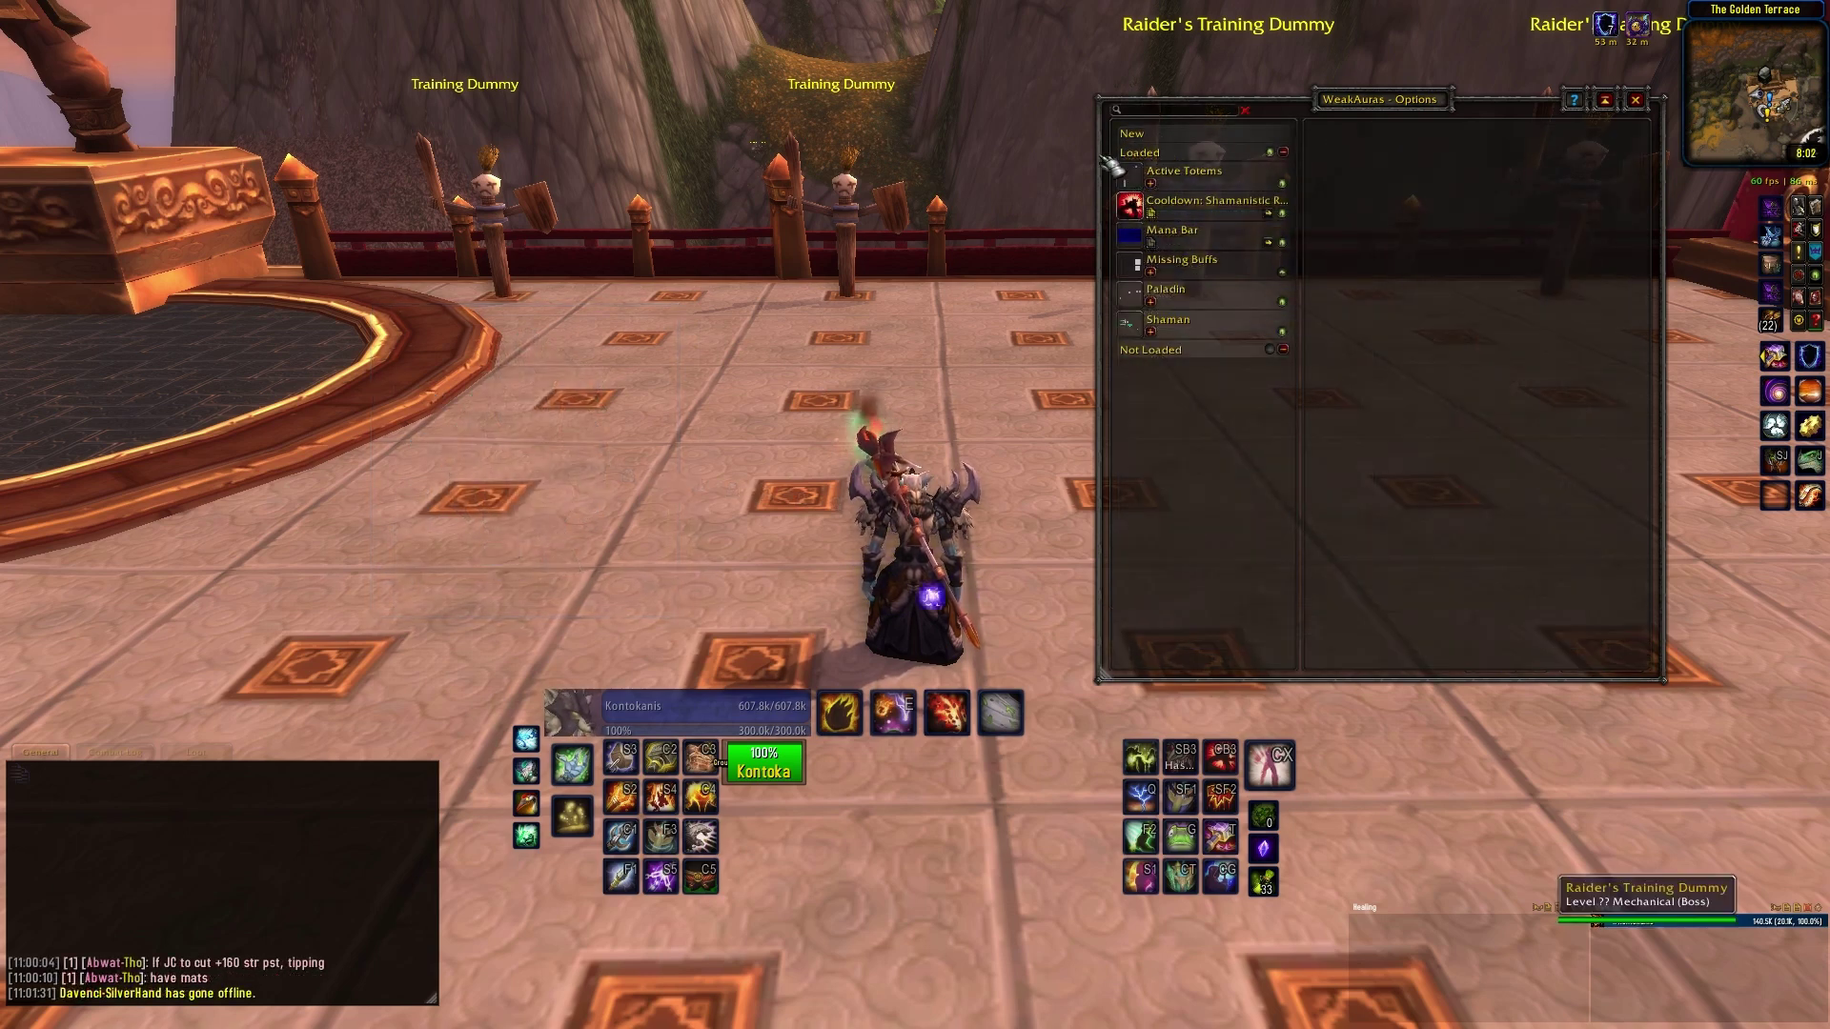
Create a new group display named 'Tutorial Group'
left_click(1151, 135)
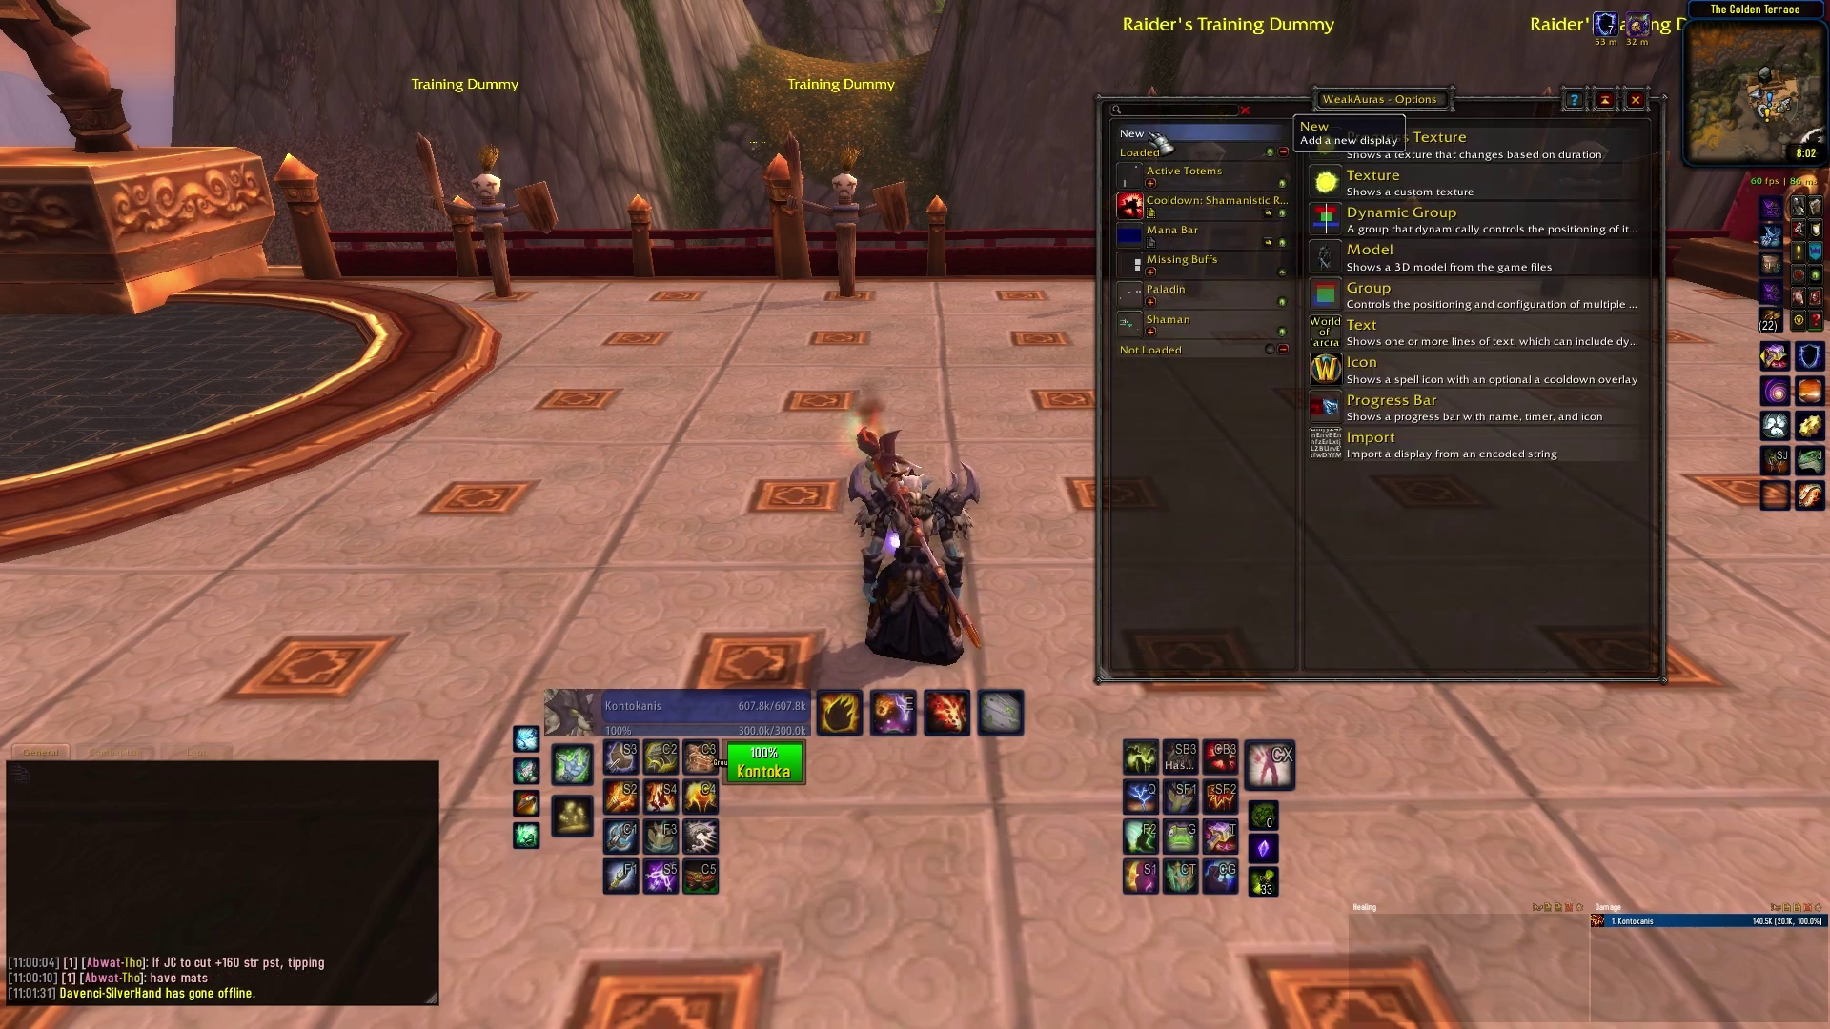
left_click(1473, 304)
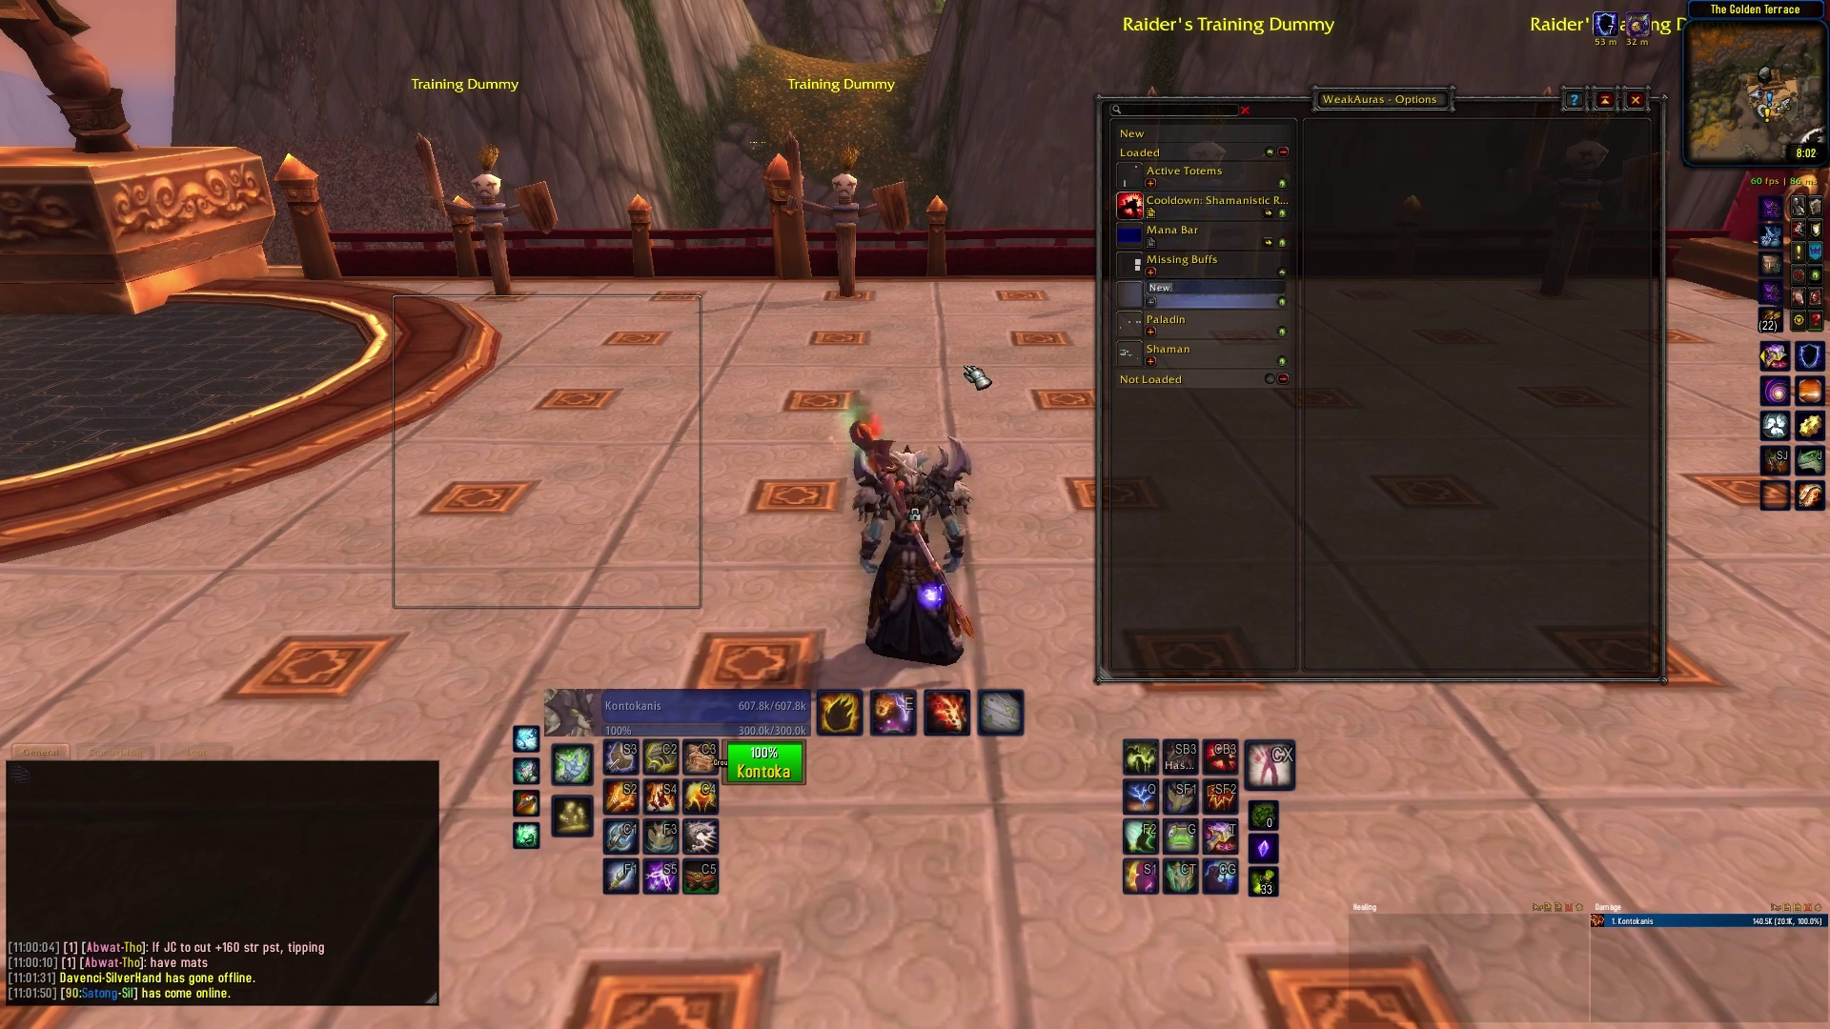
type("ial Group")
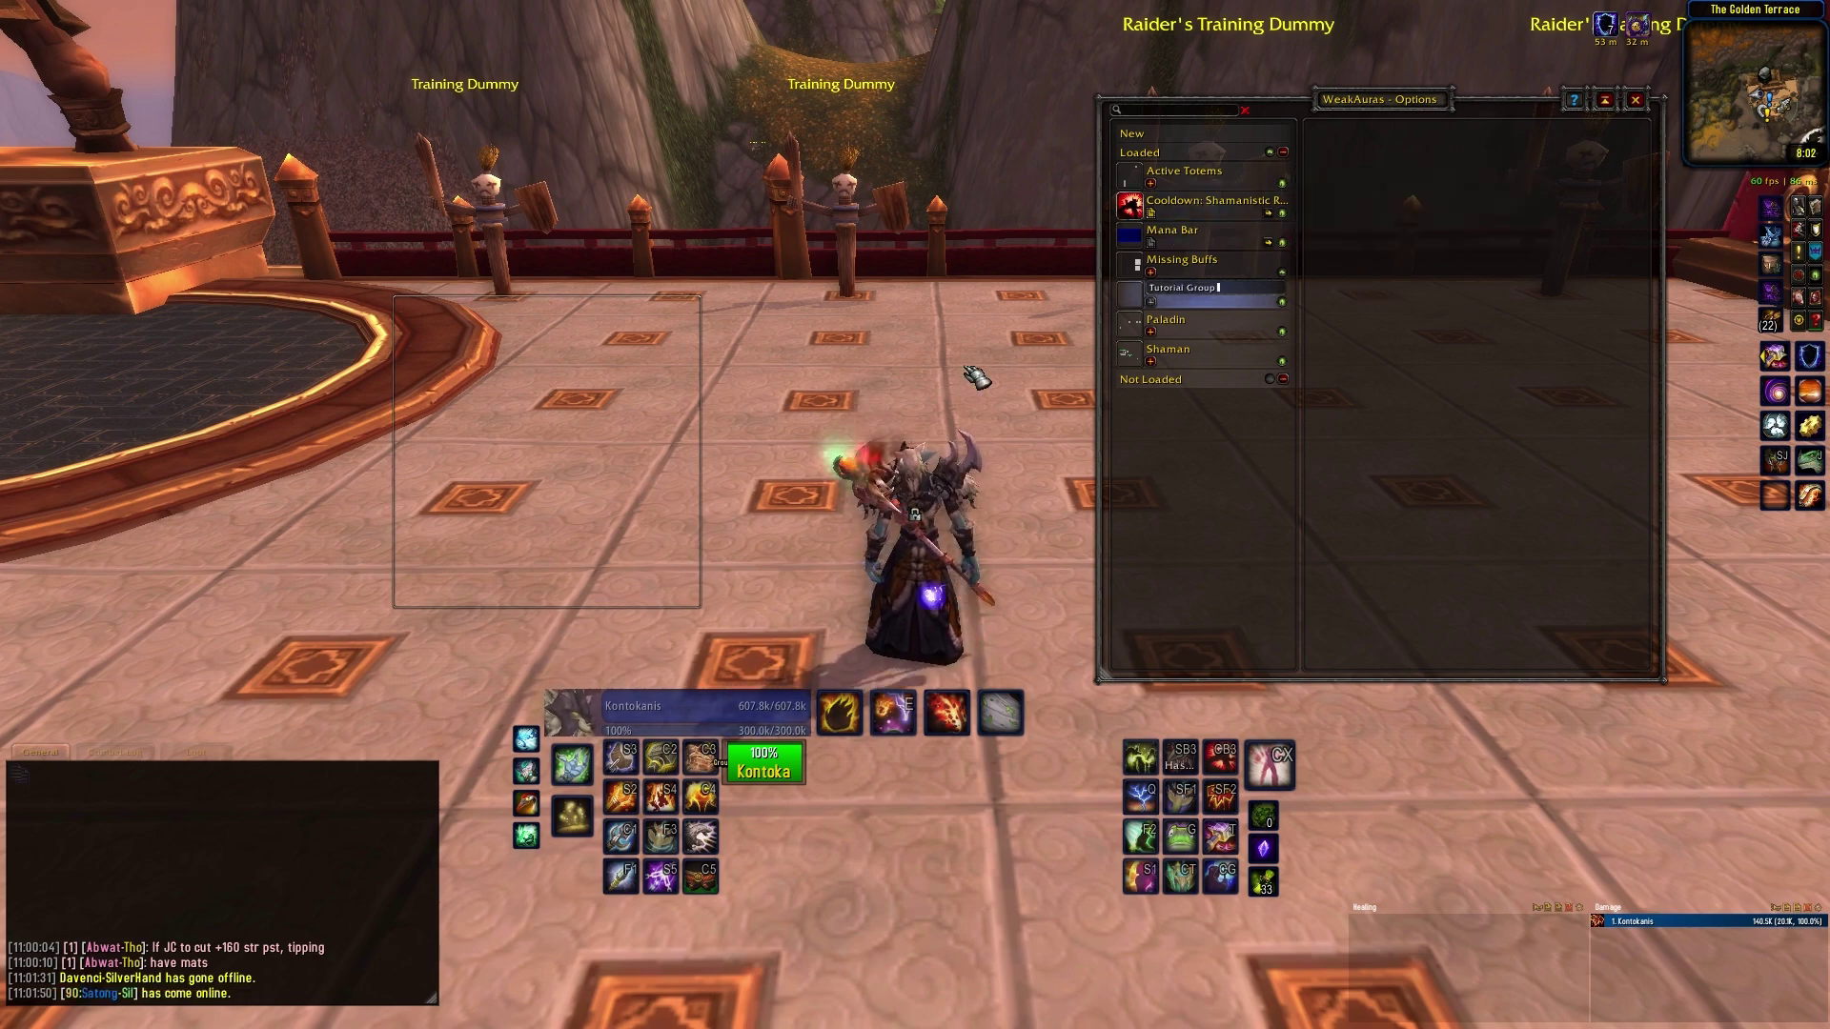
key("Return")
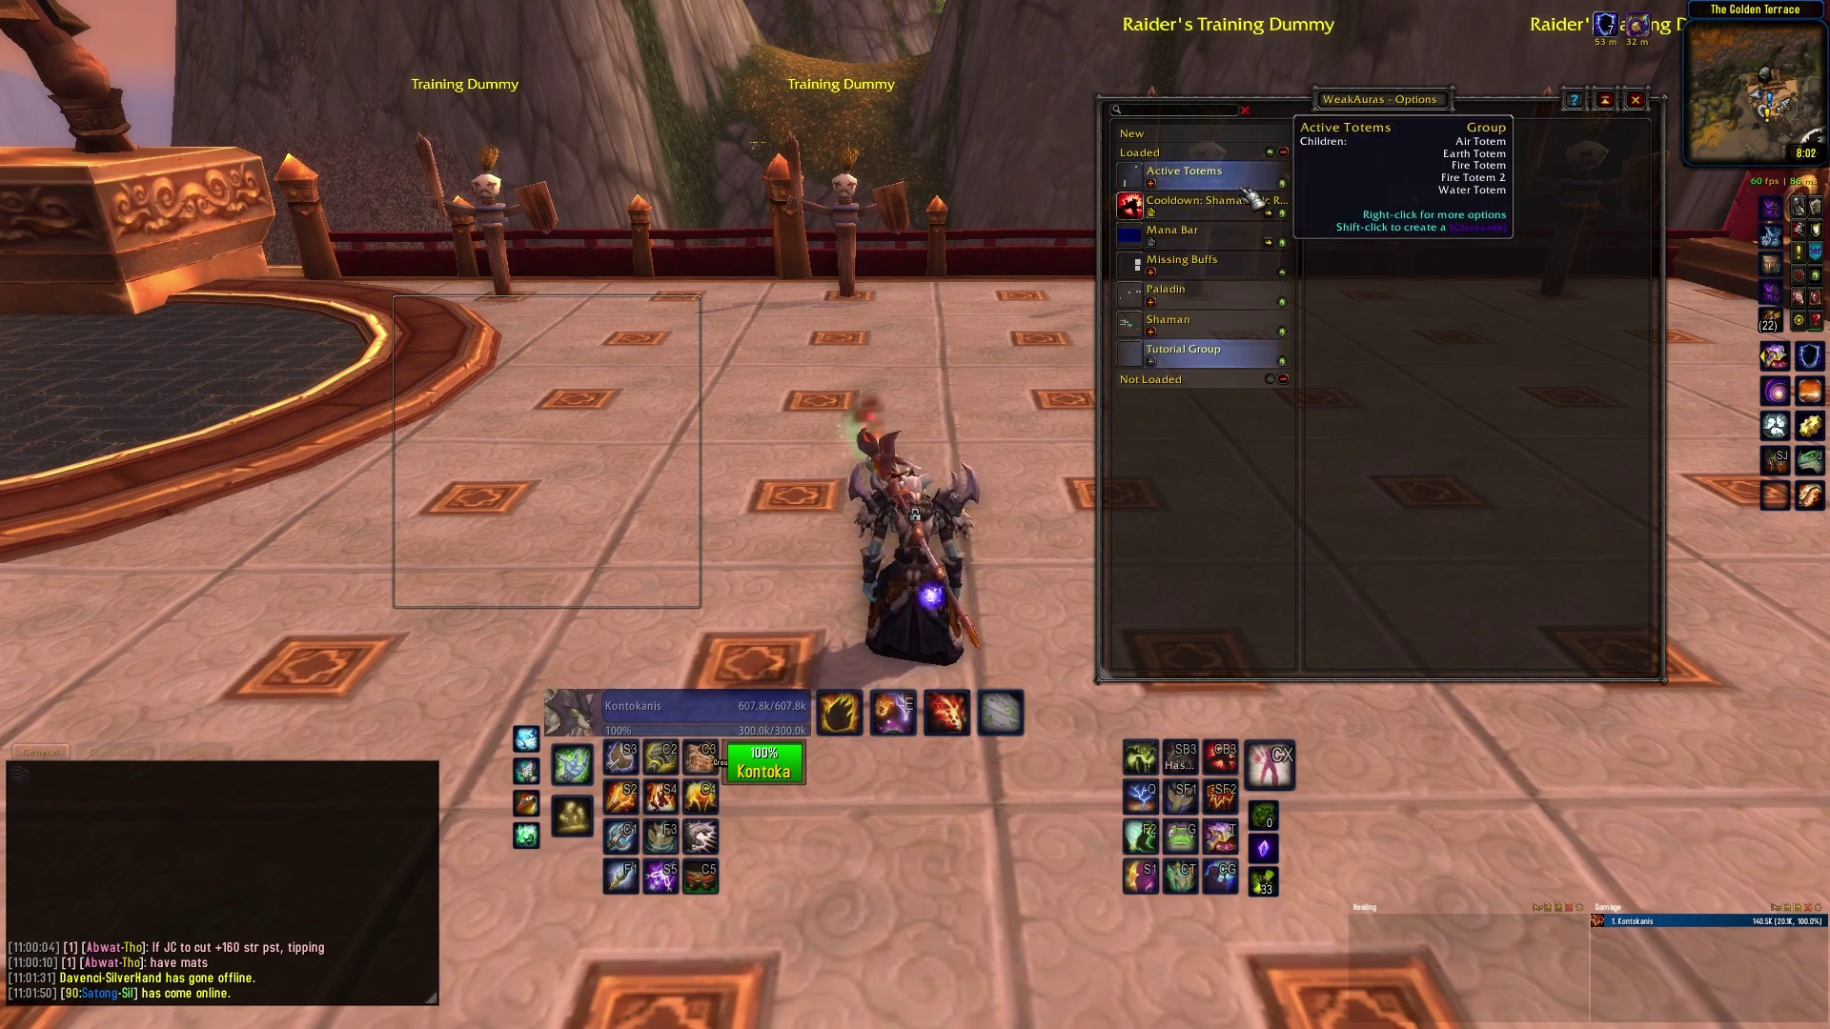
Move the Shamanistic Rage cooldown and the Mana Bar into Tutorial Group
left_click(1172, 183)
left_click(1152, 183)
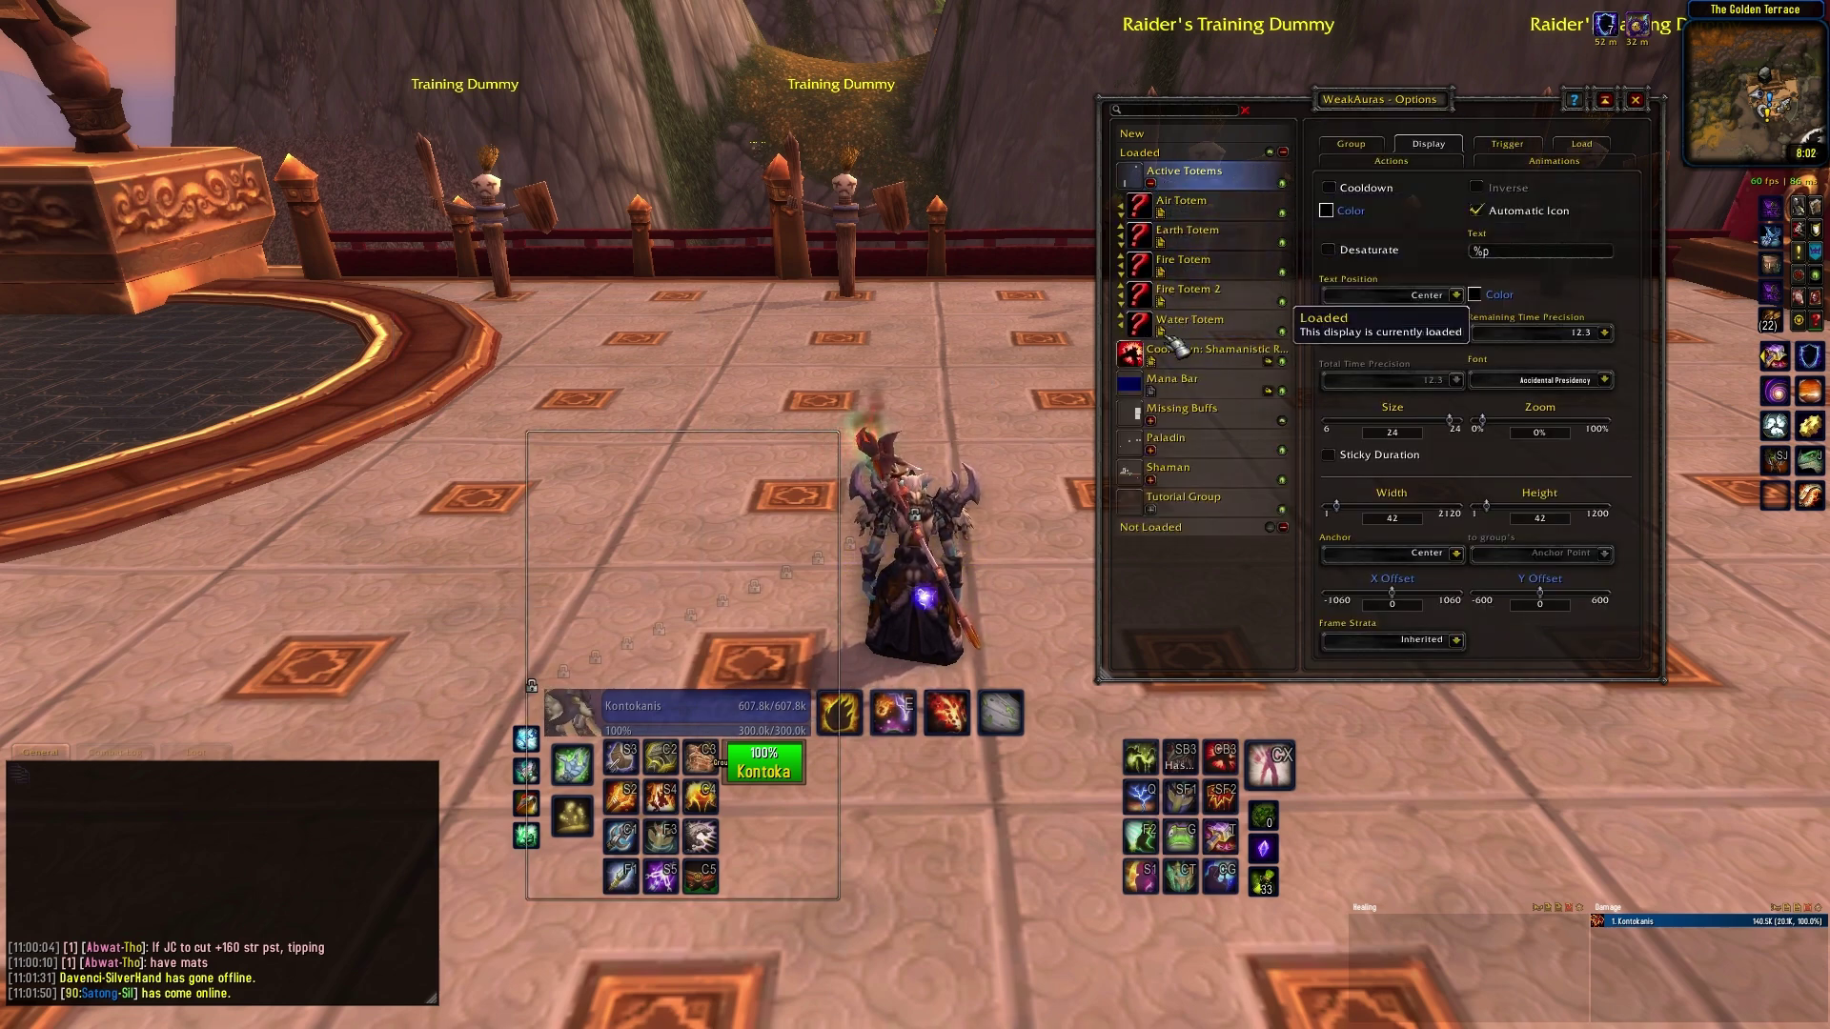
left_click(1152, 184)
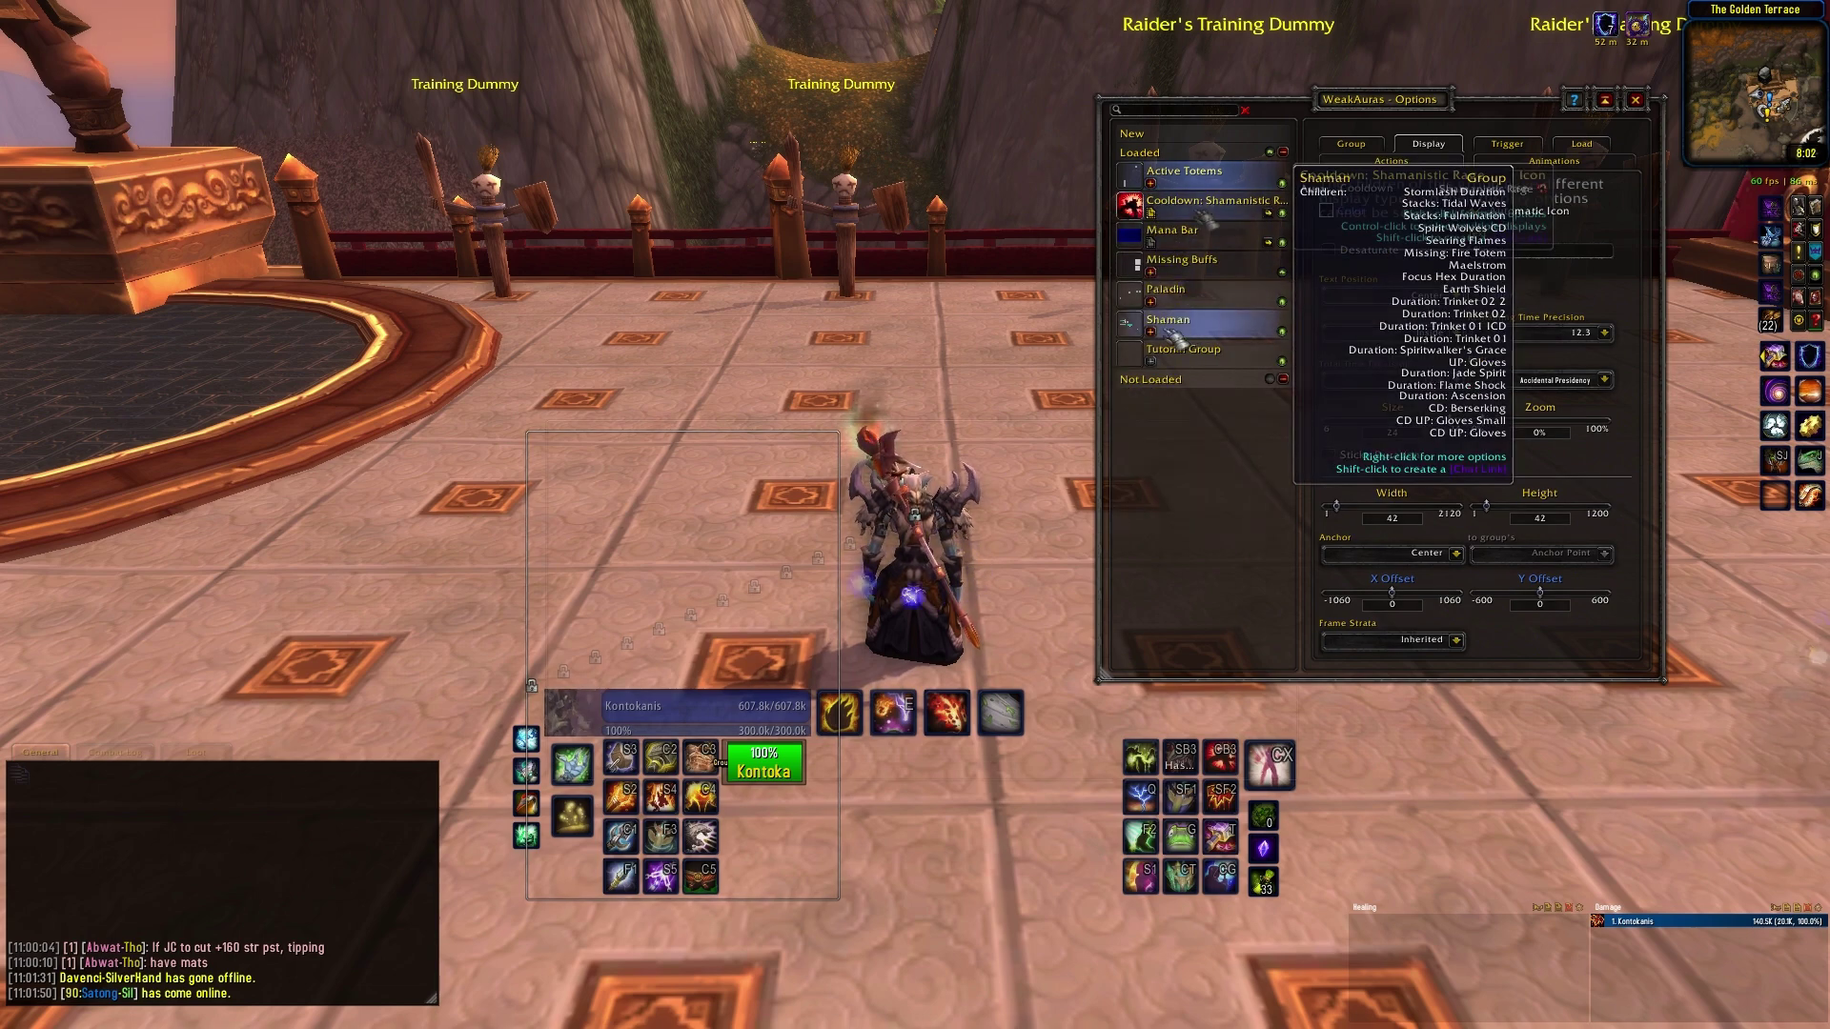
left_click(1229, 206)
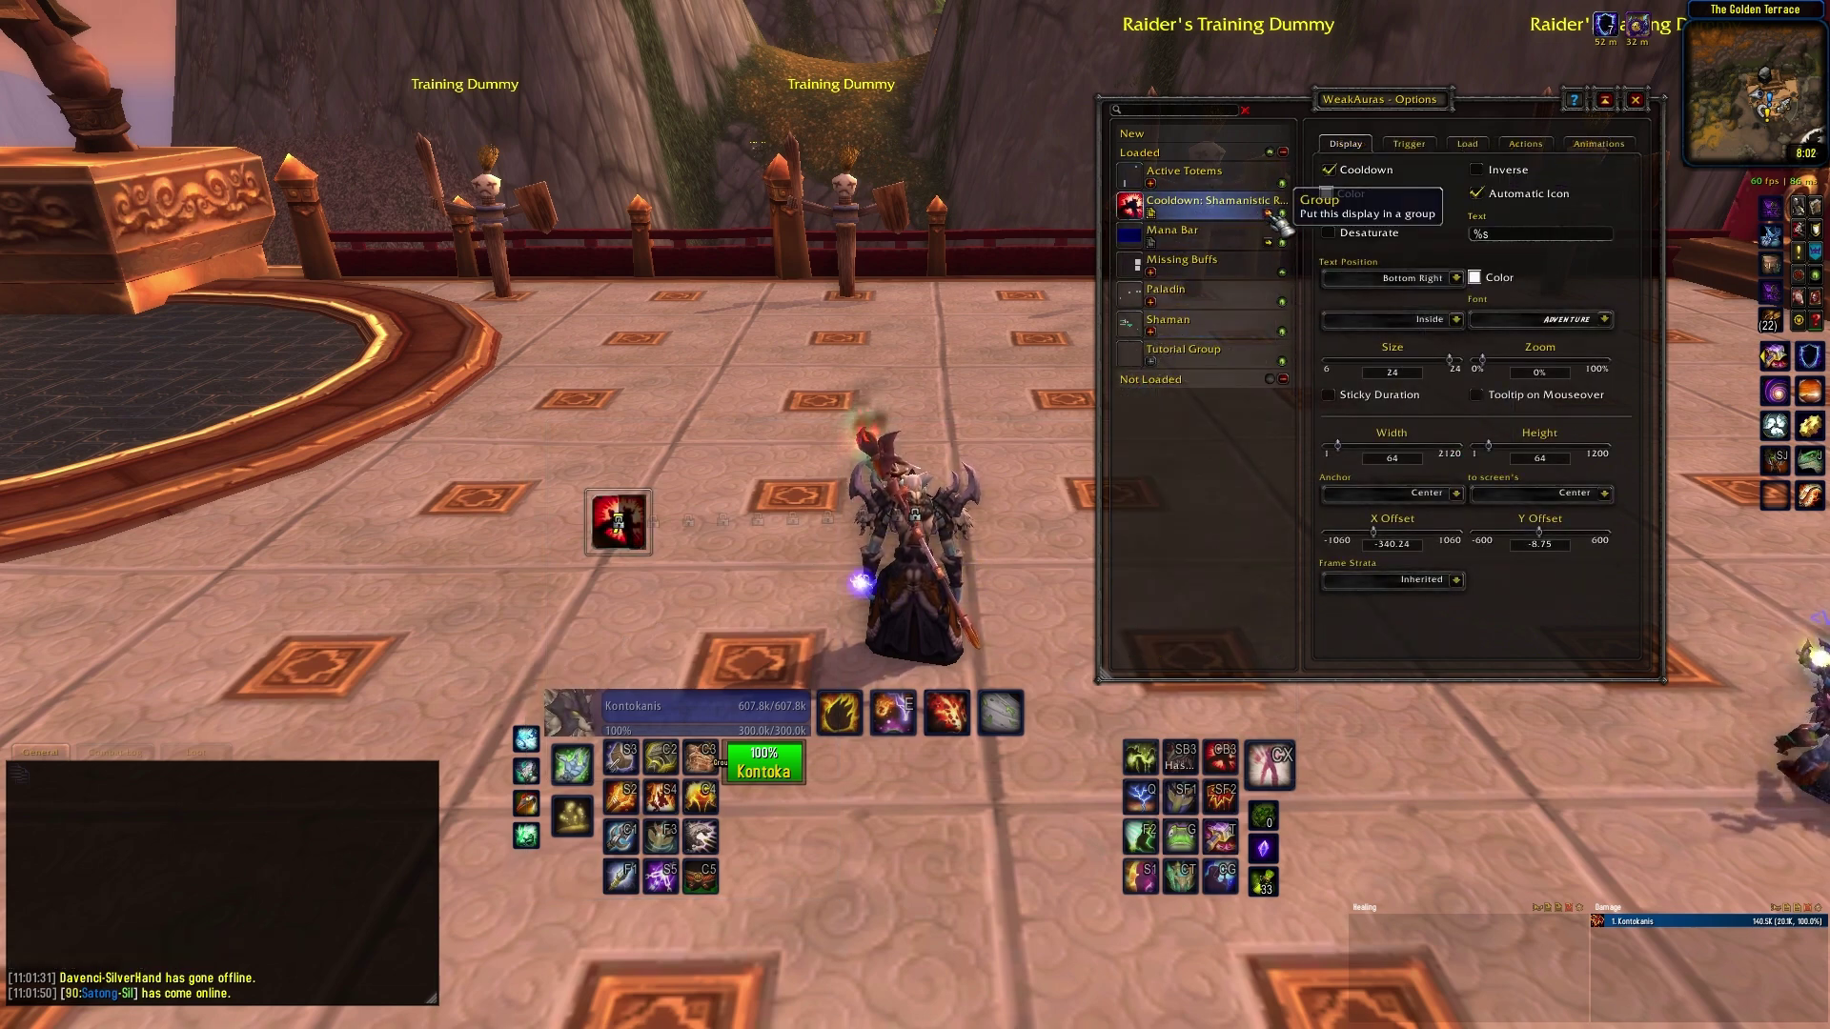
left_click(1274, 215)
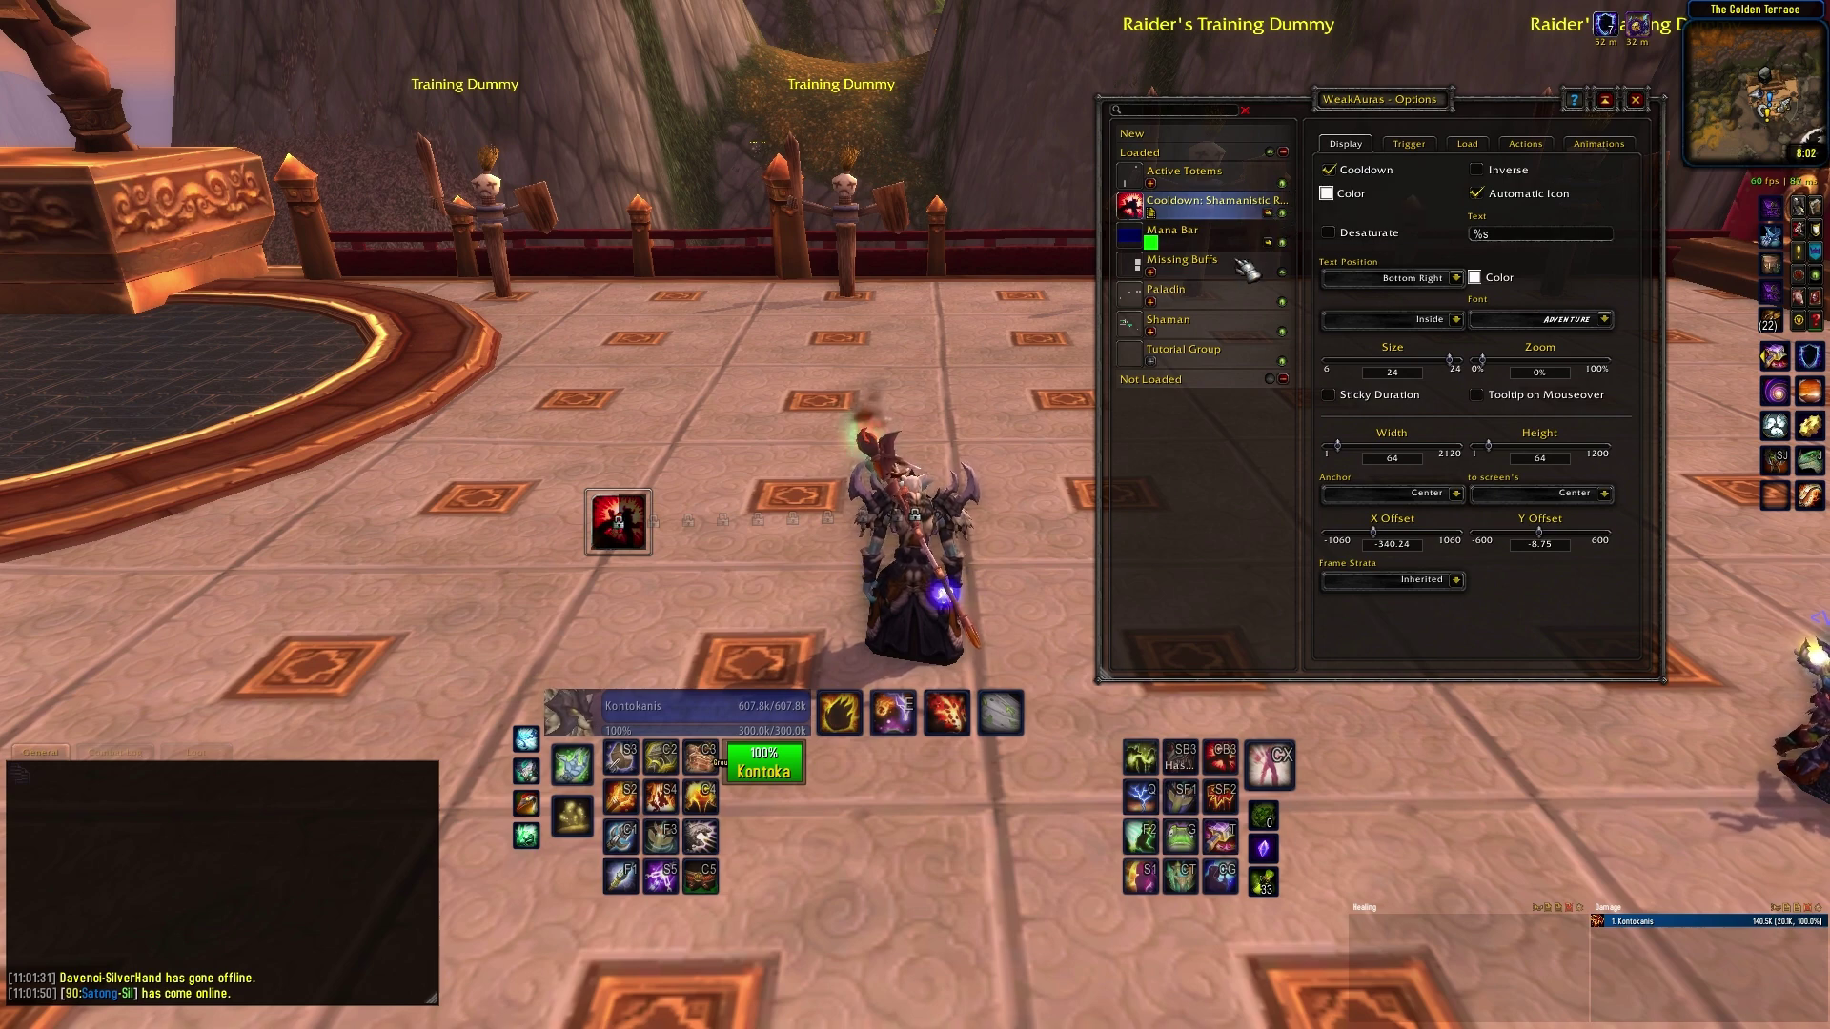
left_click(1206, 358)
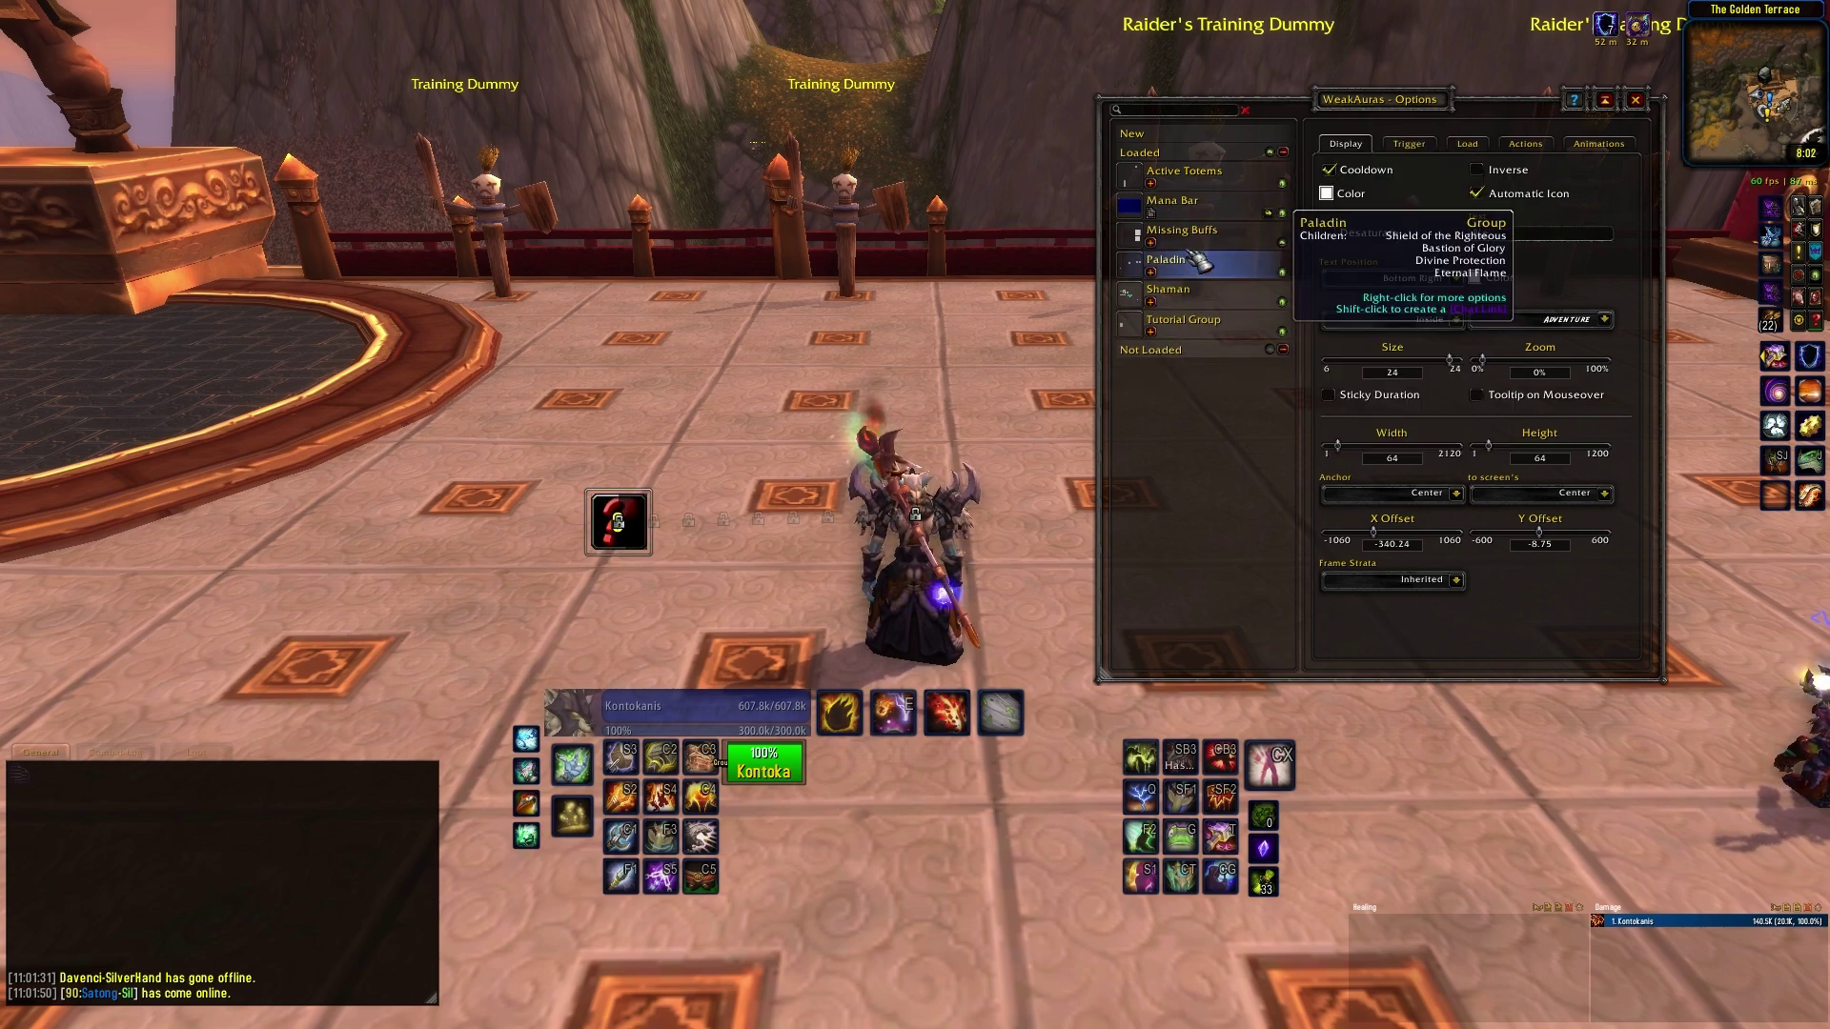
left_click(1248, 208)
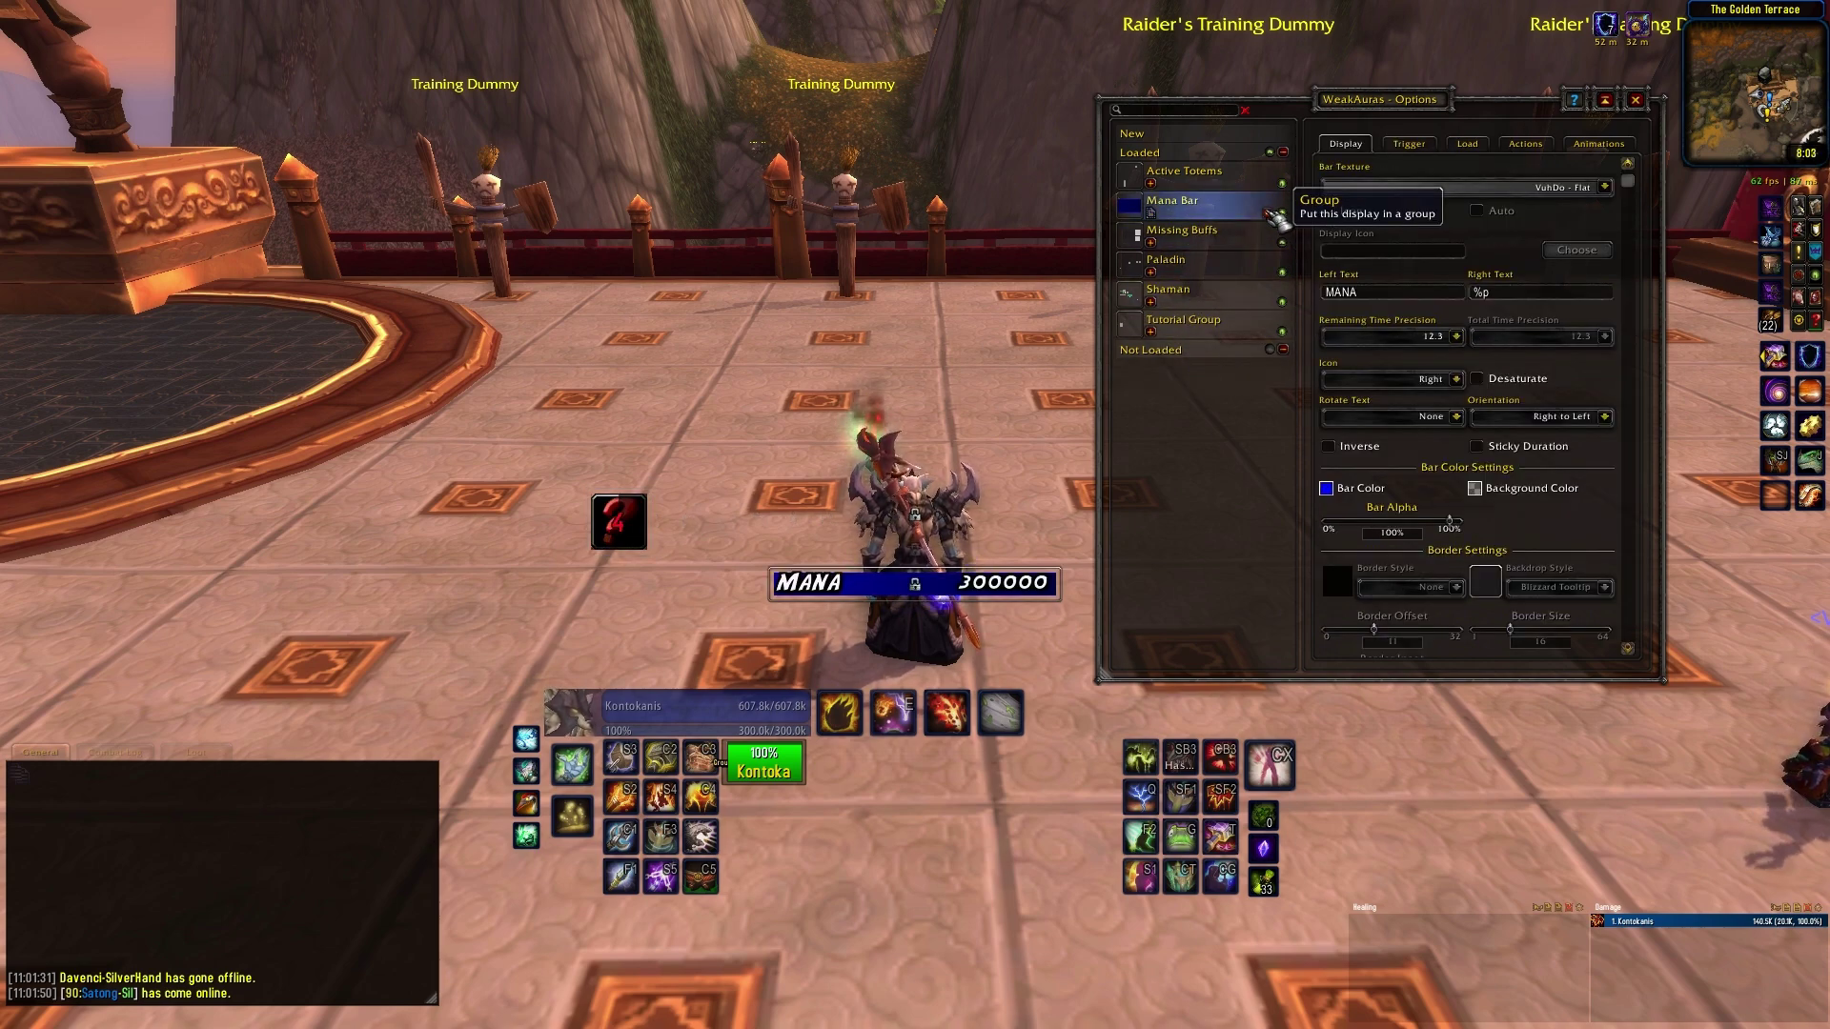
left_click(1273, 215)
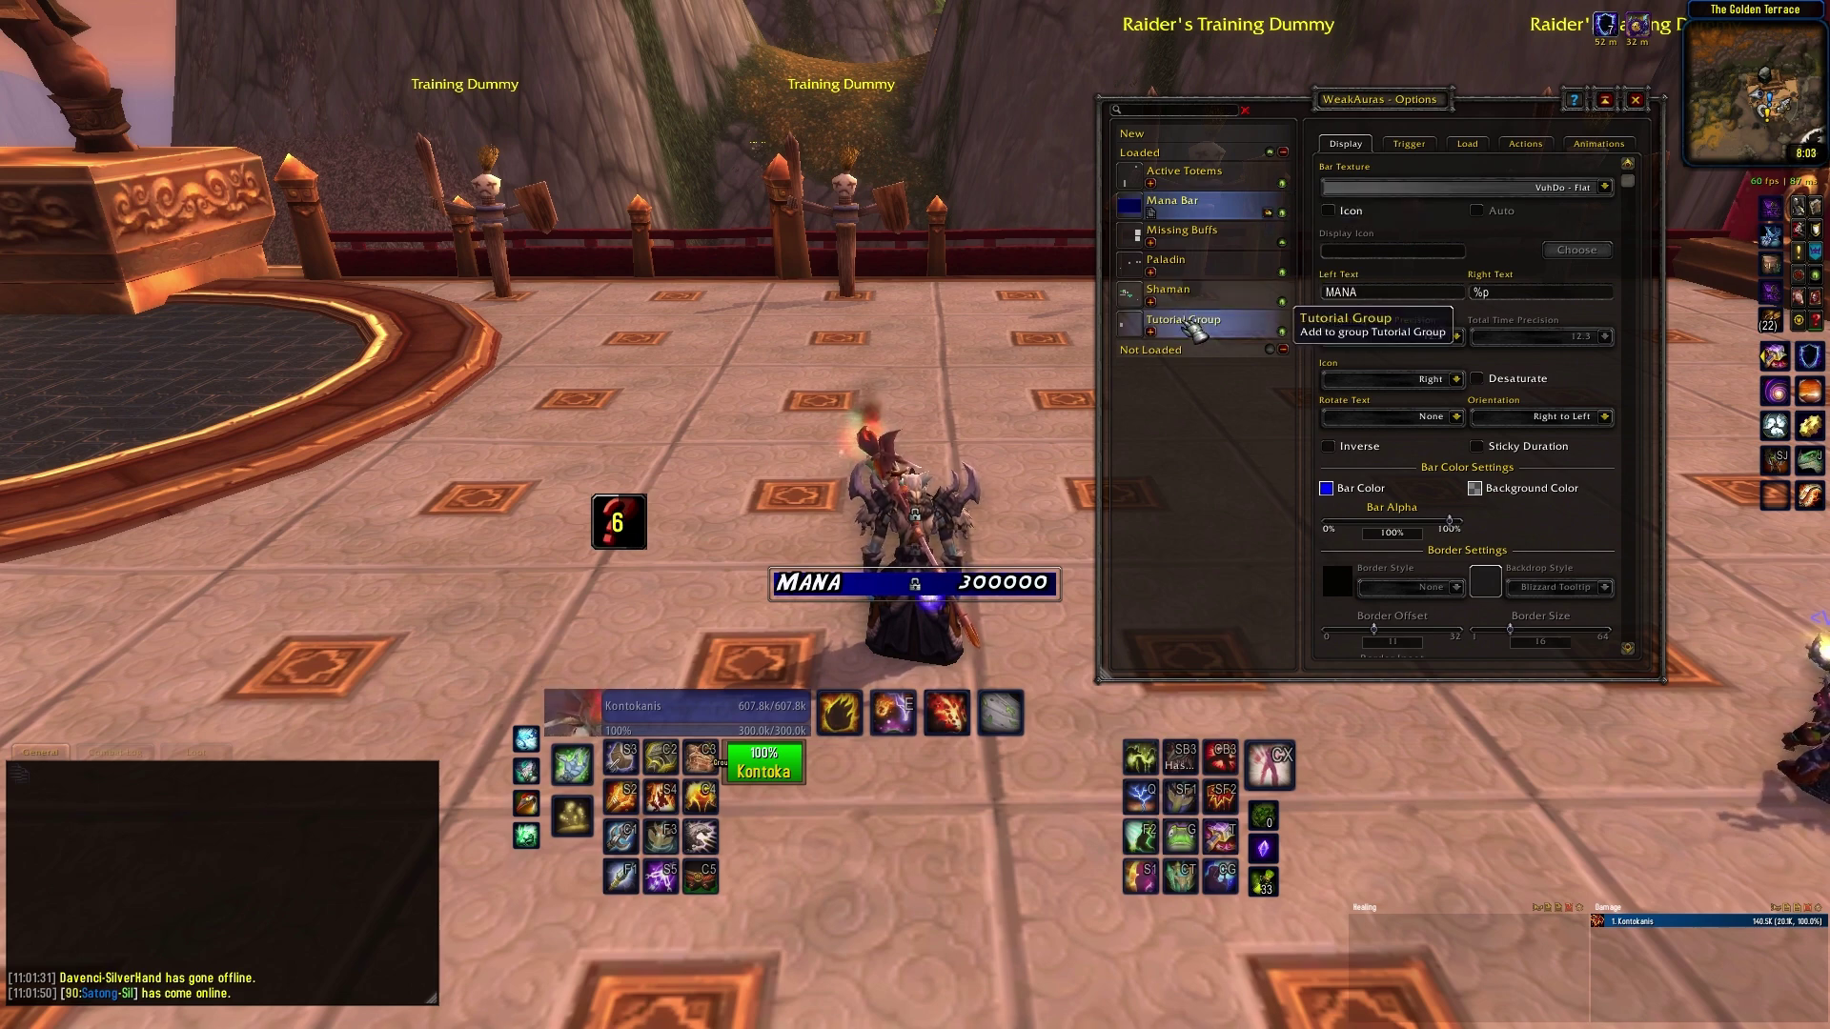
left_click(1177, 325)
Shift Tutorial Group's icon and mana bar slightly up-left of their original spot
left_click(1150, 302)
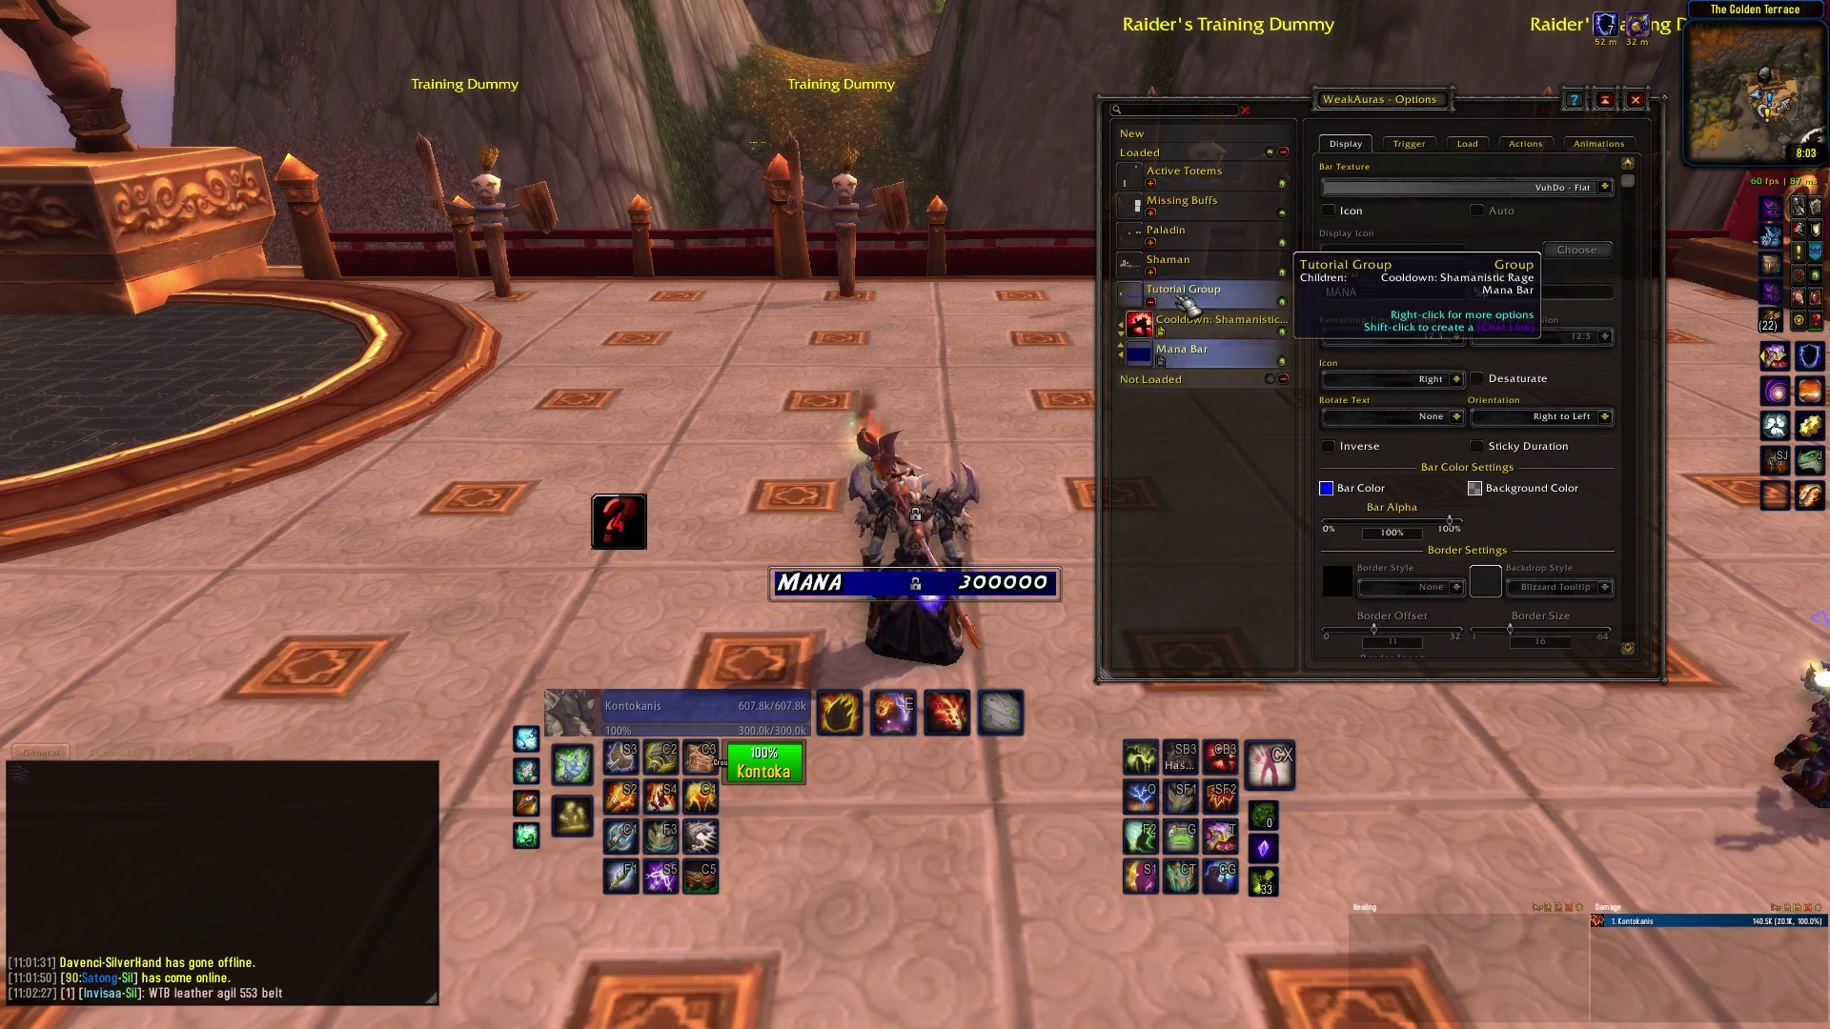
left_click(1183, 291)
left_click_drag(806, 562, 752, 511)
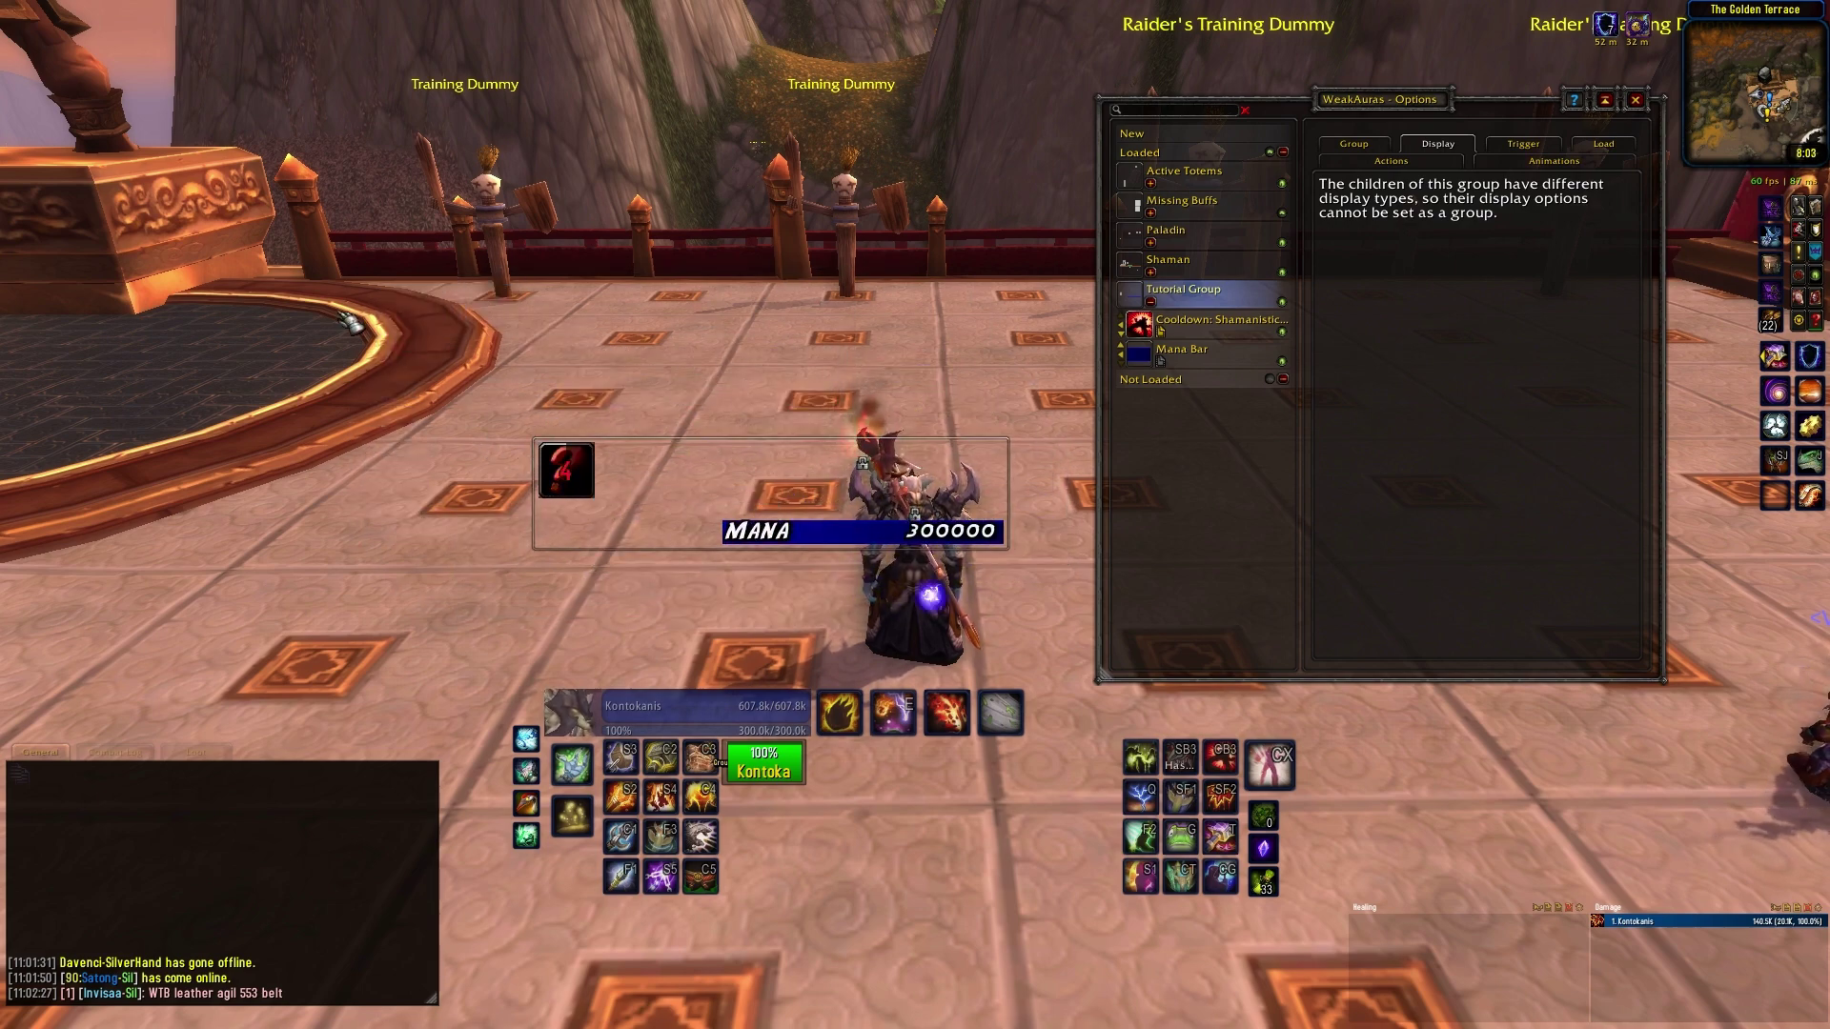
left_click_drag(622, 510, 640, 542)
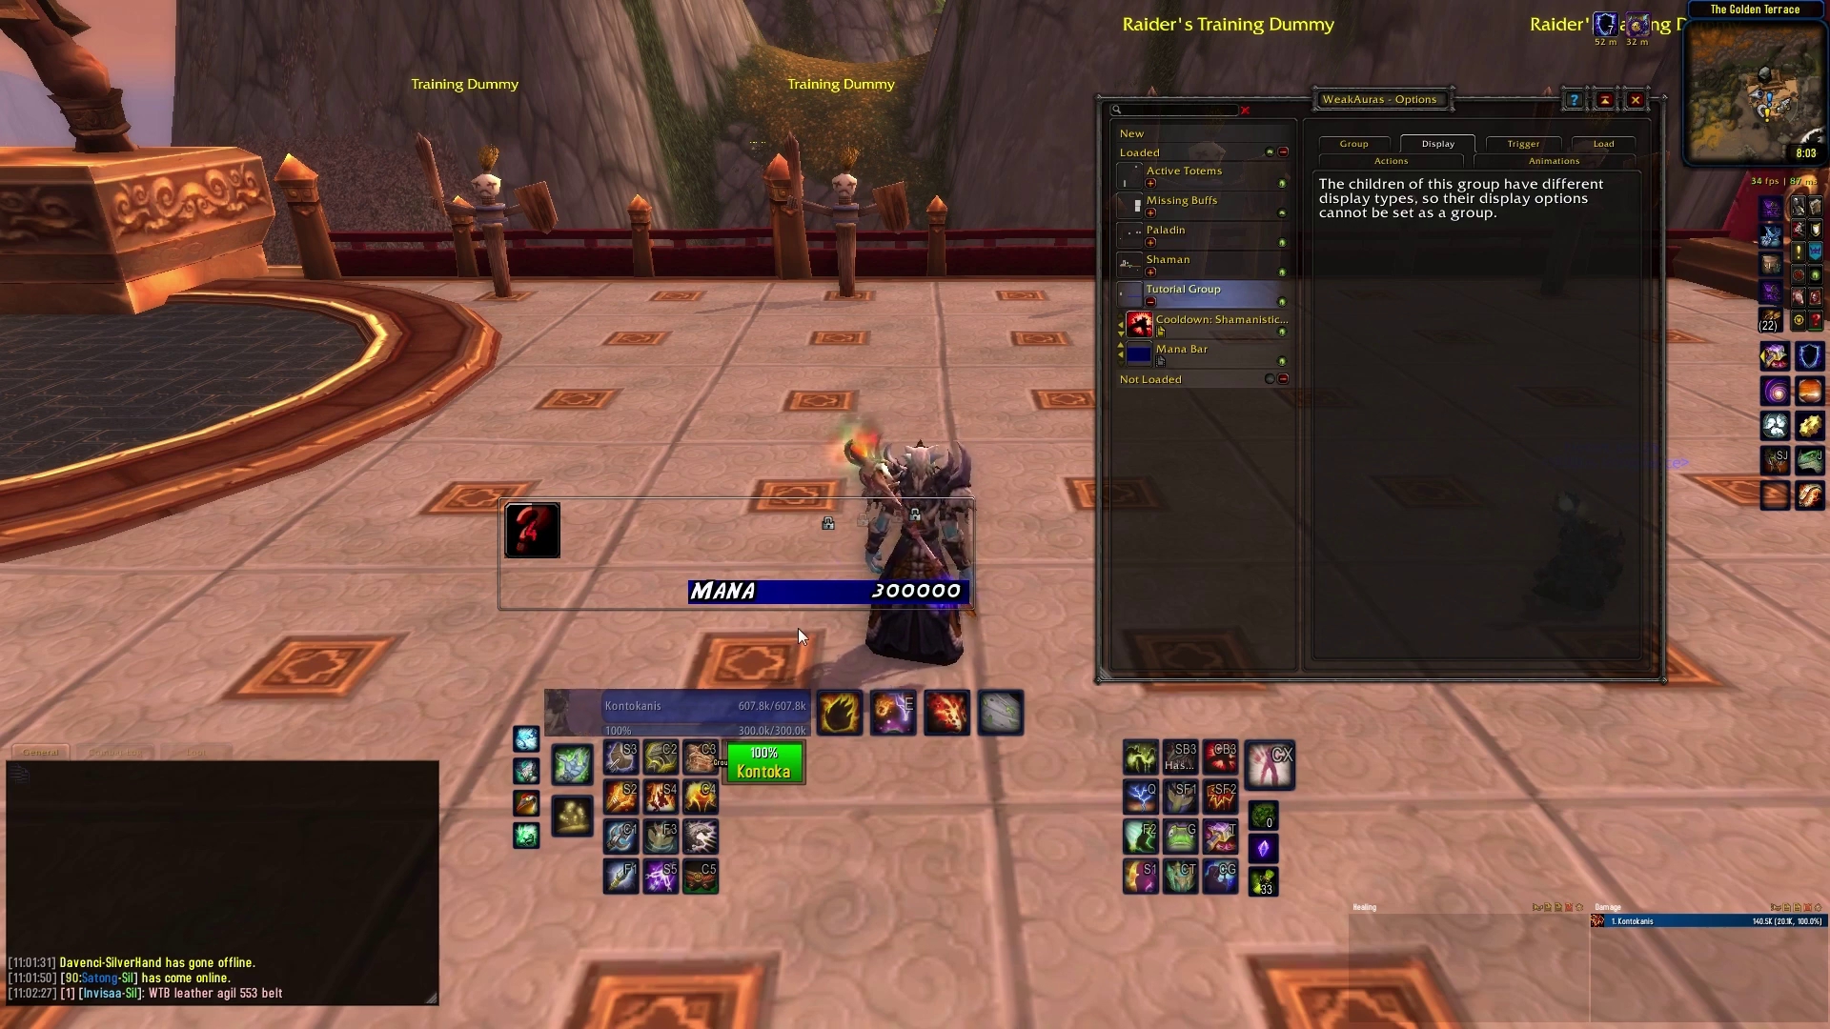
Add a new sun texture display and place it up-left of the character
left_click(1174, 135)
left_click(1417, 179)
left_click_drag(914, 519, 719, 386)
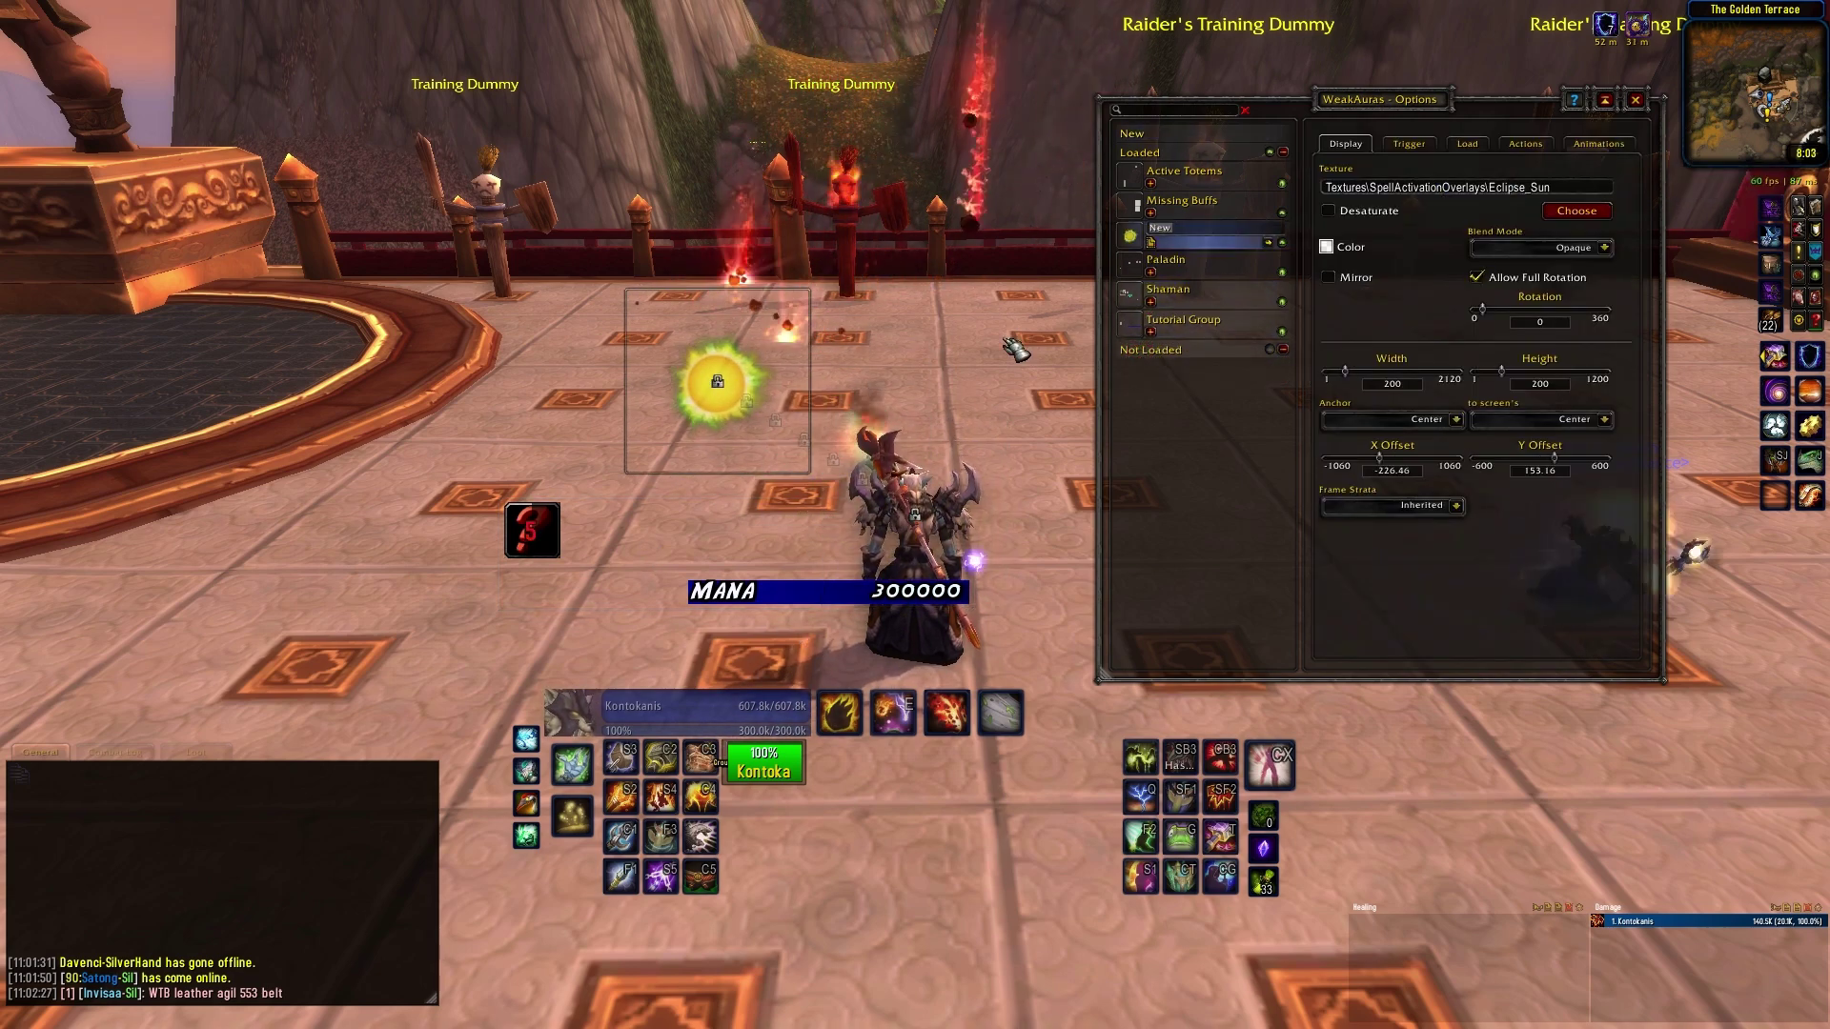
Try PowerAuras Separated textures on the aura (skull, shield, circles), settling on the Horde symbol
left_click(1565, 208)
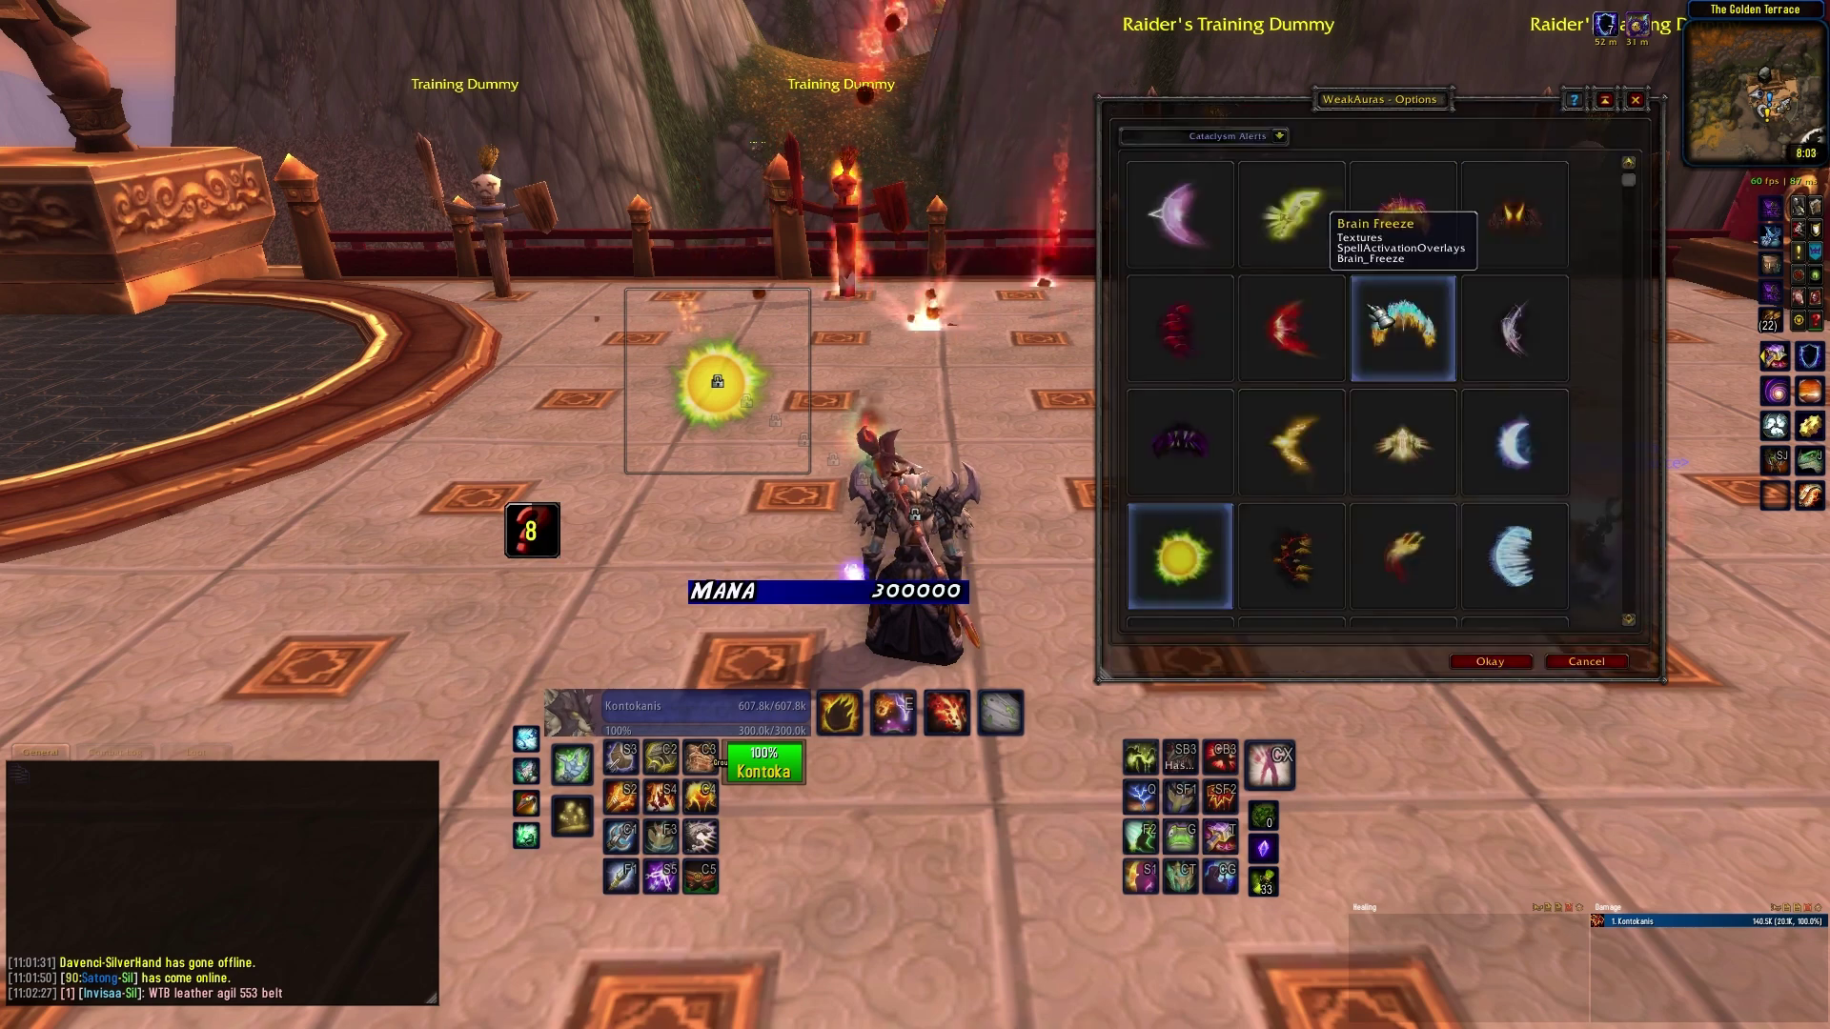
left_click(1277, 138)
left_click(1215, 237)
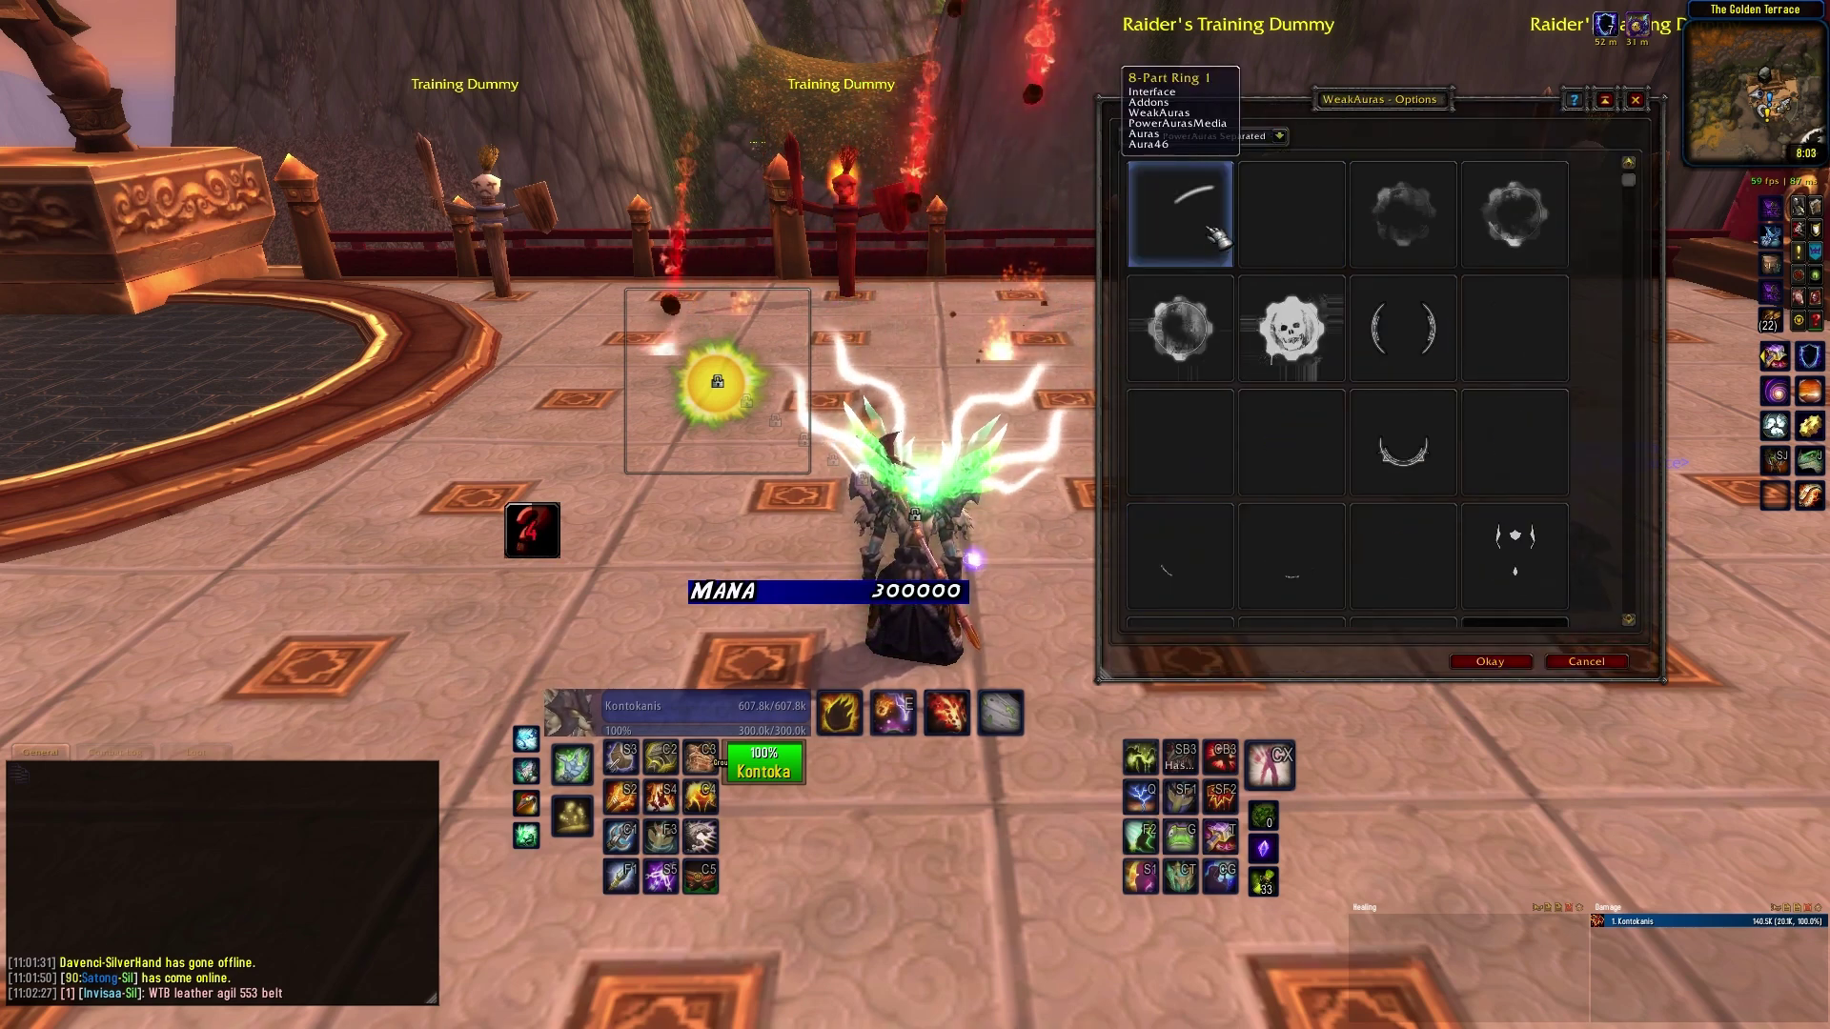
left_click(1295, 329)
left_click(1424, 341)
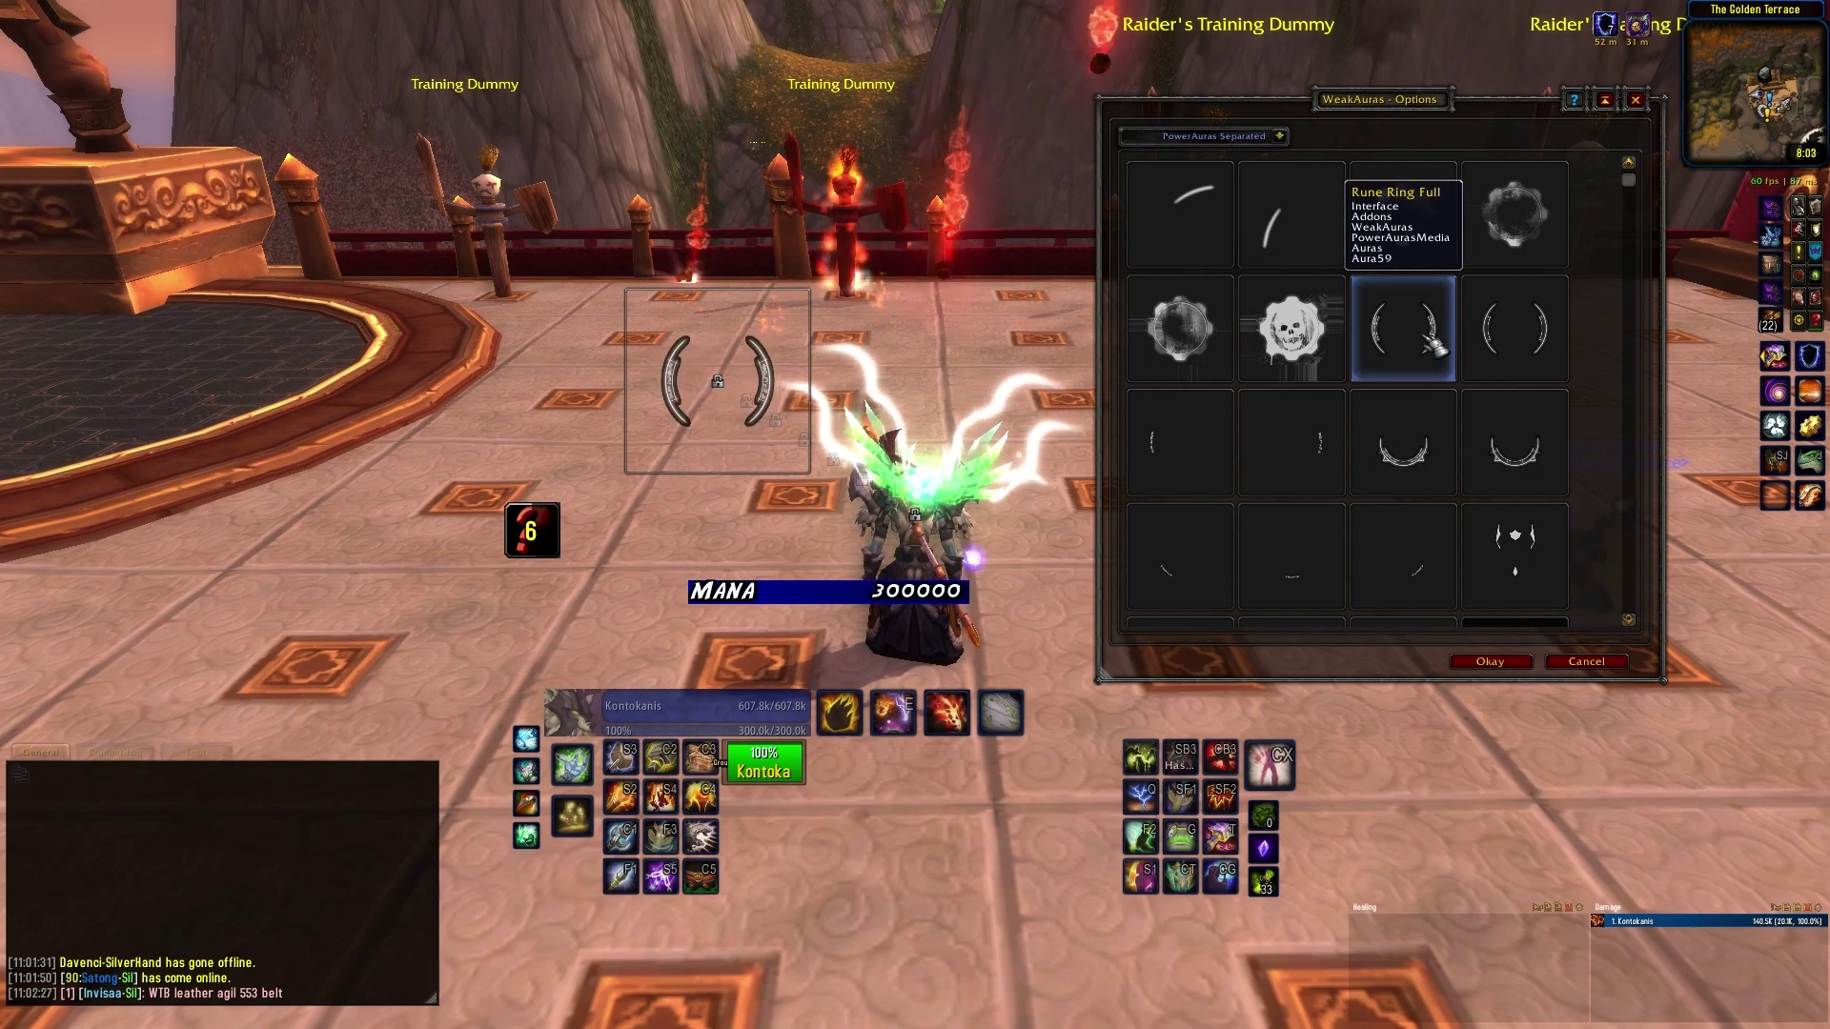
scroll(1410, 362, "down", 3)
left_click(1182, 381)
scroll(1517, 441, "down", 2)
left_click(1402, 345)
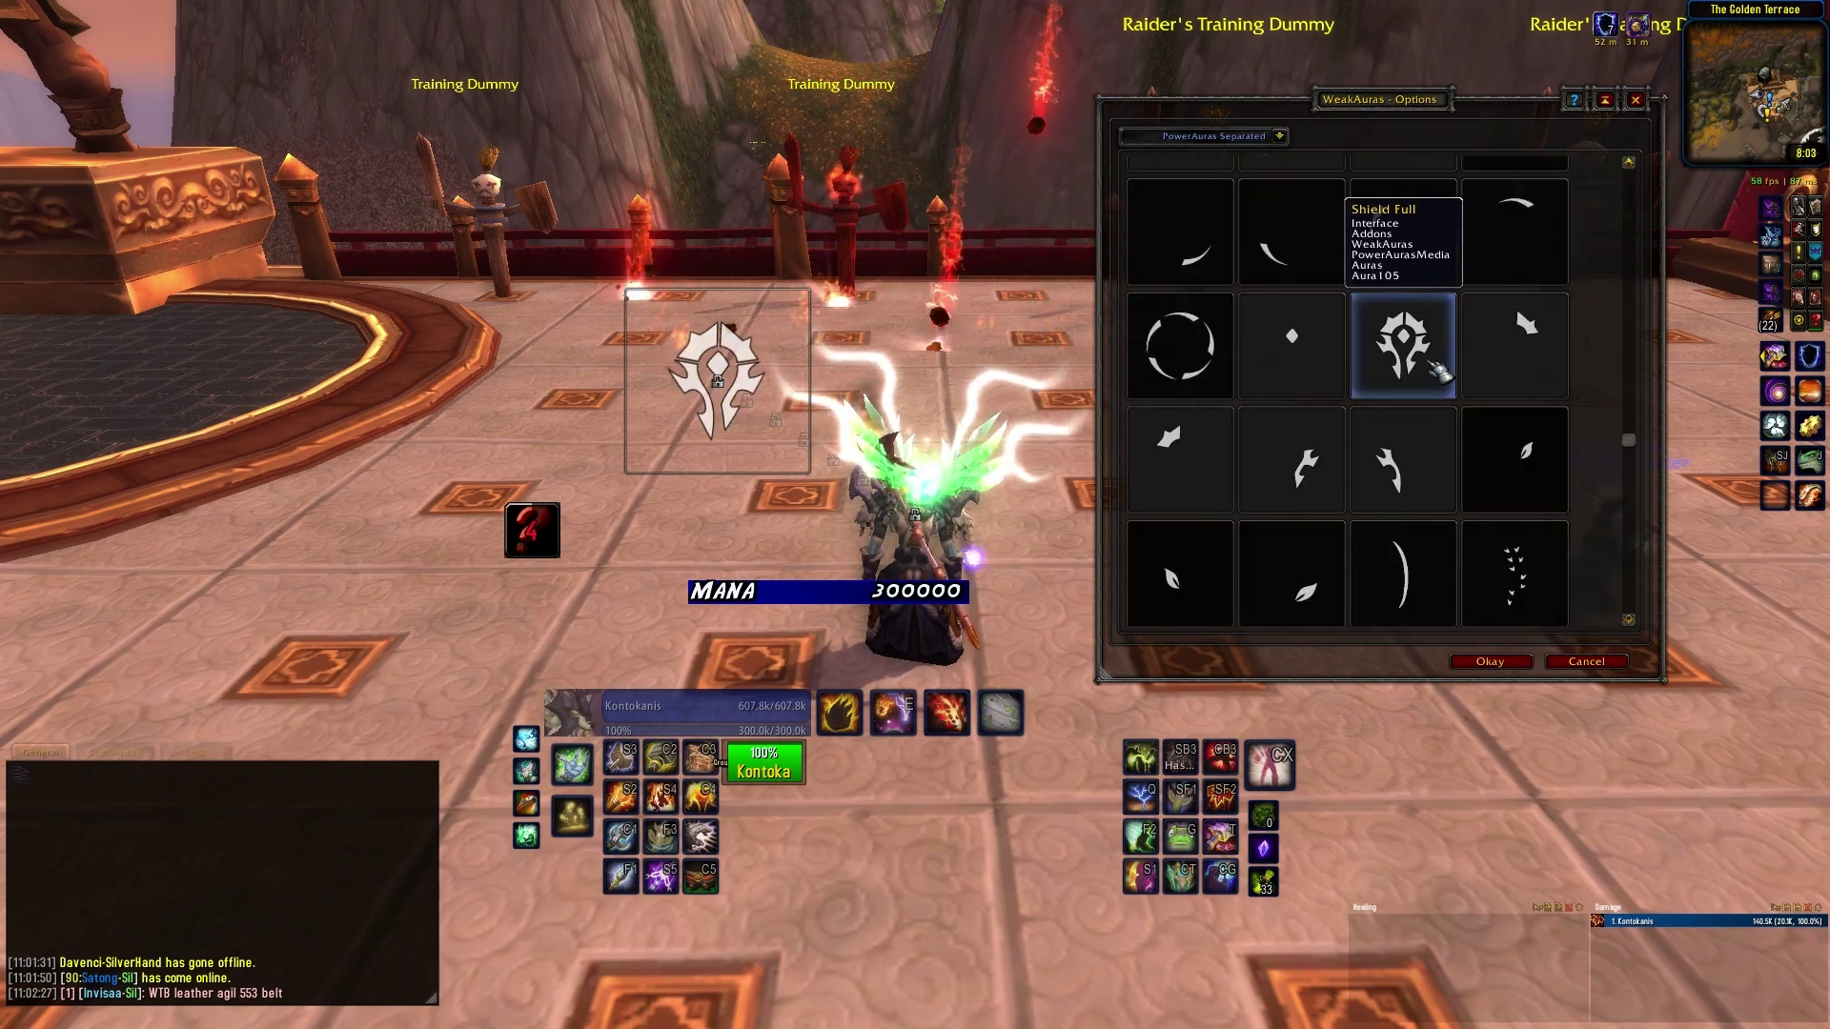
scroll(1411, 348, "down", 2)
left_click(1515, 449)
scroll(1525, 467, "down", 1)
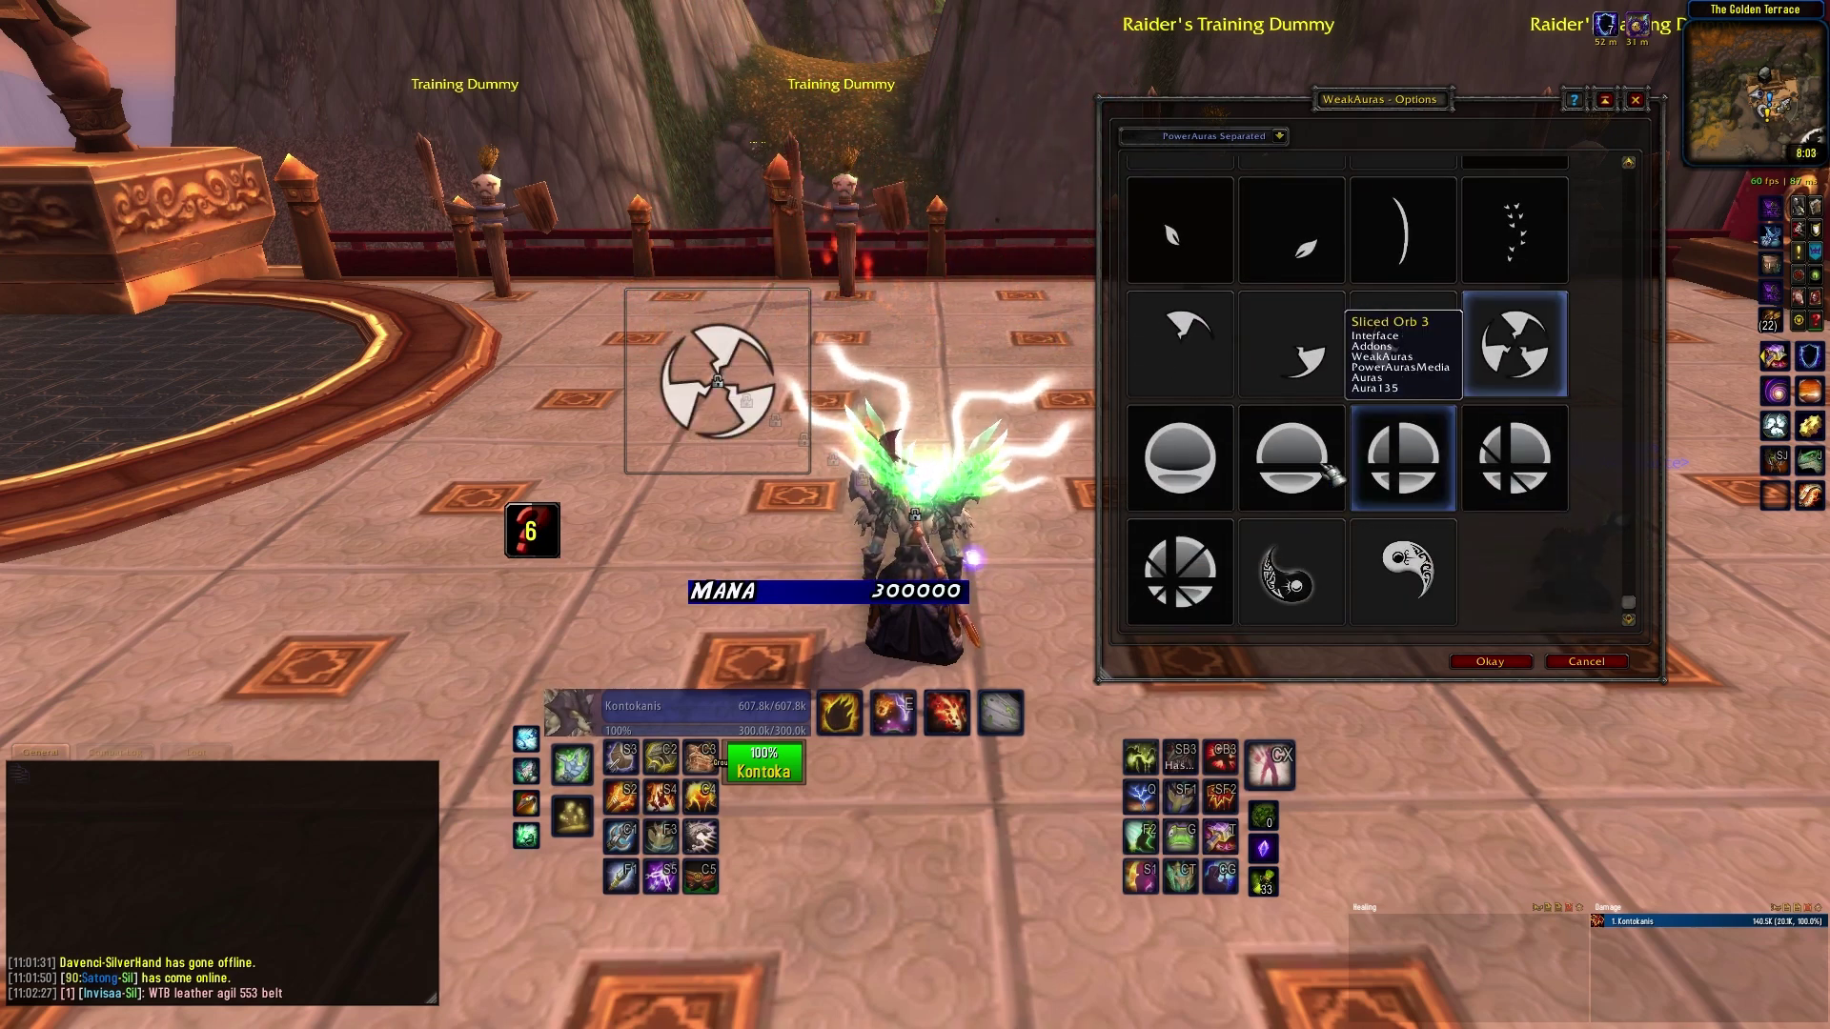
left_click(1182, 567)
scroll(1524, 514, "up", 2)
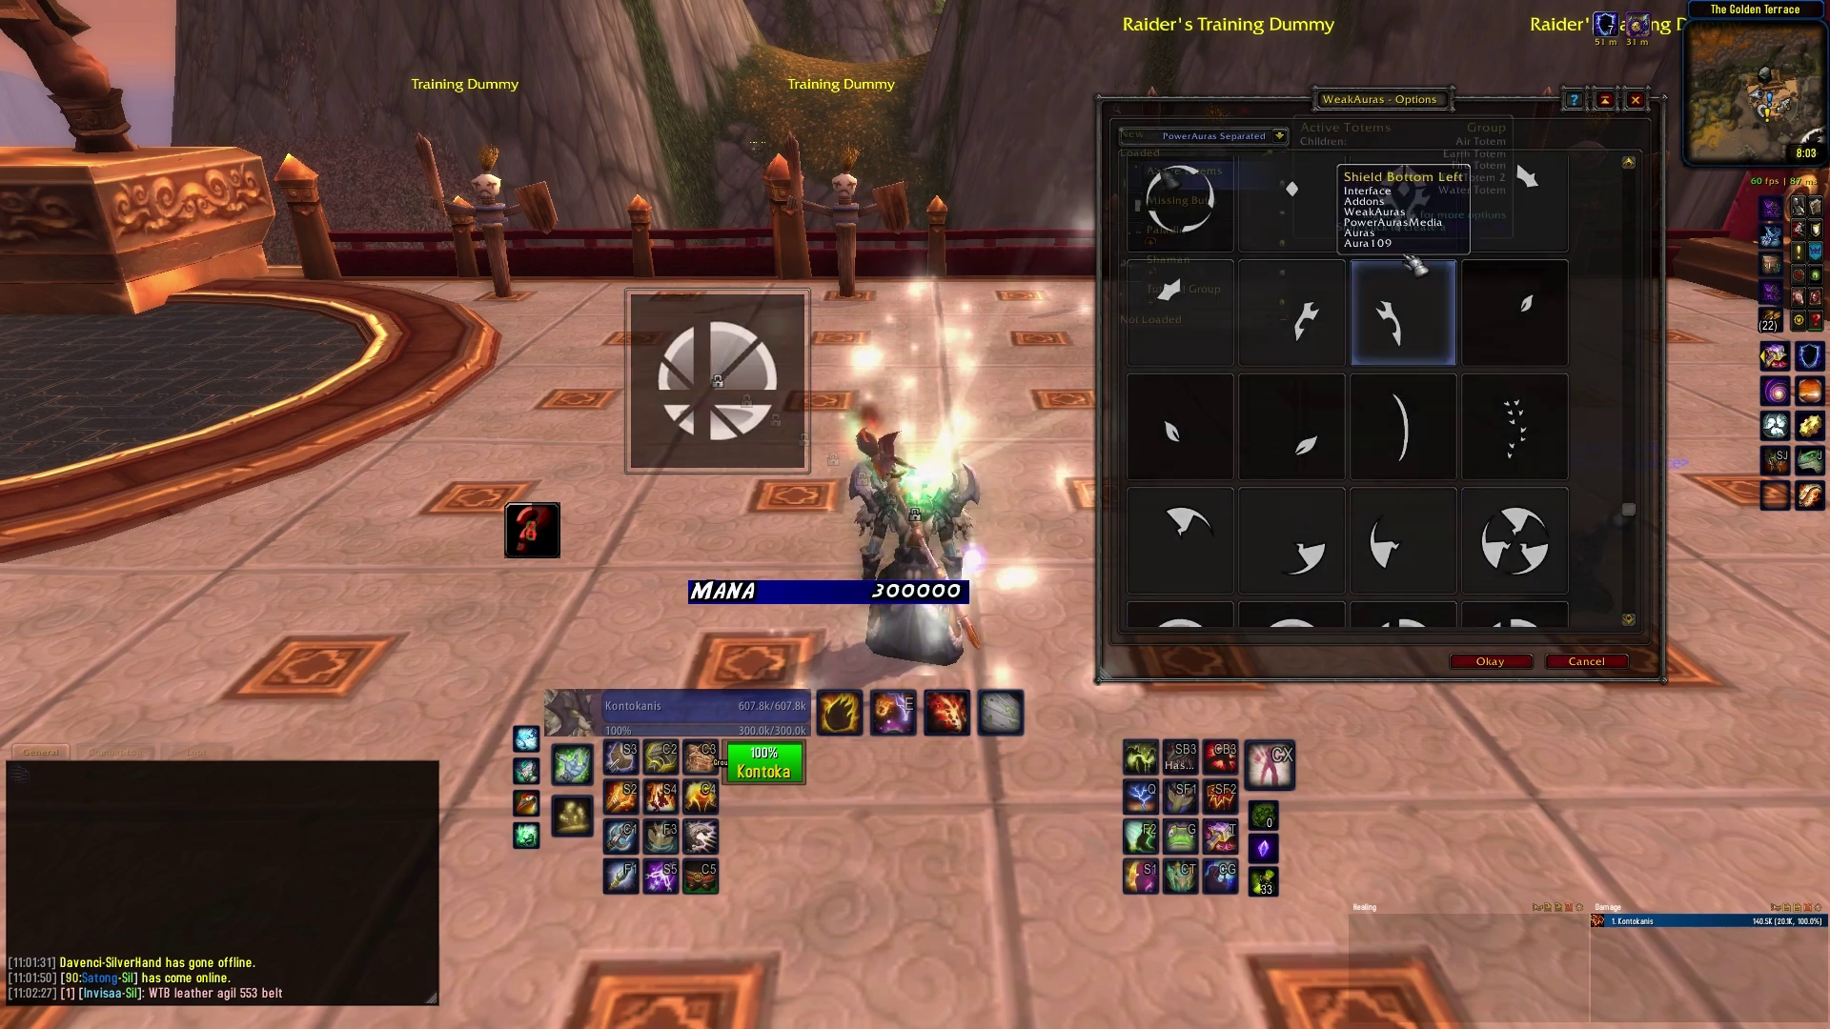
left_click(1402, 202)
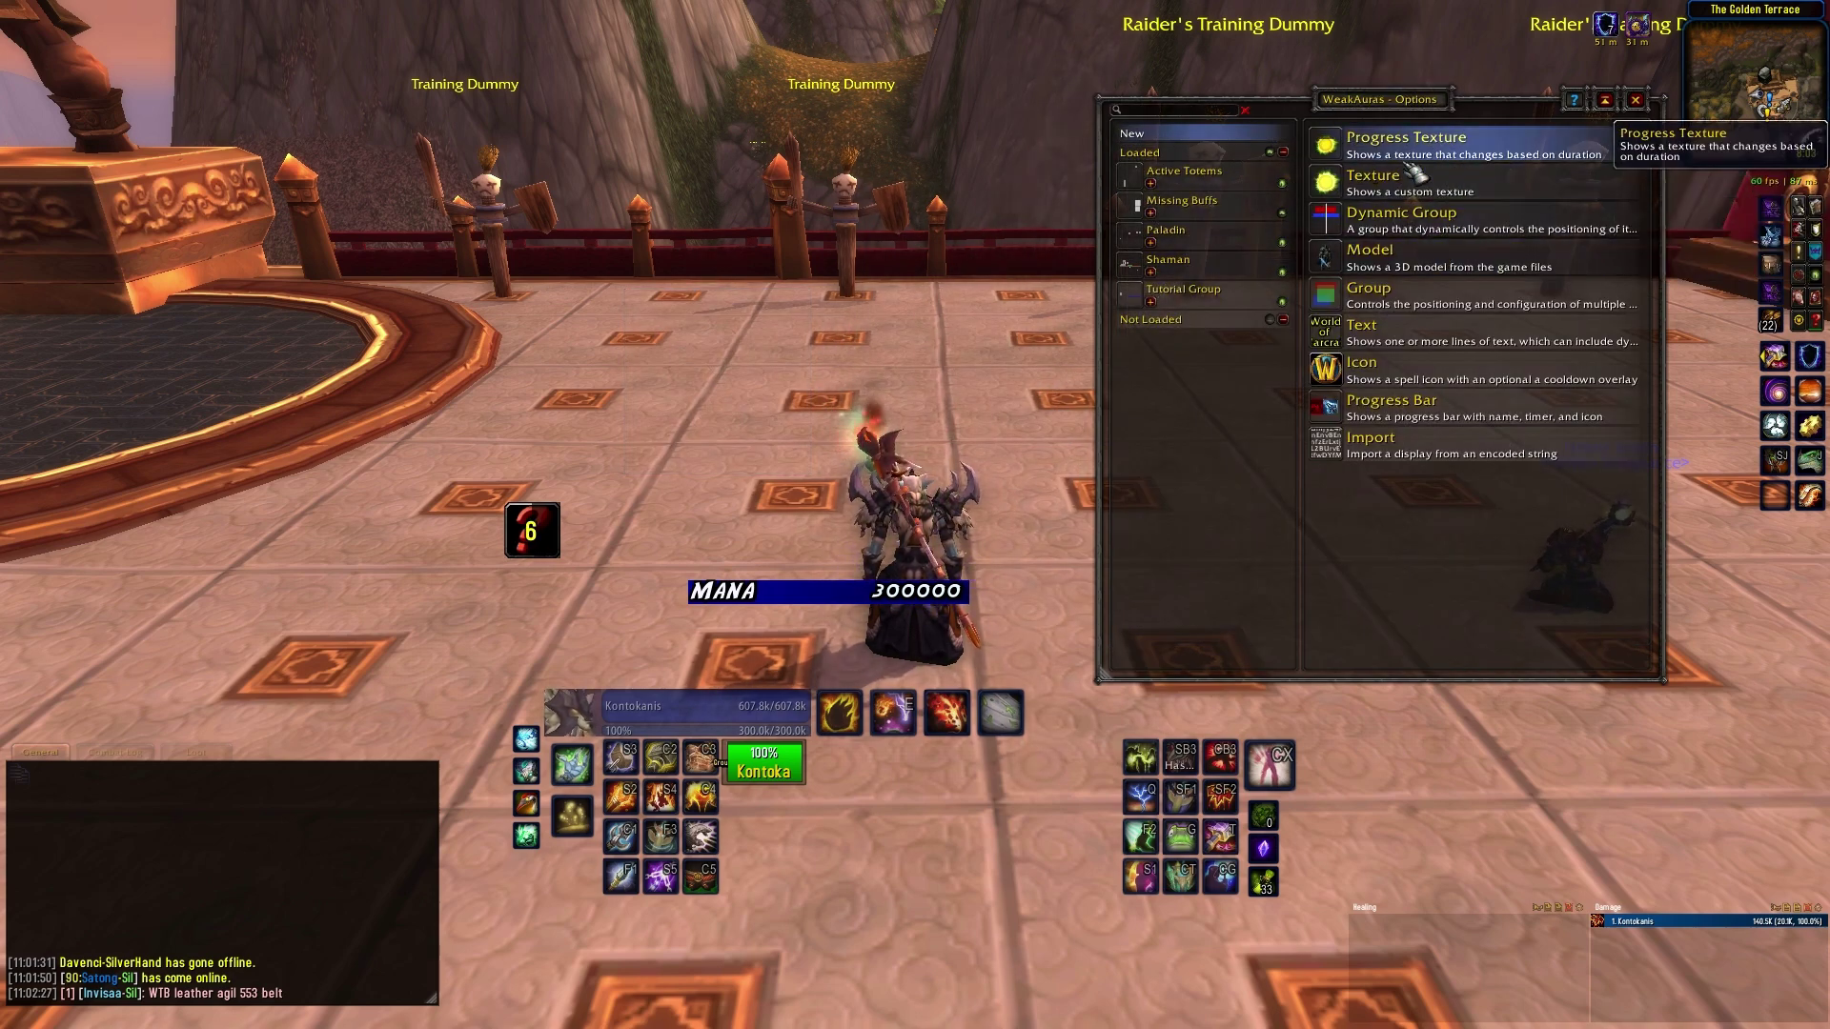
Make another texture display and give it the Spells\T_Star3 star from the Icons textures
left_click(1415, 171)
left_click(1429, 218)
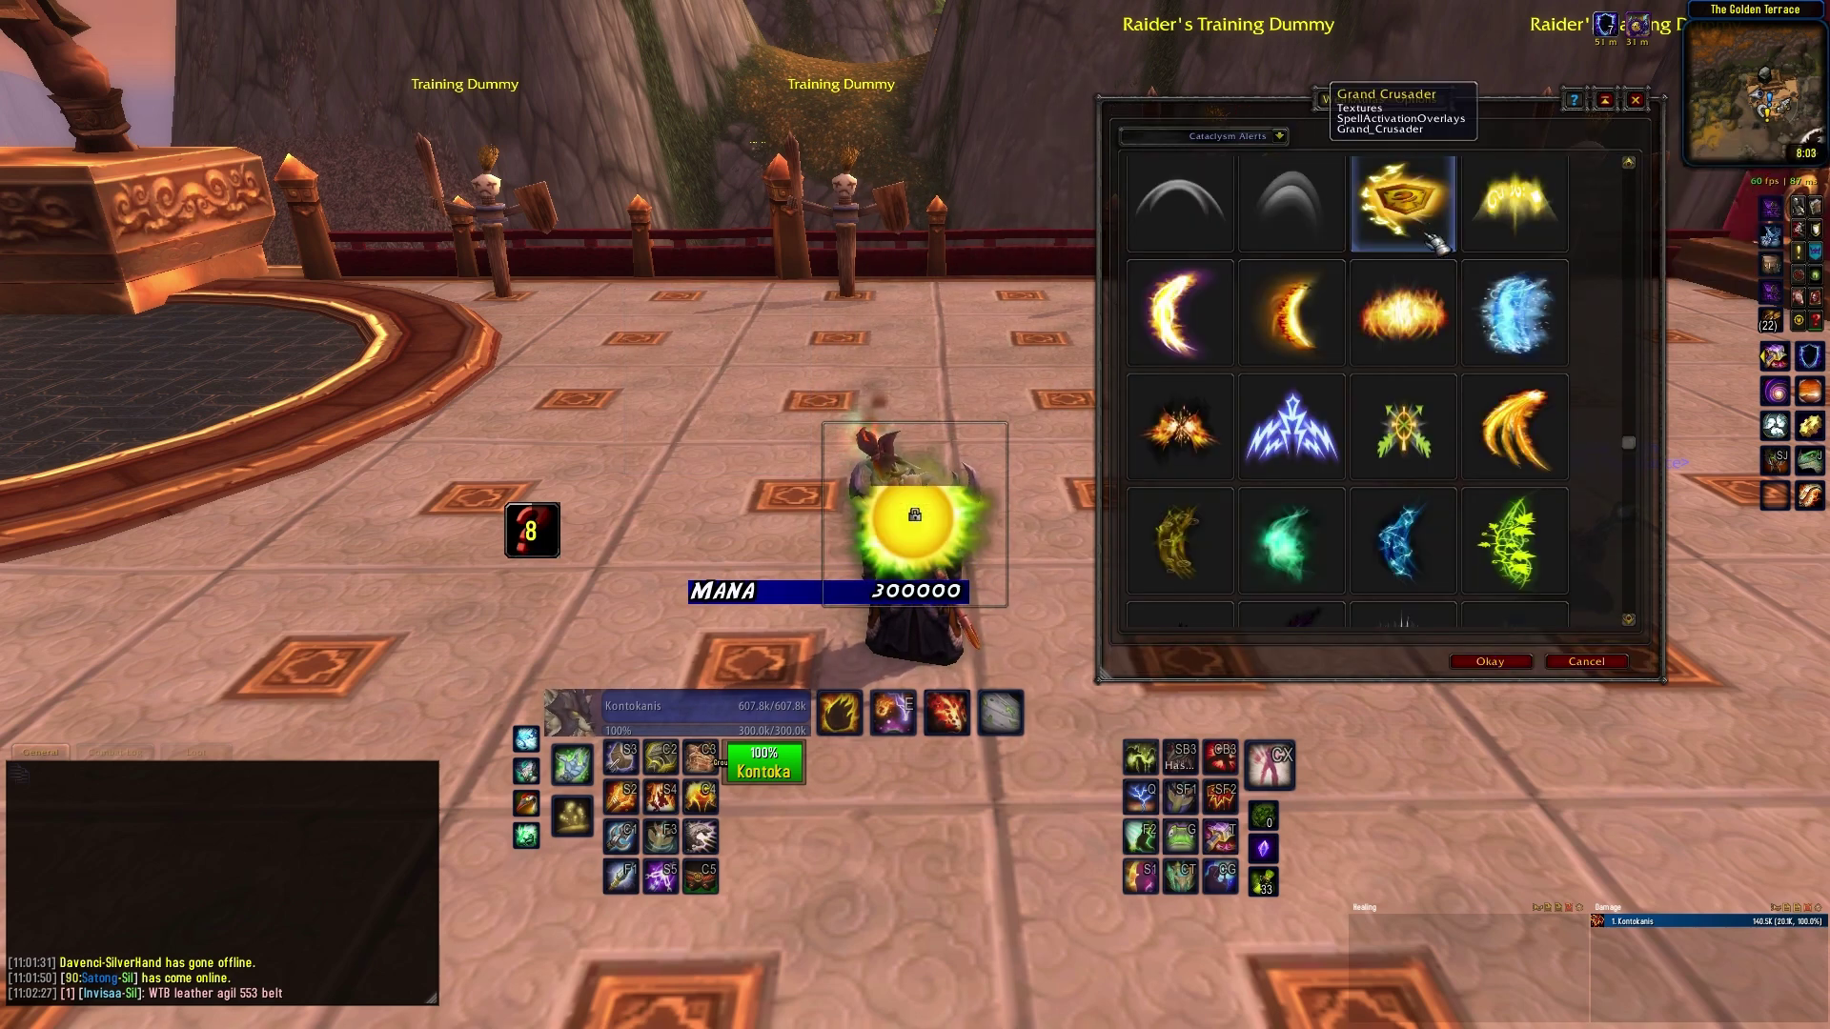
left_click(1280, 137)
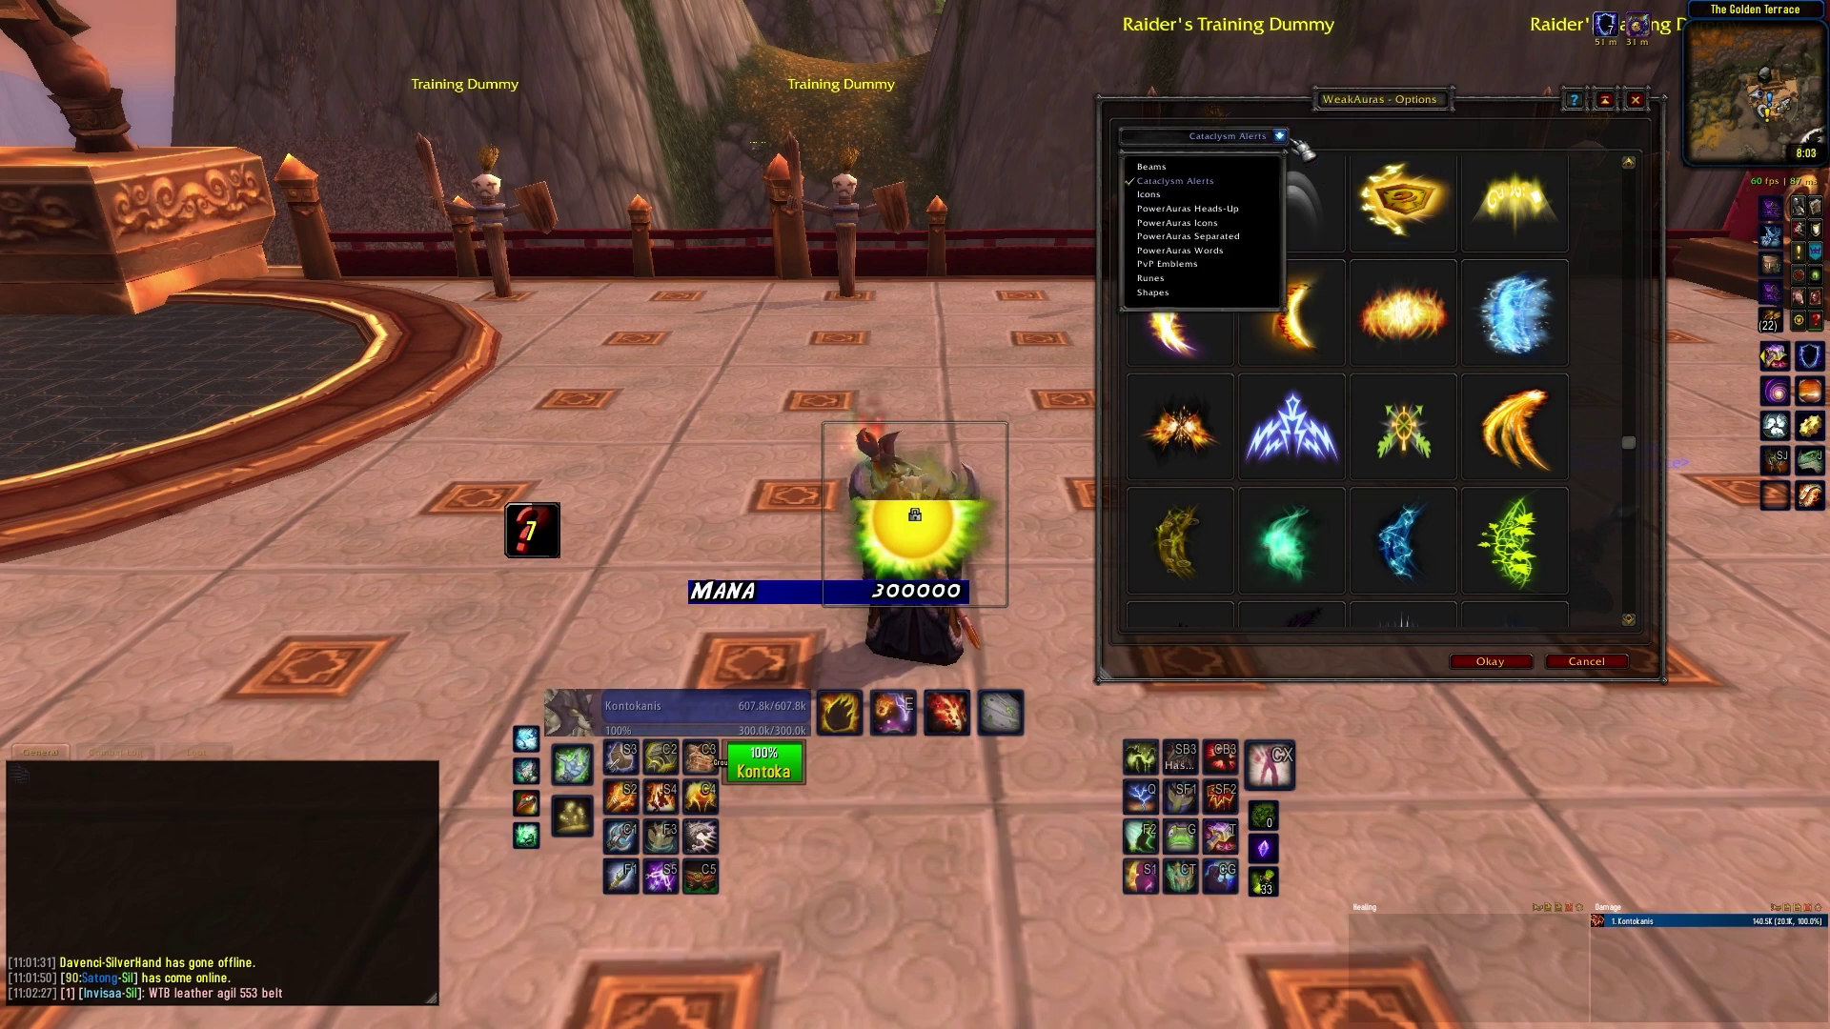
left_click(1229, 194)
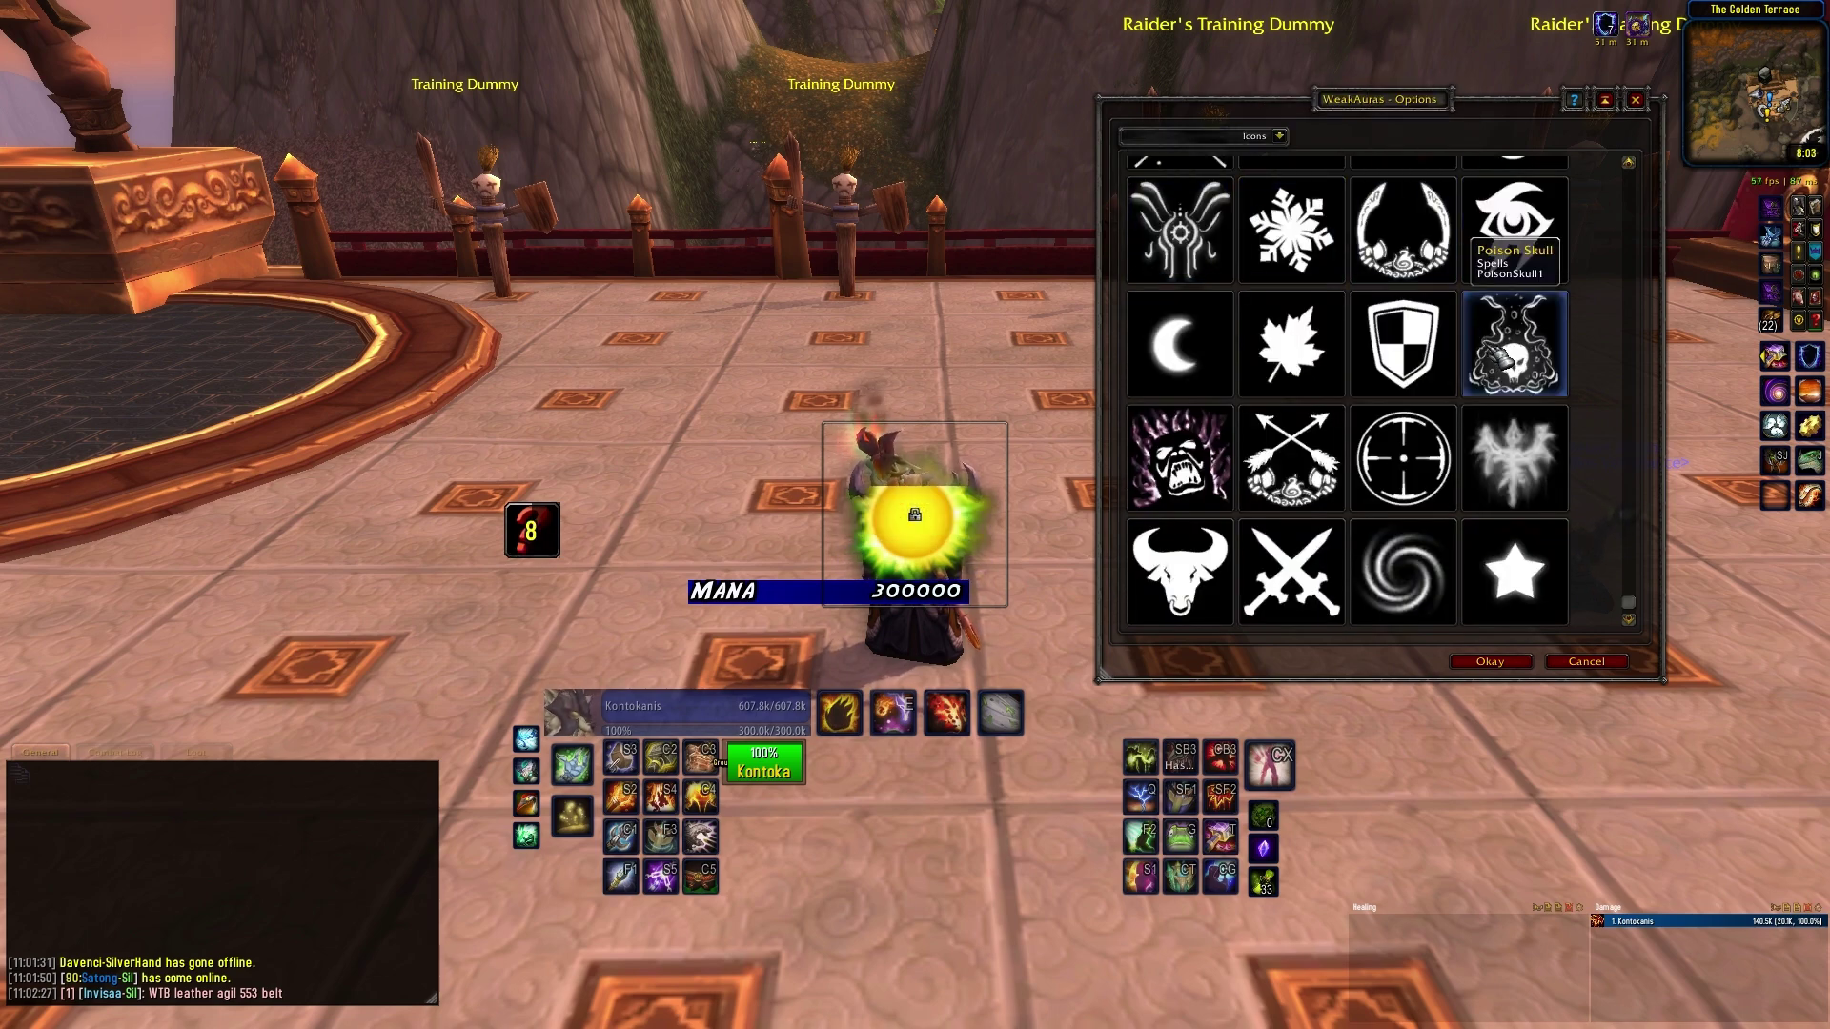
left_click(1180, 458)
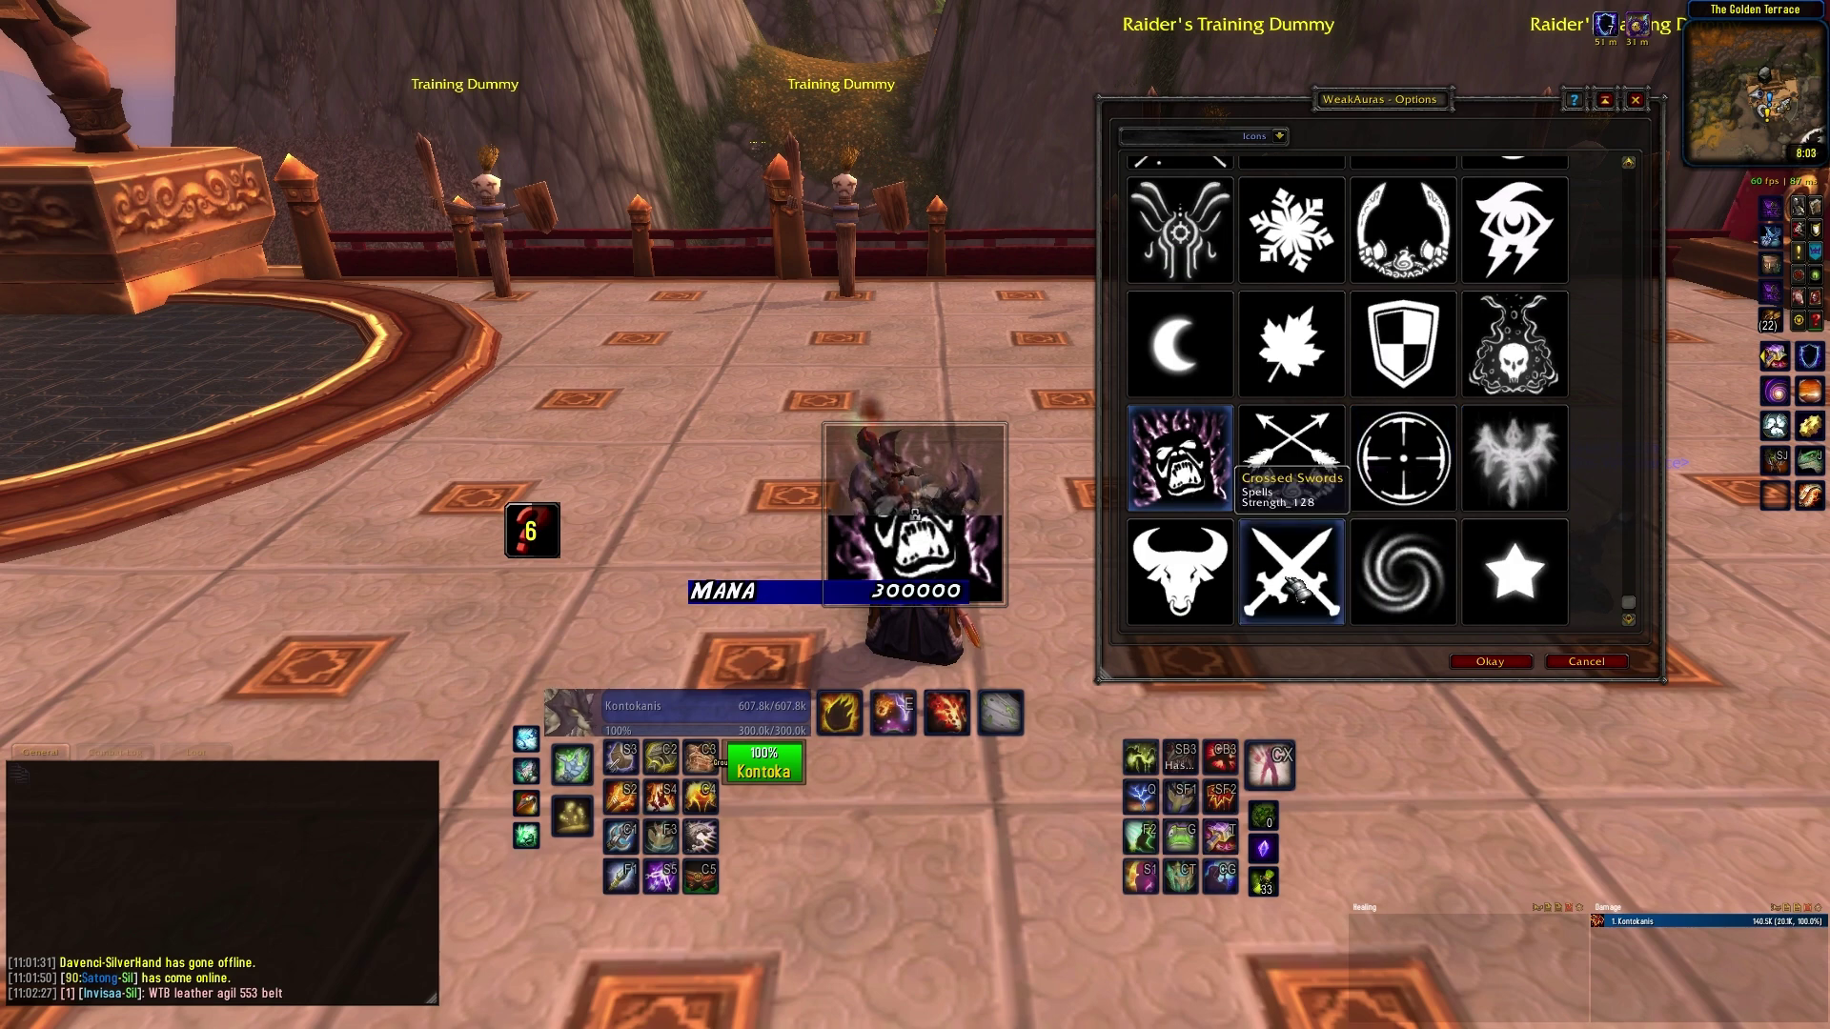
left_click(1180, 571)
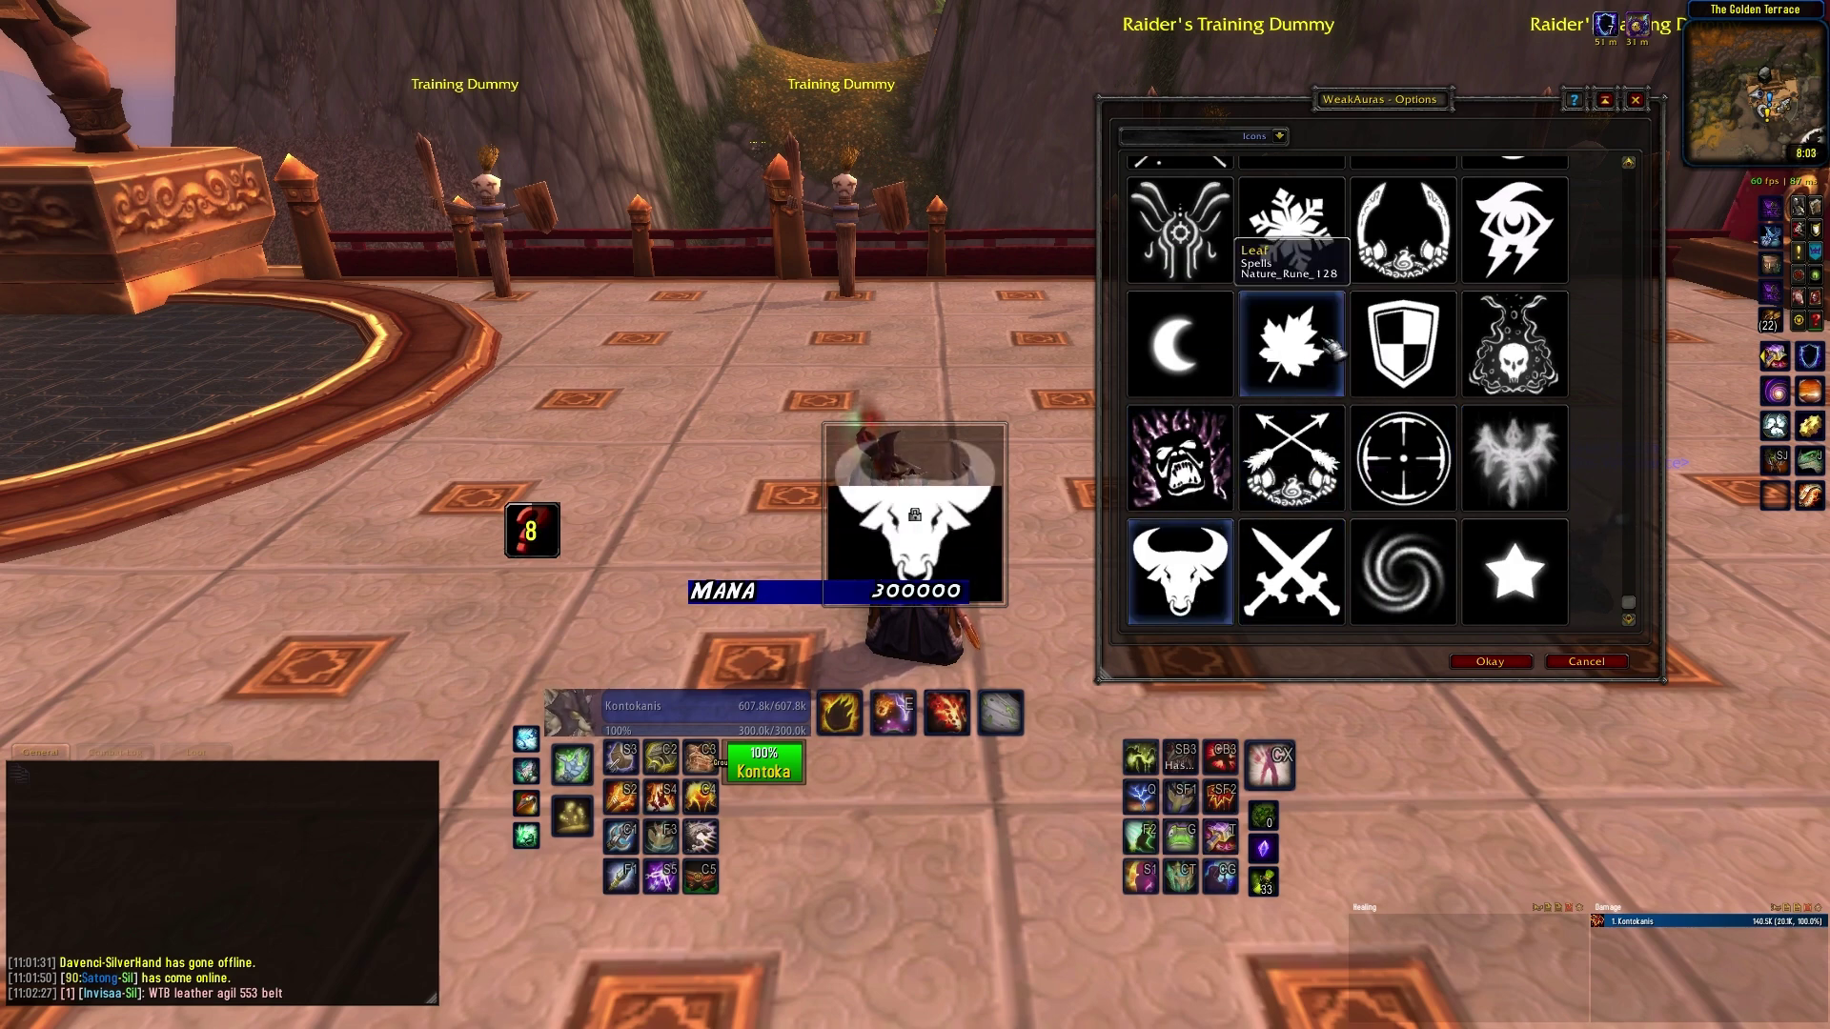
left_click(1441, 228)
left_click(1180, 228)
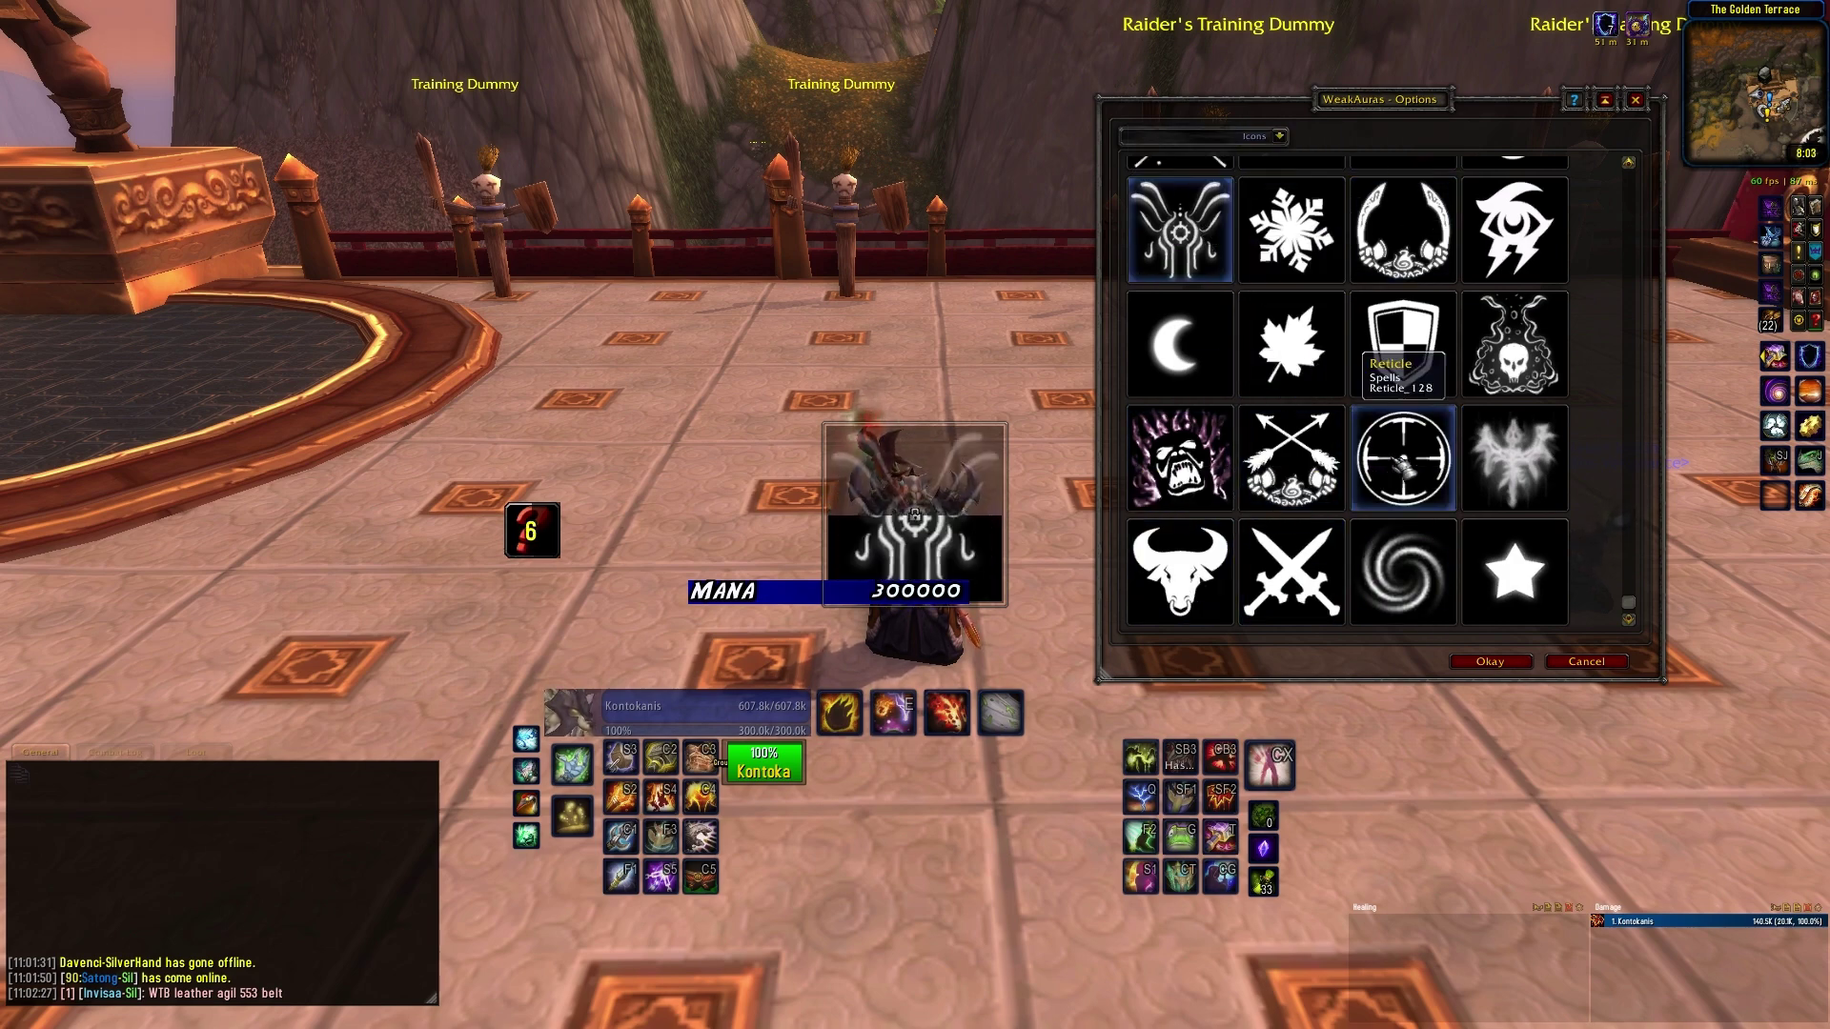
left_click(1524, 591)
left_click(1521, 661)
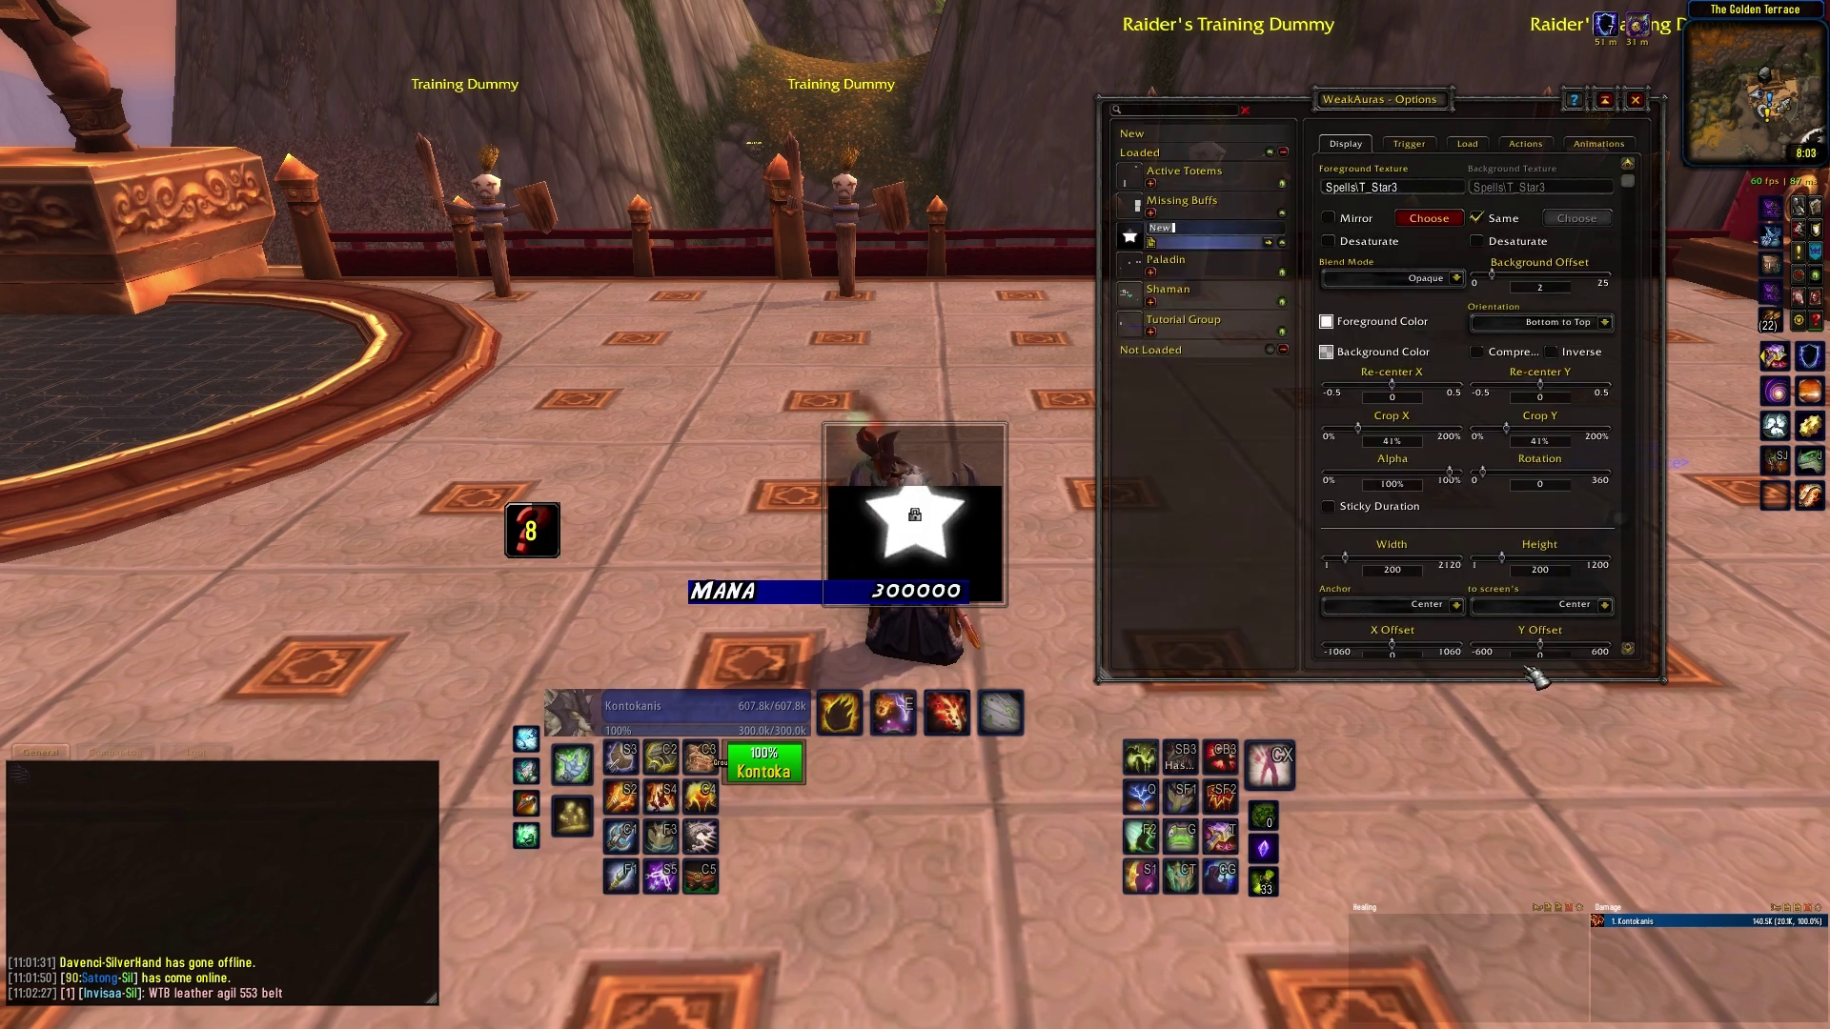
Delete the star test aura, then open and close an empty Import box
right_click(1158, 238)
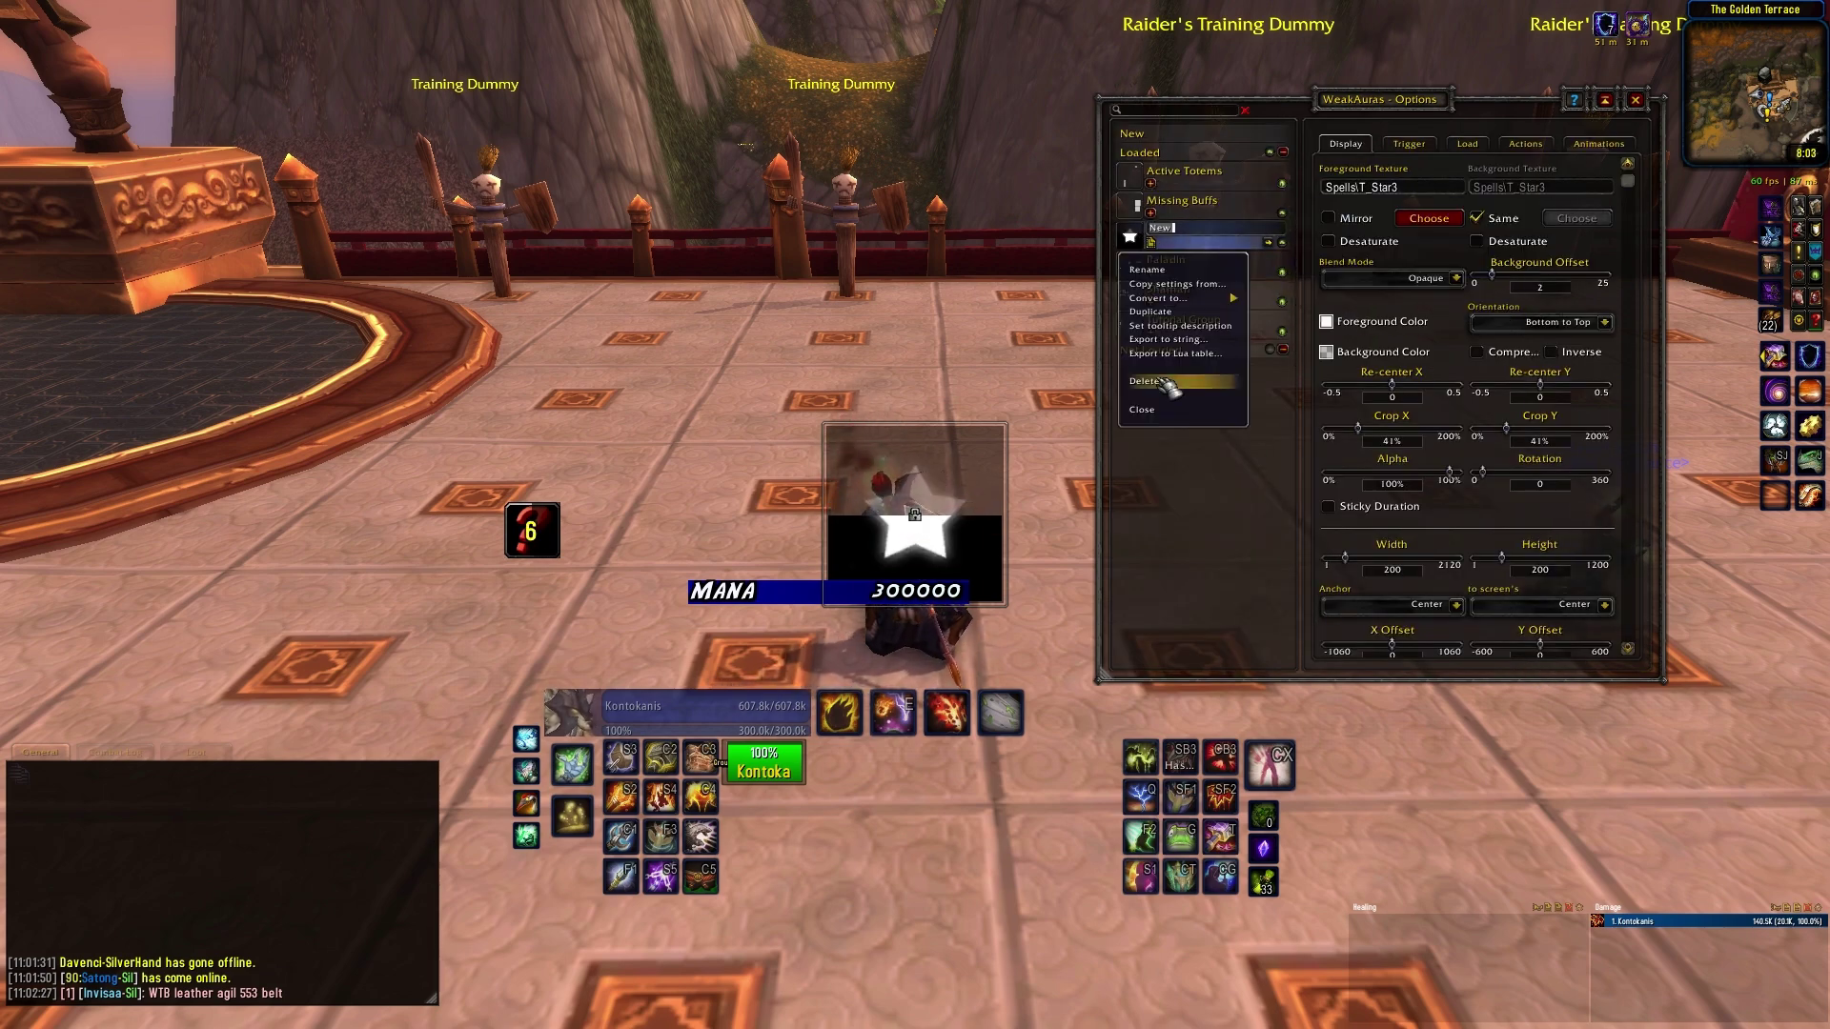
left_click(1171, 384)
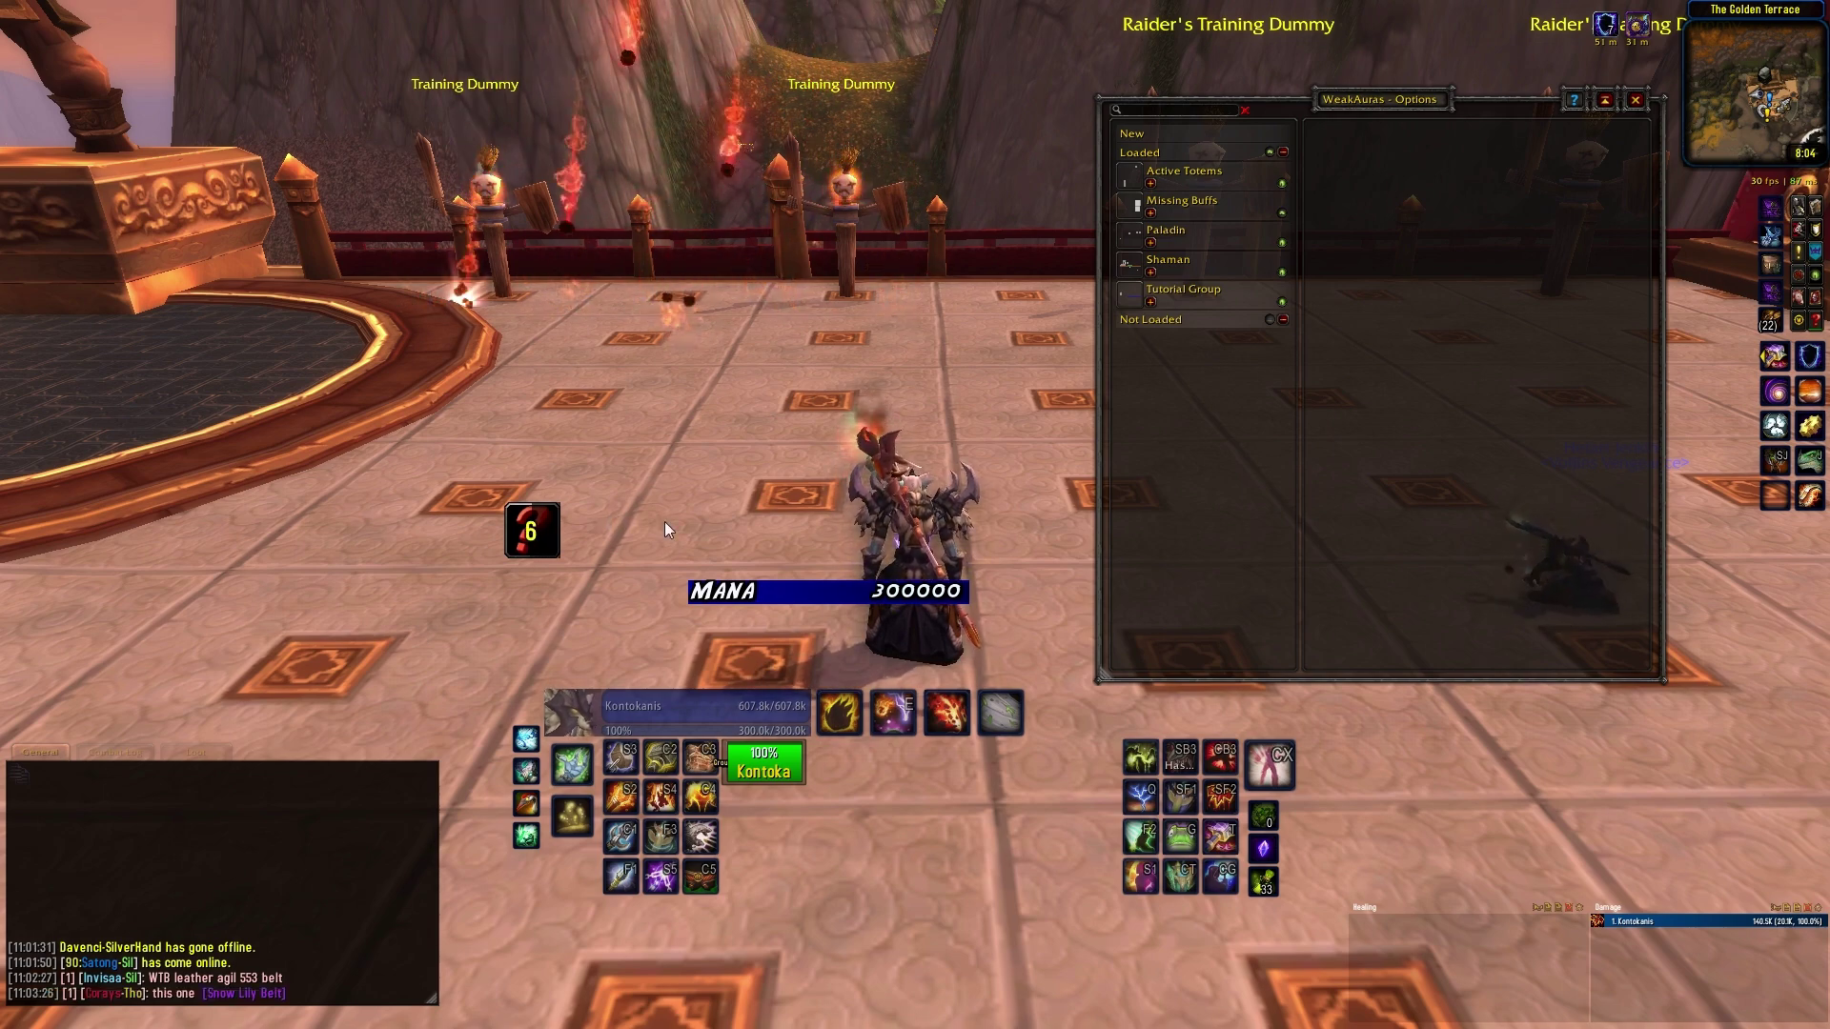
left_click(1155, 134)
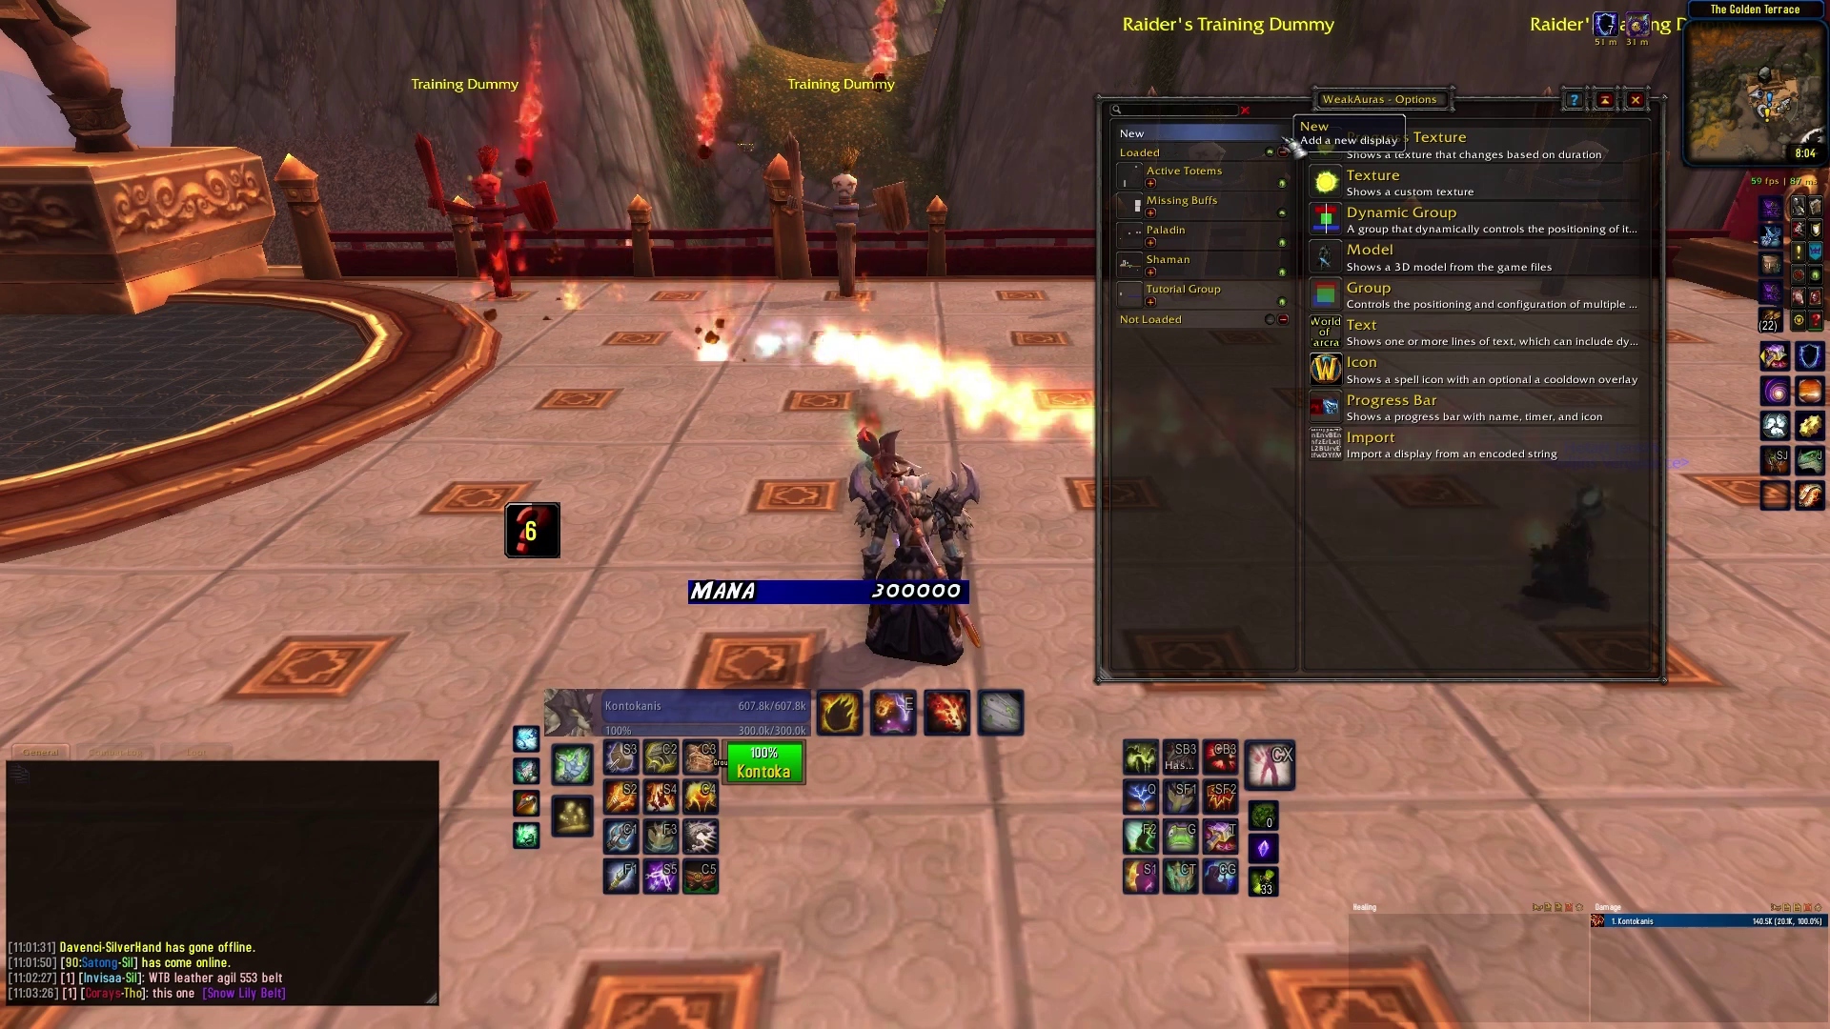
left_click(1376, 472)
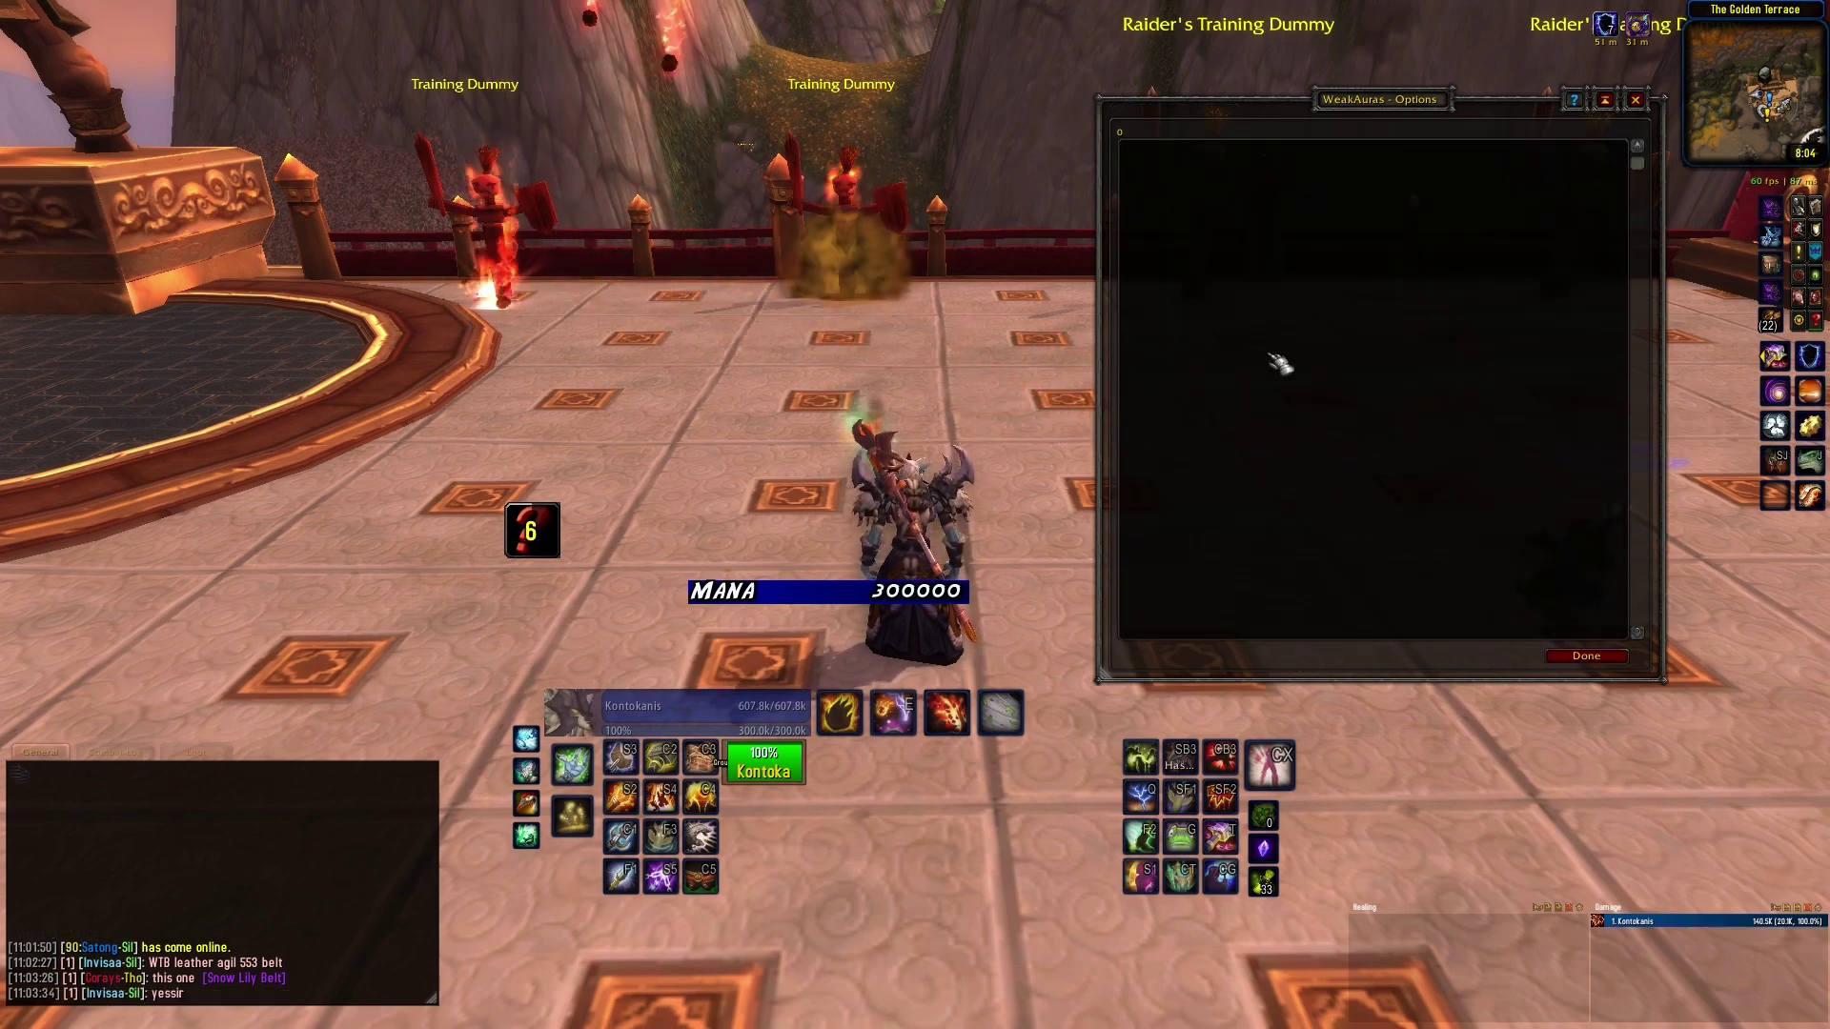
left_click(1557, 654)
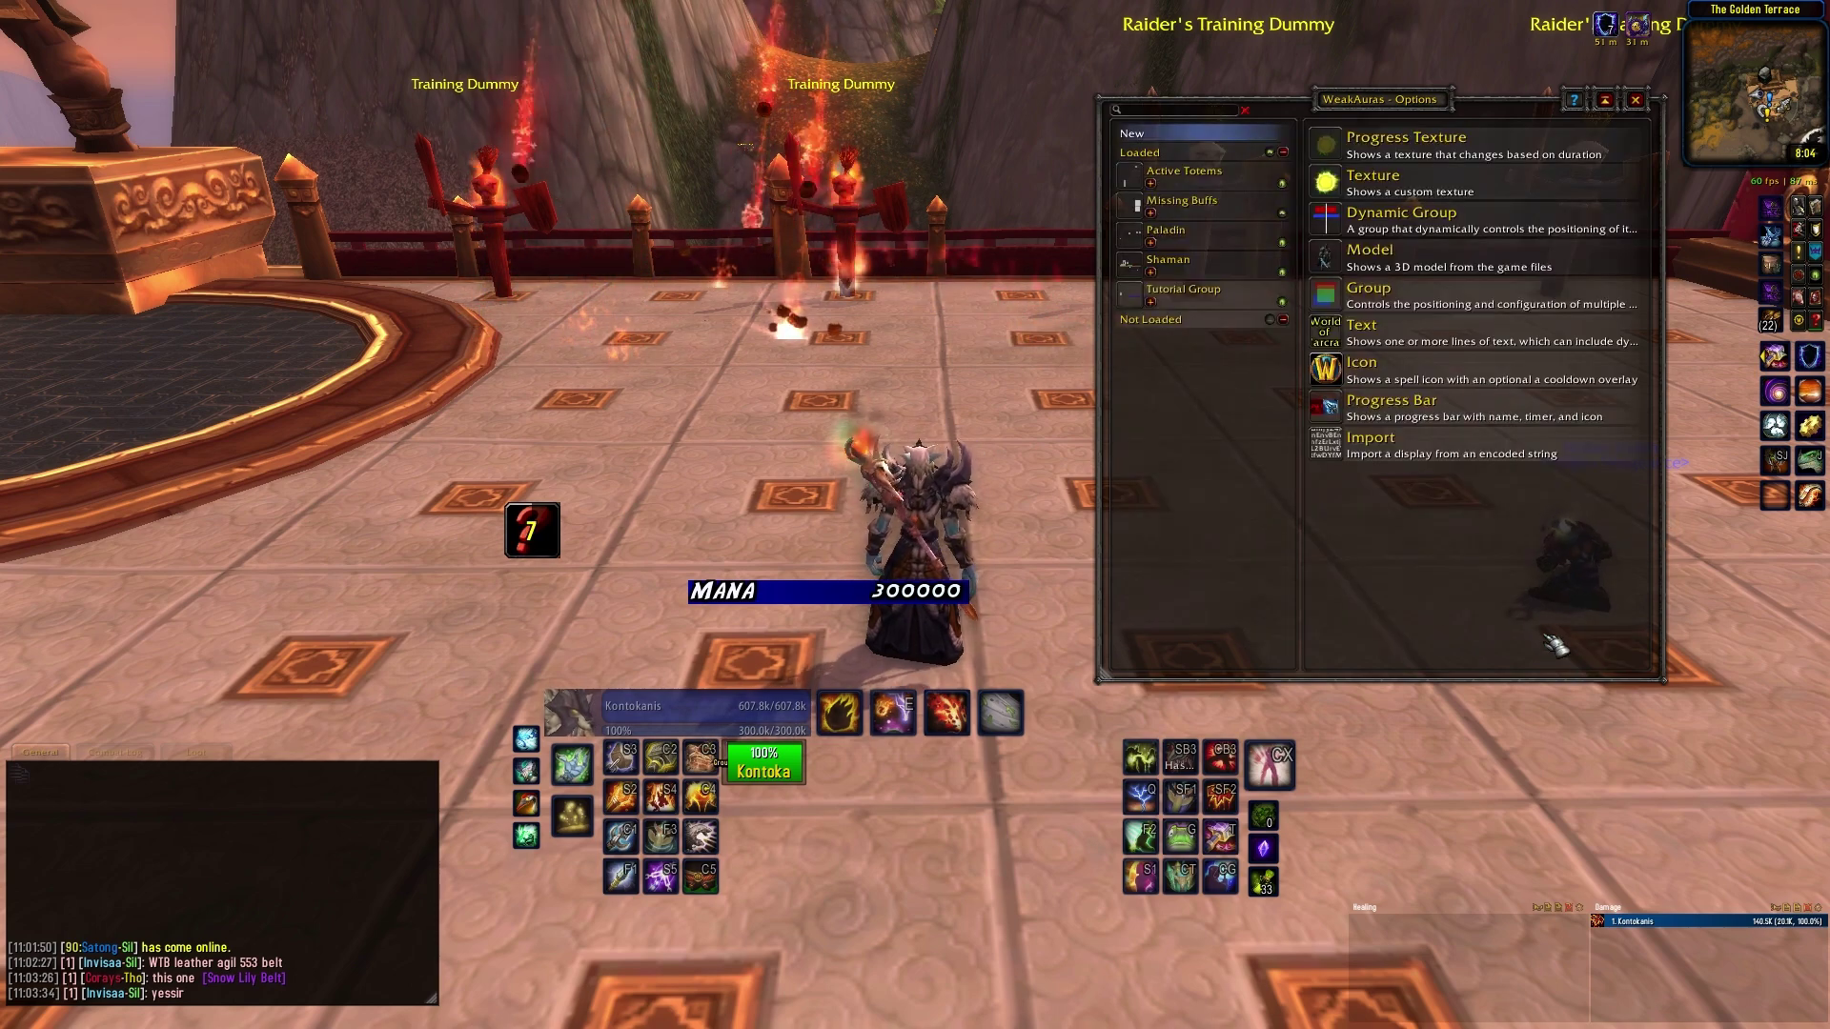
Expand Tutorial Group and open the Cooldown: Shamanistic Rage aura's settings
left_click(1184, 292)
left_click(1151, 301)
left_click(1196, 326)
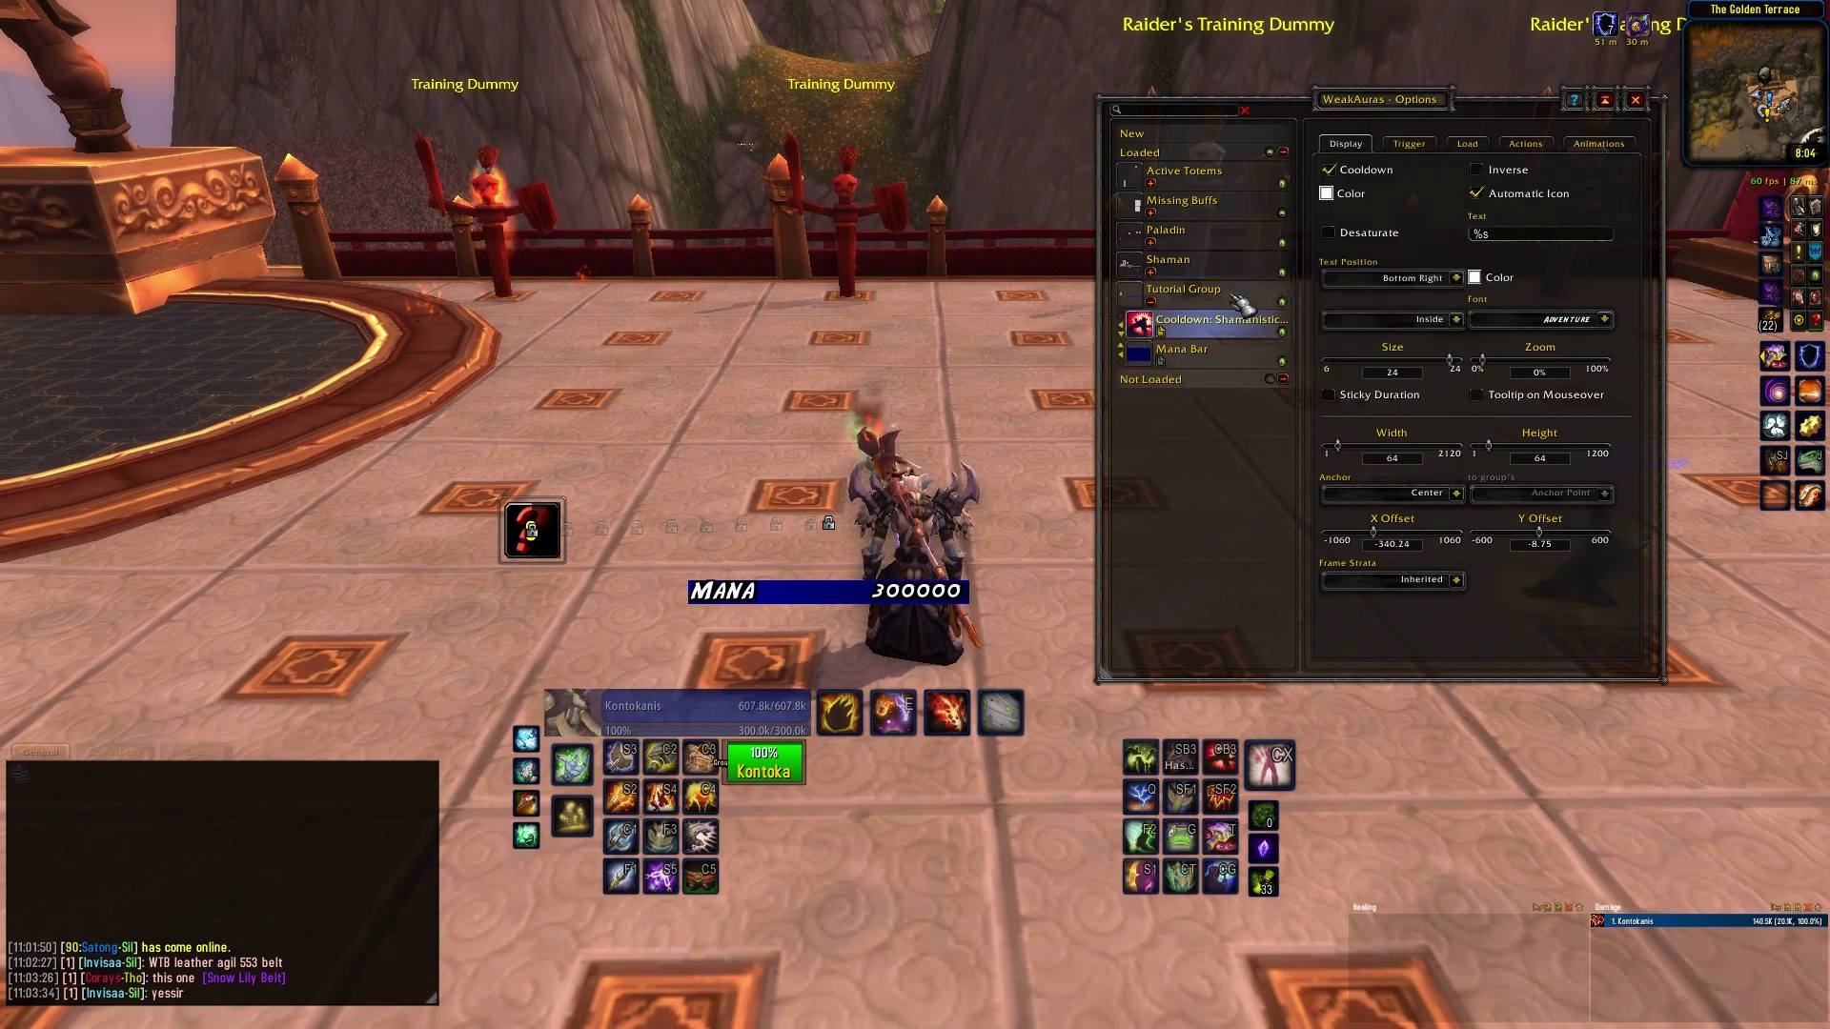
right_click(1210, 330)
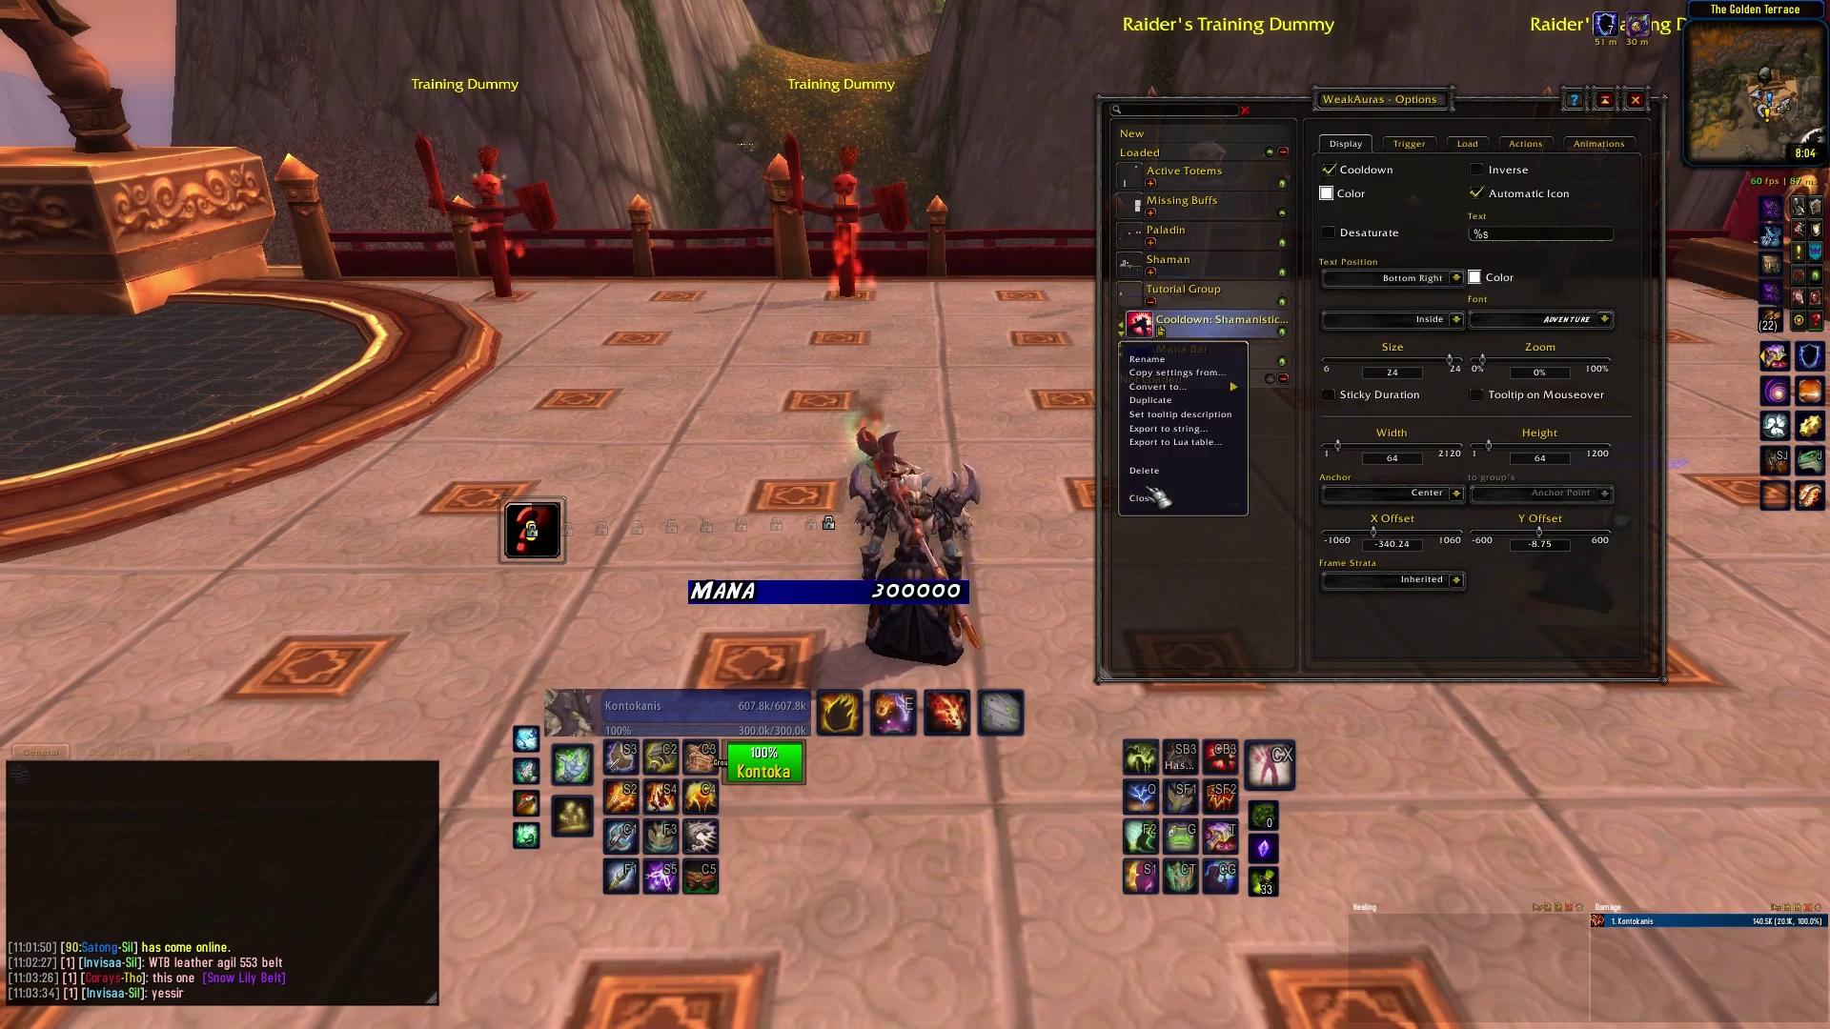
left_click(1167, 429)
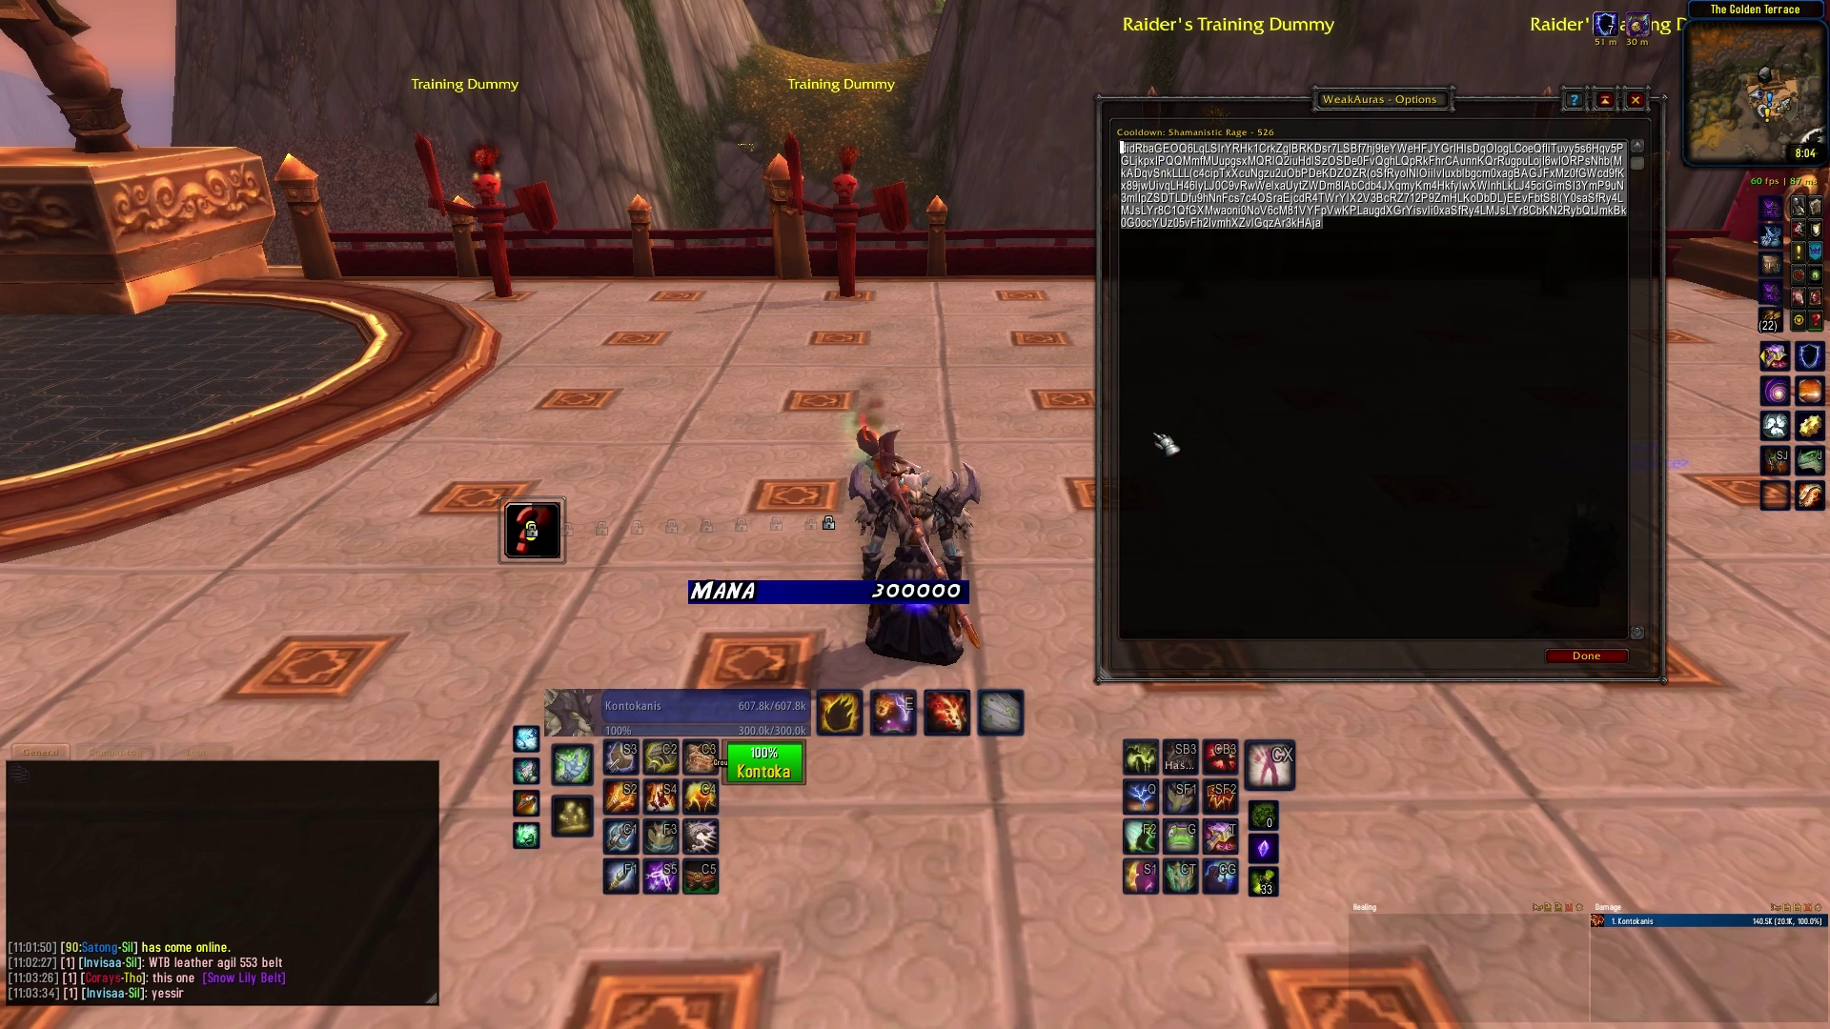
left_click(1296, 210)
key("ctrl+a")
left_click(1337, 231)
key("ctrl+a")
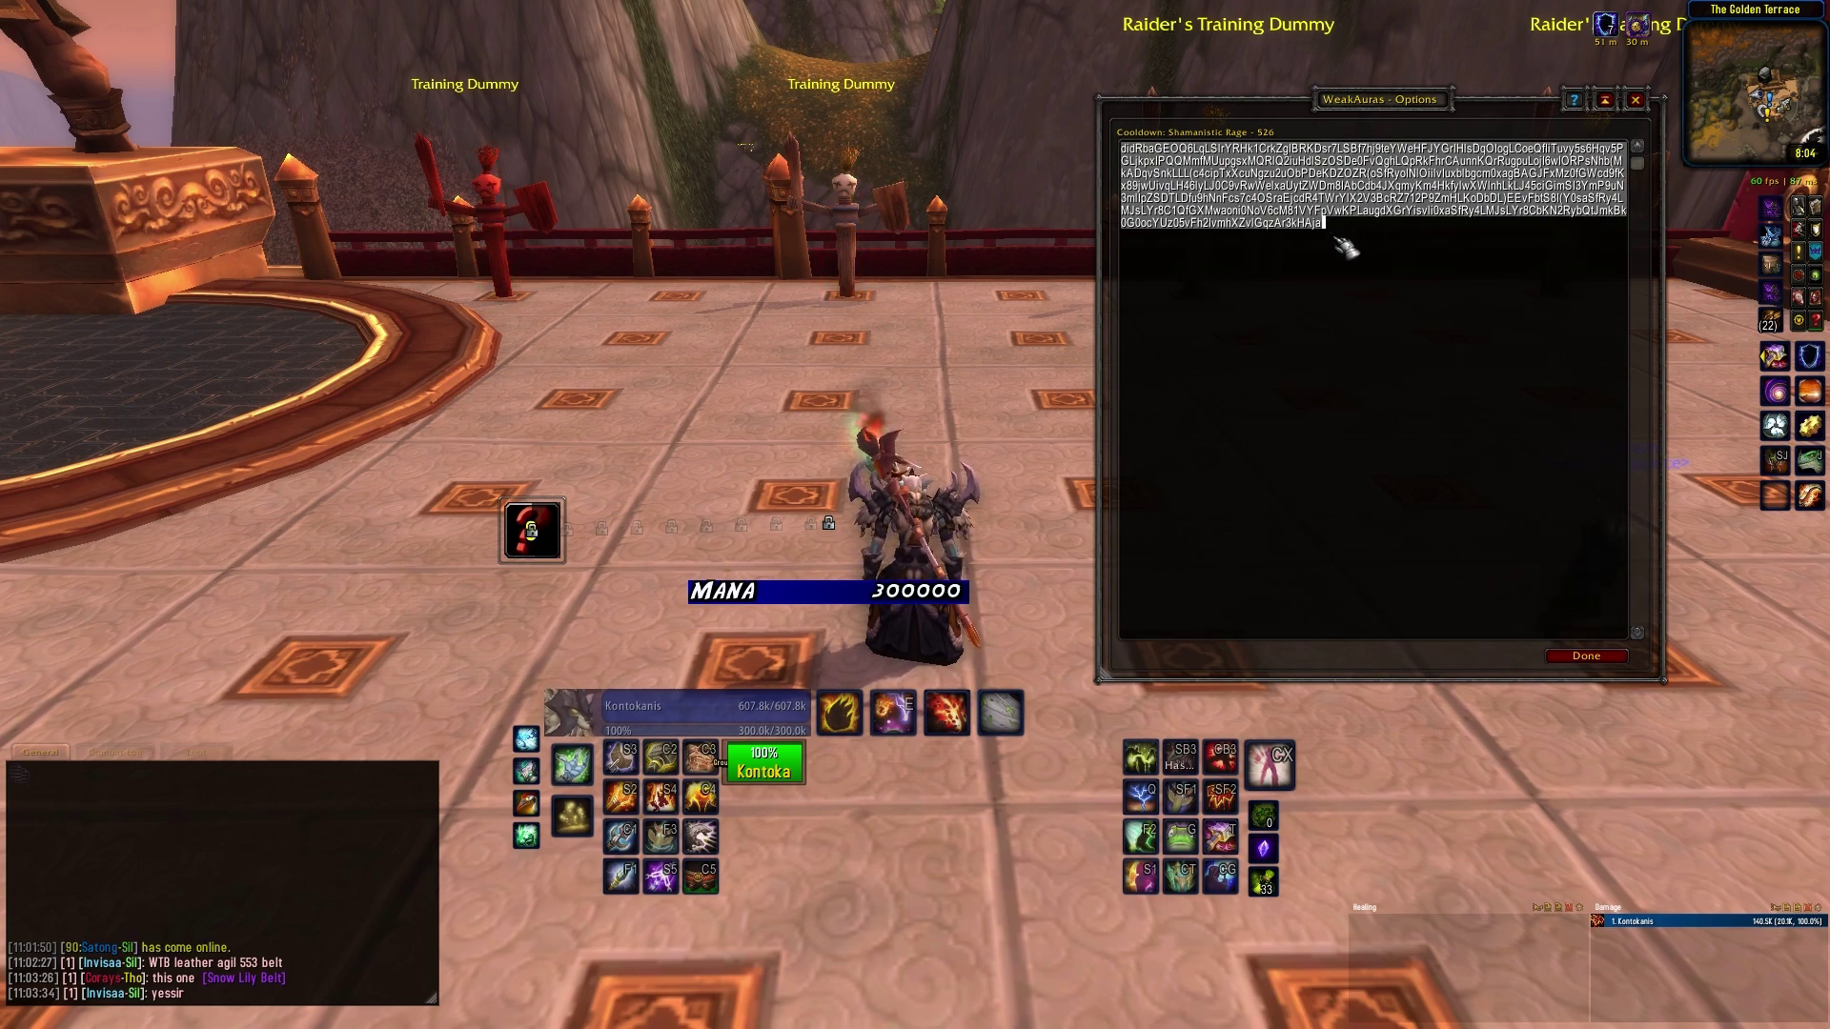
left_click(1618, 655)
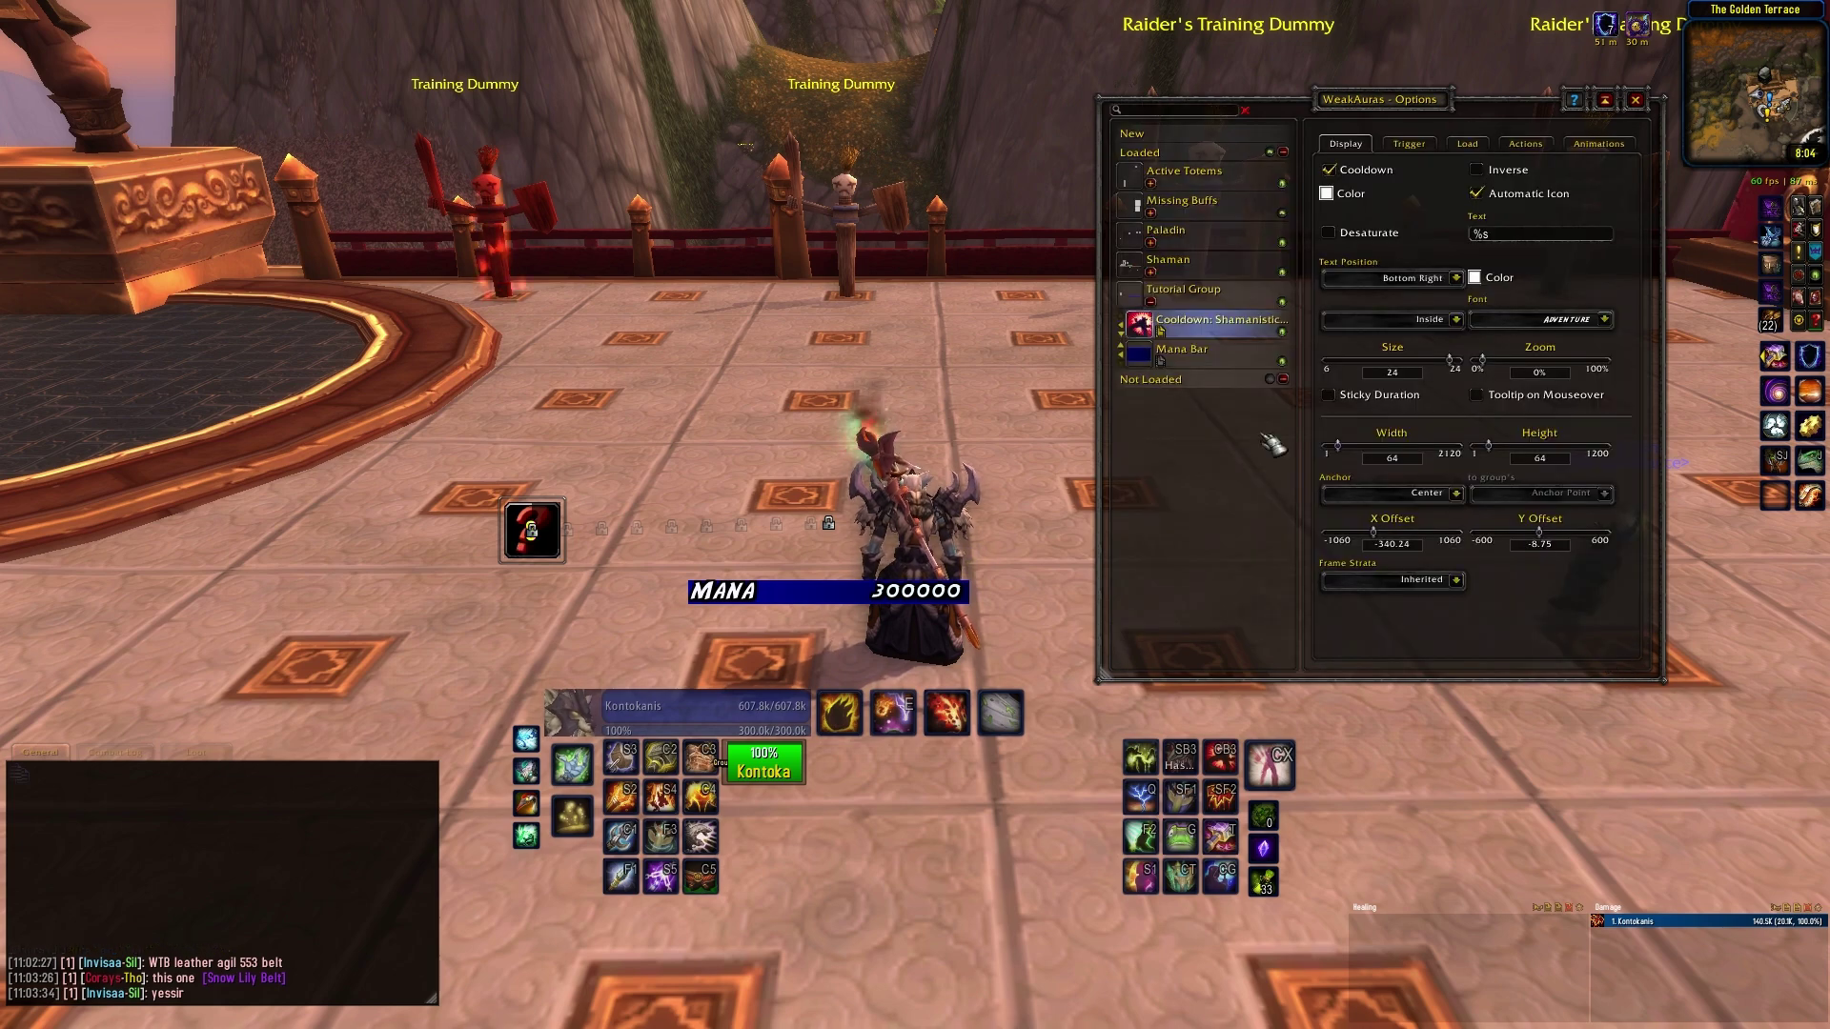
left_click(1134, 133)
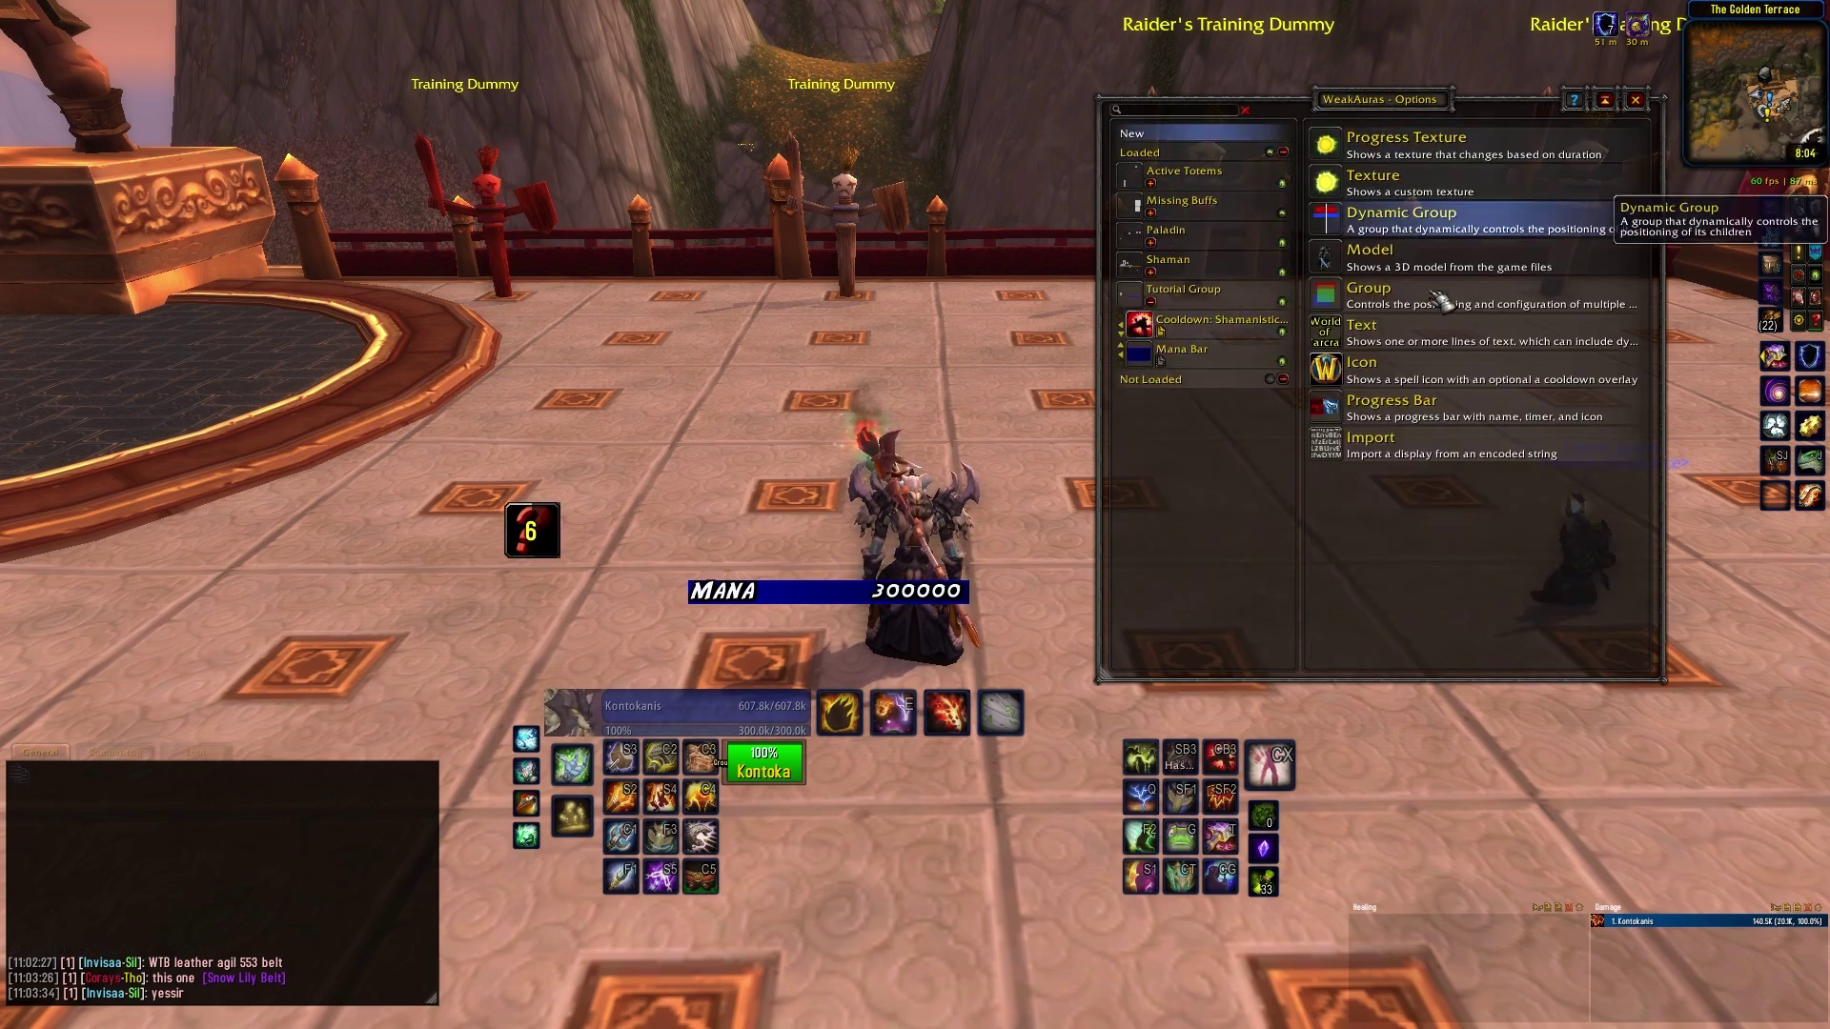
left_click(1406, 446)
key("ctrl+v")
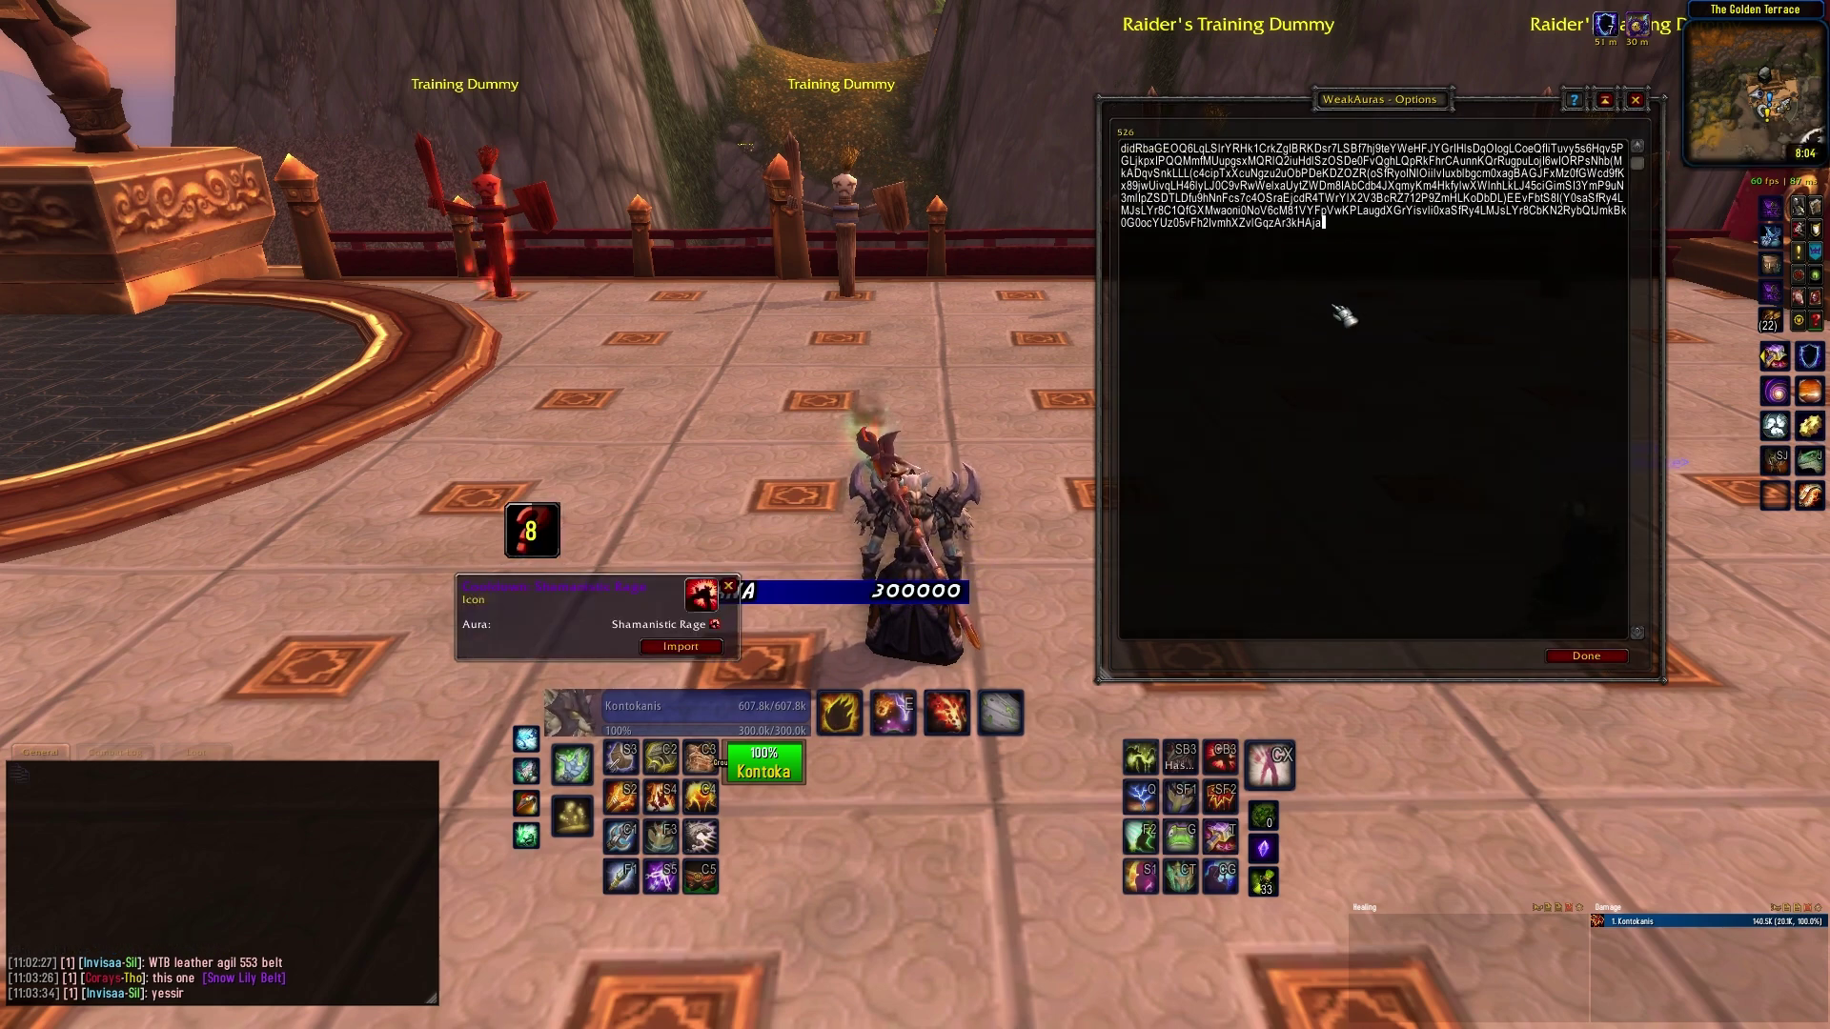
left_click_drag(563, 601, 747, 362)
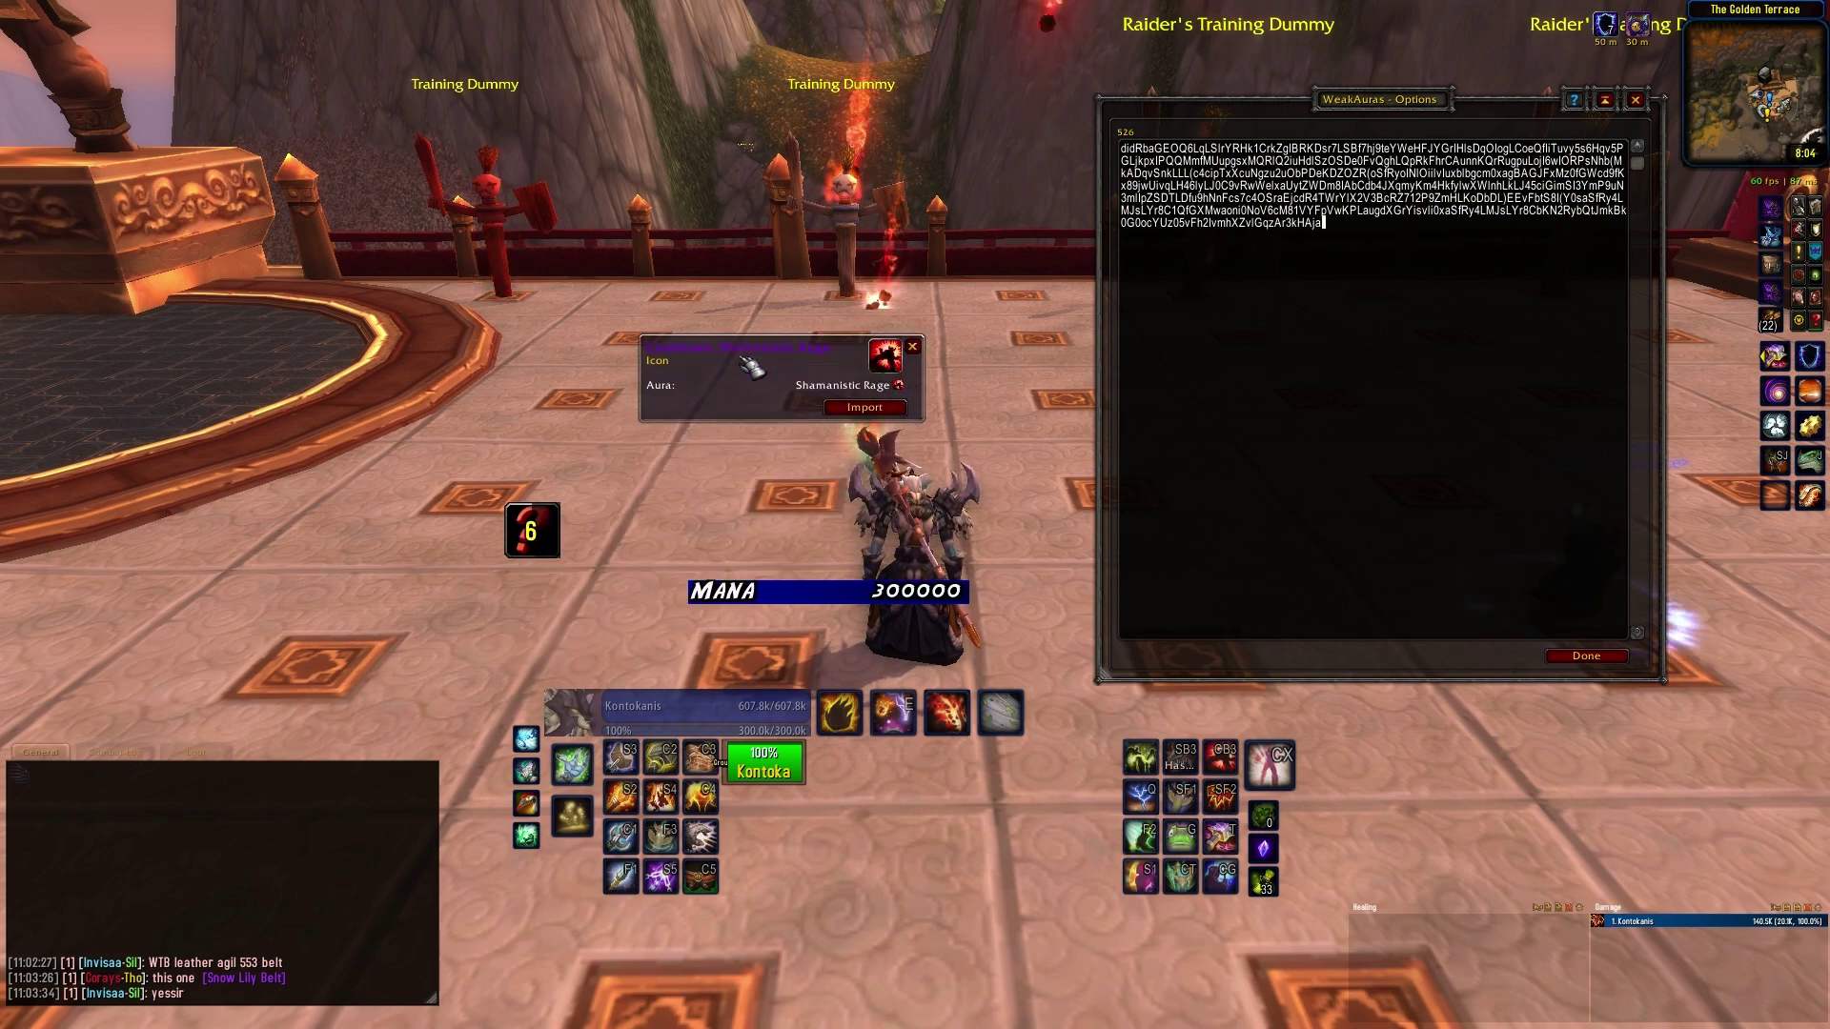
left_click(864, 407)
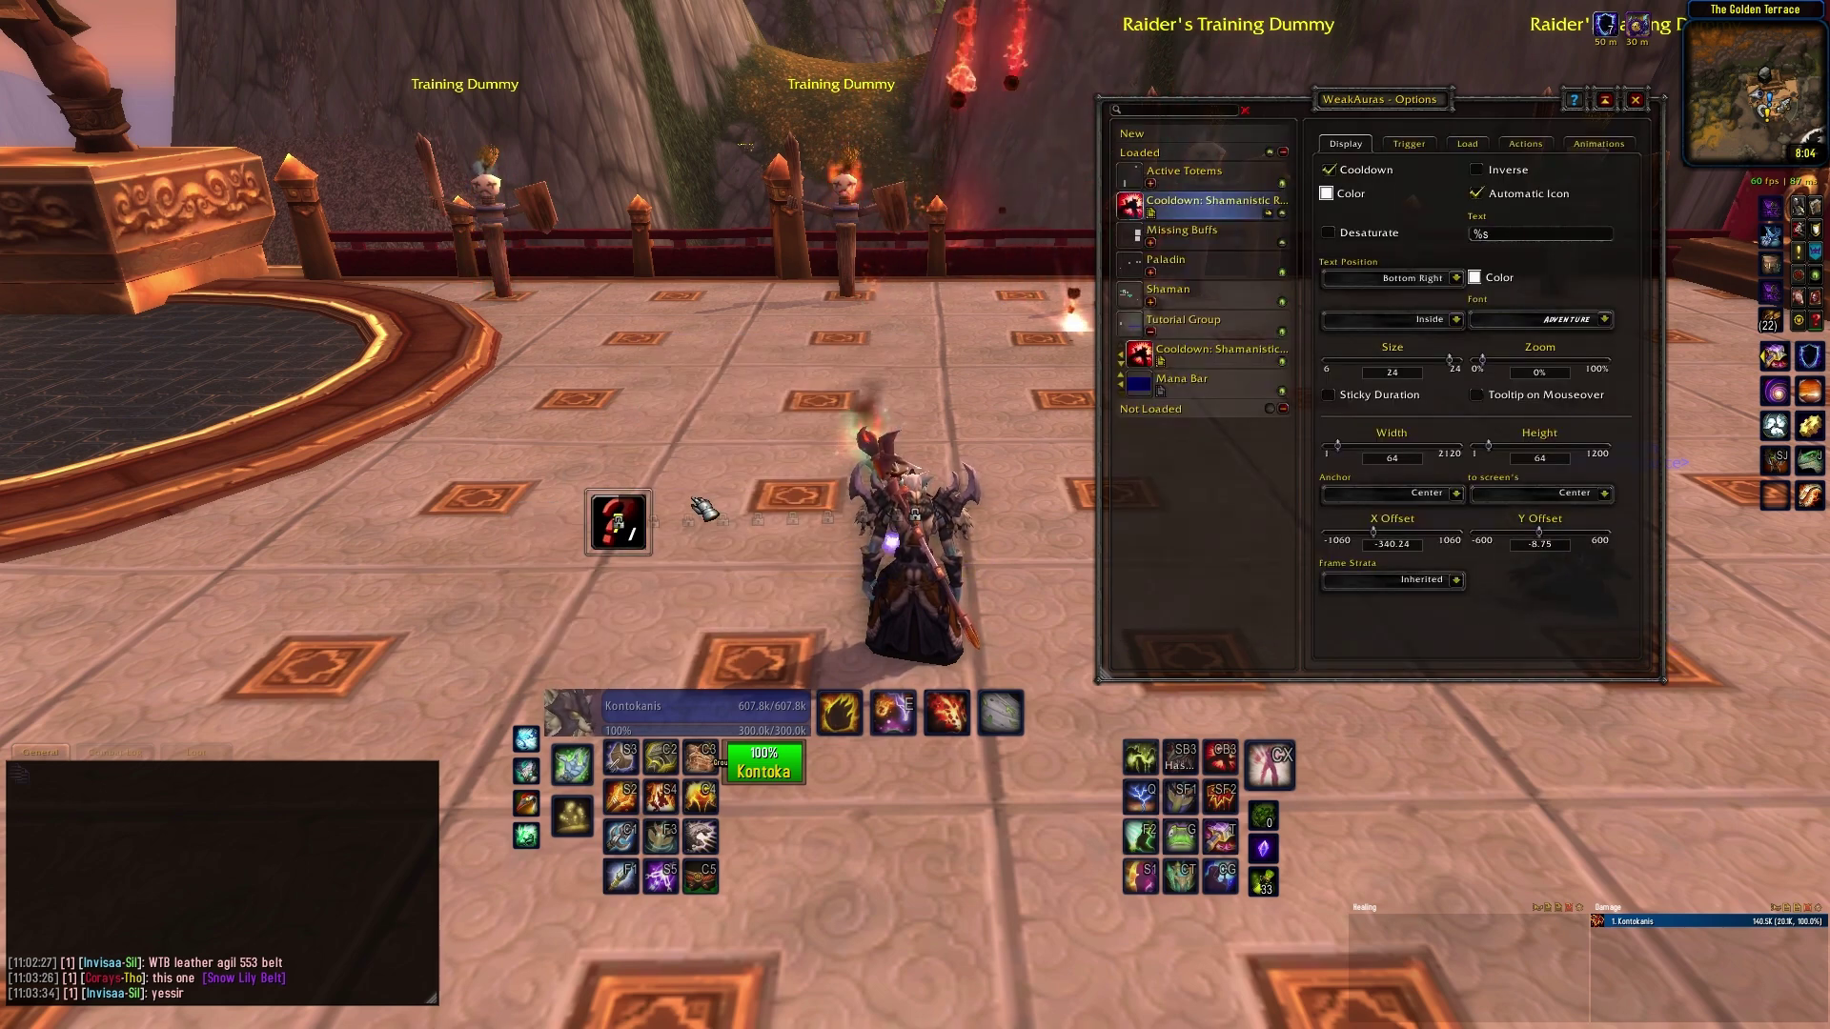
left_click_drag(621, 545, 835, 488)
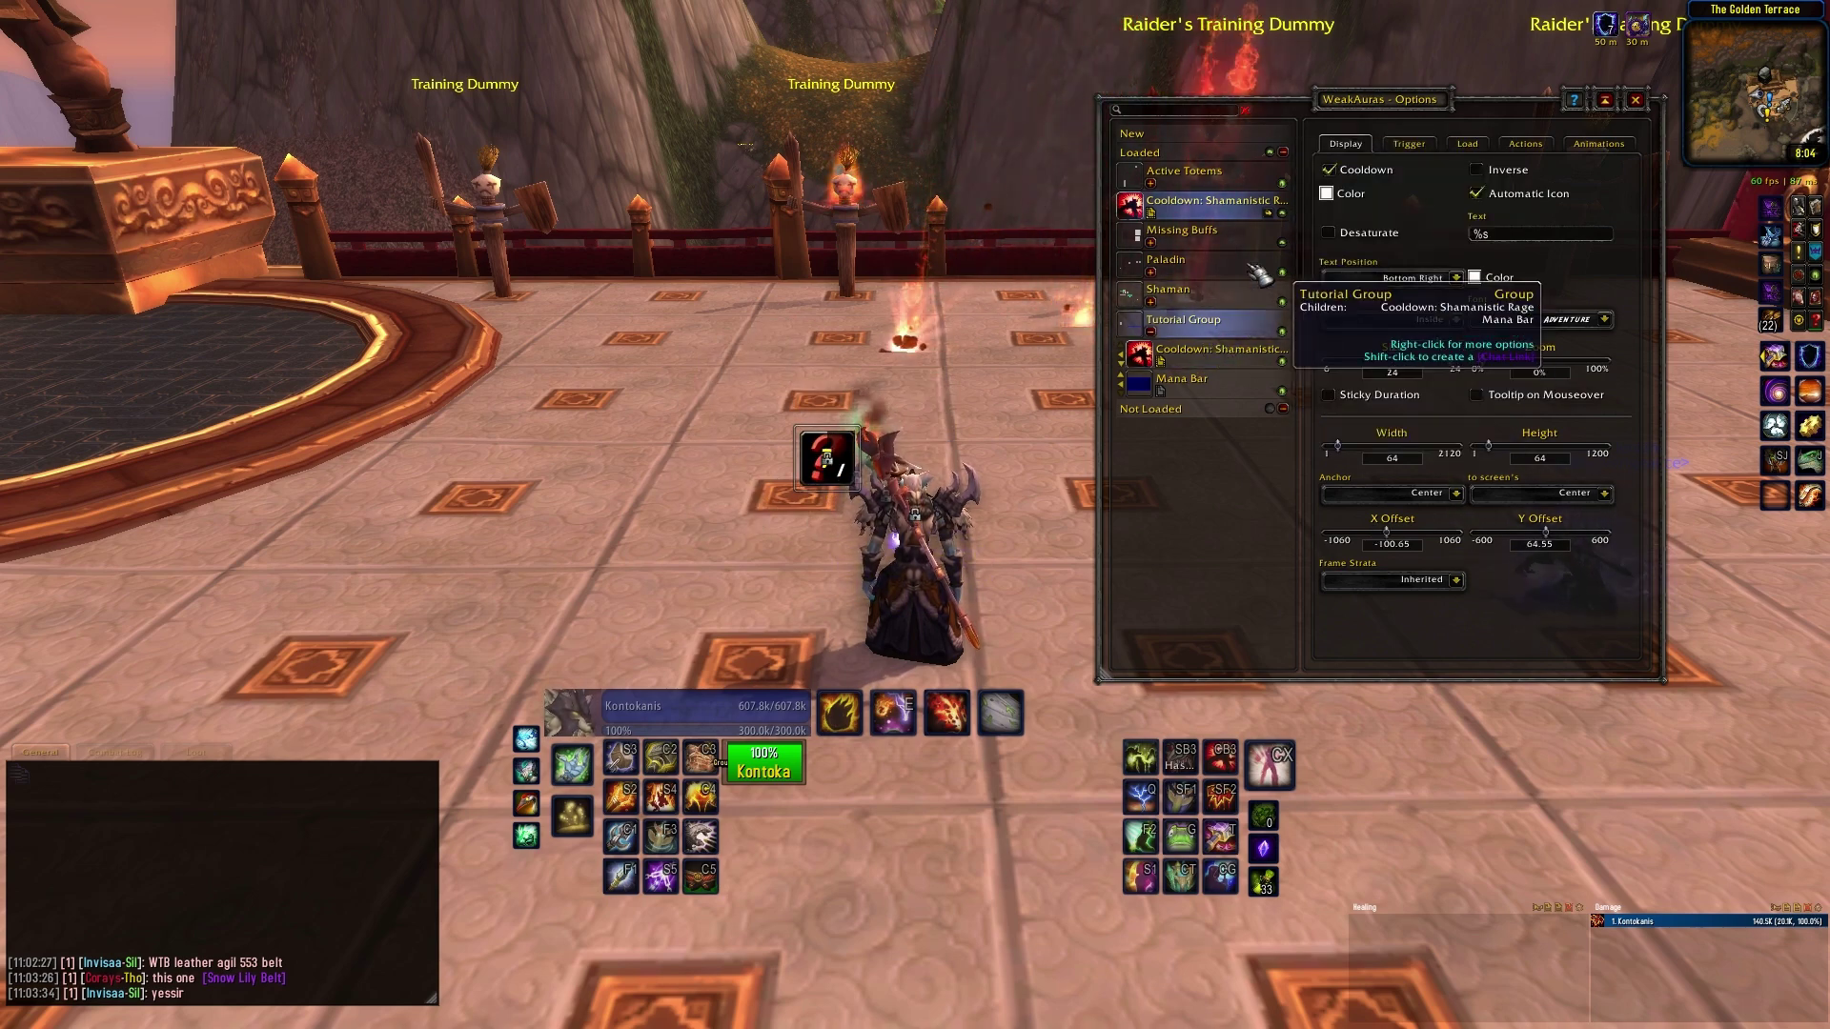
right_click(1216, 211)
left_click(1145, 352)
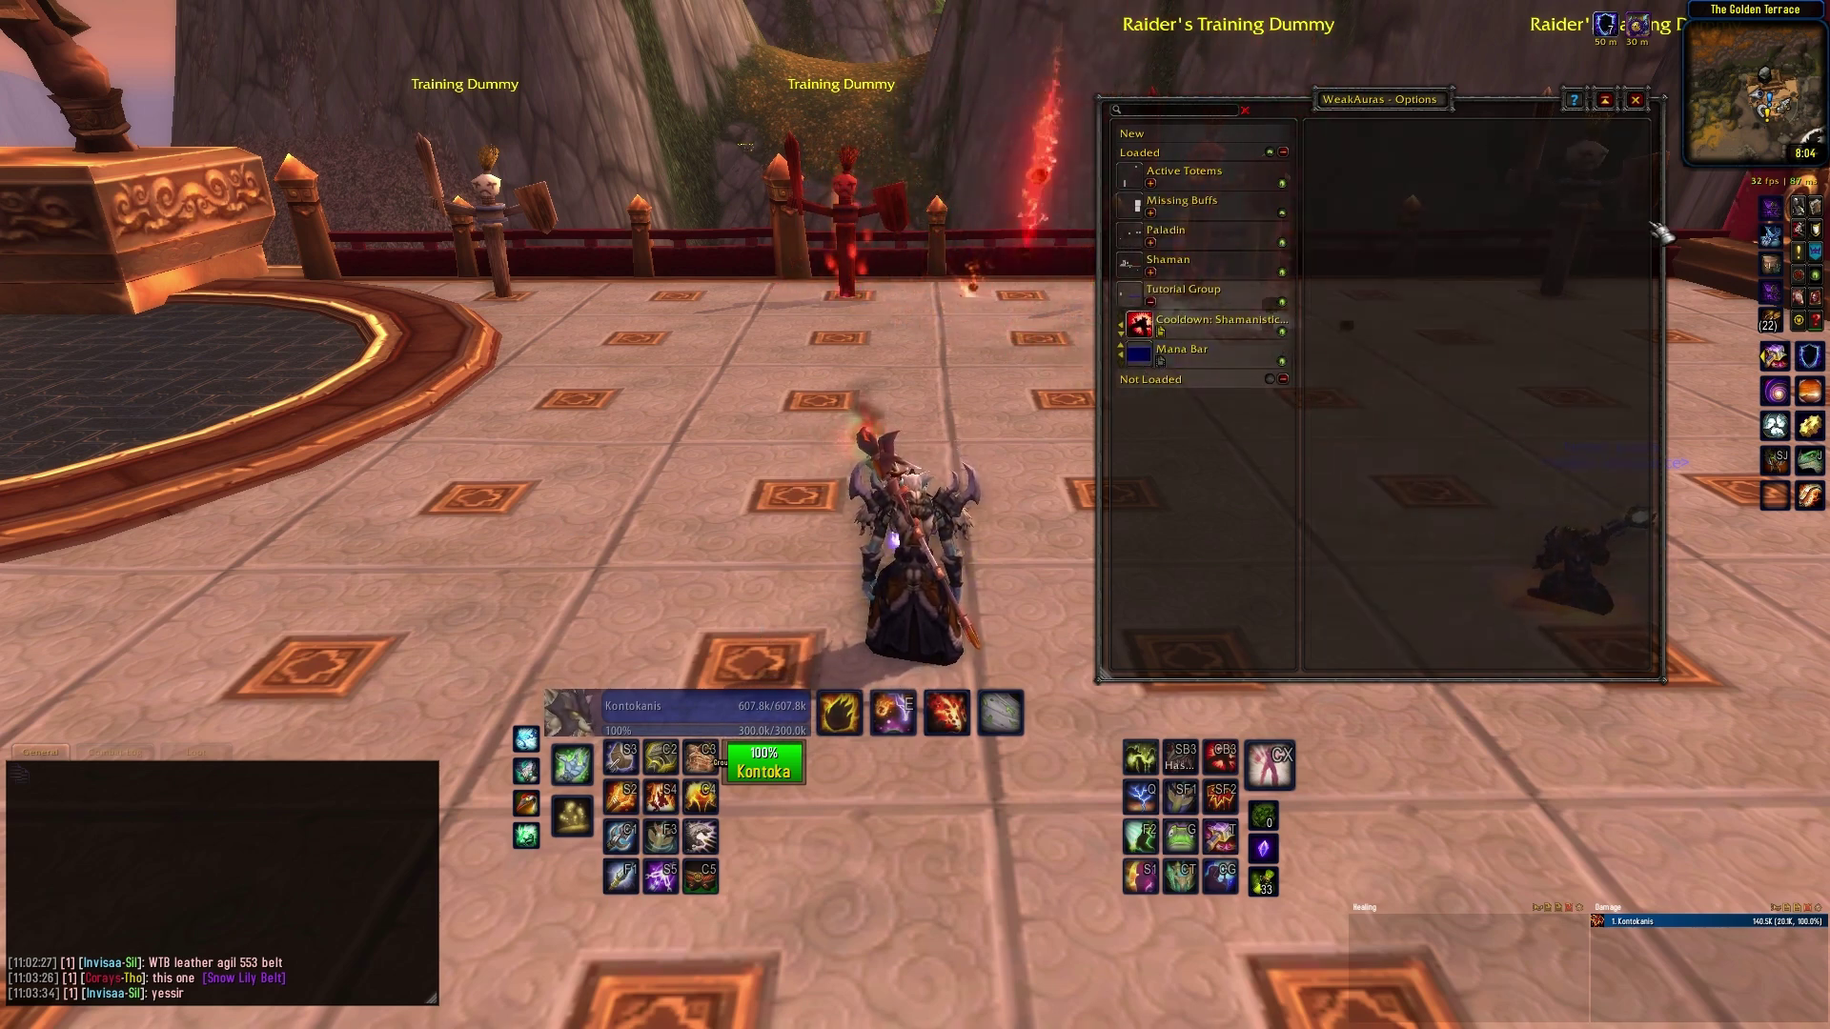
Close WeakAuras options, target the training dummy, and open with Elemental Blast and Flame Shock
left_click(1636, 99)
left_click(836, 249)
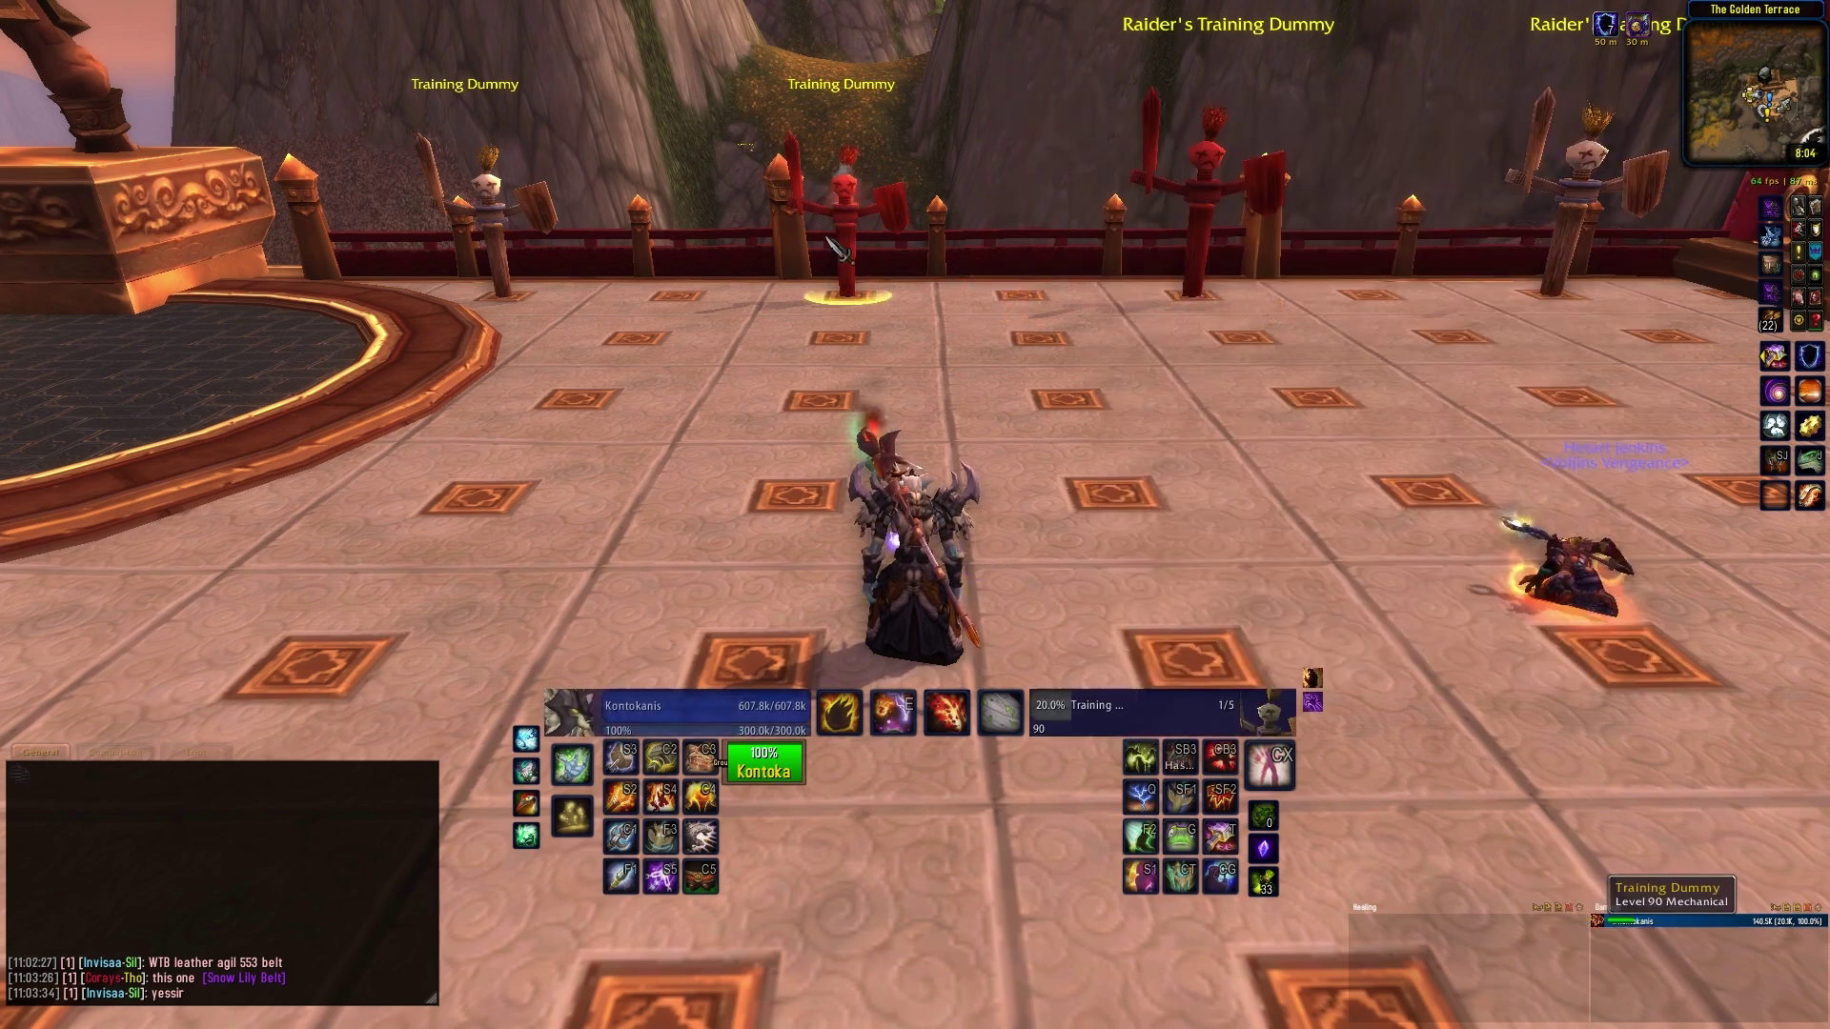
scroll(835, 250, "down", 4)
key("e")
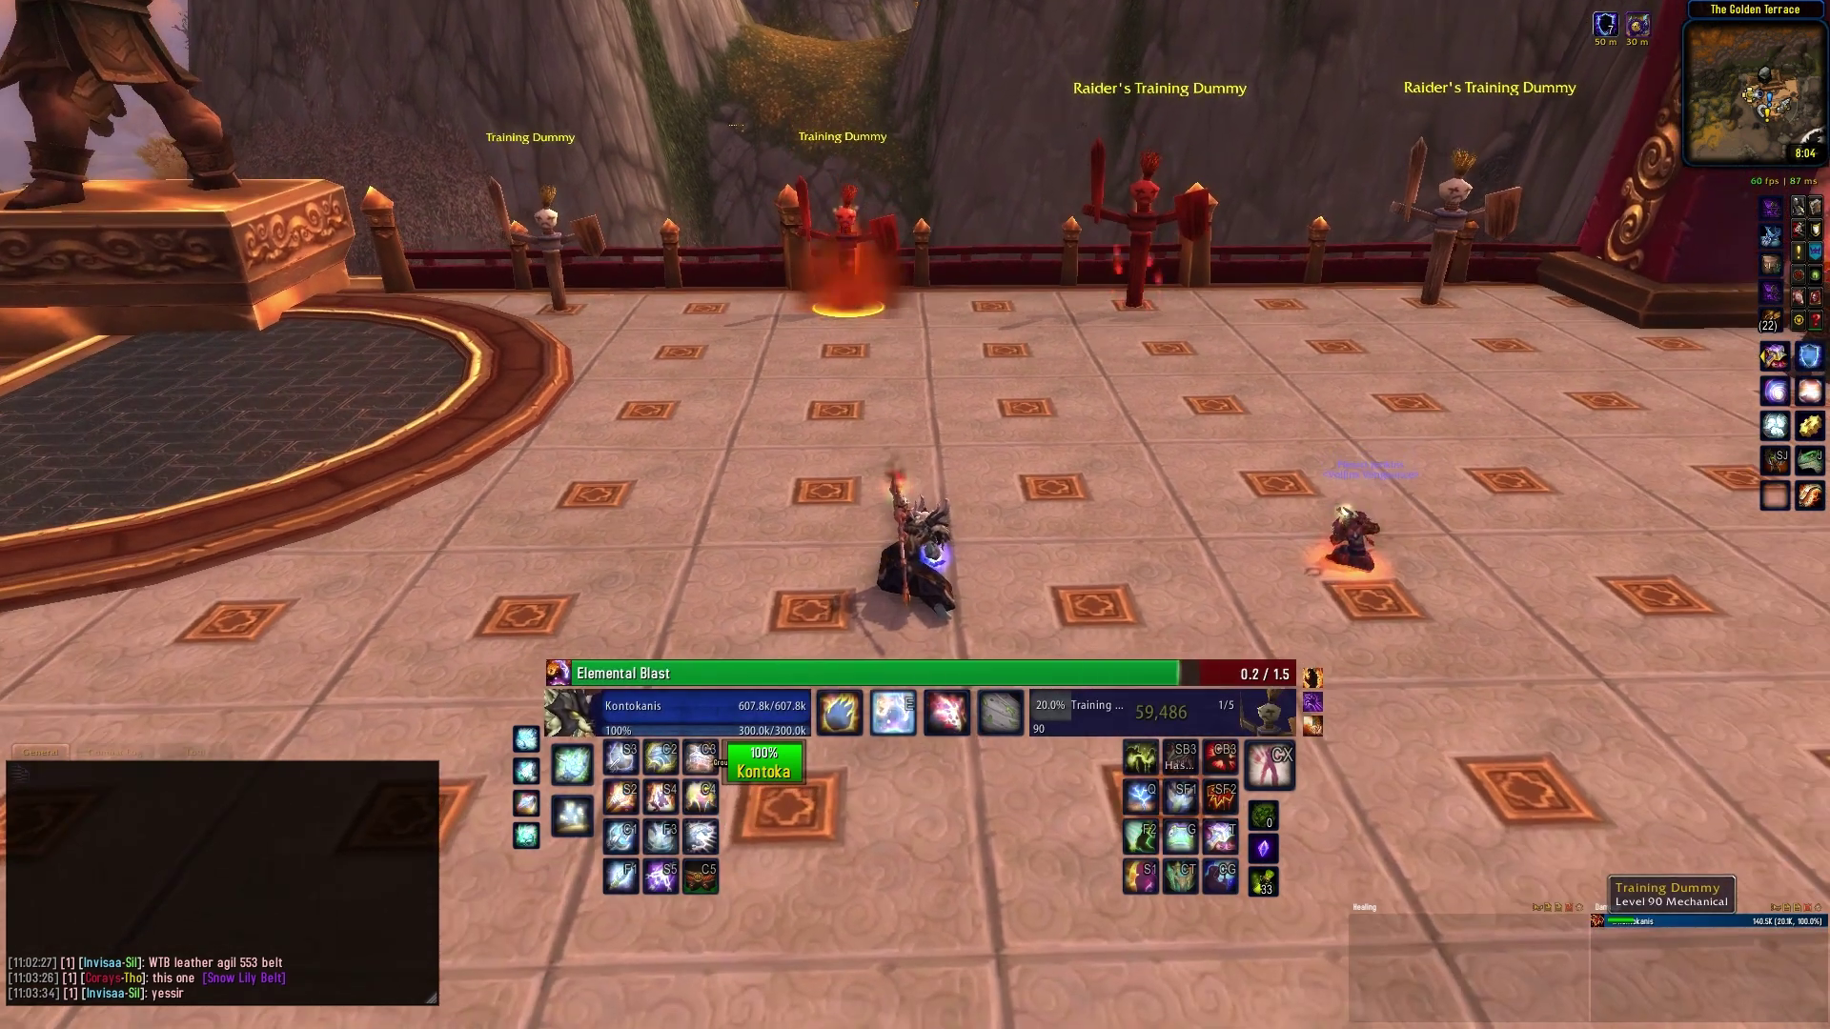
key("1")
middle_click(843, 249, "shift")
Pop offensive cooldowns, Searing Totem and Ascendance, then attack the dummy with Lava Bursts and Lightning Bolts
key("shift+F1")
key("shift+F2")
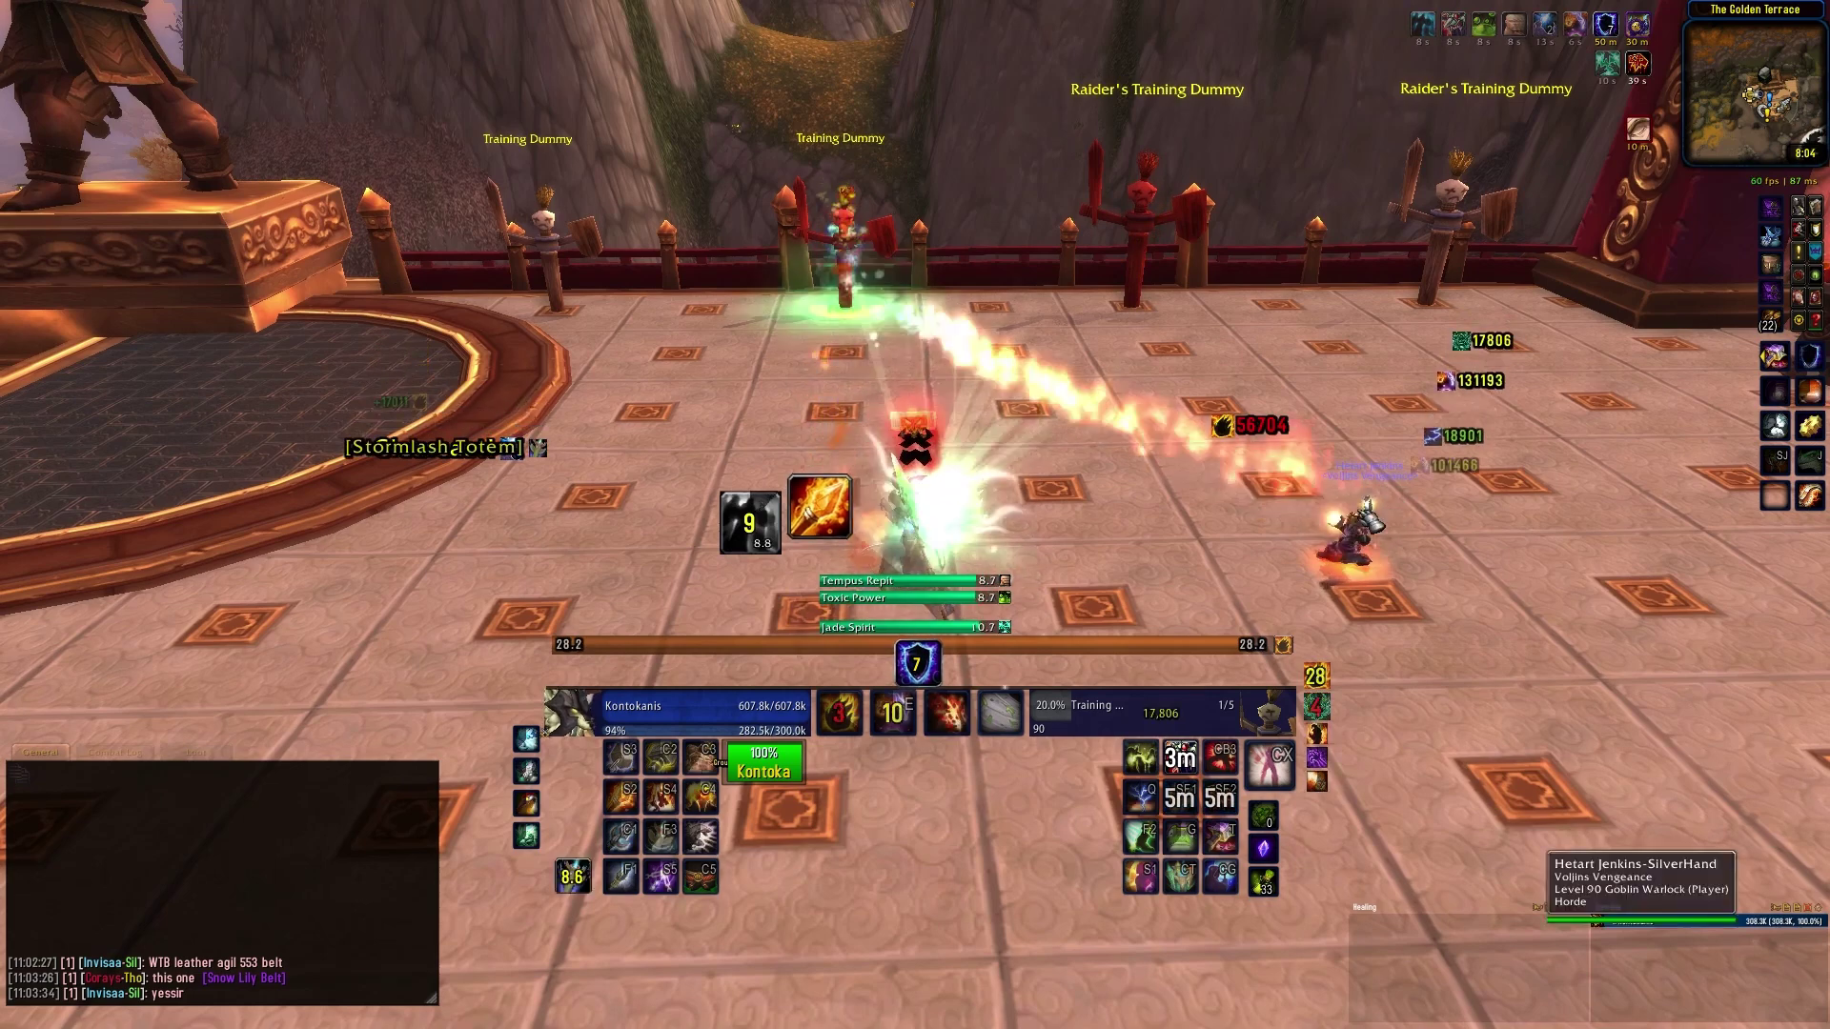
key("2")
mouse_move(1051, 349)
left_mouse_down()
mouse_move(1039, 383)
mouse_move(1051, 348)
left_mouse_up()
key("shift+2")
key("ctrl+x")
key("2")
key("2")
scroll(1009, 410, "down", 2)
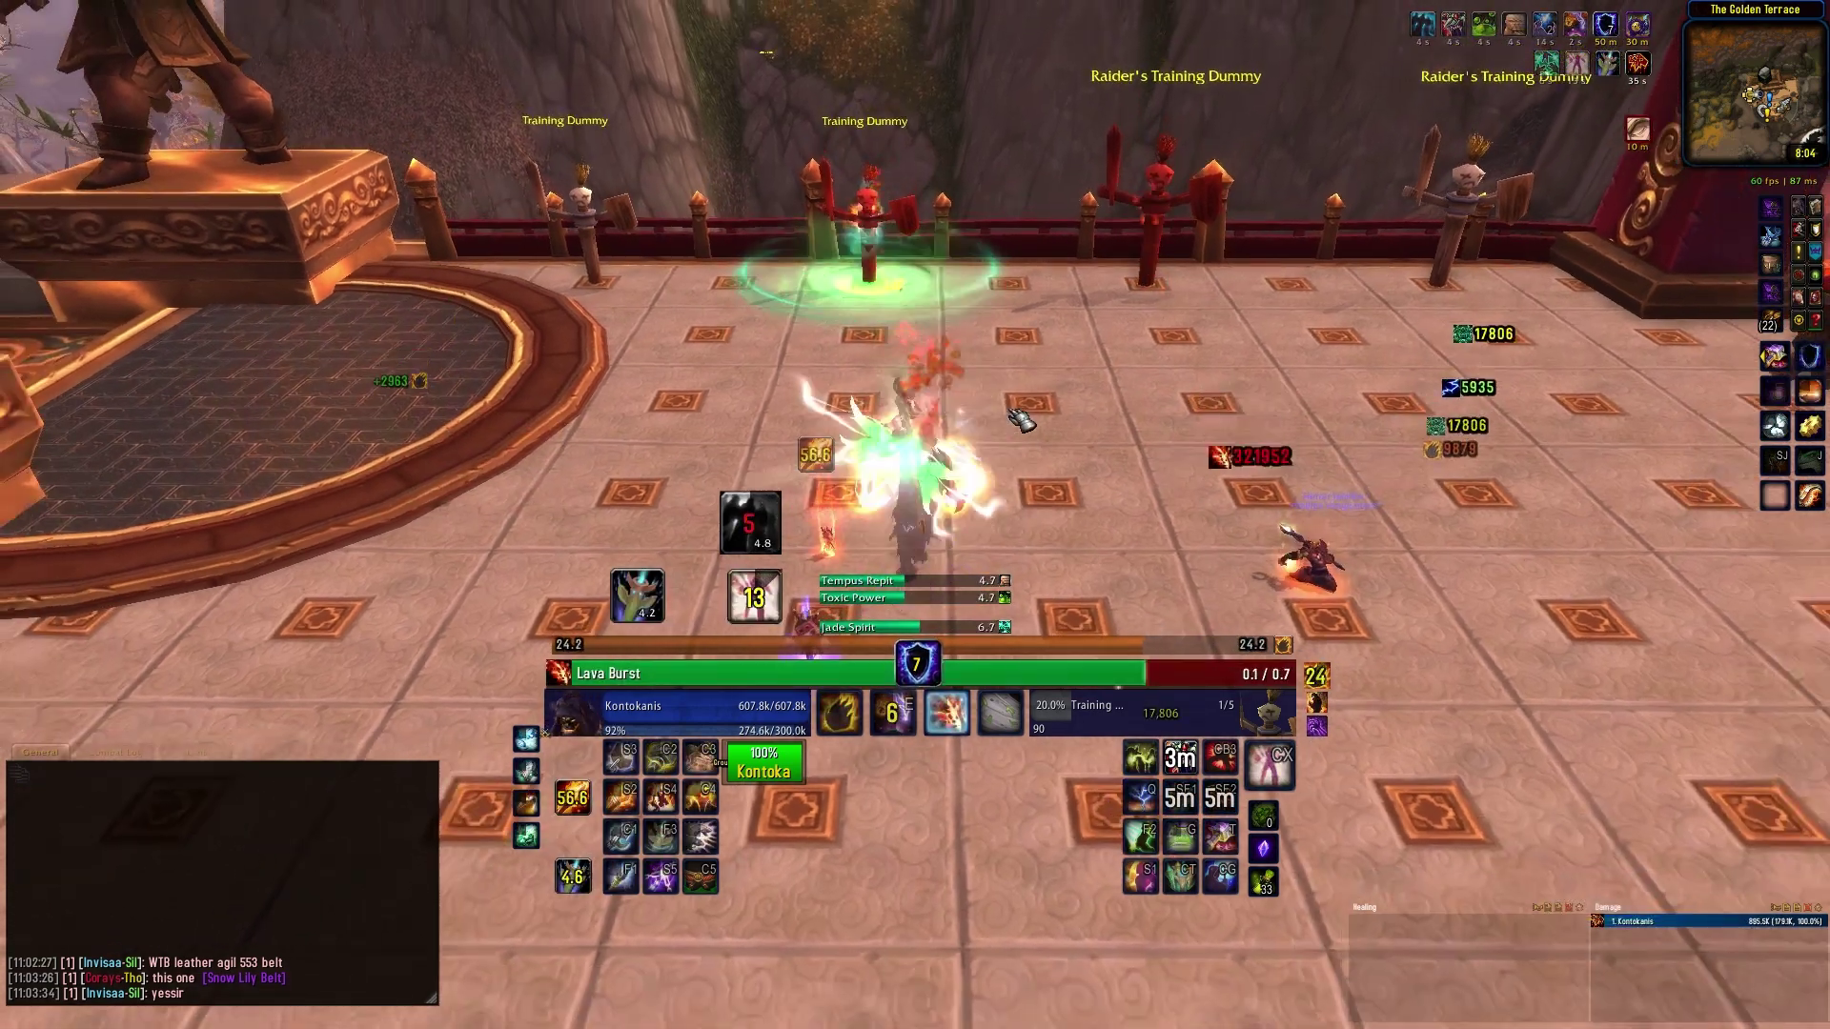
key("2")
key("2")
key("2")
key("2")
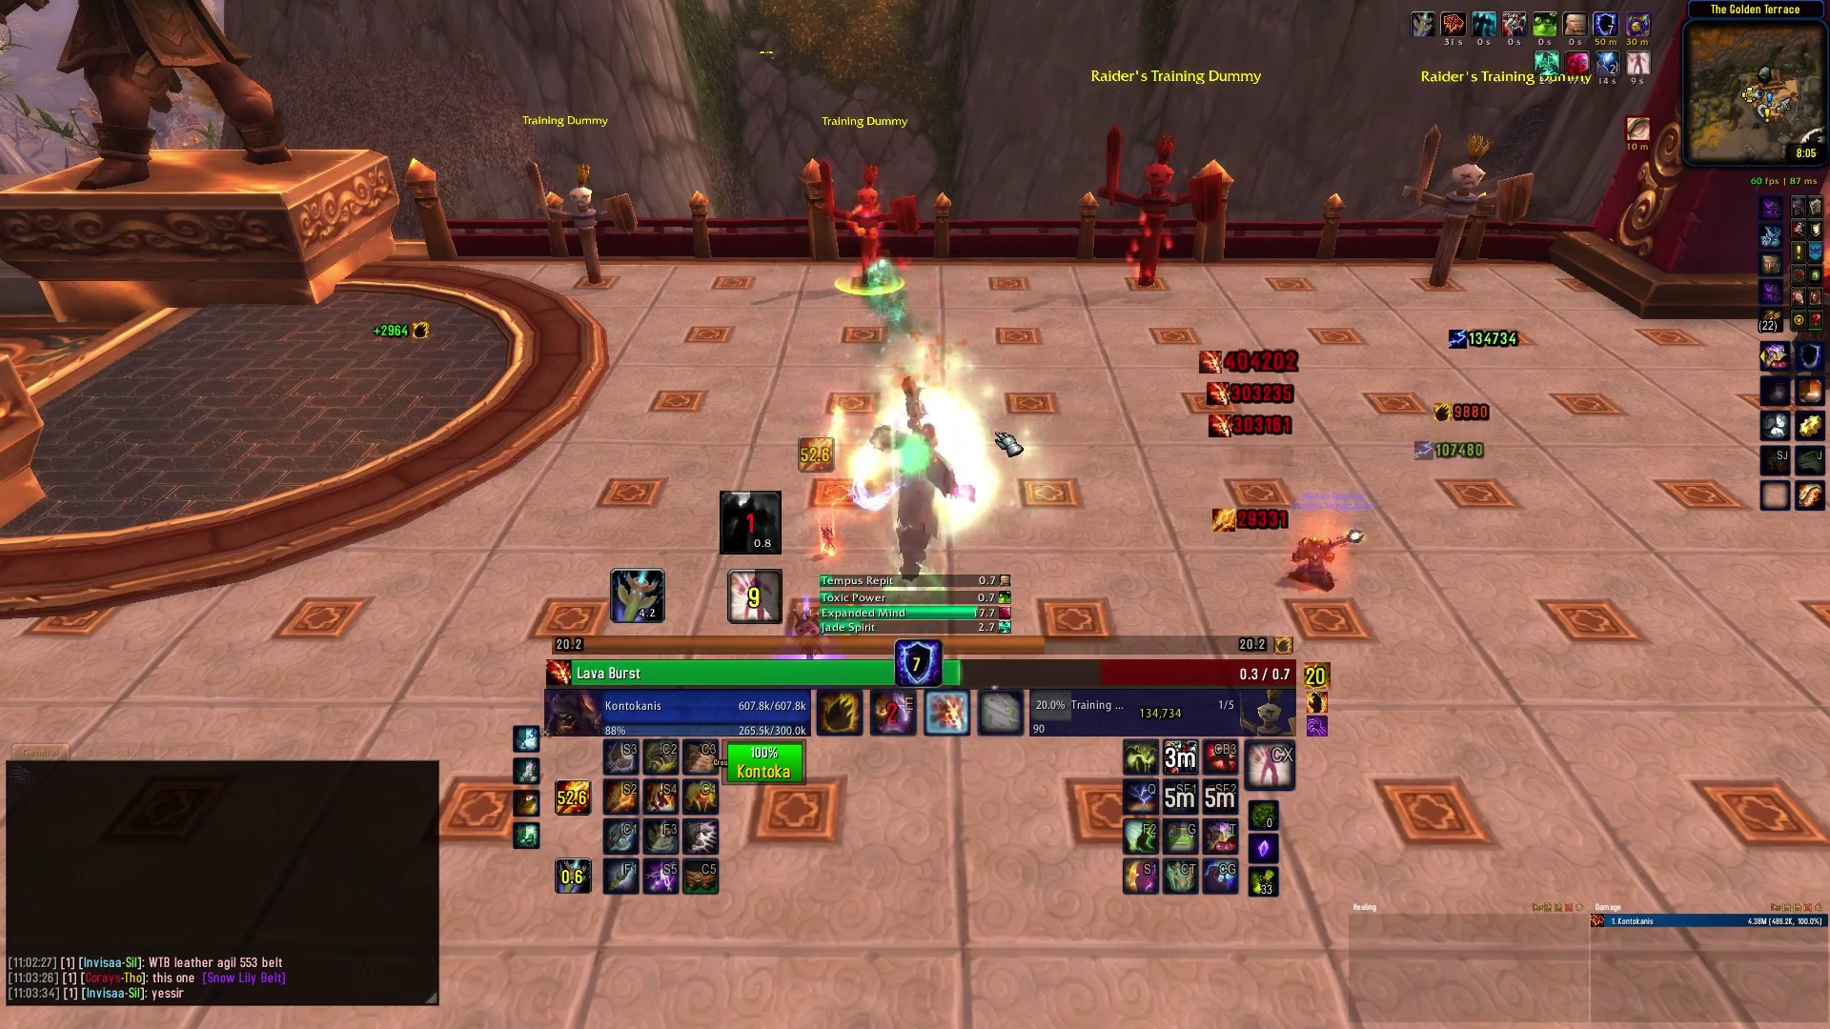
key("2")
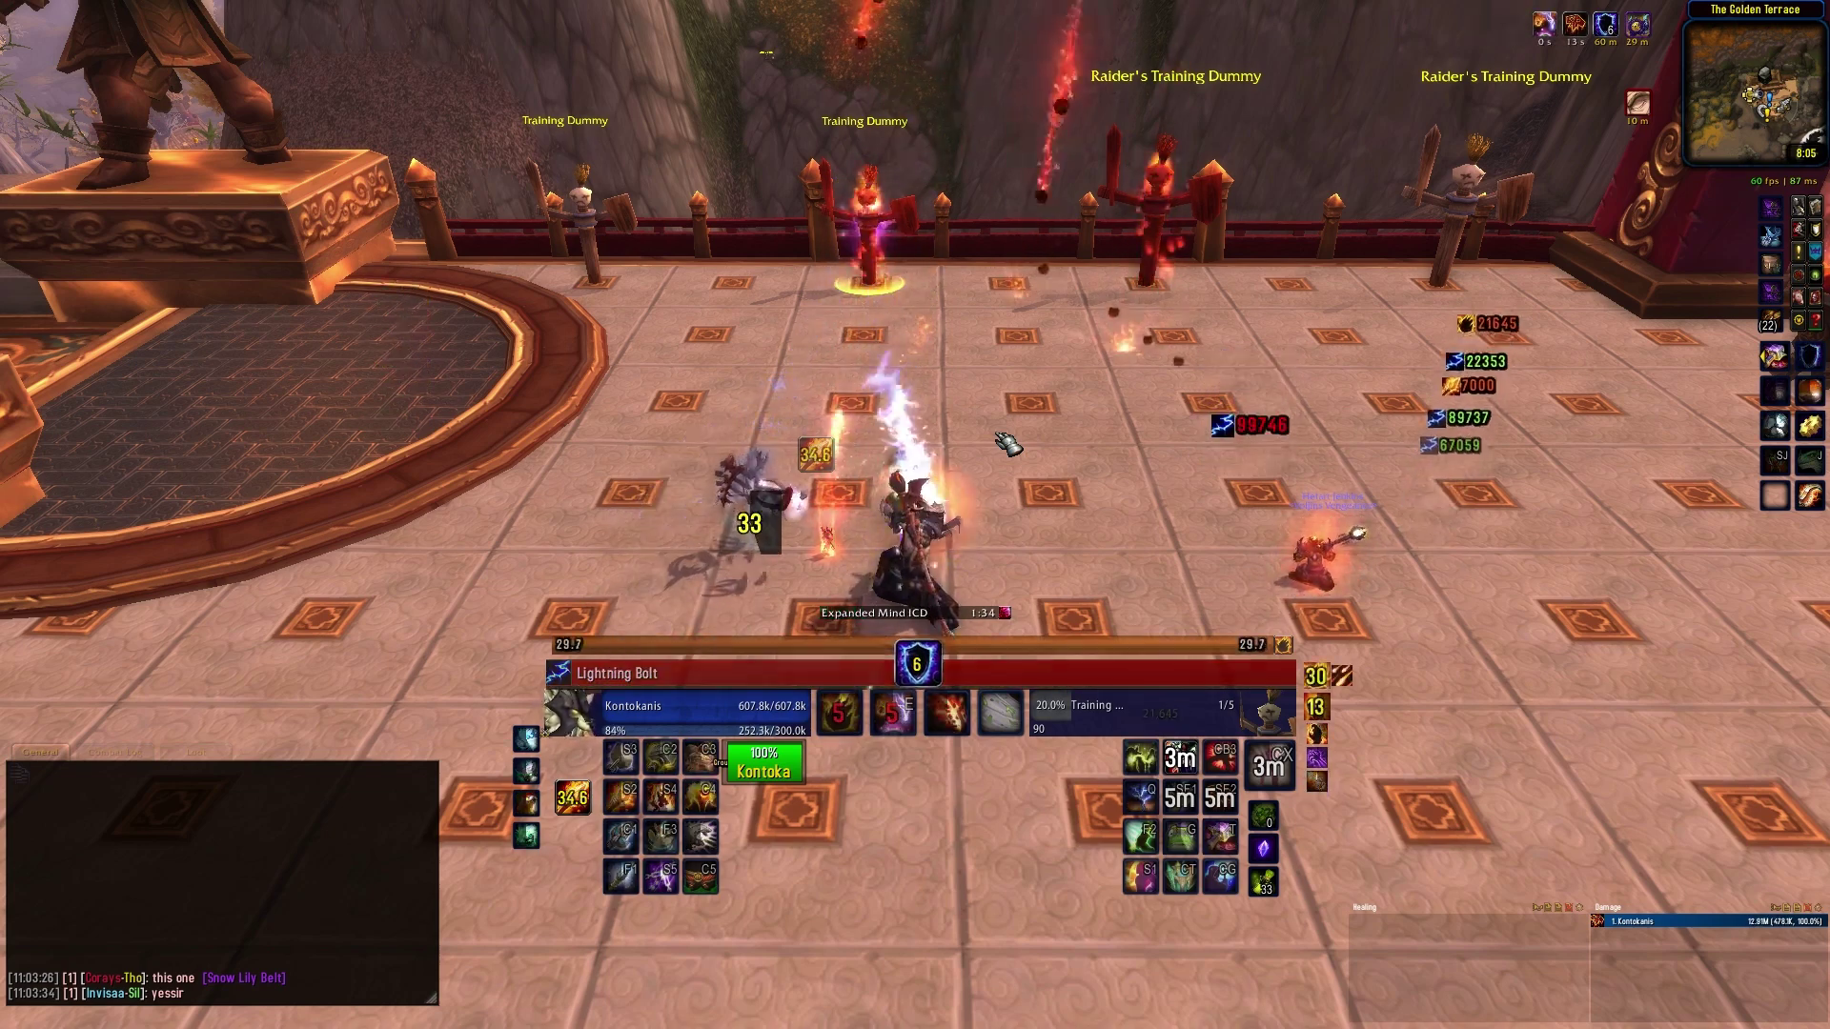
key("q")
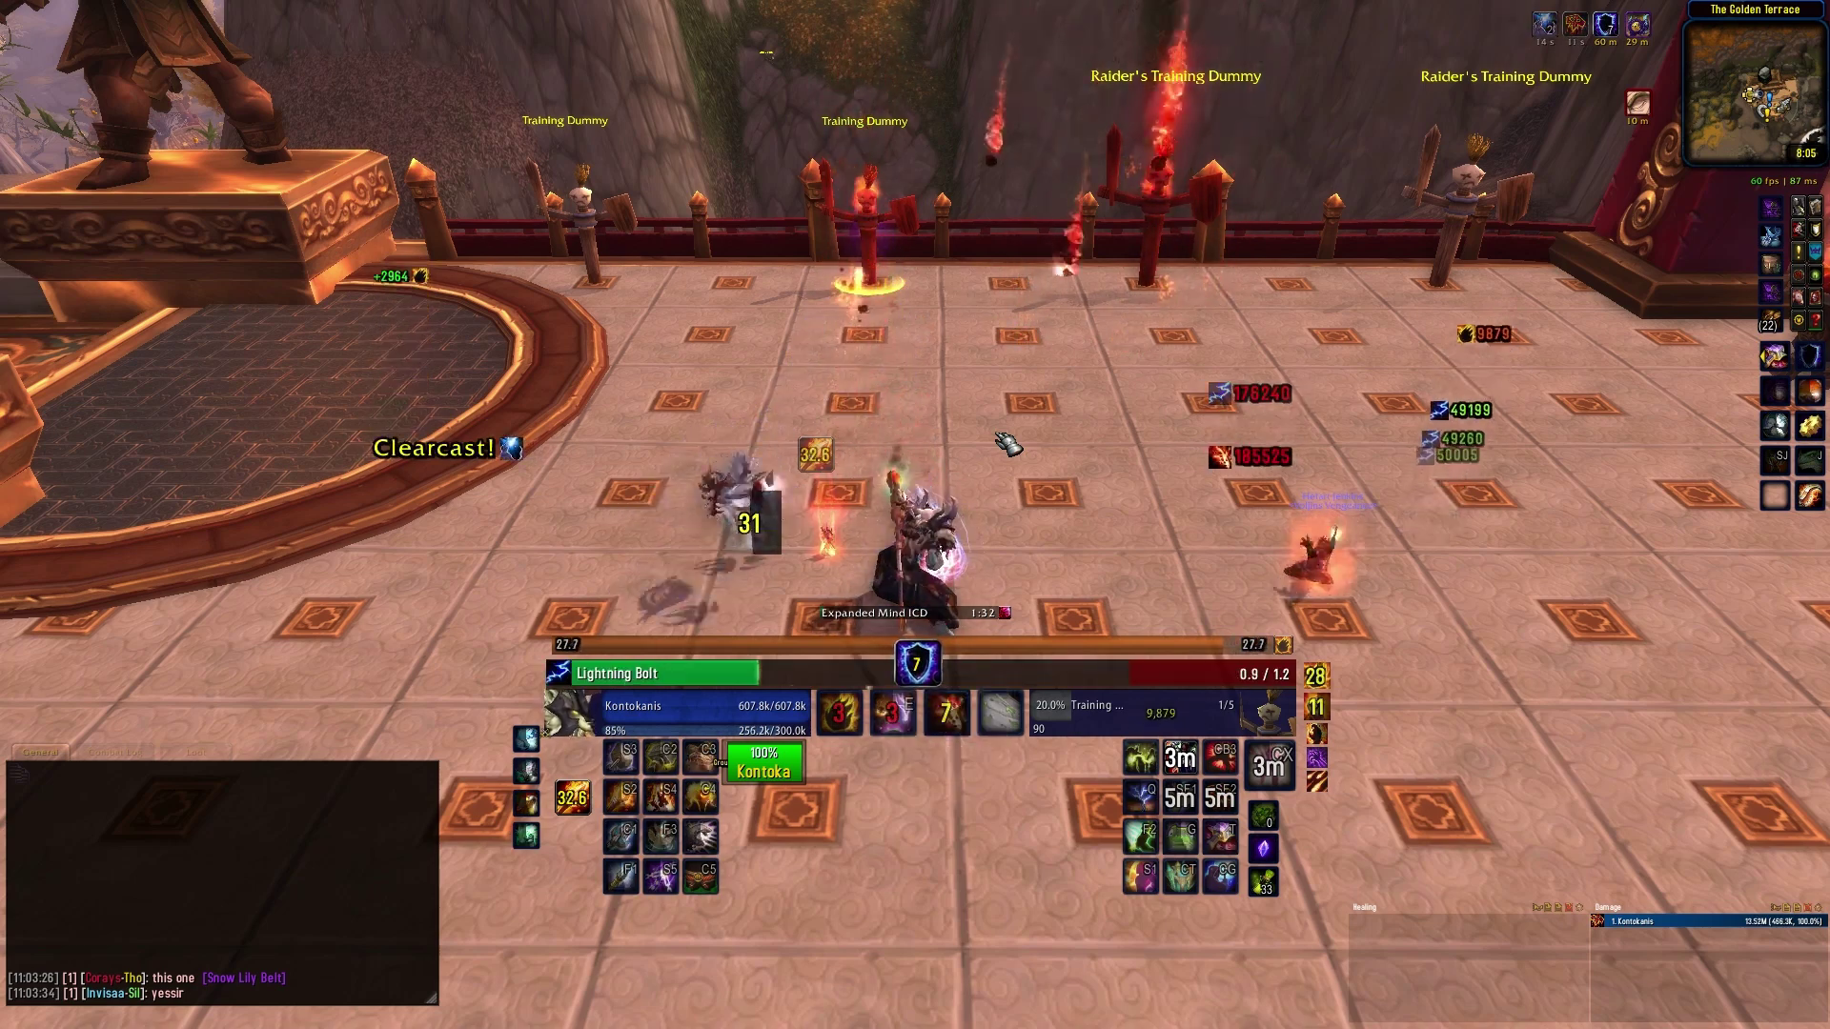
key("1")
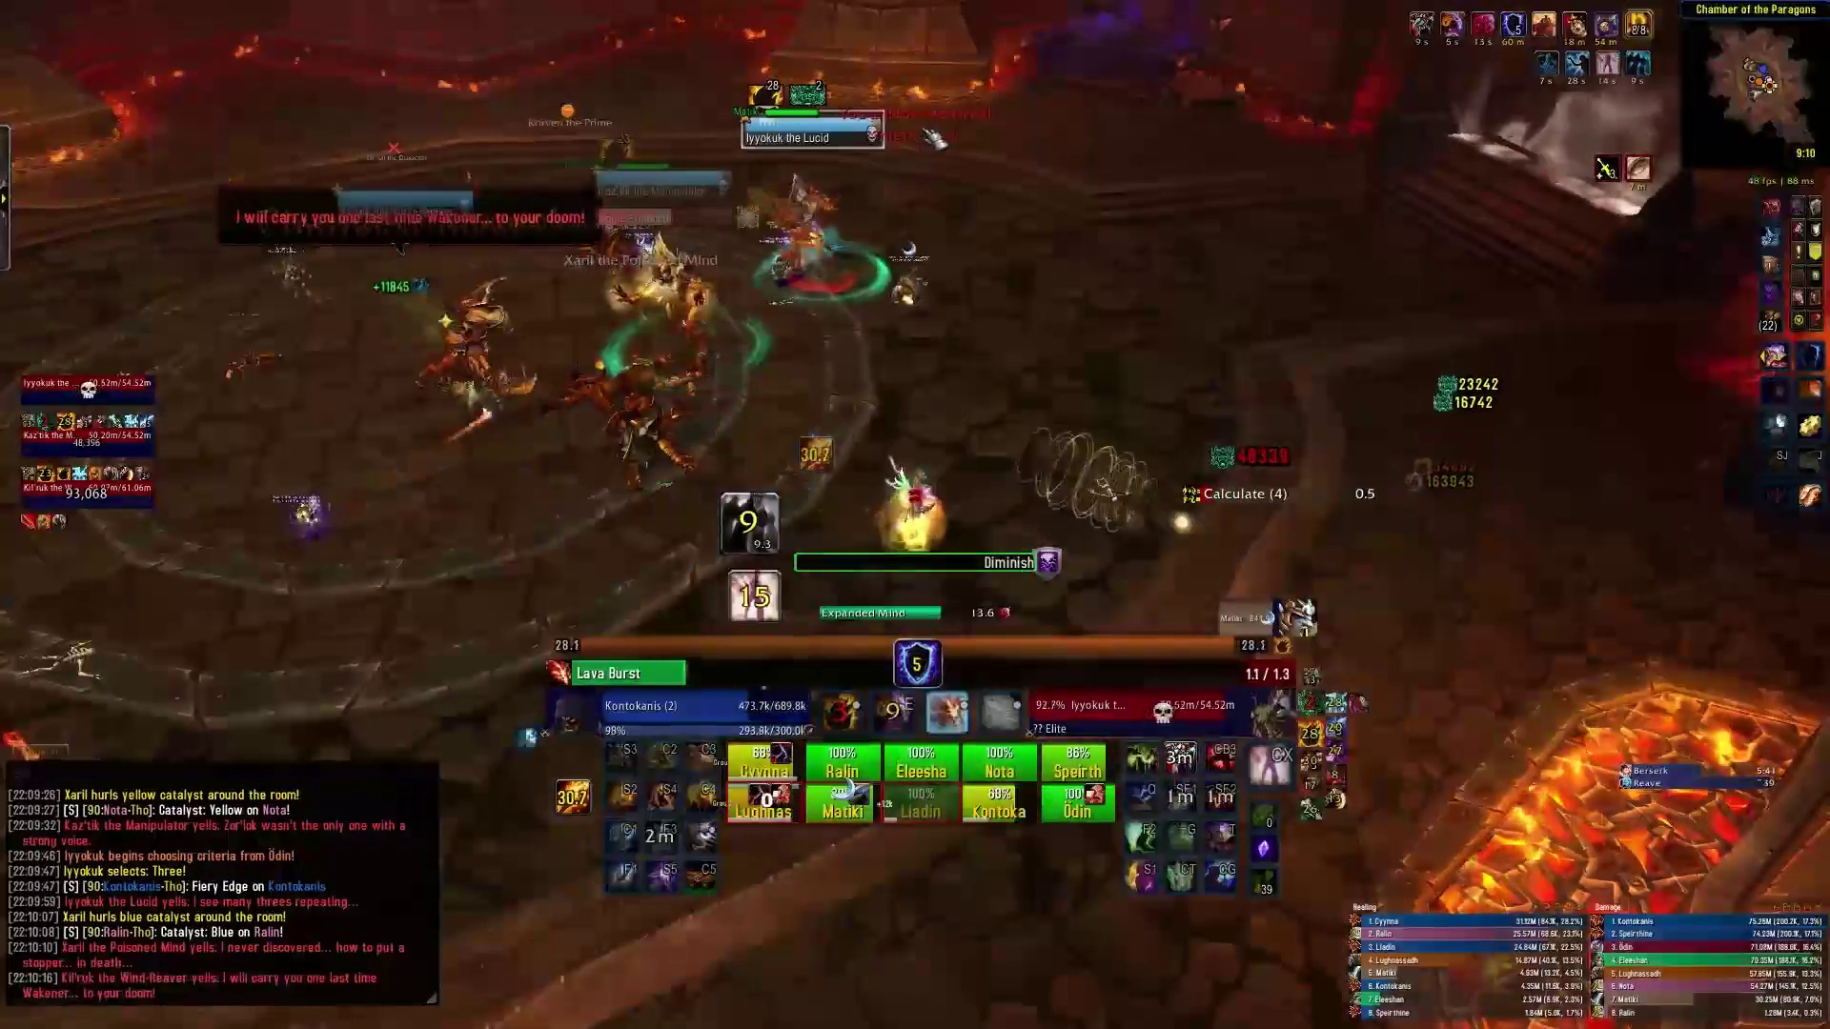
Use two-minute cooldowns (F2, Ctrl+G) and cast three Lava Bursts on Iyyokuk the Lucid
key("F2")
key("ctrl+g")
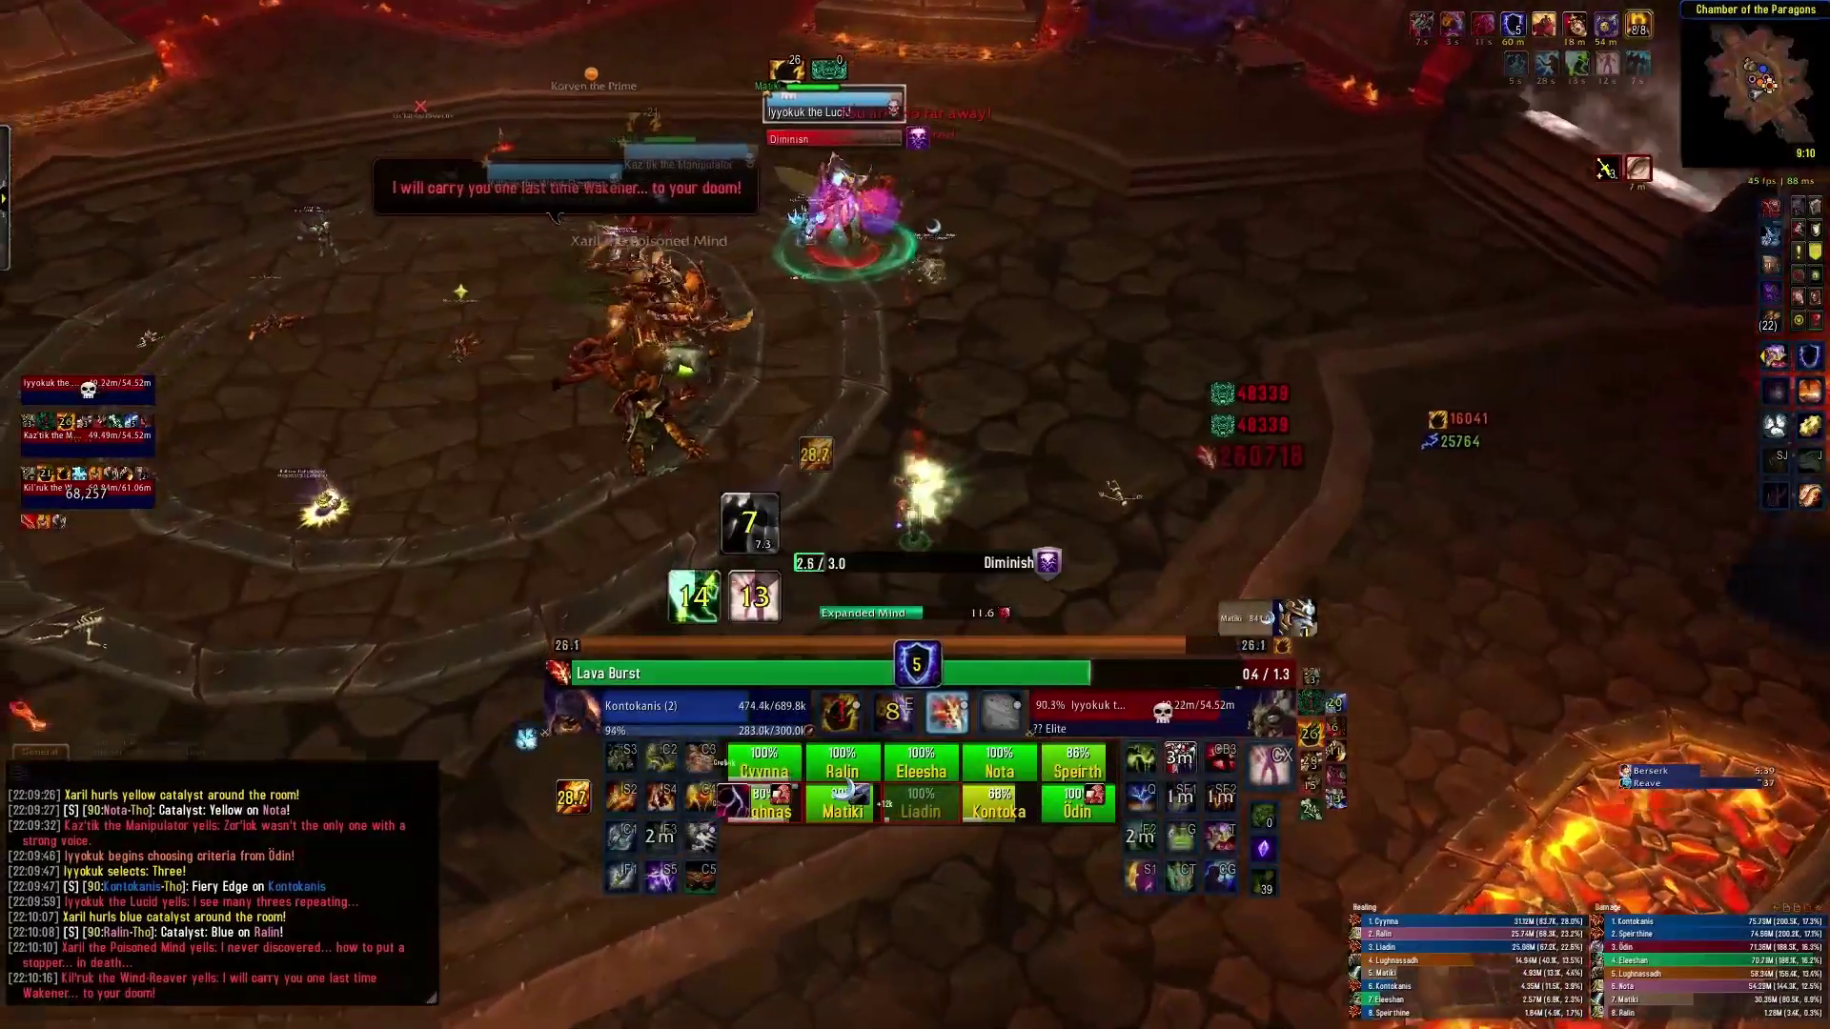
key("2")
key("2")
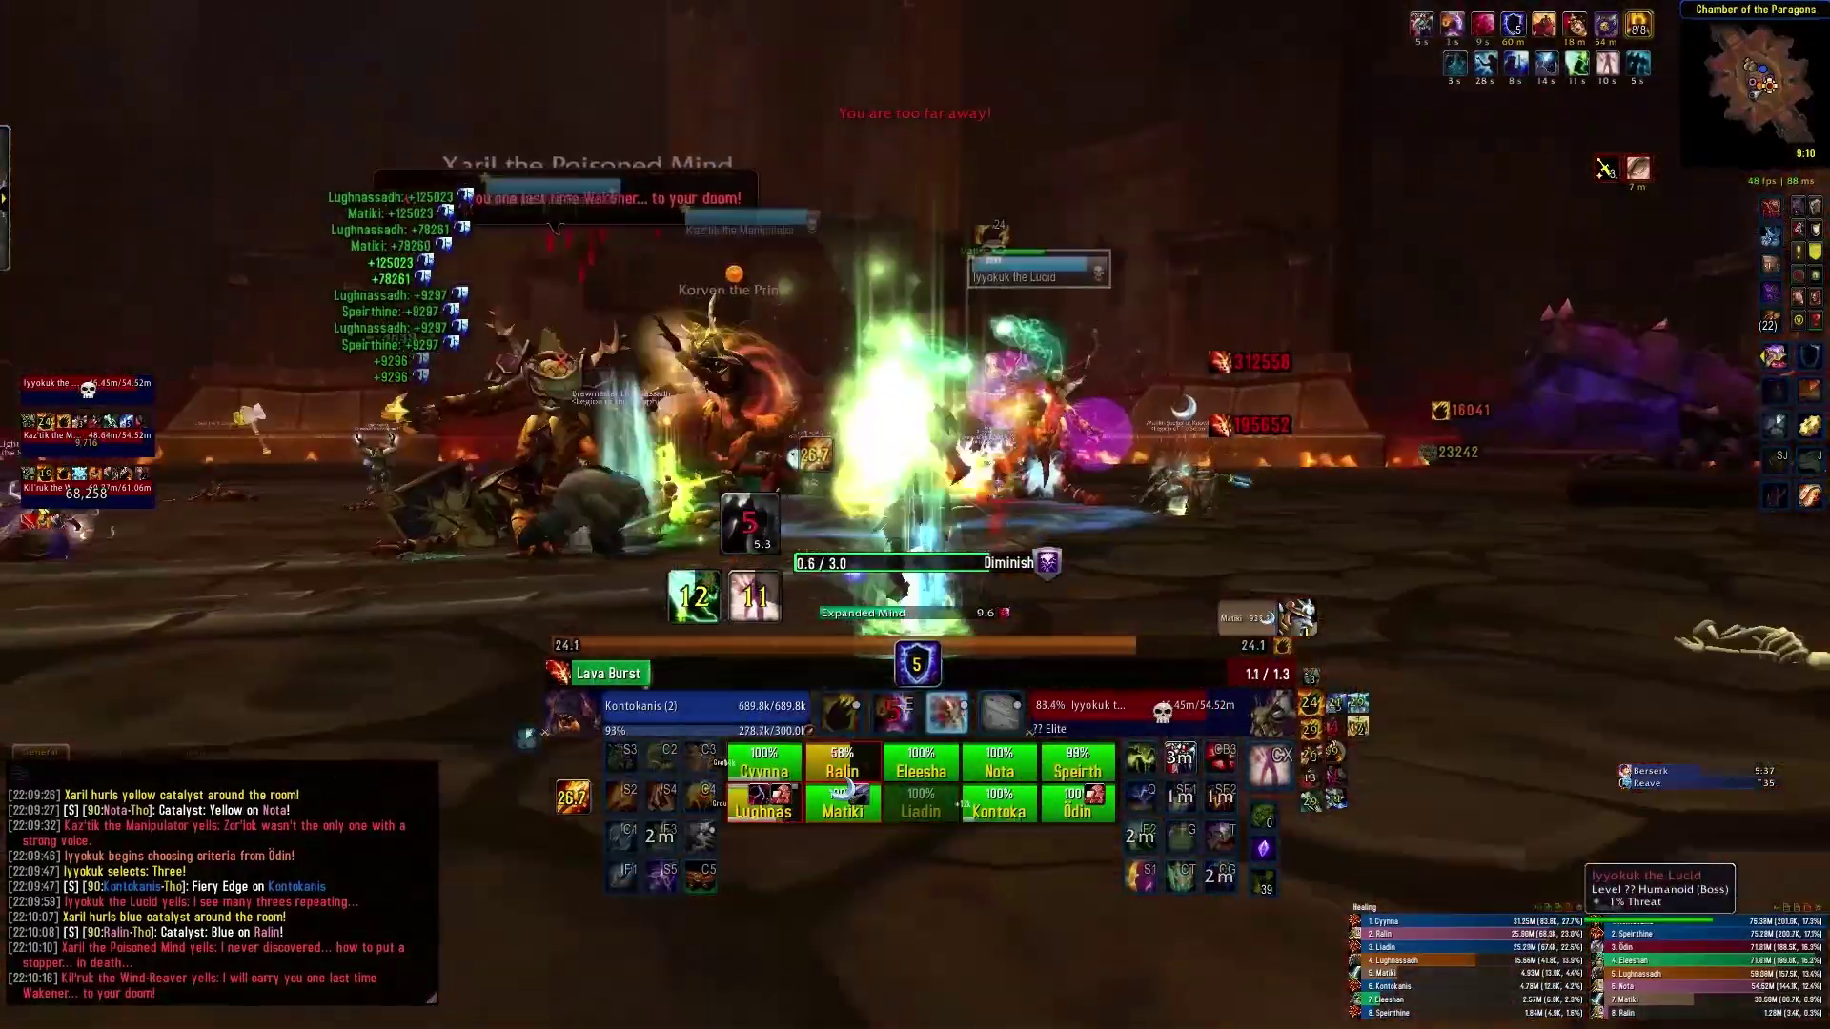
key("2")
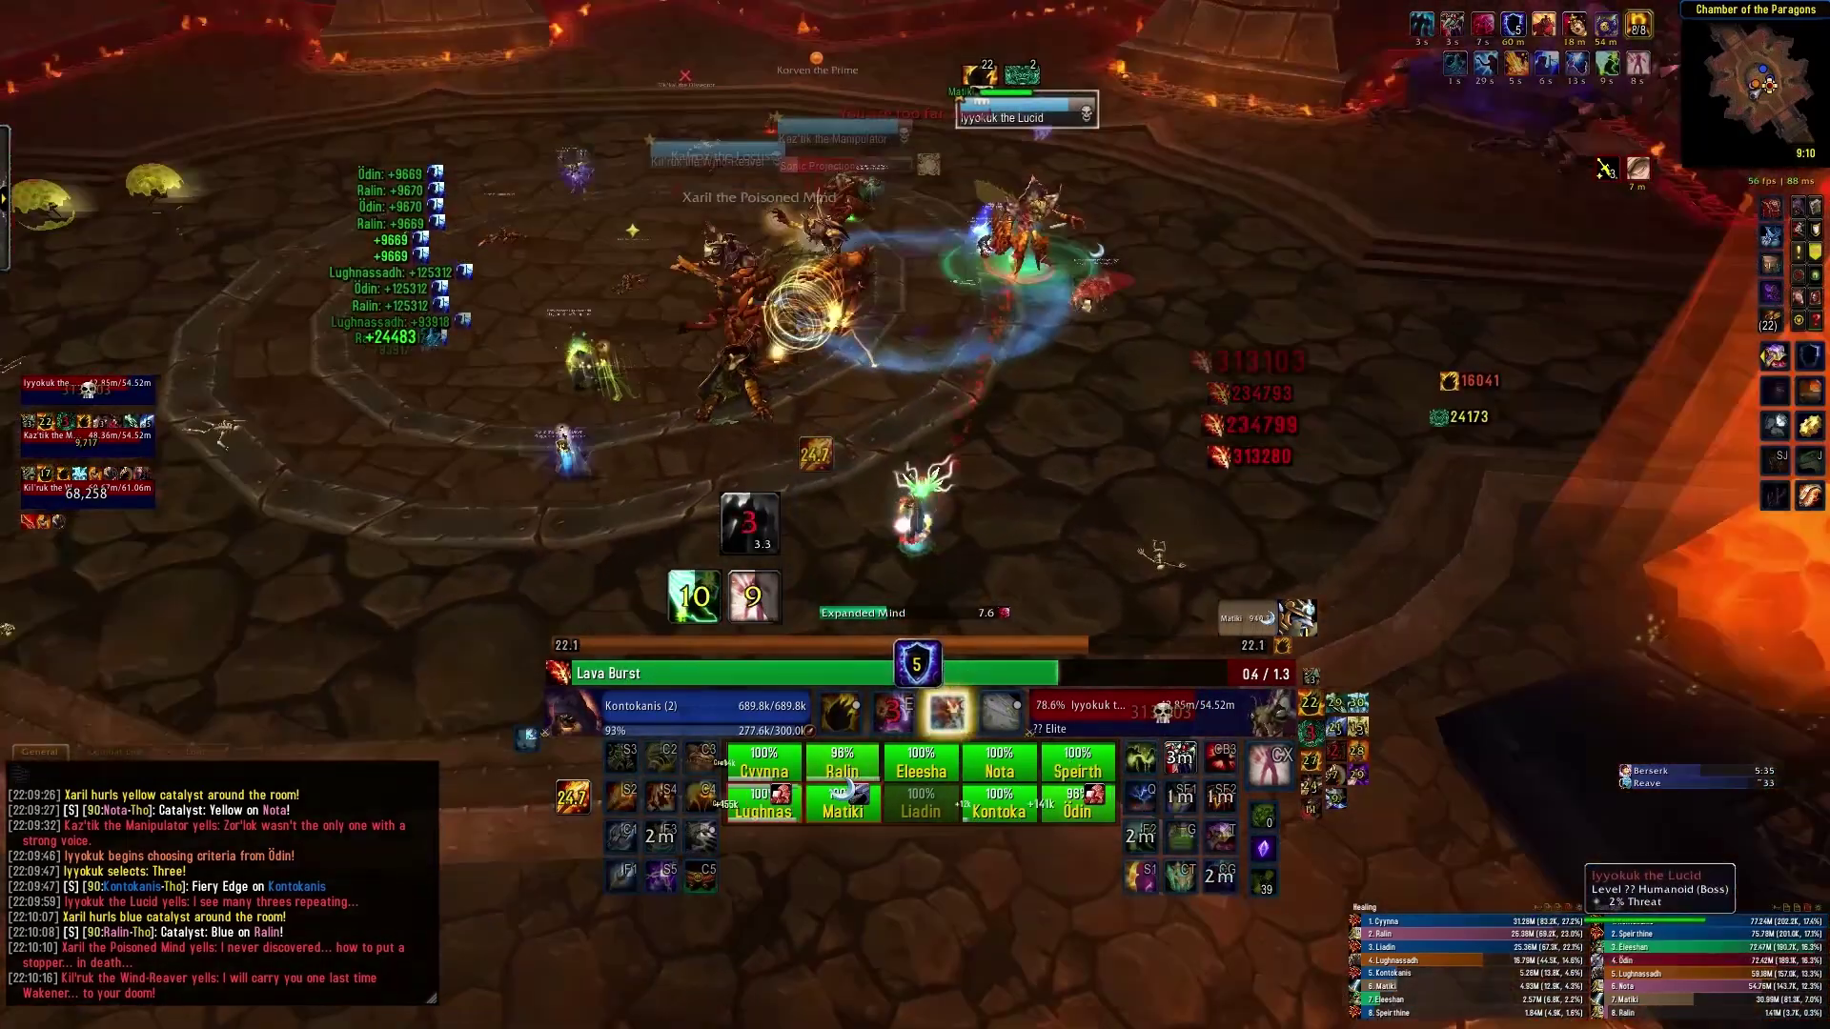
key("2")
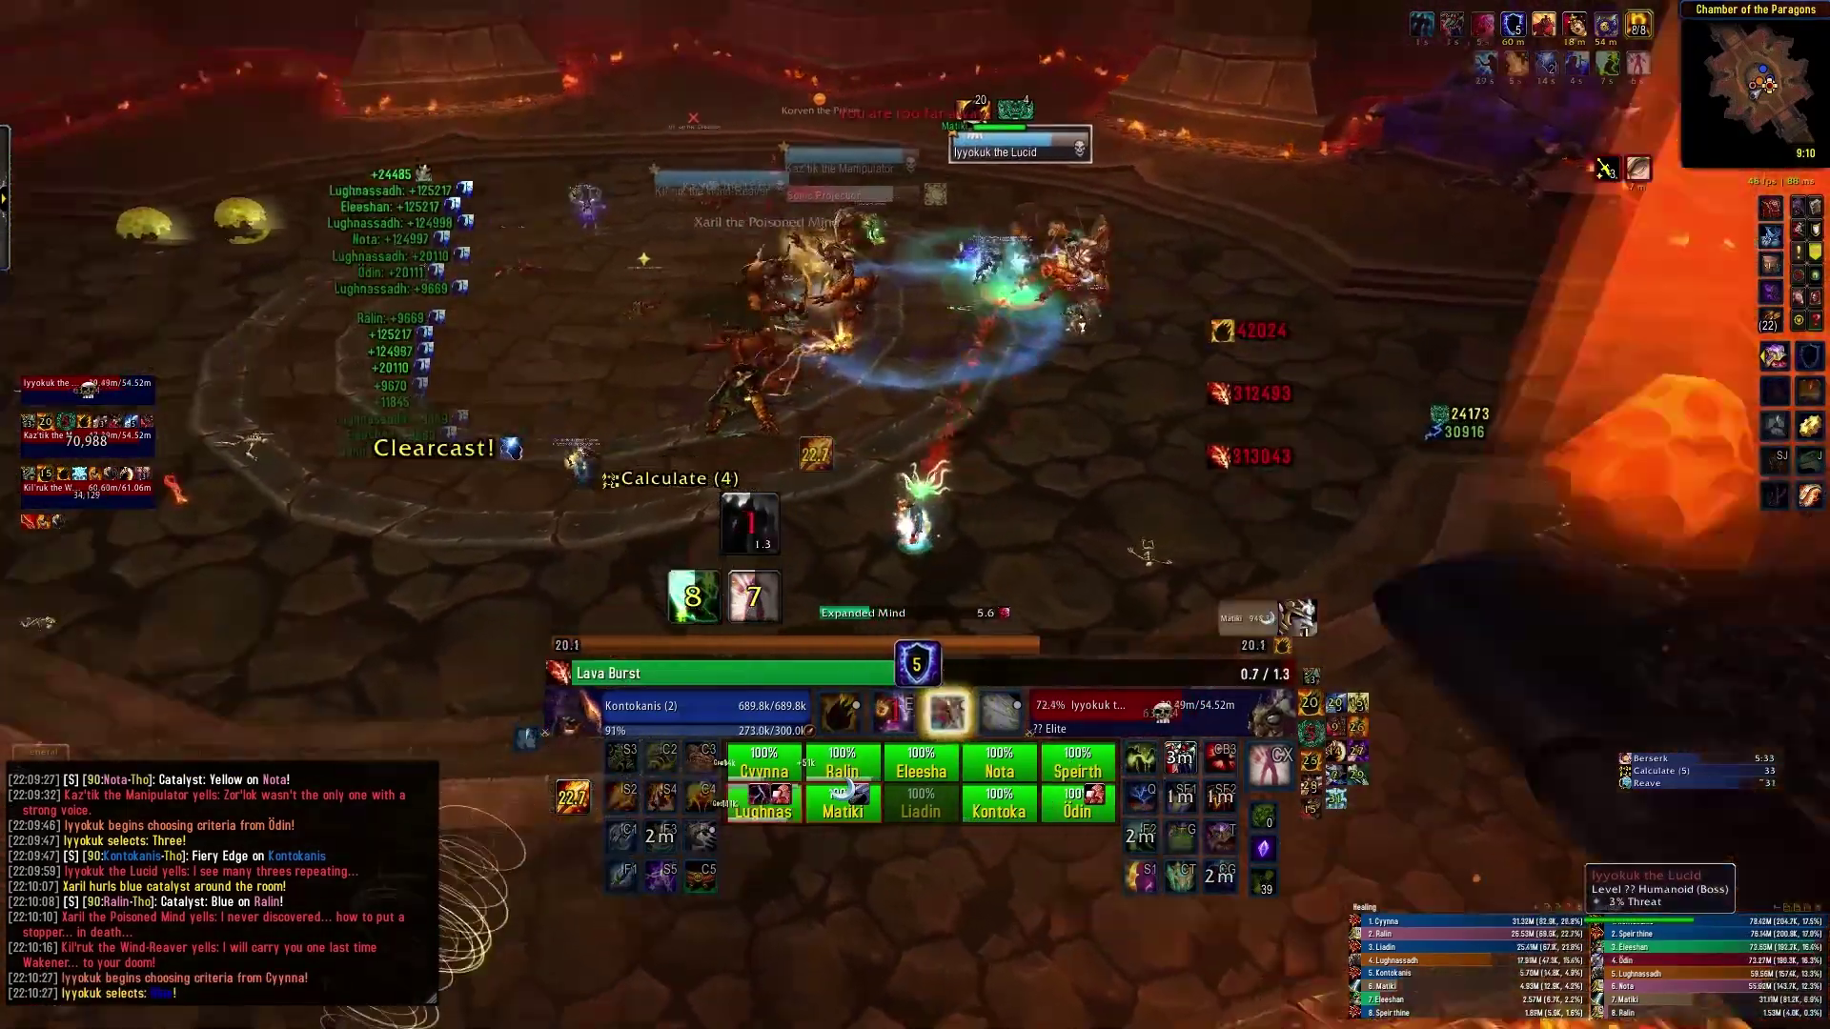